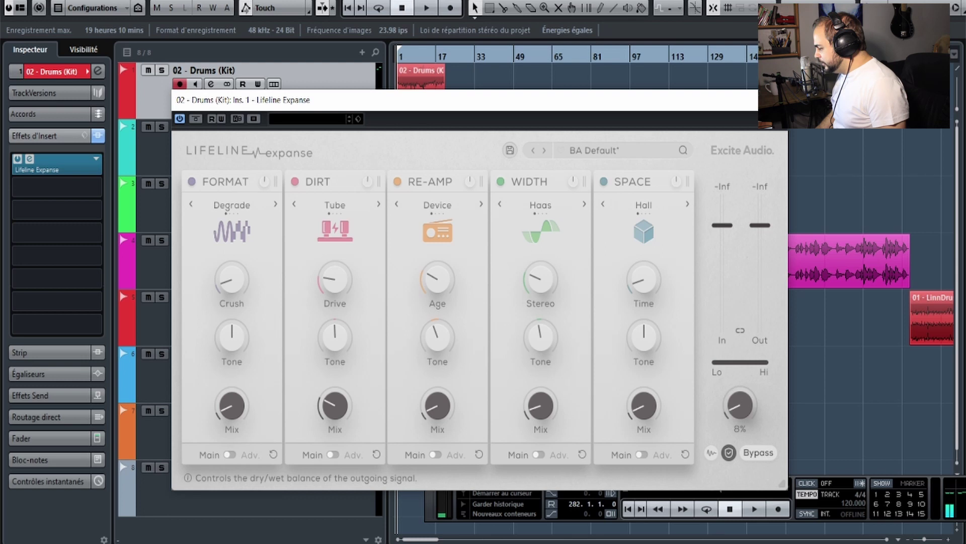
Turn the plugin's overall output Mix fully up, and toggle the global Bypass on and back off.
{"action": "left_click_drag", "start_coordinate": [740, 405], "coordinate": [775, 396]}
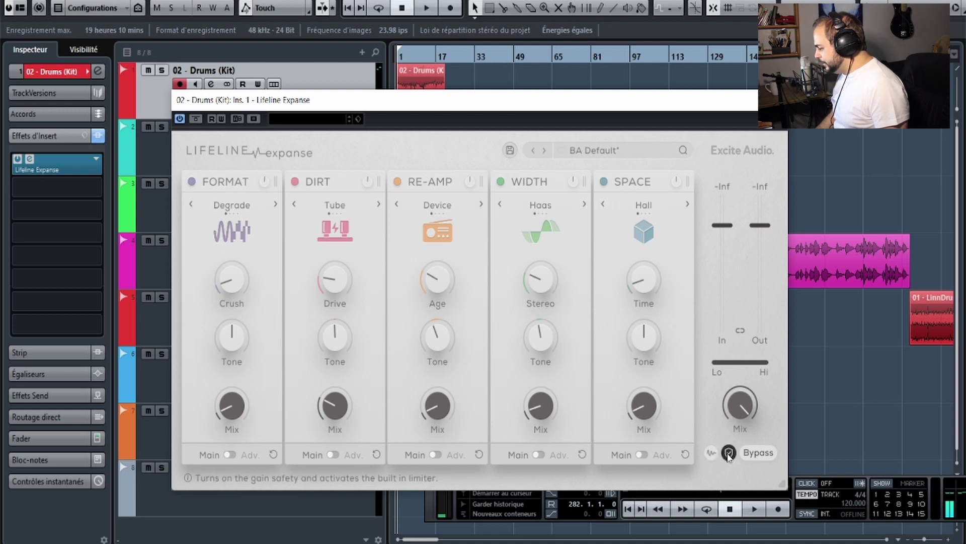
{"action": "left_click", "coordinate": [758, 453]}
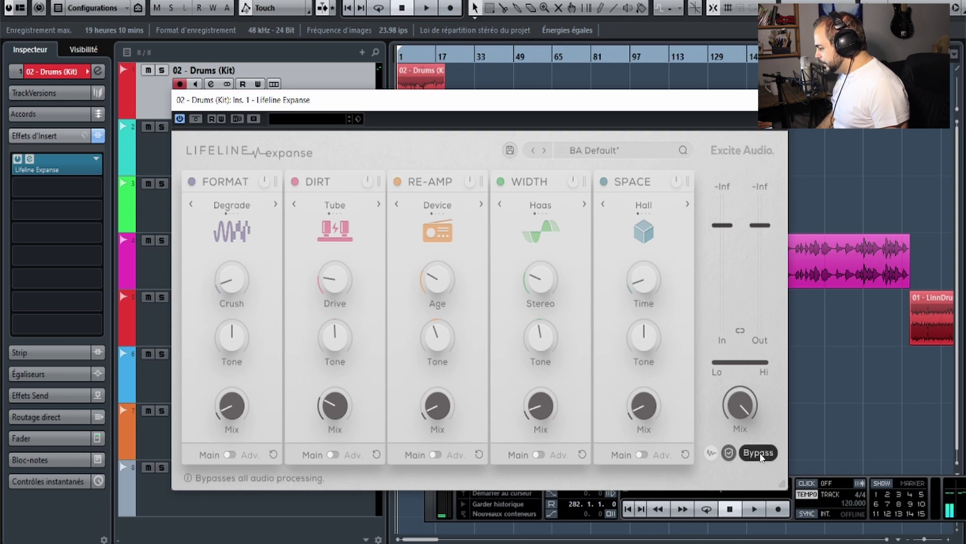
{"action": "left_click", "coordinate": [758, 452]}
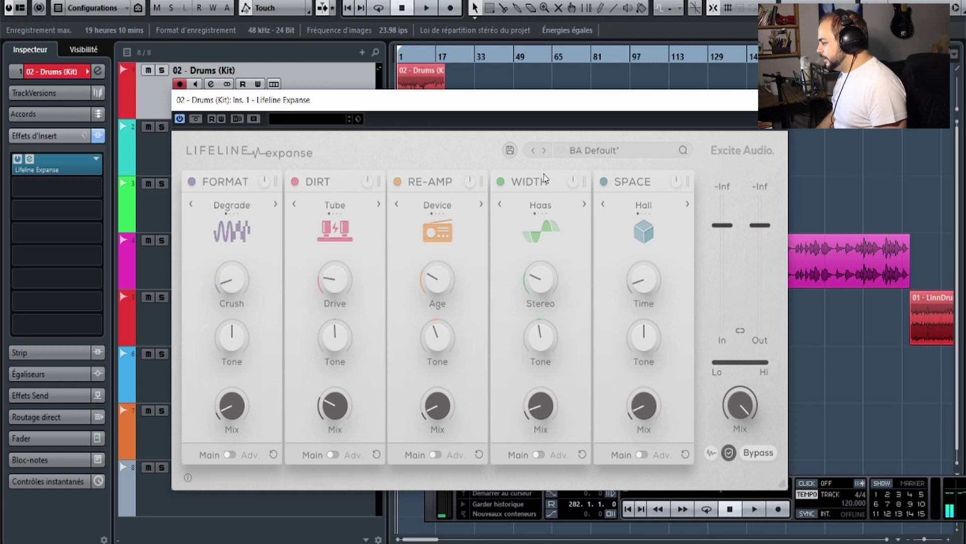
Browse through the FORMAT module's available modes, ending on Degrade.
{"action": "left_click", "coordinate": [275, 204]}
{"action": "left_click", "coordinate": [275, 205]}
{"action": "left_click", "coordinate": [276, 204]}
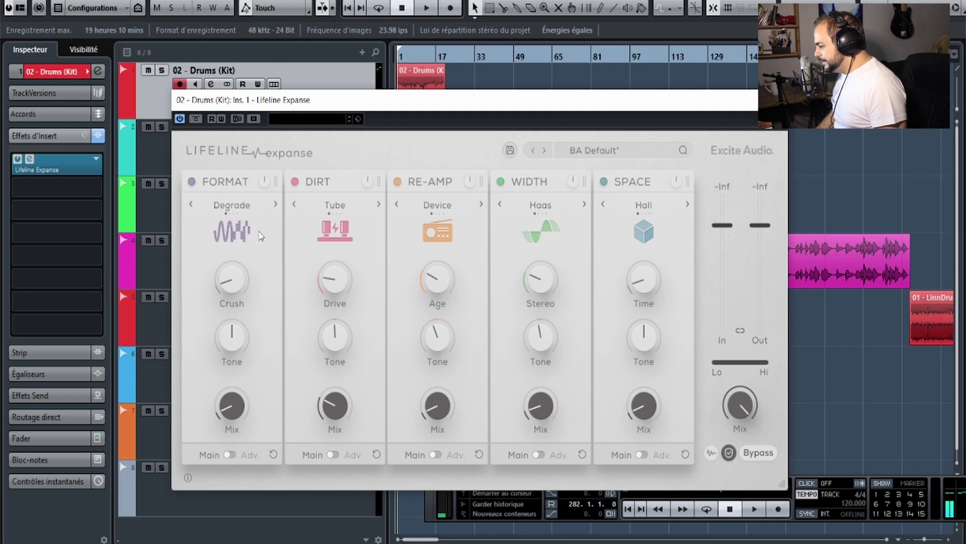
On FORMAT's advanced page, set the multiband to Effect, lower the low band, set the mid band to about 97%, and switch to Gain.
{"action": "left_click", "coordinate": [230, 455]}
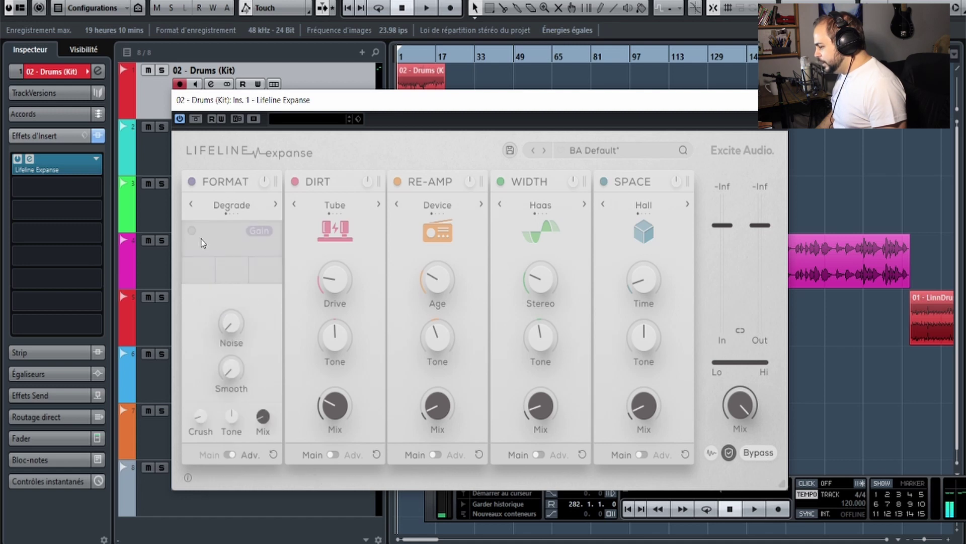
{"action": "left_click", "coordinate": [259, 231]}
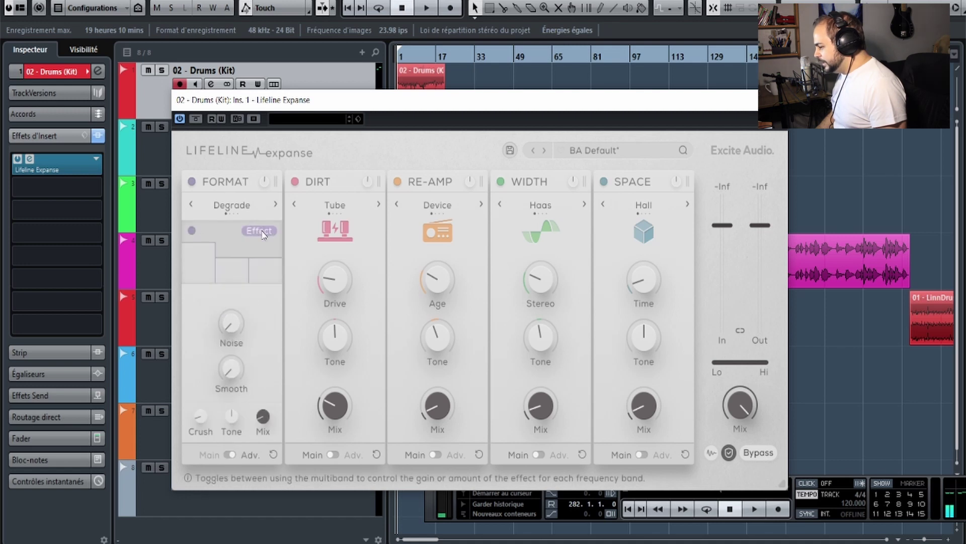
{"action": "left_click_drag", "start_coordinate": [240, 253], "coordinate": [212, 243]}
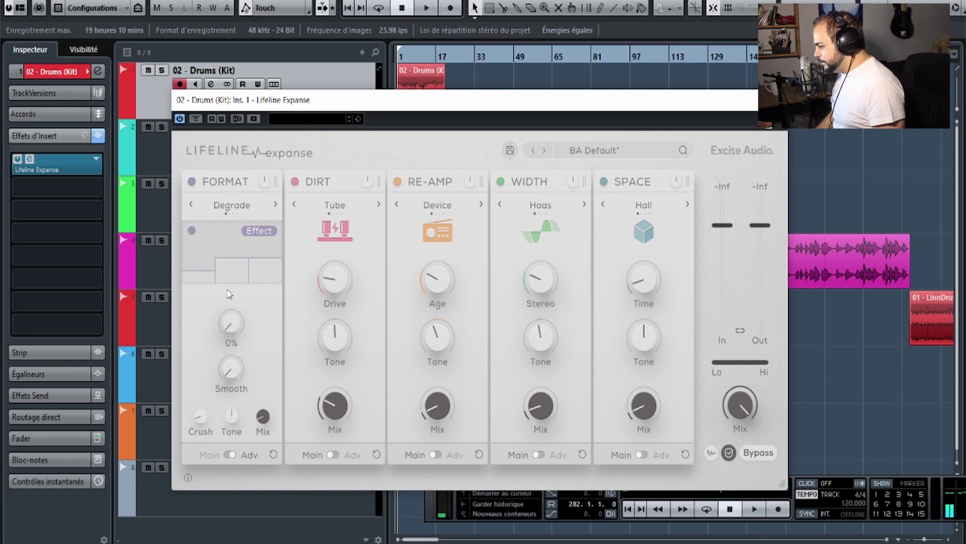
{"action": "left_click_drag", "start_coordinate": [238, 232], "coordinate": [239, 249]}
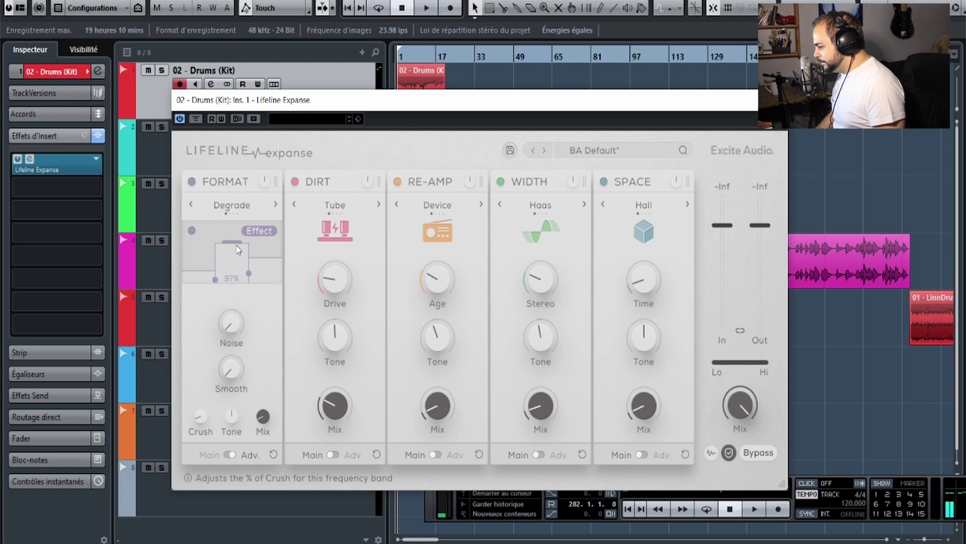
{"action": "left_click", "coordinate": [256, 231]}
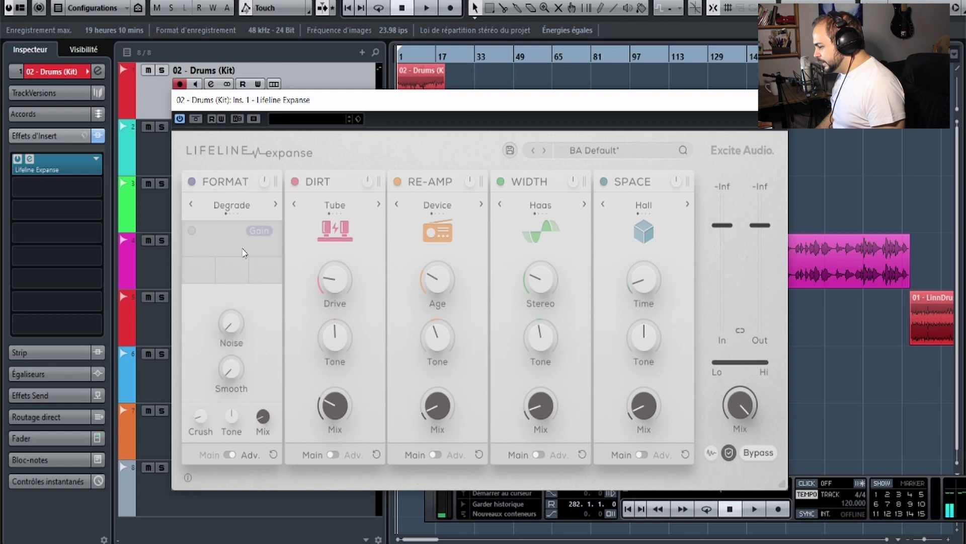
Change the FORMAT mode to Flatten and disable the DIRT, RE-AMP, WIDTH and SPACE modules.
{"action": "left_click", "coordinate": [191, 204]}
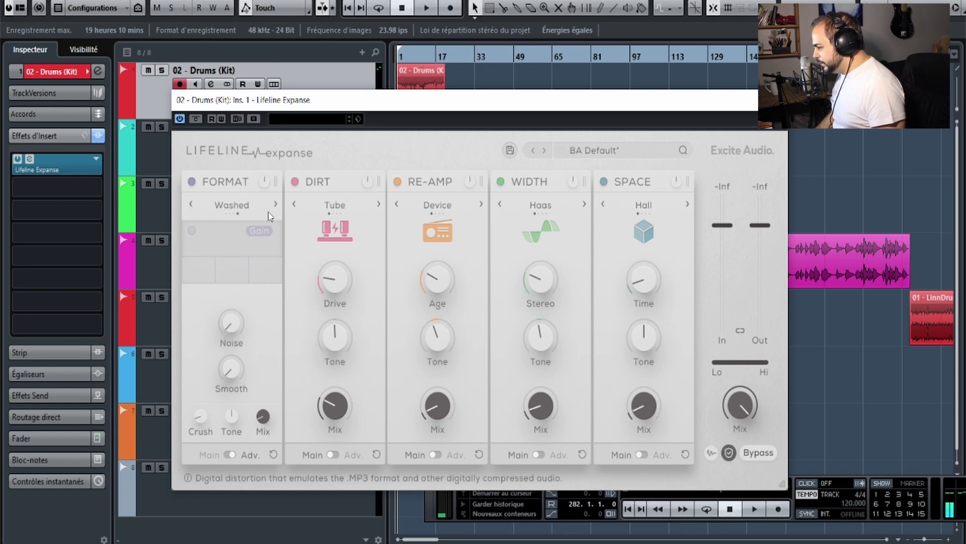
{"action": "left_click", "coordinate": [192, 204]}
{"action": "left_click", "coordinate": [299, 183]}
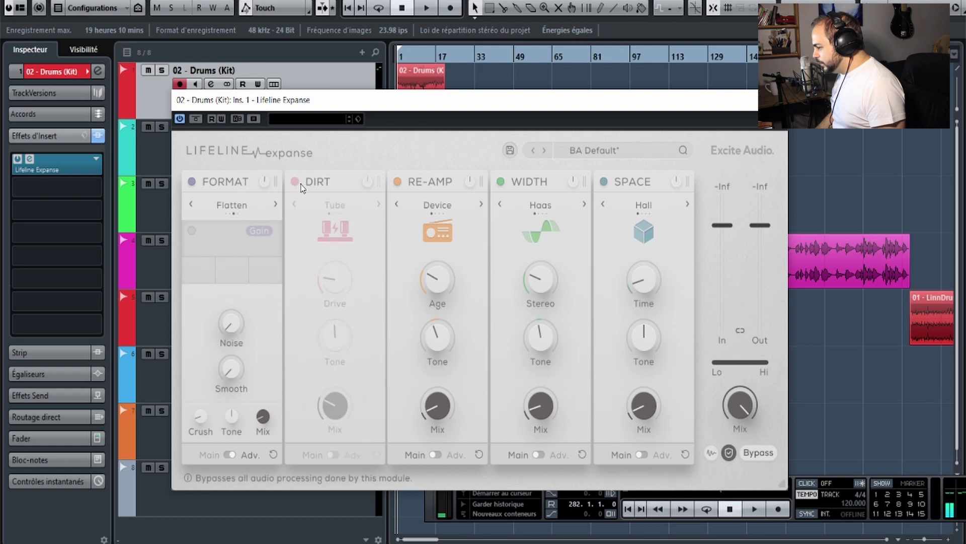
{"action": "left_click", "coordinate": [397, 182]}
{"action": "left_click", "coordinate": [501, 182]}
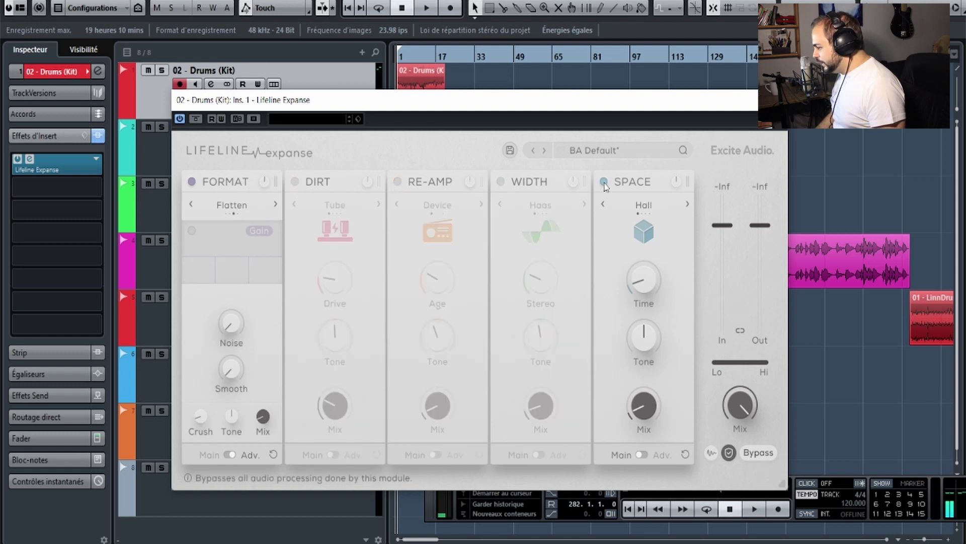
{"action": "left_click", "coordinate": [605, 181]}
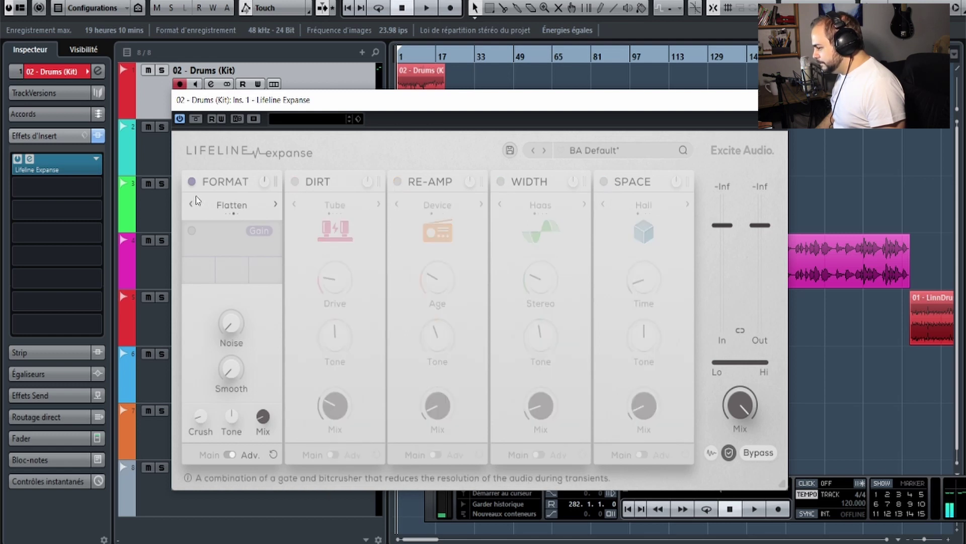
Return FORMAT to its main page and cycle through its modes, ending on Degrade.
{"action": "left_click", "coordinate": [229, 454]}
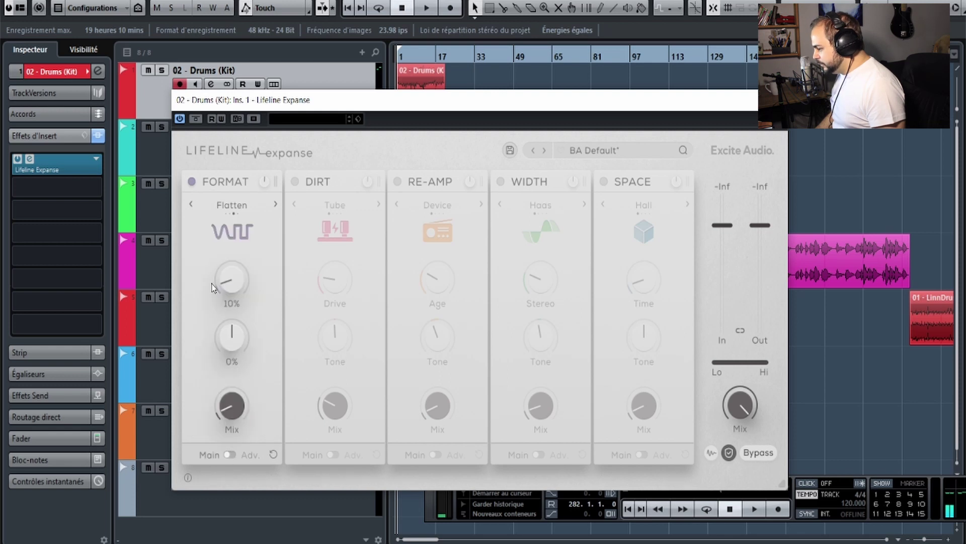
{"action": "left_click", "coordinate": [193, 205]}
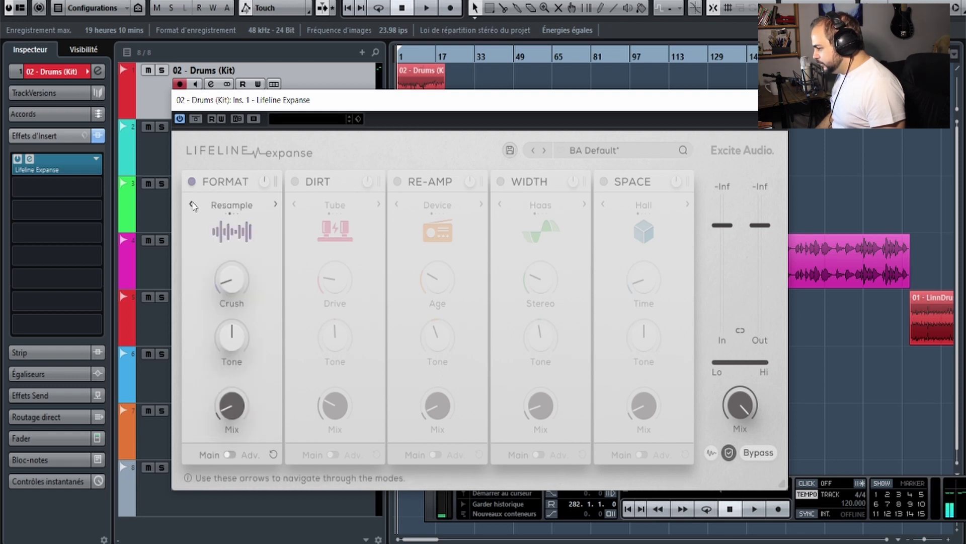
{"action": "left_click", "coordinate": [193, 205]}
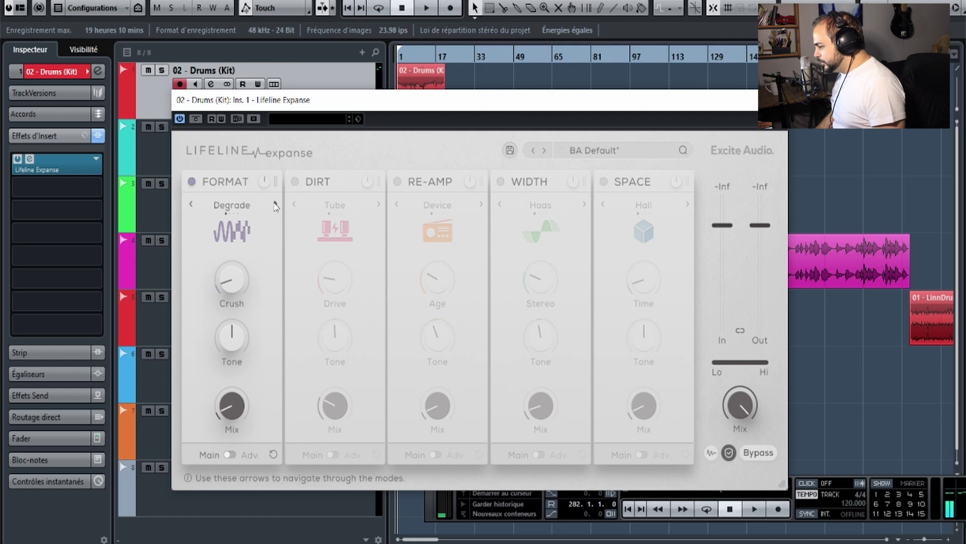
{"action": "left_click", "coordinate": [275, 205]}
{"action": "left_click", "coordinate": [276, 204]}
{"action": "left_click", "coordinate": [275, 205]}
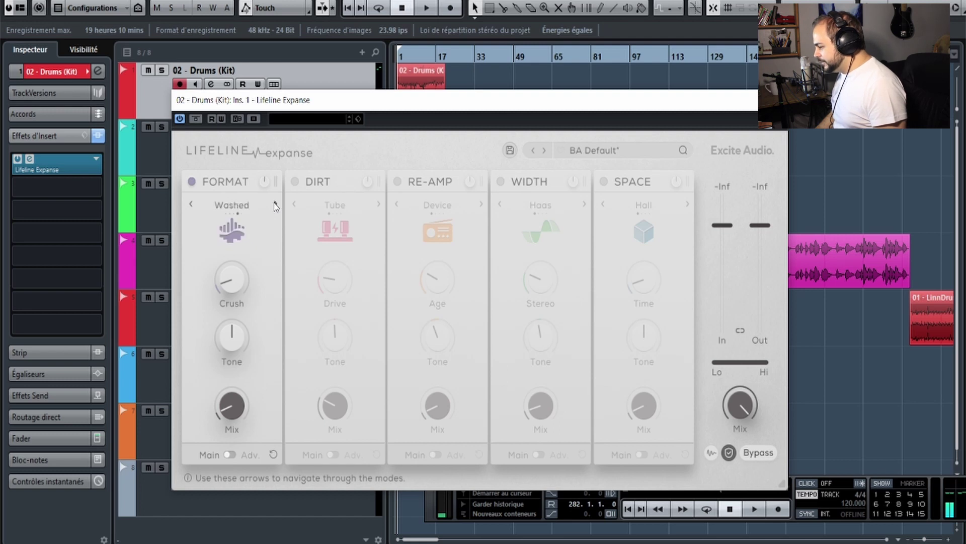
{"action": "left_click", "coordinate": [276, 205]}
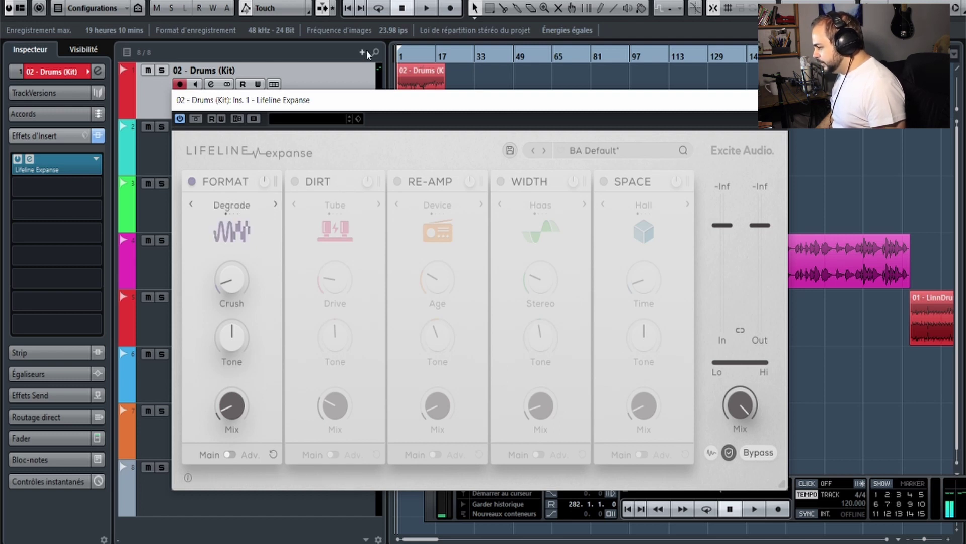
While playing the drums, raise FORMAT's Crush to just past halfway and its Mix to just under halfway.
{"action": "key", "text": "space"}
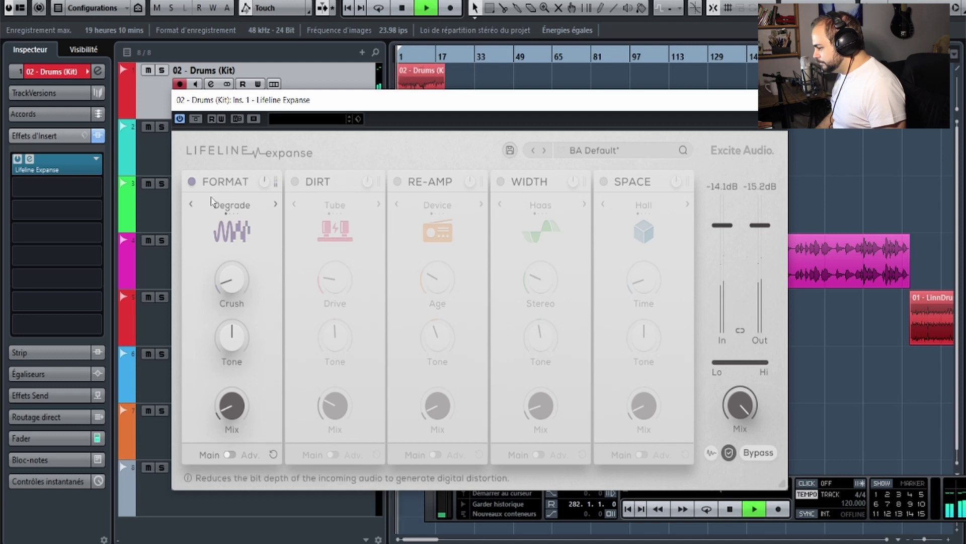
{"action": "left_click_drag", "start_coordinate": [237, 279], "coordinate": [238, 260]}
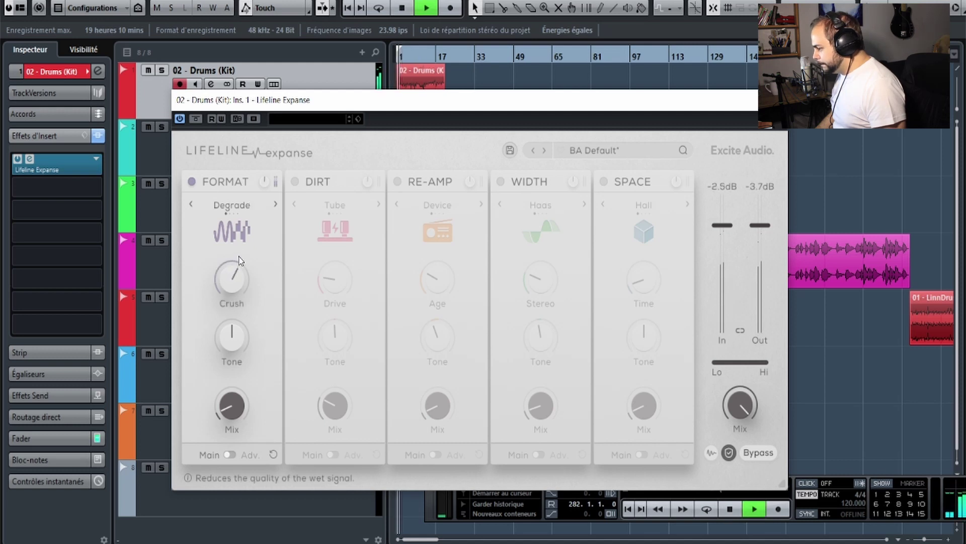
{"action": "left_click_drag", "start_coordinate": [235, 394], "coordinate": [245, 347]}
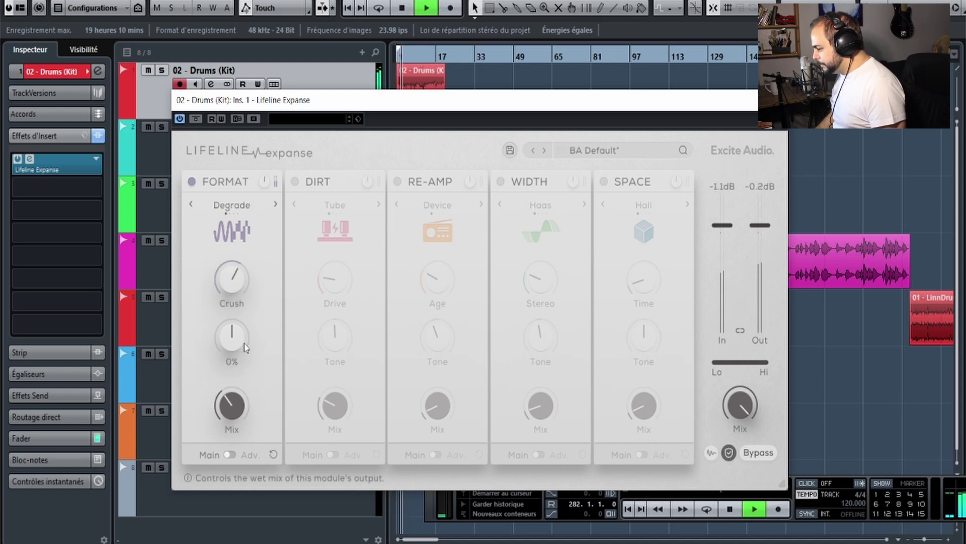
{"action": "key", "text": "space"}
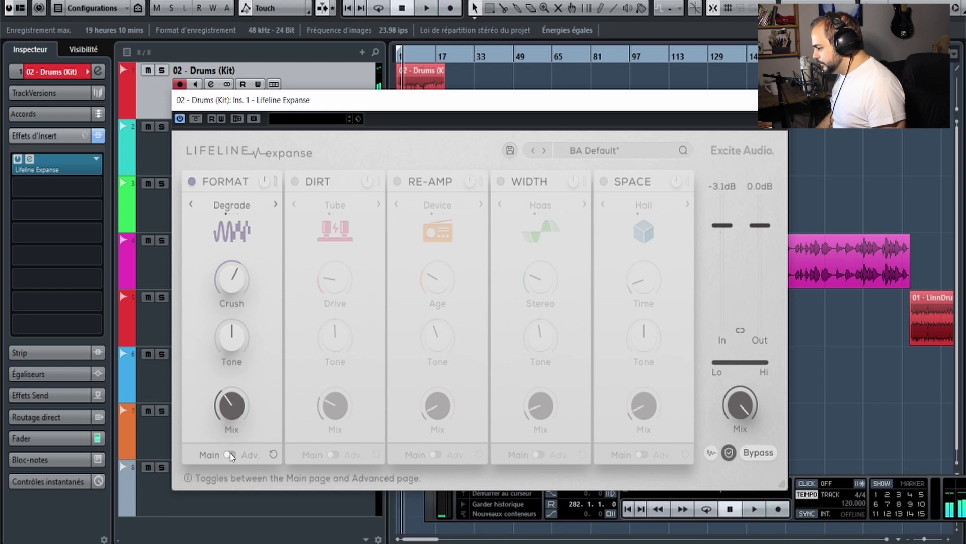
On FORMAT's advanced page, confine the Crush effect to the high band at 100%, and raise Noise to 62% during playback.
{"action": "left_click", "coordinate": [230, 454]}
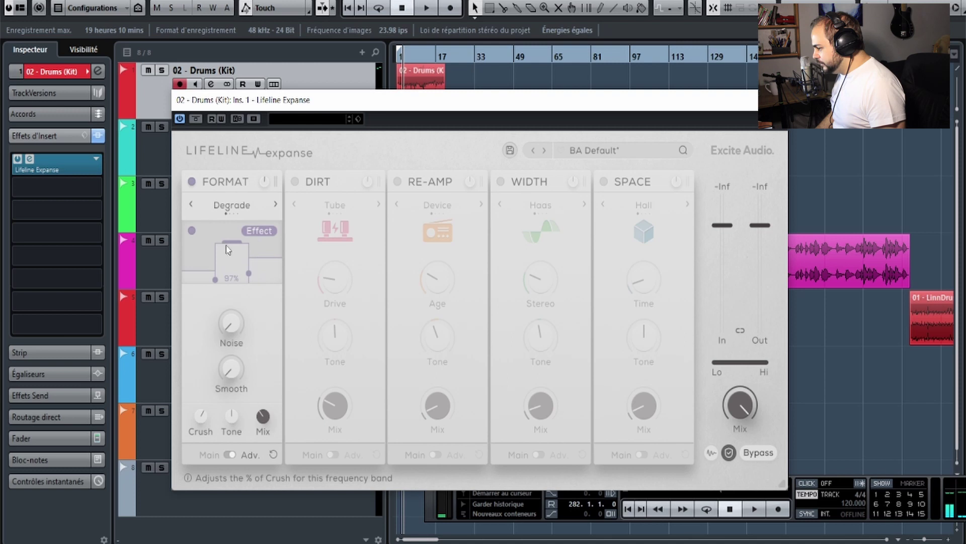
{"action": "left_click_drag", "start_coordinate": [228, 249], "coordinate": [265, 257]}
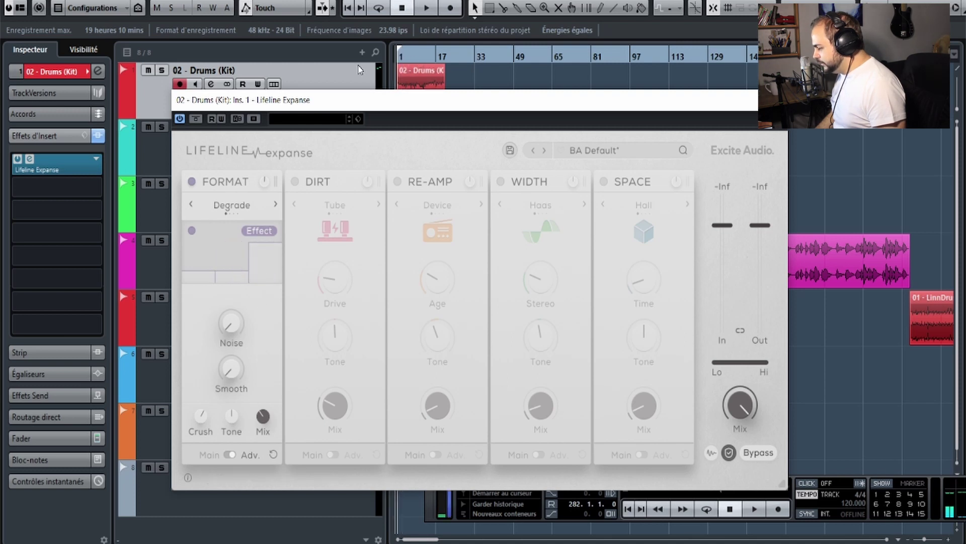
{"action": "key", "text": "space"}
{"action": "left_click_drag", "start_coordinate": [248, 285], "coordinate": [269, 210]}
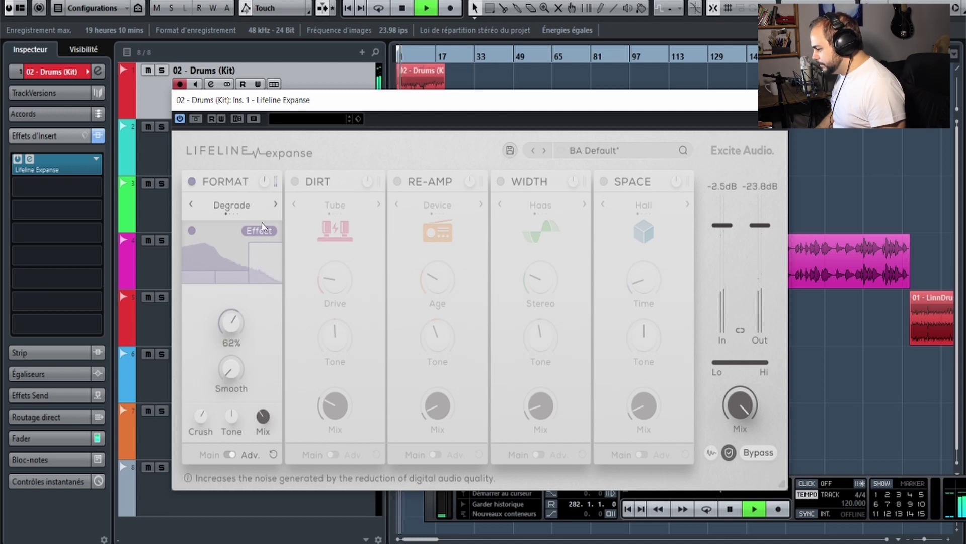
{"action": "key", "text": "space"}
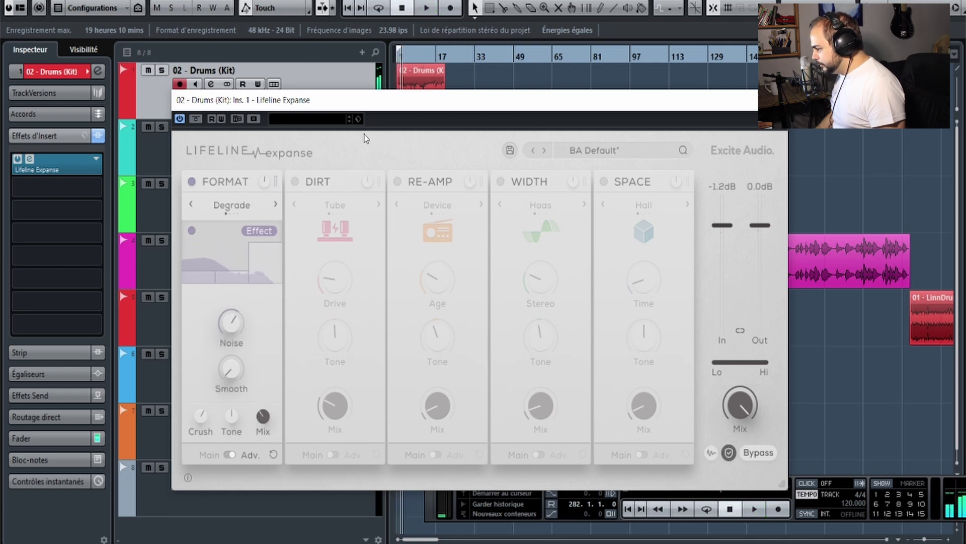
Play the drums again, reduce FORMAT's Crush to 43% and its Mix to about 25%, replaying from near the beginning.
{"action": "key", "text": "space"}
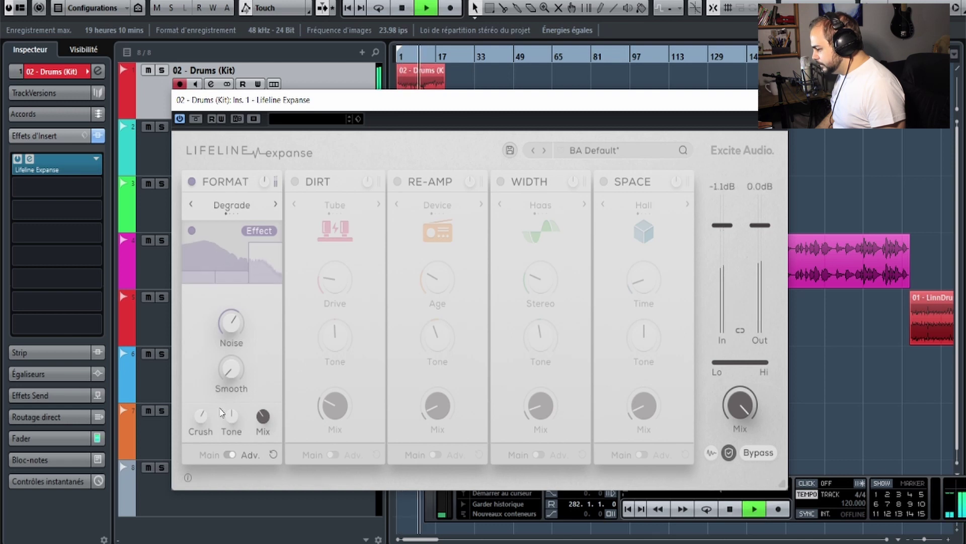
{"action": "left_click_drag", "start_coordinate": [201, 416], "coordinate": [205, 456]}
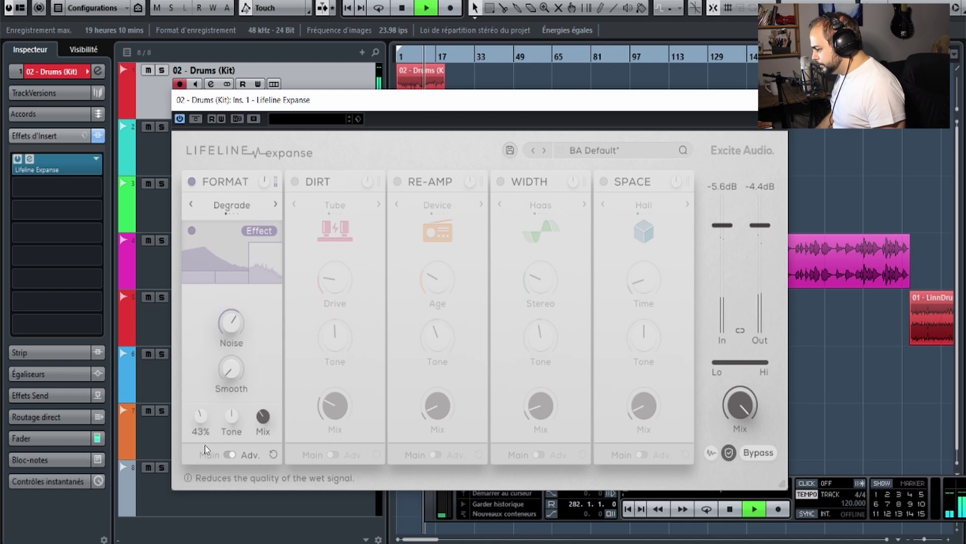
{"action": "left_click", "coordinate": [405, 57]}
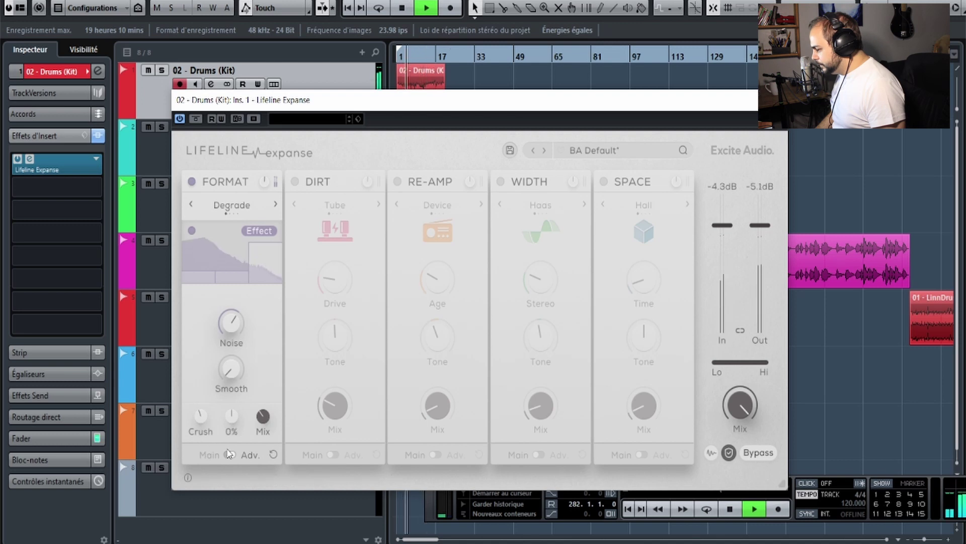
{"action": "left_click_drag", "start_coordinate": [262, 417], "coordinate": [265, 447]}
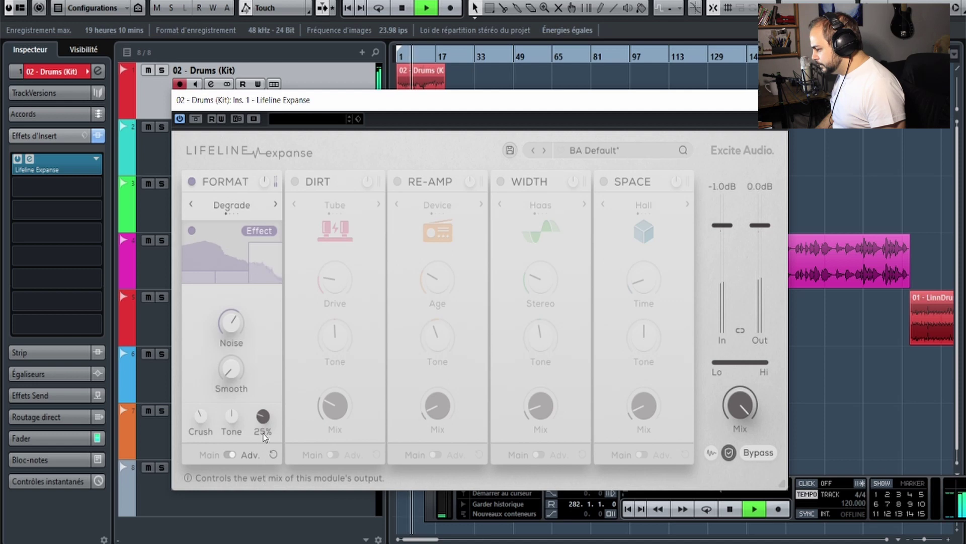
{"action": "key", "text": "space"}
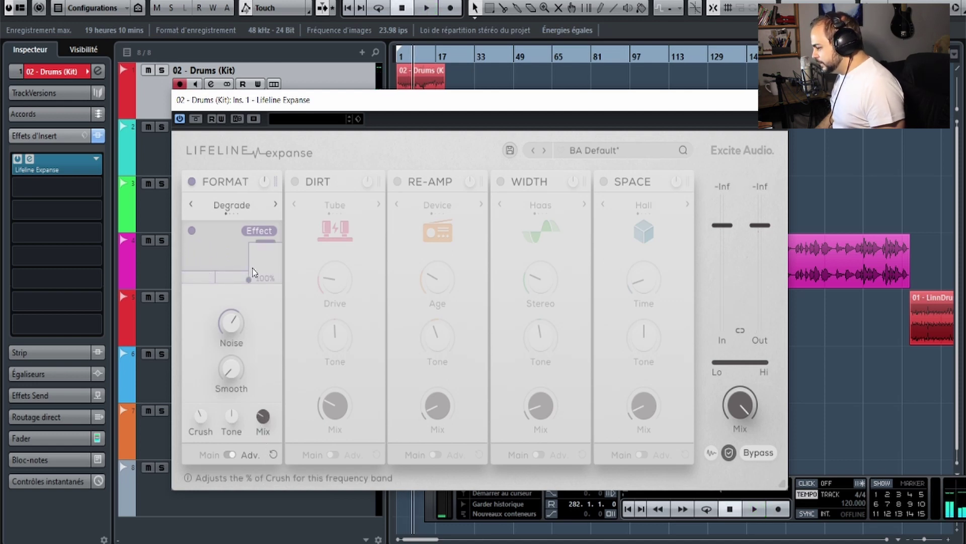
Move the multiband's upper crossover to 3.0 kHz and audition the drums with the narrower high band.
{"action": "key", "text": "space"}
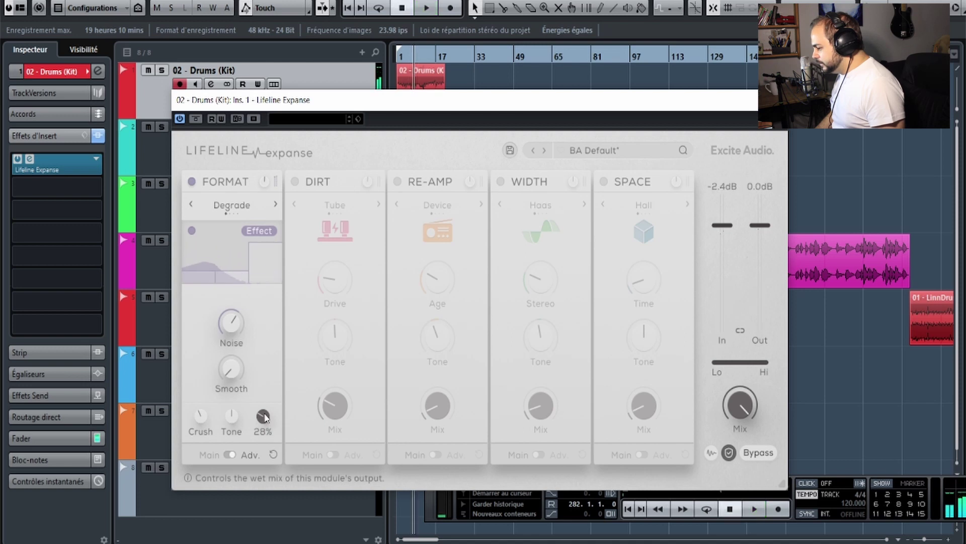
{"action": "key", "text": "space"}
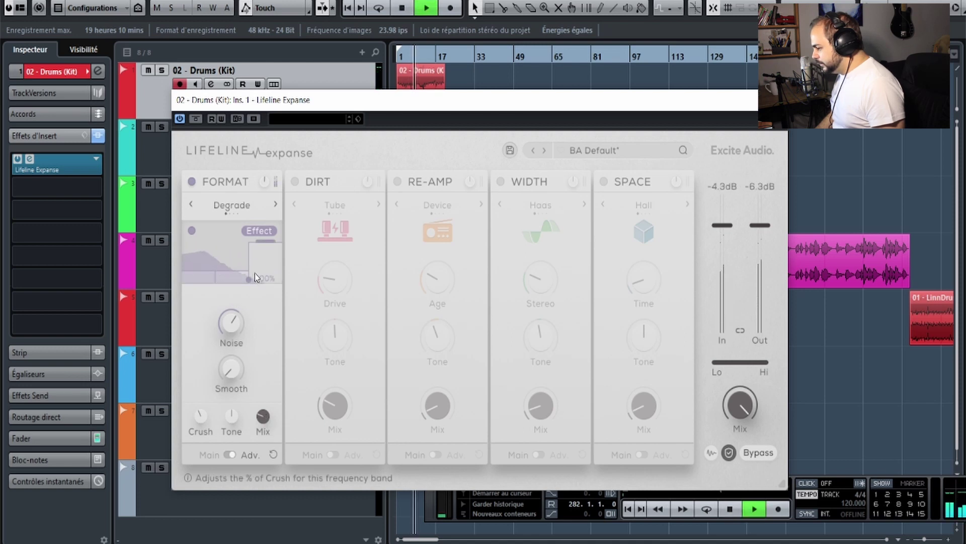
{"action": "left_click_drag", "start_coordinate": [248, 281], "coordinate": [254, 281]}
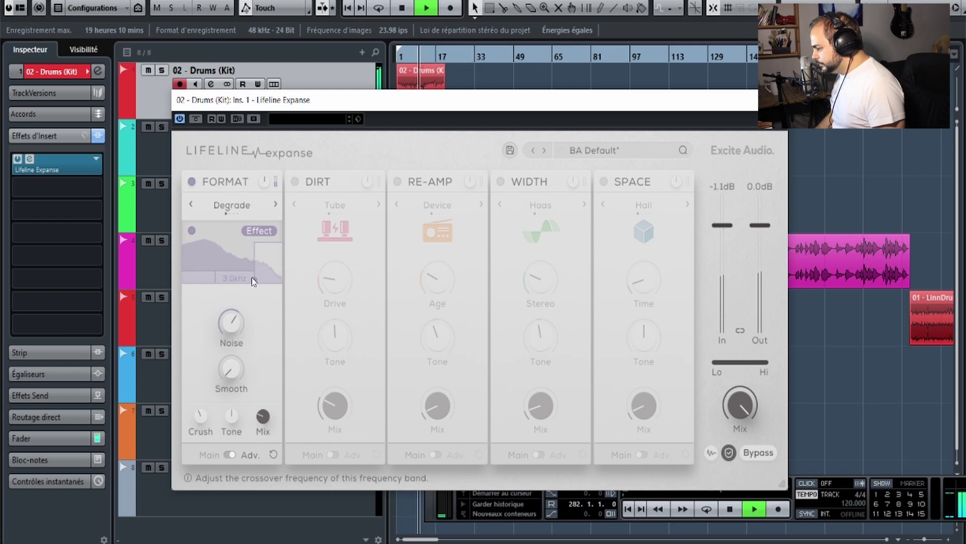
{"action": "key", "text": "space"}
{"action": "key", "text": "space"}
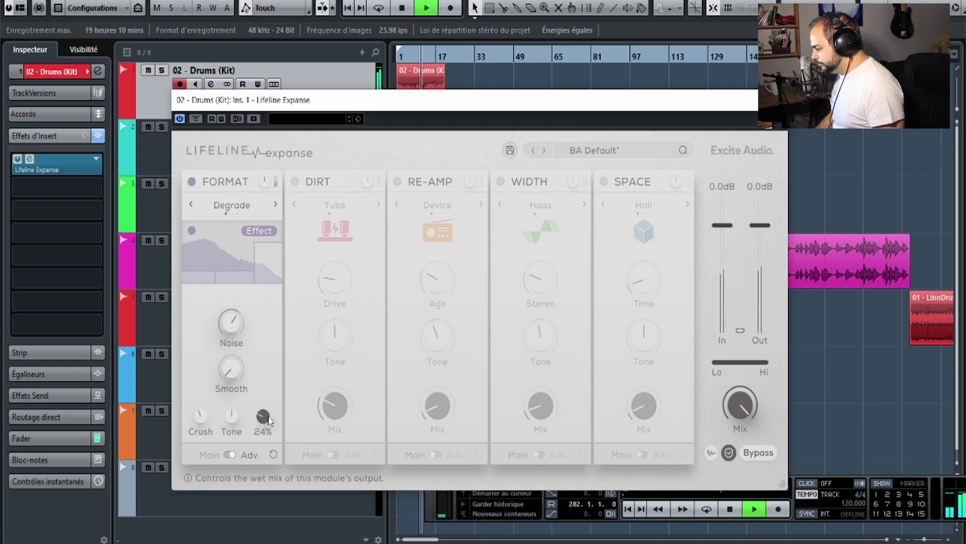
Play the drums and switch the FORMAT module off and back on to compare the dry and crushed sound.
{"action": "key", "text": "space"}
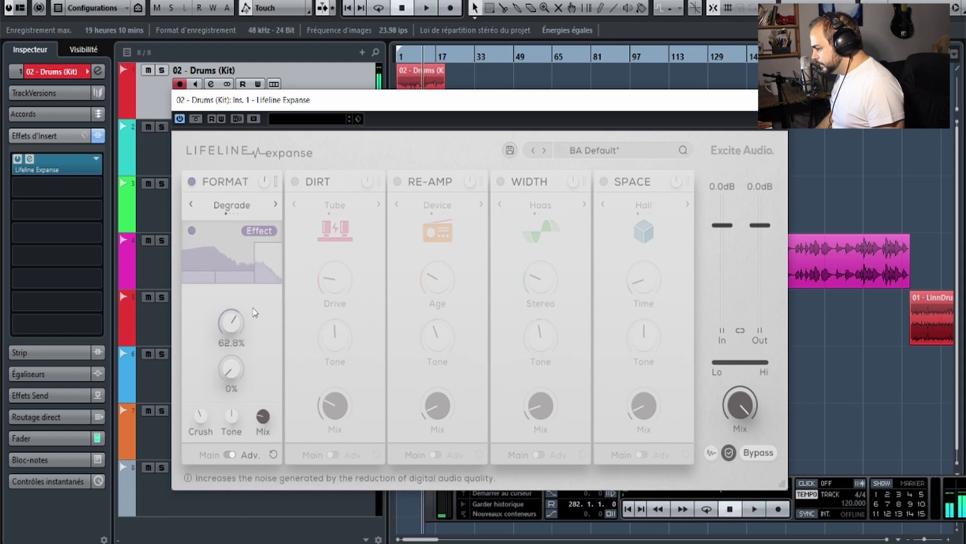
{"action": "key", "text": "space"}
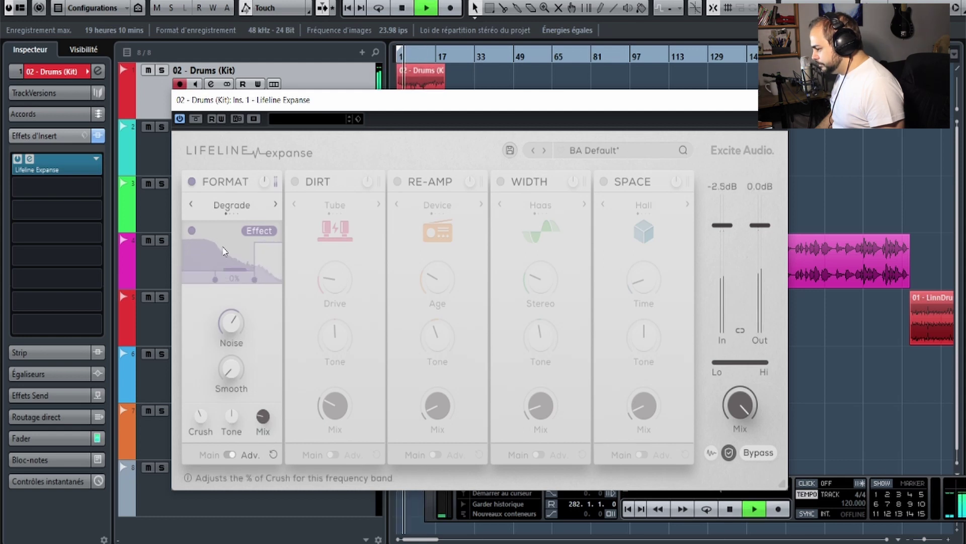
{"action": "key", "text": "space"}
{"action": "left_click", "coordinate": [191, 182]}
{"action": "key", "text": "space"}
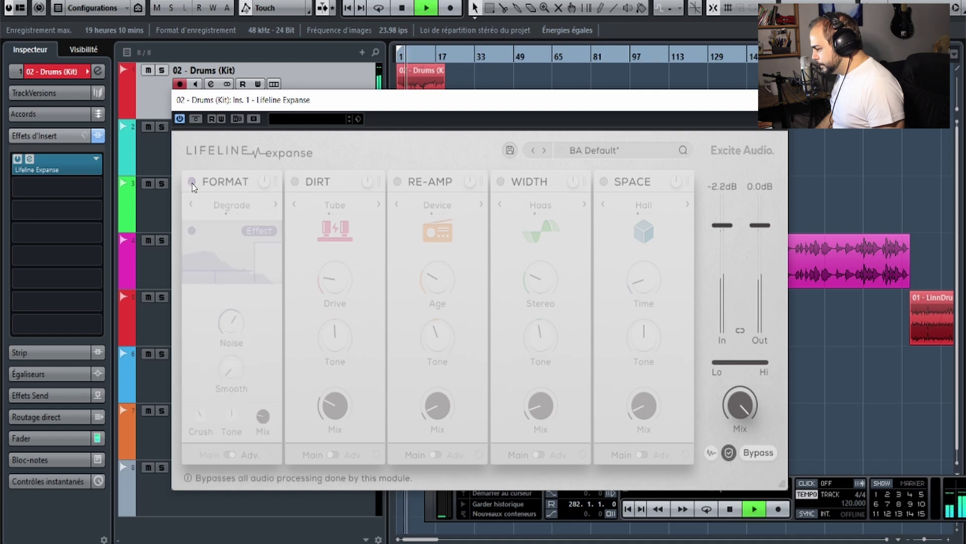
{"action": "left_click", "coordinate": [191, 183]}
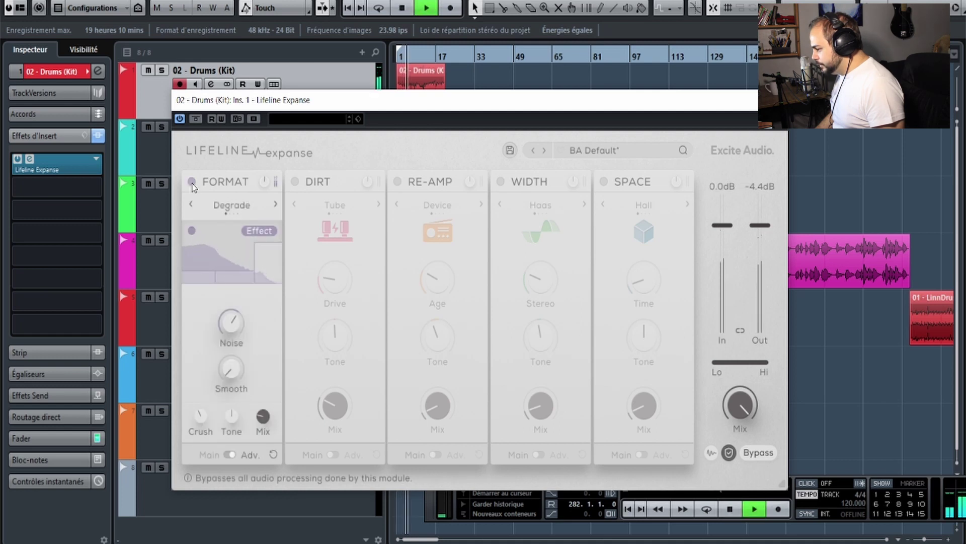
{"action": "key", "text": "space"}
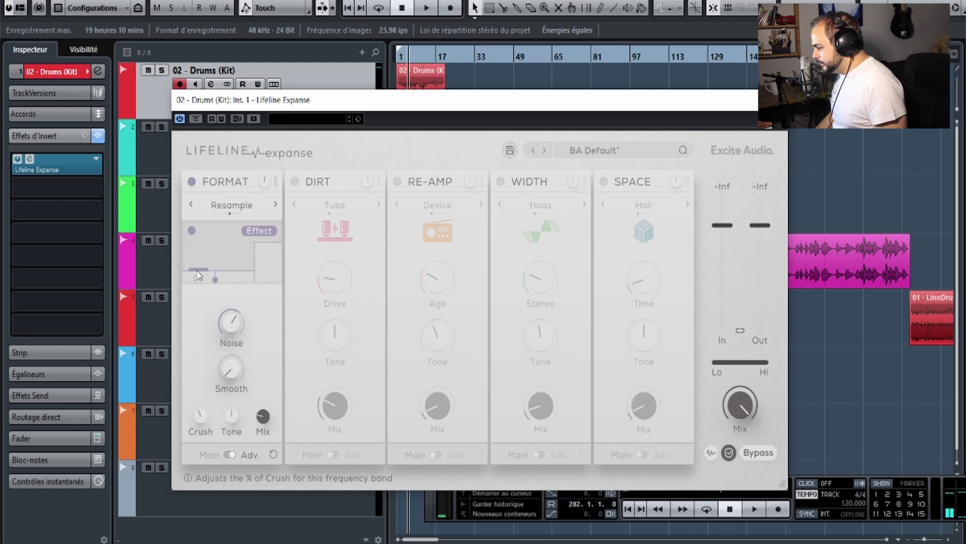
In FORMAT's Resample mode, raise the low and mid bands' Crush amount to 100% and return to the main page.
{"action": "left_click_drag", "start_coordinate": [200, 273], "coordinate": [233, 245]}
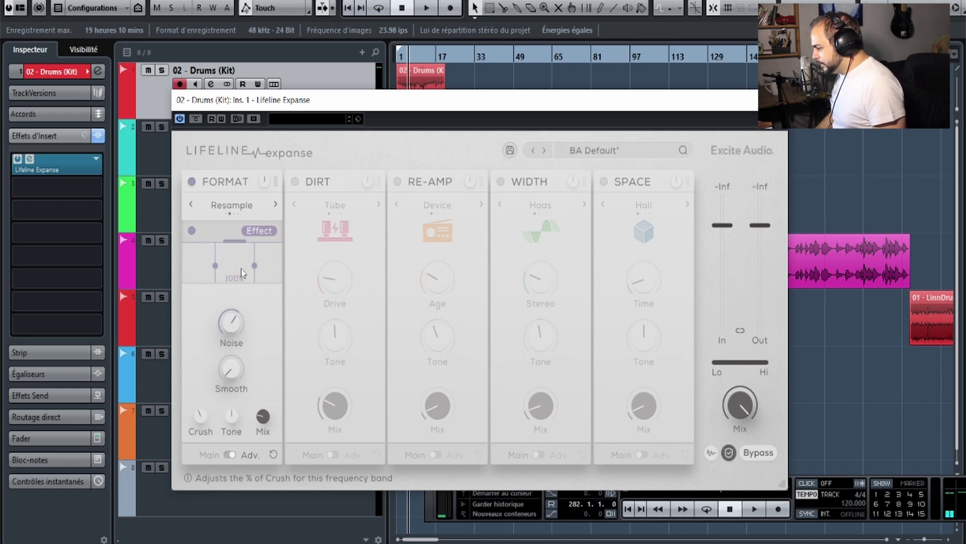
{"action": "left_click", "coordinate": [230, 454]}
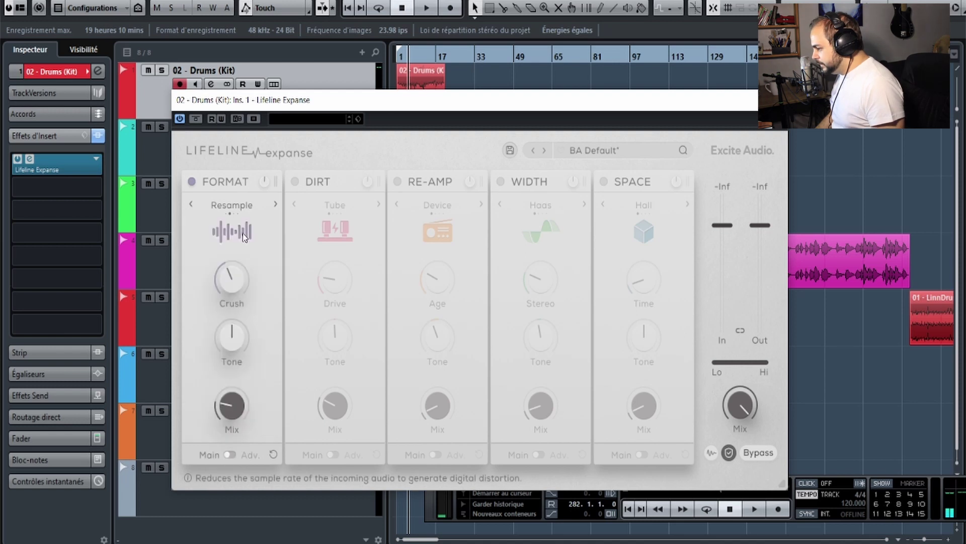
{"action": "left_click", "coordinate": [229, 454]}
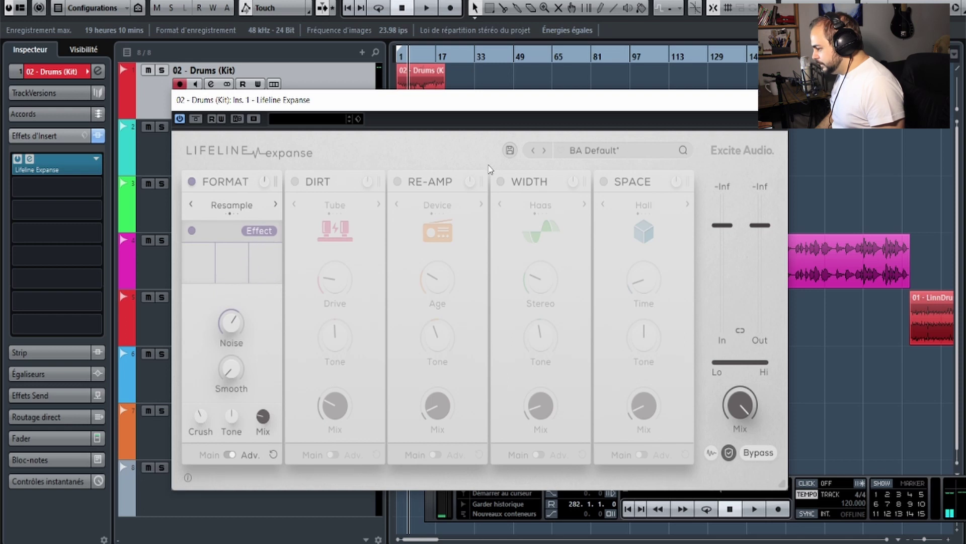
{"action": "left_click", "coordinate": [232, 454]}
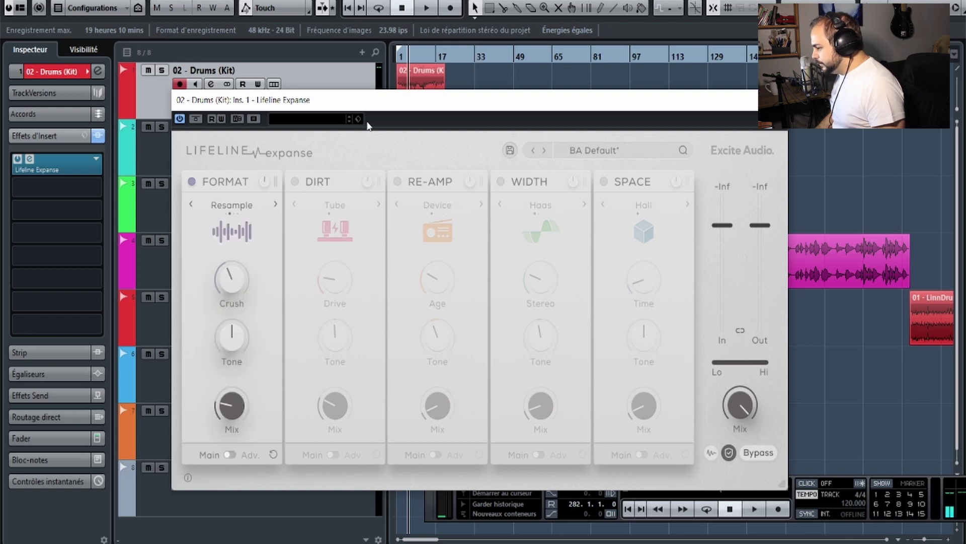
Audition Resample on the drums with varying Crush and Mix, leaving Crush just under halfway and Mix at about two thirds.
{"action": "mouse_move", "coordinate": [234, 270]}
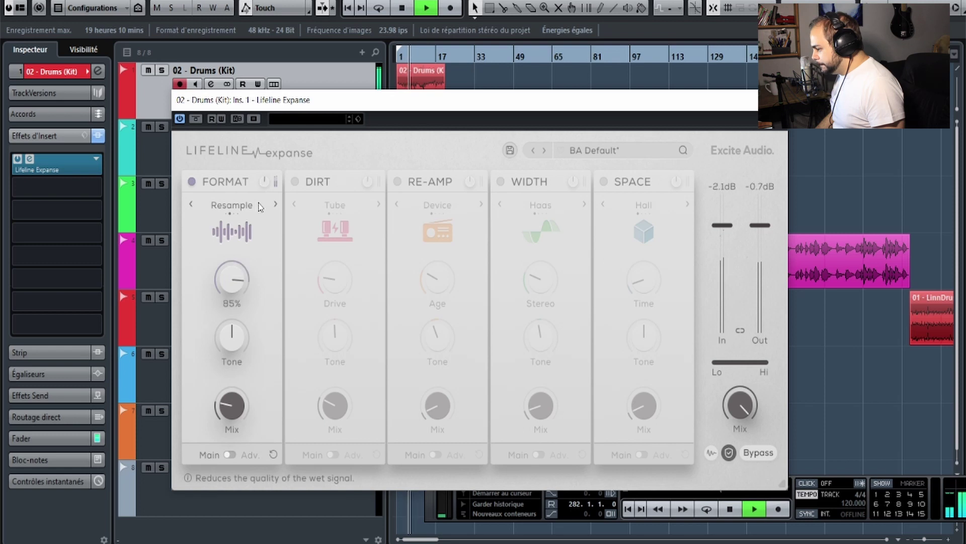
{"action": "scroll", "coordinate": [231, 284], "scroll_direction": "down", "scroll_amount": 3}
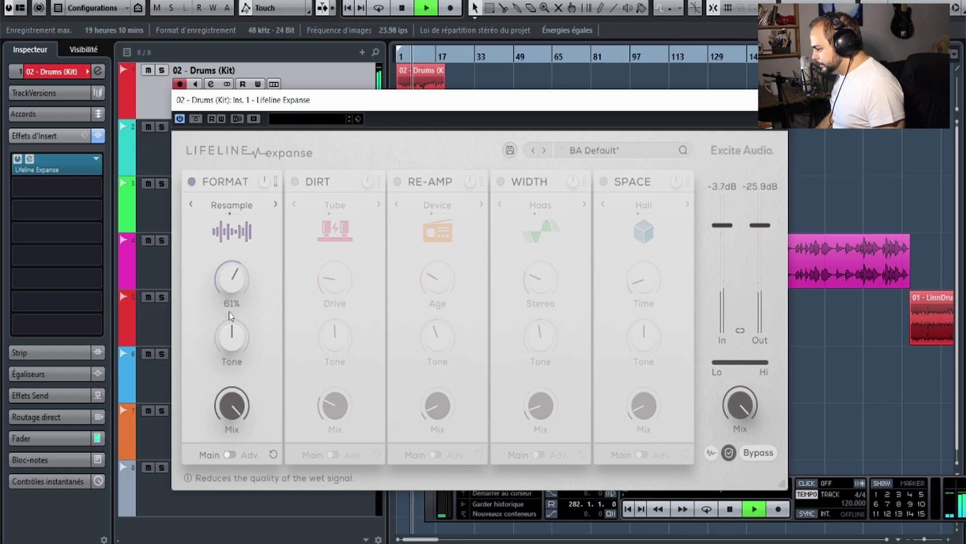
{"action": "scroll", "coordinate": [230, 315], "scroll_direction": "down", "scroll_amount": 3}
{"action": "mouse_move", "coordinate": [234, 343]}
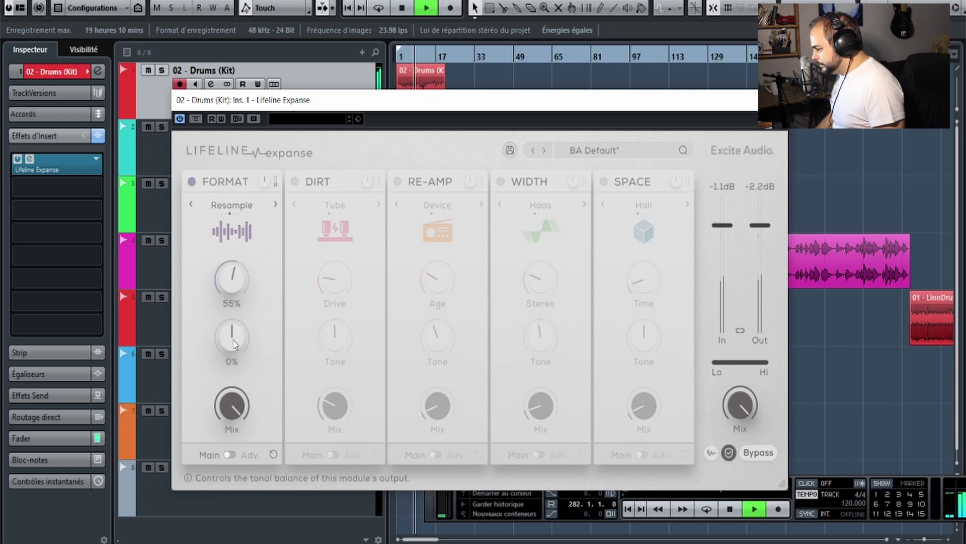
{"action": "scroll", "coordinate": [231, 405], "scroll_direction": "up", "scroll_amount": 5}
{"action": "scroll", "coordinate": [234, 277], "scroll_direction": "up", "scroll_amount": 3}
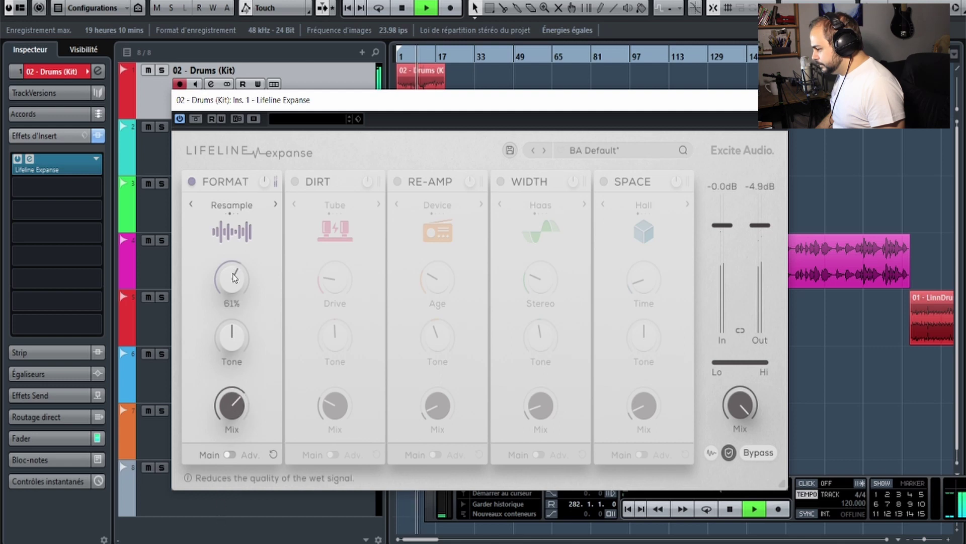
{"action": "scroll", "coordinate": [234, 278], "scroll_direction": "down", "scroll_amount": 3}
{"action": "key", "text": "space"}
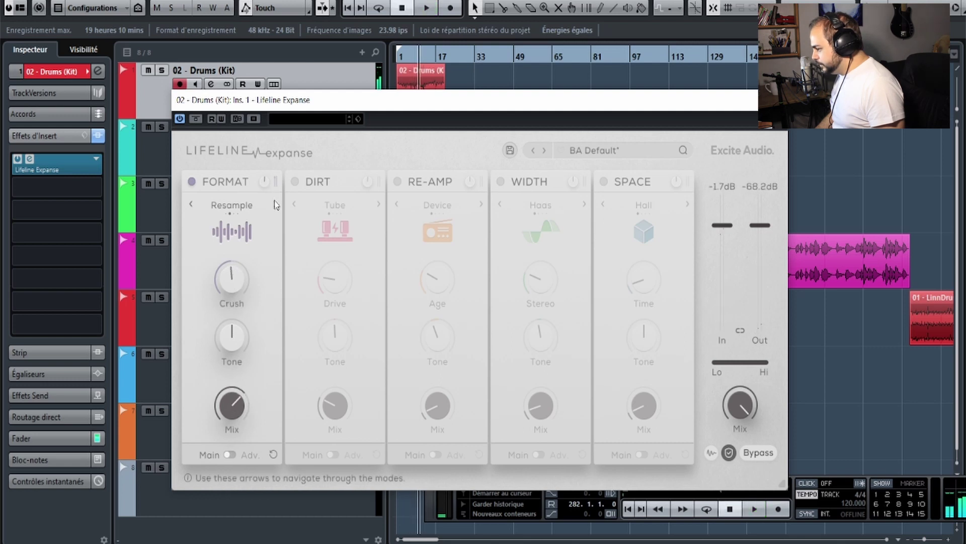
Switch FORMAT to Flatten, expand the drum track's settings, and raise Crush to 61% during playback.
{"action": "left_click", "coordinate": [276, 205]}
{"action": "key", "text": "space"}
{"action": "key", "text": "space"}
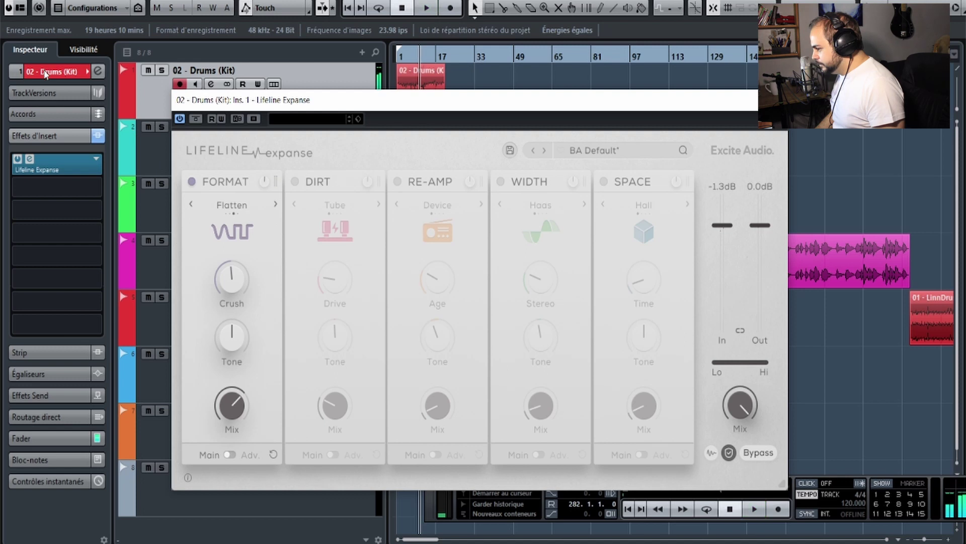
{"action": "left_click", "coordinate": [45, 74]}
{"action": "key", "text": "space"}
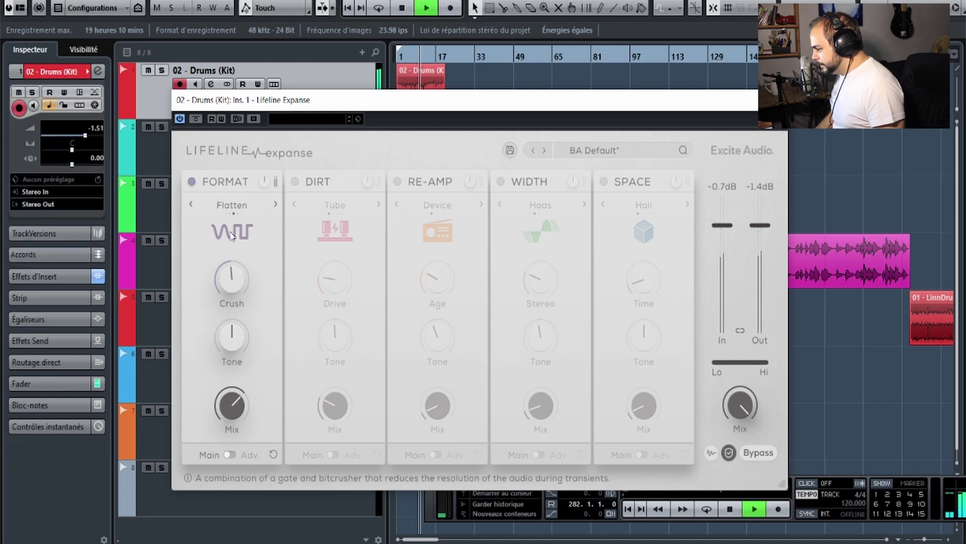
{"action": "scroll", "coordinate": [240, 271], "scroll_direction": "up", "scroll_amount": 3}
{"action": "key", "text": "space"}
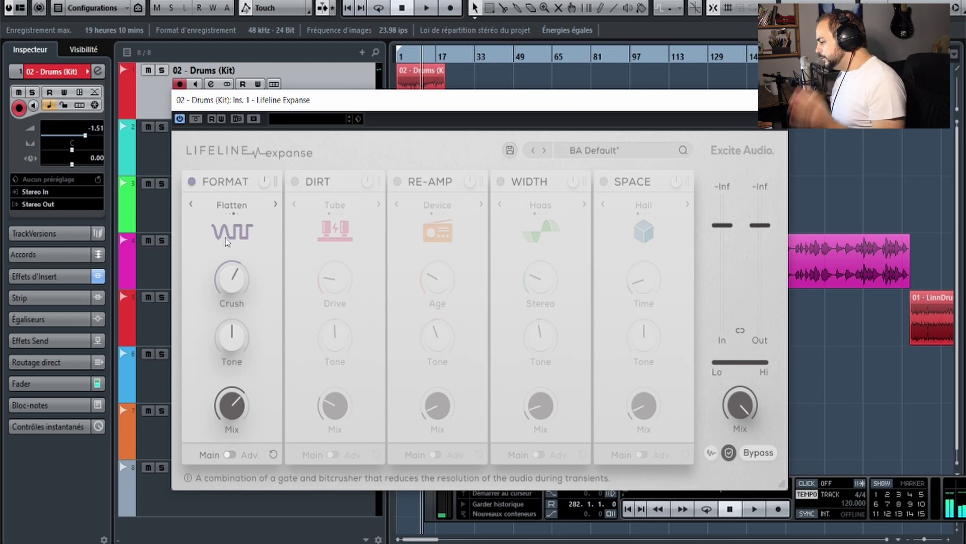
While playing the drums, lower Flatten's Crush to just over a third and sweep its Mix from 8% up to 89%.
{"action": "key", "text": "space"}
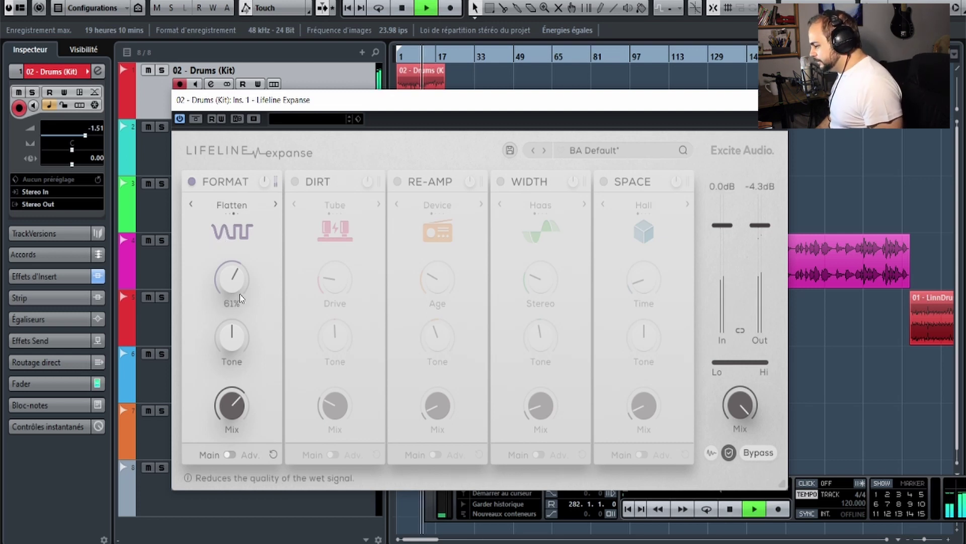
{"action": "left_click_drag", "start_coordinate": [250, 301], "coordinate": [236, 354]}
{"action": "left_click_drag", "start_coordinate": [232, 390], "coordinate": [233, 335]}
{"action": "key", "text": "space"}
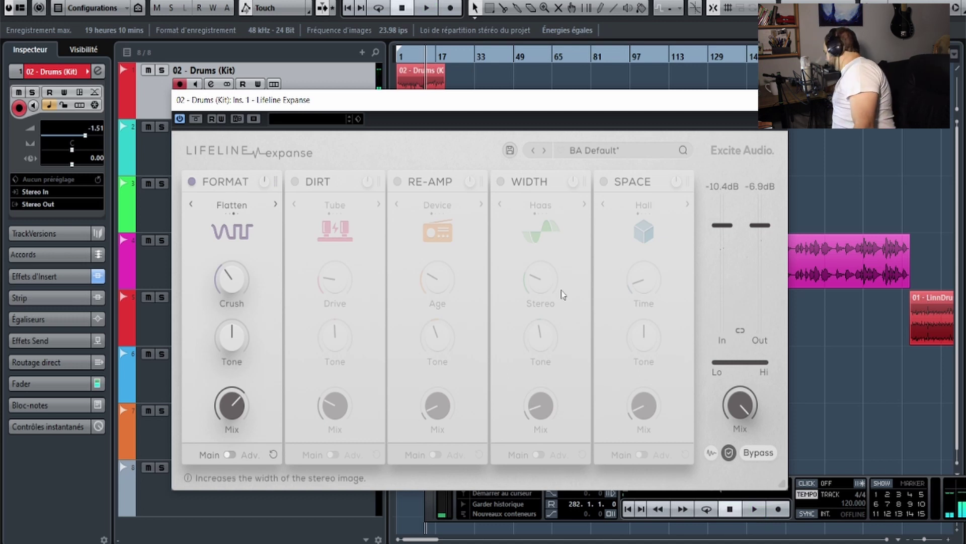
{"action": "key", "text": "space"}
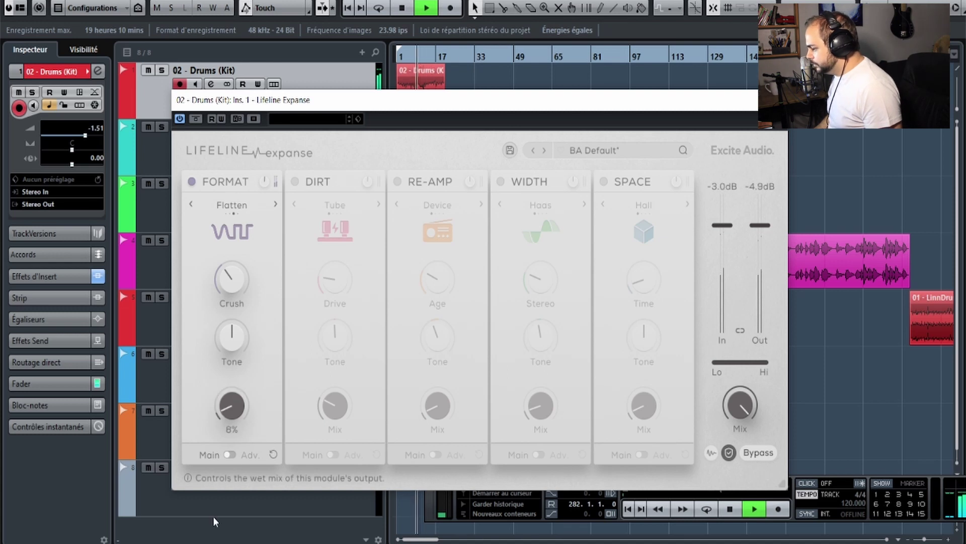
{"action": "left_click_drag", "start_coordinate": [232, 425], "coordinate": [241, 397]}
Audition FORMAT's Tone on the drums, sweeping it down to -76%, and reset it to 0%.
{"action": "key", "text": "space"}
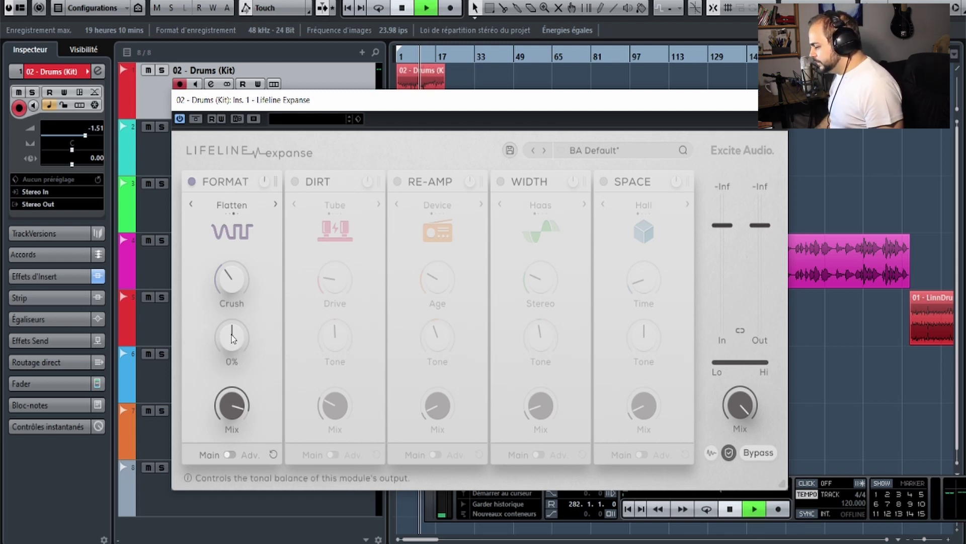
{"action": "left_click_drag", "start_coordinate": [233, 338], "coordinate": [237, 402]}
{"action": "mouse_move", "coordinate": [239, 335]}
{"action": "left_mouse_down"}
{"action": "mouse_move", "coordinate": [254, 276]}
{"action": "mouse_move", "coordinate": [234, 353]}
{"action": "left_mouse_up"}
{"action": "key", "text": "space"}
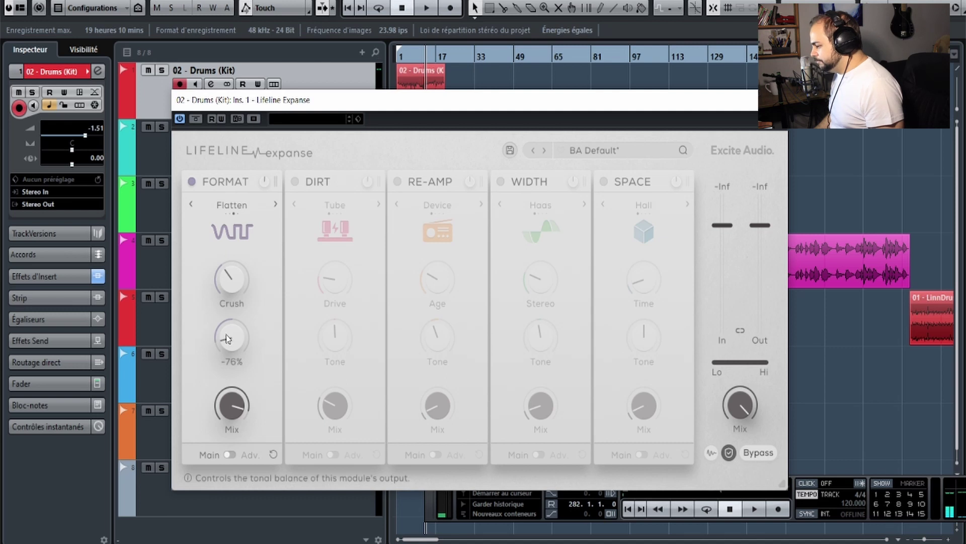
{"action": "left_click_drag", "start_coordinate": [238, 282], "coordinate": [242, 272]}
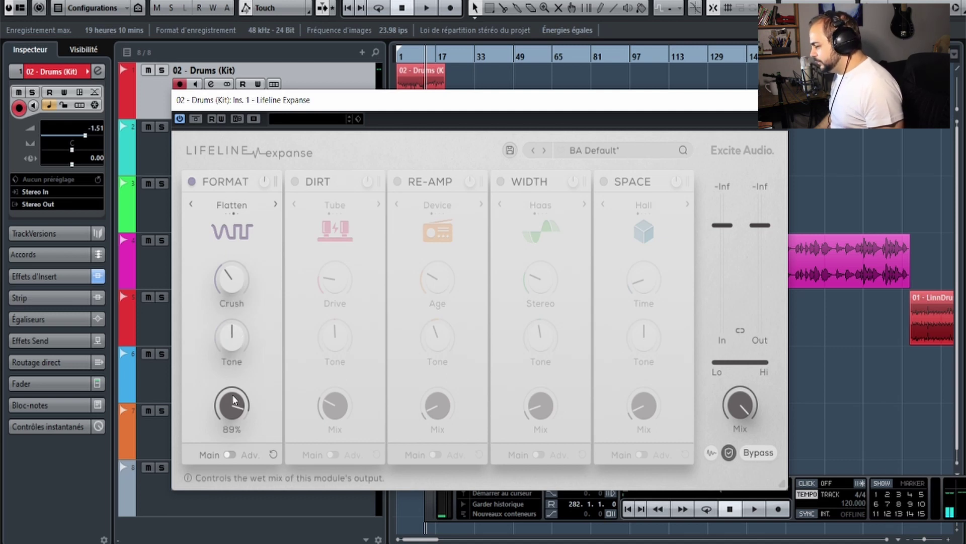
Play the drums again, set Flatten's Tone to -25% and reduce its Mix to 55%.
{"action": "key", "text": "space"}
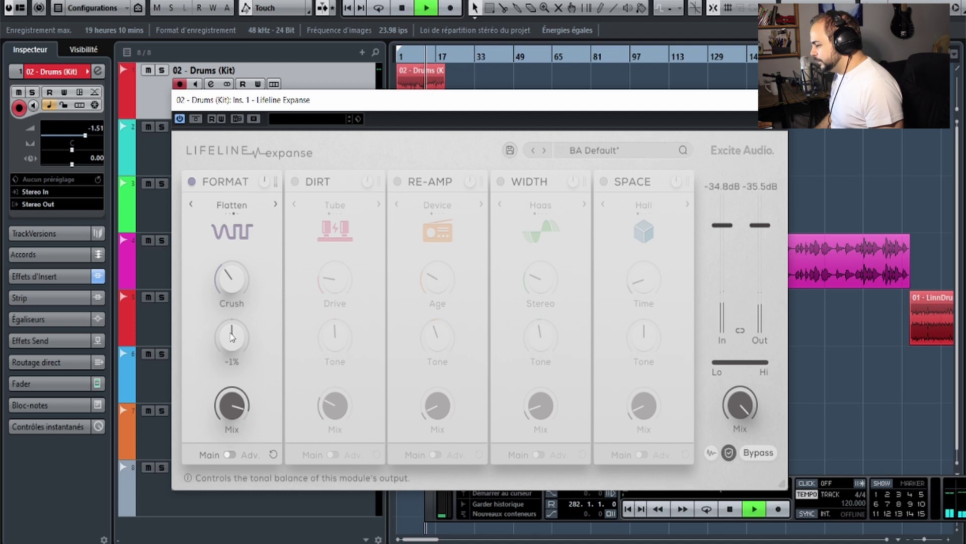
{"action": "left_click_drag", "start_coordinate": [232, 337], "coordinate": [220, 415]}
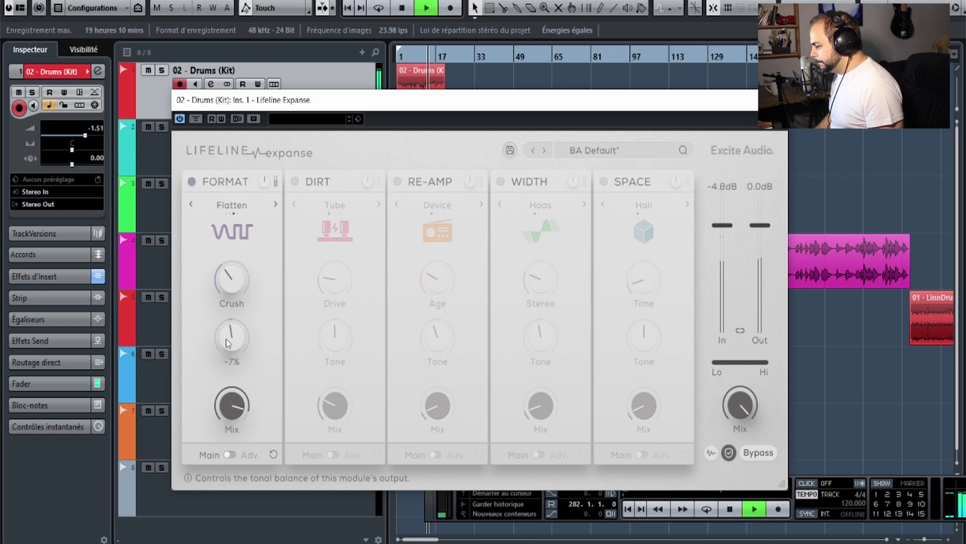
{"action": "left_click_drag", "start_coordinate": [229, 338], "coordinate": [226, 357]}
{"action": "key", "text": "space"}
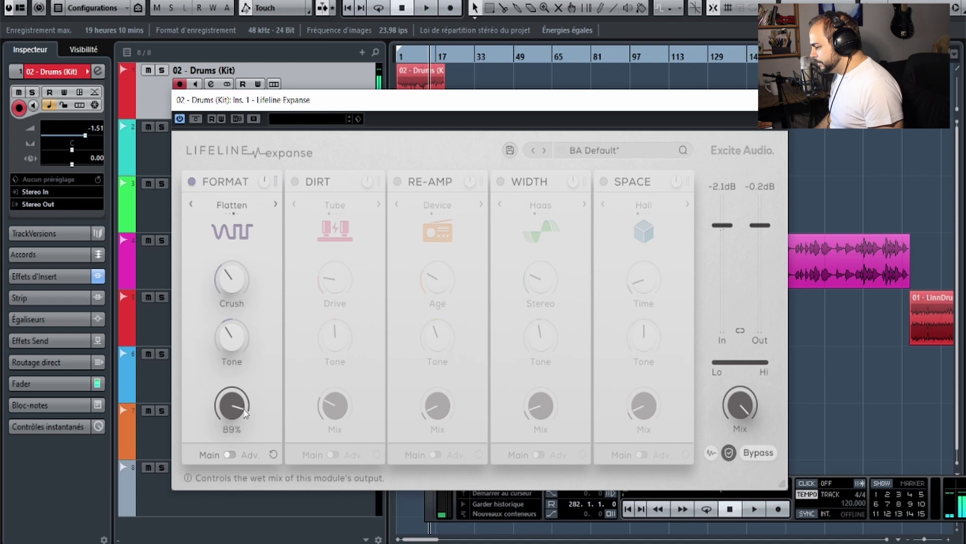
{"action": "left_click_drag", "start_coordinate": [227, 539], "coordinate": [229, 490]}
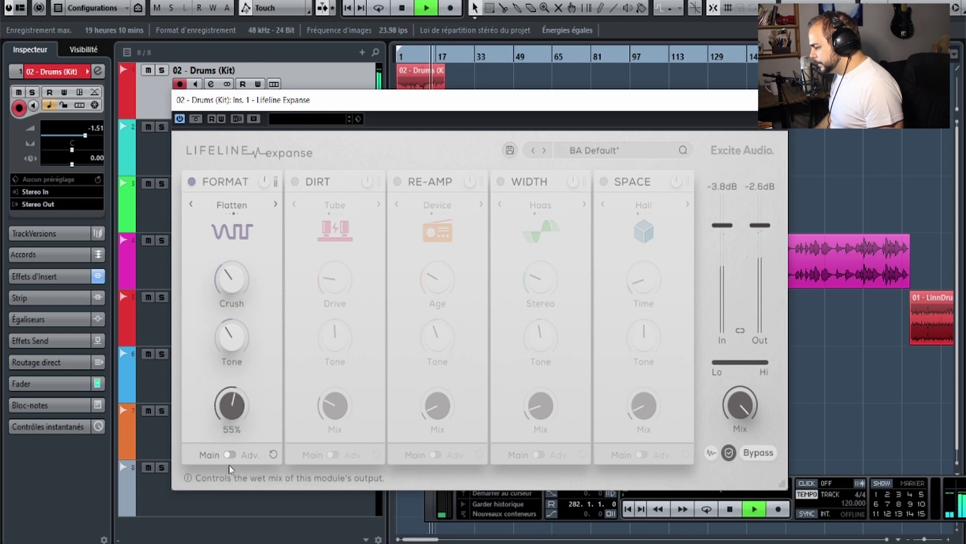
Switch FORMAT to Washed and audition it with Mix at maximum and Crush reduced to about 30%.
{"action": "left_click", "coordinate": [275, 204]}
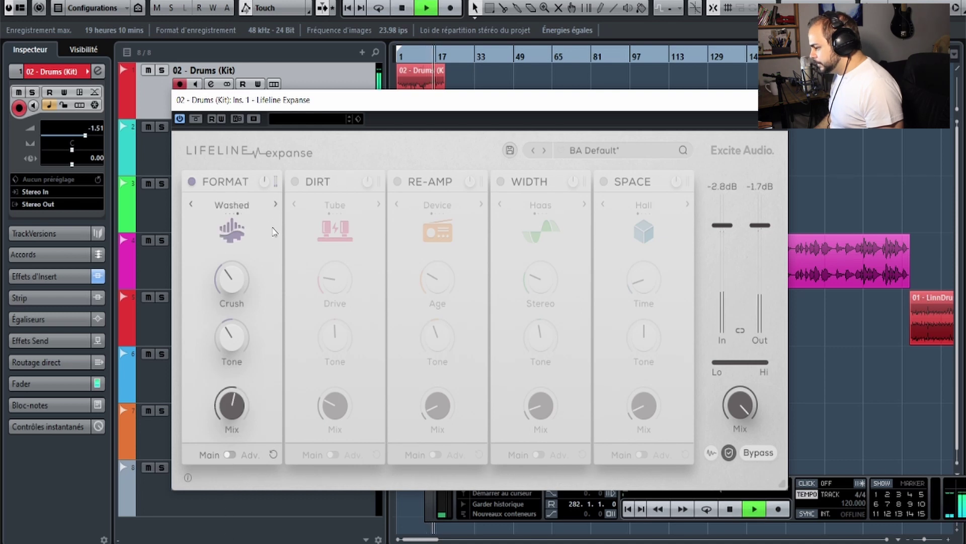
{"action": "key", "text": "space"}
{"action": "key", "text": "space"}
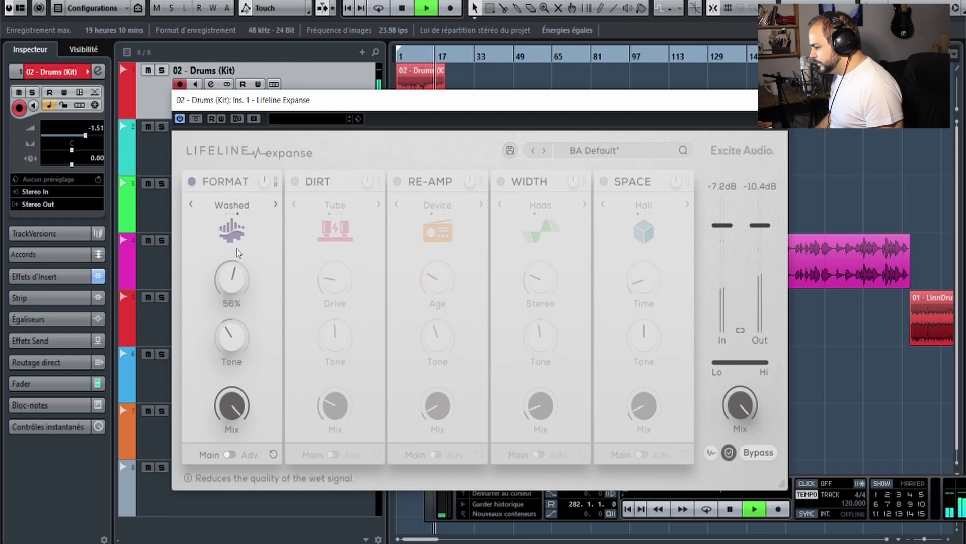
{"action": "scroll", "coordinate": [238, 271], "scroll_direction": "down", "scroll_amount": 5}
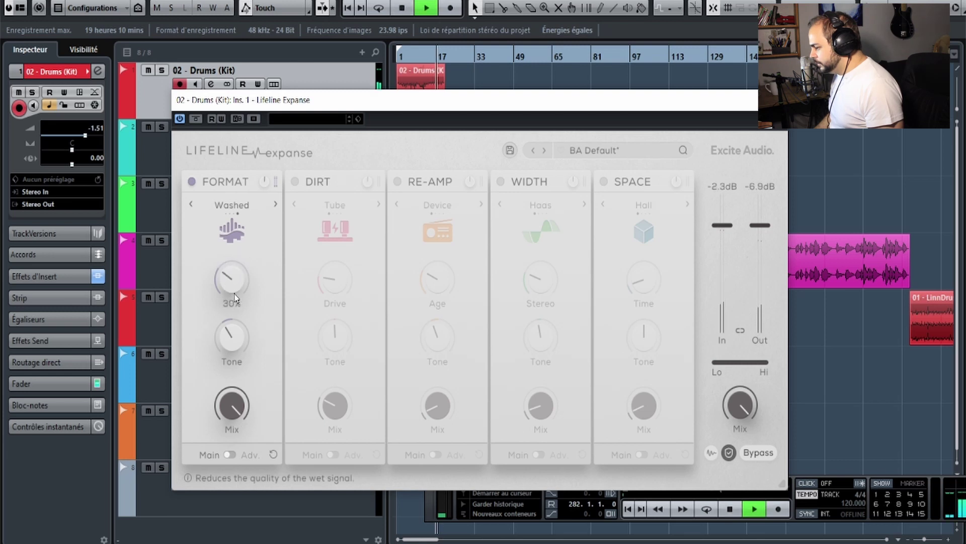
{"action": "key", "text": "space"}
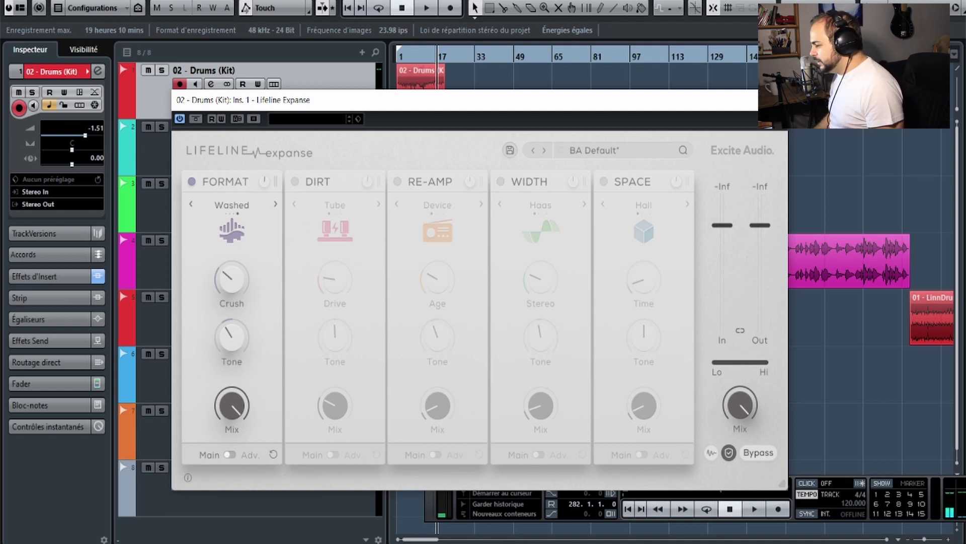
During playback, bring Washed's Tone to slightly below centre, lower Mix to 40%, and replay the drums.
{"action": "mouse_move", "coordinate": [220, 207]}
{"action": "mouse_move", "coordinate": [235, 340]}
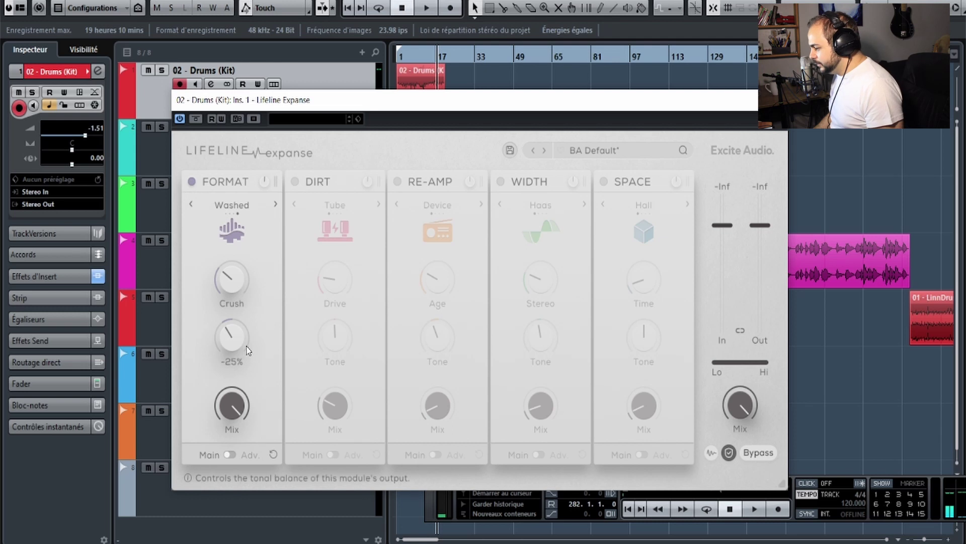
{"action": "key", "text": "space"}
{"action": "left_click_drag", "start_coordinate": [243, 321], "coordinate": [241, 326]}
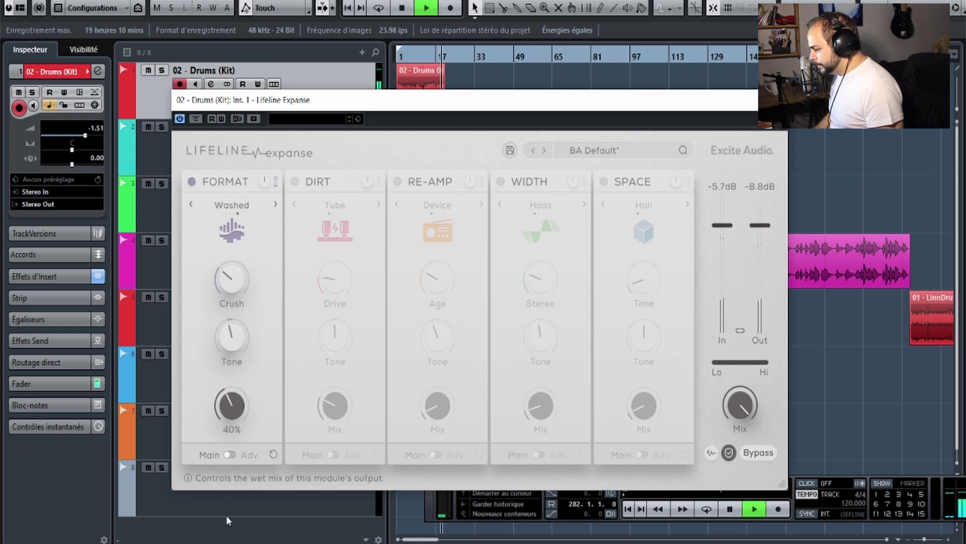
{"action": "key", "text": "space"}
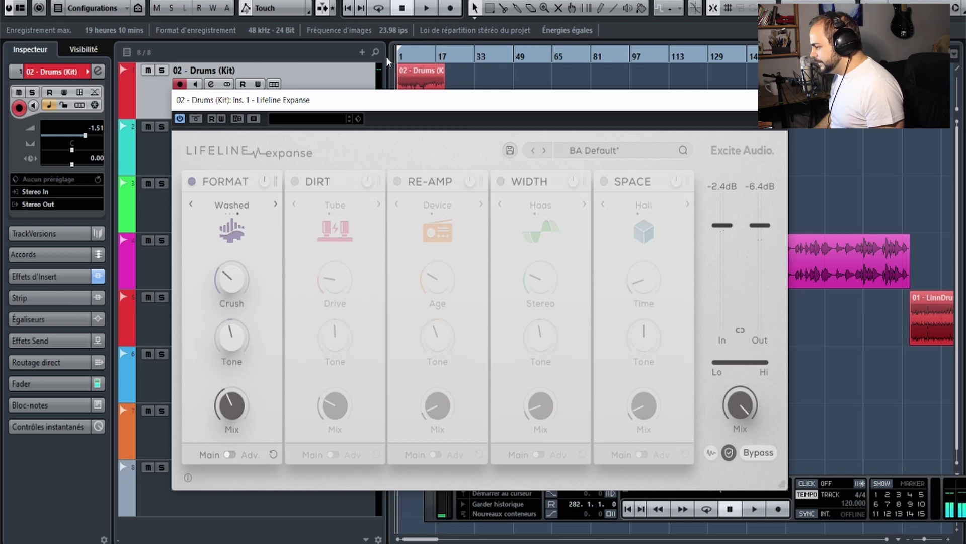
{"action": "key", "text": "space"}
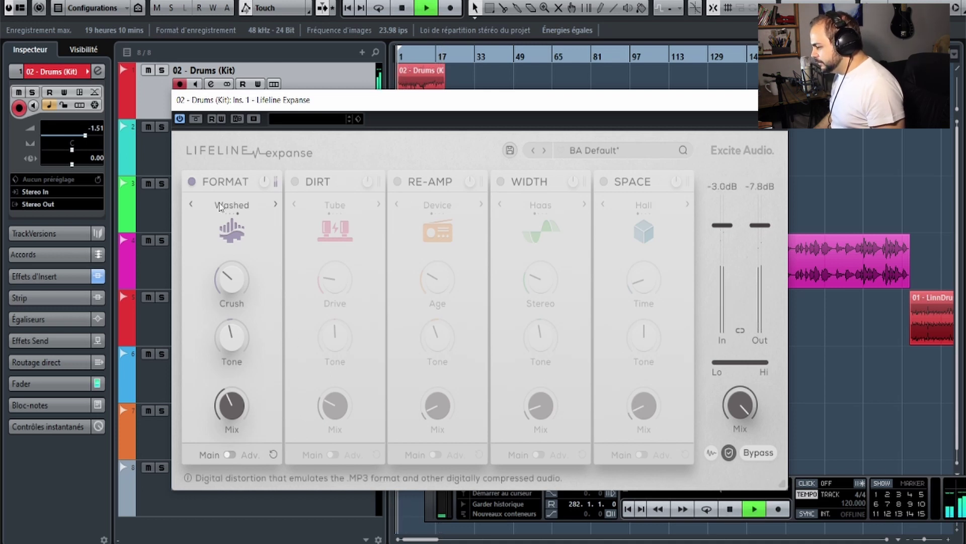
Switch FORMAT to Degrade, raise its Crush to just above the midpoint, and play the drums through it.
{"action": "key", "text": "space"}
{"action": "key", "text": "space"}
{"action": "key", "text": "space"}
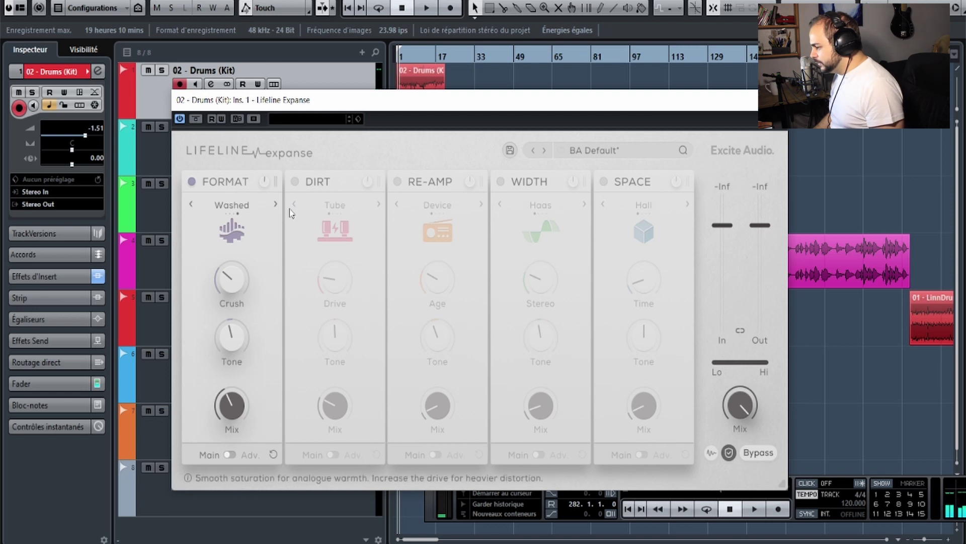
{"action": "left_click", "coordinate": [276, 203]}
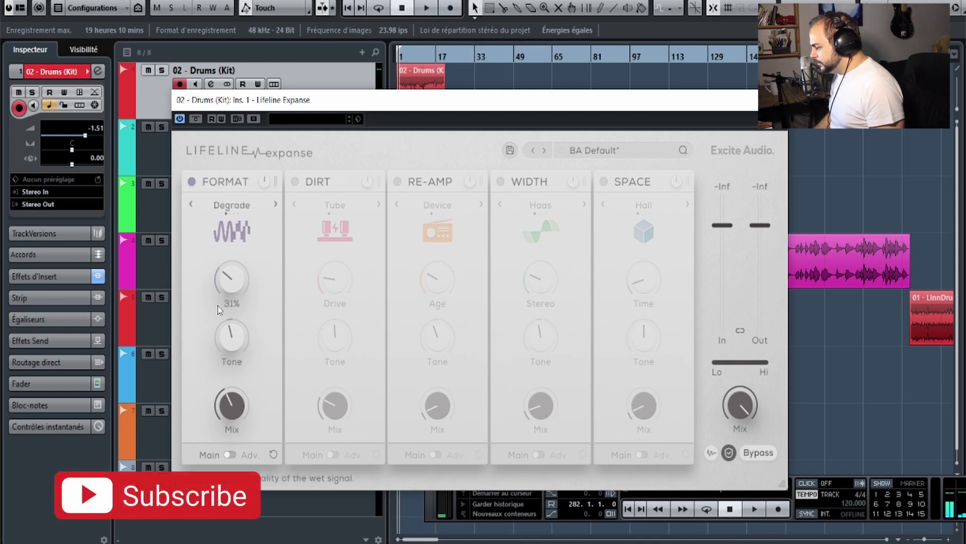
{"action": "left_click_drag", "start_coordinate": [230, 295], "coordinate": [230, 280]}
{"action": "key", "text": "space"}
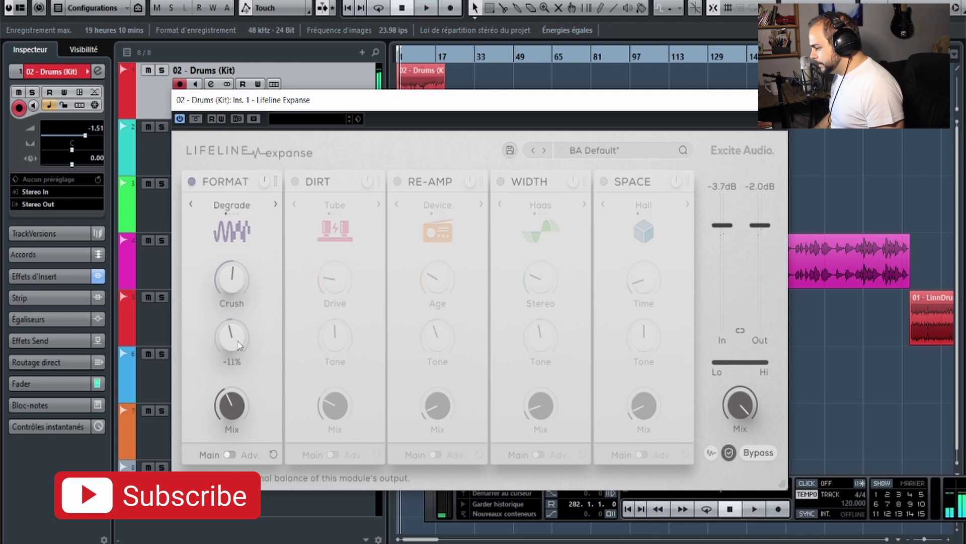
Show FORMAT's advanced controls and reduce Degrade's Crush to 23% while the drums play.
{"action": "left_click", "coordinate": [217, 457]}
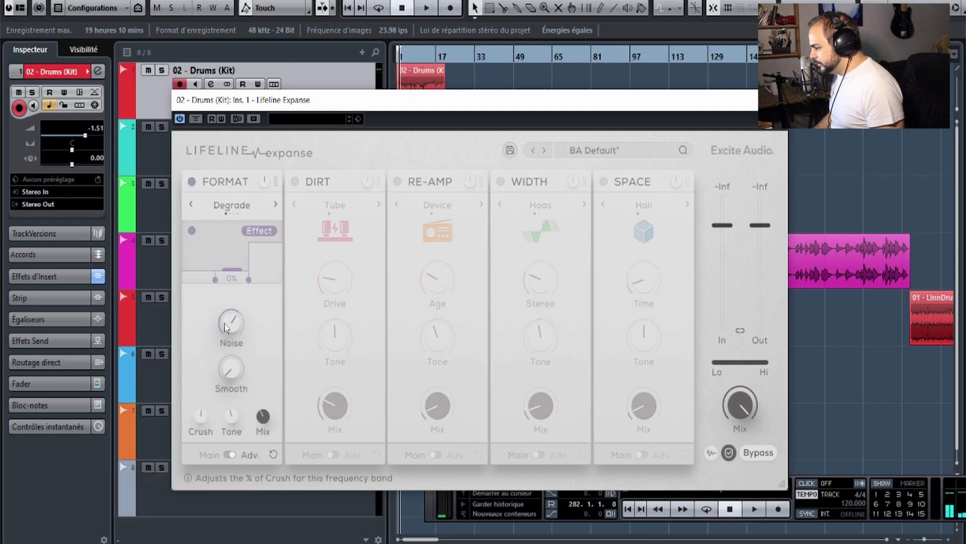
{"action": "key", "text": "space"}
{"action": "key", "text": "space"}
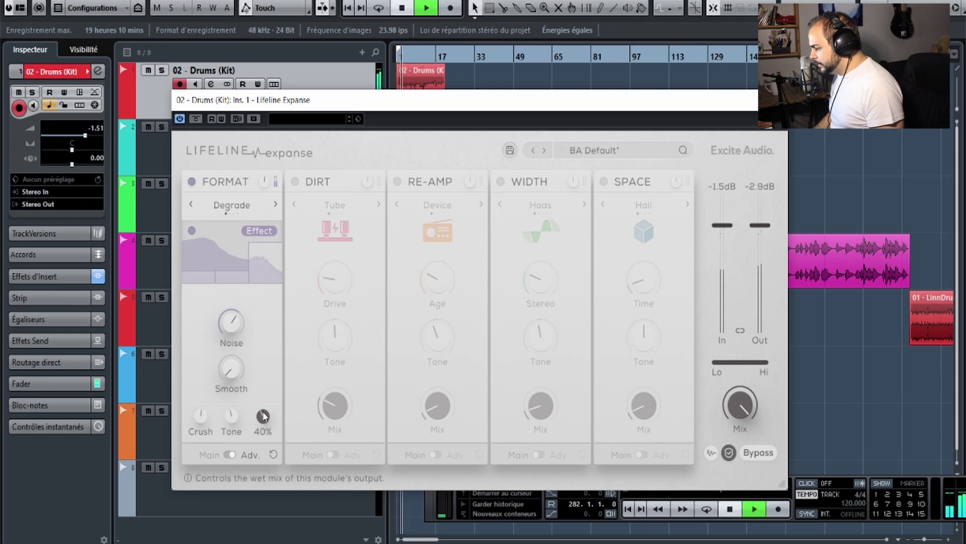
{"action": "mouse_move", "coordinate": [200, 413]}
{"action": "left_mouse_down"}
{"action": "mouse_move", "coordinate": [201, 433]}
{"action": "mouse_move", "coordinate": [200, 424]}
{"action": "left_mouse_up"}
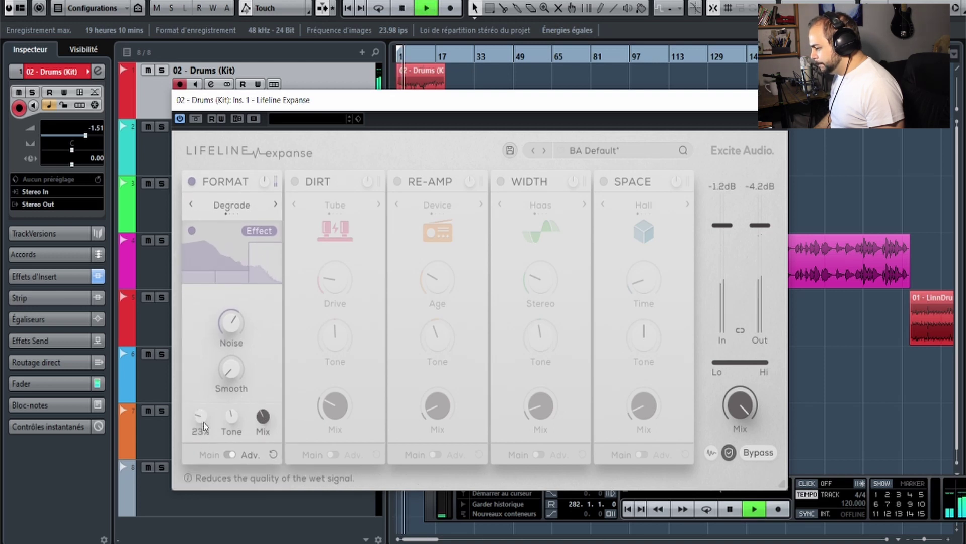
Compare the processed and dry drums by bypassing and re-enabling the whole plugin during playback.
{"action": "key", "text": "space"}
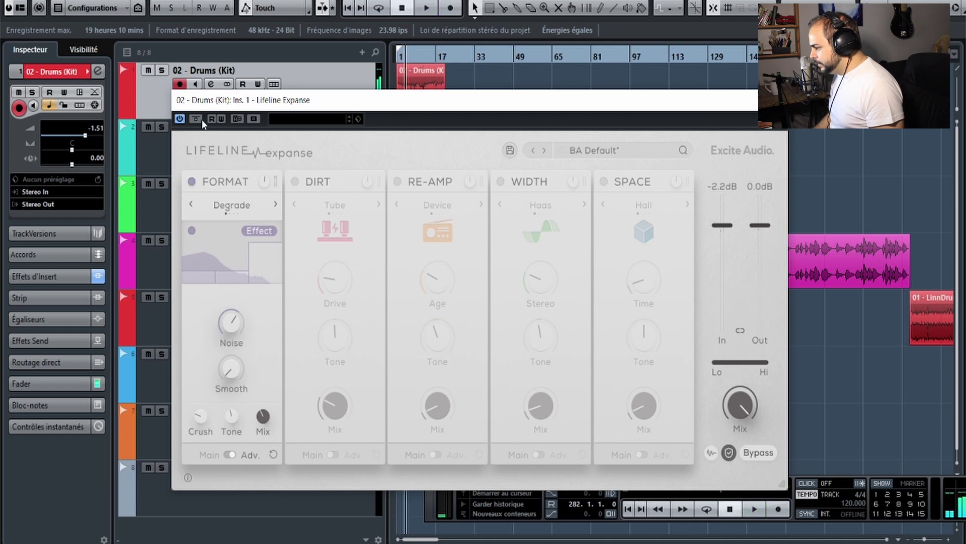
{"action": "left_click", "coordinate": [197, 120]}
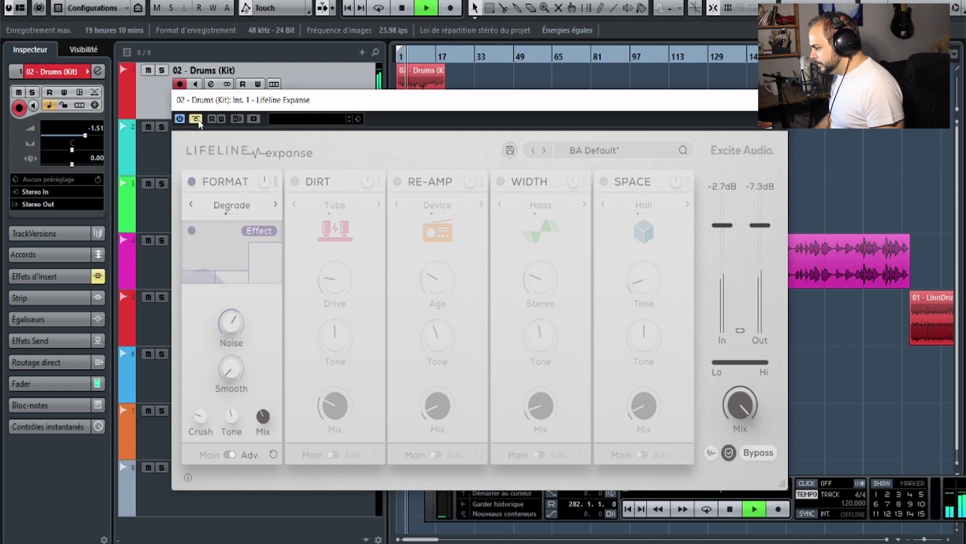
{"action": "left_click", "coordinate": [197, 120]}
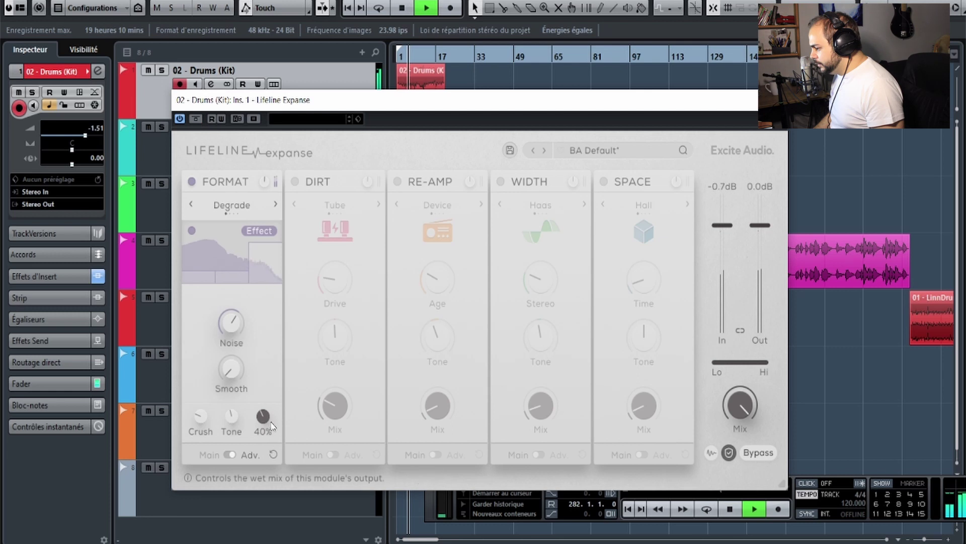
{"action": "key", "text": "space"}
Enable the DIRT module, disable FORMAT, and play the drums through Tube.
{"action": "left_click", "coordinate": [294, 181]}
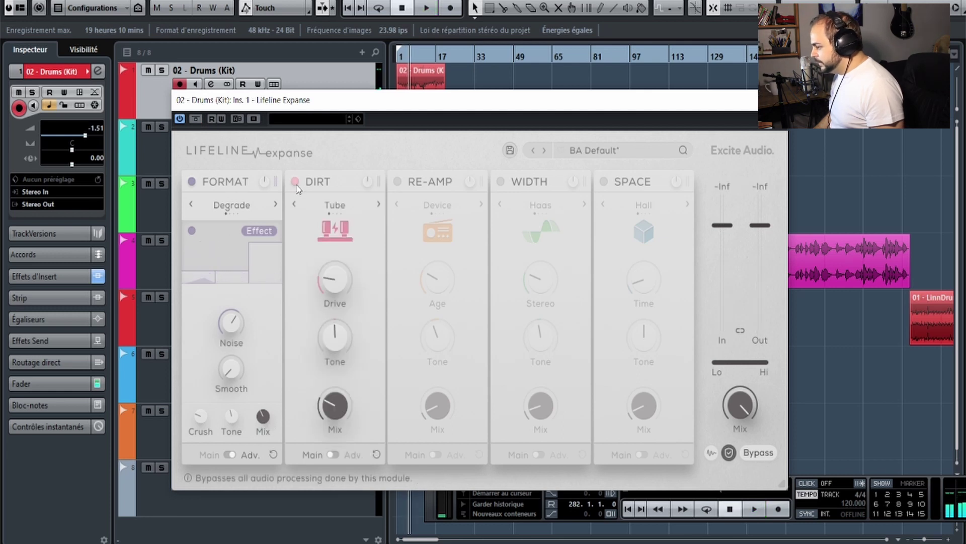
{"action": "left_click", "coordinate": [192, 181]}
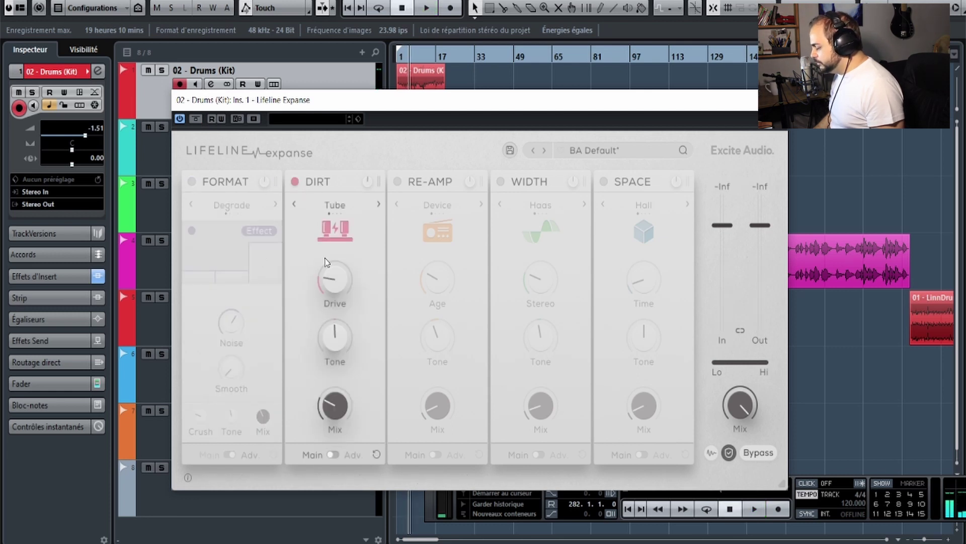
{"action": "mouse_move", "coordinate": [338, 418]}
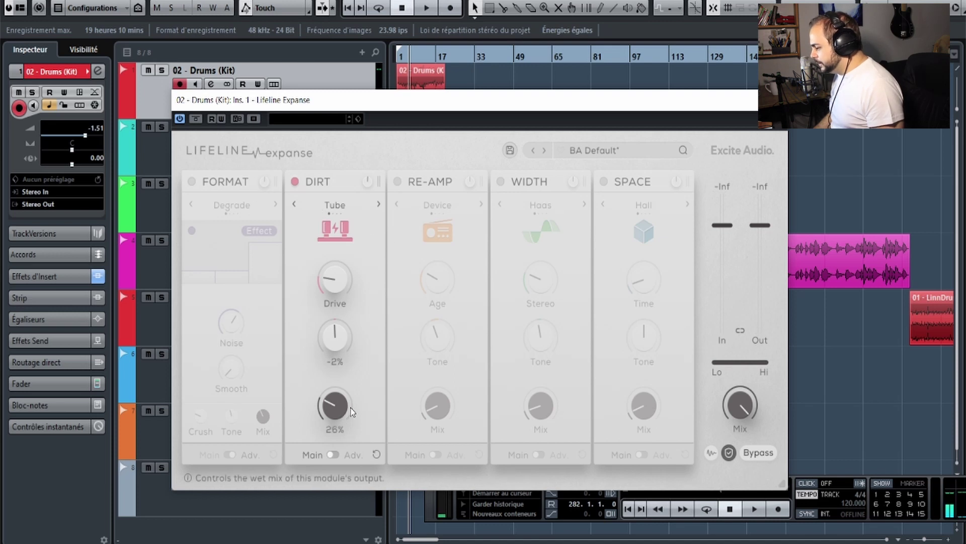
{"action": "key", "text": "space"}
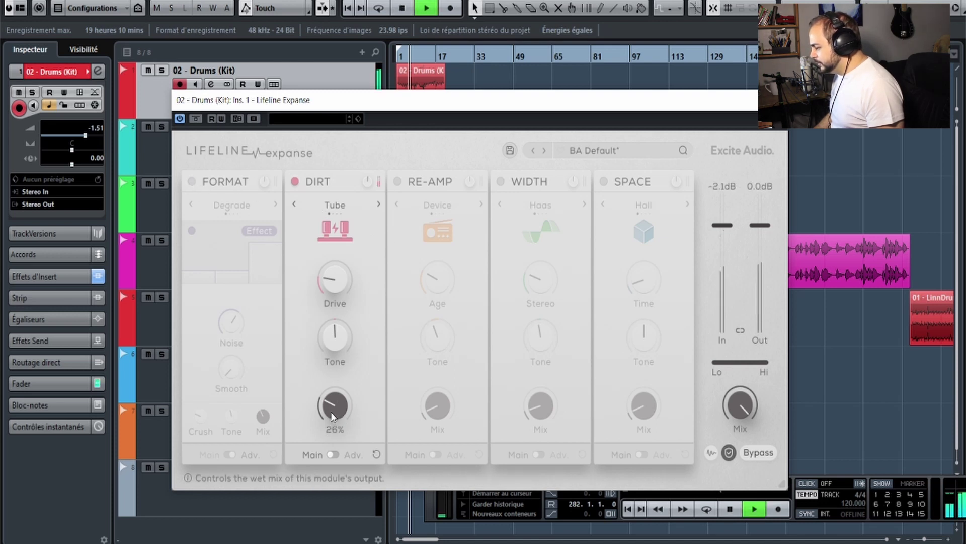
Audition Tube at maximum Drive, raise its Mix close to maximum, and settle Drive at 45% with Tone centred.
{"action": "left_click_drag", "start_coordinate": [334, 276], "coordinate": [349, 206]}
{"action": "key", "text": "space"}
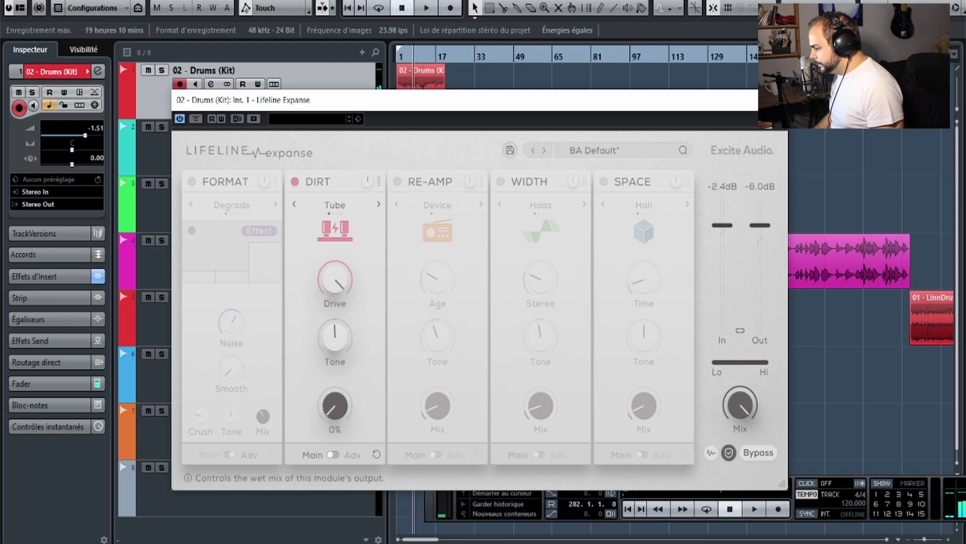
{"action": "key", "text": "space"}
{"action": "left_click_drag", "start_coordinate": [334, 406], "coordinate": [348, 371]}
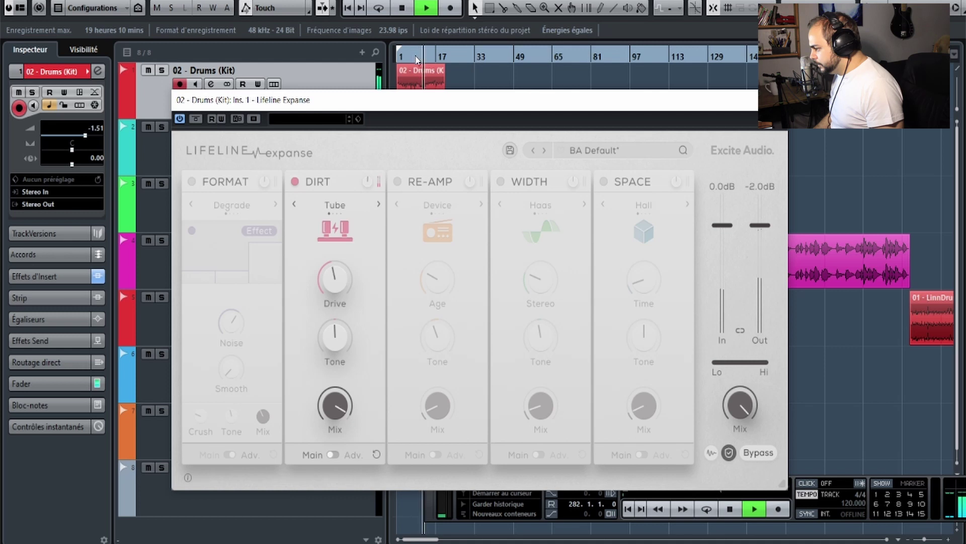
{"action": "left_click_drag", "start_coordinate": [343, 349], "coordinate": [354, 316]}
{"action": "key", "text": "space"}
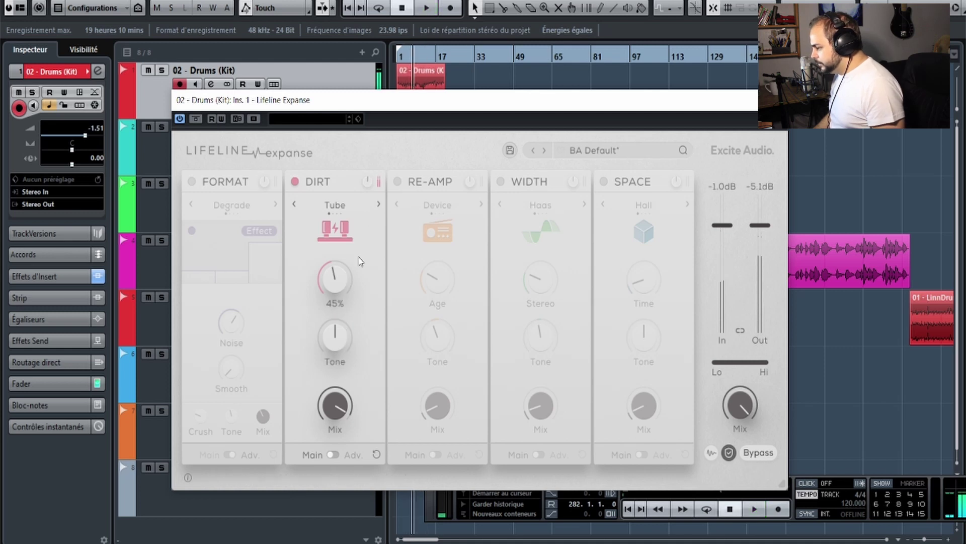
Switch DIRT to Tape and sweep its Drive during playback, leaving it at 75%.
{"action": "left_click", "coordinate": [378, 204]}
{"action": "key", "text": "space"}
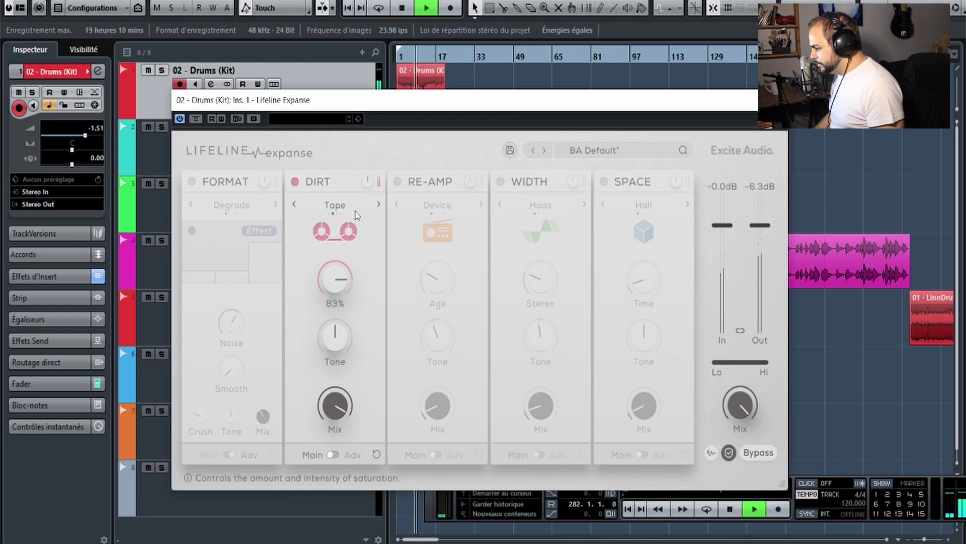
{"action": "left_click_drag", "start_coordinate": [357, 215], "coordinate": [366, 180]}
{"action": "left_click_drag", "start_coordinate": [345, 359], "coordinate": [345, 257]}
{"action": "key", "text": "space"}
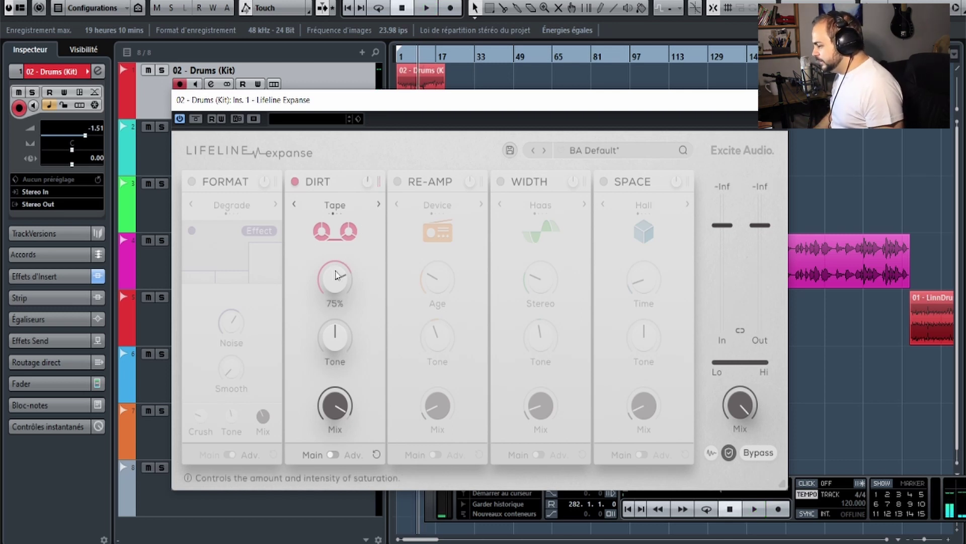
Replay the drums from near the beginning while sweeping Tape's Drive, and leave Drive at maximum.
{"action": "left_click", "coordinate": [405, 57]}
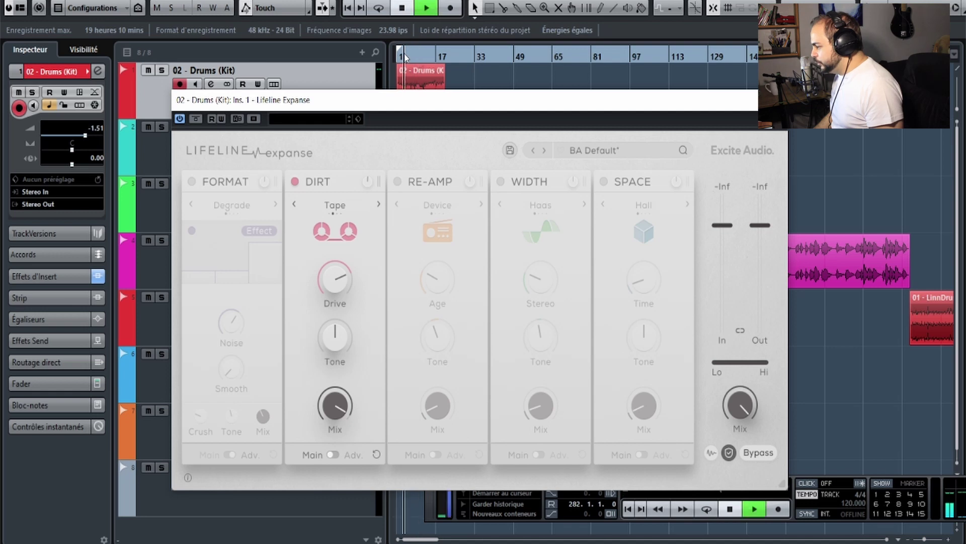
{"action": "key", "text": "space"}
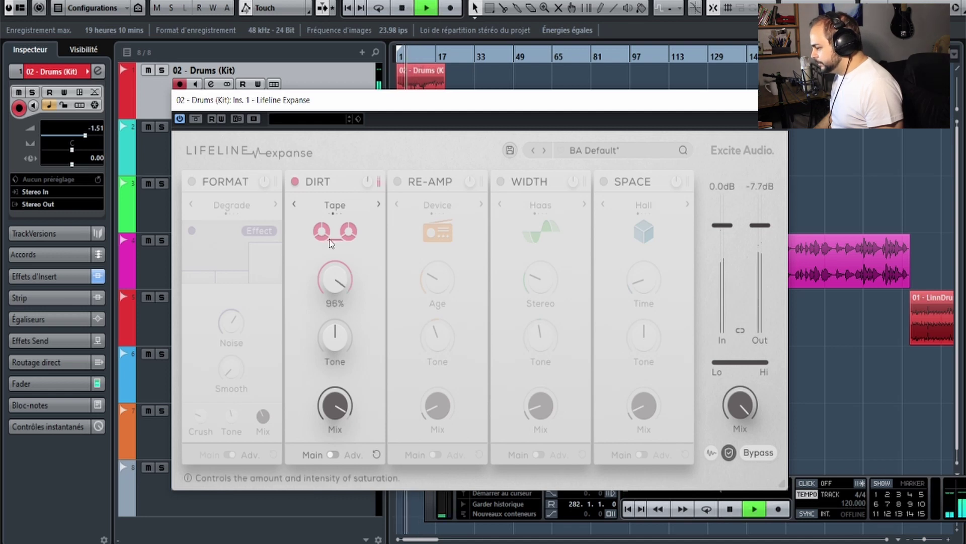
{"action": "left_click_drag", "start_coordinate": [331, 244], "coordinate": [320, 381]}
{"action": "key", "text": "space"}
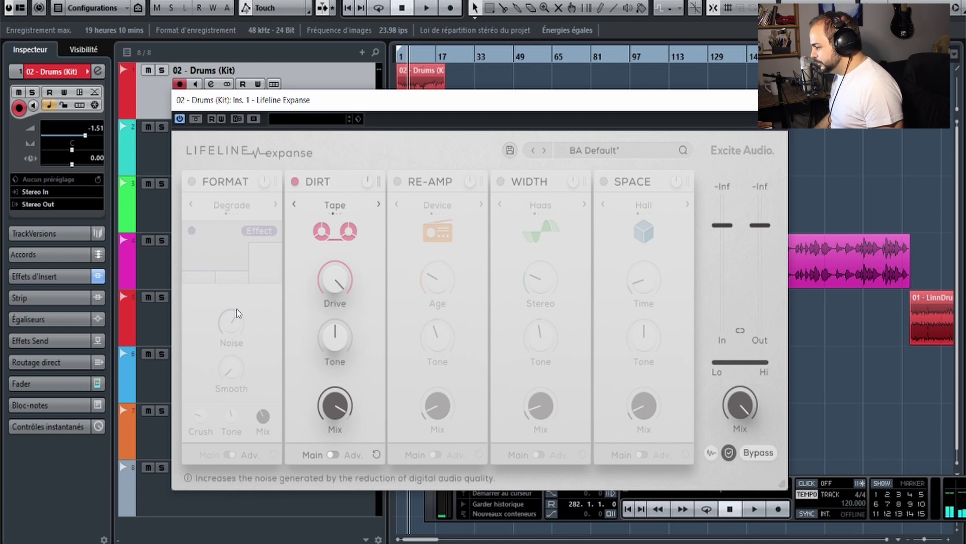
Show DIRT's advanced controls, lower the low band's Drive amount, and audition Smooth at up to 28.8%.
{"action": "left_click", "coordinate": [336, 453]}
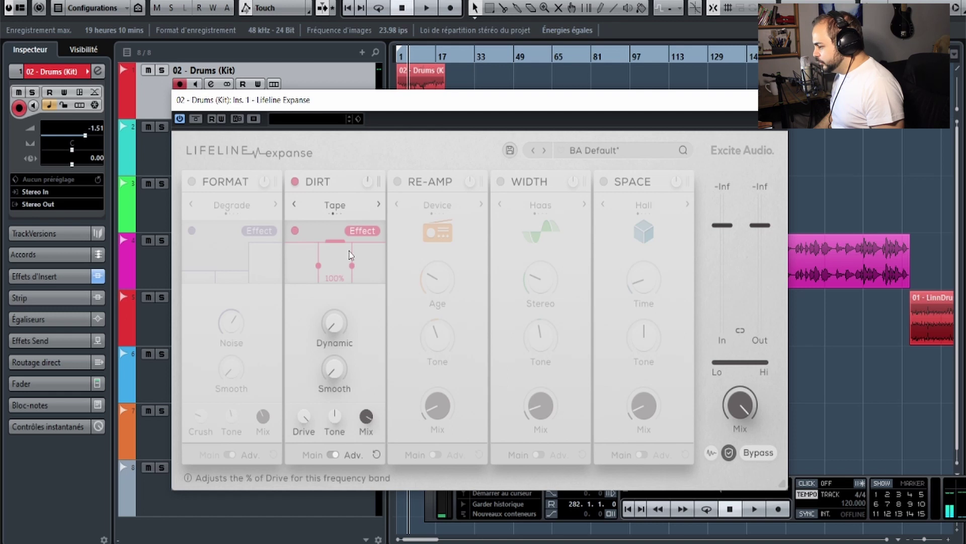
{"action": "key", "text": "space"}
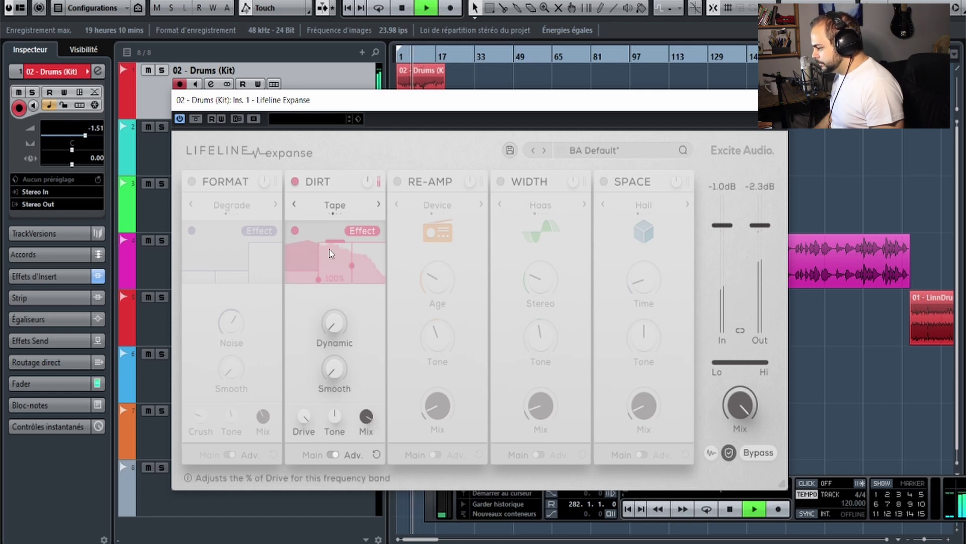
{"action": "key", "text": "space"}
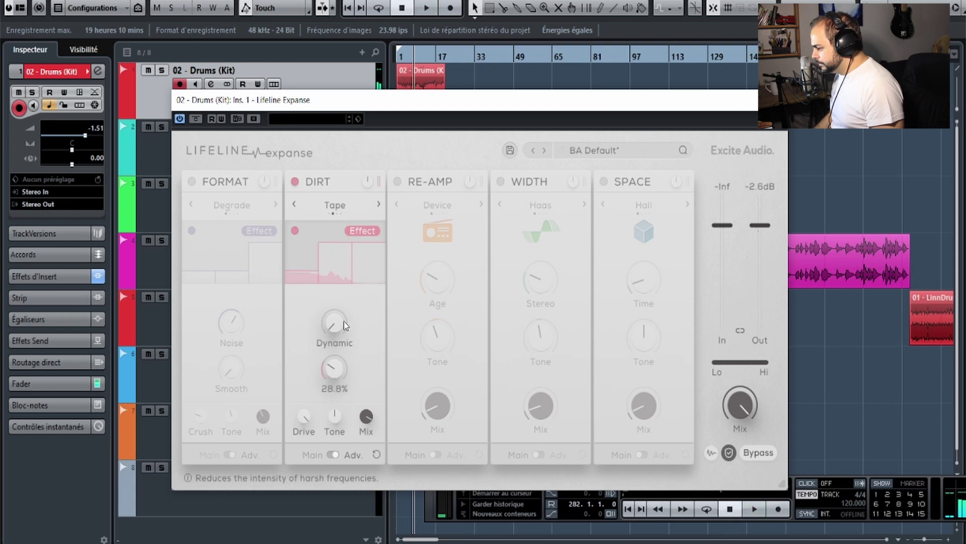
{"action": "key", "text": "space"}
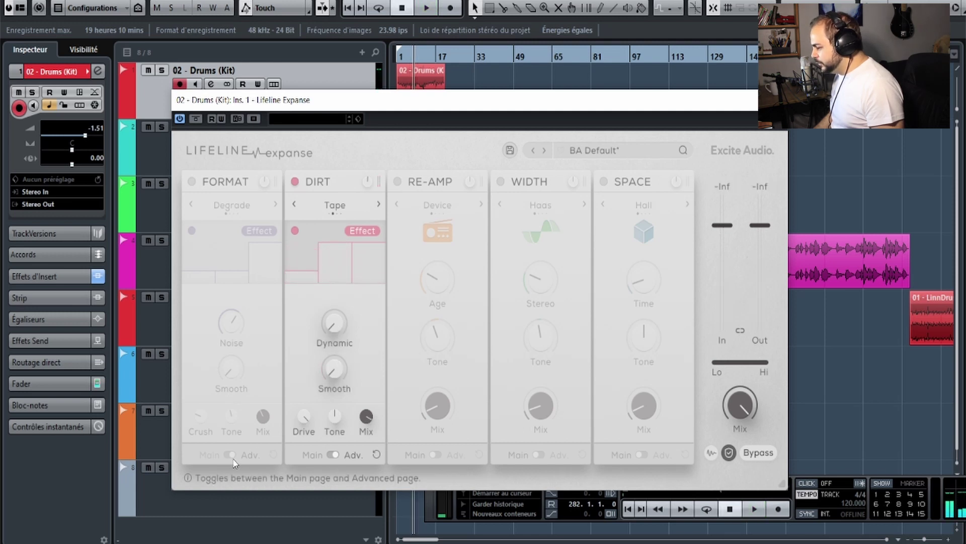
Turn FORMAT on alongside DIRT and switch it back off.
{"action": "left_click", "coordinate": [192, 182]}
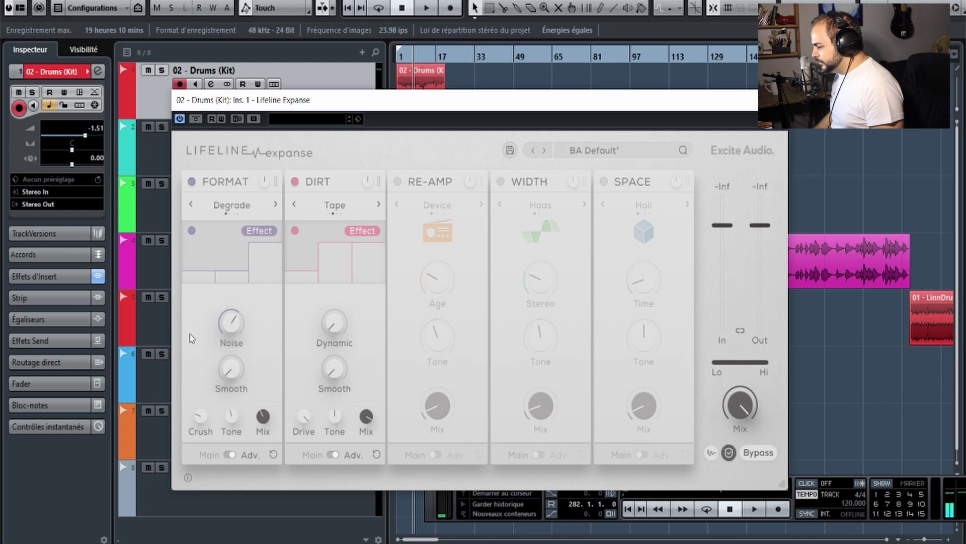
{"action": "left_click", "coordinate": [192, 184]}
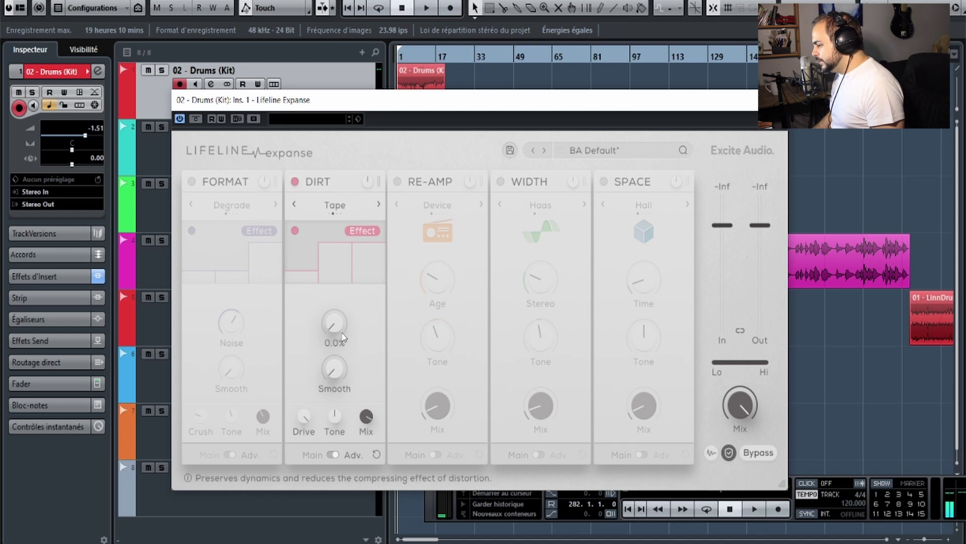
Raise Tape's Dynamic to 100% while the drums play.
{"action": "key", "text": "space"}
{"action": "left_click_drag", "start_coordinate": [340, 333], "coordinate": [360, 261]}
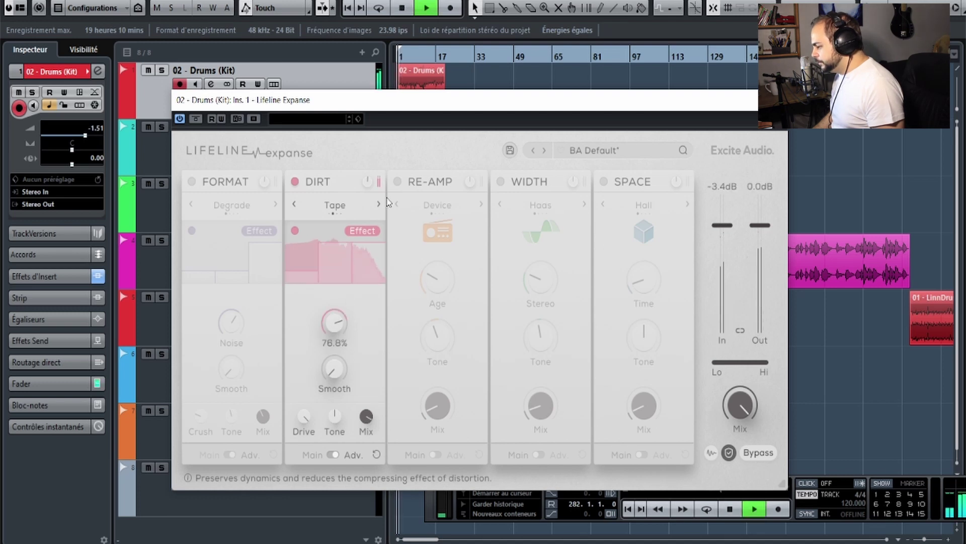
{"action": "left_click_drag", "start_coordinate": [387, 198], "coordinate": [426, 102]}
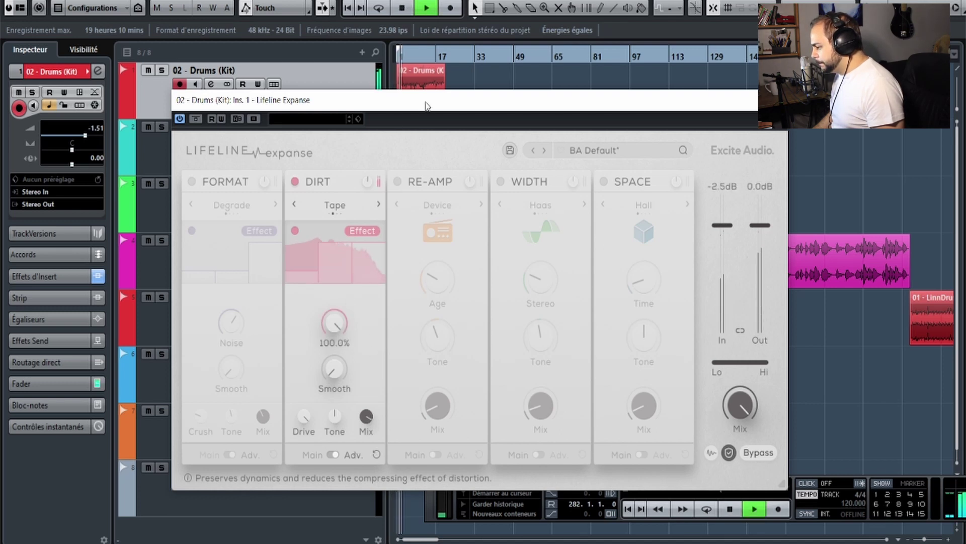
Raise the low band's Drive amount to full and audition the drums with Dynamic at 60%.
{"action": "key", "text": "space"}
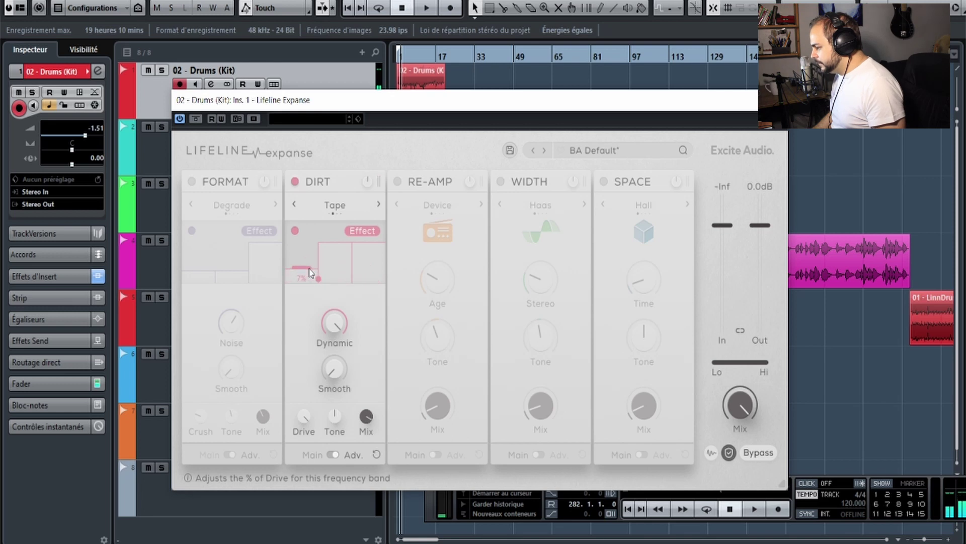
{"action": "key", "text": "space"}
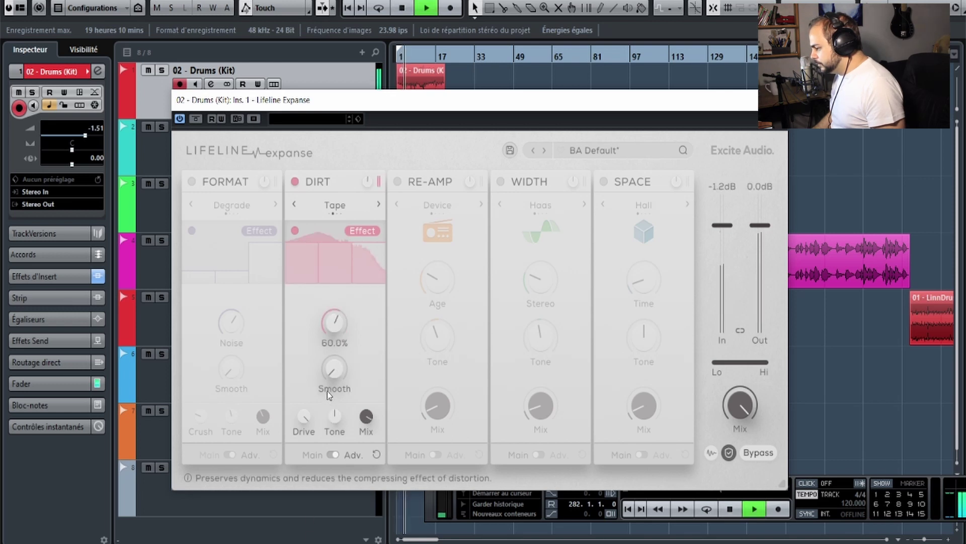
{"action": "key", "text": "space"}
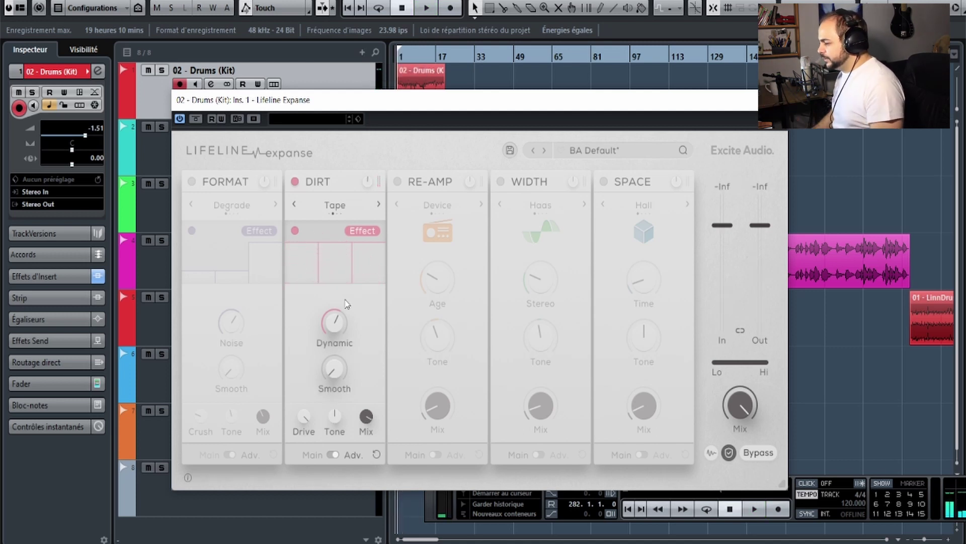
Replay the drums and bring Tape's Dynamic down to 0%.
{"action": "mouse_move", "coordinate": [340, 329]}
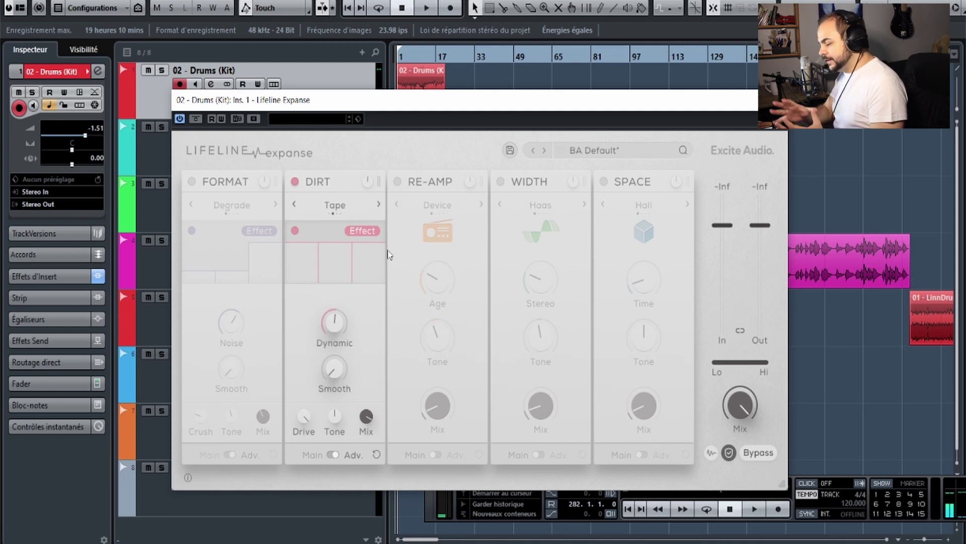
{"action": "key", "text": "space"}
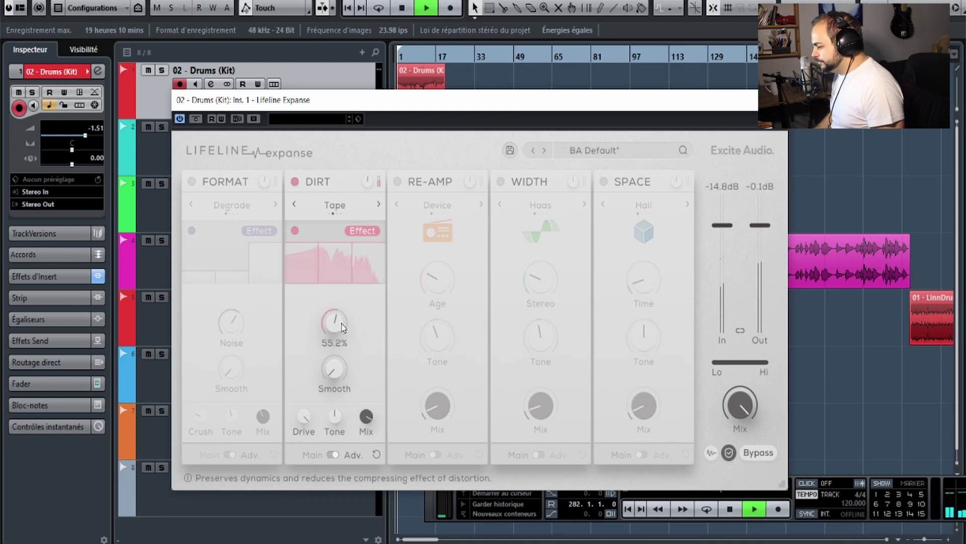
{"action": "left_click_drag", "start_coordinate": [342, 326], "coordinate": [328, 455]}
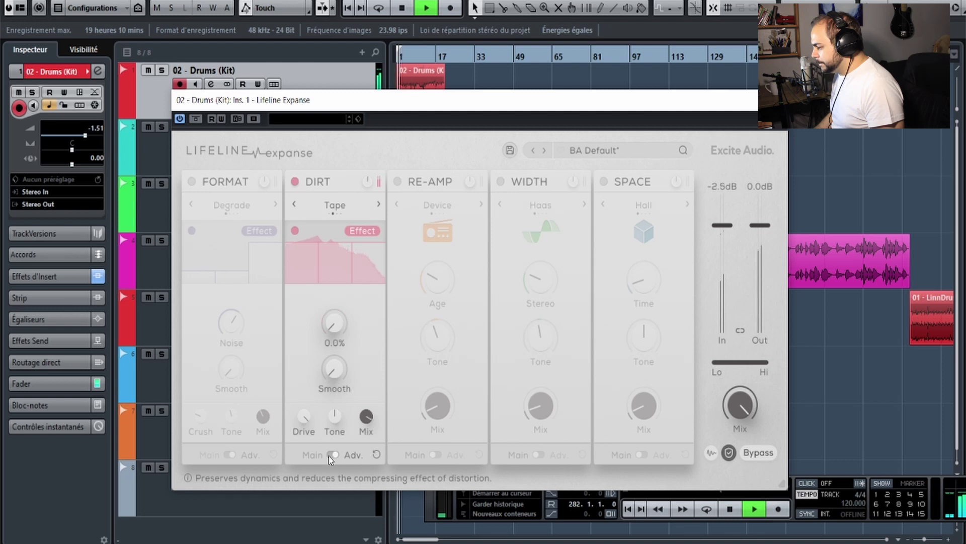
Replay the drums and compare them with DIRT bypassed and engaged at 0% Dynamic.
{"action": "key", "text": "space"}
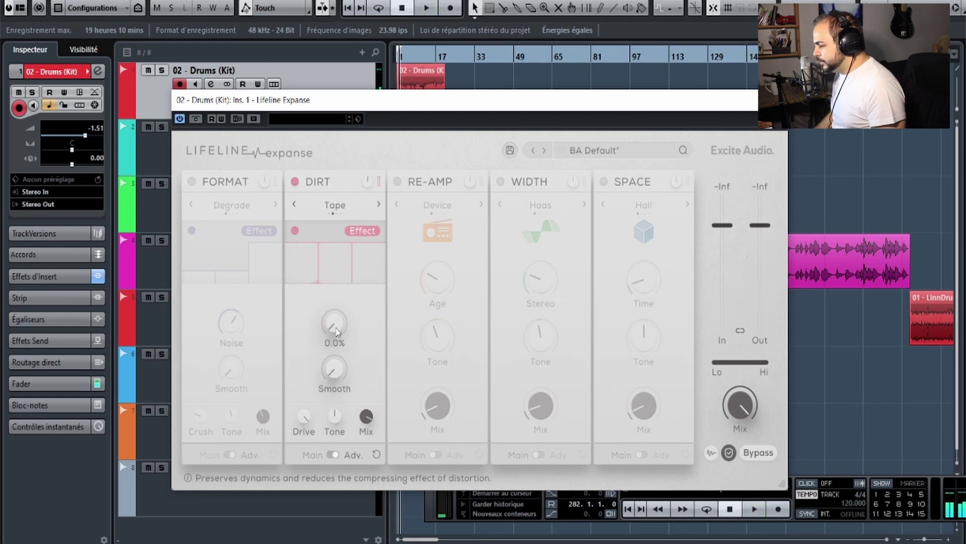
{"action": "key", "text": "space"}
{"action": "left_click", "coordinate": [296, 188]}
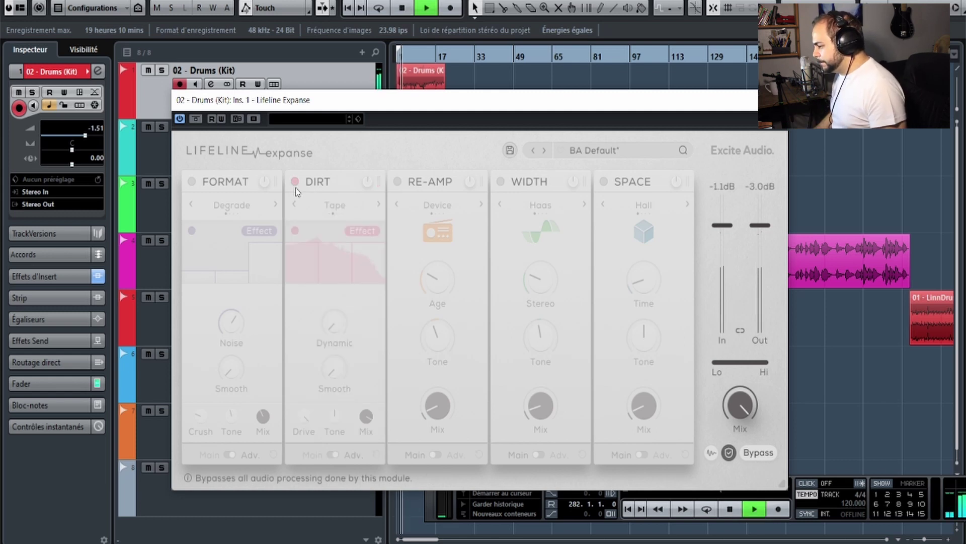
{"action": "left_click", "coordinate": [296, 188]}
{"action": "left_click", "coordinate": [296, 188]}
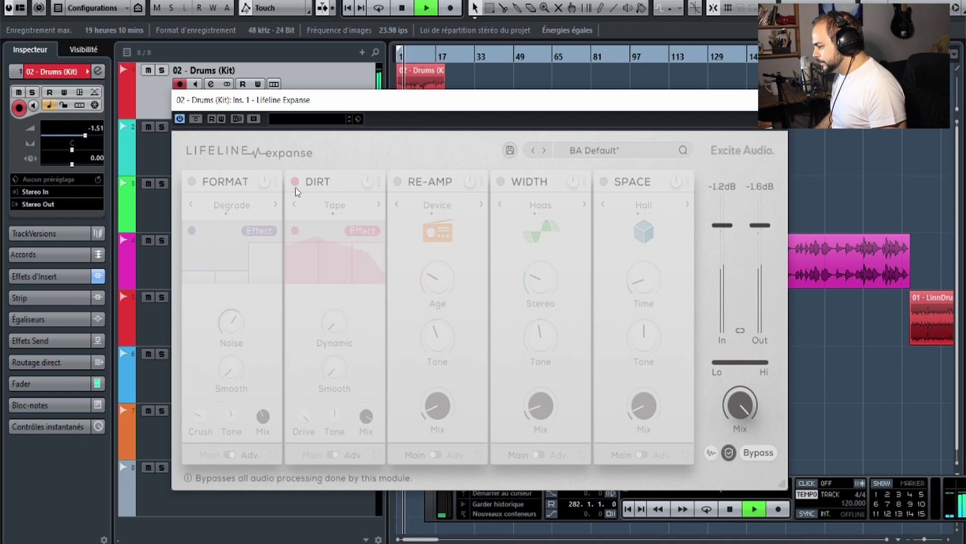
{"action": "left_click", "coordinate": [296, 187]}
{"action": "key", "text": "space"}
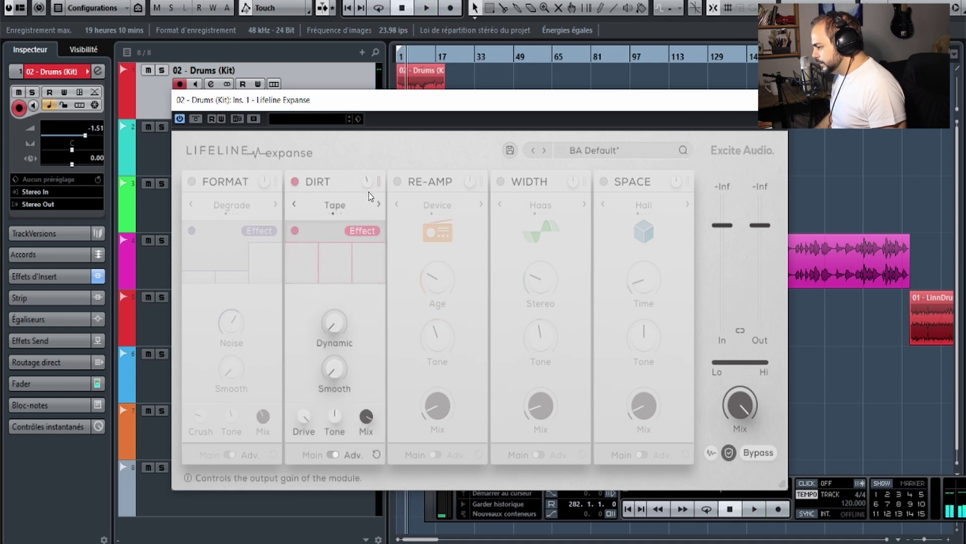
Audition the drums again, toggling DIRT off and on with its module output gain slightly reduced.
{"action": "key", "text": "space"}
{"action": "left_click", "coordinate": [296, 182]}
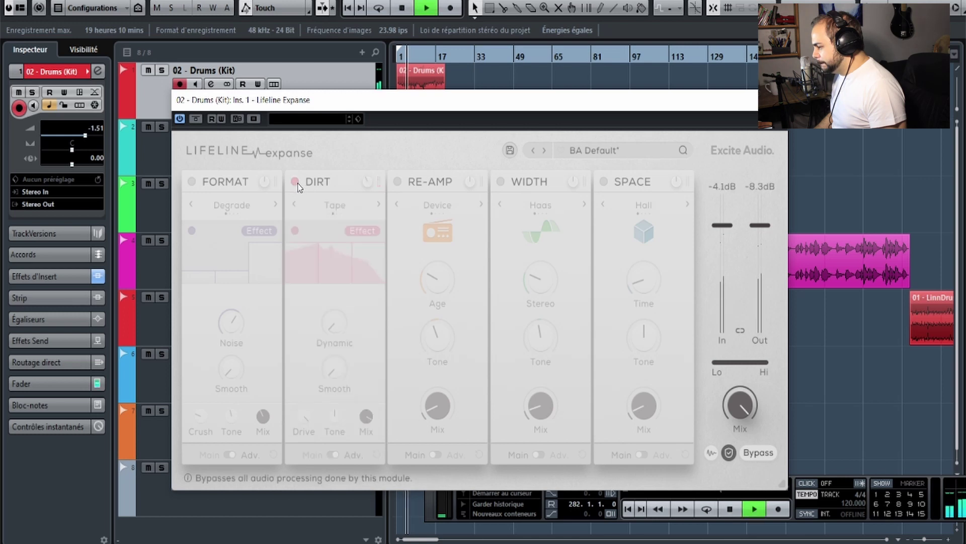
{"action": "left_click", "coordinate": [296, 183]}
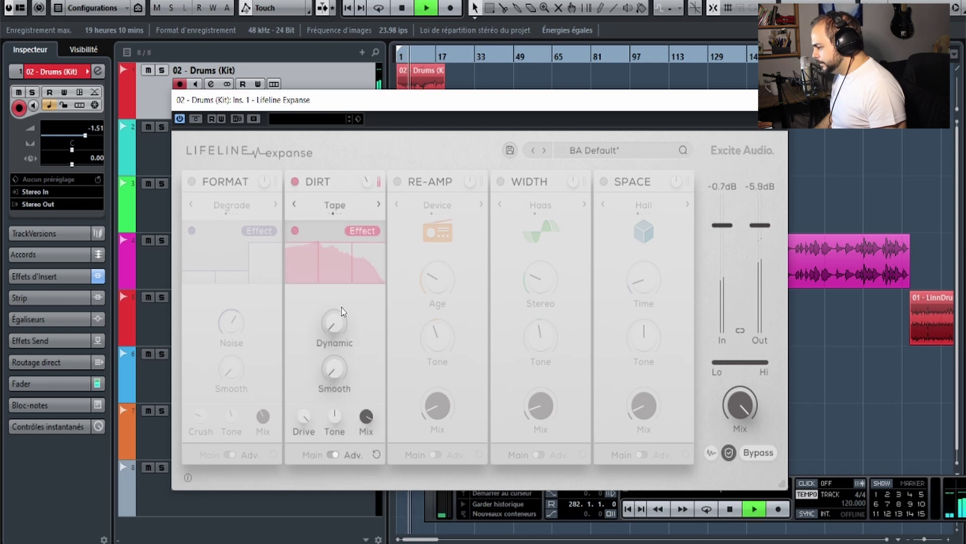
{"action": "left_click", "coordinate": [296, 184]}
Raise Tape's Dynamic slightly past halfway and compare DIRT off and on while lowering its output gain, ending with playback stopped.
{"action": "left_click", "coordinate": [296, 183]}
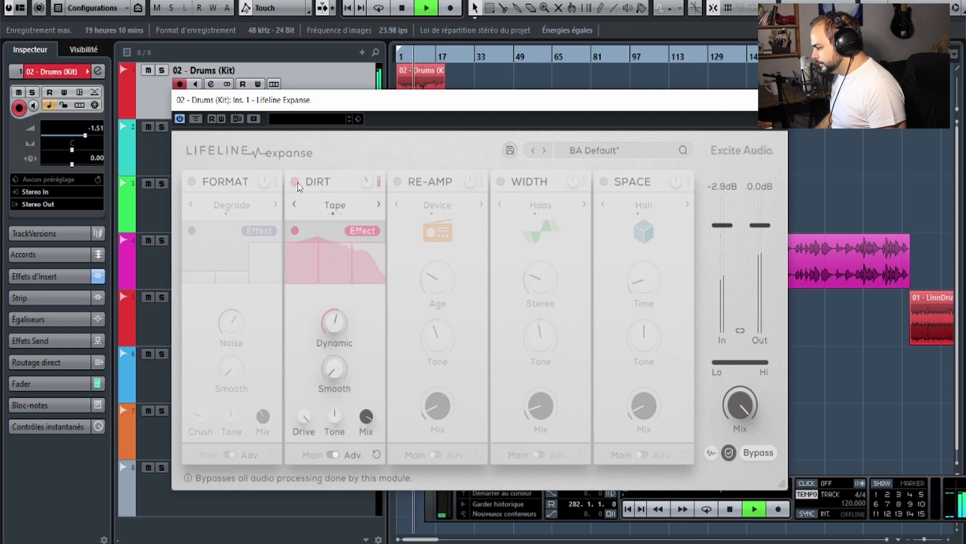
{"action": "left_click", "coordinate": [296, 182]}
{"action": "left_click", "coordinate": [296, 183]}
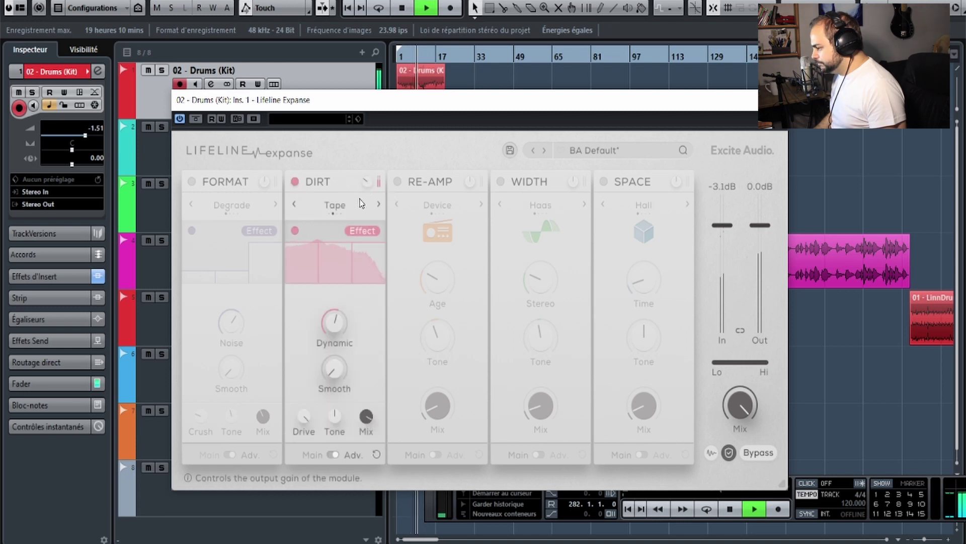
{"action": "left_click", "coordinate": [297, 182]}
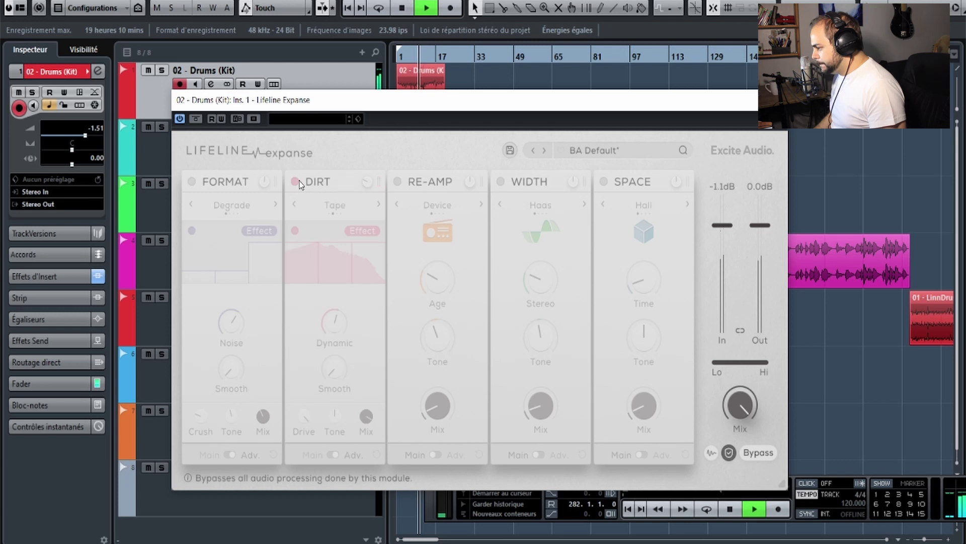
{"action": "left_click", "coordinate": [297, 182]}
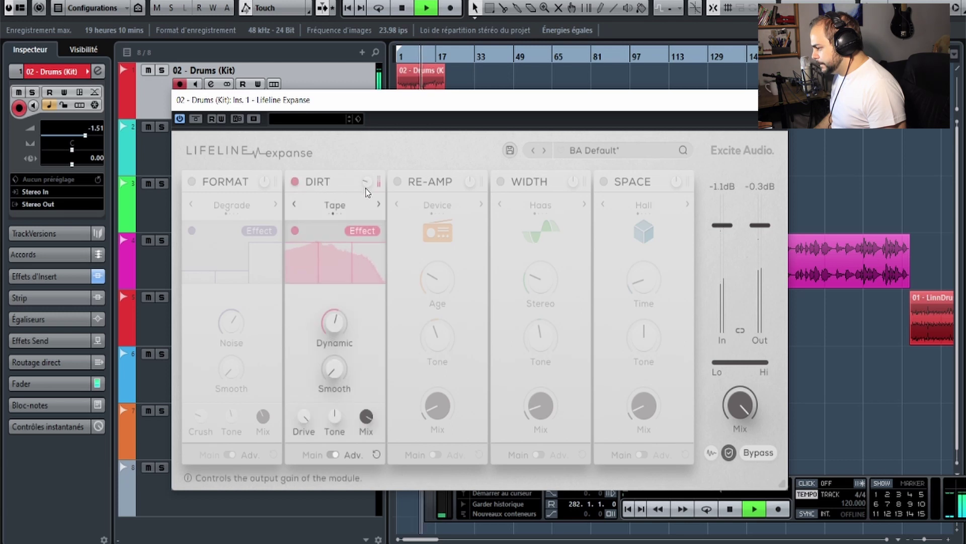
{"action": "left_click", "coordinate": [296, 181]}
{"action": "left_click", "coordinate": [295, 182]}
{"action": "key", "text": "space"}
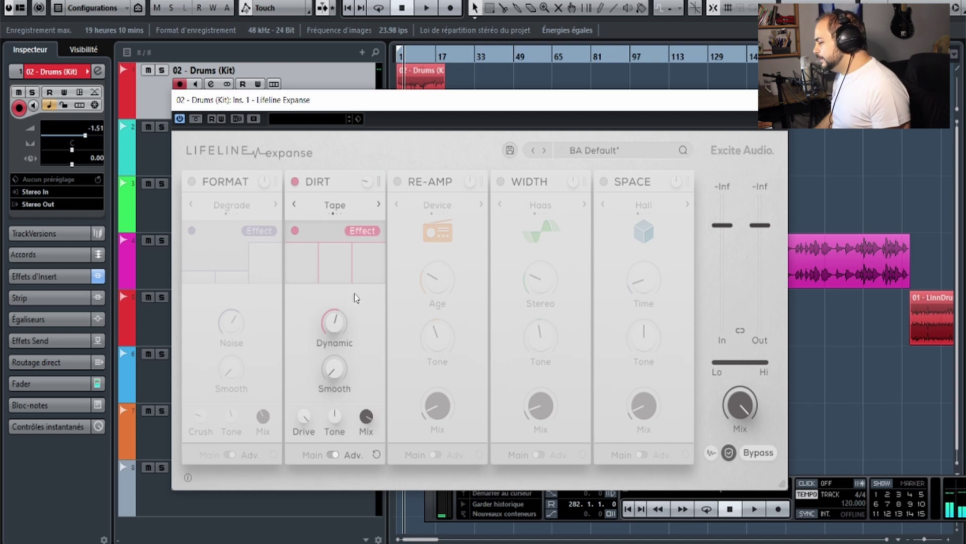
Return DIRT to its main controls, switch it to Rectify and raise Drive to 76% while the drums play.
{"action": "mouse_move", "coordinate": [340, 332]}
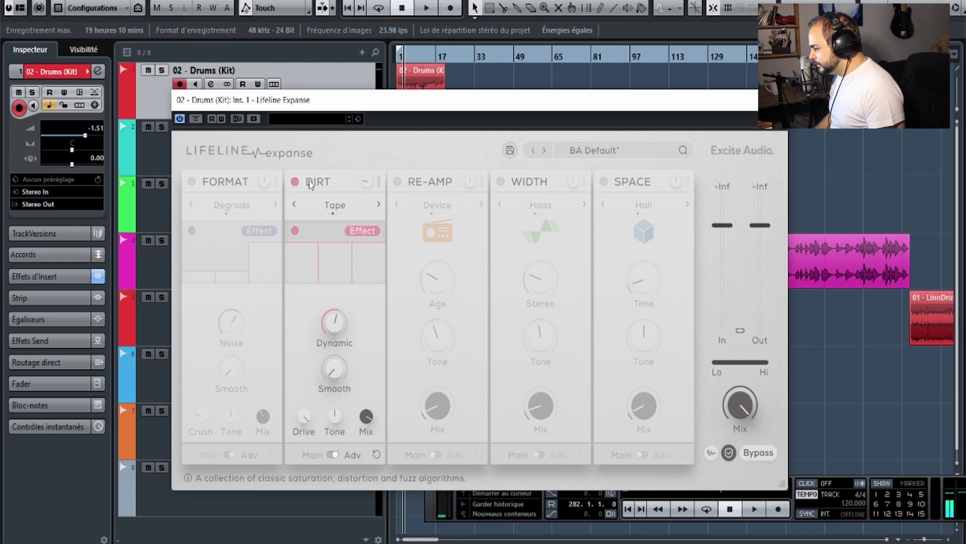
{"action": "left_click", "coordinate": [335, 456]}
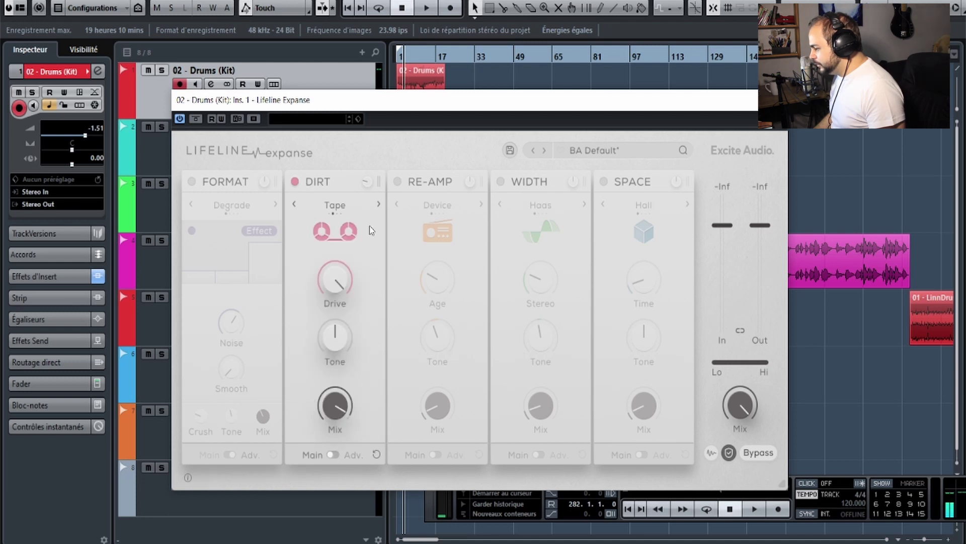
{"action": "key", "text": "space"}
{"action": "left_click", "coordinate": [378, 204]}
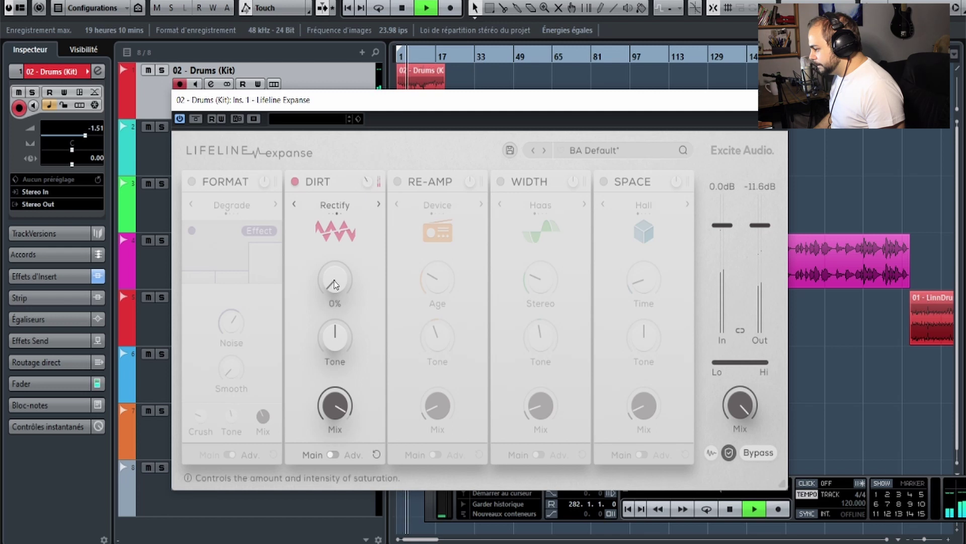
{"action": "left_click_drag", "start_coordinate": [335, 280], "coordinate": [346, 194]}
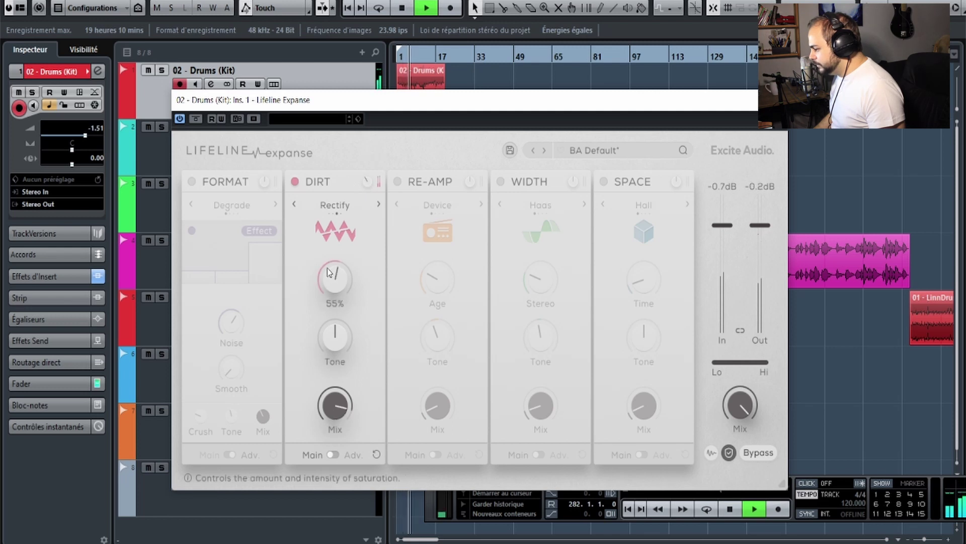
{"action": "key", "text": "space"}
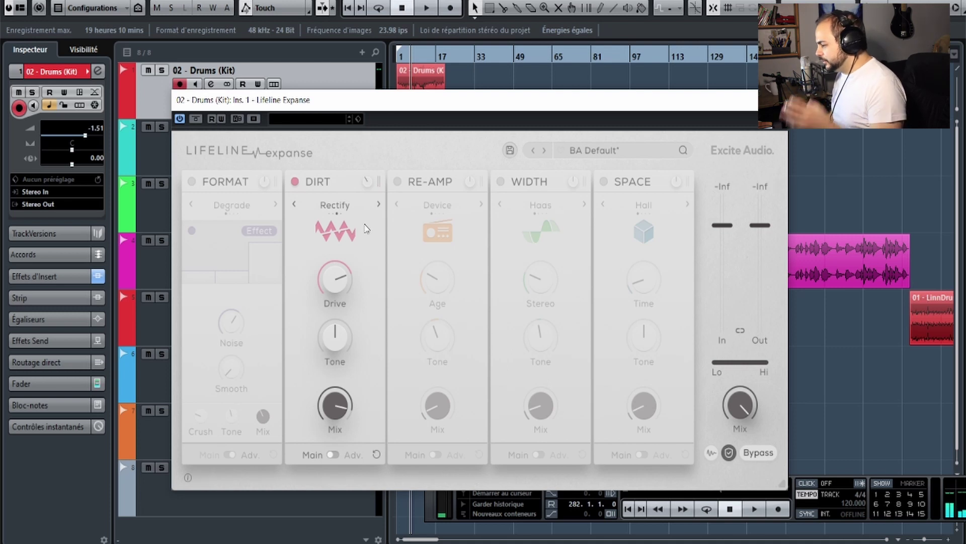
Replay the drums and bring Rectify's Drive down to 0%.
{"action": "key", "text": "space"}
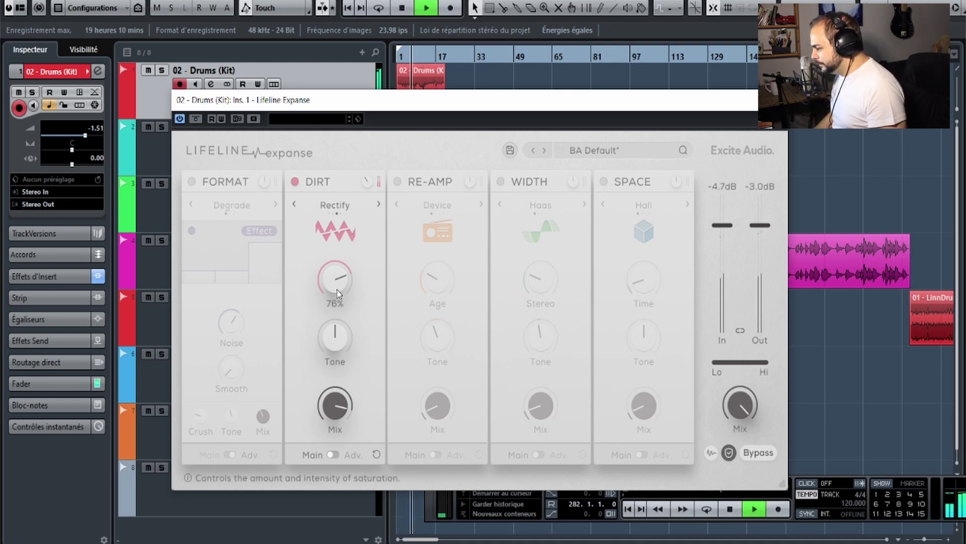
{"action": "left_click_drag", "start_coordinate": [336, 288], "coordinate": [328, 400]}
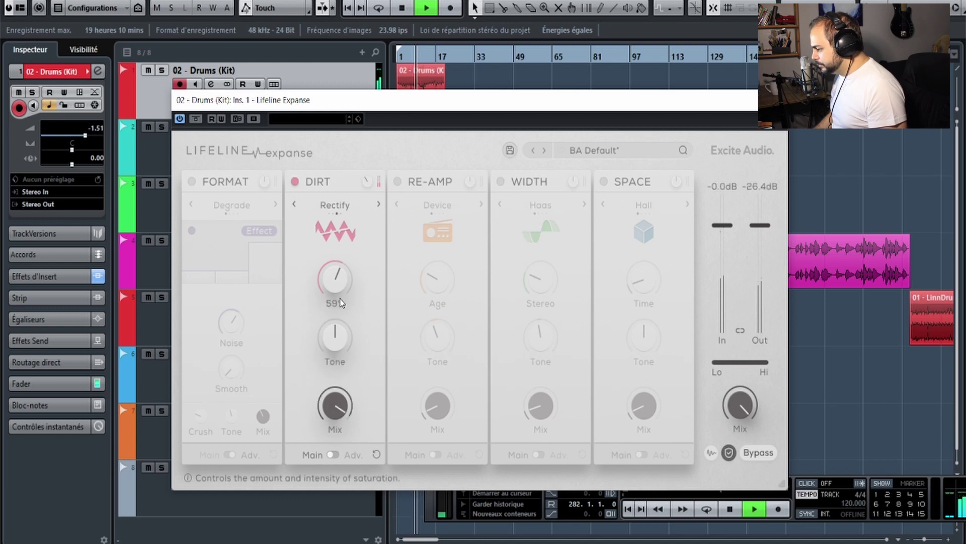
{"action": "key", "text": "space"}
Switch DIRT to Fuzz and sweep its Drive up past 55% and back to 0% while the drums play.
{"action": "left_click", "coordinate": [354, 241]}
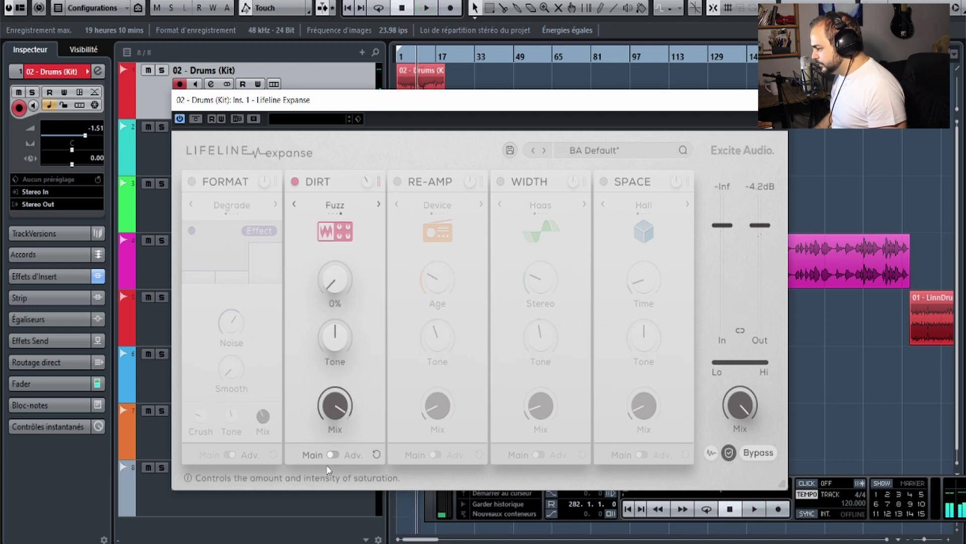
{"action": "mouse_move", "coordinate": [337, 278]}
{"action": "left_mouse_down"}
{"action": "mouse_move", "coordinate": [343, 287]}
{"action": "mouse_move", "coordinate": [355, 231]}
{"action": "mouse_move", "coordinate": [341, 269]}
{"action": "left_mouse_up"}
{"action": "key", "text": "space"}
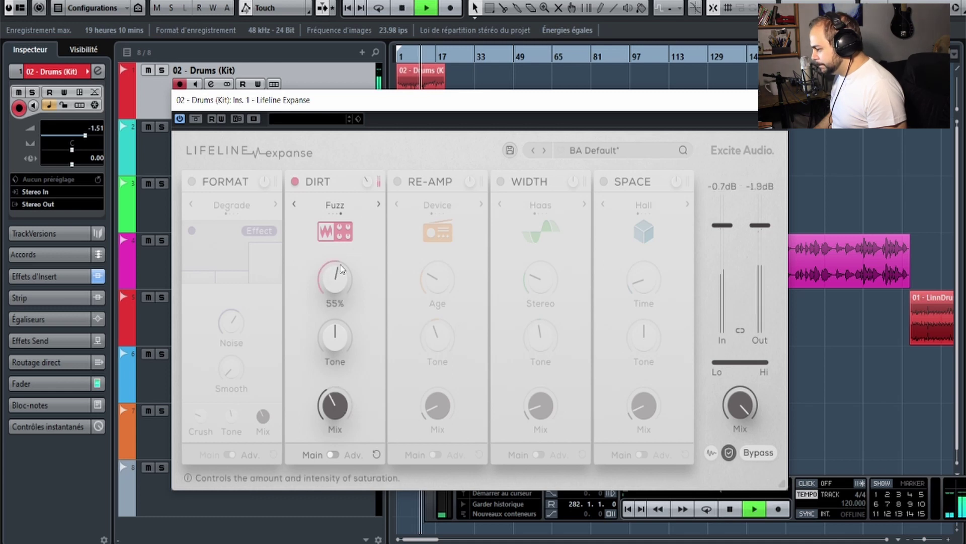
{"action": "left_click_drag", "start_coordinate": [348, 231], "coordinate": [351, 222]}
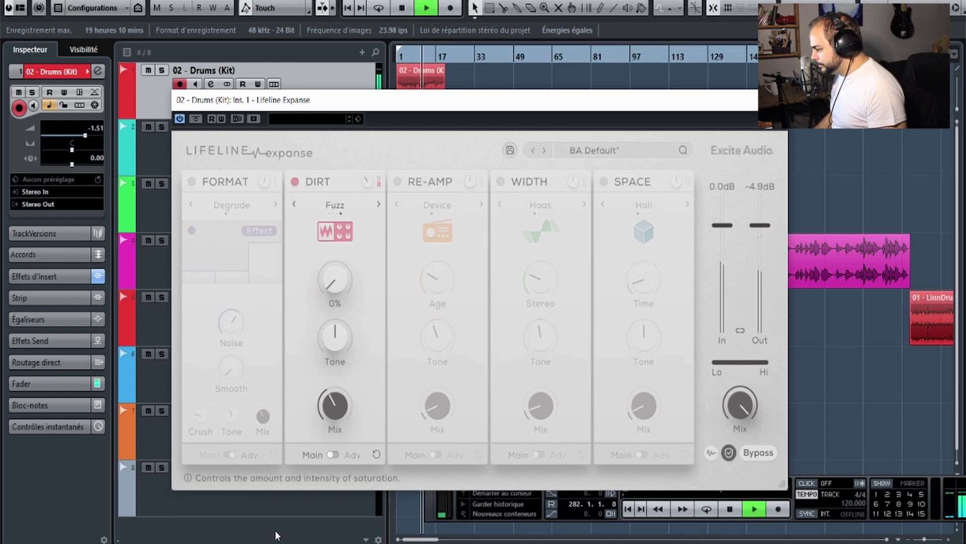
{"action": "key", "text": "space"}
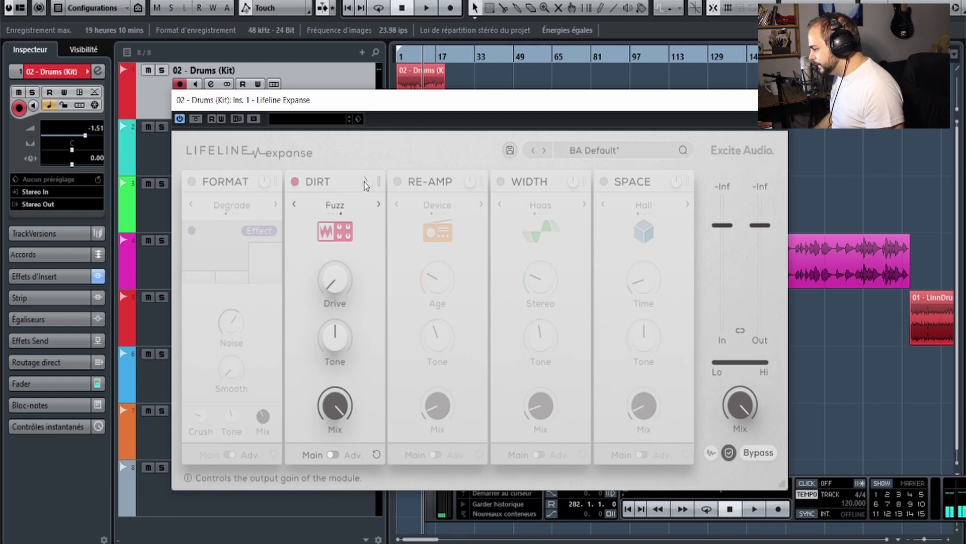
Turn DIRT off and RE-AMP on, and move the playback position to the start of the project.
{"action": "left_click", "coordinate": [295, 181]}
{"action": "left_click", "coordinate": [398, 182]}
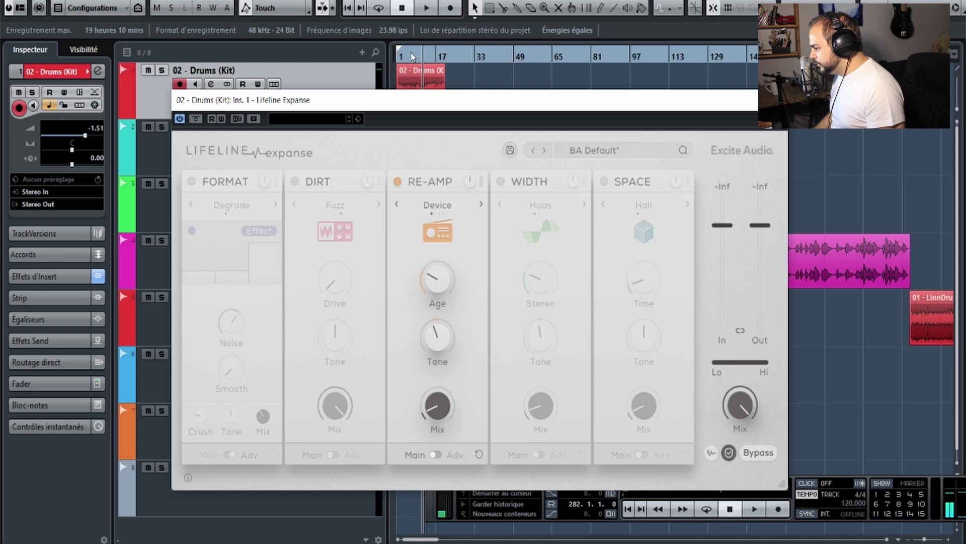
{"action": "left_click_drag", "start_coordinate": [412, 53], "coordinate": [311, 57]}
{"action": "mouse_move", "coordinate": [437, 417]}
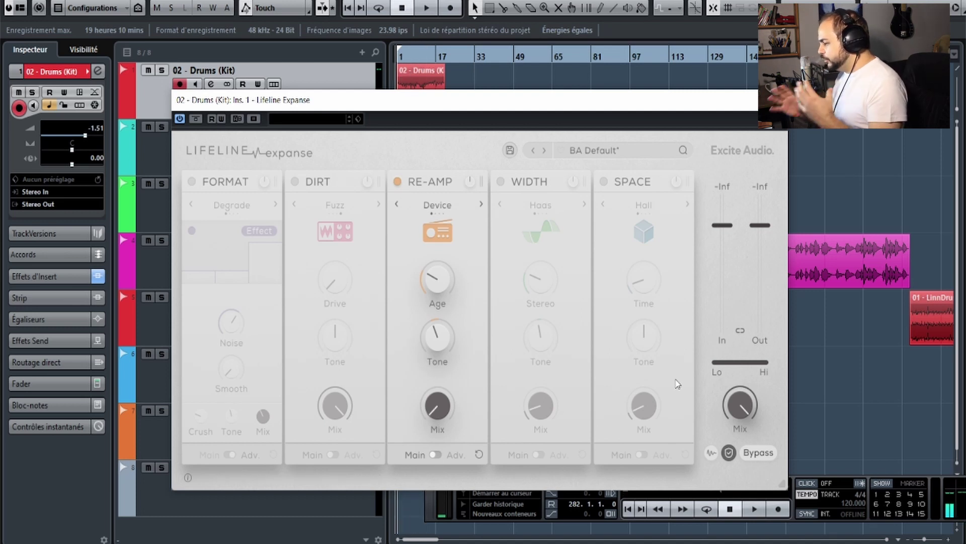
Raise RE-AMP's Mix to full in Device mode and audition the drums with Age at 0% and 100%.
{"action": "left_click_drag", "start_coordinate": [438, 409], "coordinate": [437, 382]}
{"action": "key", "text": "space"}
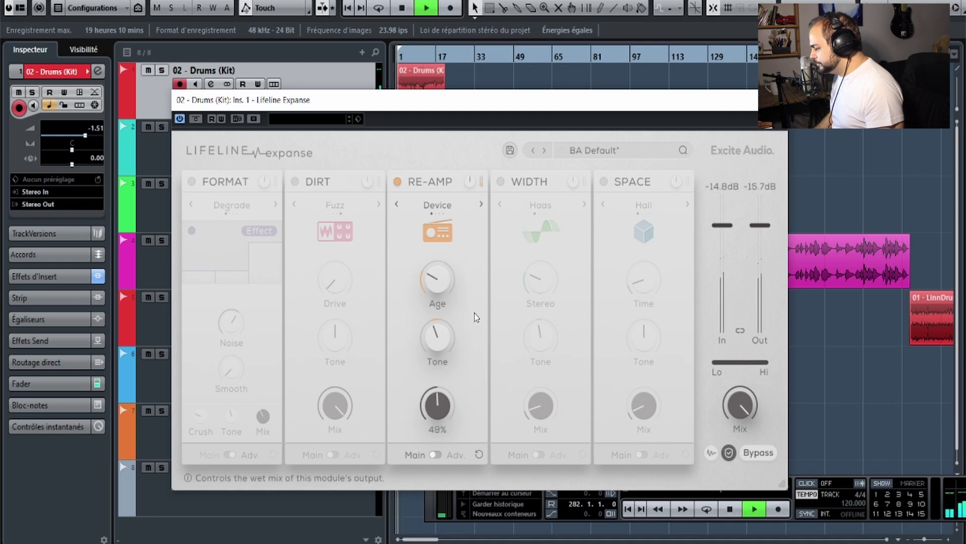
{"action": "left_click_drag", "start_coordinate": [438, 278], "coordinate": [438, 299]}
{"action": "key", "text": "space"}
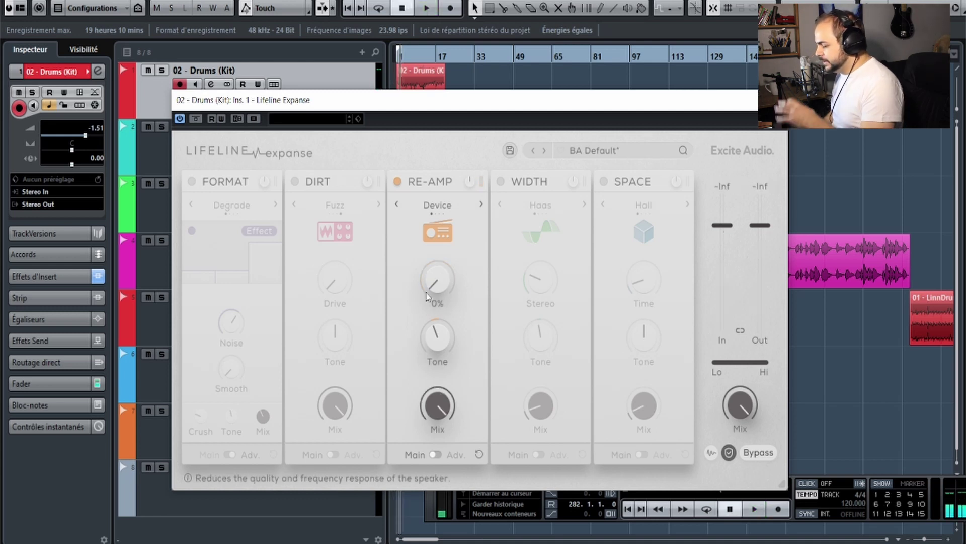
{"action": "left_click_drag", "start_coordinate": [432, 309], "coordinate": [462, 301]}
{"action": "key", "text": "space"}
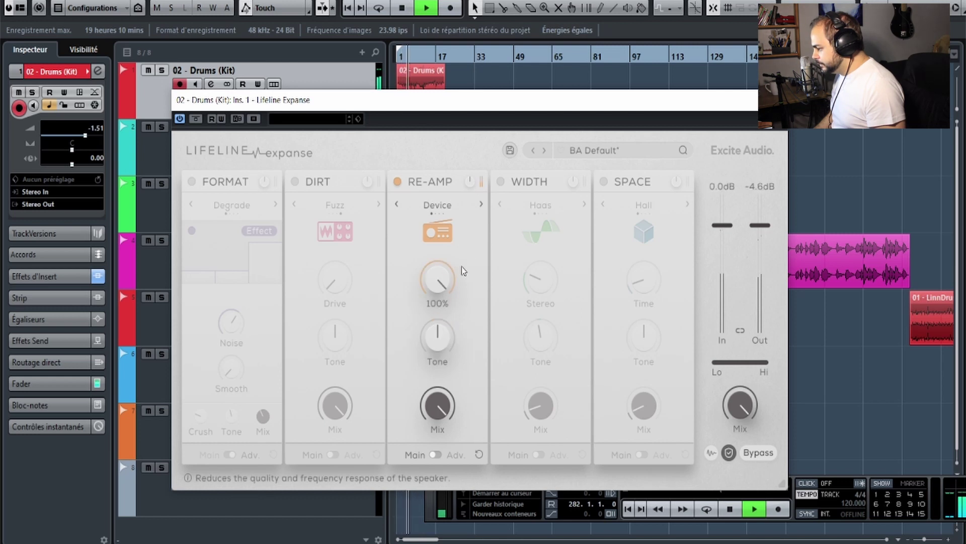
Audition RE-AMP's Cabinet, Monitors and Vintage modes on the drums, ending on Vintage with Age at its minimum and playback stopped.
{"action": "left_click", "coordinate": [481, 204]}
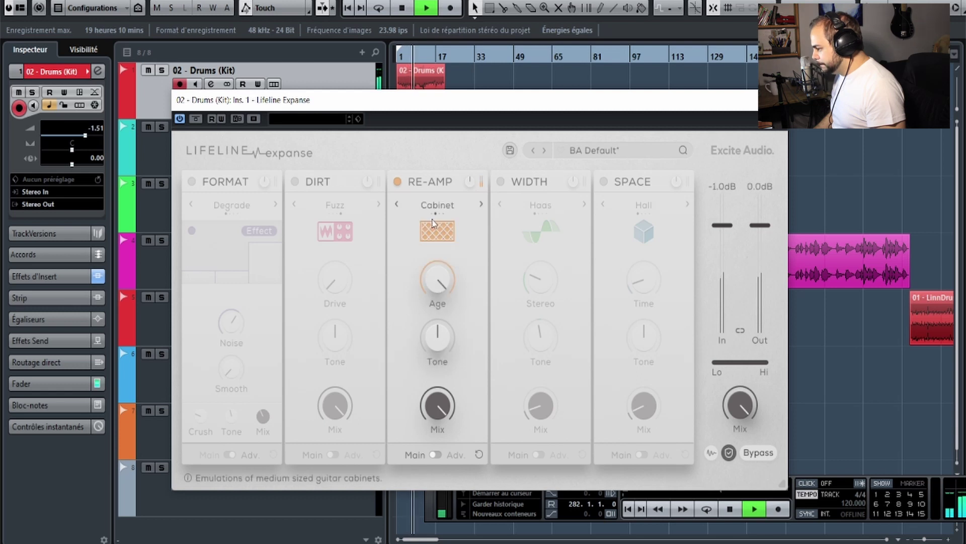
{"action": "left_click", "coordinate": [481, 205]}
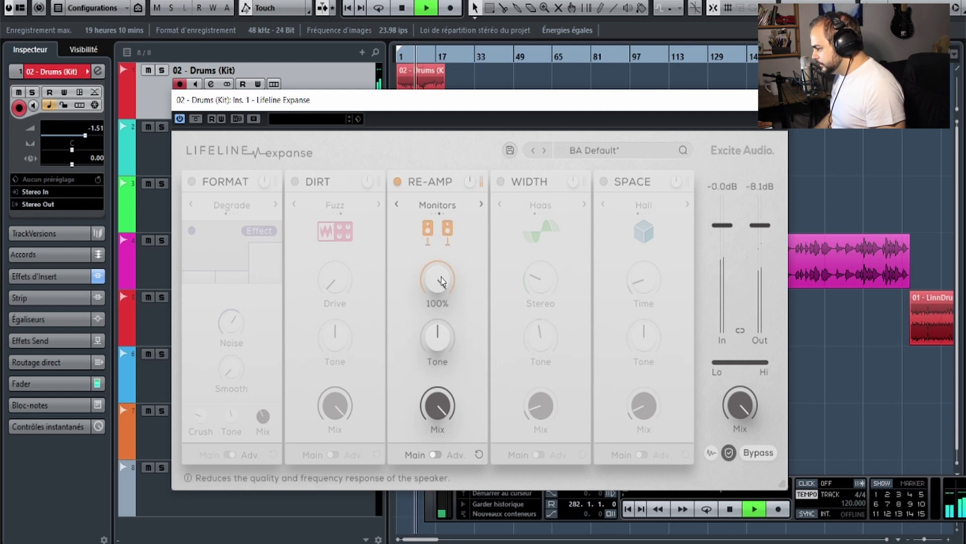
{"action": "left_click", "coordinate": [482, 205]}
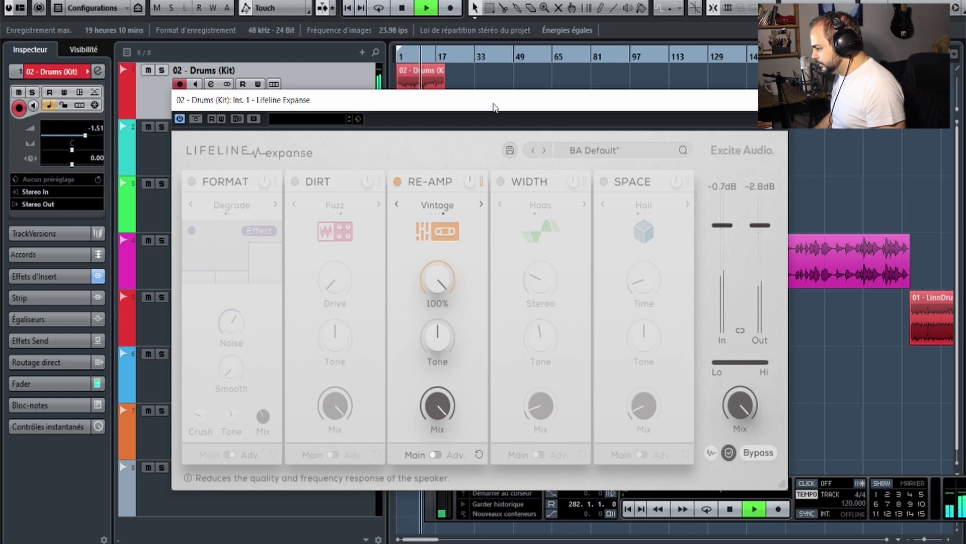
{"action": "key", "text": "space"}
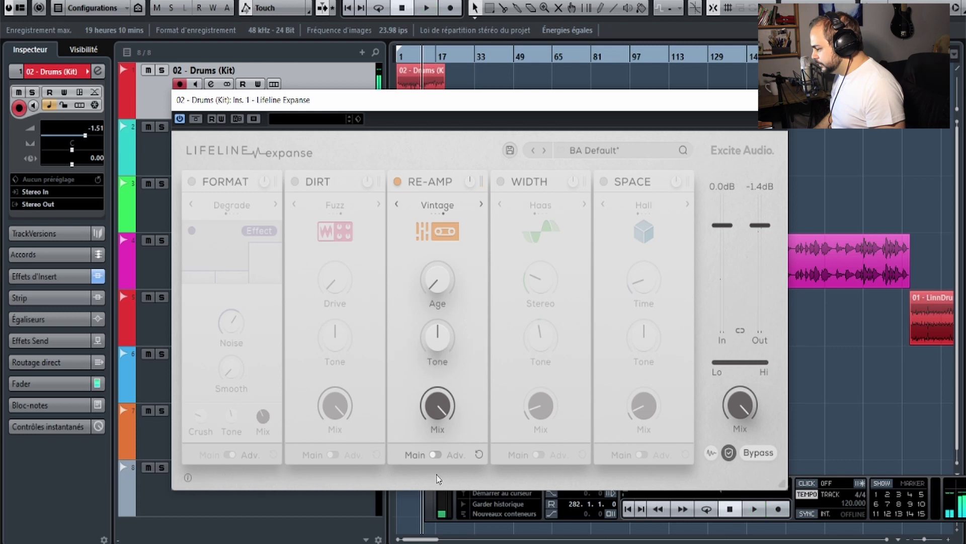
Enable the frequency bands in RE-AMP's advanced controls, check their Gain view, return to Effect and show the Mic settings.
{"action": "left_click", "coordinate": [435, 454]}
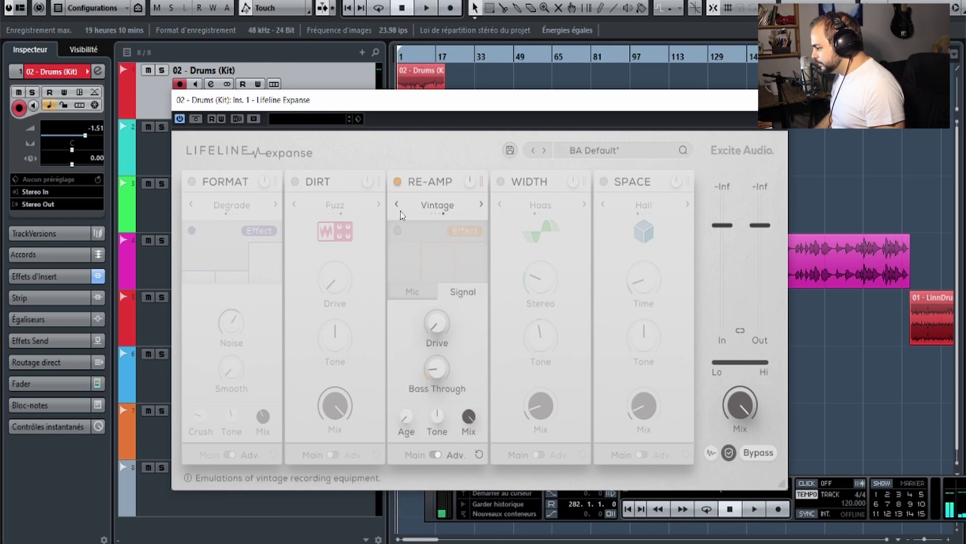
{"action": "left_click", "coordinate": [399, 231]}
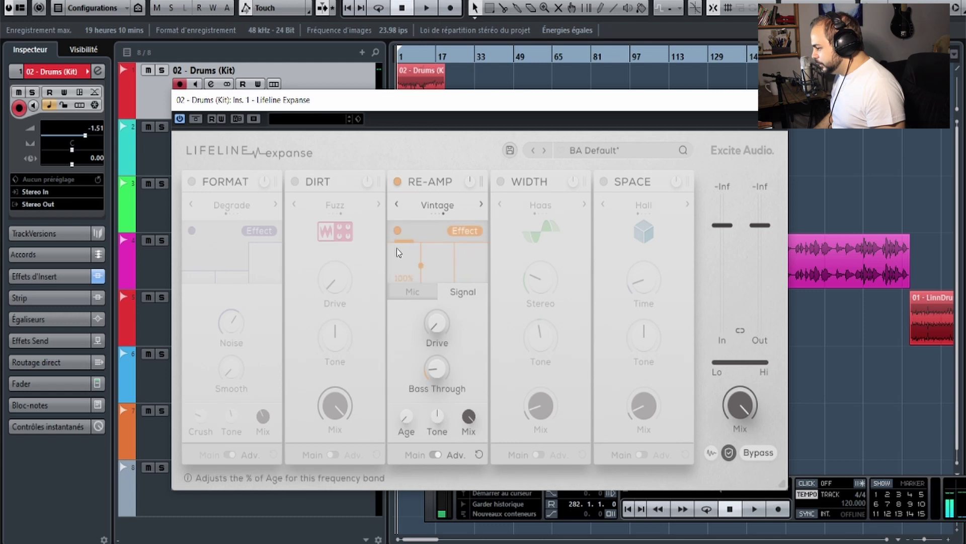
{"action": "left_click", "coordinate": [465, 232]}
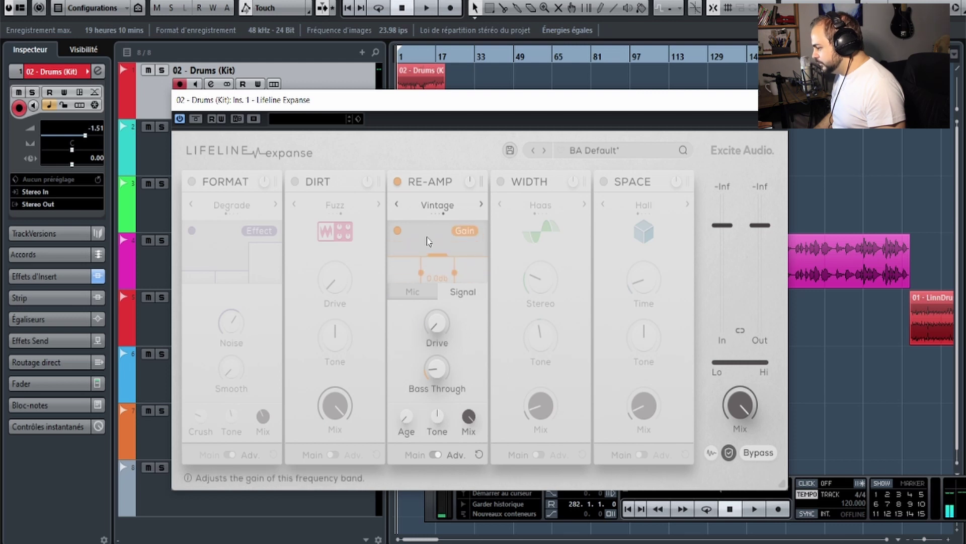
{"action": "left_click", "coordinate": [465, 231]}
{"action": "left_click", "coordinate": [413, 293]}
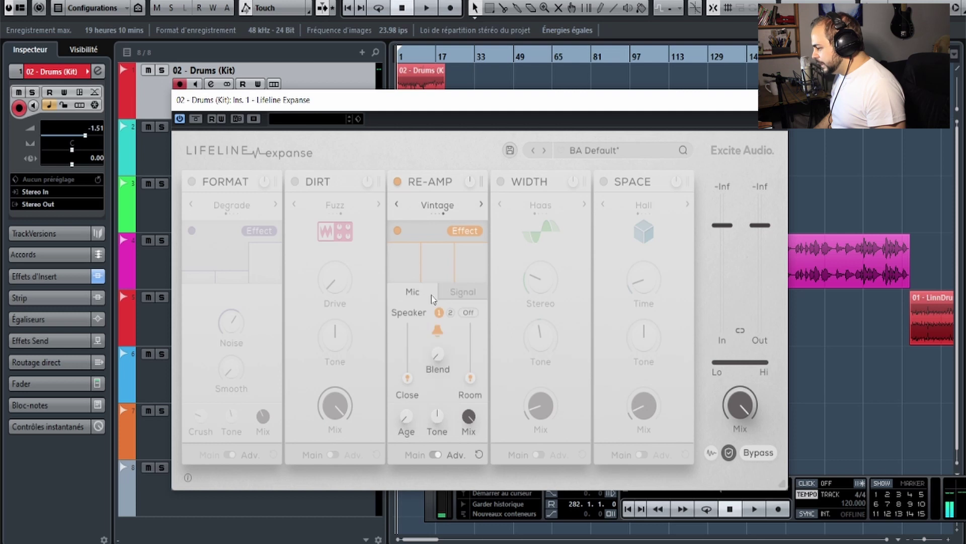
Compare RE-AMP's Mic and Signal settings in the advanced controls, ending on the Mic settings.
{"action": "left_click", "coordinate": [459, 297]}
{"action": "left_click", "coordinate": [412, 292]}
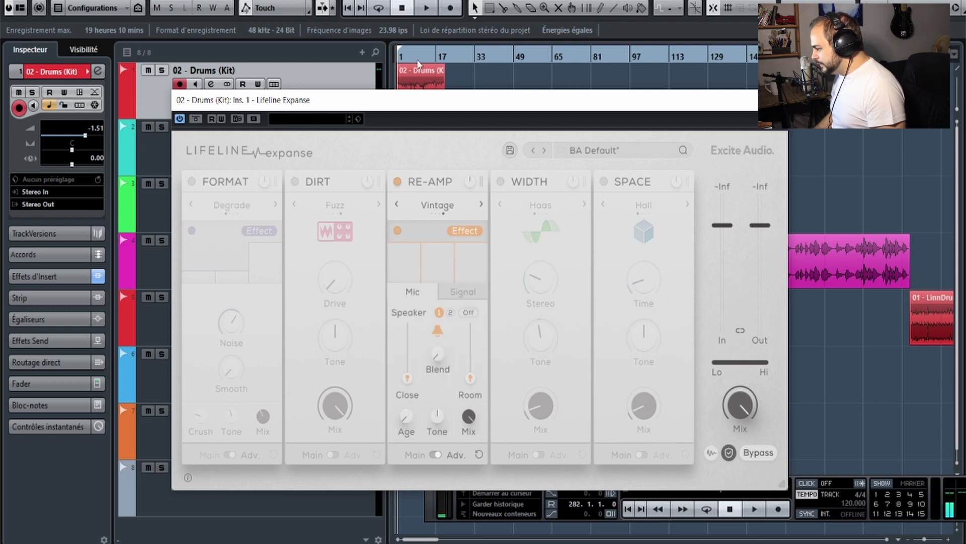
{"action": "left_click", "coordinate": [460, 296]}
{"action": "left_click", "coordinate": [420, 297]}
{"action": "mouse_move", "coordinate": [437, 334]}
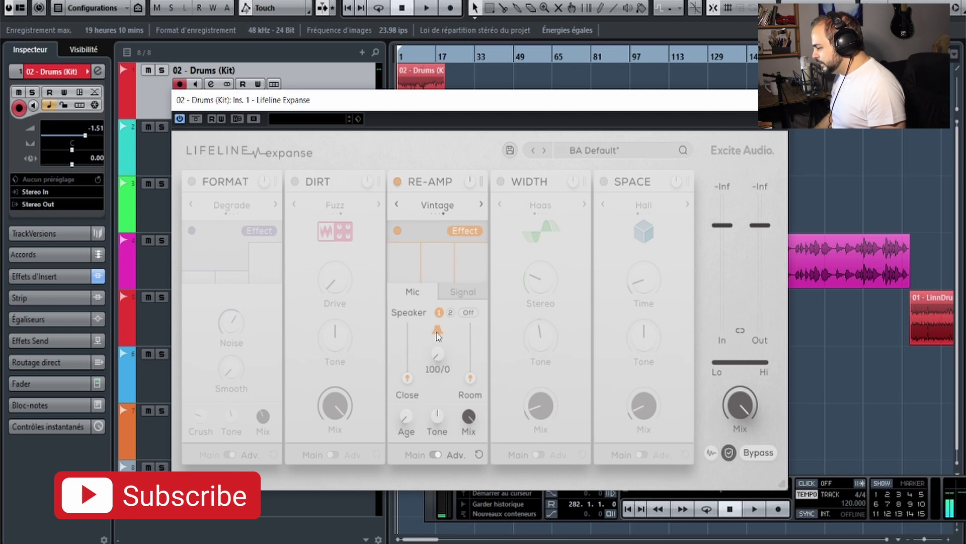
Try Speaker 2, Speaker Off and the Close and Room mic distances, returning to Speaker 1 with both mics at minimum distance.
{"action": "left_click", "coordinate": [450, 313]}
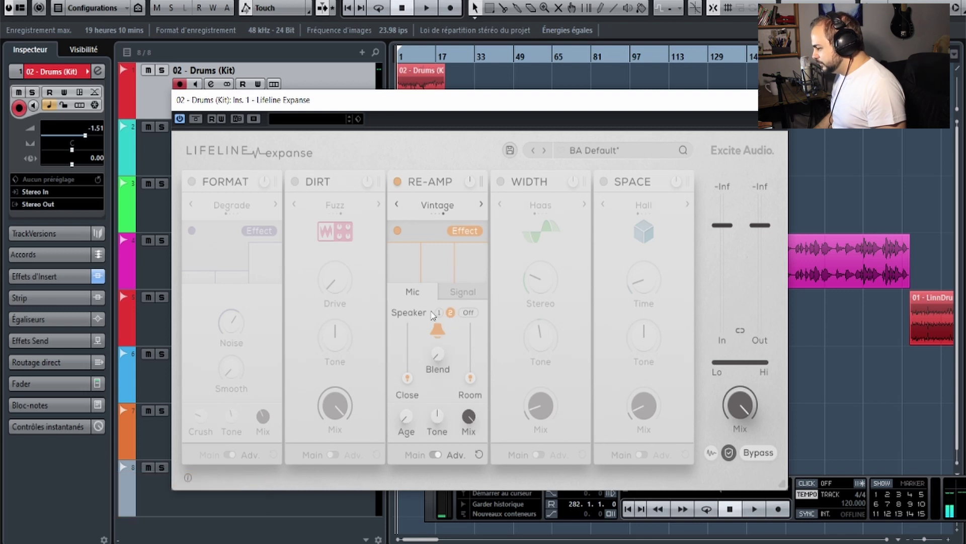
{"action": "left_click", "coordinate": [470, 312]}
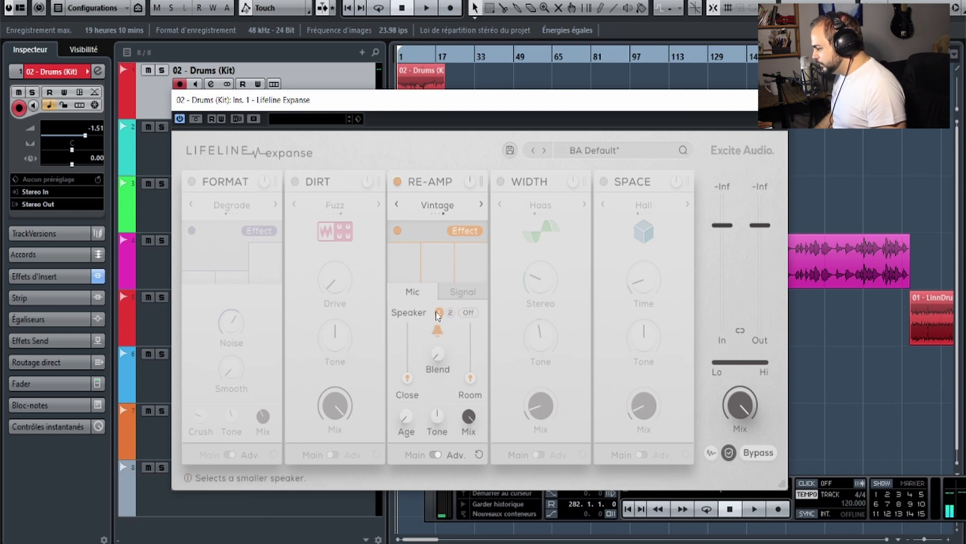
{"action": "mouse_move", "coordinate": [410, 370]}
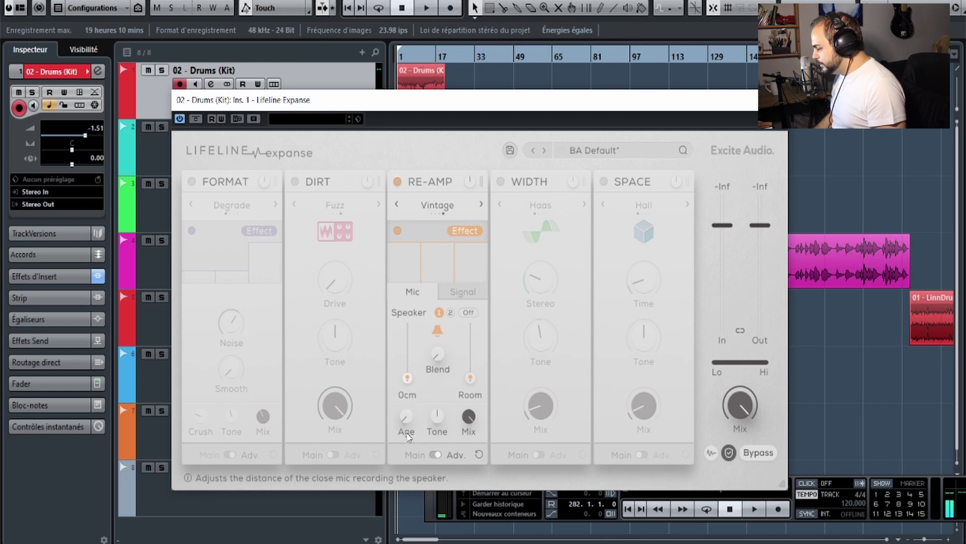
{"action": "left_click_drag", "start_coordinate": [412, 348], "coordinate": [413, 388]}
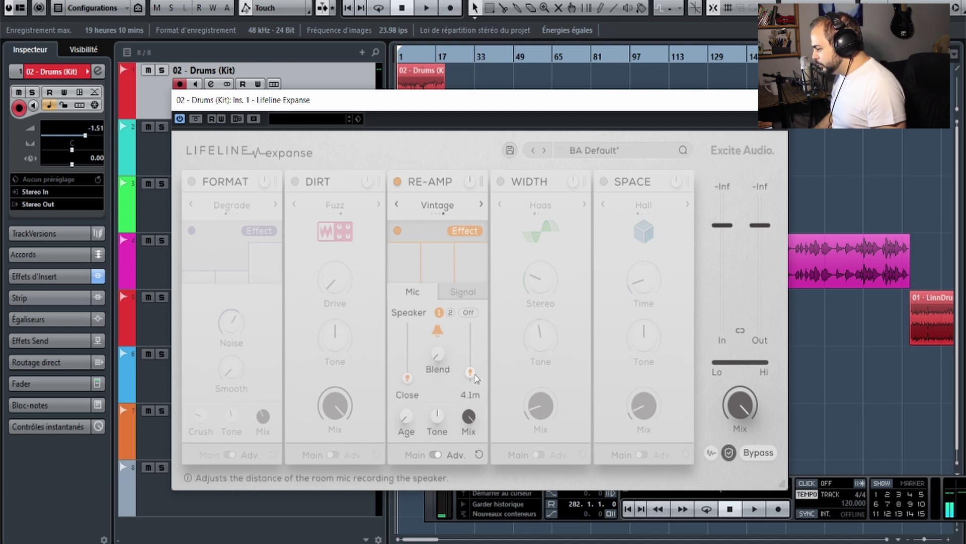
{"action": "left_click_drag", "start_coordinate": [471, 352], "coordinate": [471, 378]}
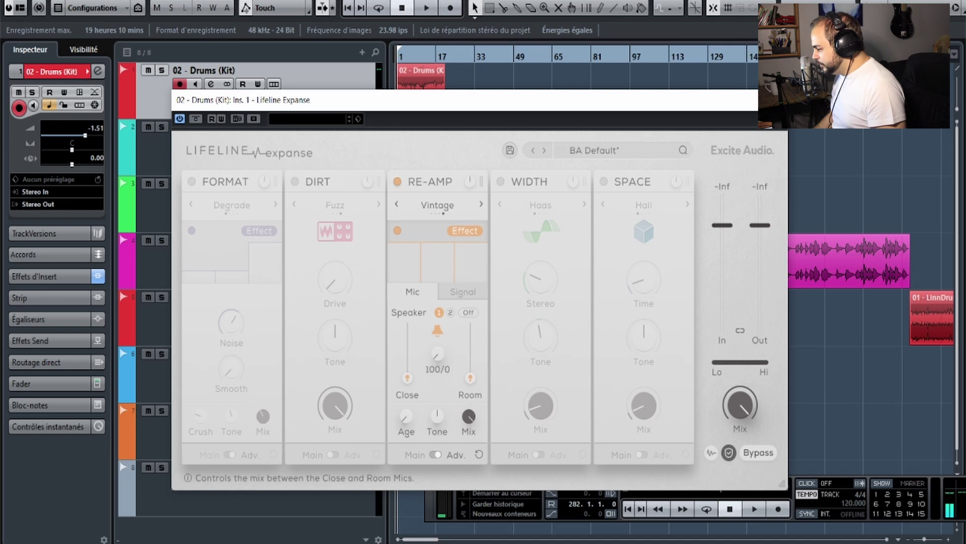
Play the drums from the start and audition Speaker 2 with the Close and Room mics at mid distance and blended together.
{"action": "left_click", "coordinate": [405, 50]}
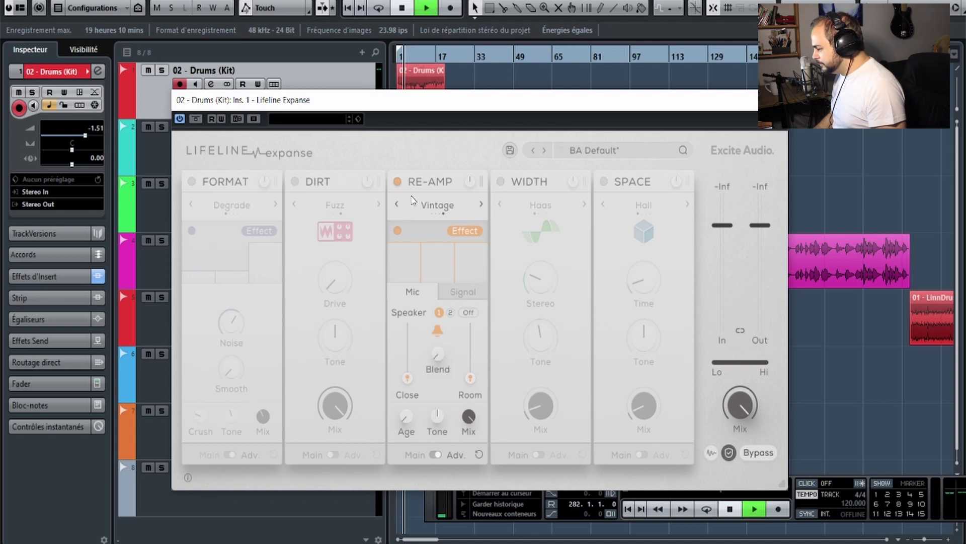
{"action": "left_click_drag", "start_coordinate": [407, 377], "coordinate": [412, 350]}
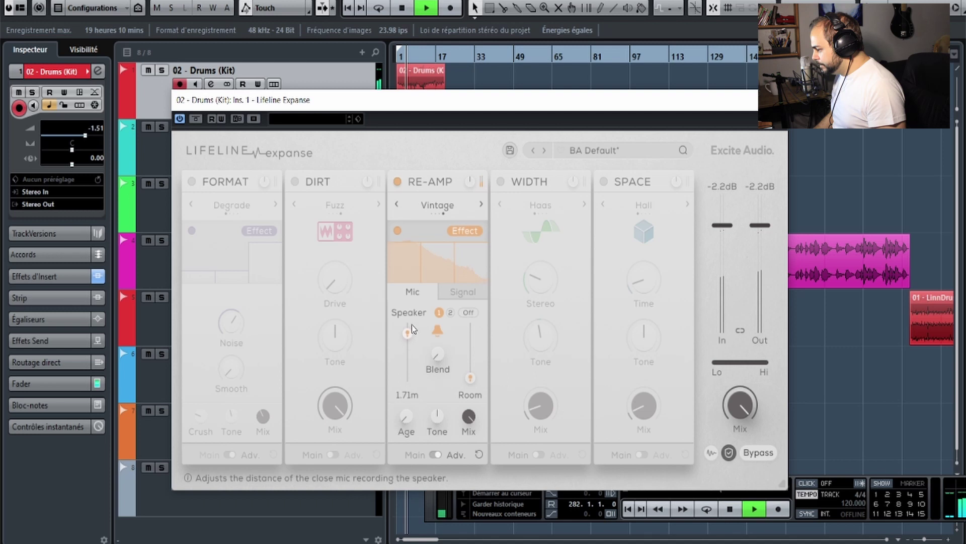
{"action": "left_click", "coordinate": [451, 313]}
{"action": "left_click_drag", "start_coordinate": [409, 369], "coordinate": [413, 349]}
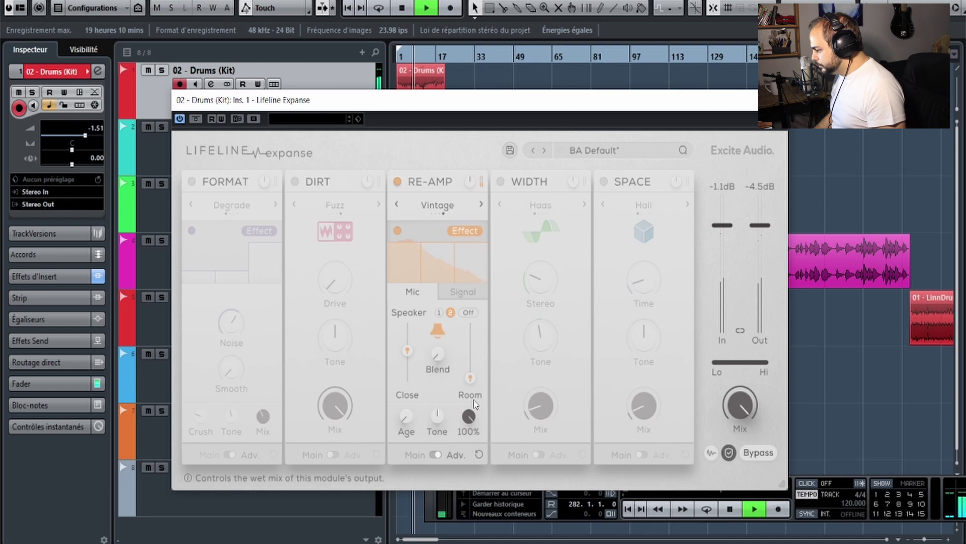
{"action": "left_click_drag", "start_coordinate": [470, 375], "coordinate": [439, 408]}
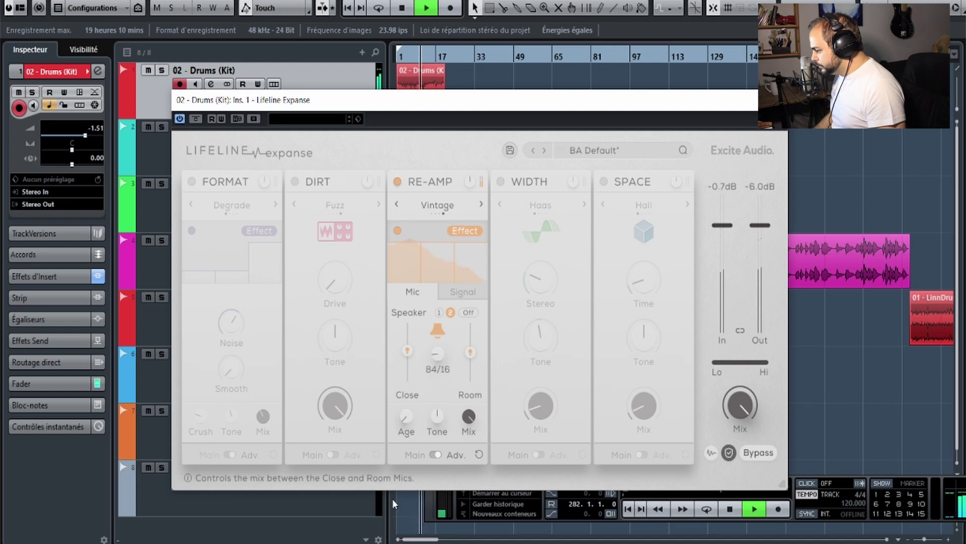
Audition RE-AMP's Signal Drive on the drums at 100% and about 20%, leaving it at about 68% with playback stopped.
{"action": "left_click", "coordinate": [463, 292]}
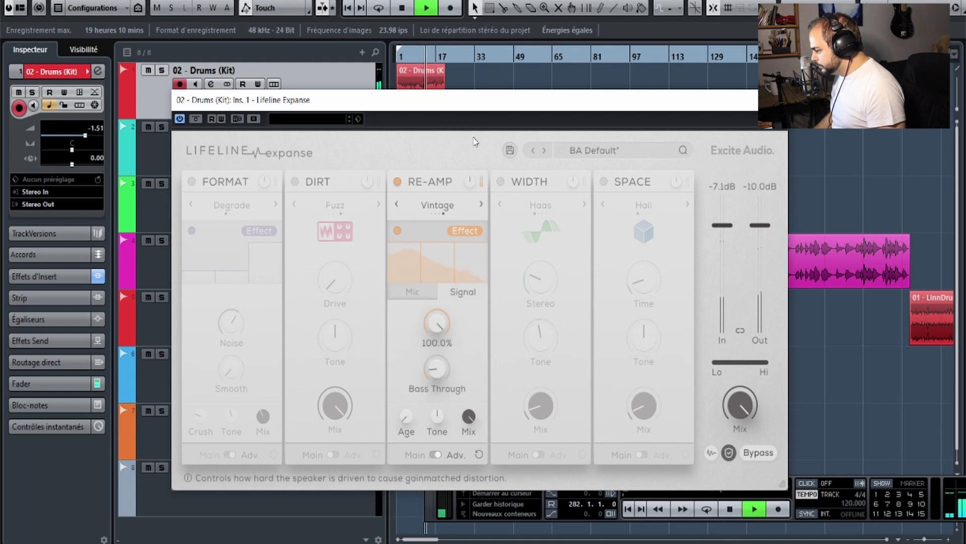
{"action": "key", "text": "space"}
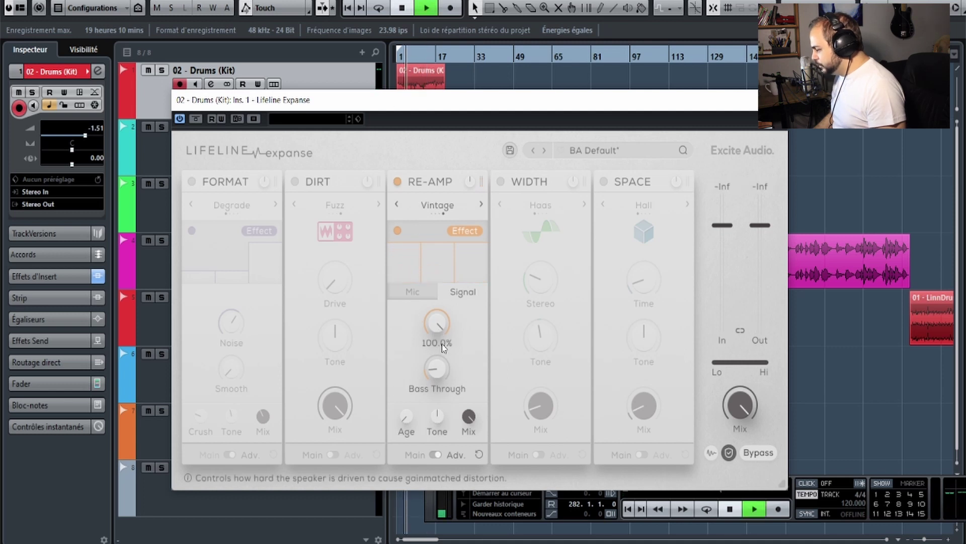
{"action": "left_click_drag", "start_coordinate": [441, 323], "coordinate": [428, 455]}
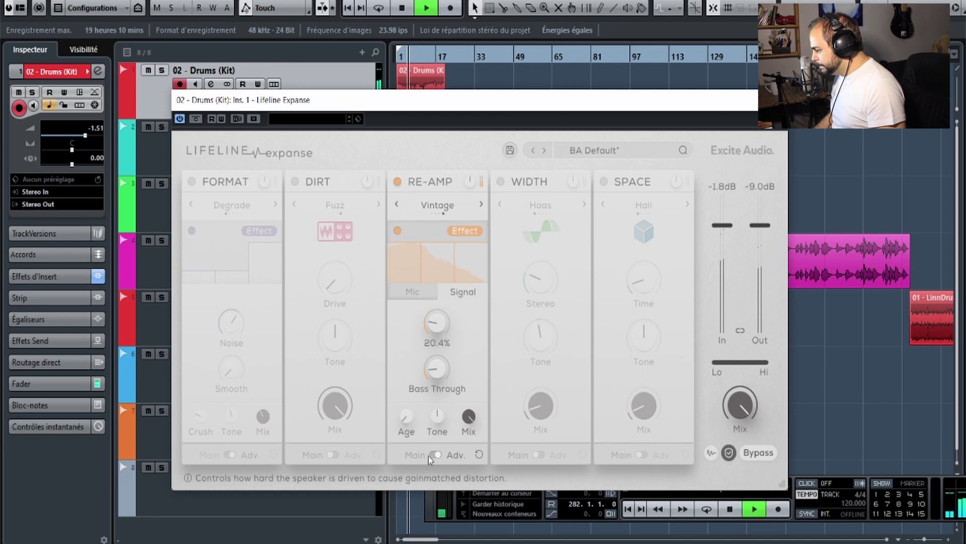
{"action": "key", "text": "space"}
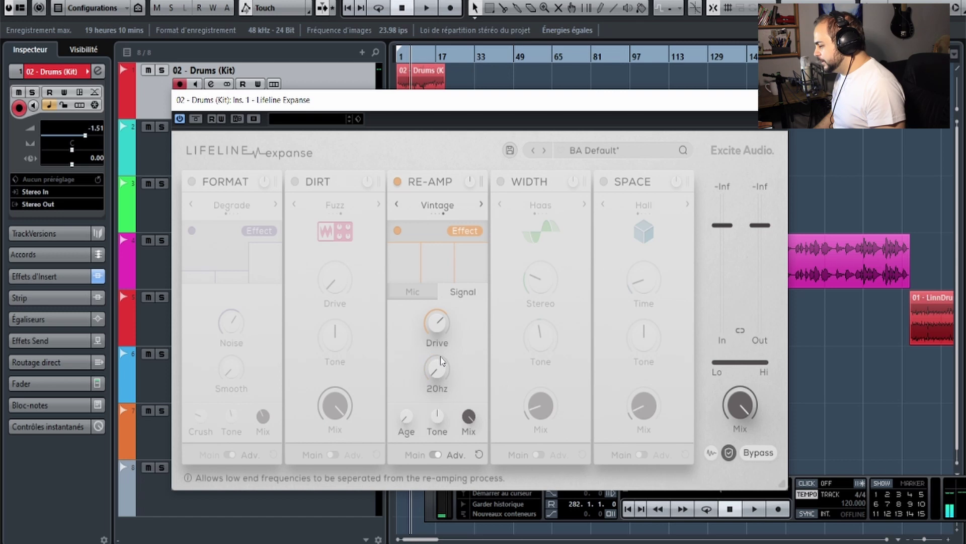
Sweep RE-AMP's Bass Through between 20 Hz and 675 Hz on the drums, leave it at 287 Hz and stop playback.
{"action": "key", "text": "space"}
{"action": "left_click_drag", "start_coordinate": [442, 378], "coordinate": [481, 218]}
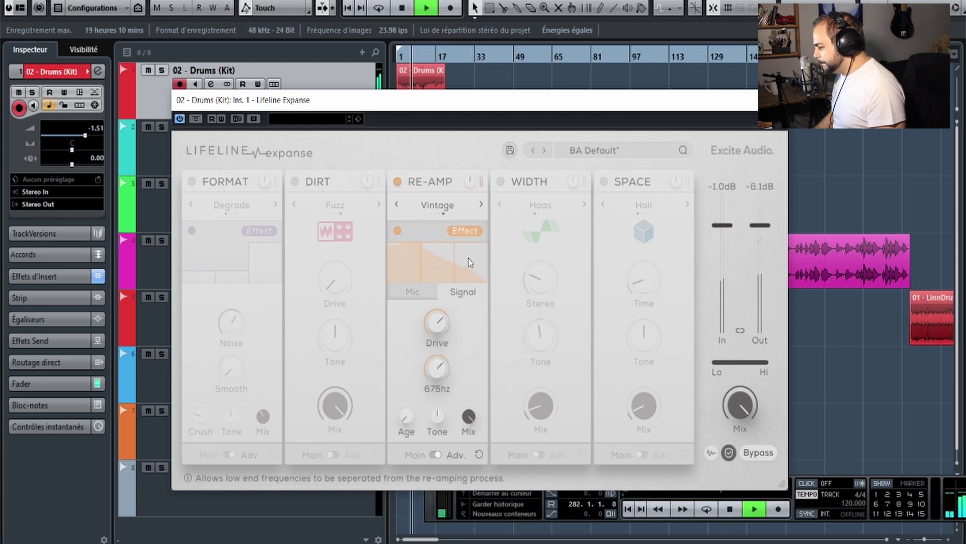
{"action": "left_click_drag", "start_coordinate": [486, 180], "coordinate": [486, 274]}
{"action": "left_click_drag", "start_coordinate": [482, 308], "coordinate": [479, 346]}
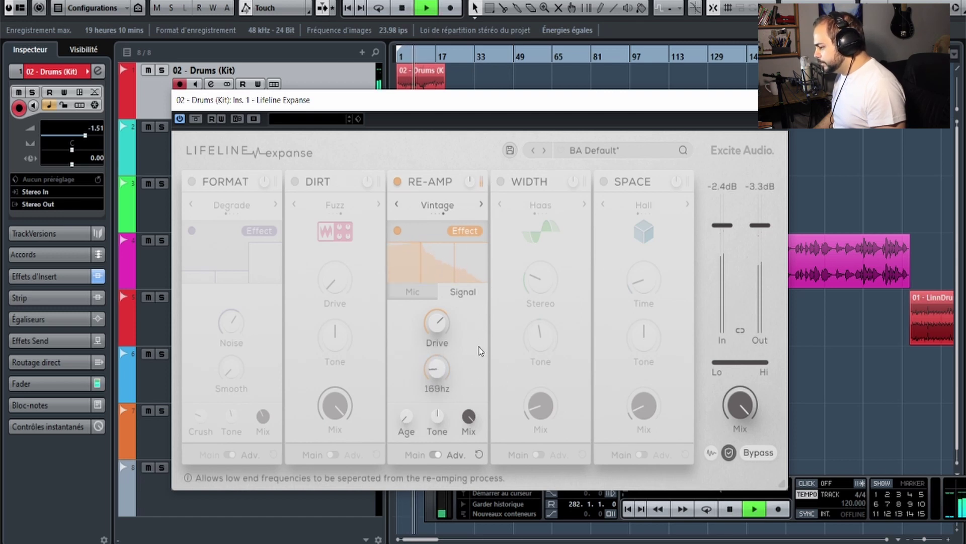
{"action": "left_click_drag", "start_coordinate": [473, 398], "coordinate": [494, 202]}
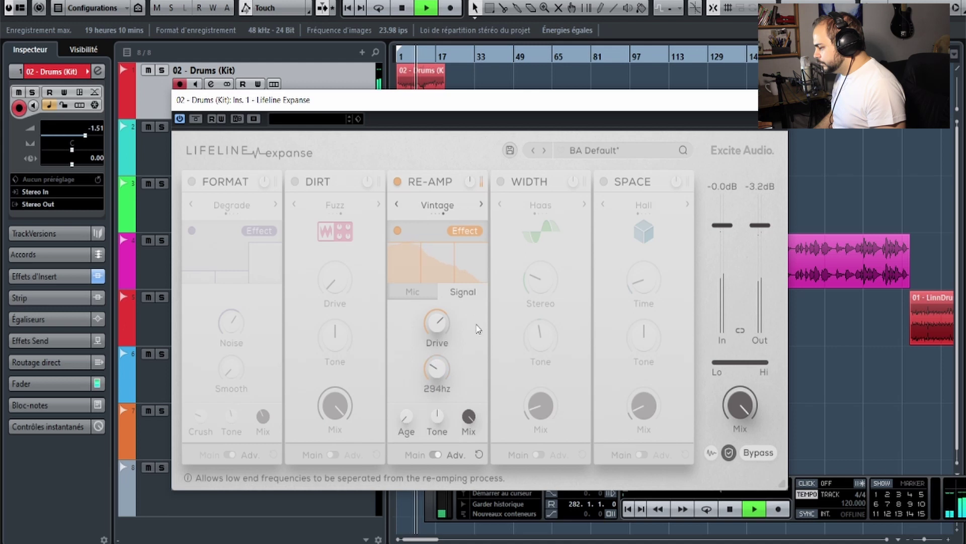
{"action": "key", "text": "space"}
{"action": "left_click", "coordinate": [398, 57]}
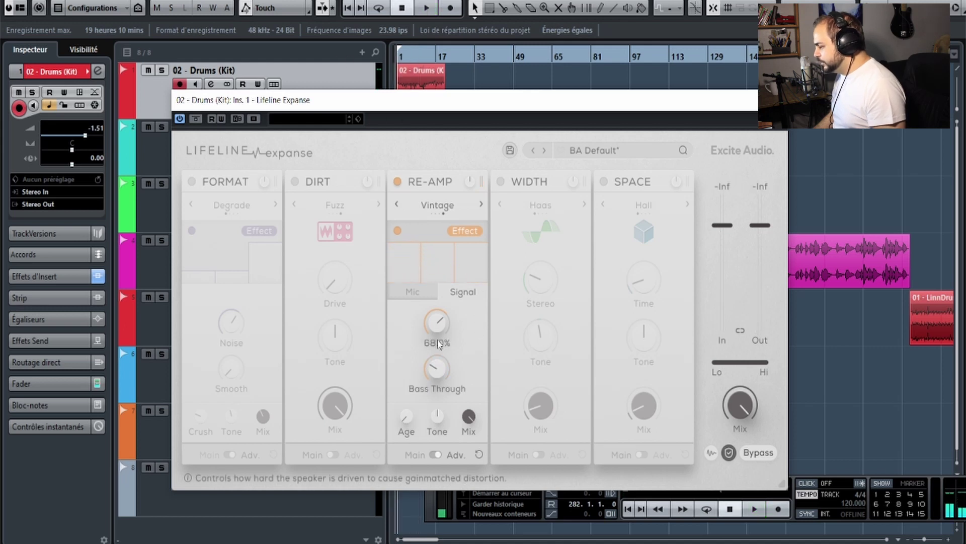
{"action": "mouse_move", "coordinate": [439, 386]}
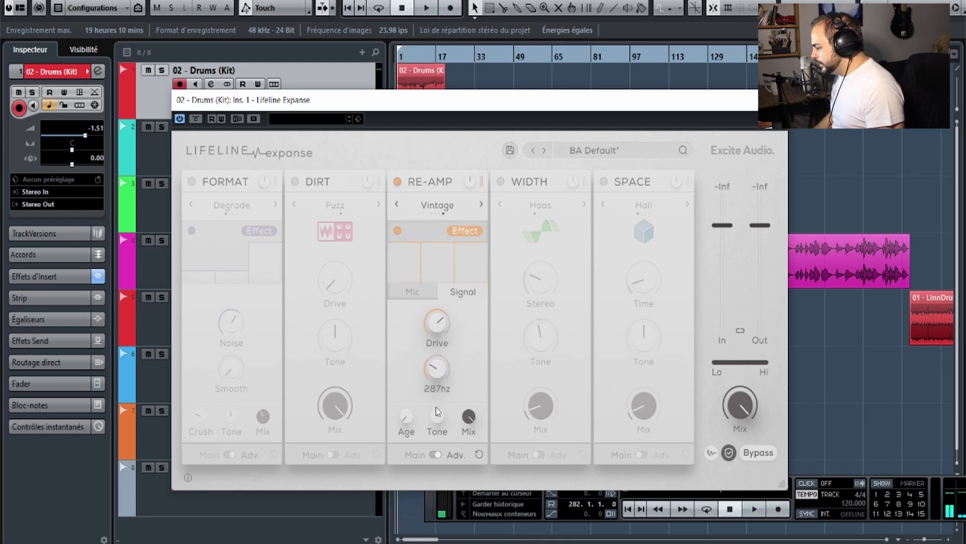
Play the drums with the Mic settings shown, shorten the Close mic distance slightly and lower RE-AMP's Mix to about 54%.
{"action": "left_click", "coordinate": [430, 288]}
{"action": "key", "text": "space"}
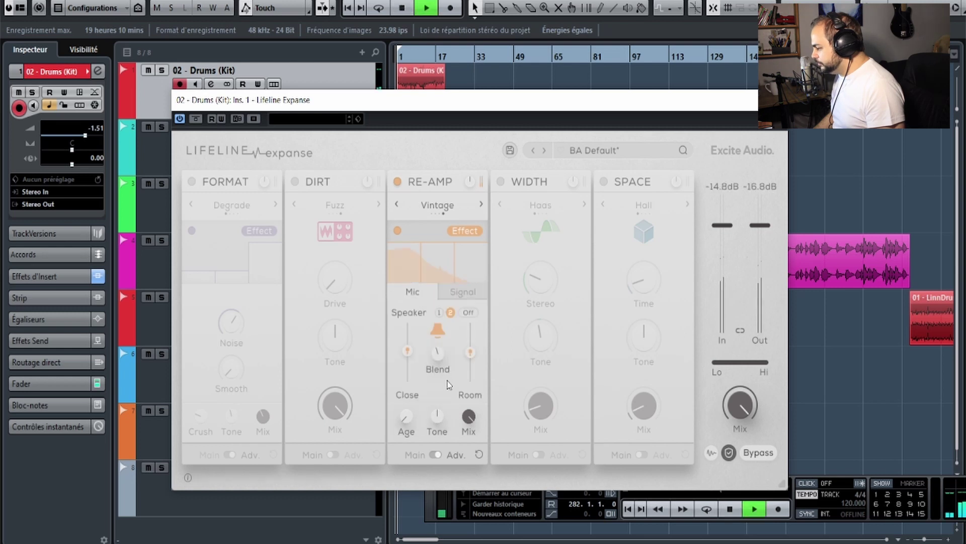
{"action": "mouse_move", "coordinate": [404, 361]}
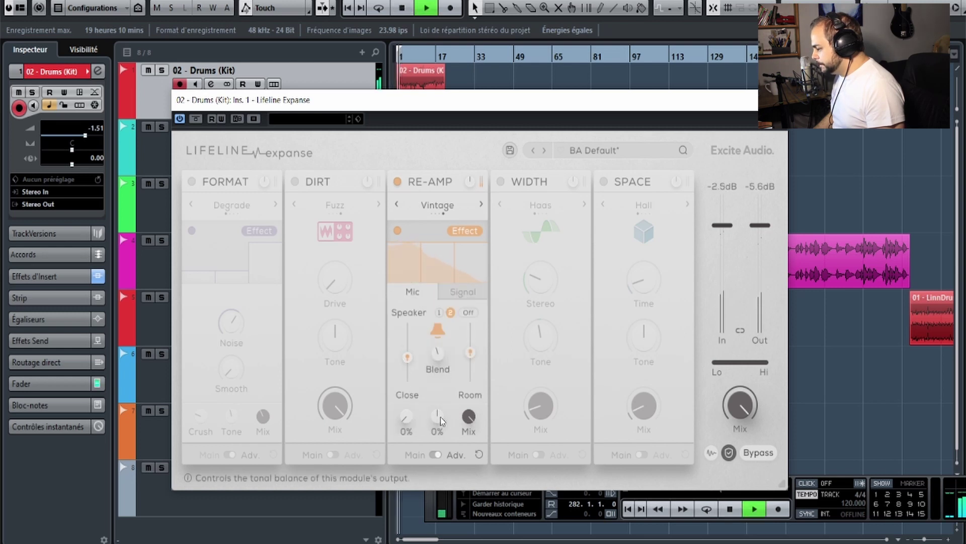
{"action": "mouse_move", "coordinate": [469, 415]}
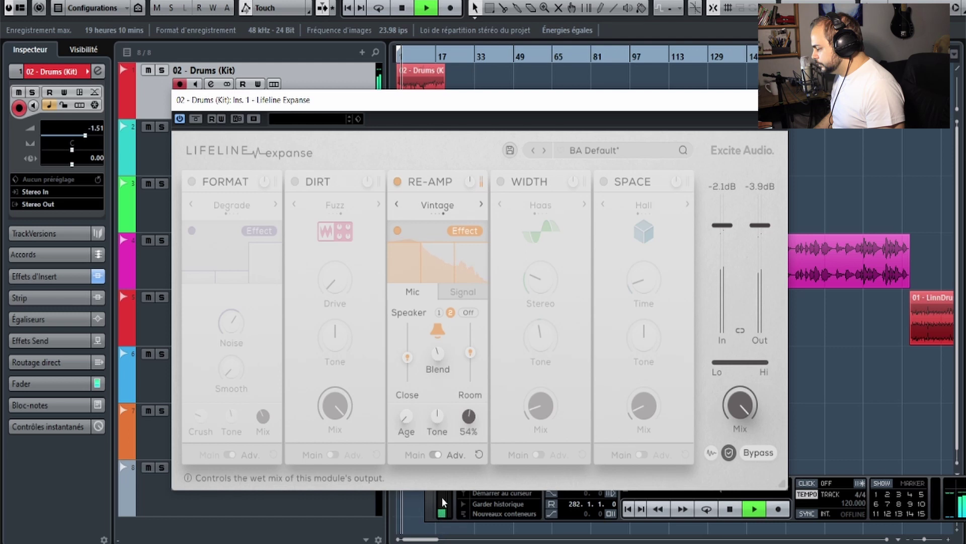
Compare the drums with RE-AMP off and on and with the whole plugin bypassed and active, and stop playback.
{"action": "left_click", "coordinate": [399, 182]}
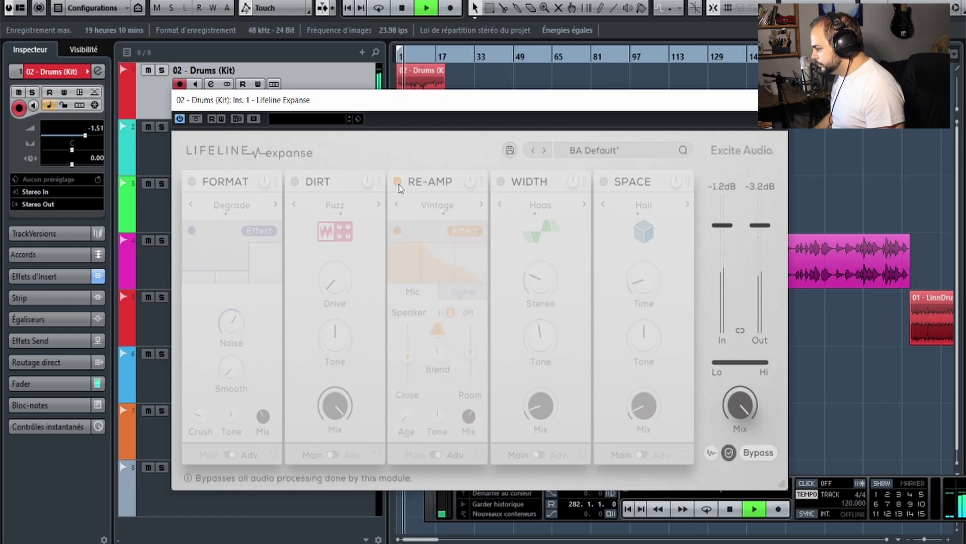
{"action": "left_click", "coordinate": [398, 183]}
{"action": "left_click", "coordinate": [195, 121]}
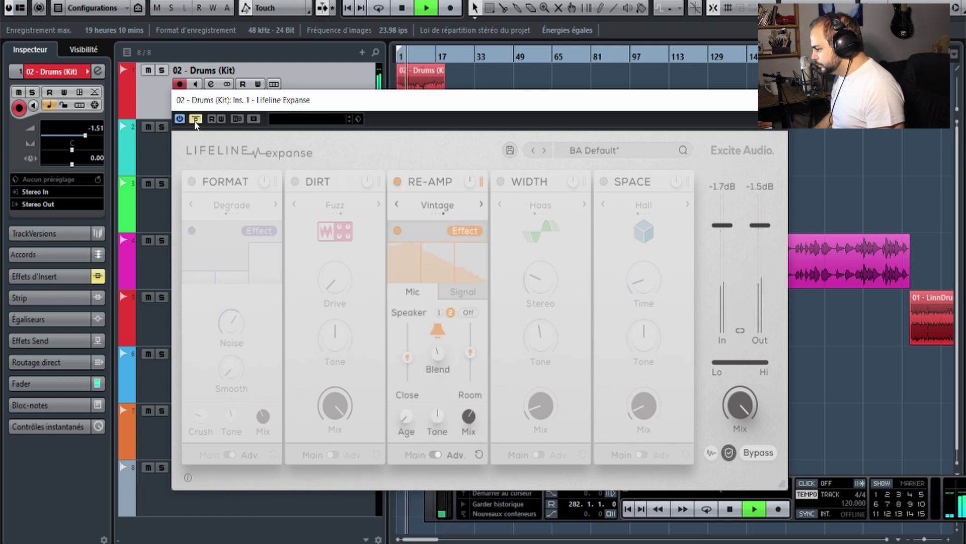
{"action": "left_click", "coordinate": [196, 121]}
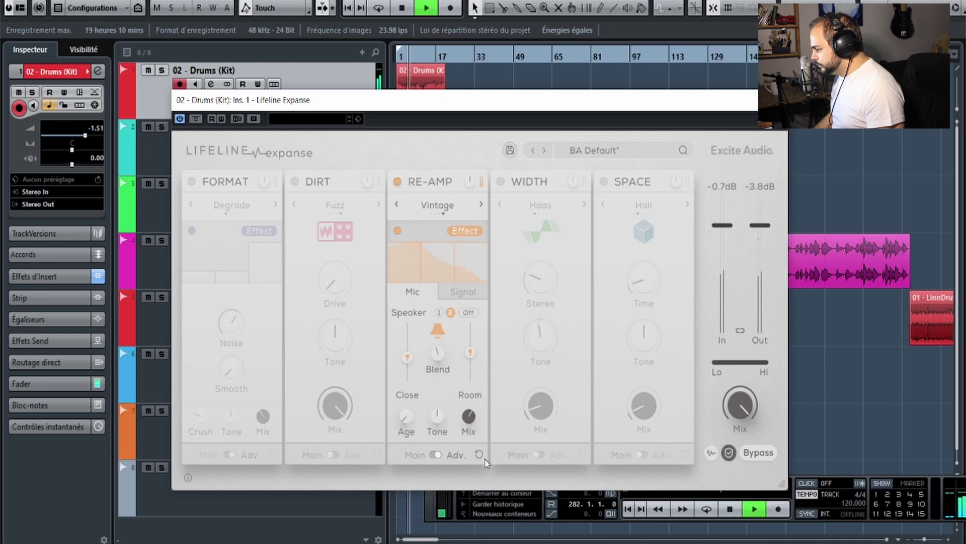
{"action": "key", "text": "space"}
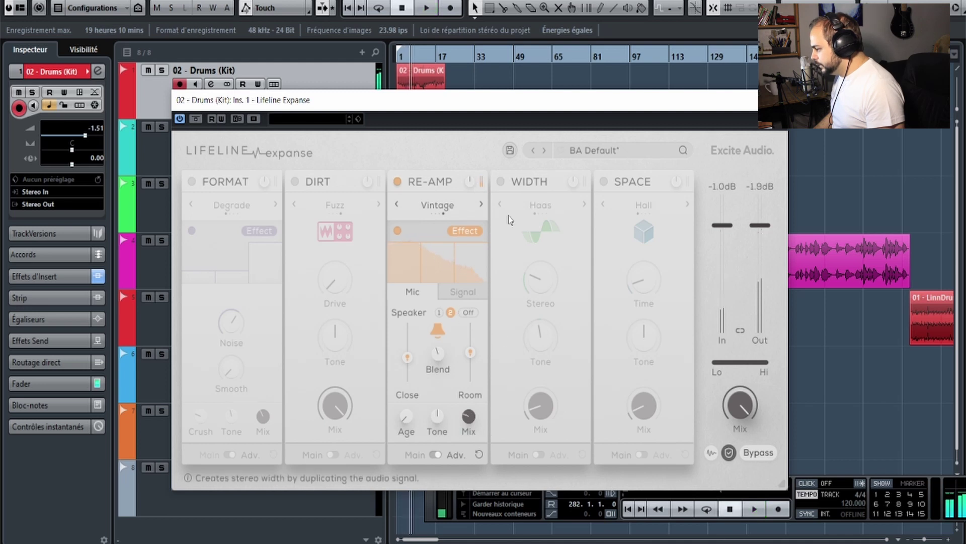
Turn the RE-AMP module off and the WIDTH module on.
{"action": "left_click", "coordinate": [398, 181]}
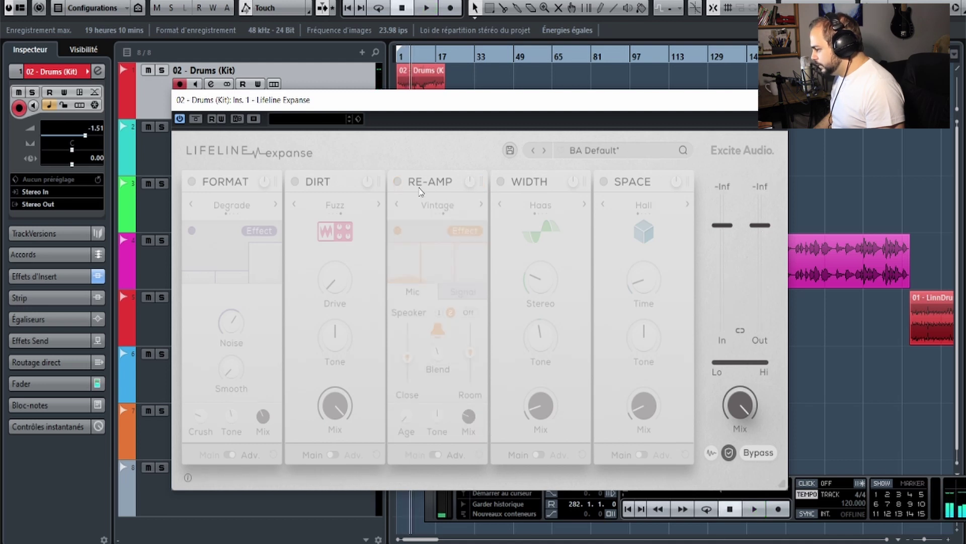
{"action": "left_click", "coordinate": [397, 181]}
{"action": "left_click", "coordinate": [397, 182]}
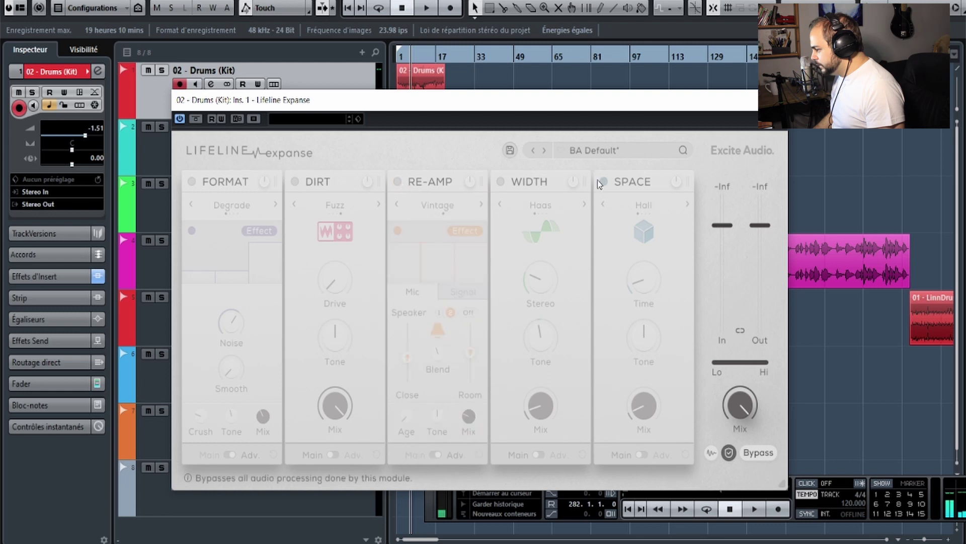
{"action": "left_click", "coordinate": [501, 181]}
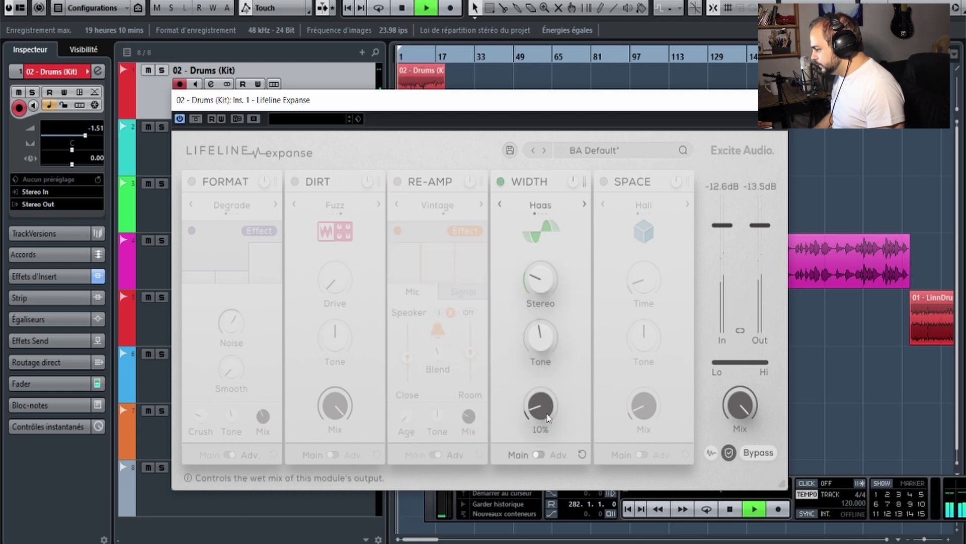
Audition WIDTH's Haas, Mid/Side and Detune modes in the advanced controls with Mix raised to full, ending on Detune with playback stopped.
{"action": "left_click", "coordinate": [539, 455]}
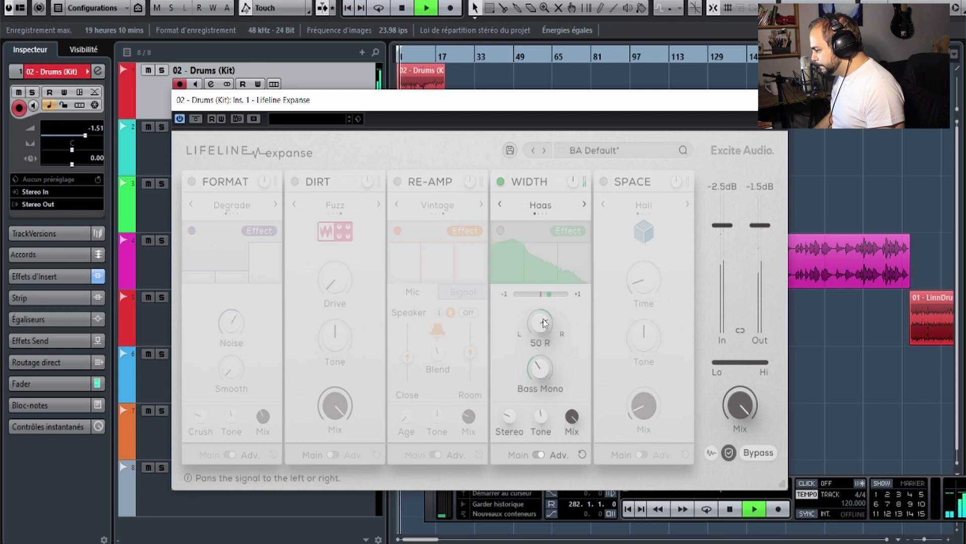
{"action": "left_click", "coordinate": [584, 205]}
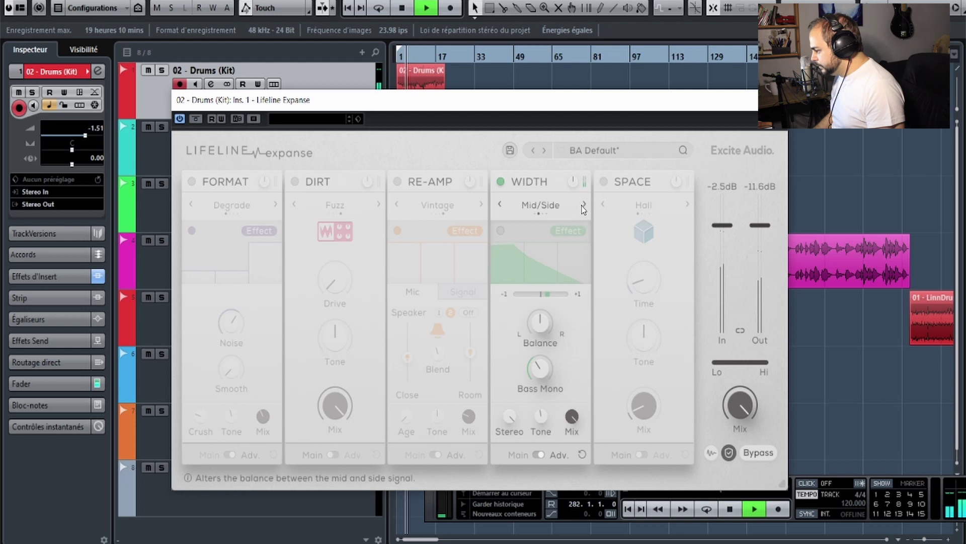
{"action": "key", "text": "space"}
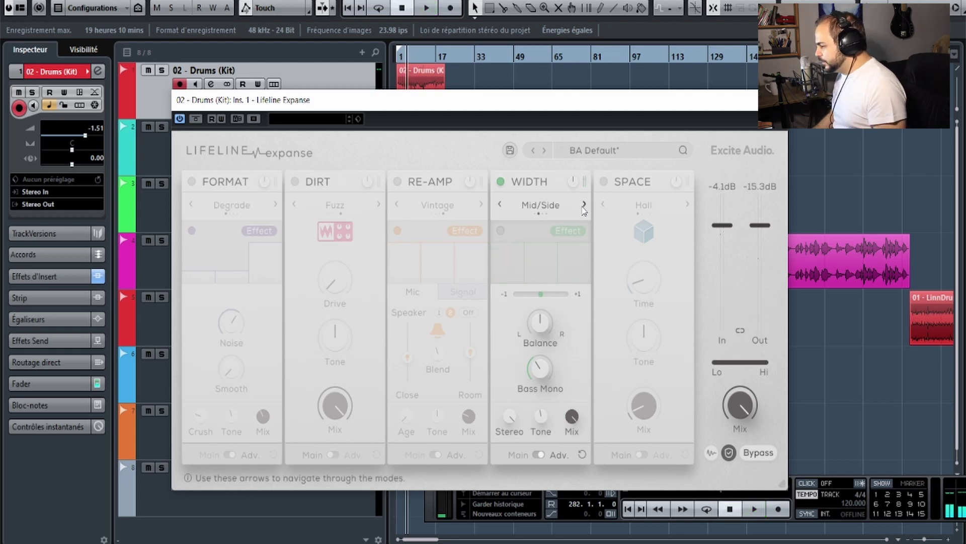
{"action": "key", "text": "space"}
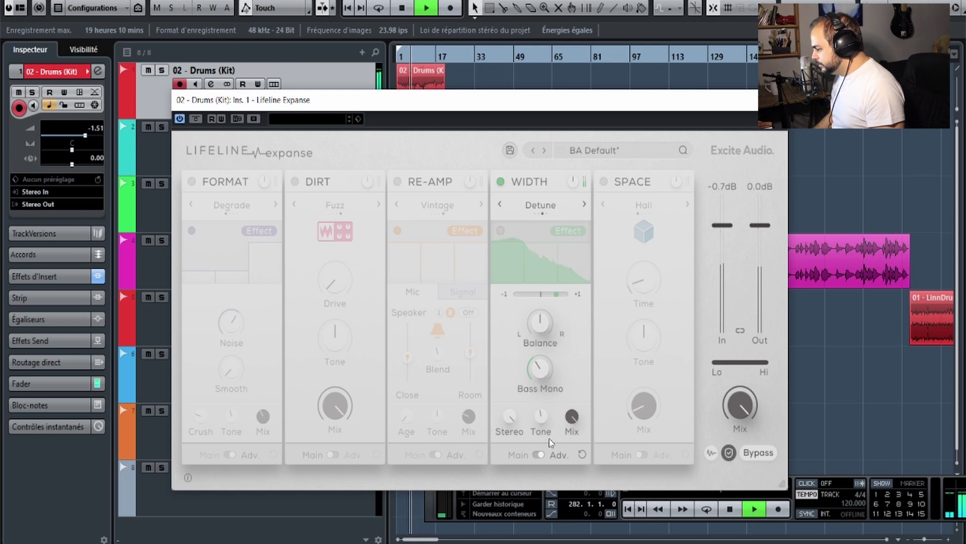
{"action": "key", "text": "space"}
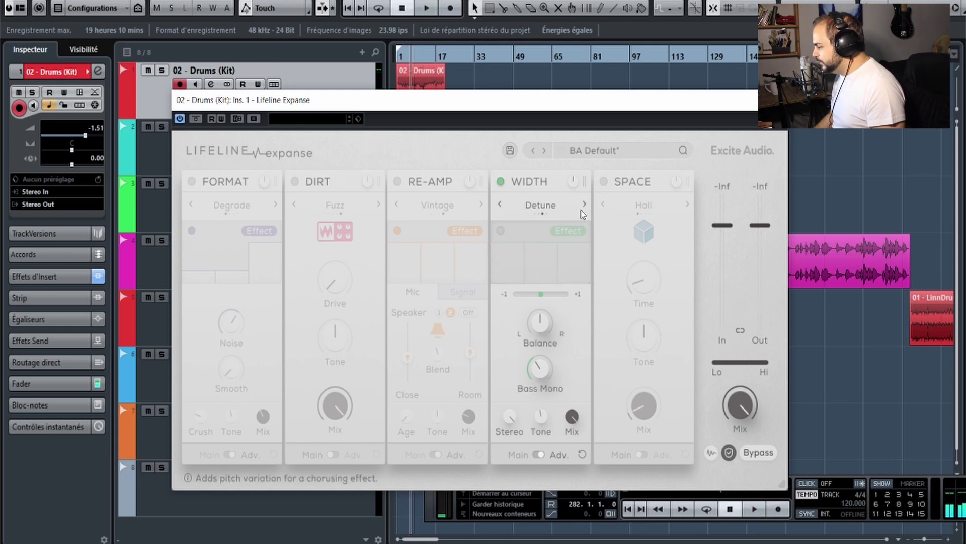
Set WIDTH to Mono mode and audition it on the drums with Bass Mono lowered to minimum, finishing with playback stopped.
{"action": "left_click", "coordinate": [583, 206]}
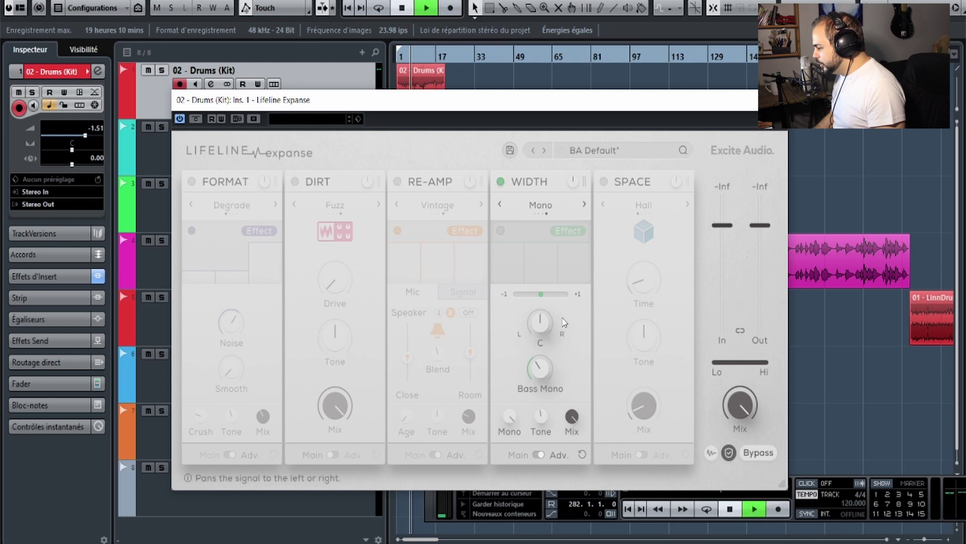
{"action": "key", "text": "space"}
{"action": "left_click_drag", "start_coordinate": [541, 370], "coordinate": [537, 413]}
{"action": "double_click", "coordinate": [534, 295]}
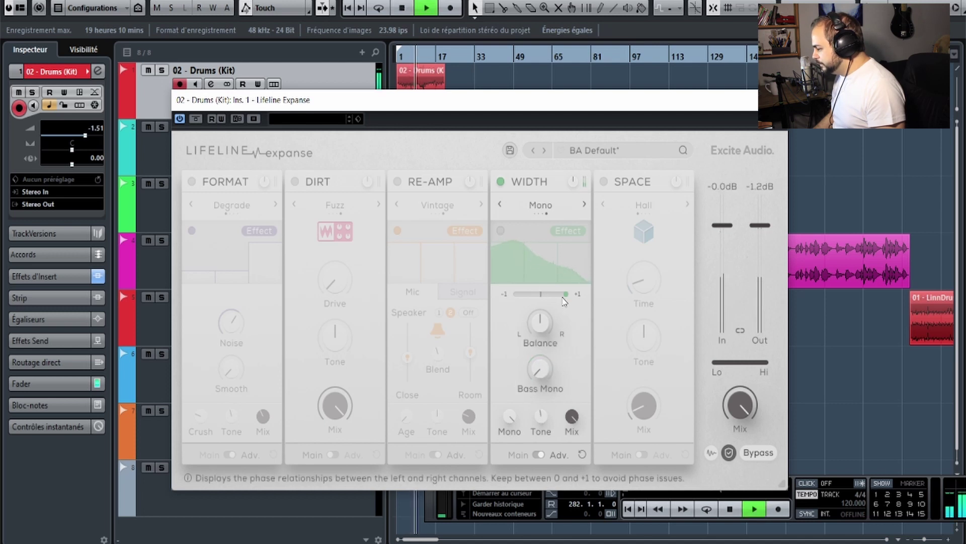
{"action": "key", "text": "space"}
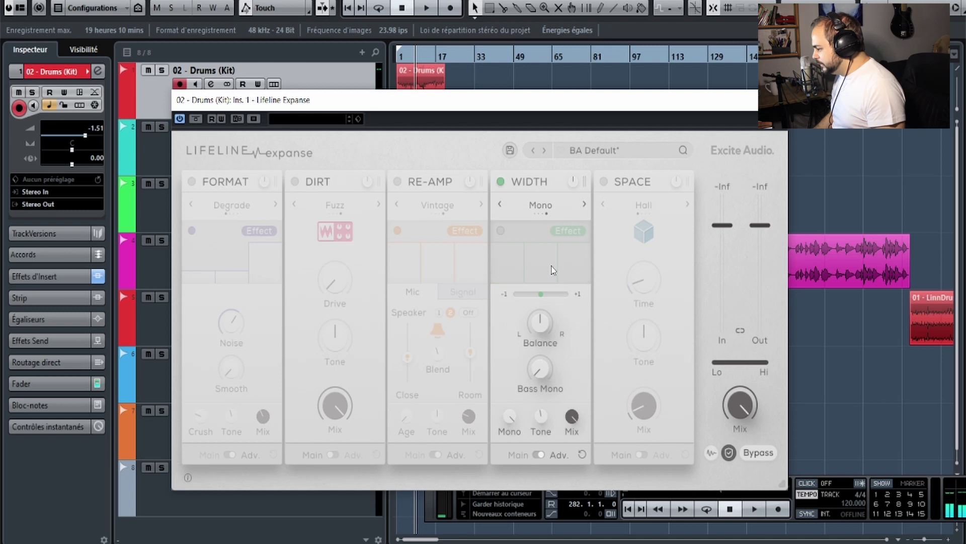
{"action": "left_click", "coordinate": [538, 455]}
{"action": "left_click", "coordinate": [538, 455]}
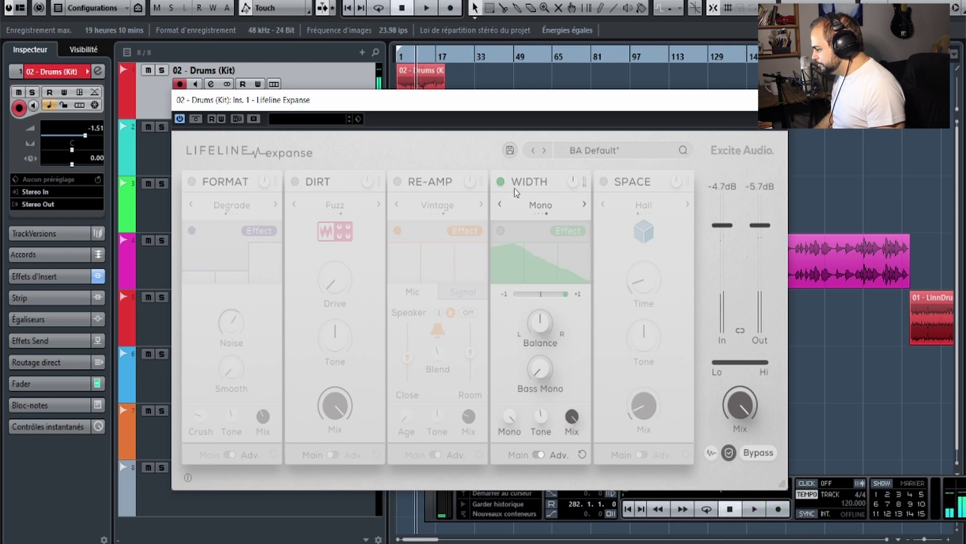
Turn WIDTH off and SPACE on, and audition its Hall mode with Time at minimum and Mix raised to full.
{"action": "left_click", "coordinate": [501, 182]}
{"action": "left_click", "coordinate": [604, 182]}
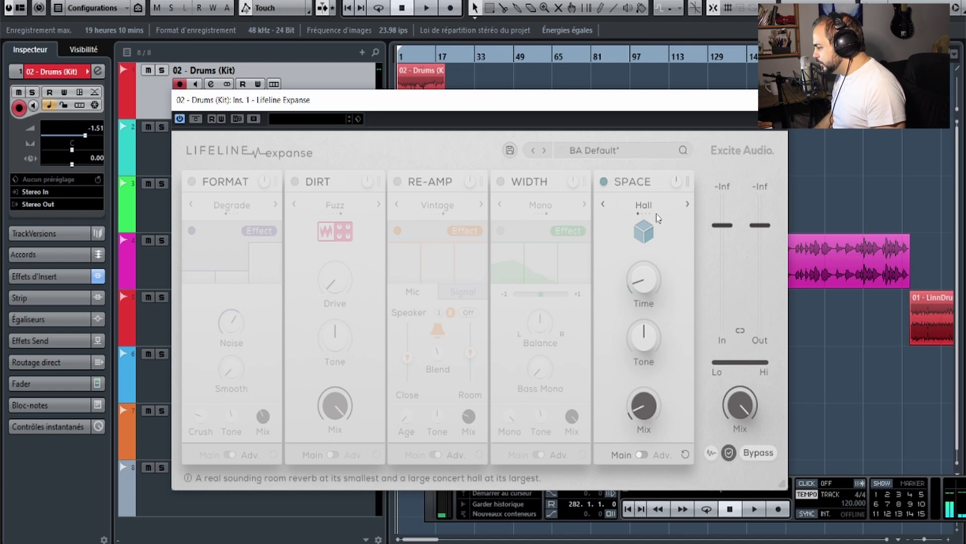
{"action": "mouse_move", "coordinate": [652, 299]}
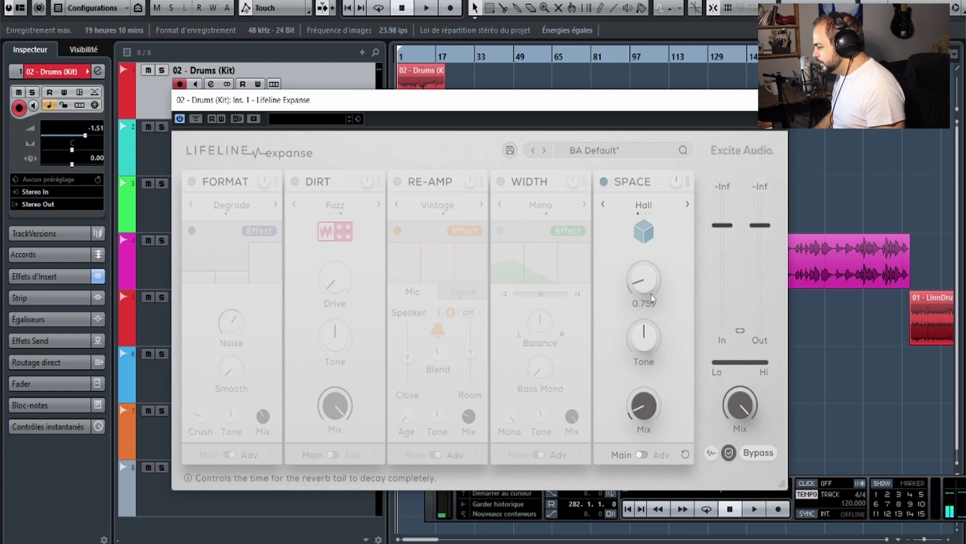
{"action": "key", "text": "space"}
{"action": "left_click_drag", "start_coordinate": [653, 294], "coordinate": [654, 342]}
{"action": "left_click_drag", "start_coordinate": [653, 404], "coordinate": [603, 421]}
{"action": "key", "text": "space"}
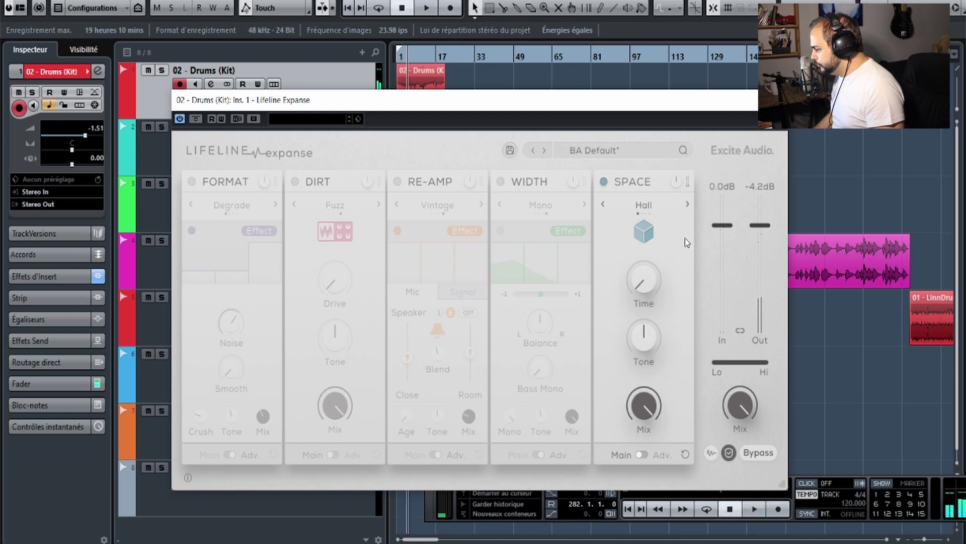
Set SPACE to Plate mode and audition it on the drums while raising Time to about 4.28 s.
{"action": "left_click", "coordinate": [688, 204]}
{"action": "key", "text": "space"}
{"action": "left_click_drag", "start_coordinate": [643, 277], "coordinate": [654, 207]}
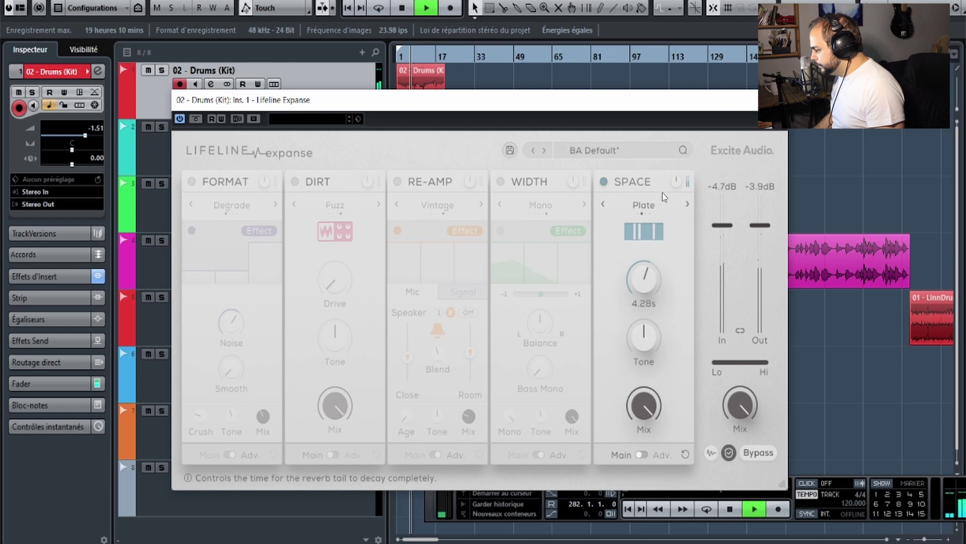
{"action": "key", "text": "space"}
Set SPACE to Spring mode and audition it with Time lowered to about 1.05 s and raised again to around mid-range.
{"action": "left_click", "coordinate": [687, 204]}
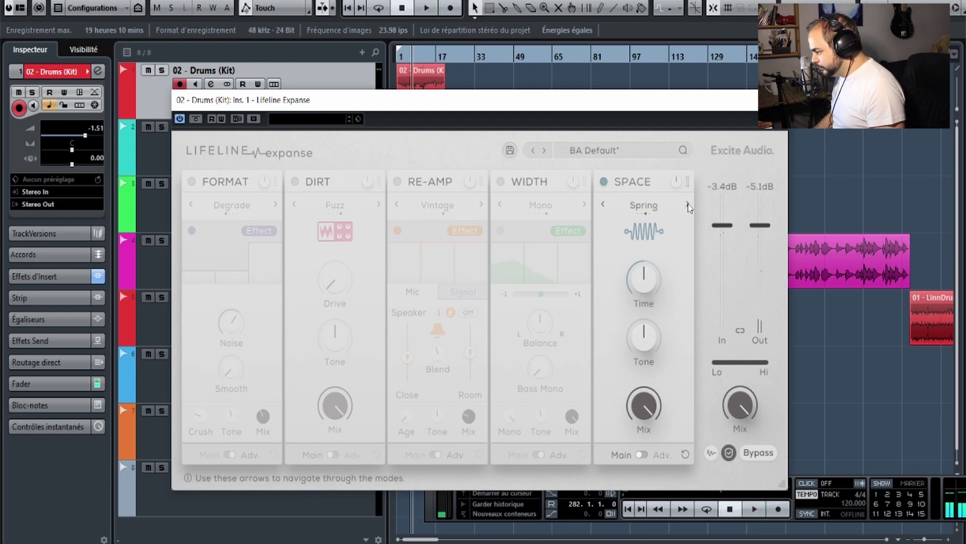
{"action": "left_click_drag", "start_coordinate": [652, 277], "coordinate": [651, 300]}
{"action": "key", "text": "space"}
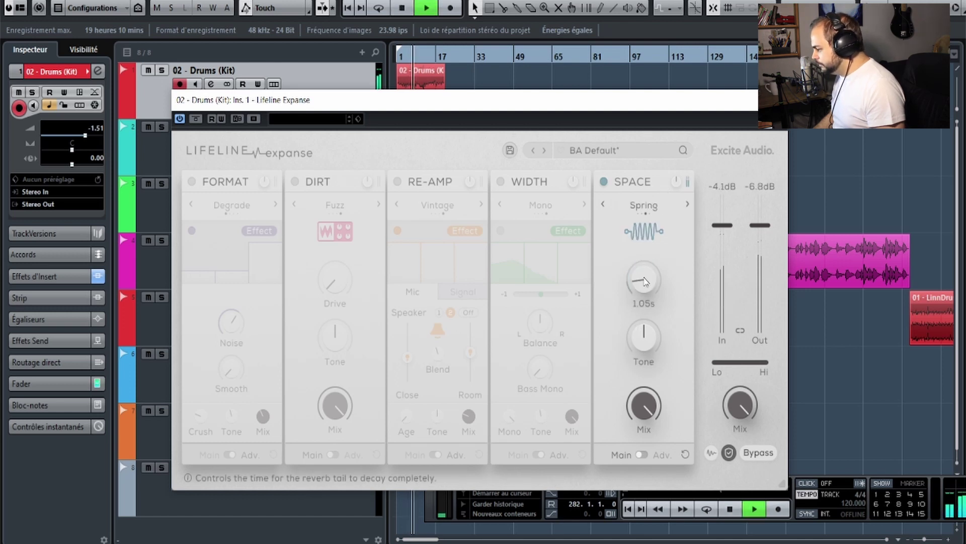
{"action": "left_click_drag", "start_coordinate": [655, 248], "coordinate": [662, 225]}
{"action": "key", "text": "space"}
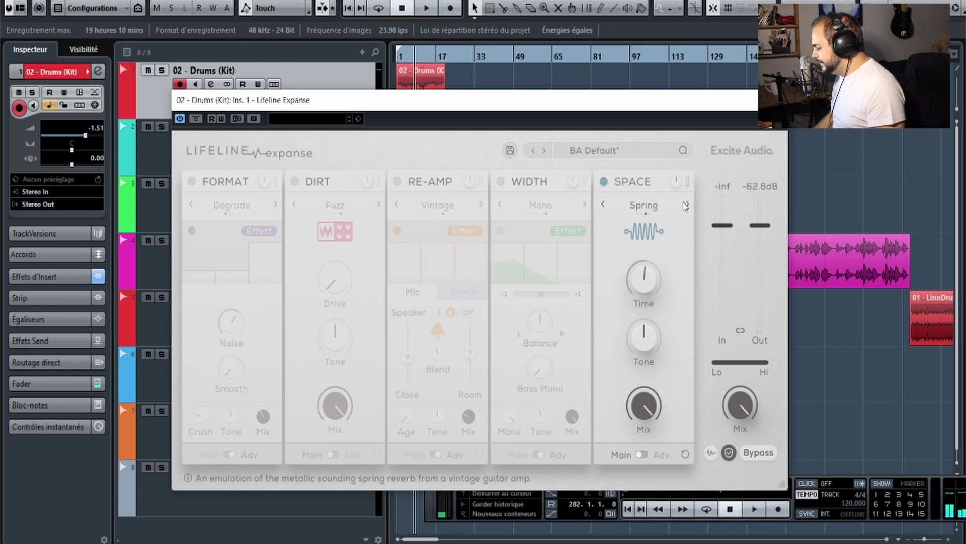
Set SPACE to Slap mode and play the drums while sweeping Time down and up to about 90 ms.
{"action": "left_click", "coordinate": [686, 205]}
{"action": "key", "text": "space"}
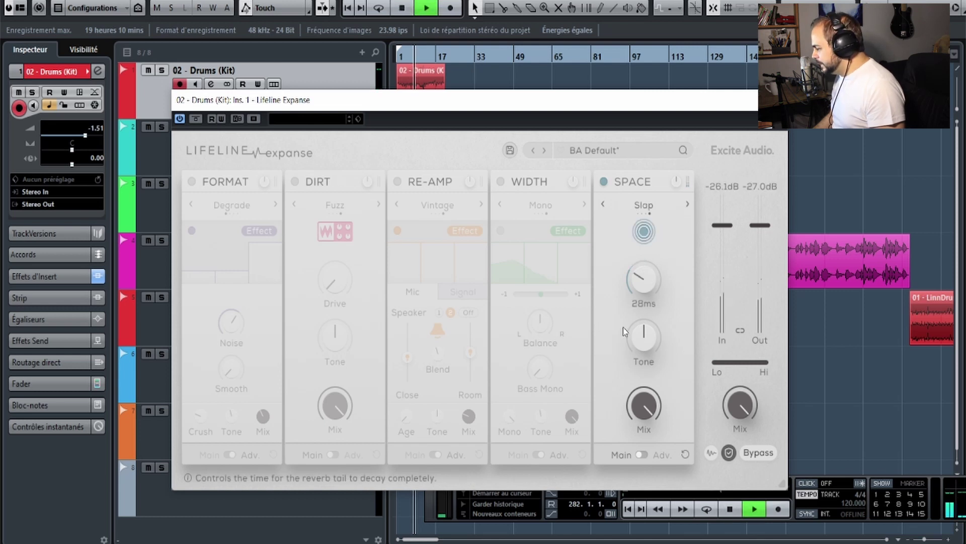
{"action": "left_click_drag", "start_coordinate": [624, 330], "coordinate": [575, 416]}
{"action": "left_click_drag", "start_coordinate": [610, 330], "coordinate": [678, 225]}
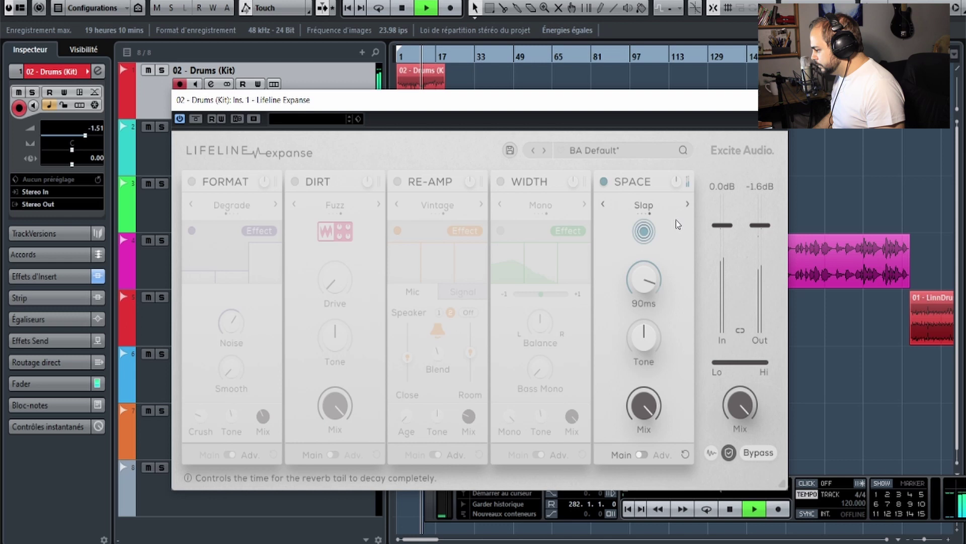
Show SPACE's advanced controls, restart the drums from the beginning and audition Predelay up to about 35 ms before stopping playback.
{"action": "left_click", "coordinate": [641, 455]}
{"action": "key", "text": "space"}
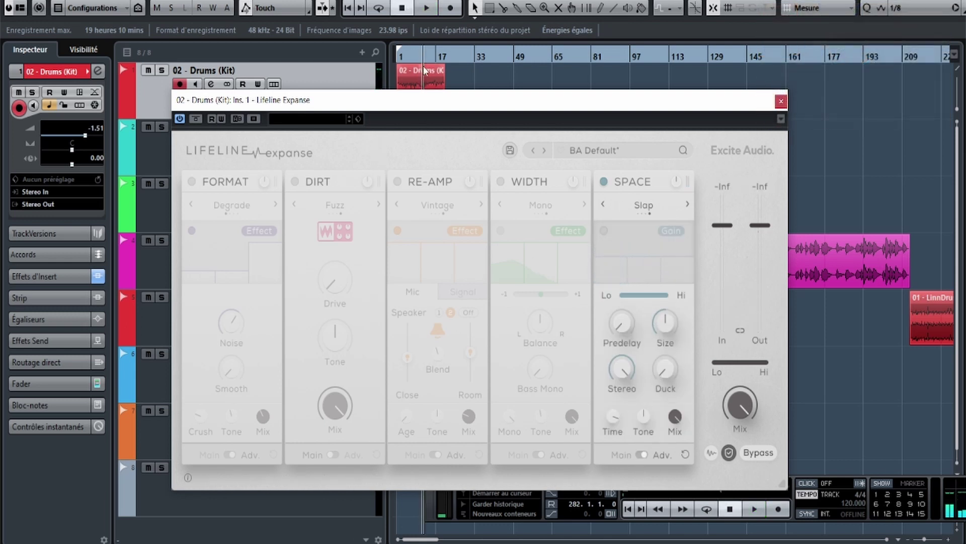
{"action": "left_click_drag", "start_coordinate": [424, 66], "coordinate": [351, 49]}
{"action": "key", "text": "space"}
{"action": "left_click_drag", "start_coordinate": [635, 331], "coordinate": [636, 269]}
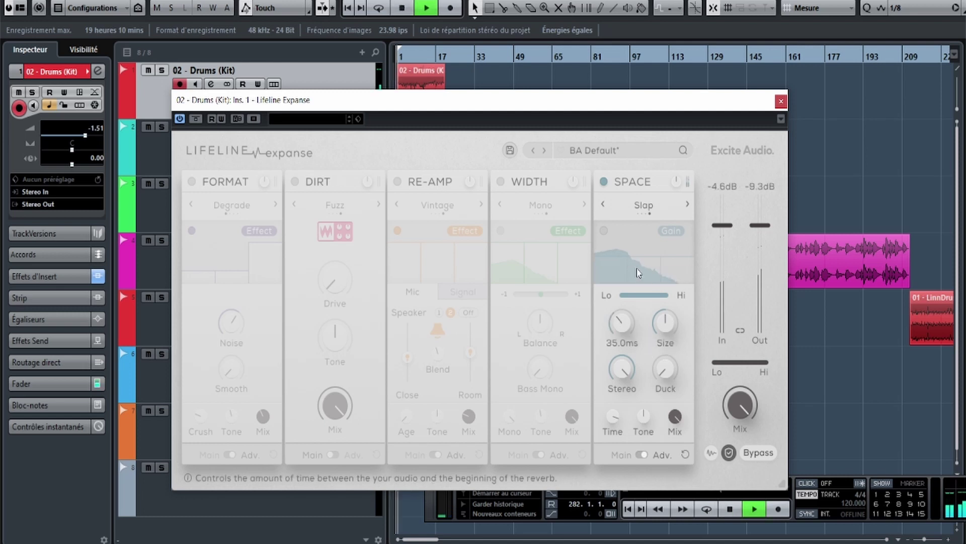
{"action": "key", "text": "space"}
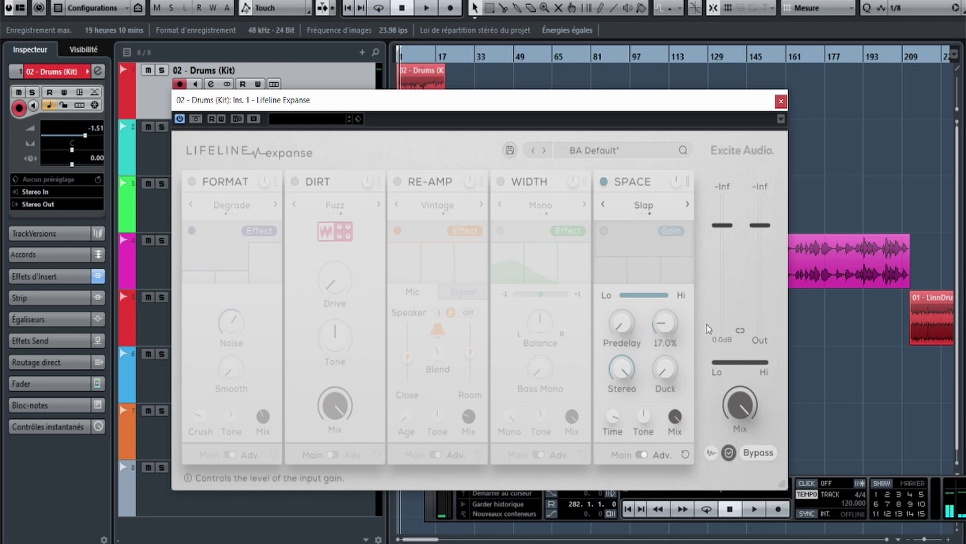
Play the drums while changing SPACE's Size and stop with Size at minimum.
{"action": "key", "text": "space"}
{"action": "left_click_drag", "start_coordinate": [672, 318], "coordinate": [694, 323]}
{"action": "key", "text": "space"}
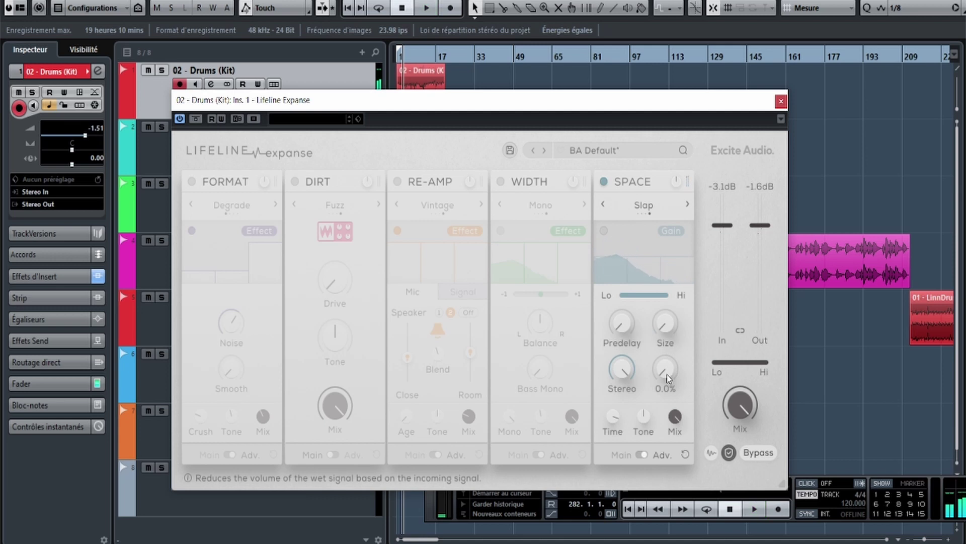
Play the drums with SPACE's Size at 31% while raising Duck past 44%, and stop playback.
{"action": "key", "text": "space"}
{"action": "left_click_drag", "start_coordinate": [654, 391], "coordinate": [675, 274]}
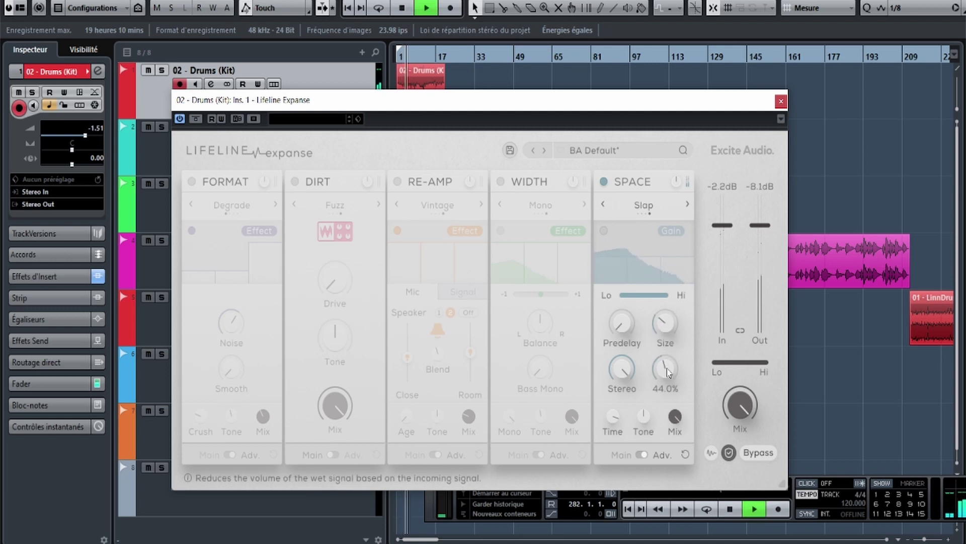
{"action": "left_click_drag", "start_coordinate": [668, 373], "coordinate": [672, 349]}
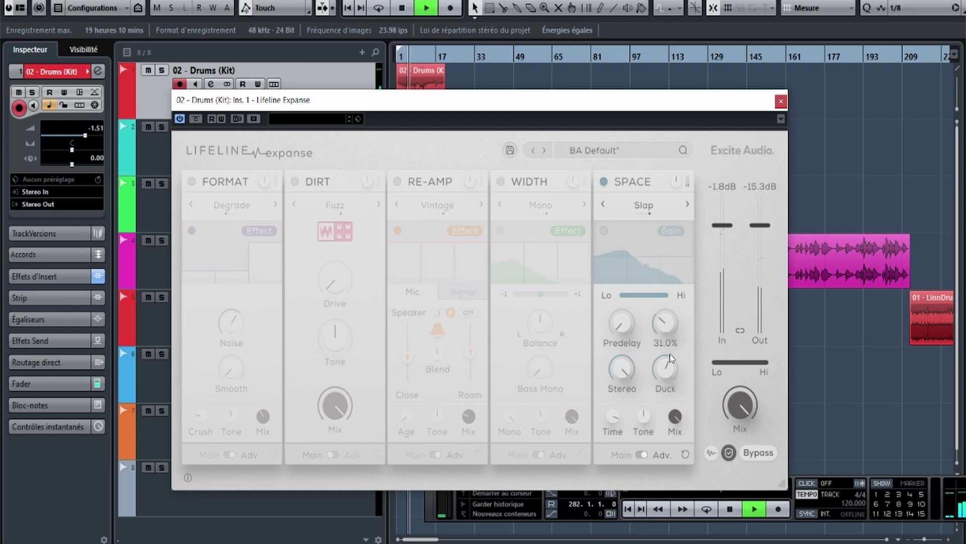
{"action": "key", "text": "space"}
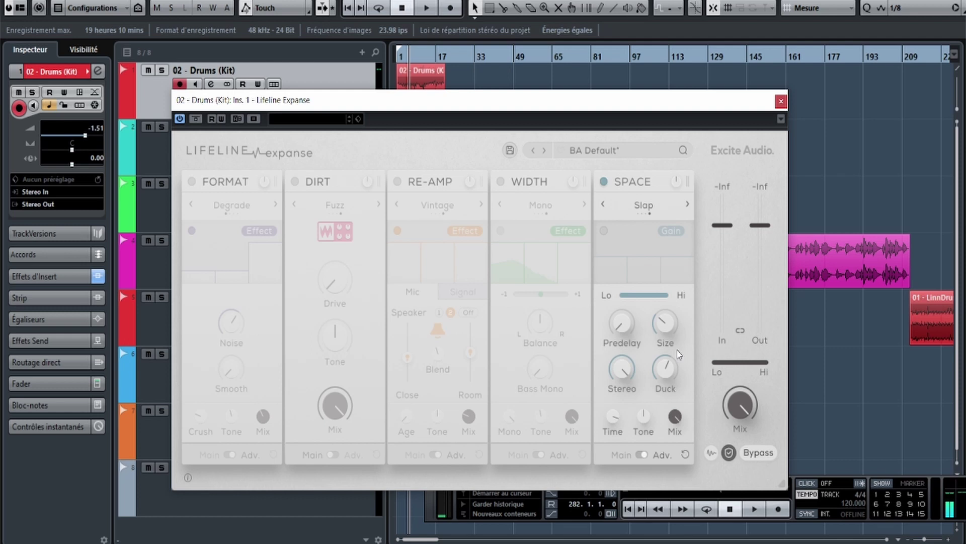
Play the drums with SPACE's Stereo width at 100%, stop playback and turn the SPACE module off.
{"action": "mouse_move", "coordinate": [624, 372]}
{"action": "key", "text": "space"}
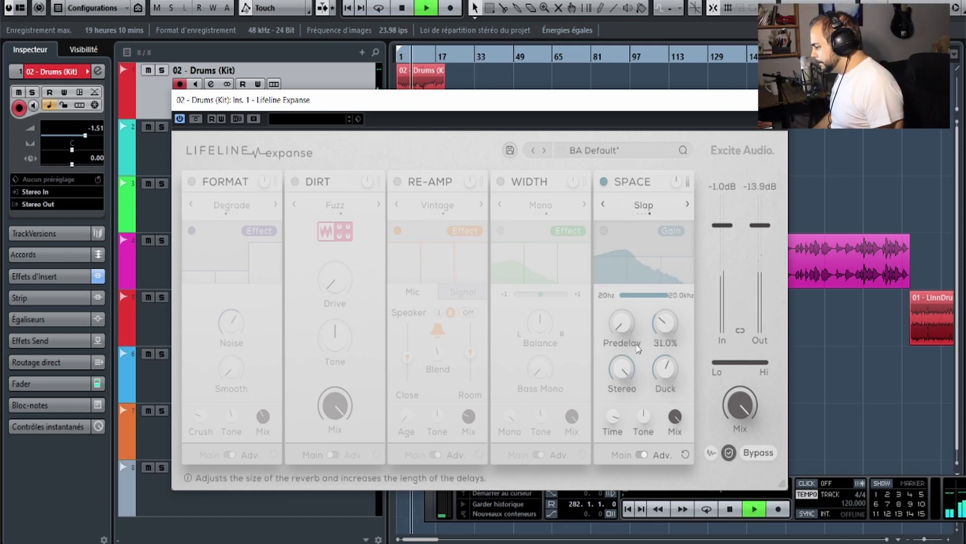
{"action": "key", "text": "space"}
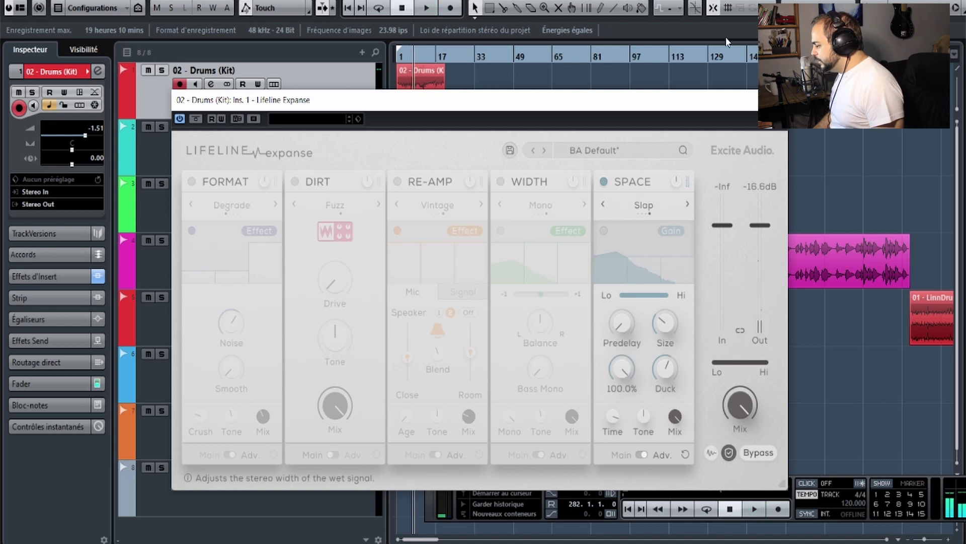
{"action": "left_click", "coordinate": [604, 181]}
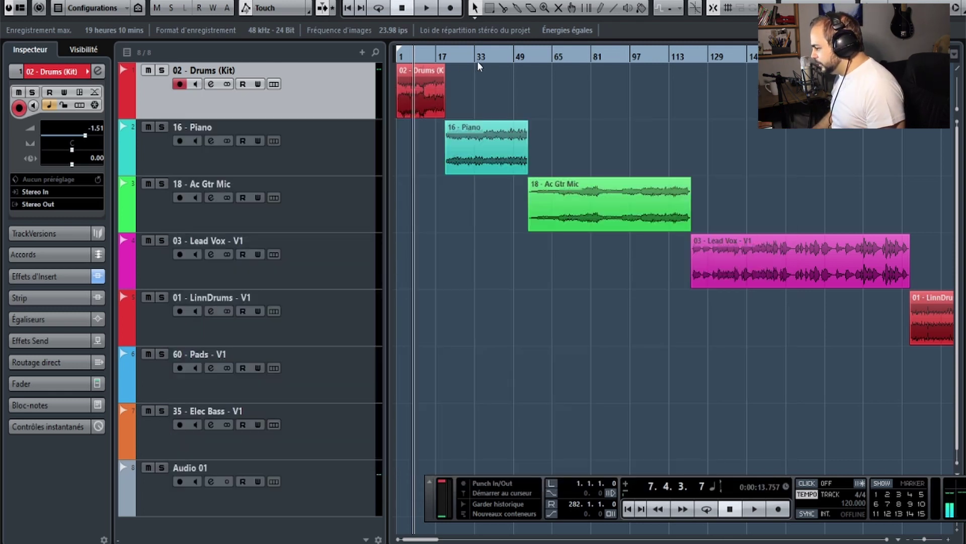
Move the playhead into the piano clip near bar 29 and show the insert effects of the 16 - Piano track.
{"action": "left_click", "coordinate": [465, 57]}
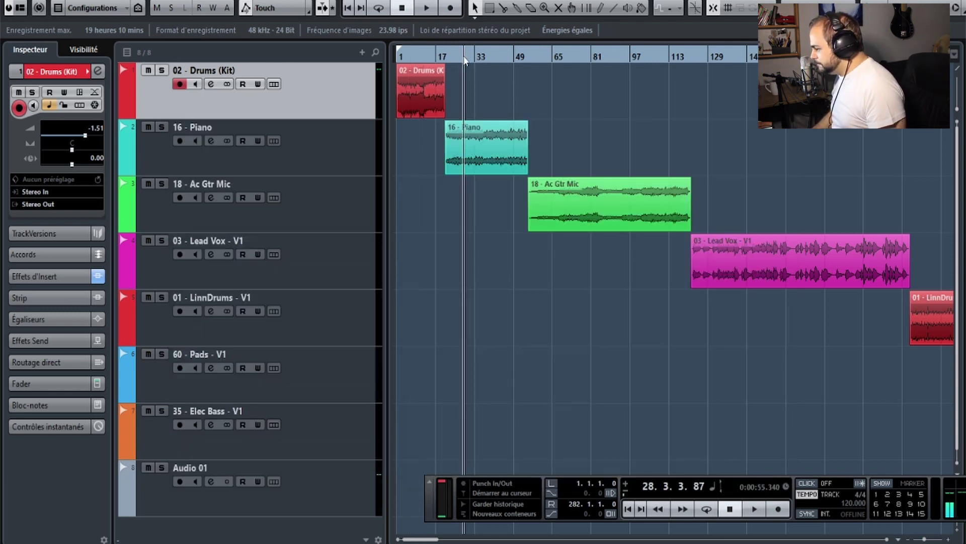
{"action": "left_click", "coordinate": [372, 159]}
{"action": "left_click", "coordinate": [48, 277]}
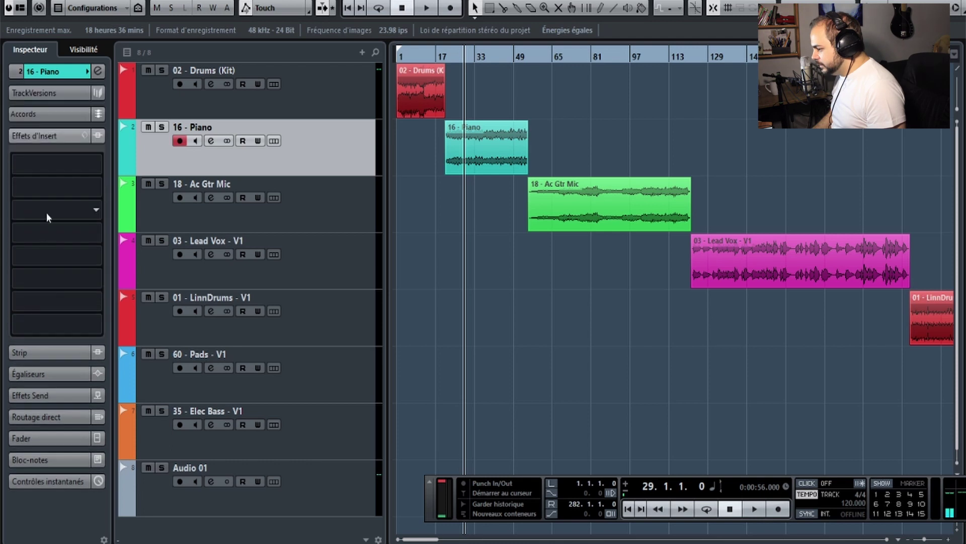
Remove Lifeline Expanse from the first insert slot of the 02 - Drums (Kit) track.
{"action": "key", "text": "Up"}
{"action": "left_click", "coordinate": [92, 162]}
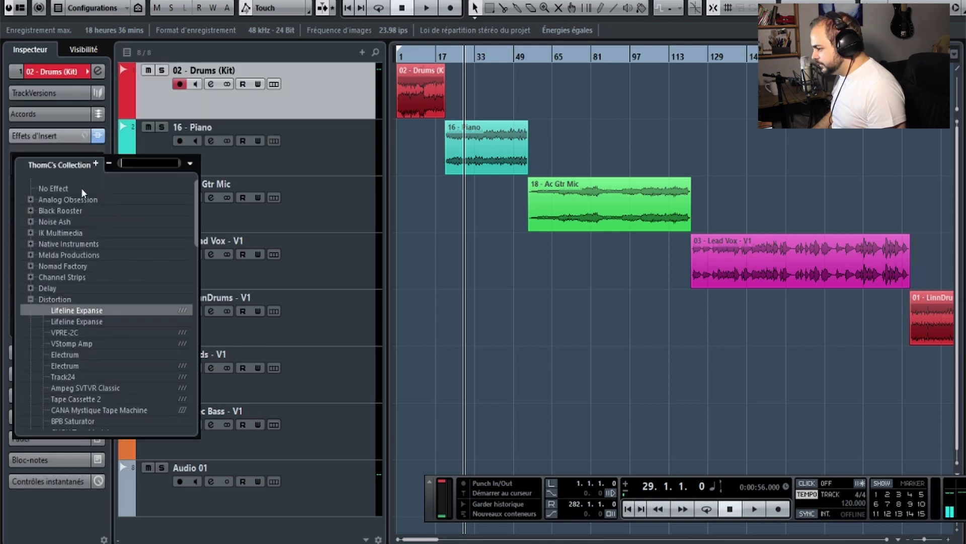
{"action": "left_click", "coordinate": [83, 184]}
{"action": "left_click", "coordinate": [455, 304]}
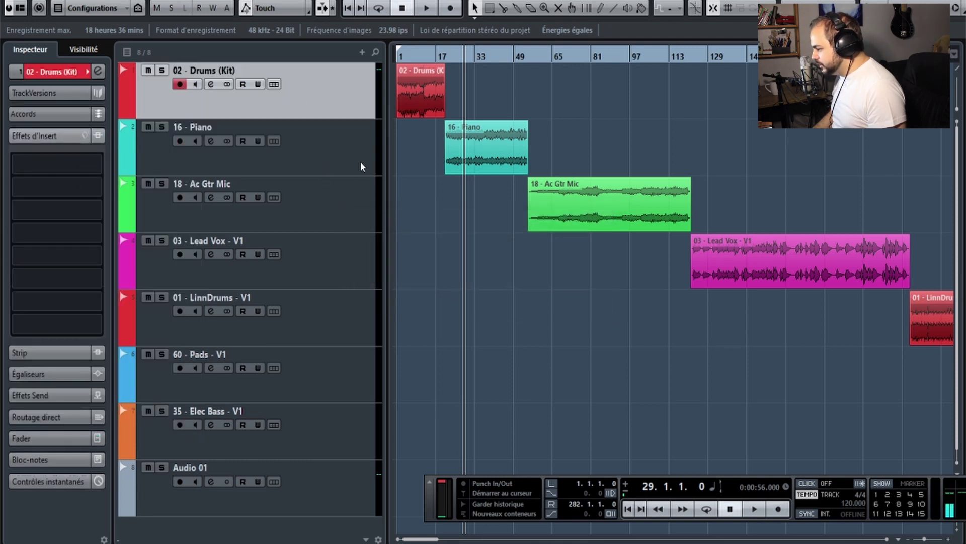
Load Lifeline Expanse as the first insert on the 16 - Piano track and turn off its FORMAT and RE-AMP modules.
{"action": "left_click", "coordinate": [361, 162]}
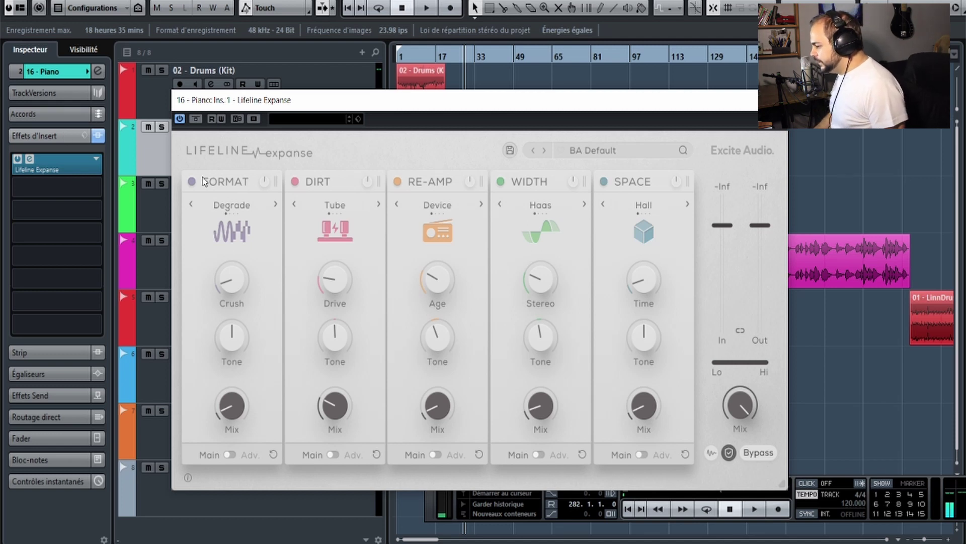
{"action": "left_click", "coordinate": [263, 181]}
{"action": "left_click", "coordinate": [470, 181]}
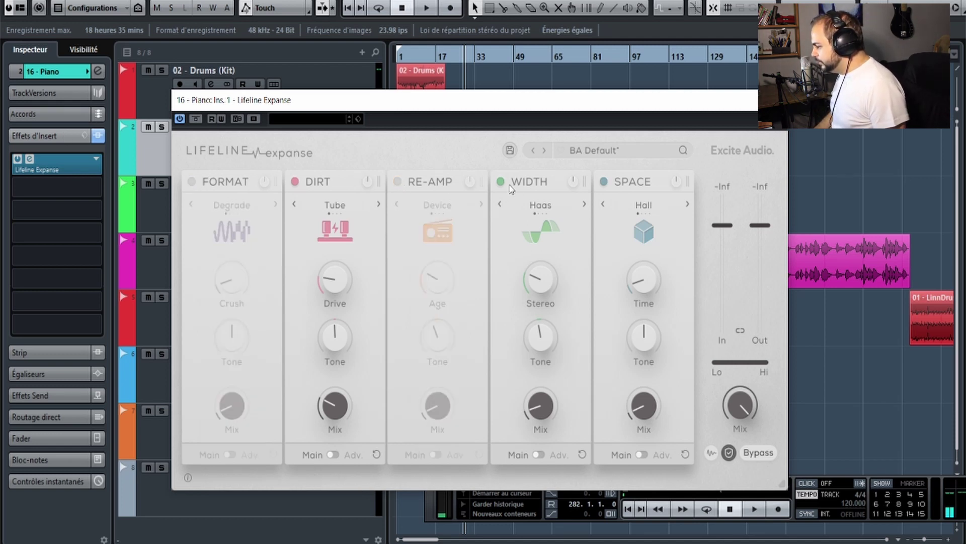
Play the piano and compare it with the plugin bypassed and active, and stop playback.
{"action": "key", "text": "space"}
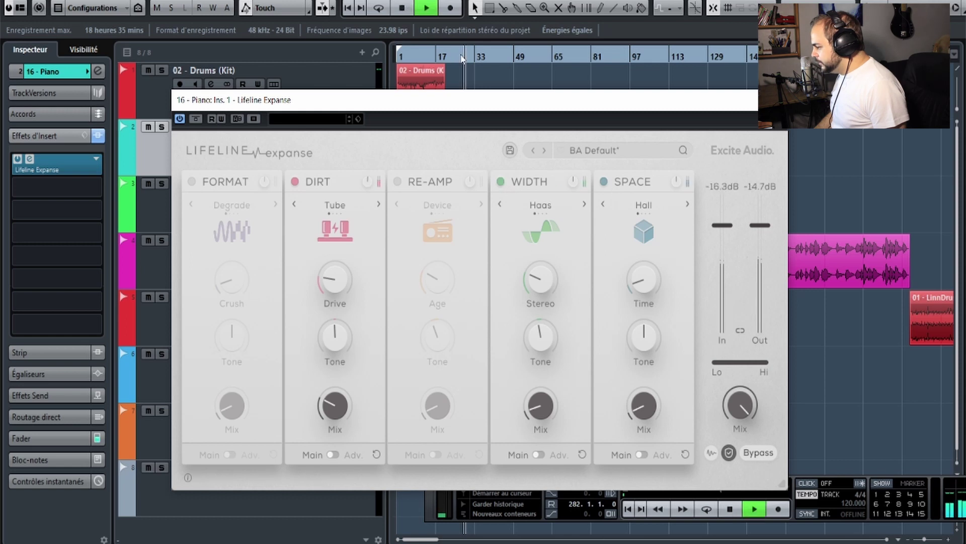
{"action": "left_click", "coordinate": [195, 119]}
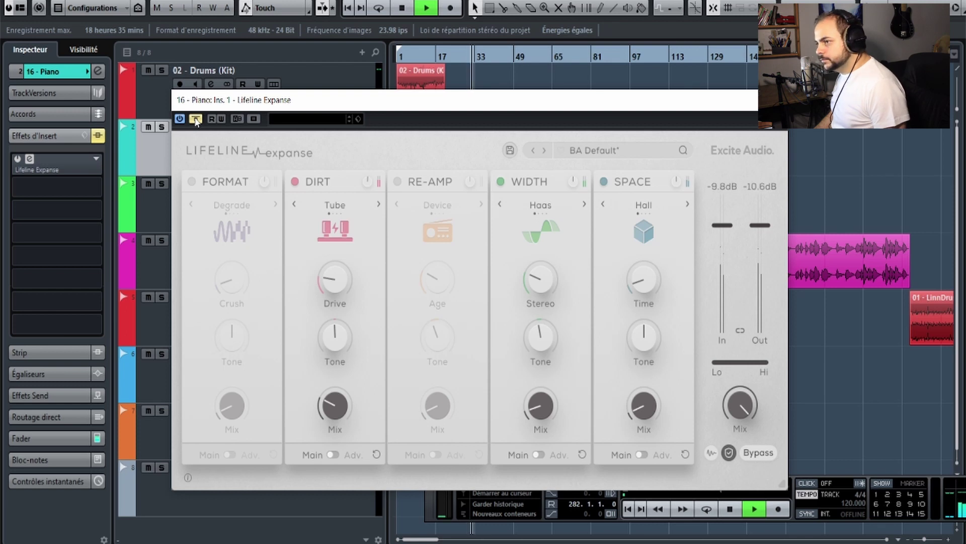
{"action": "left_click", "coordinate": [195, 119]}
{"action": "key", "text": "space"}
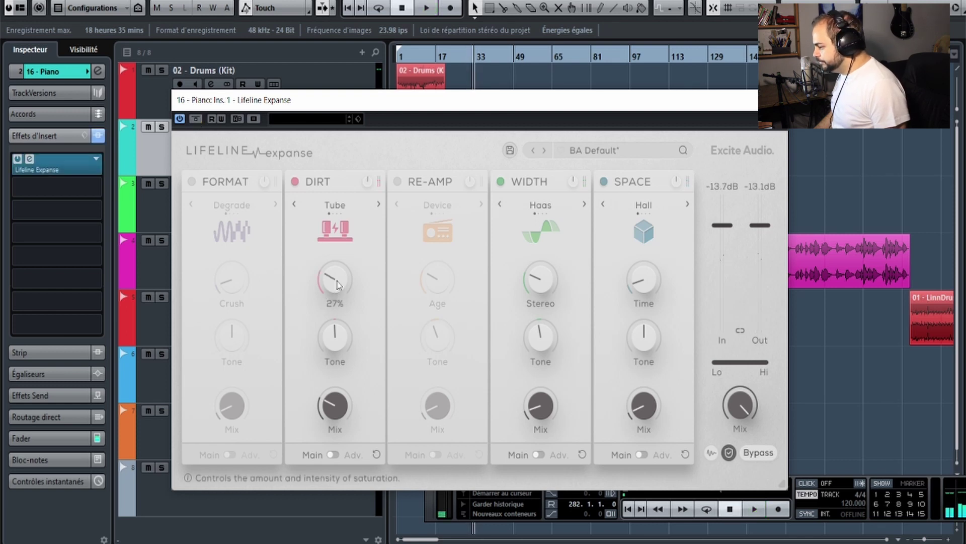
Play the piano while varying DIRT's Tube Drive between about 29% and 48% and raising its Mix, and finish by turning WIDTH off.
{"action": "key", "text": "space"}
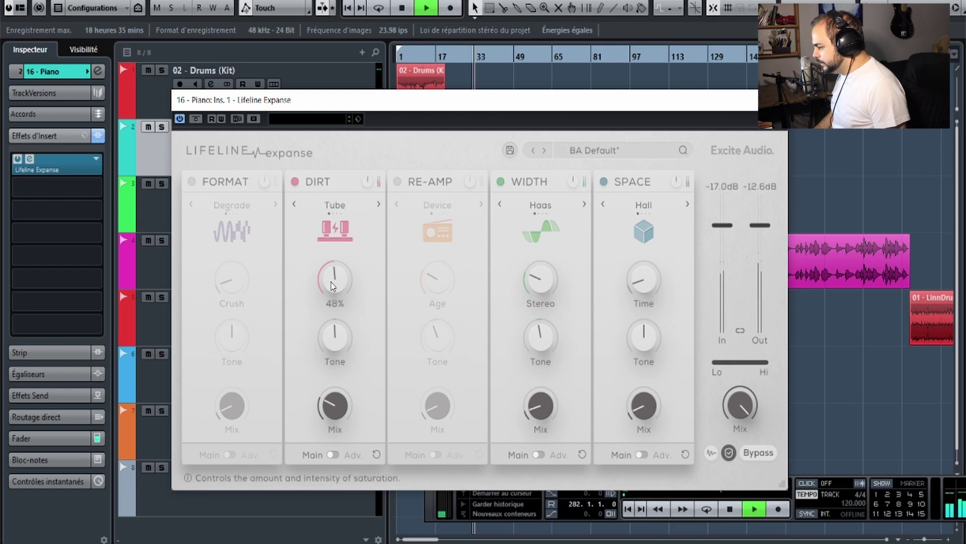
{"action": "left_click_drag", "start_coordinate": [336, 258], "coordinate": [340, 377]}
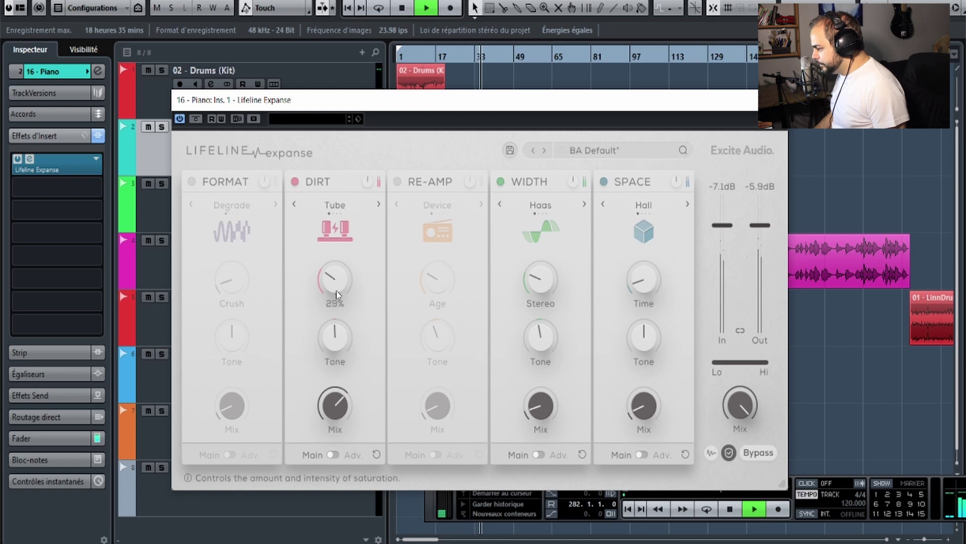
{"action": "key", "text": "space"}
{"action": "left_click", "coordinate": [501, 181]}
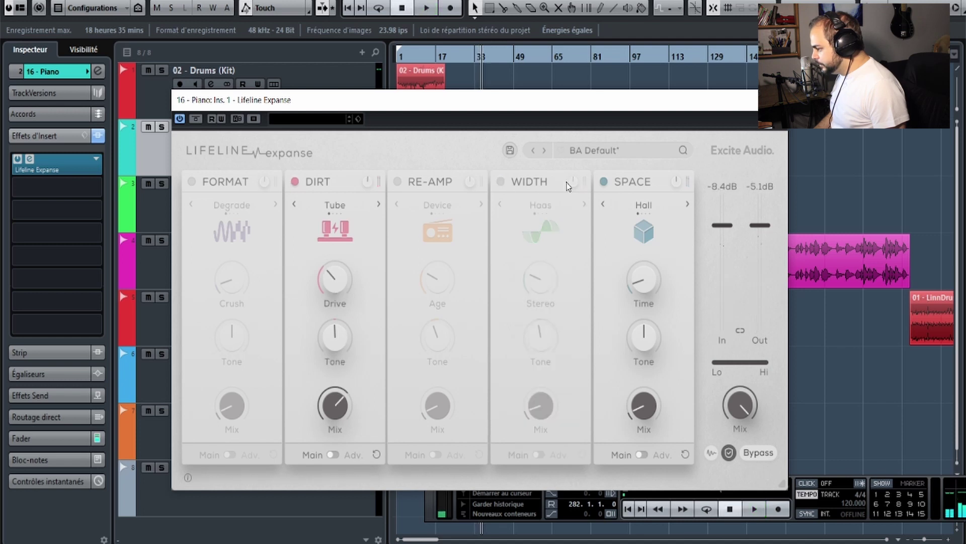
Turn off SPACE, play the piano while comparing DIRT off and on, and stop playback.
{"action": "left_click", "coordinate": [603, 181]}
{"action": "key", "text": "space"}
{"action": "left_click", "coordinate": [295, 182]}
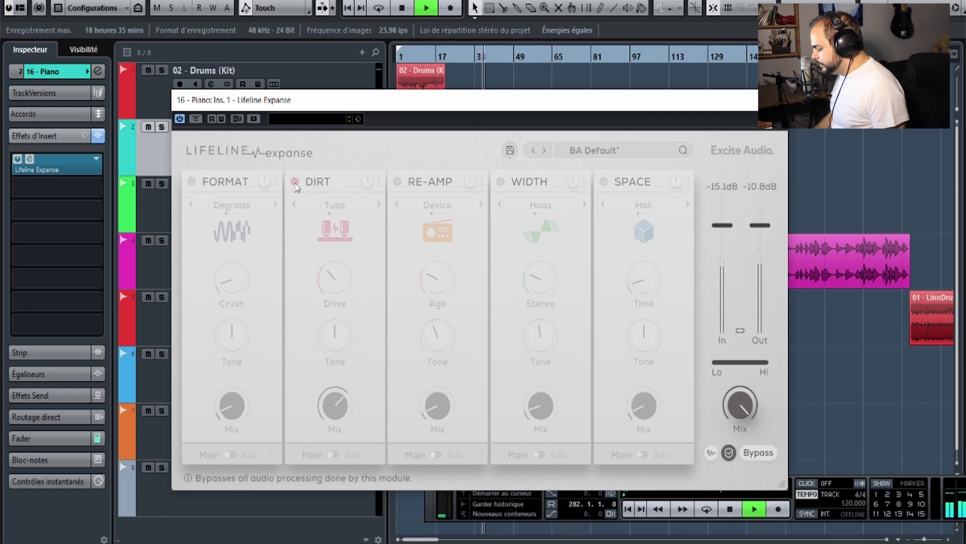
{"action": "left_click", "coordinate": [295, 183]}
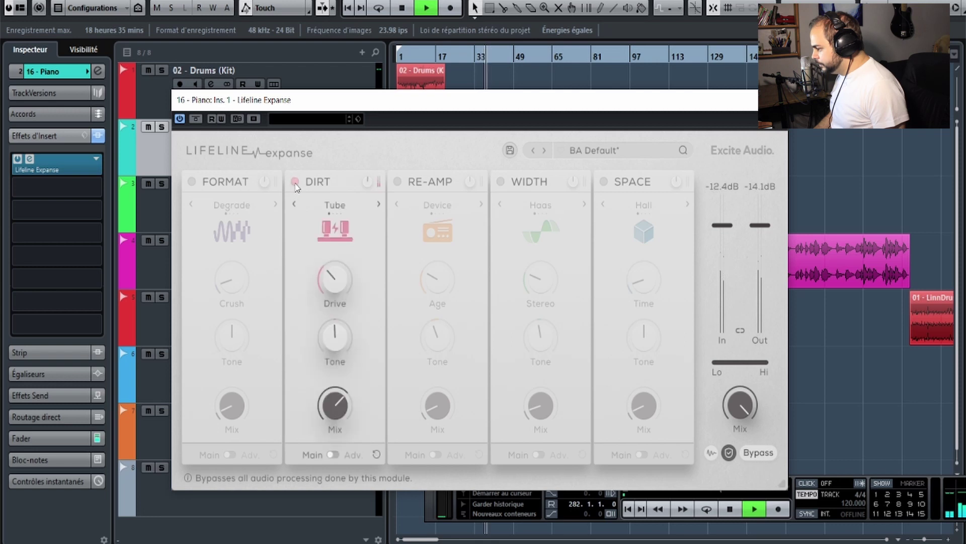
{"action": "left_click", "coordinate": [295, 184]}
{"action": "left_click", "coordinate": [295, 183]}
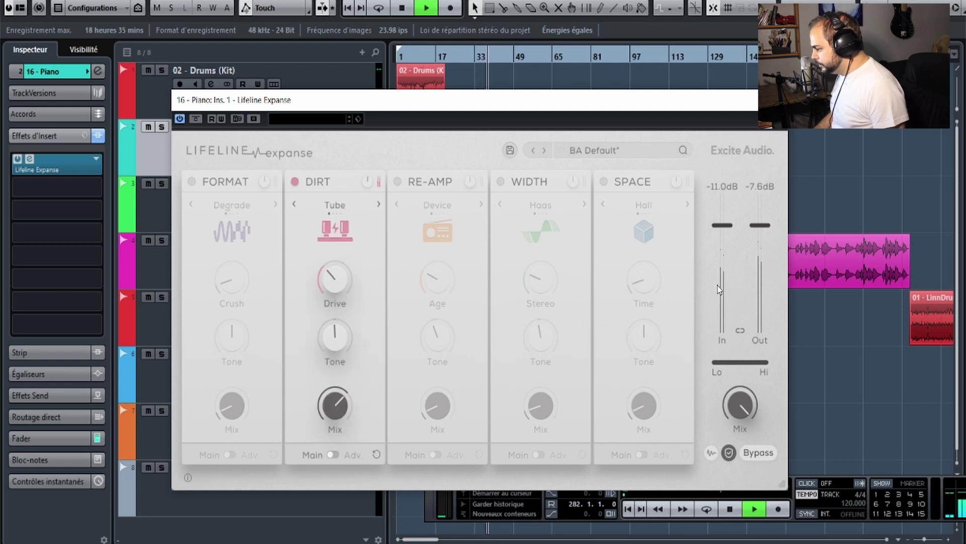
{"action": "key", "text": "space"}
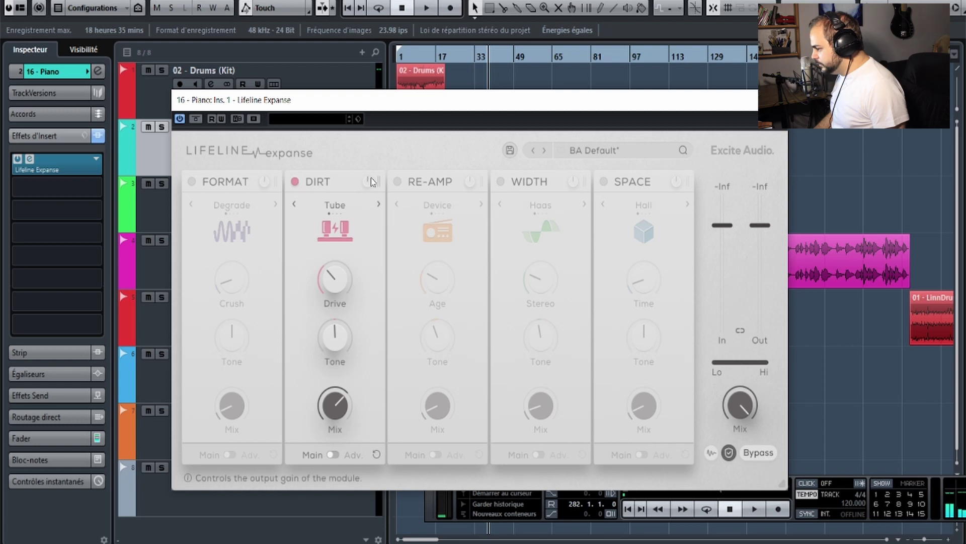
Play the piano again, comparing DIRT off and on while trimming its output gain, and finish stopped with DIRT on.
{"action": "key", "text": "space"}
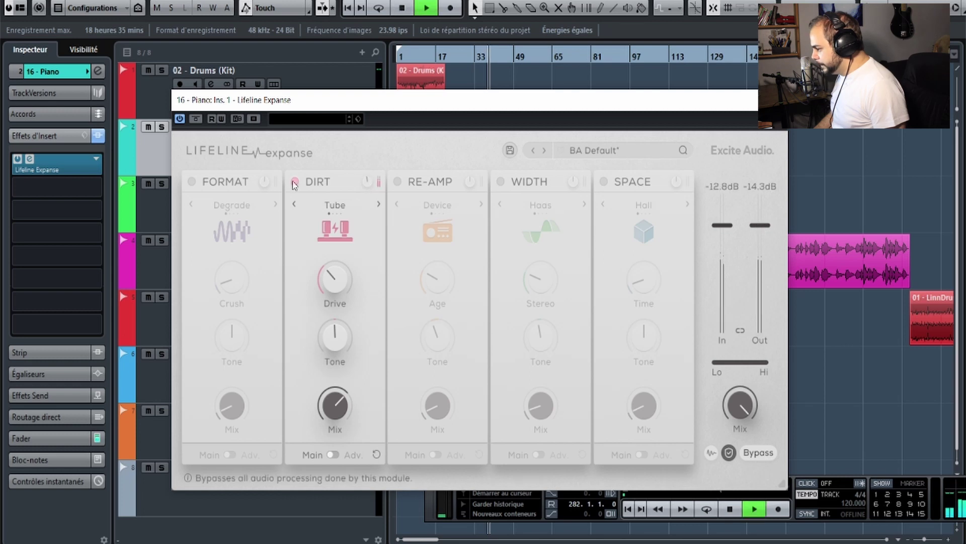
{"action": "left_click", "coordinate": [295, 183]}
{"action": "left_click", "coordinate": [295, 183]}
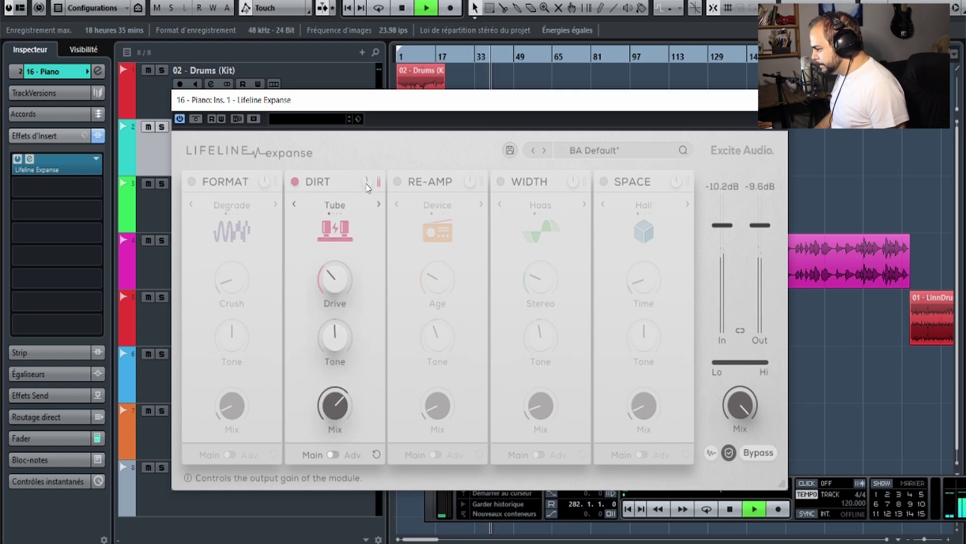
{"action": "left_click", "coordinate": [295, 182]}
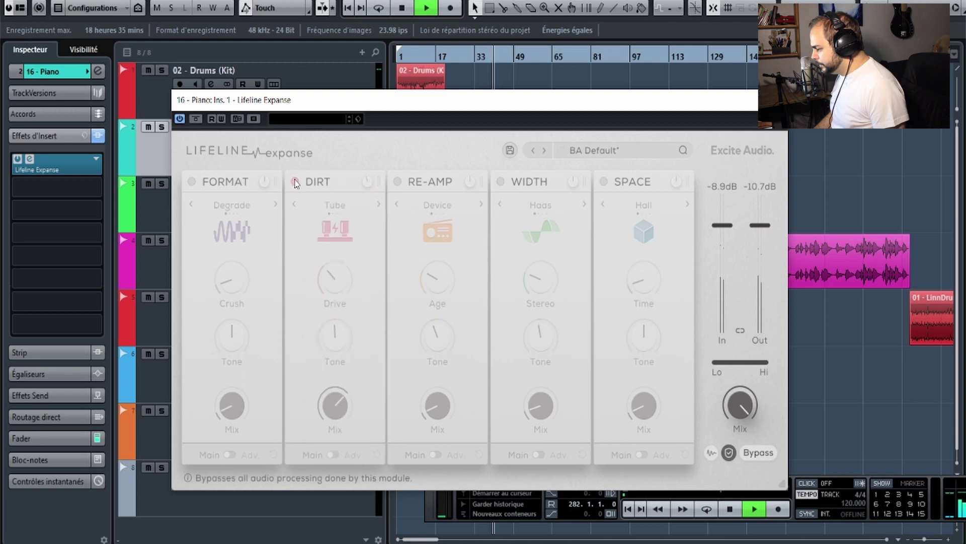
{"action": "left_click", "coordinate": [296, 182]}
{"action": "key", "text": "space"}
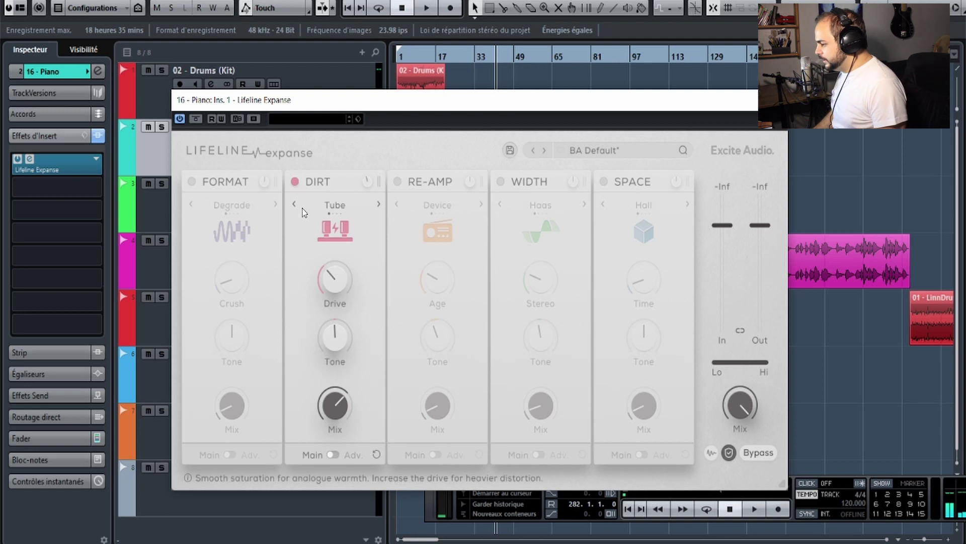
Turn on WIDTH in Haas mode with Mix at maximum, and raise Stereo to maximum while the piano plays.
{"action": "left_click", "coordinate": [397, 182]}
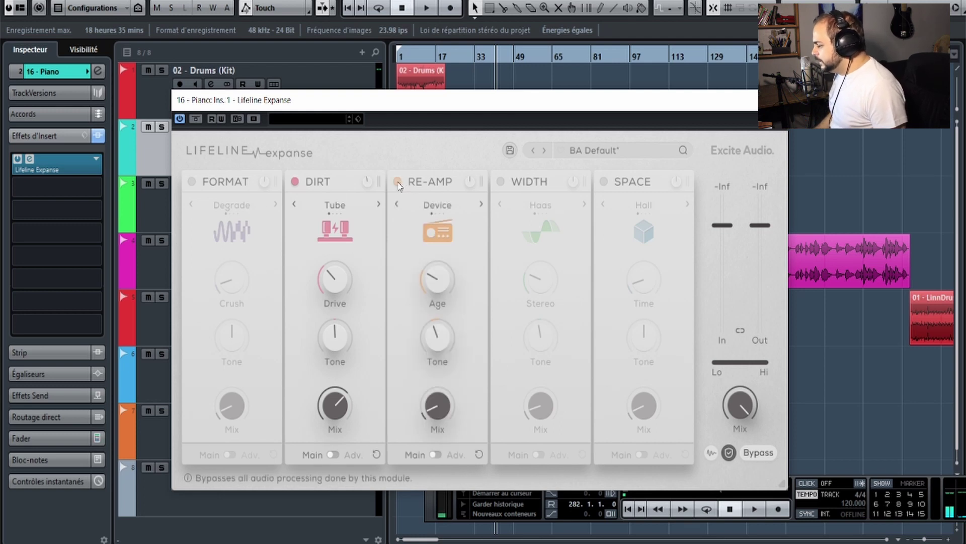
{"action": "left_click", "coordinate": [398, 182]}
{"action": "left_click", "coordinate": [500, 182]}
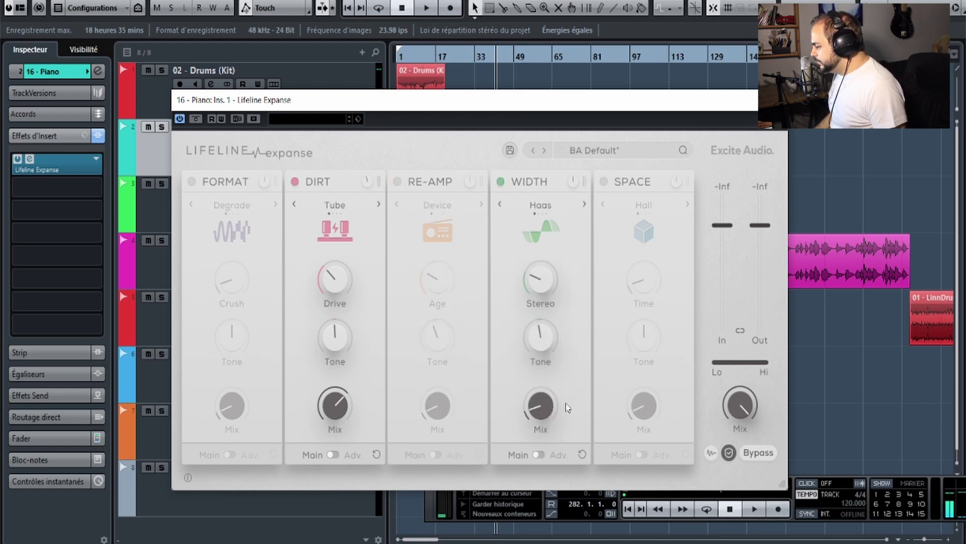
{"action": "left_click_drag", "start_coordinate": [564, 403], "coordinate": [589, 336]}
{"action": "left_click", "coordinate": [538, 454]}
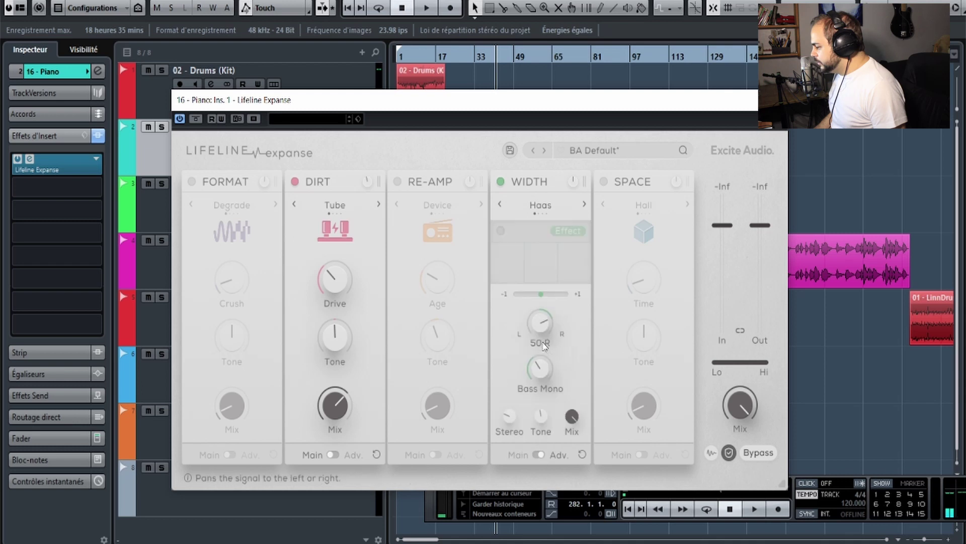
{"action": "left_click", "coordinate": [539, 454]}
{"action": "key", "text": "space"}
{"action": "left_click_drag", "start_coordinate": [540, 280], "coordinate": [572, 182]}
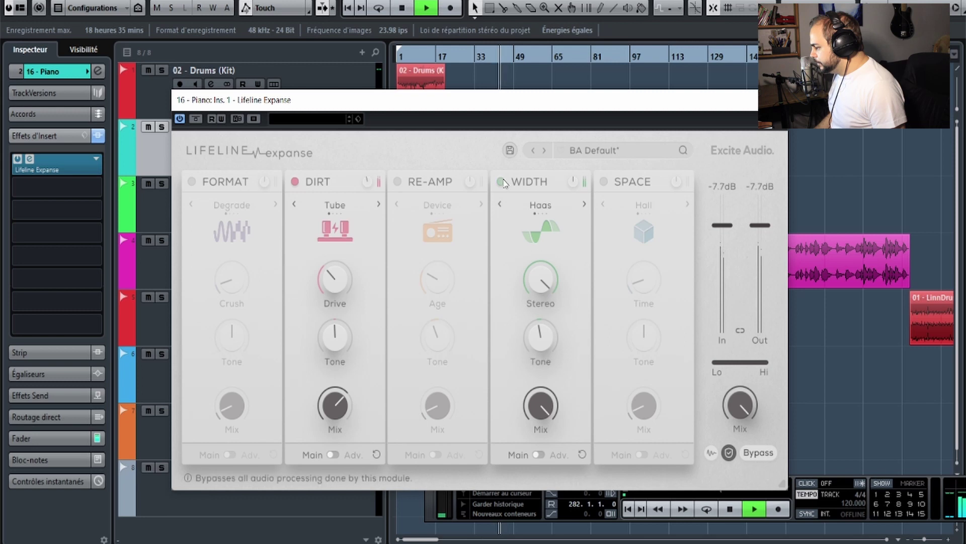
Compare the piano with the Haas widening off and on during playback.
{"action": "left_click", "coordinate": [501, 181]}
{"action": "left_click", "coordinate": [502, 181]}
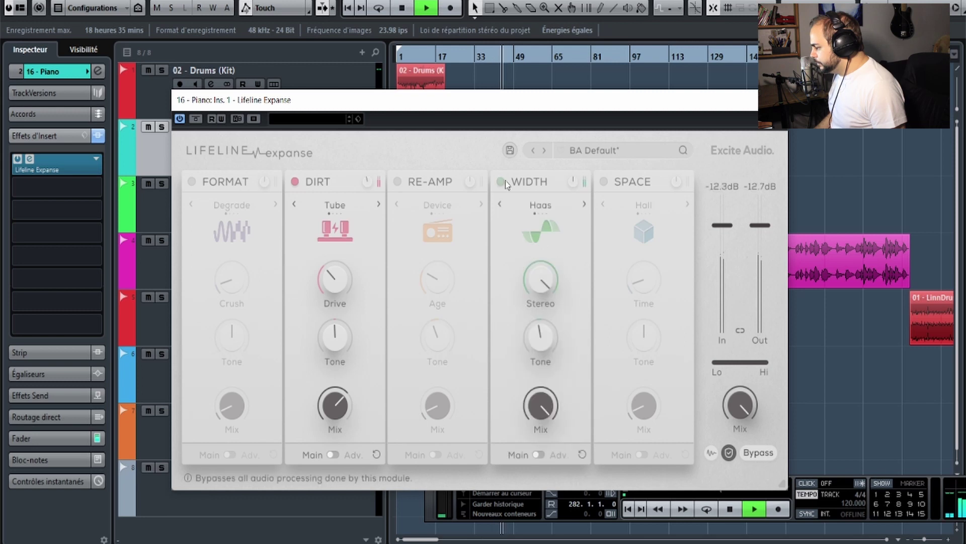
{"action": "left_click", "coordinate": [501, 182]}
{"action": "left_click", "coordinate": [502, 182]}
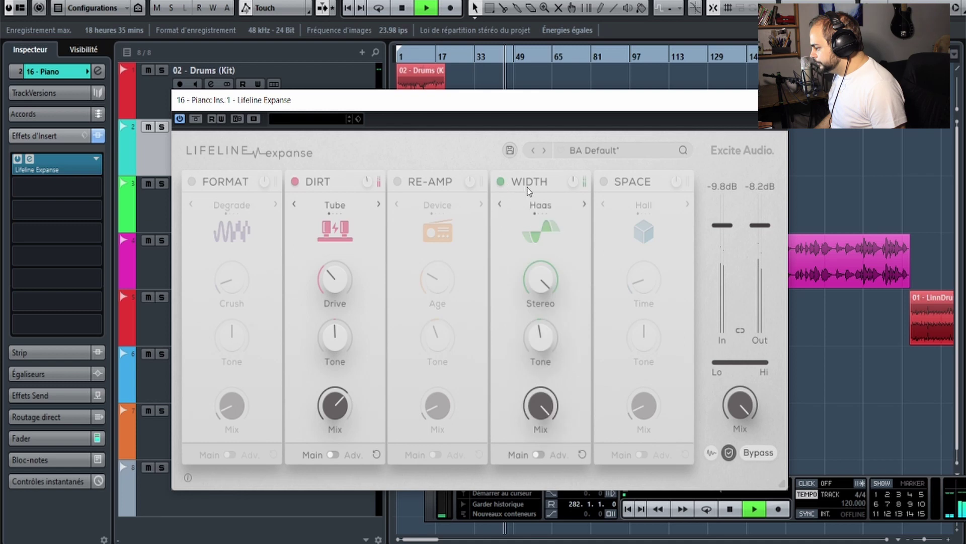
Switch WIDTH through Mid/Side to Detune, reduce Stereo, compare the module off and on, and stop playback.
{"action": "left_click", "coordinate": [584, 205]}
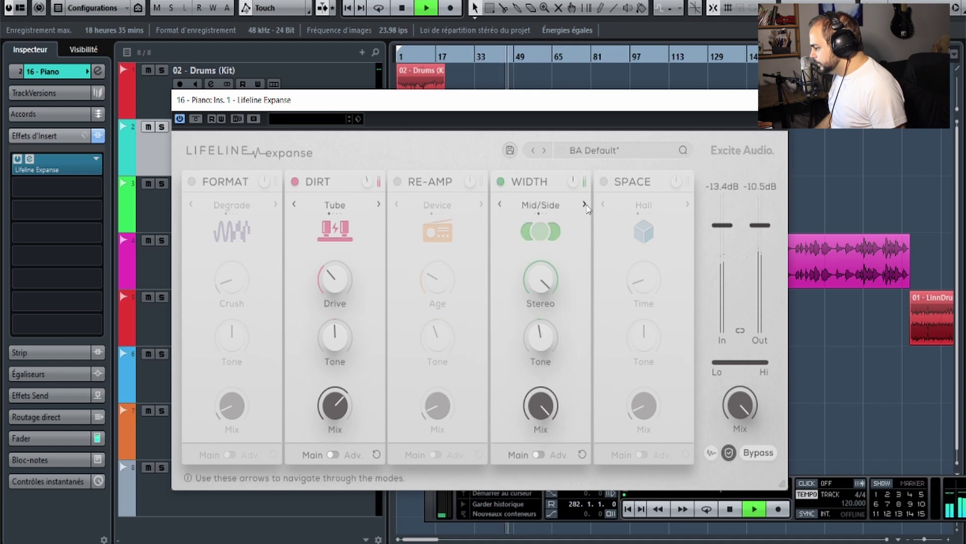
{"action": "left_click", "coordinate": [584, 204]}
{"action": "left_click_drag", "start_coordinate": [546, 391], "coordinate": [546, 415]}
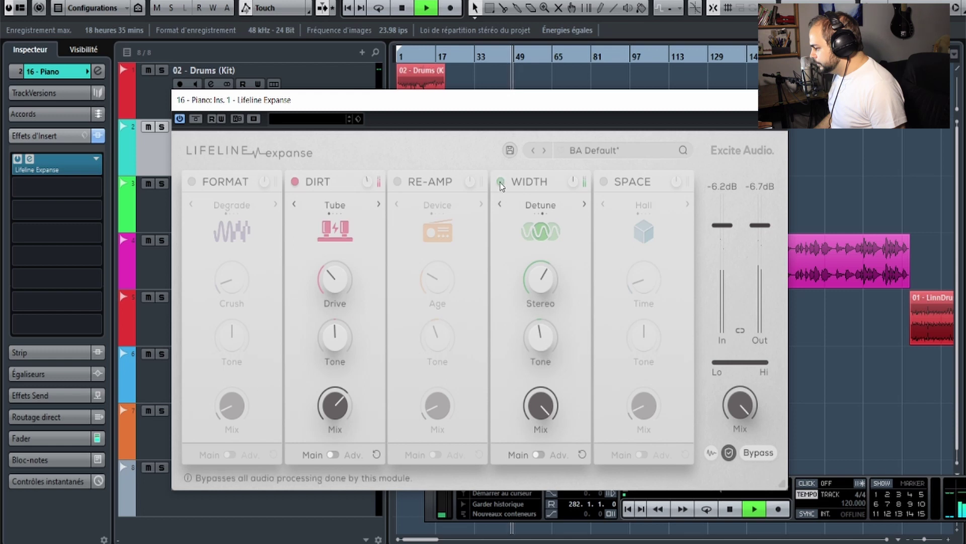
{"action": "left_click", "coordinate": [501, 182]}
{"action": "left_click", "coordinate": [501, 182]}
{"action": "key", "text": "space"}
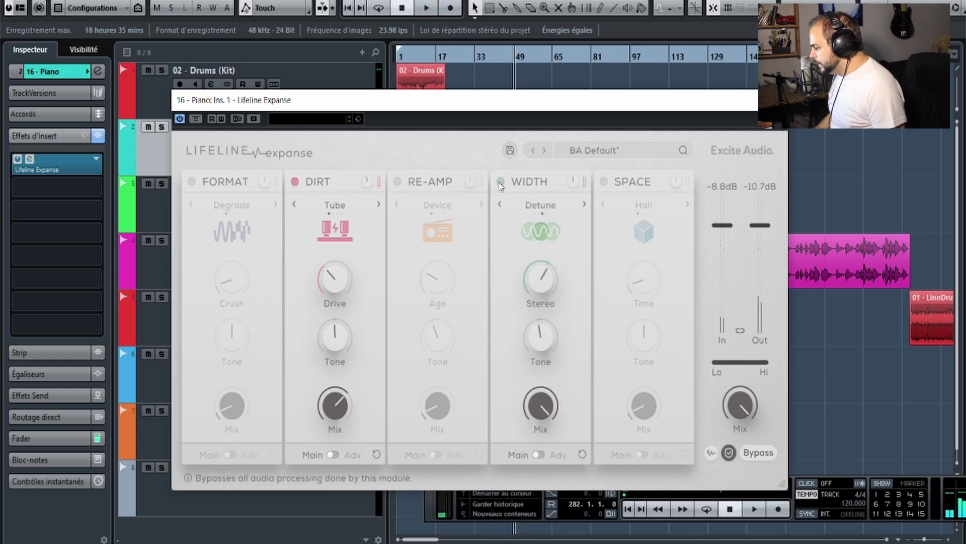
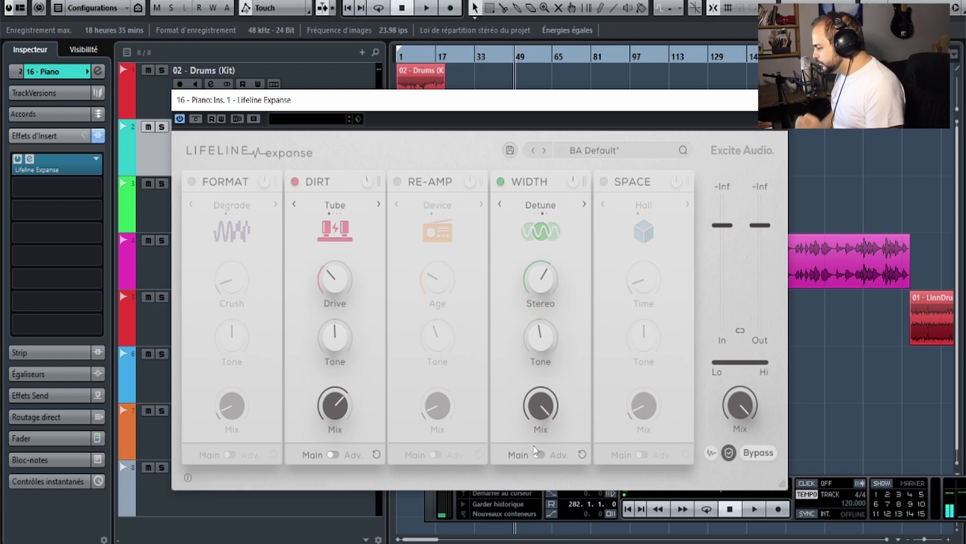
In WIDTH's advanced view, apply multiband Effect control with the low and high bands reduced and the mid band raised, auditioning the piano.
{"action": "left_click", "coordinate": [538, 455]}
{"action": "key", "text": "space"}
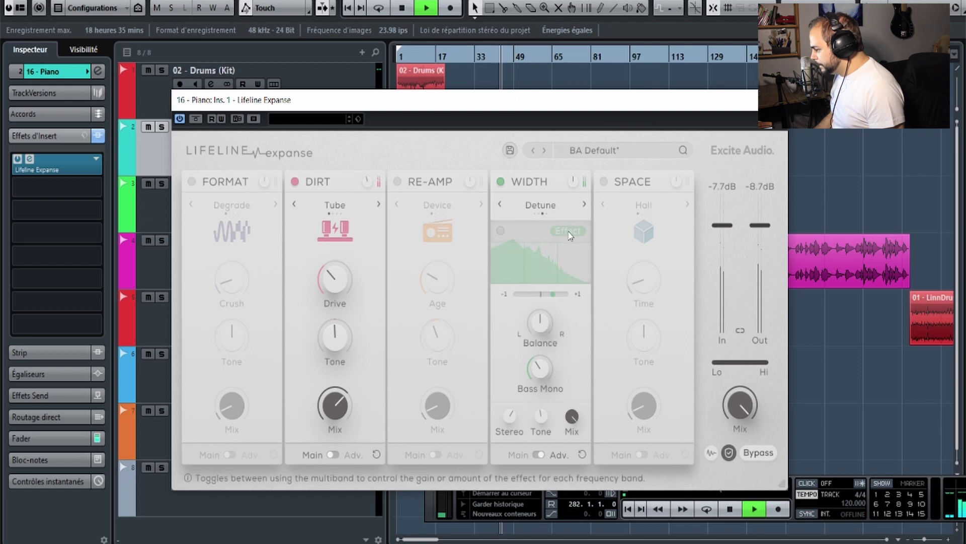
{"action": "left_click", "coordinate": [567, 231]}
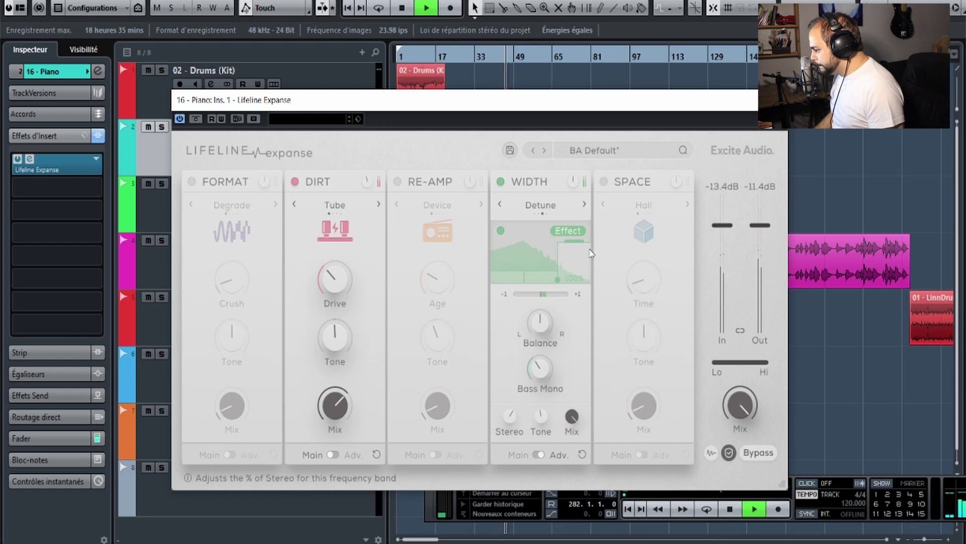
{"action": "key", "text": "space"}
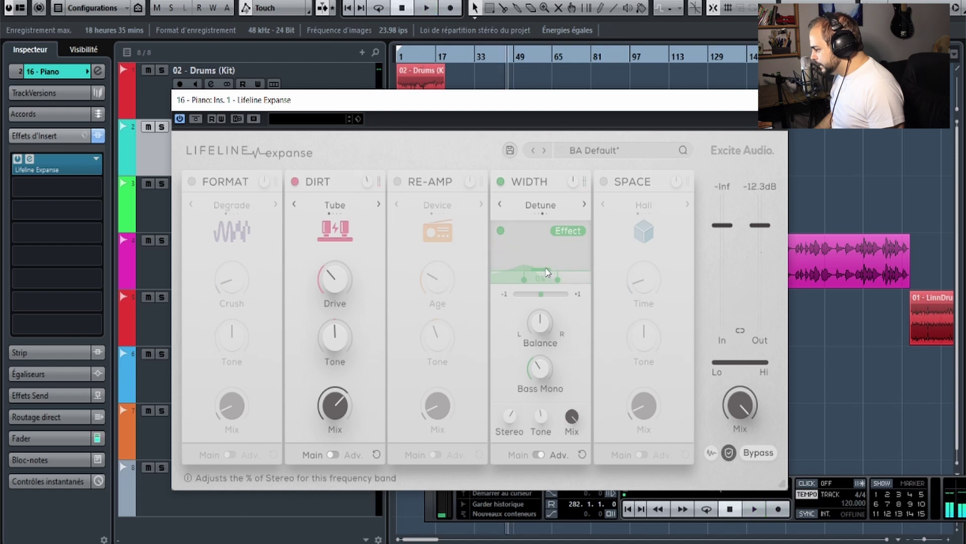
{"action": "left_click", "coordinate": [482, 60]}
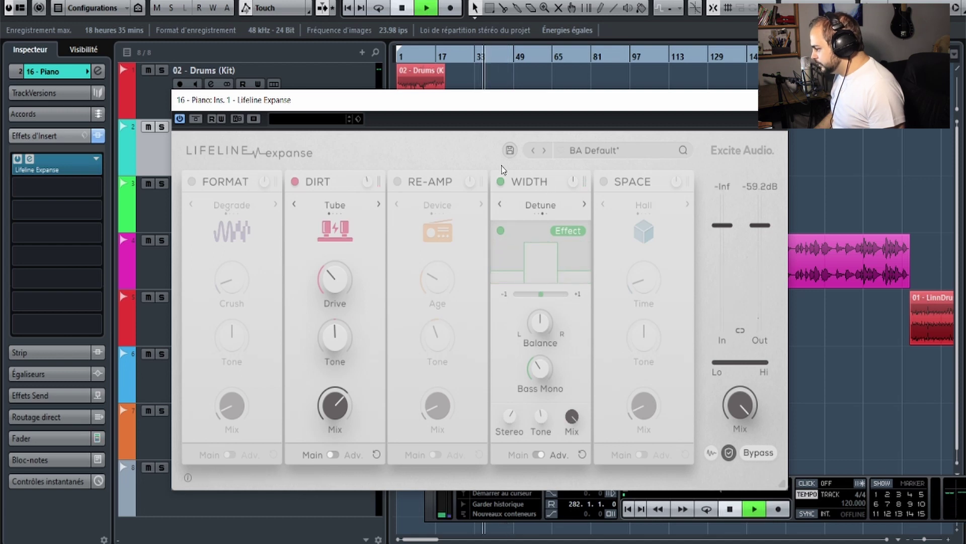
{"action": "key", "text": "space"}
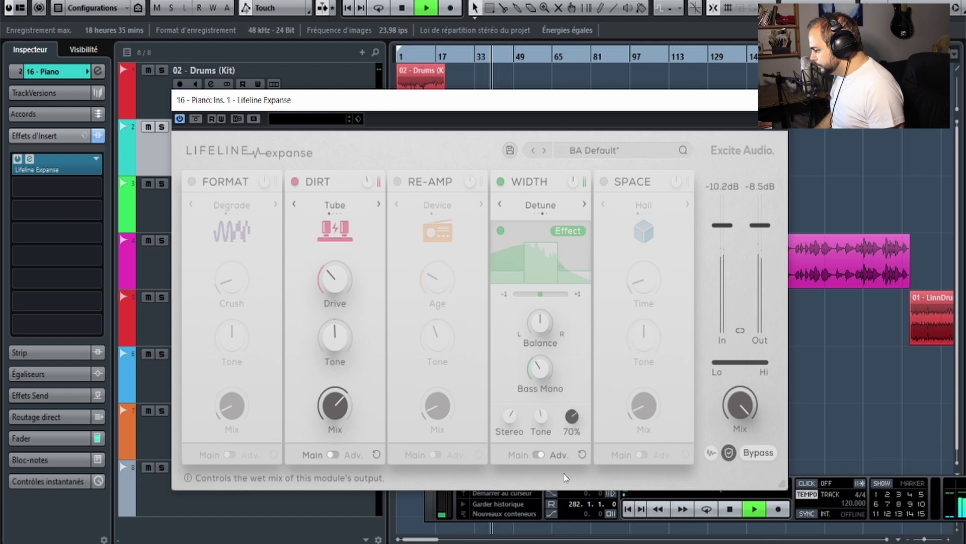
{"action": "key", "text": "space"}
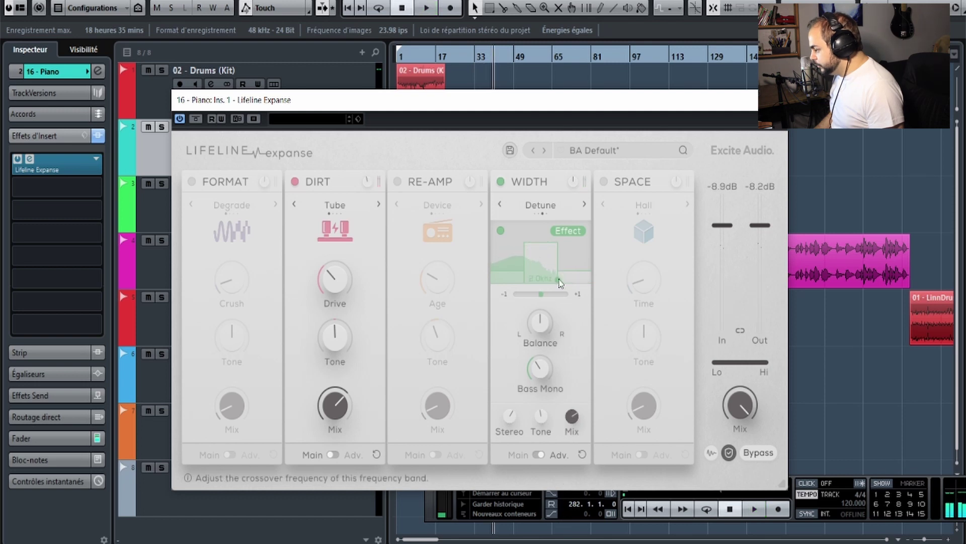
Lower WIDTH's upper crossover frequency, raise Stereo, and compare the module off and on with the piano playing.
{"action": "mouse_move", "coordinate": [557, 276]}
{"action": "left_mouse_down"}
{"action": "mouse_move", "coordinate": [546, 282]}
{"action": "mouse_move", "coordinate": [563, 283]}
{"action": "left_mouse_up"}
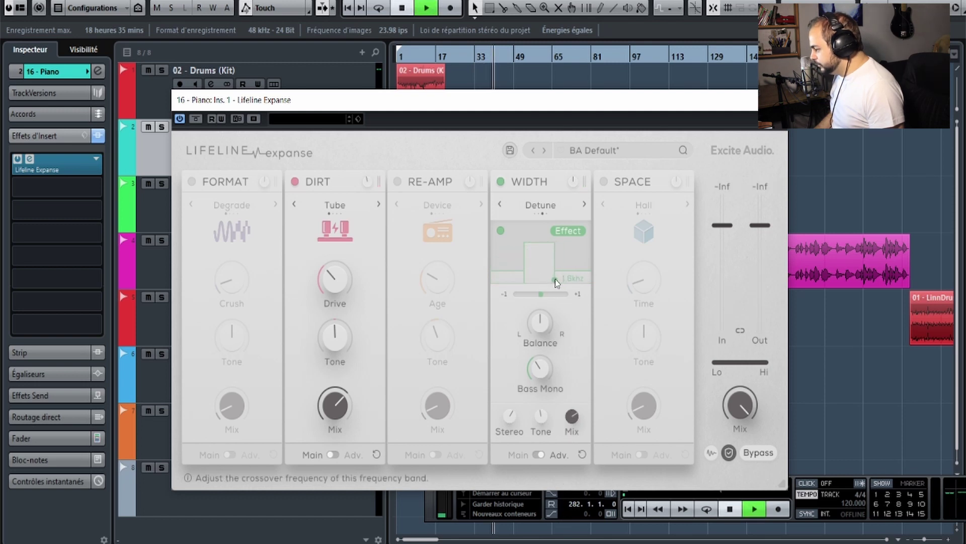
{"action": "key", "text": "space"}
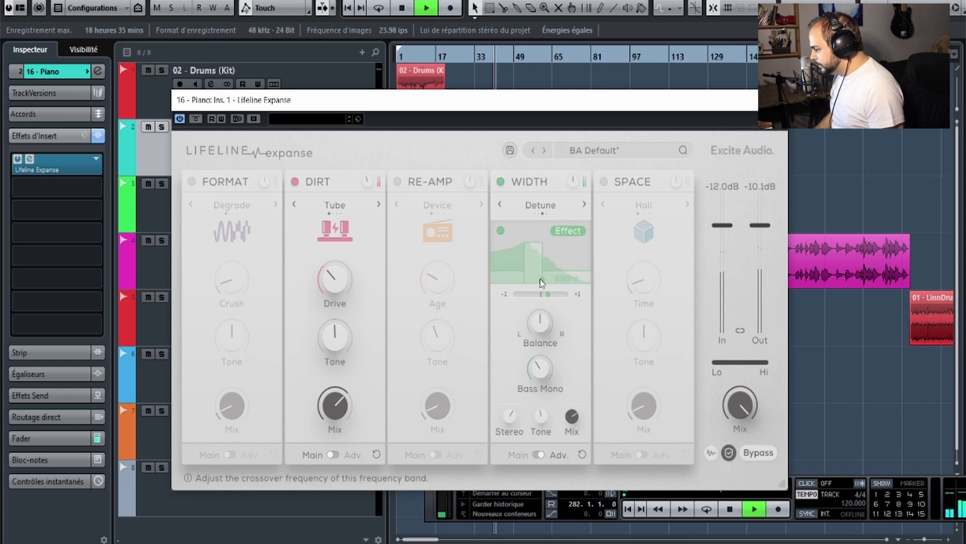
{"action": "mouse_move", "coordinate": [511, 416]}
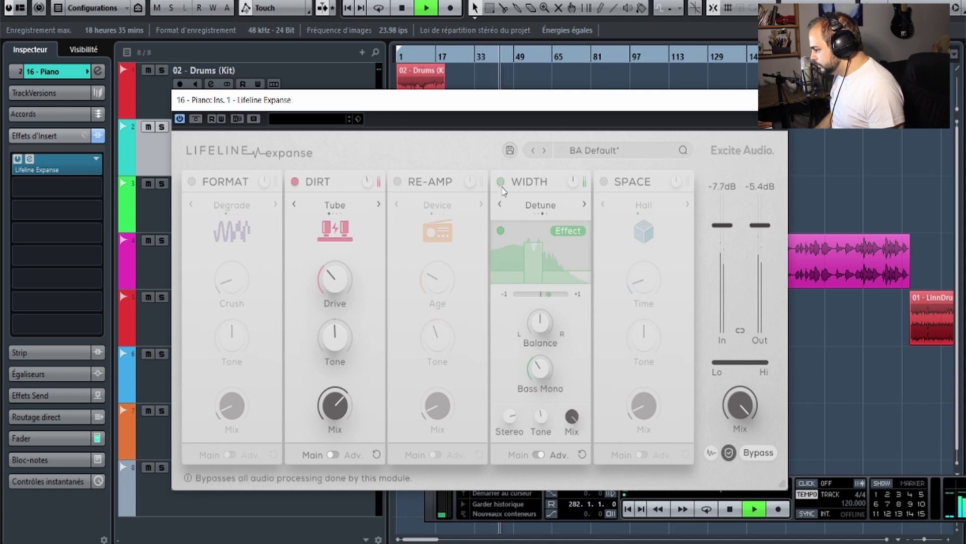
{"action": "left_click", "coordinate": [501, 183]}
{"action": "left_click", "coordinate": [500, 183]}
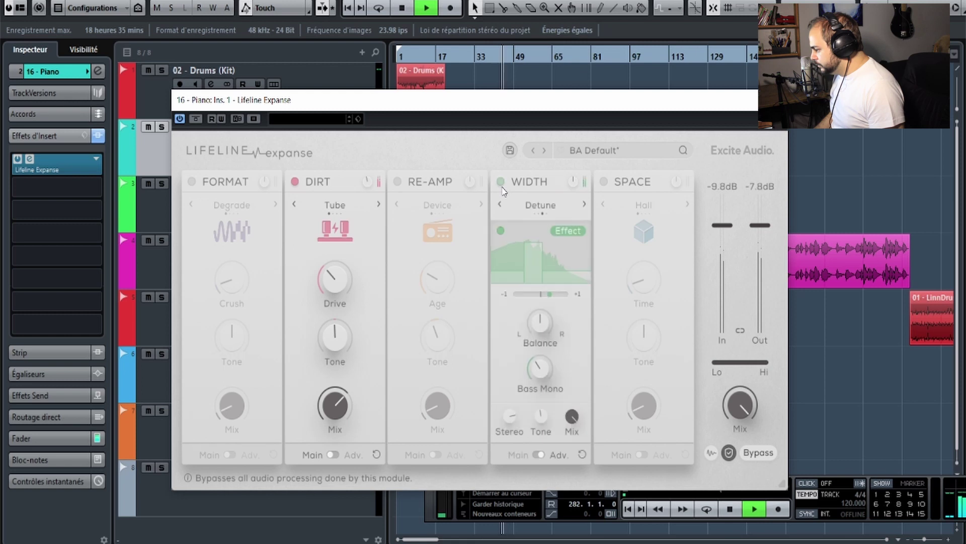
{"action": "key", "text": "space"}
Turn WIDTH off and SPACE on in Hall mode, raise its Mix, and set Time to 4.28 s and Tone to -33% while auditioning the piano.
{"action": "left_click", "coordinate": [501, 182]}
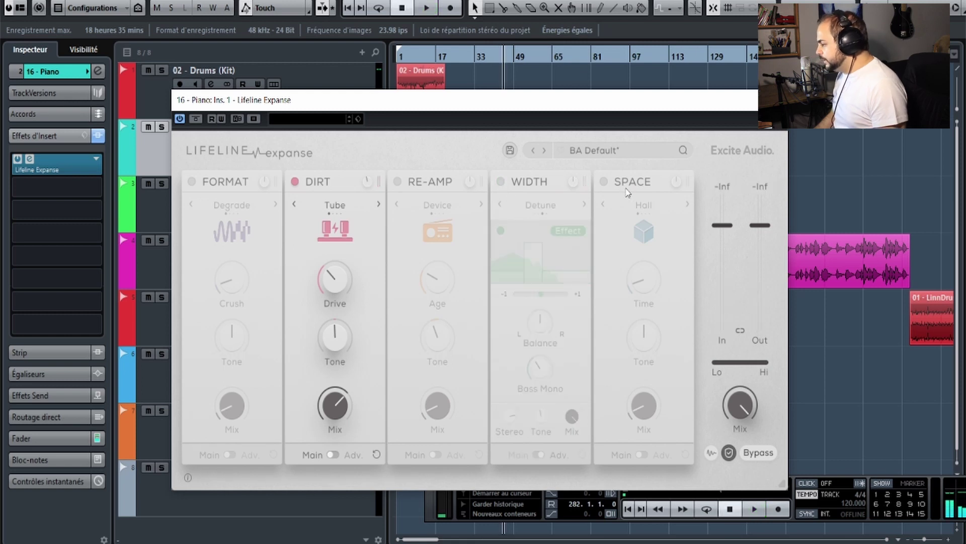
{"action": "left_click", "coordinate": [604, 182]}
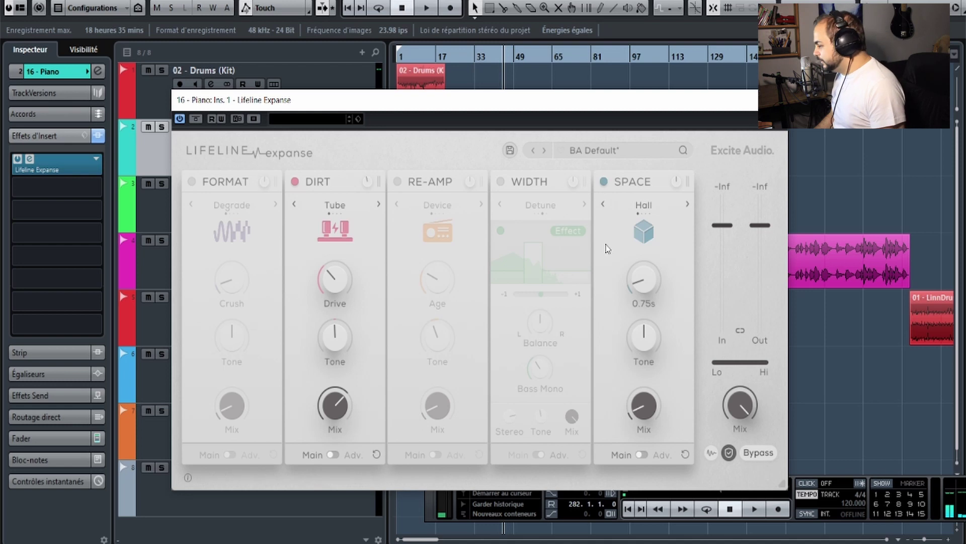
{"action": "key", "text": "space"}
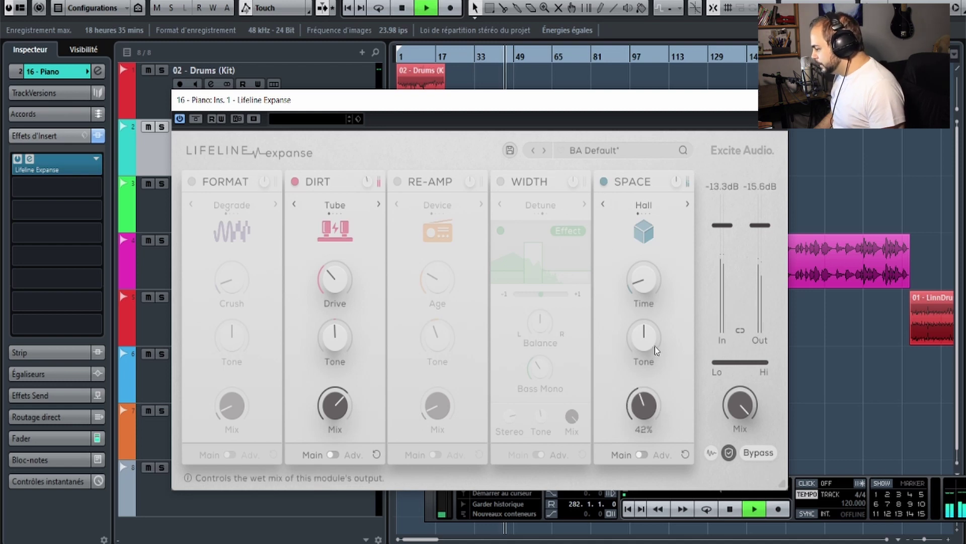
{"action": "left_click_drag", "start_coordinate": [644, 280], "coordinate": [654, 227]}
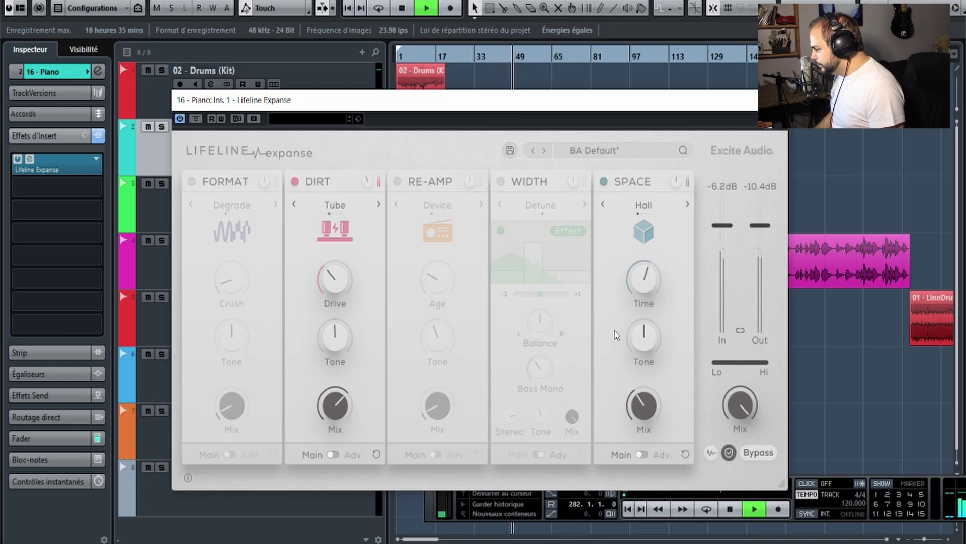
{"action": "left_click_drag", "start_coordinate": [643, 338], "coordinate": [643, 355]}
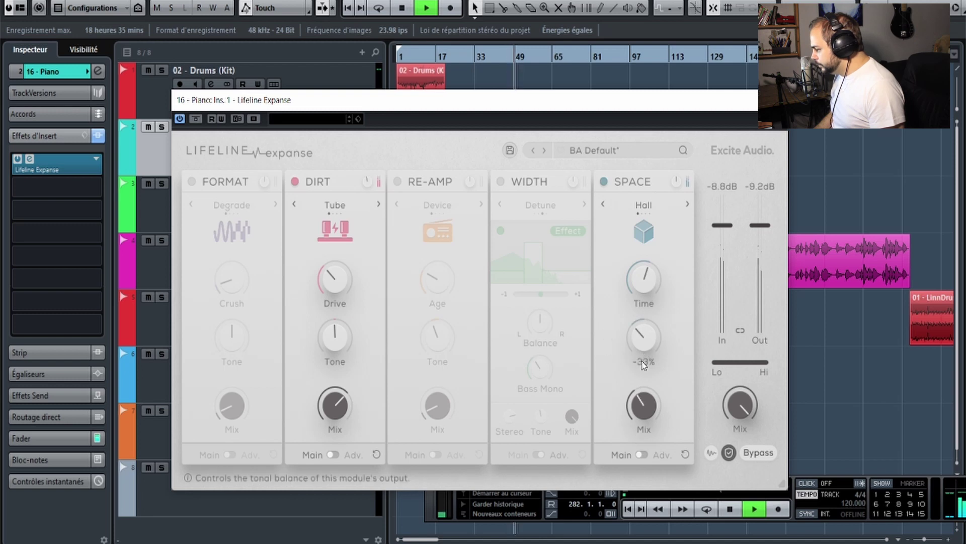
{"action": "key", "text": "space"}
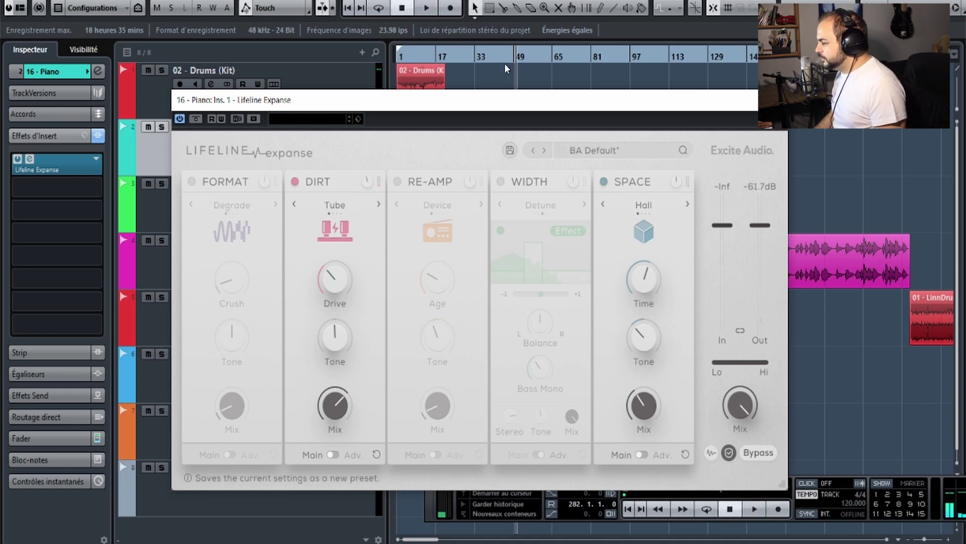
{"action": "left_click", "coordinate": [501, 55]}
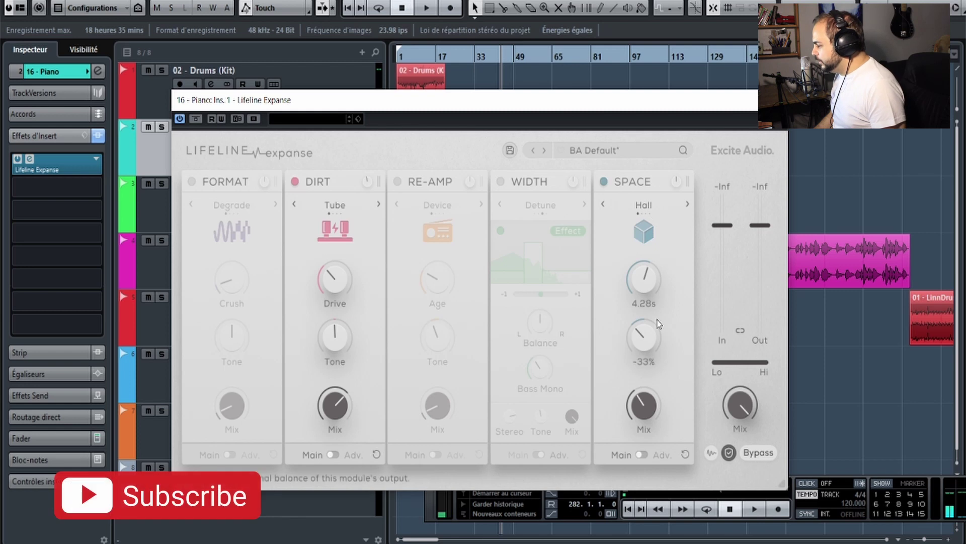
Lower SPACE's Mix while auditioning the piano, and stop playback.
{"action": "key", "text": "space"}
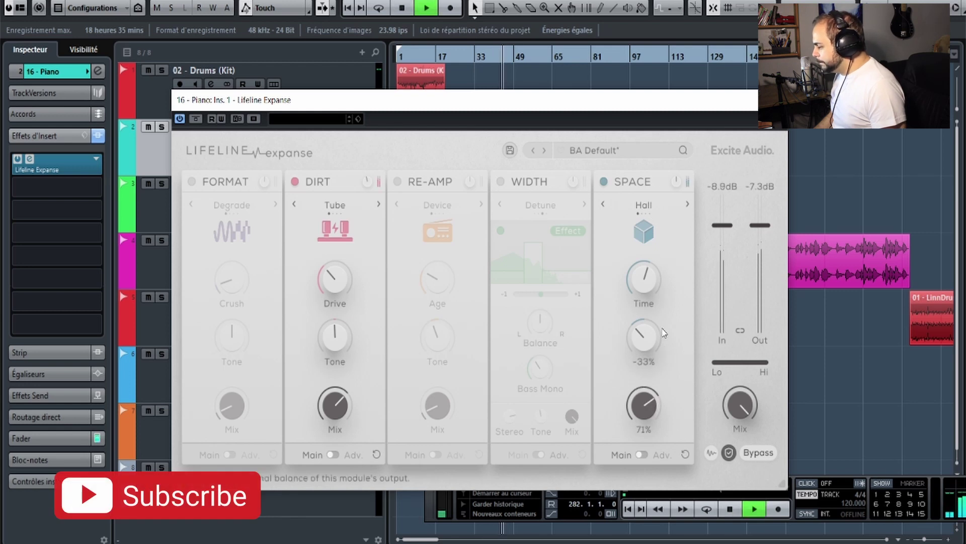
{"action": "left_click_drag", "start_coordinate": [645, 405], "coordinate": [645, 473]}
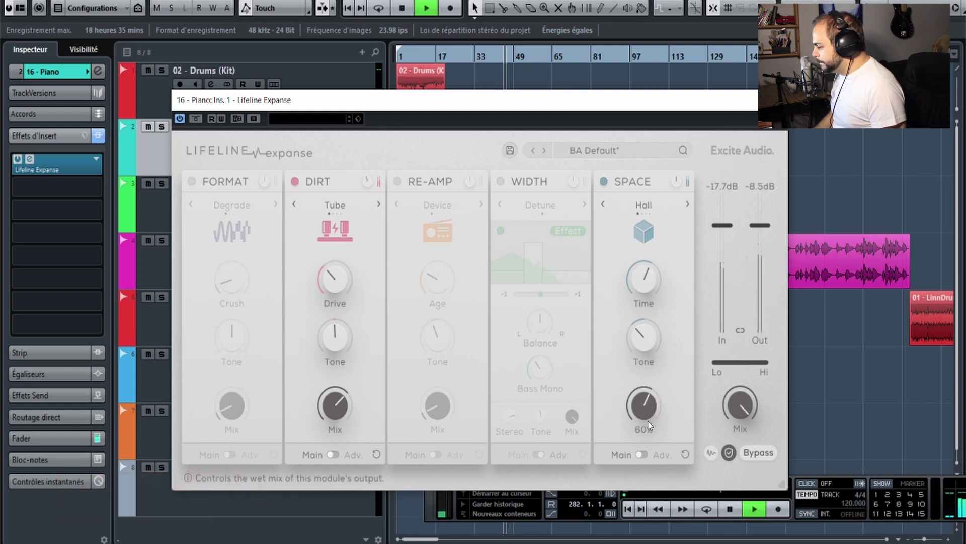
{"action": "key", "text": "space"}
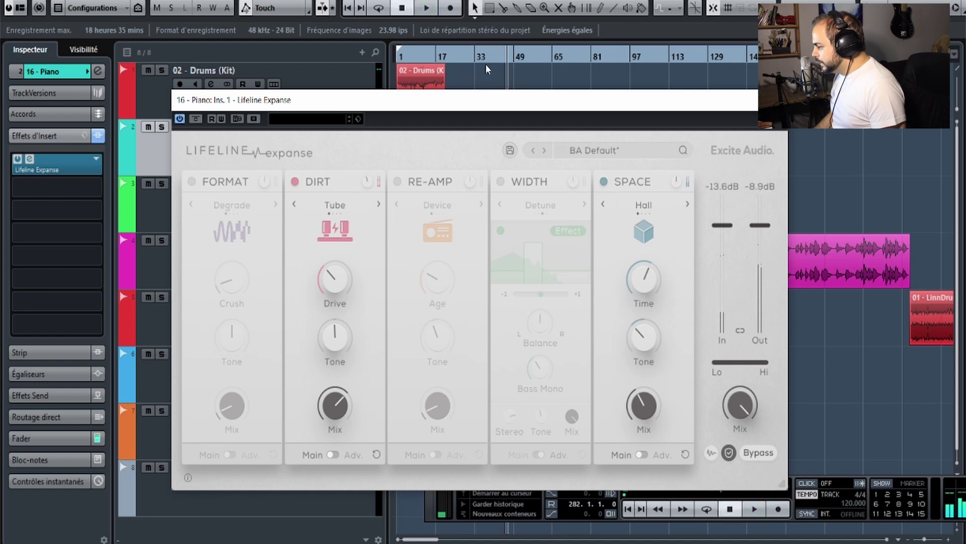
Replay the piano from about bar 37 with a shorter SPACE Time, turn WIDTH on and set SPACE's Mix to 19%.
{"action": "left_click", "coordinate": [488, 56]}
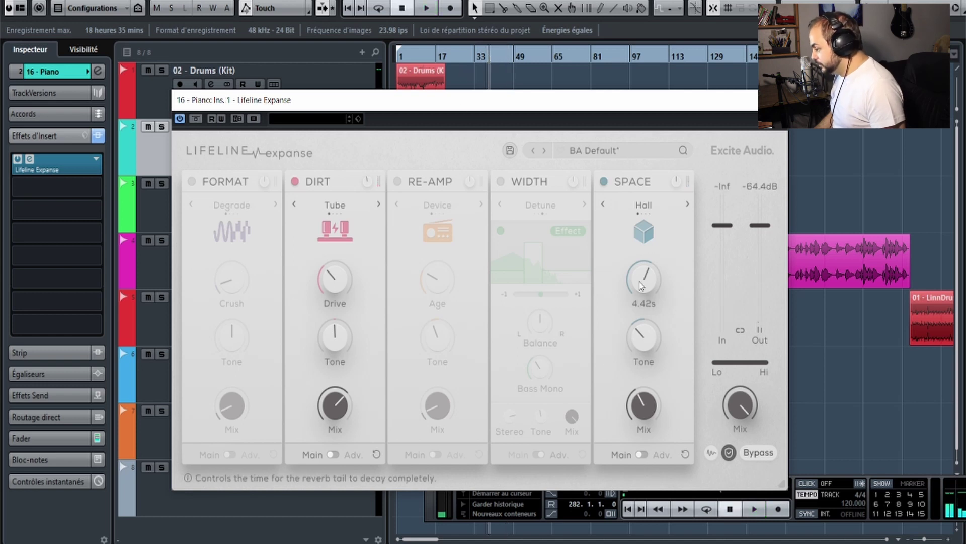
{"action": "key", "text": "space"}
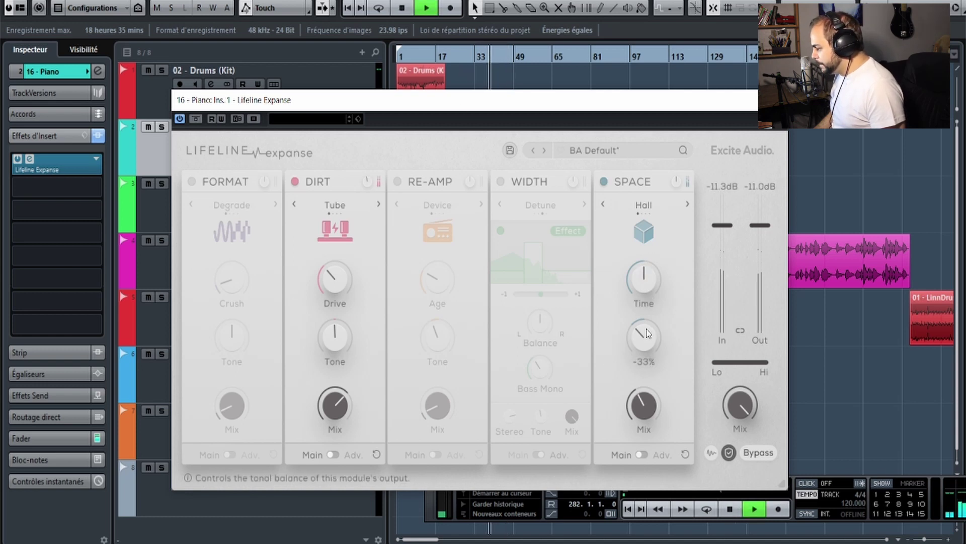
{"action": "left_click", "coordinate": [500, 182]}
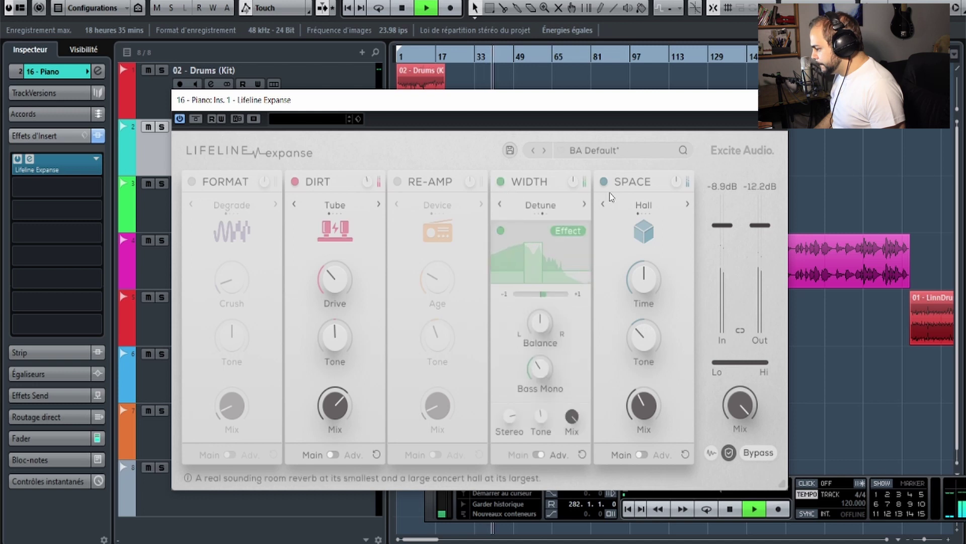
{"action": "left_click_drag", "start_coordinate": [644, 405], "coordinate": [649, 455]}
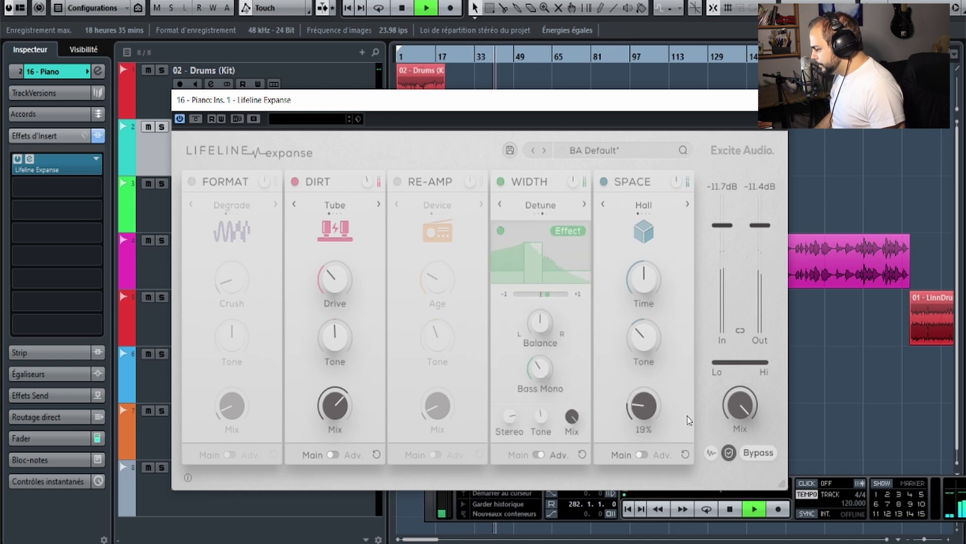
Compare the whole plugin bypassed and active on the piano, playing from about bar 33, and leave the effect active.
{"action": "left_click", "coordinate": [473, 59]}
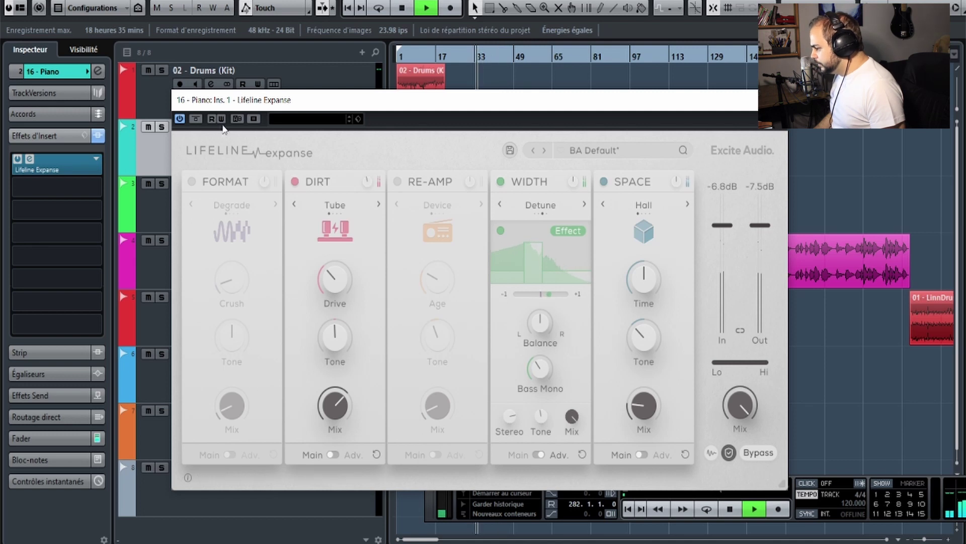
{"action": "key", "text": "space"}
{"action": "left_click", "coordinate": [196, 119]}
{"action": "key", "text": "space"}
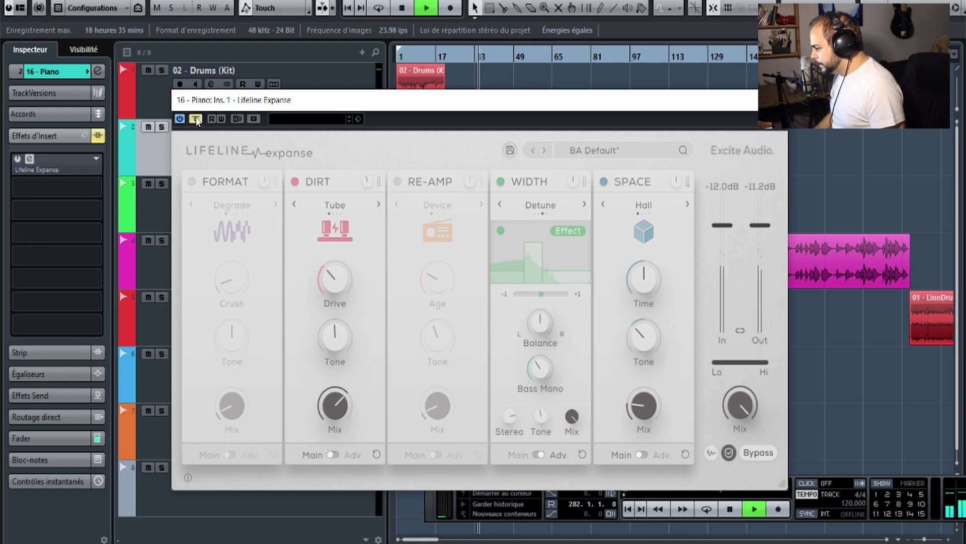
{"action": "left_click", "coordinate": [196, 119]}
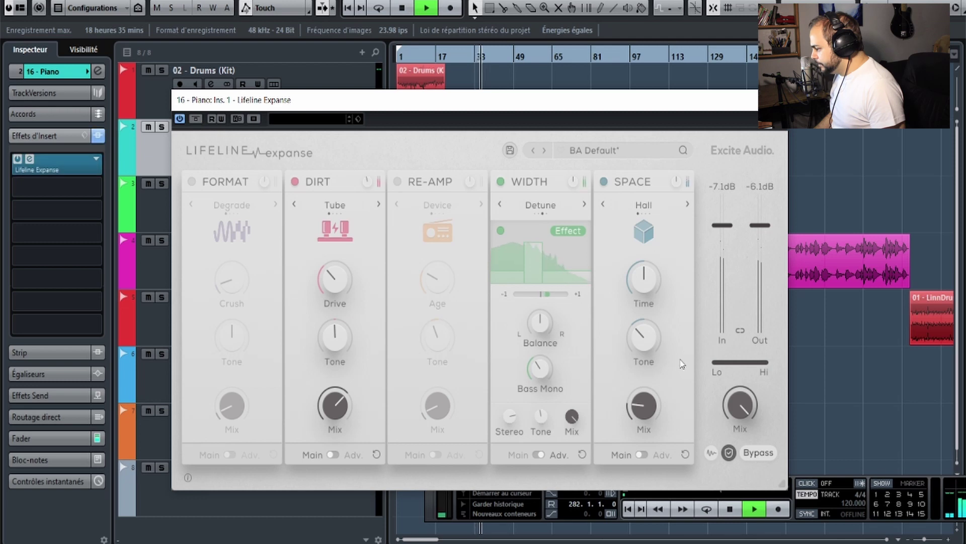
{"action": "left_click", "coordinate": [196, 121]}
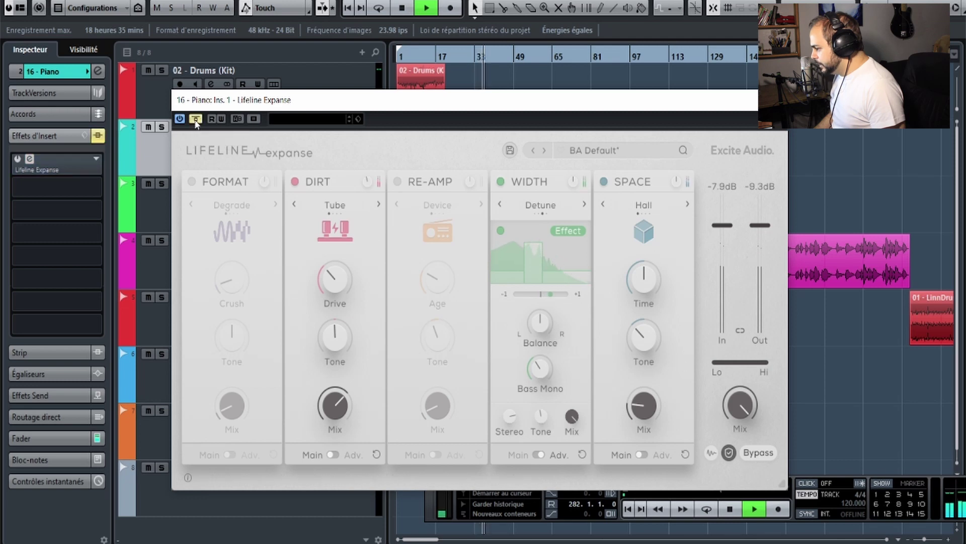
{"action": "left_click", "coordinate": [196, 122]}
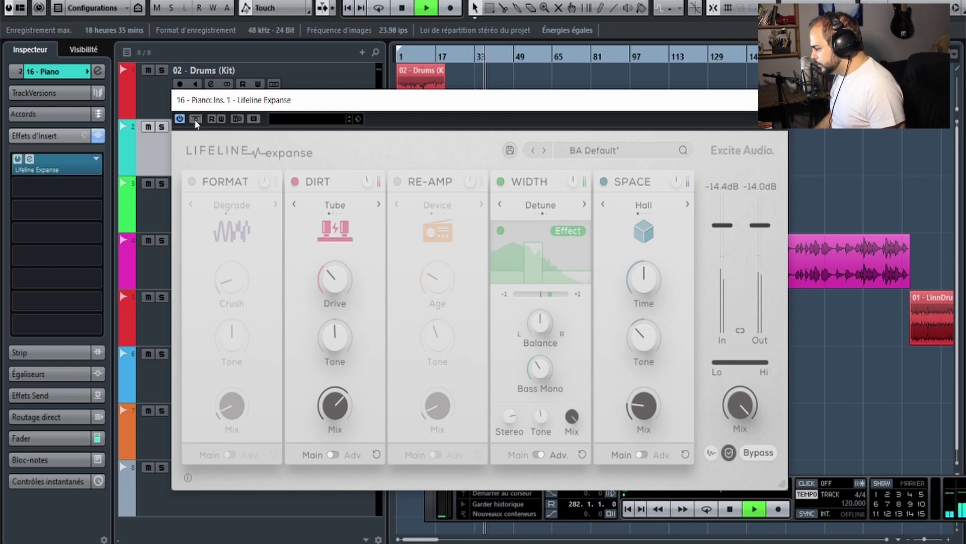
{"action": "key", "text": "space"}
{"action": "left_click", "coordinate": [195, 122]}
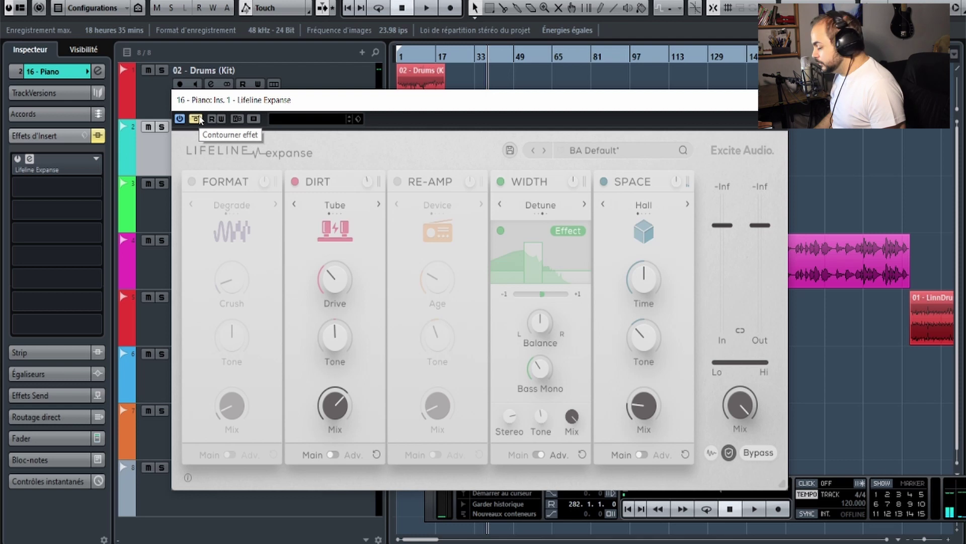
{"action": "left_click", "coordinate": [196, 120]}
Raise SPACE's Time to nearly its maximum and lower its Mix slightly while auditioning the piano, and stop playback.
{"action": "key", "text": "space"}
{"action": "left_click_drag", "start_coordinate": [644, 278], "coordinate": [670, 196]}
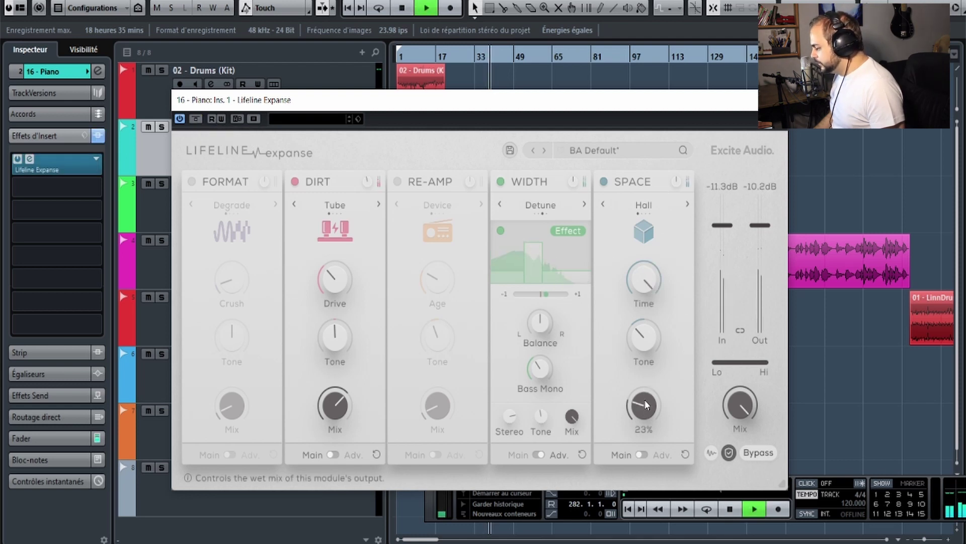
{"action": "mouse_move", "coordinate": [645, 400]}
{"action": "left_mouse_down"}
{"action": "mouse_move", "coordinate": [653, 305]}
{"action": "mouse_move", "coordinate": [632, 406]}
{"action": "mouse_move", "coordinate": [657, 303]}
{"action": "mouse_move", "coordinate": [637, 400]}
{"action": "left_mouse_up"}
{"action": "key", "text": "space"}
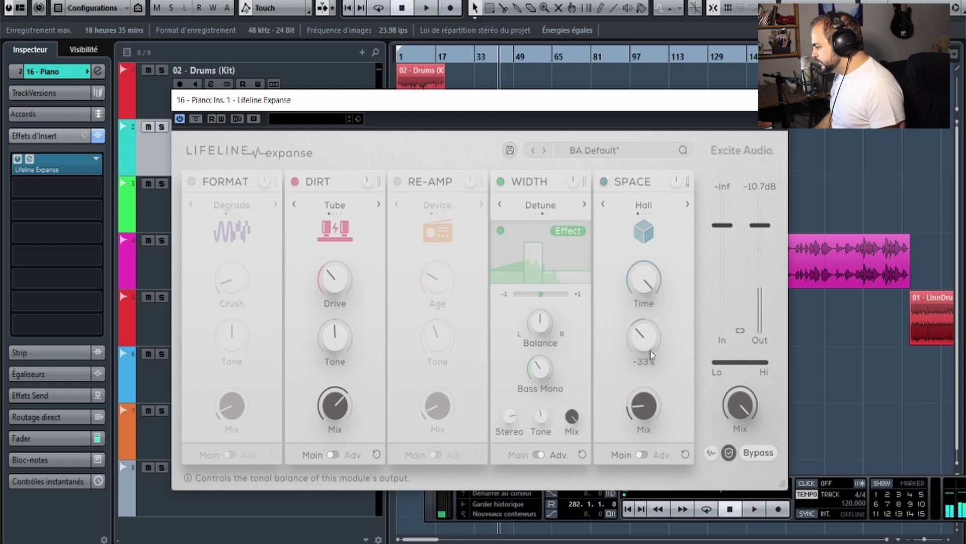
Close the plugin window and remove Lifeline Expanse from the 16 - Piano track, discarding its changes.
{"action": "left_click", "coordinate": [775, 100]}
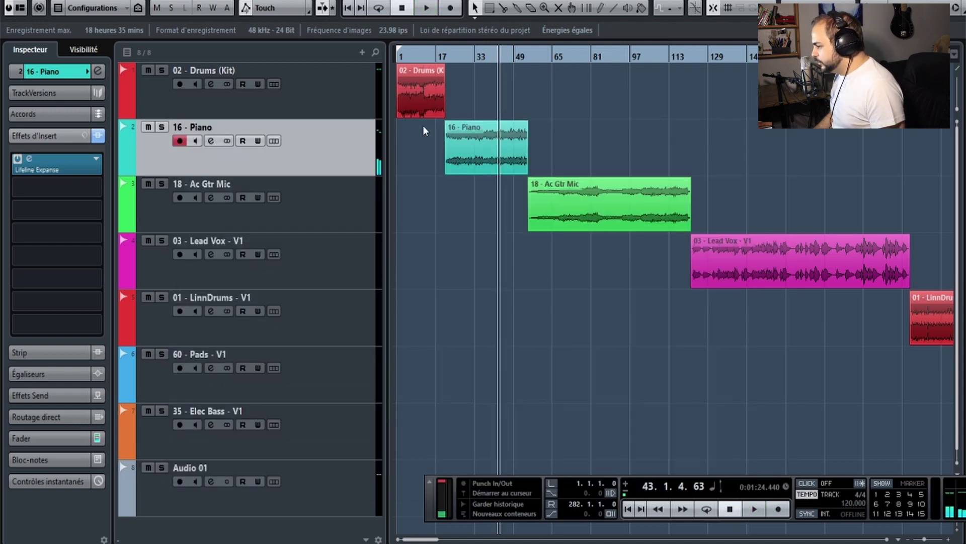
{"action": "left_click", "coordinate": [98, 161]}
{"action": "left_click", "coordinate": [100, 186]}
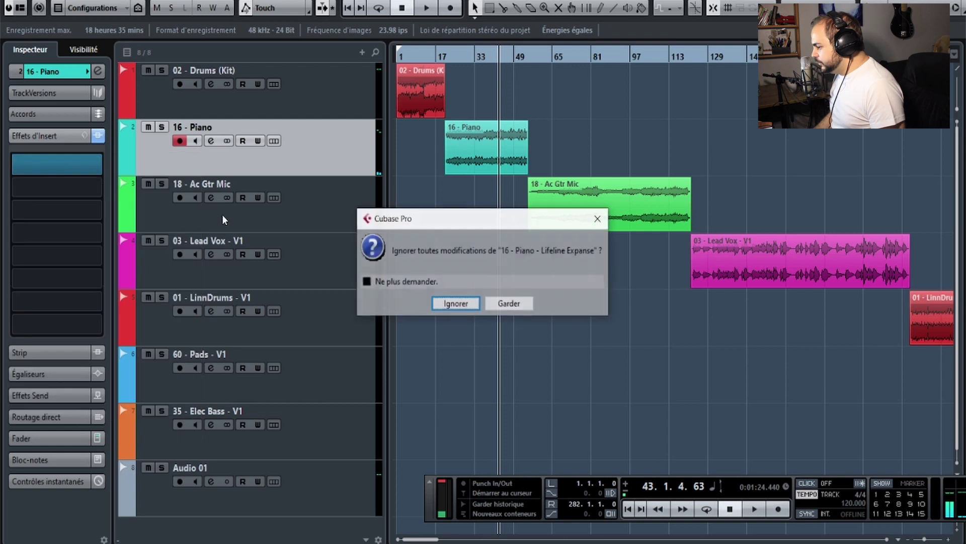
{"action": "left_click", "coordinate": [443, 305]}
Select the 18 - Ac Gtr Mic track and audition the unprocessed guitar from bar 60 and about bar 72.
{"action": "left_click", "coordinate": [324, 216]}
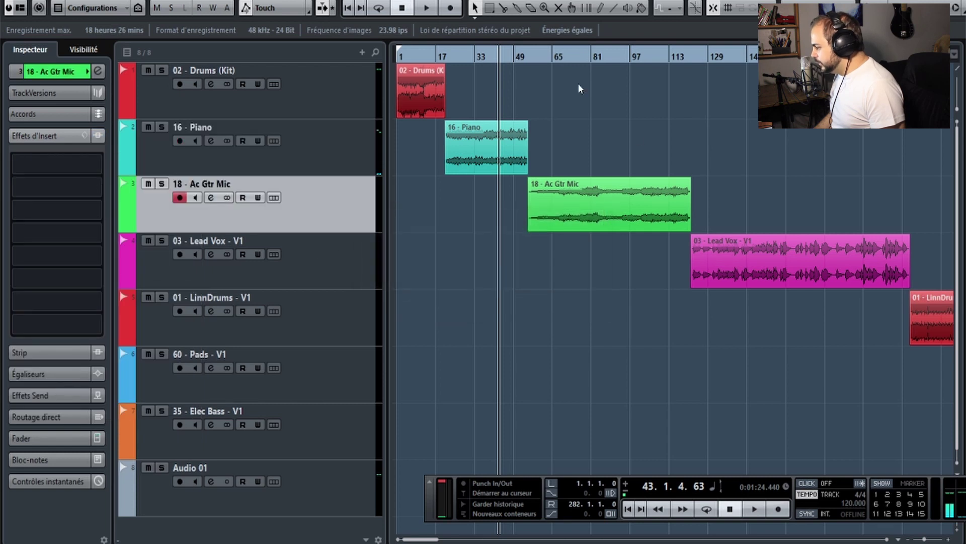
{"action": "left_click", "coordinate": [541, 59]}
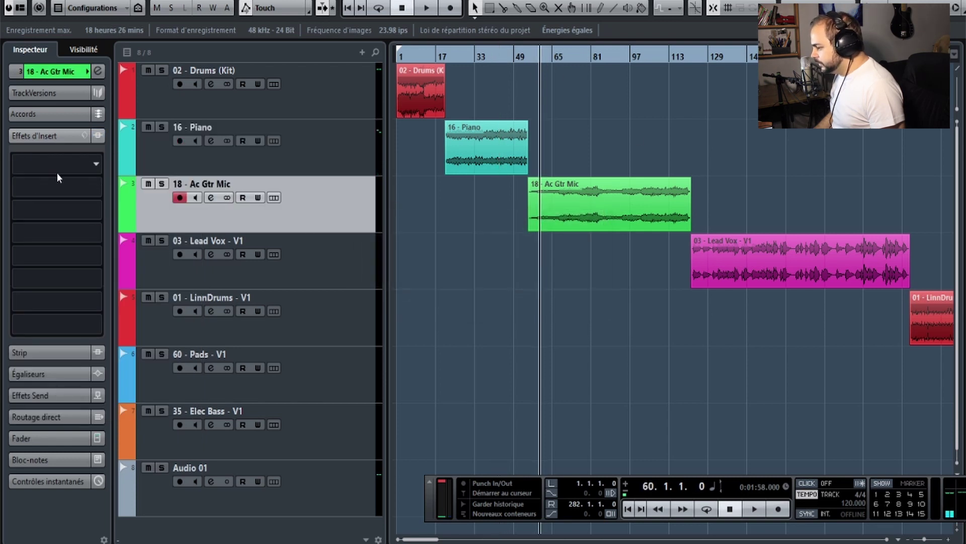
{"action": "key", "text": "space"}
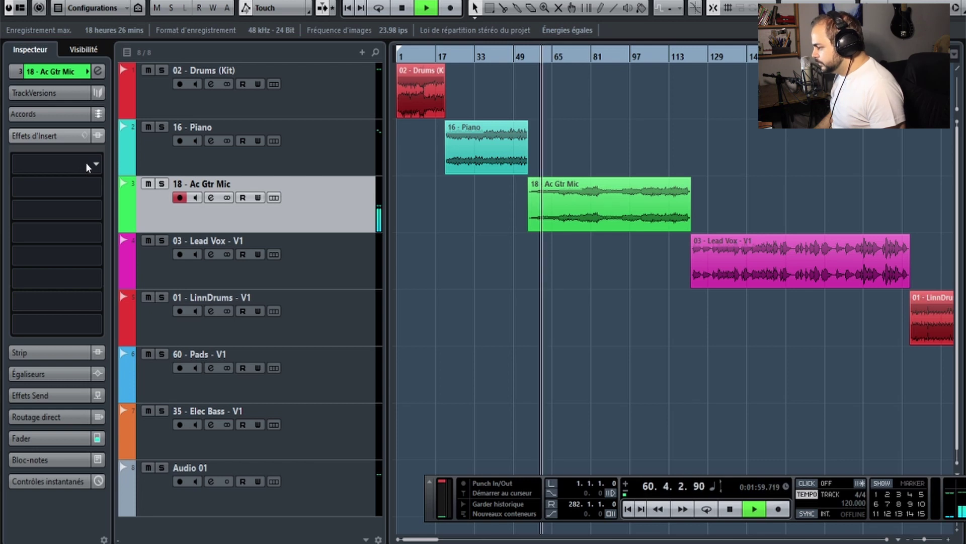
{"action": "left_click", "coordinate": [569, 56]}
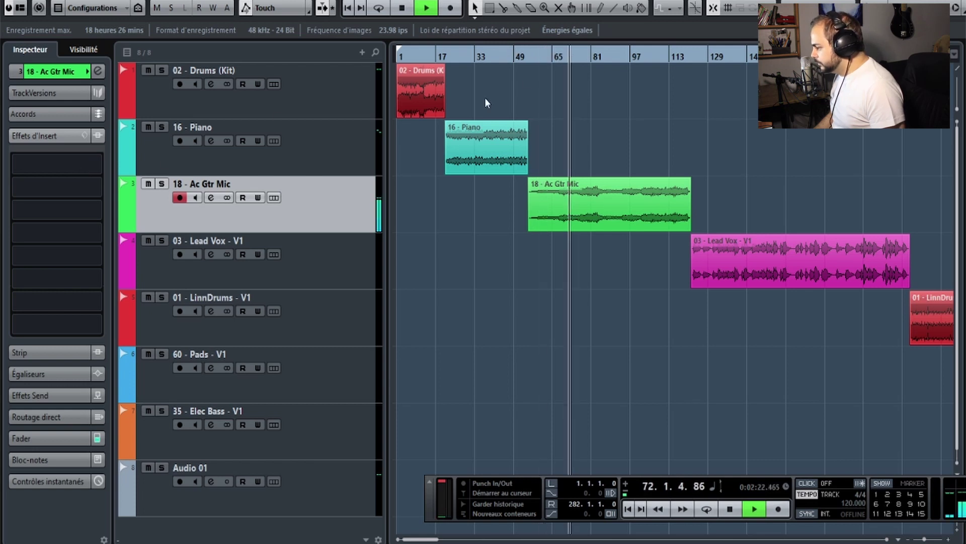
{"action": "key", "text": "space"}
Insert Lifeline Expanse in the first insert slot of the 18 - Ac Gtr Mic track.
{"action": "left_click", "coordinate": [98, 164]}
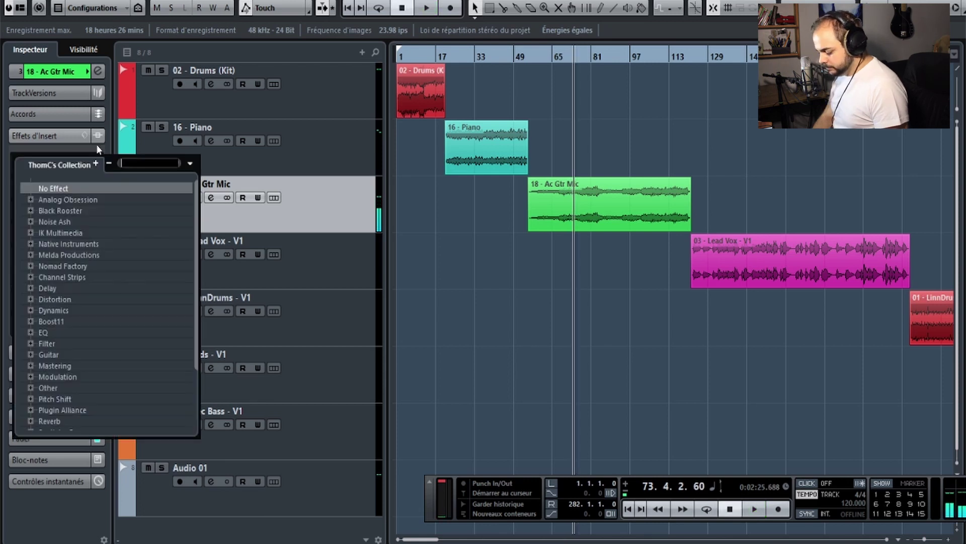
{"action": "type", "text": "life"}
{"action": "key", "text": "Return"}
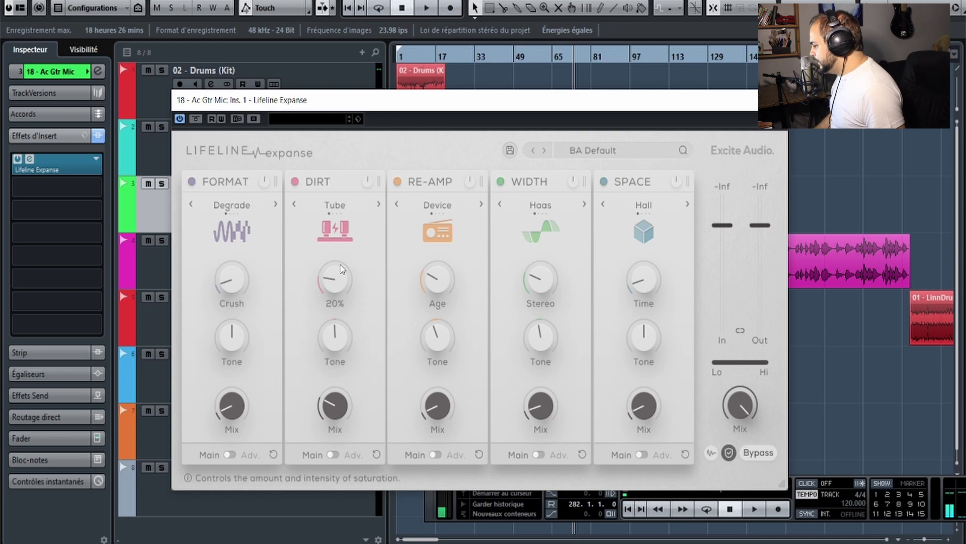
Turn off the FORMAT, RE-AMP, WIDTH and SPACE modules so that only DIRT processes the guitar.
{"action": "left_click", "coordinate": [192, 182]}
{"action": "left_click", "coordinate": [397, 181]}
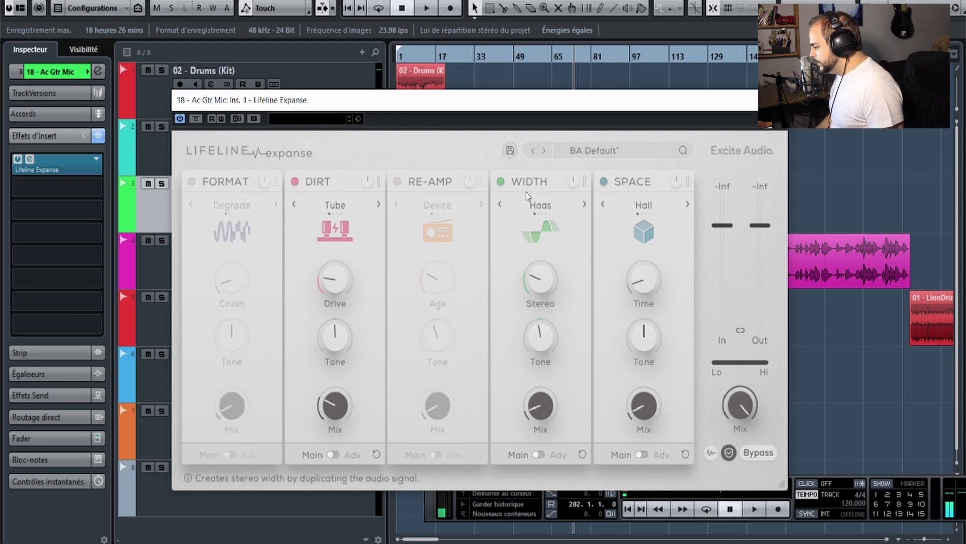
{"action": "left_click", "coordinate": [500, 182]}
{"action": "left_click", "coordinate": [604, 182]}
Audition DIRT's Tube mode on the guitar, setting Drive to about 34%, raising Tone and sweeping Mix up and down, and stop playback.
{"action": "key", "text": "space"}
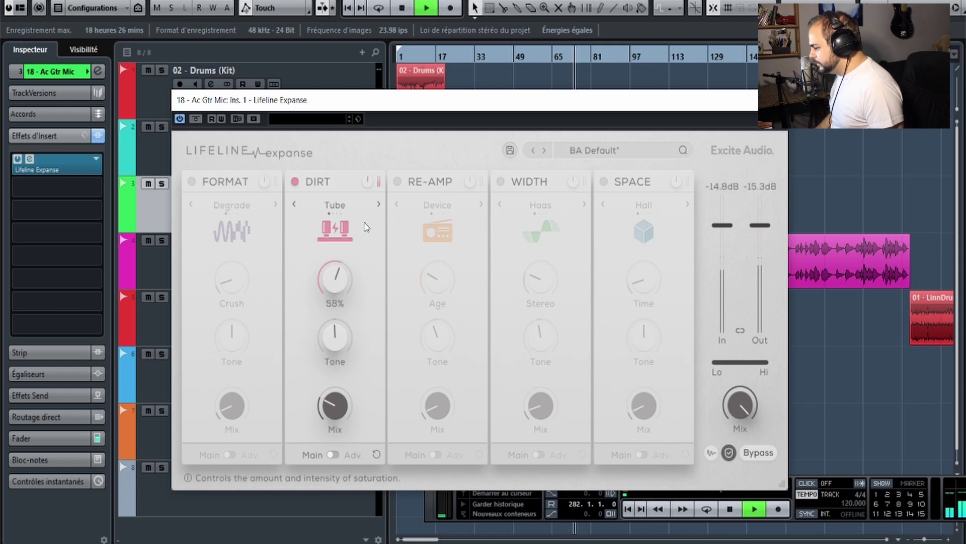
{"action": "left_click_drag", "start_coordinate": [365, 225], "coordinate": [365, 257]}
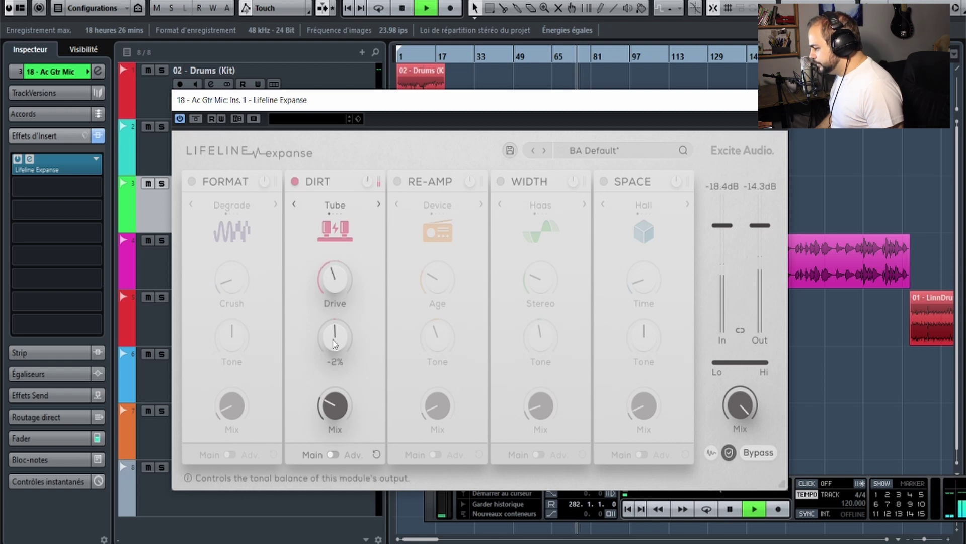
{"action": "left_click_drag", "start_coordinate": [335, 322], "coordinate": [336, 300]}
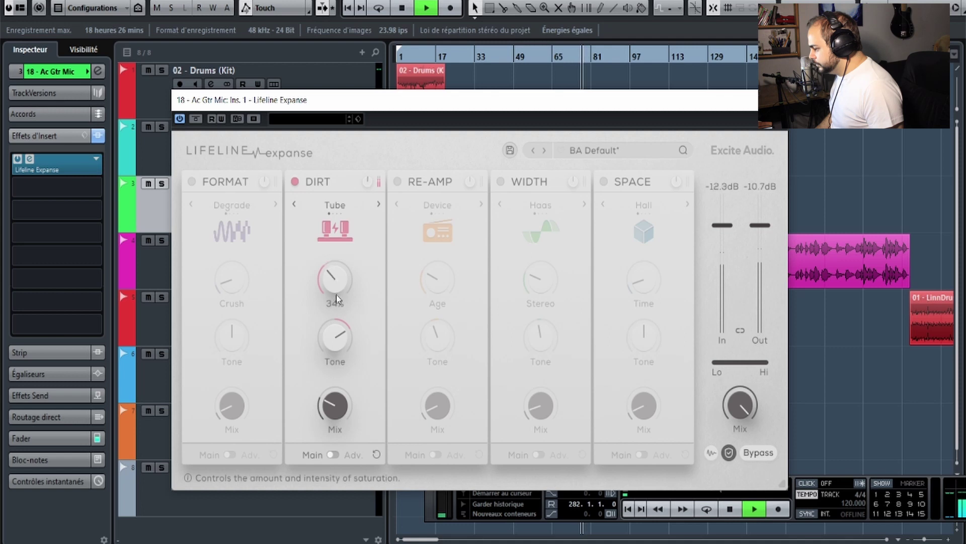
{"action": "left_click_drag", "start_coordinate": [335, 405], "coordinate": [342, 290]}
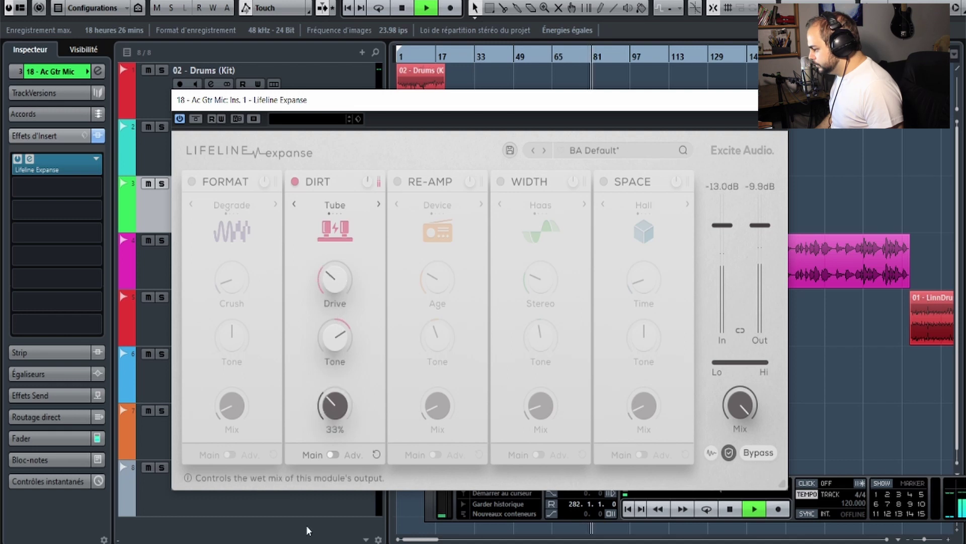
{"action": "left_click_drag", "start_coordinate": [311, 484], "coordinate": [294, 542]}
{"action": "key", "text": "space"}
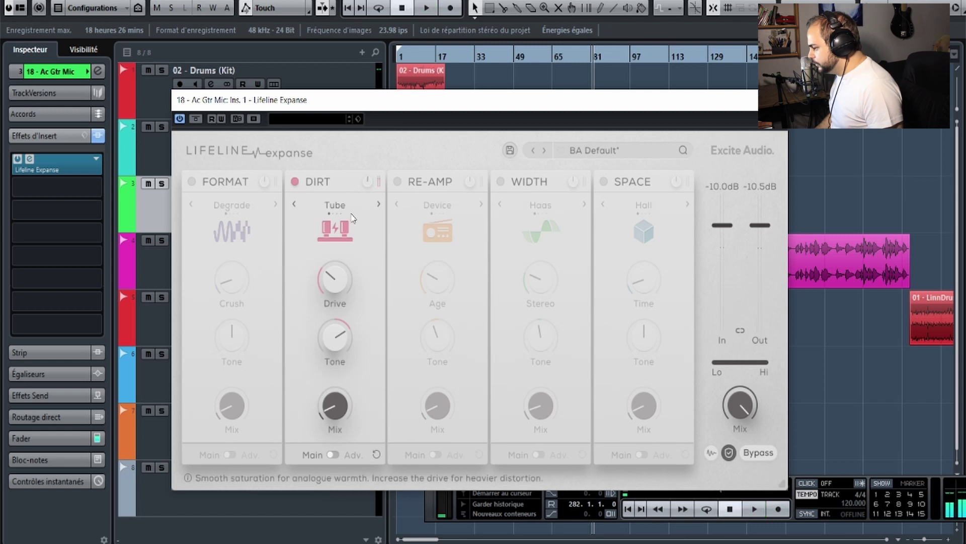
In DIRT's advanced view, apply multiband Effect control with the low band strongly reduced, the mid band partly reduced and the high band full.
{"action": "left_click", "coordinate": [336, 454]}
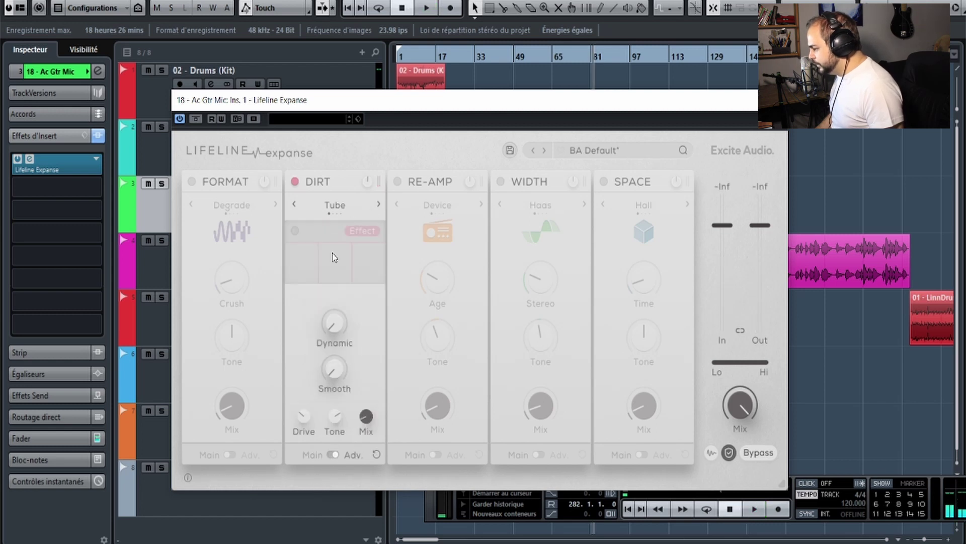
{"action": "left_click_drag", "start_coordinate": [322, 243], "coordinate": [331, 289]}
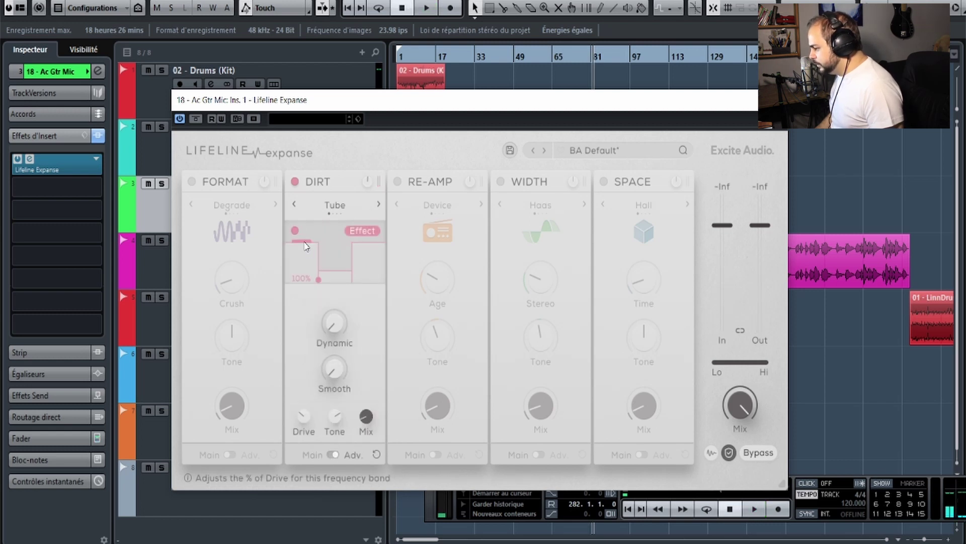
{"action": "left_click_drag", "start_coordinate": [305, 247], "coordinate": [307, 301]}
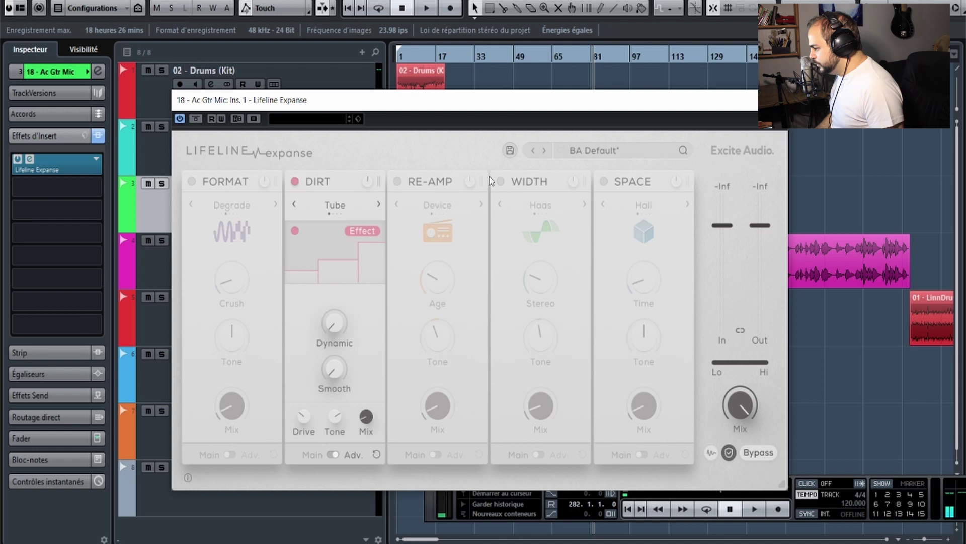
Play the guitar from about bar 65, return DIRT to its main view, and try Mix at 84% and 41%.
{"action": "double_click", "coordinate": [558, 58]}
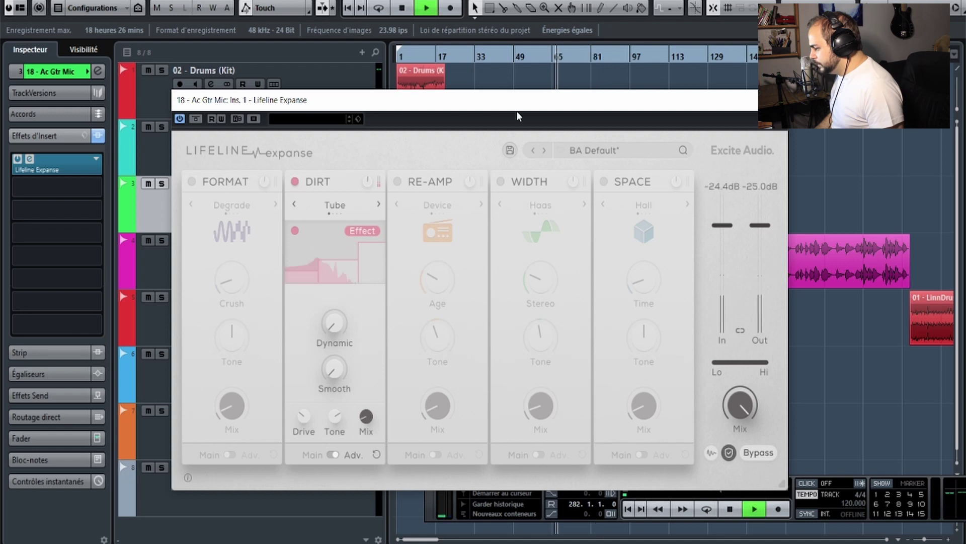
{"action": "left_click", "coordinate": [332, 455]}
{"action": "left_click_drag", "start_coordinate": [344, 361], "coordinate": [374, 287]}
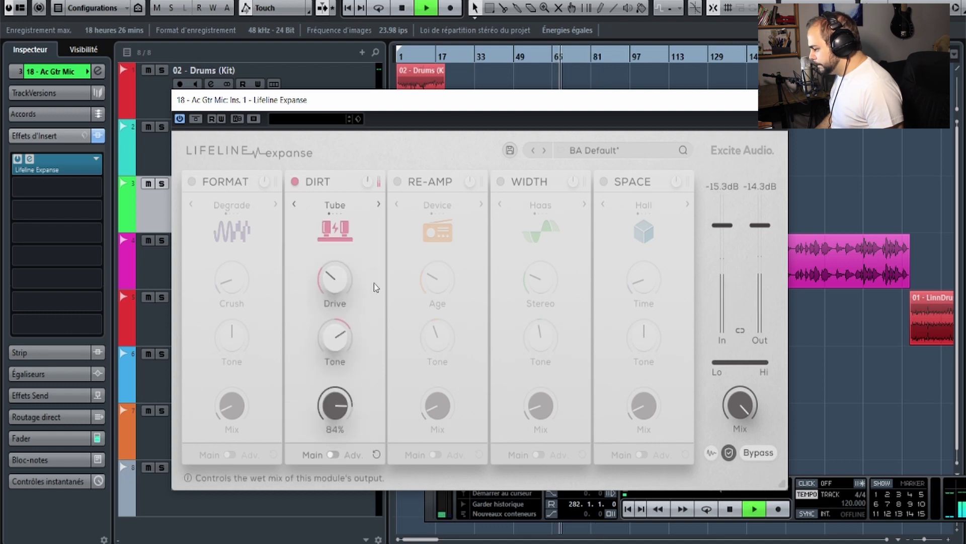
{"action": "left_click_drag", "start_coordinate": [356, 359], "coordinate": [343, 408]}
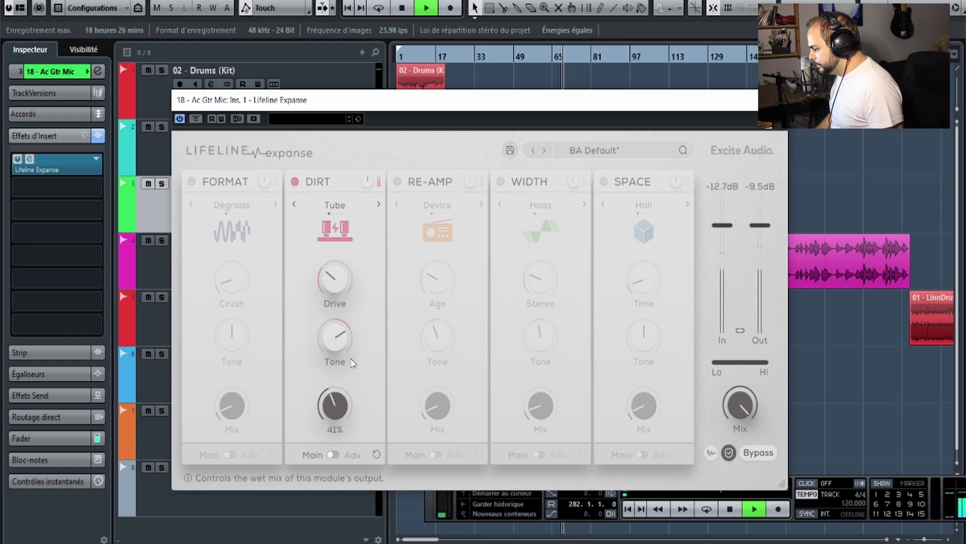
Raise DIRT's Drive slightly, compare the guitar with the plugin bypassed and active several times, and stop playback.
{"action": "left_click_drag", "start_coordinate": [353, 363], "coordinate": [356, 356]}
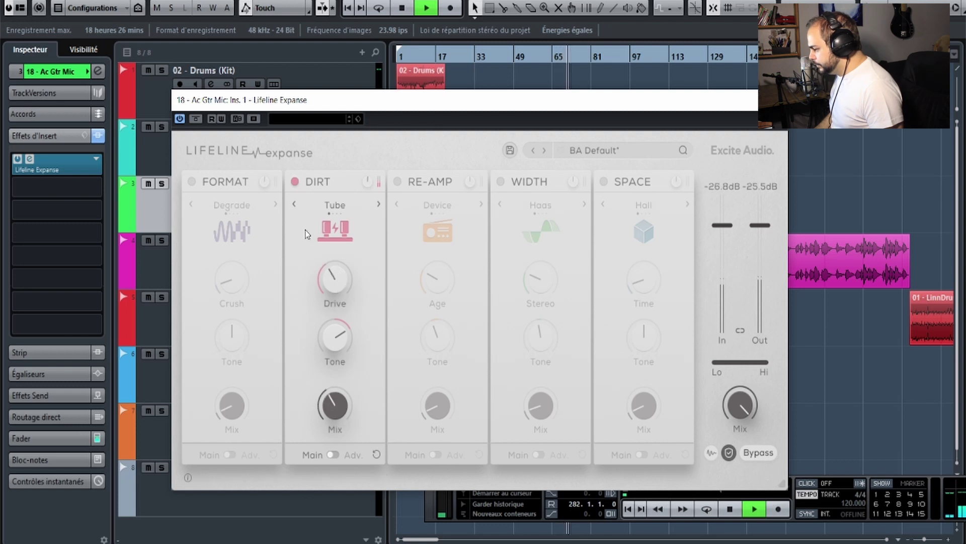
{"action": "left_click", "coordinate": [196, 119]}
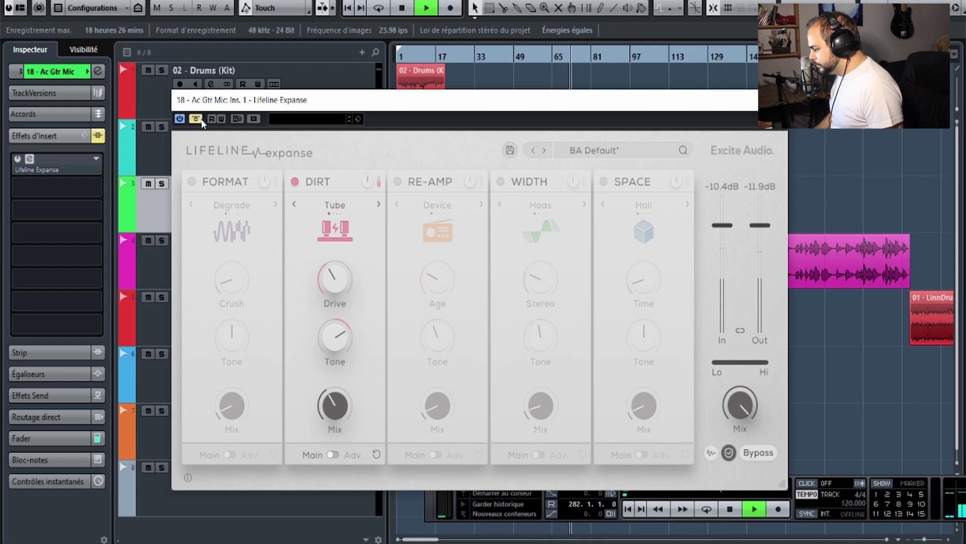
{"action": "left_click", "coordinate": [201, 119]}
{"action": "left_click", "coordinate": [201, 119]}
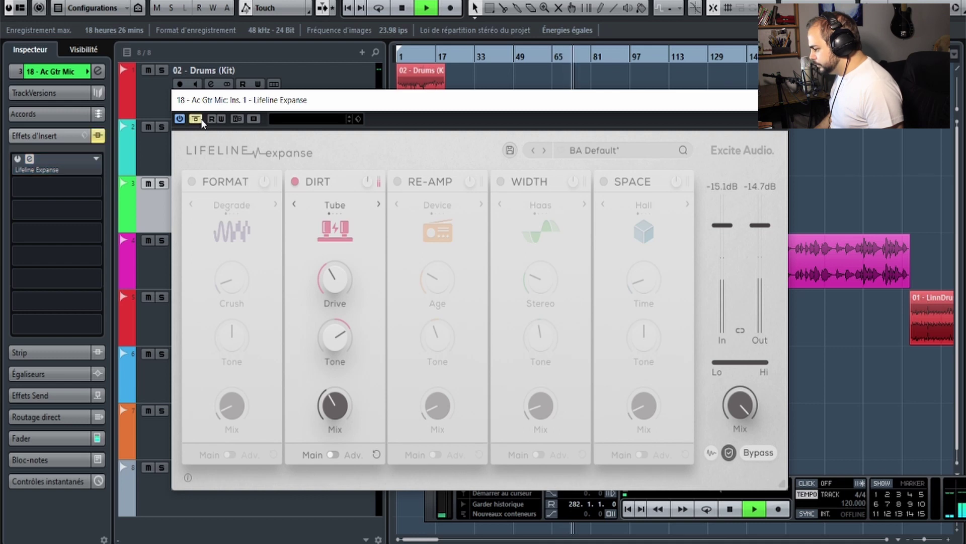
{"action": "left_click", "coordinate": [201, 120]}
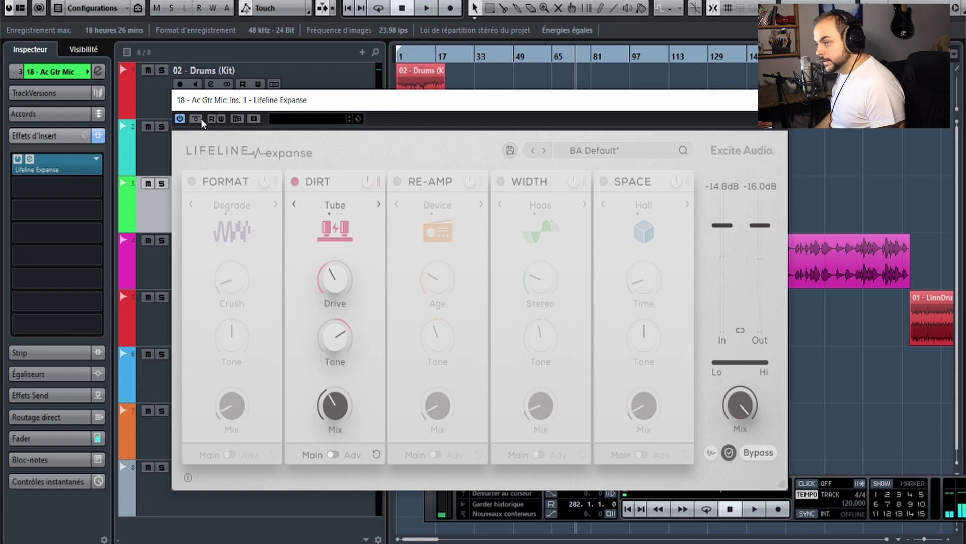
{"action": "left_click", "coordinate": [201, 119]}
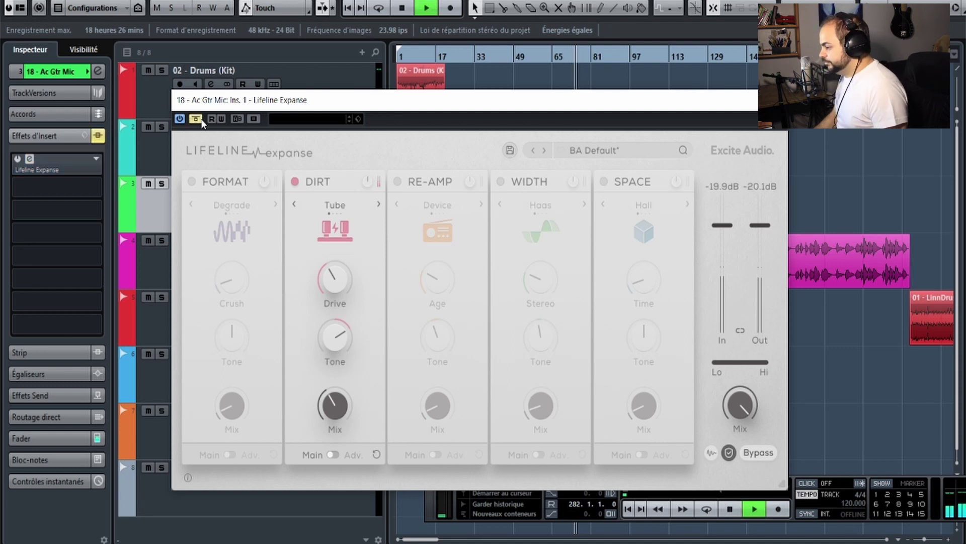
{"action": "left_click", "coordinate": [201, 118]}
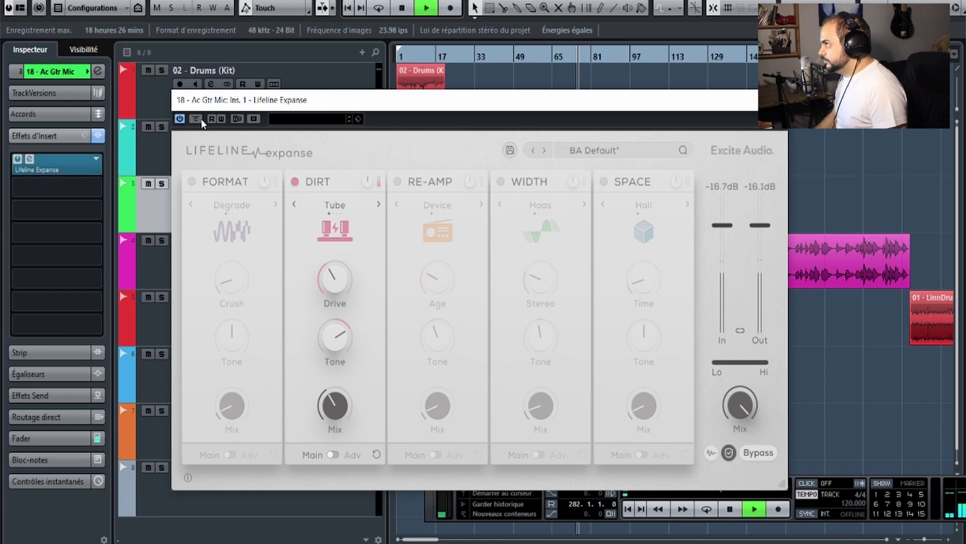
{"action": "left_click", "coordinate": [200, 119]}
{"action": "left_click", "coordinate": [200, 119]}
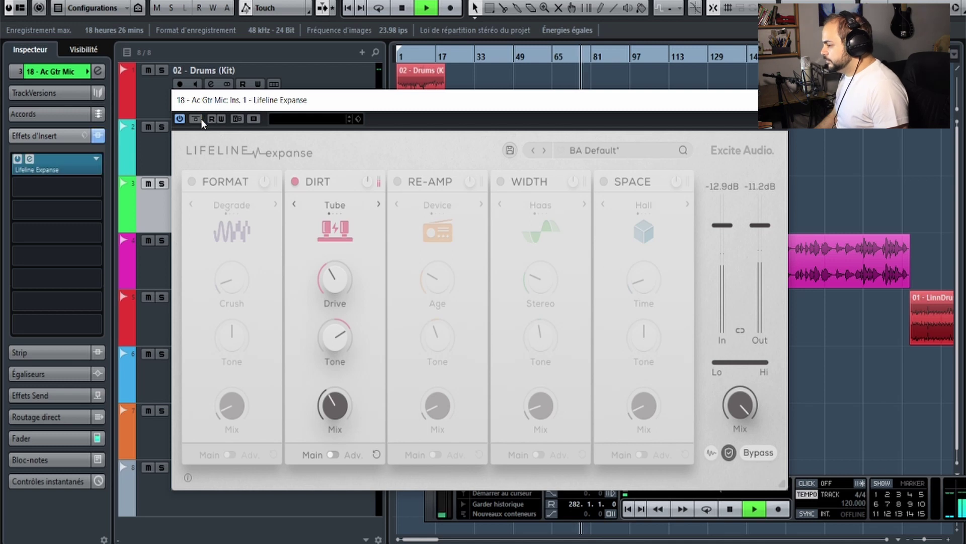
{"action": "key", "text": "space"}
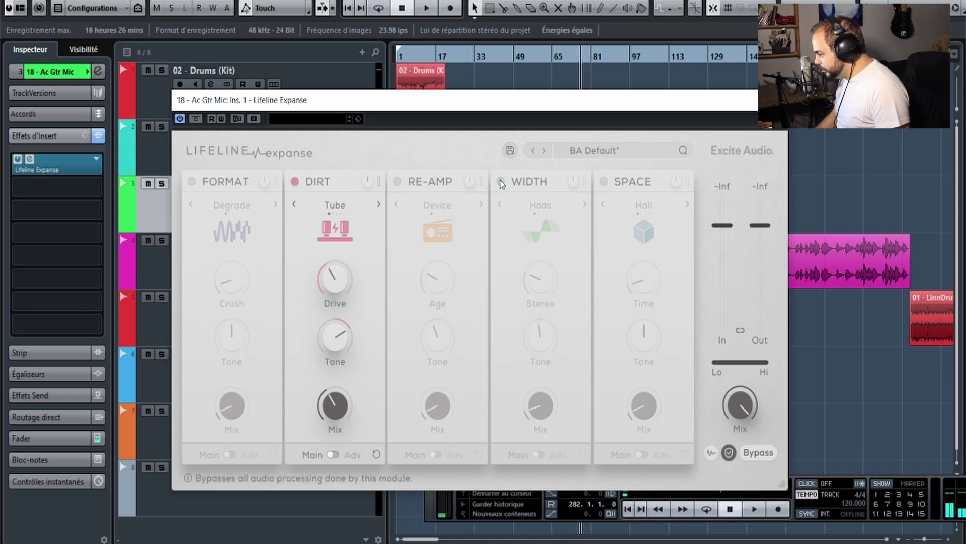
Turn on WIDTH in Haas mode, open its advanced view, and audition its Mix on the guitar, including 58% and full.
{"action": "left_click", "coordinate": [501, 182]}
{"action": "key", "text": "space"}
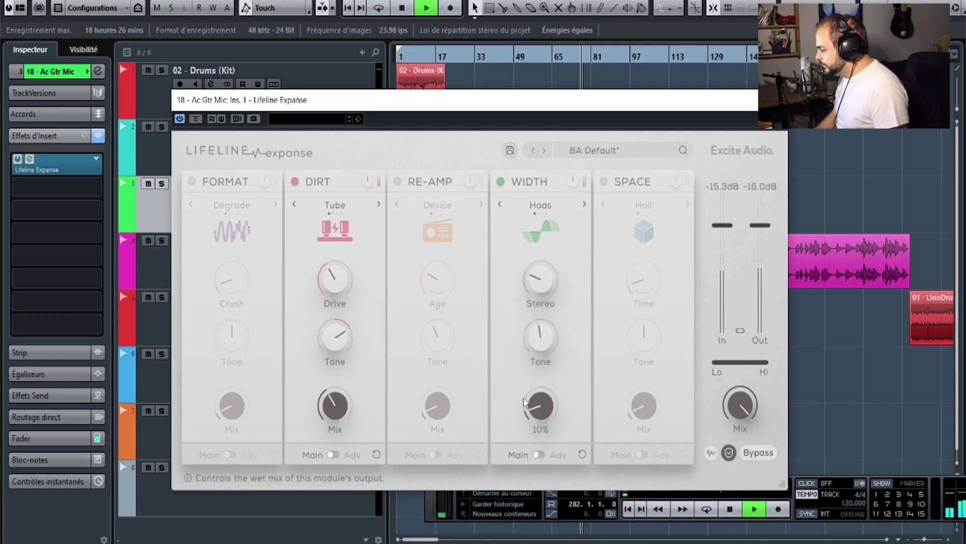
{"action": "key", "text": "space"}
{"action": "left_click", "coordinate": [538, 454]}
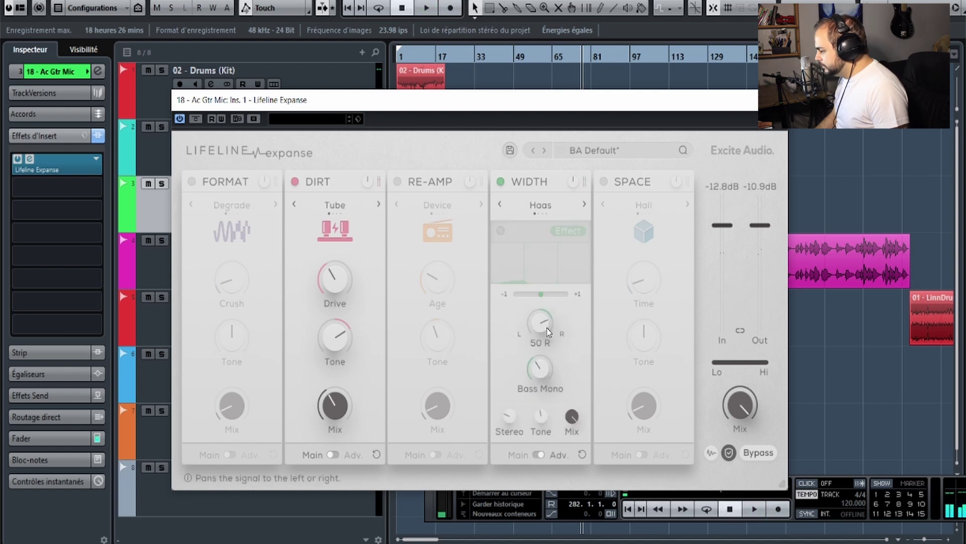
{"action": "key", "text": "space"}
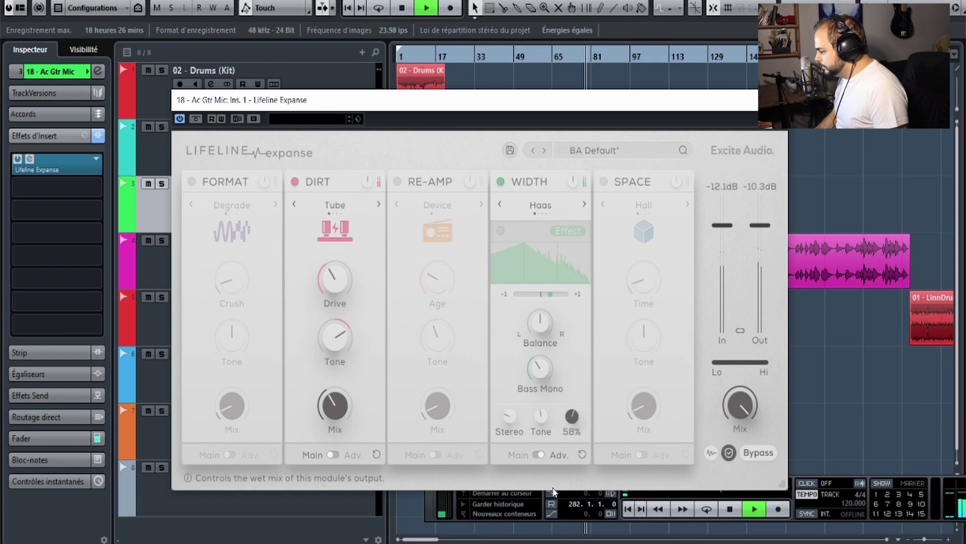
{"action": "key", "text": "space"}
Turn on RE-AMP in Monitors mode, raise its Mix to full, and try Age at 43% while the guitar plays.
{"action": "left_click", "coordinate": [397, 181]}
{"action": "left_click", "coordinate": [481, 205]}
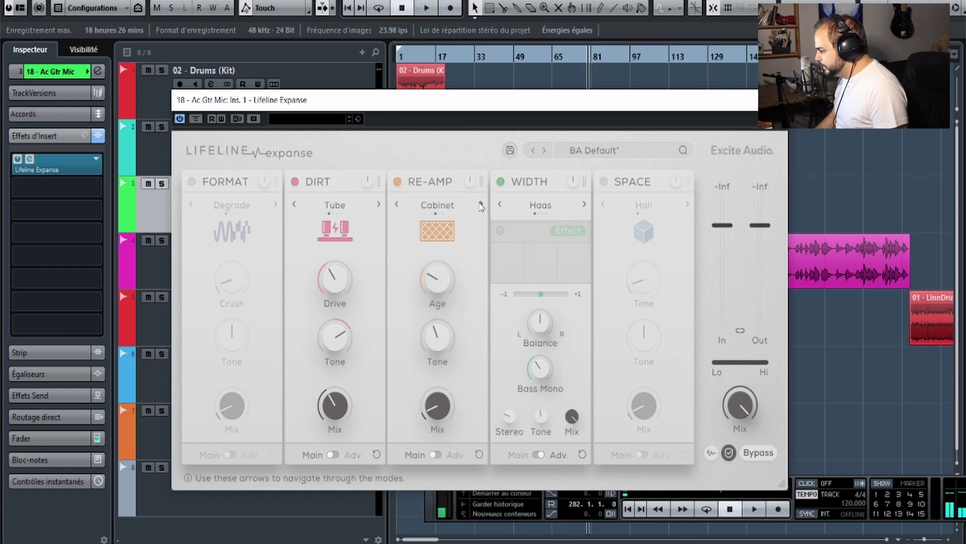
{"action": "left_click", "coordinate": [480, 205]}
{"action": "left_click_drag", "start_coordinate": [442, 403], "coordinate": [461, 259]}
{"action": "key", "text": "space"}
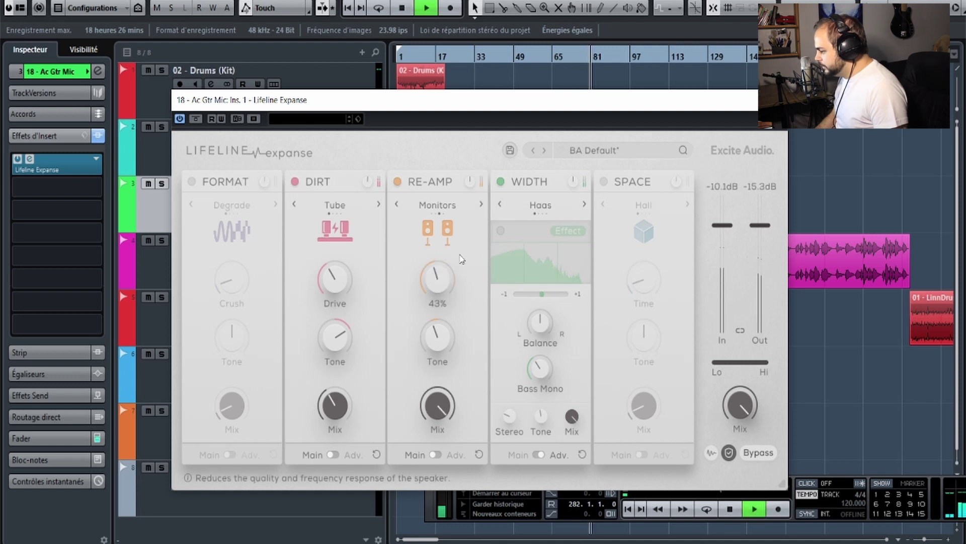
In RE-AMP's advanced view, lower Mix, set the Signal knob above Bass Through to 63.6%, and lower the Close mic level.
{"action": "left_click", "coordinate": [436, 454]}
{"action": "left_click_drag", "start_coordinate": [468, 417], "coordinate": [443, 532]}
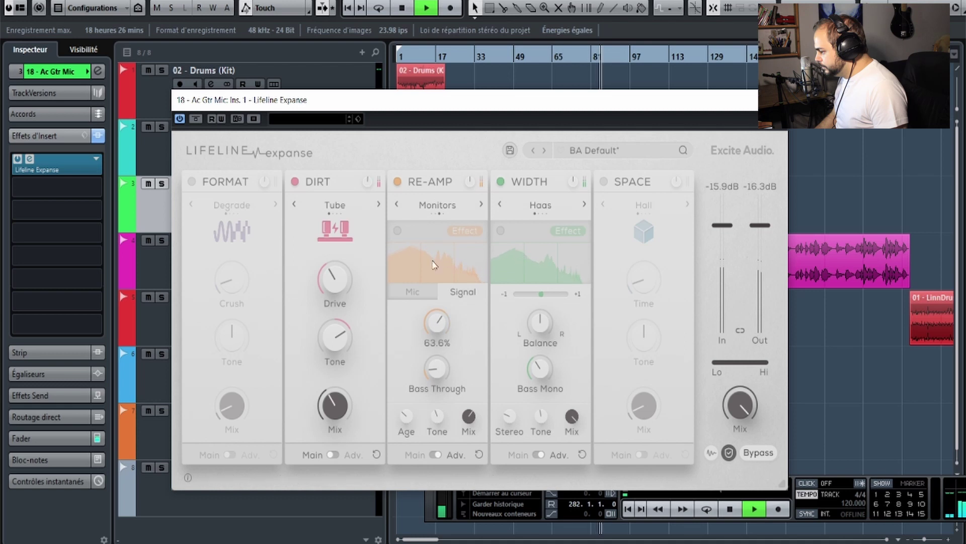
{"action": "left_click", "coordinate": [412, 291]}
{"action": "left_click_drag", "start_coordinate": [410, 358], "coordinate": [408, 357]}
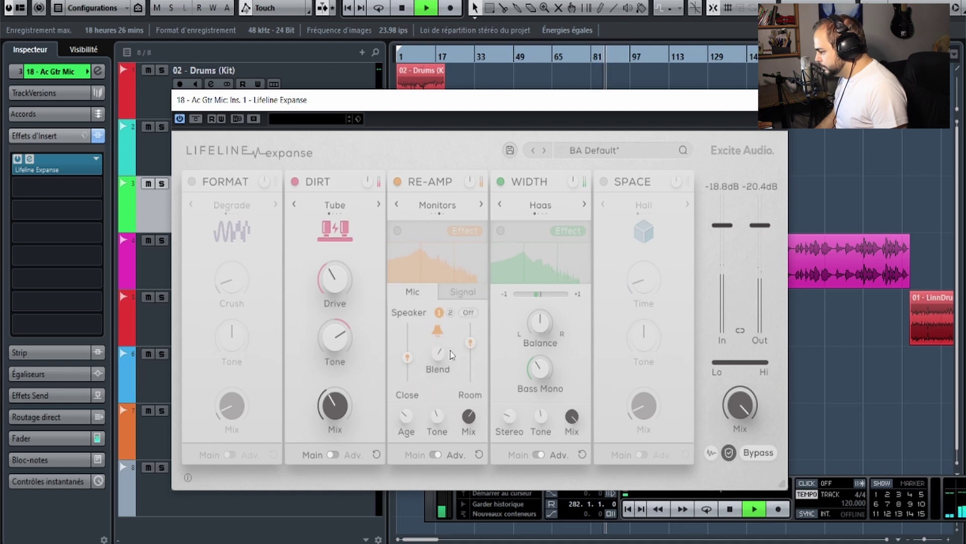
Set RE-AMP's Mix to 28%, raise the module's output gain, and compare the guitar with RE-AMP off and on.
{"action": "left_click", "coordinate": [398, 182]}
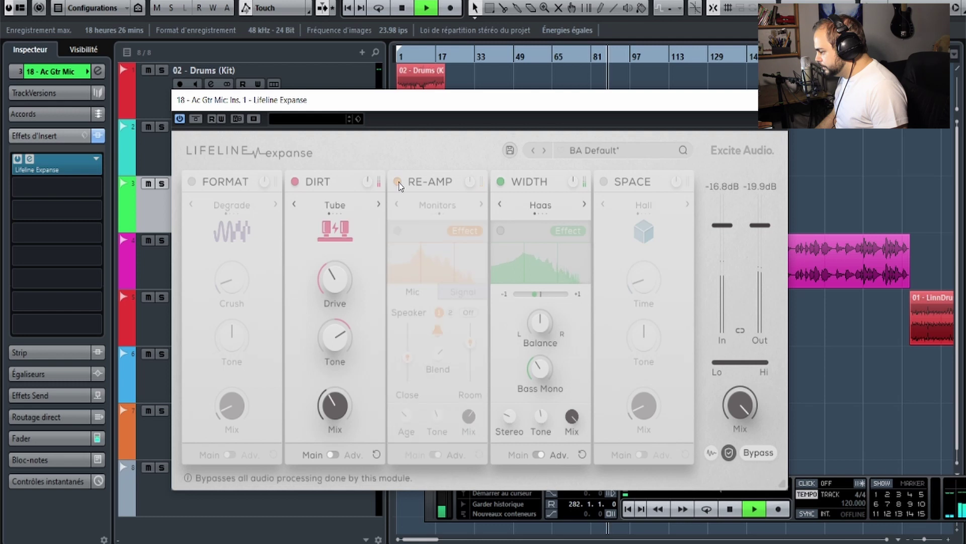
{"action": "left_click", "coordinate": [398, 182]}
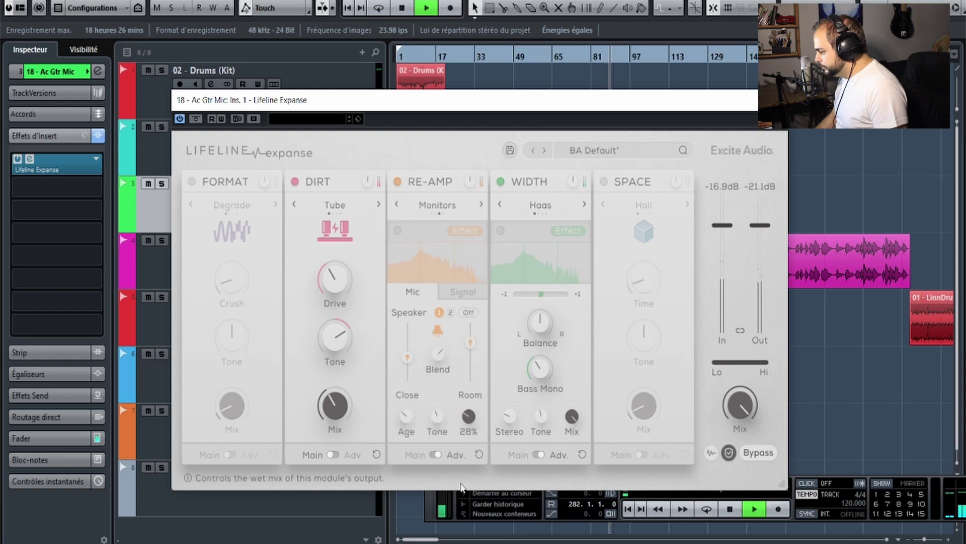
{"action": "left_click", "coordinate": [399, 182]}
{"action": "left_click", "coordinate": [398, 182]}
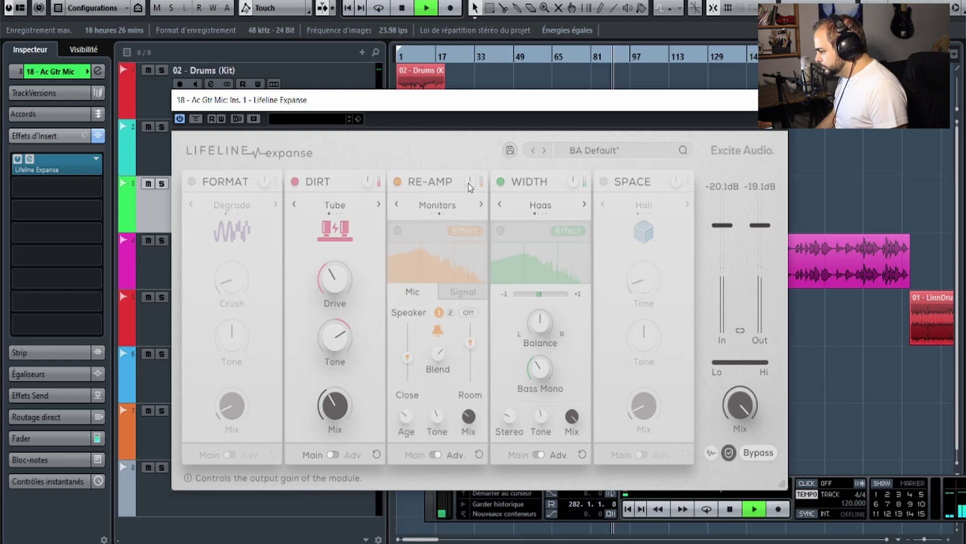
{"action": "left_click", "coordinate": [403, 183]}
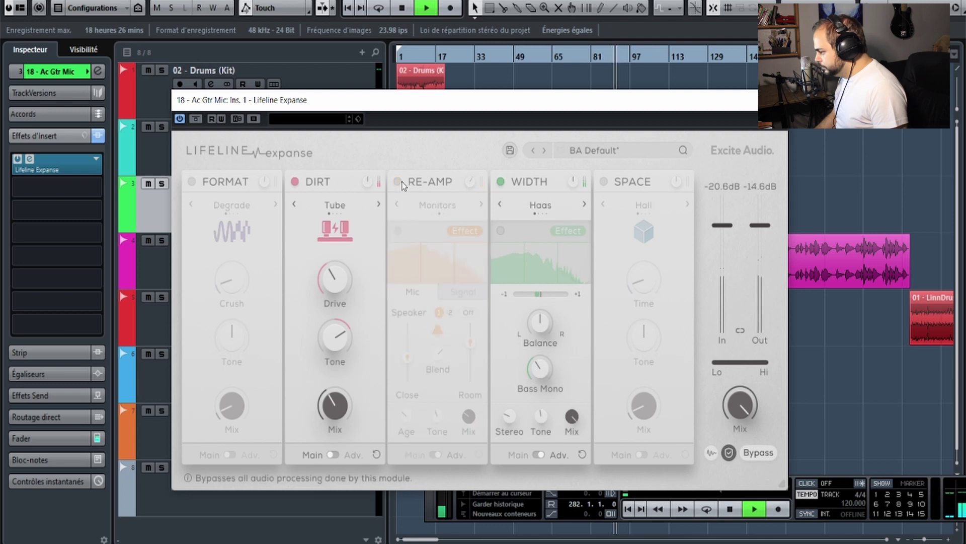
{"action": "left_click", "coordinate": [402, 182]}
Compare the guitar with the whole plugin bypassed and active, replaying from about bar 81, and stop playback.
{"action": "left_click", "coordinate": [196, 120]}
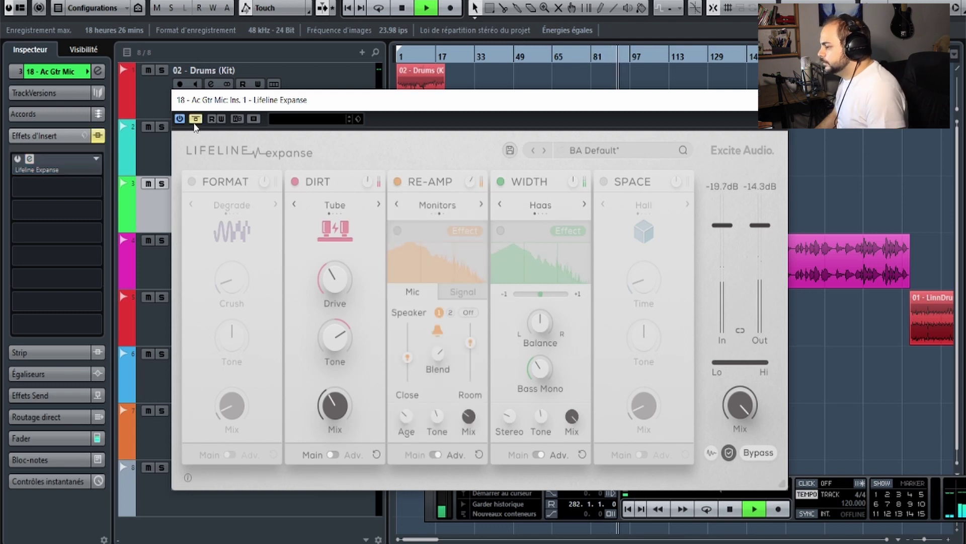
{"action": "left_click", "coordinate": [194, 124]}
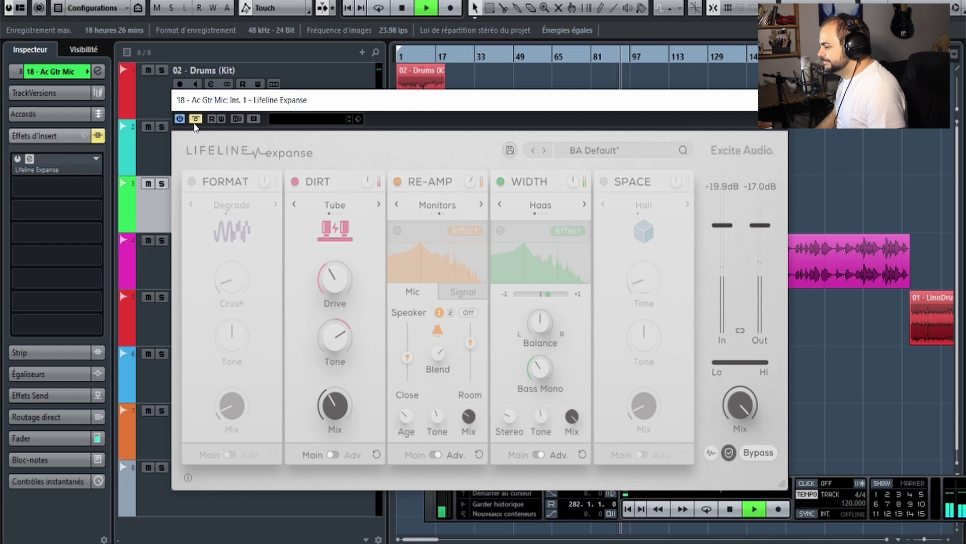
{"action": "key", "text": "space"}
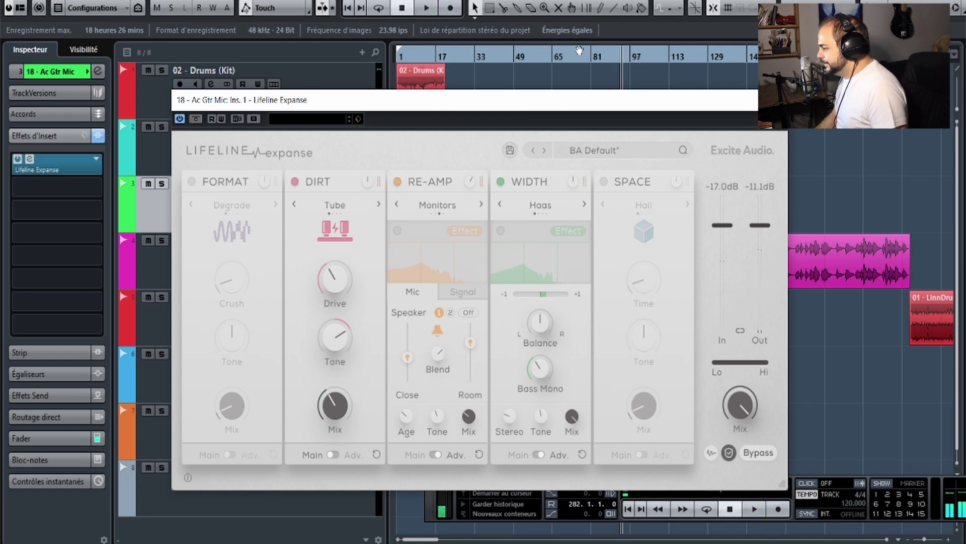
{"action": "key", "text": "space"}
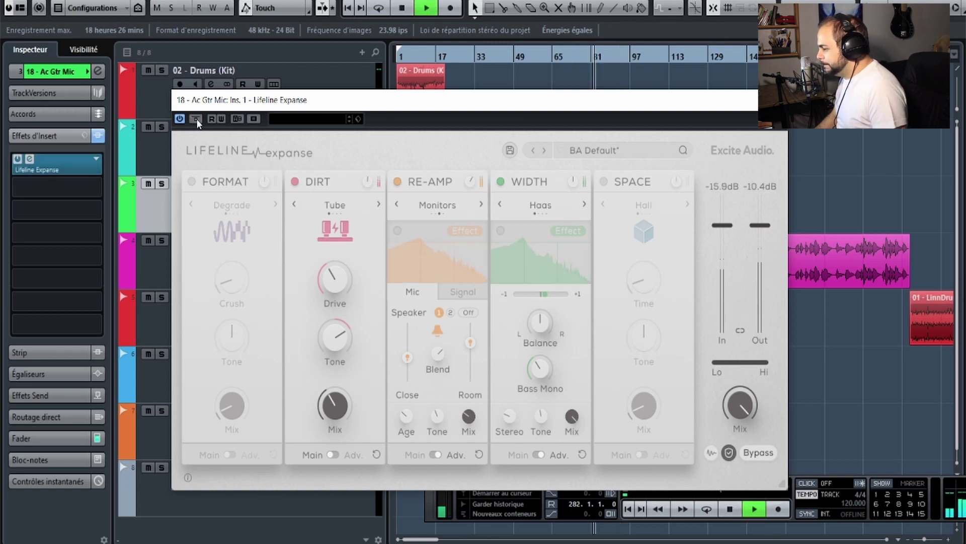
{"action": "left_click", "coordinate": [196, 118]}
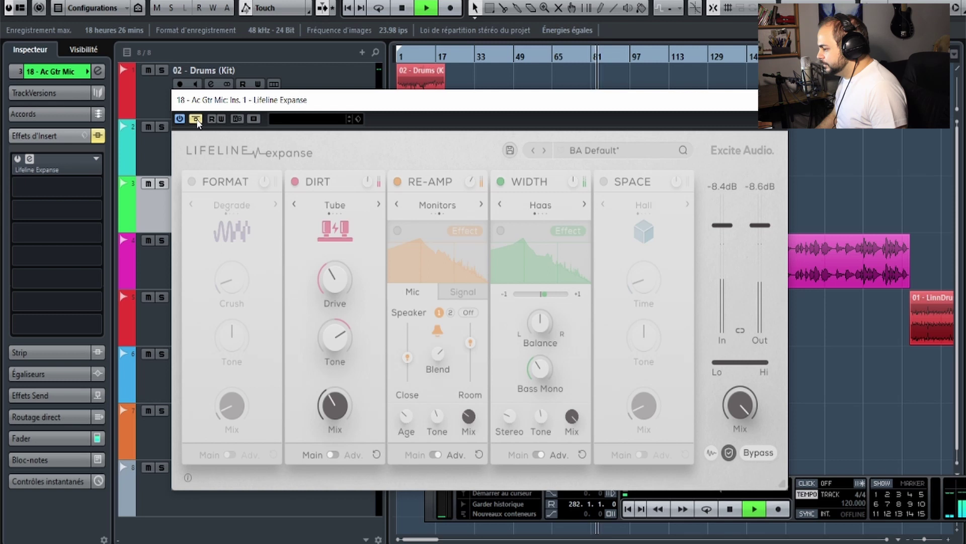
{"action": "left_click", "coordinate": [196, 119]}
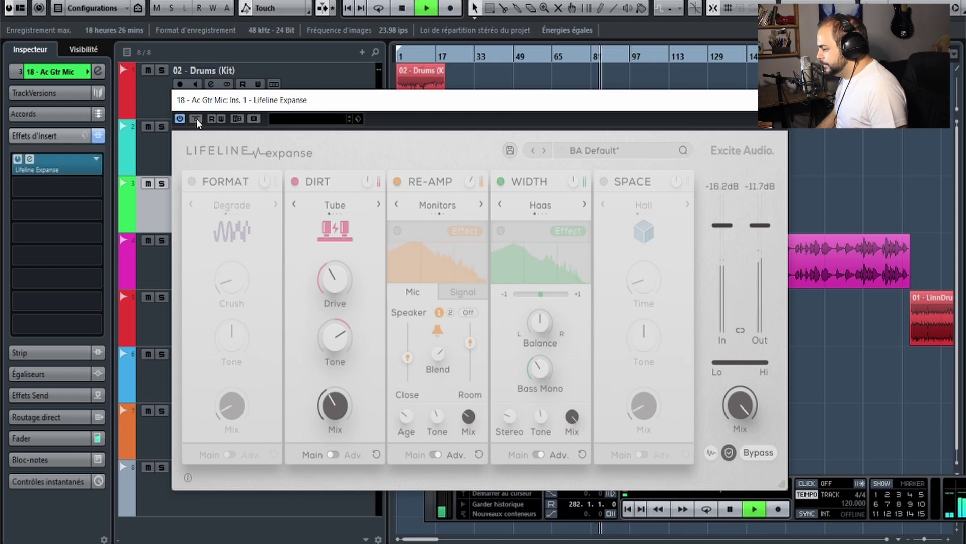
{"action": "left_click", "coordinate": [196, 119]}
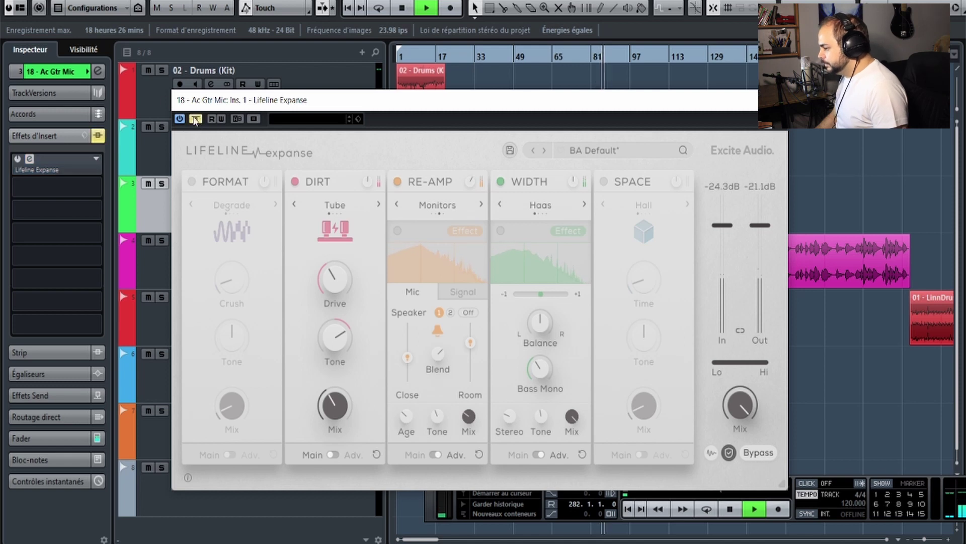
{"action": "left_click", "coordinate": [194, 117]}
{"action": "left_click", "coordinate": [195, 119]}
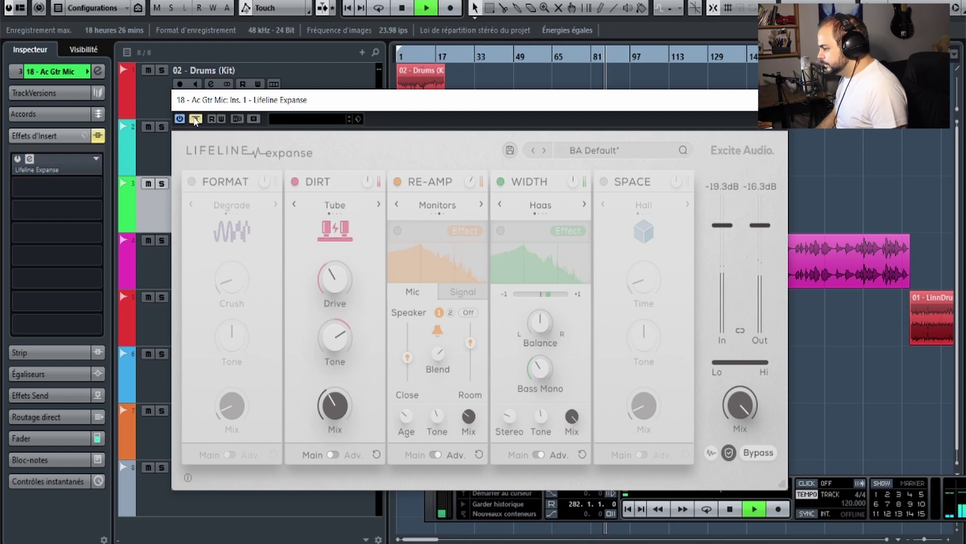
{"action": "left_click", "coordinate": [195, 119]}
{"action": "key", "text": "space"}
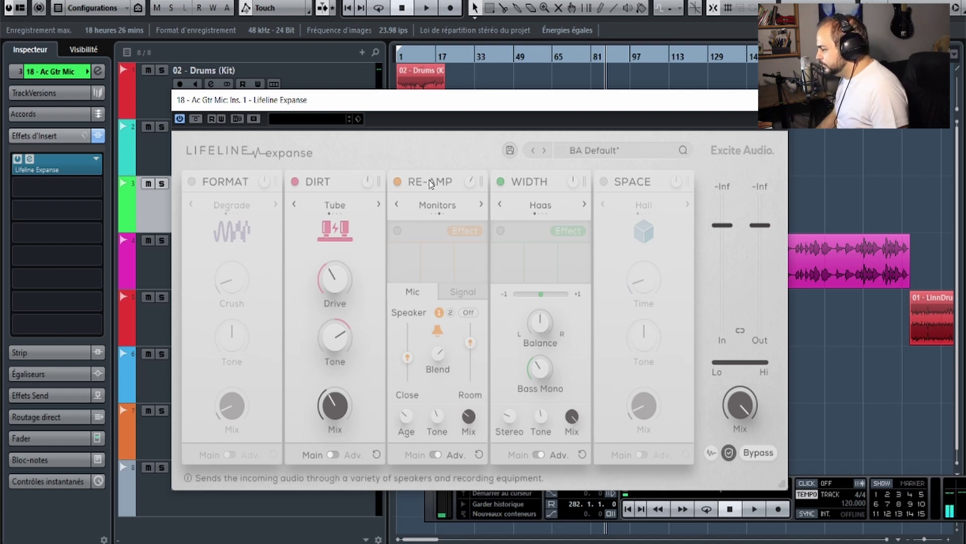
Turn off RE-AMP, turn on SPACE in Hall mode, and audition it with Time at 0.00s and Mix at about 50%.
{"action": "left_click", "coordinate": [397, 182]}
{"action": "left_click", "coordinate": [604, 181]}
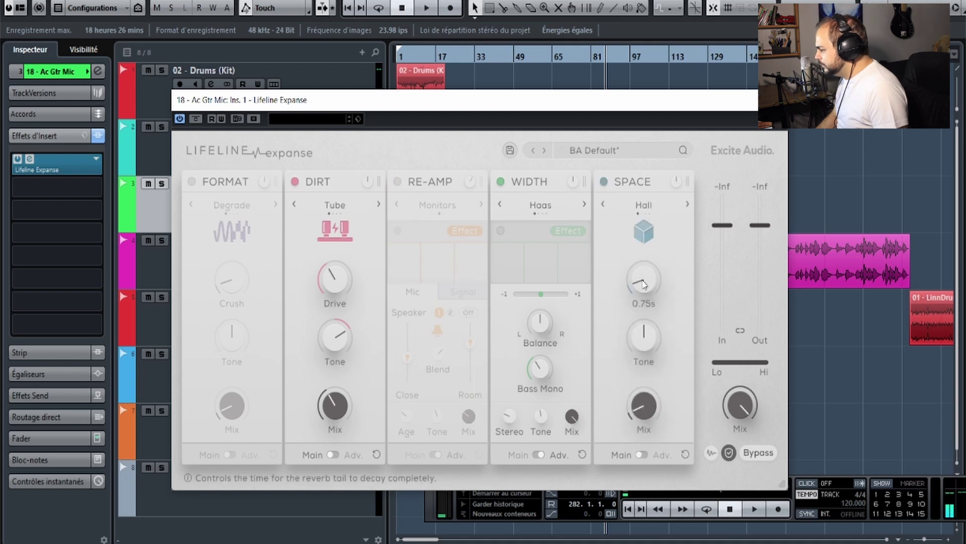
{"action": "key", "text": "space"}
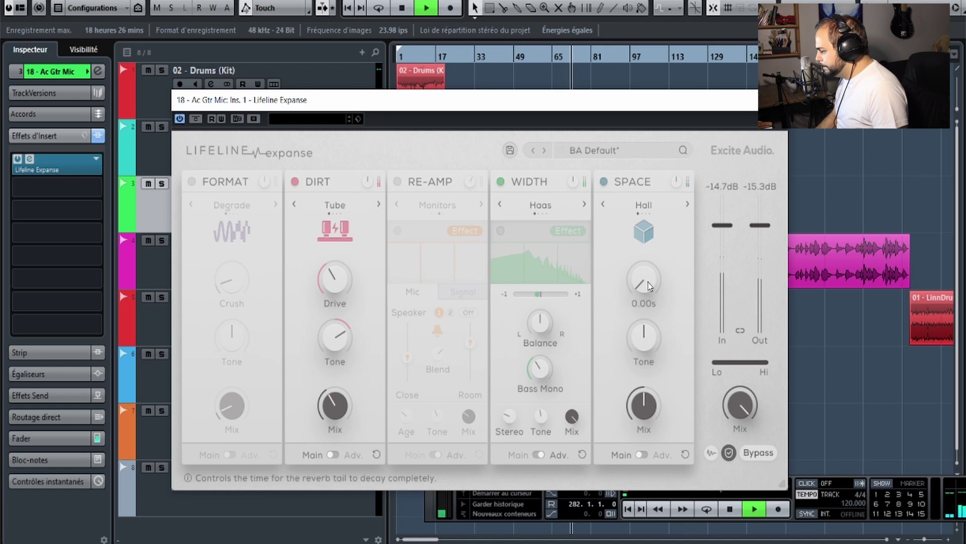
{"action": "key", "text": "space"}
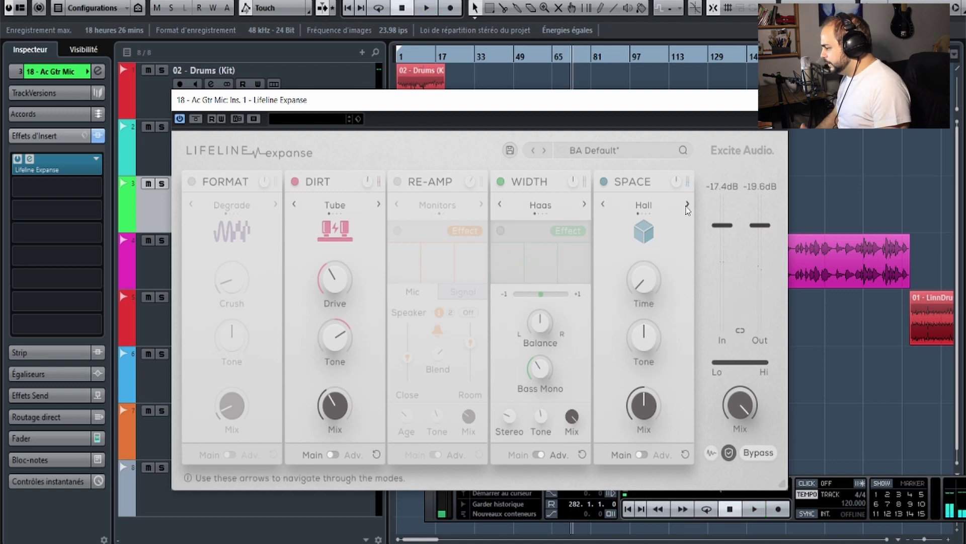
In SPACE's advanced view, reduce Size to minimum and audition Mix at 12% and 79%, replaying the guitar from about bar 65.
{"action": "left_click", "coordinate": [642, 454]}
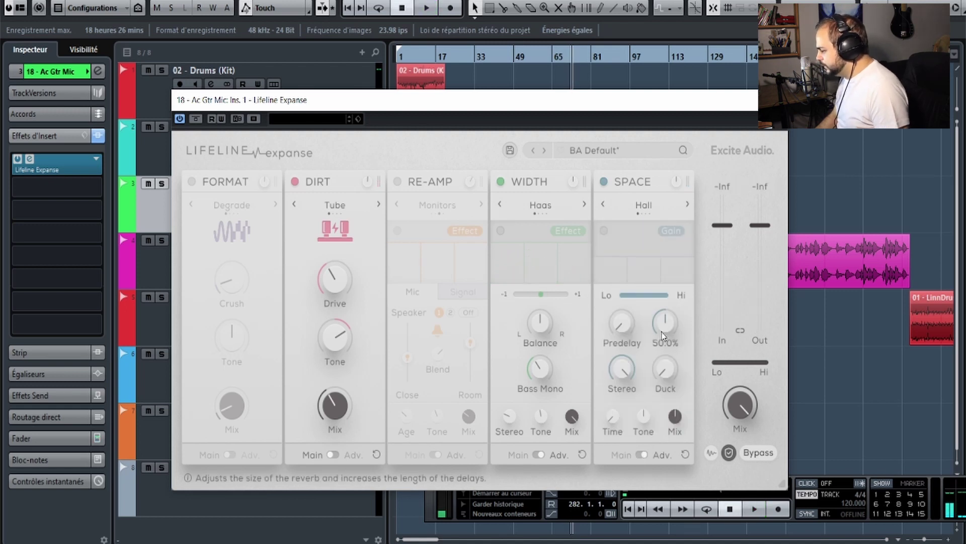
{"action": "key", "text": "space"}
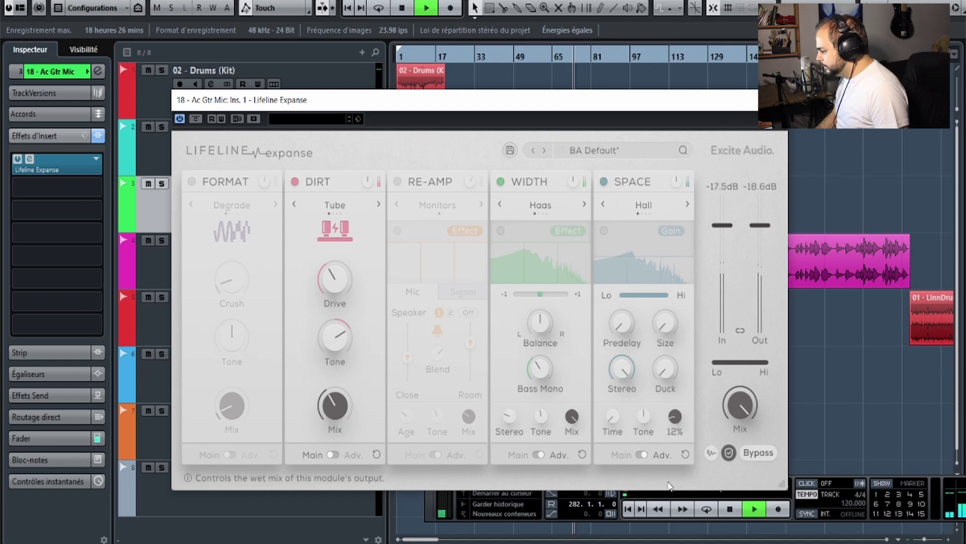
{"action": "left_click_drag", "start_coordinate": [670, 453], "coordinate": [683, 390]}
{"action": "key", "text": "space"}
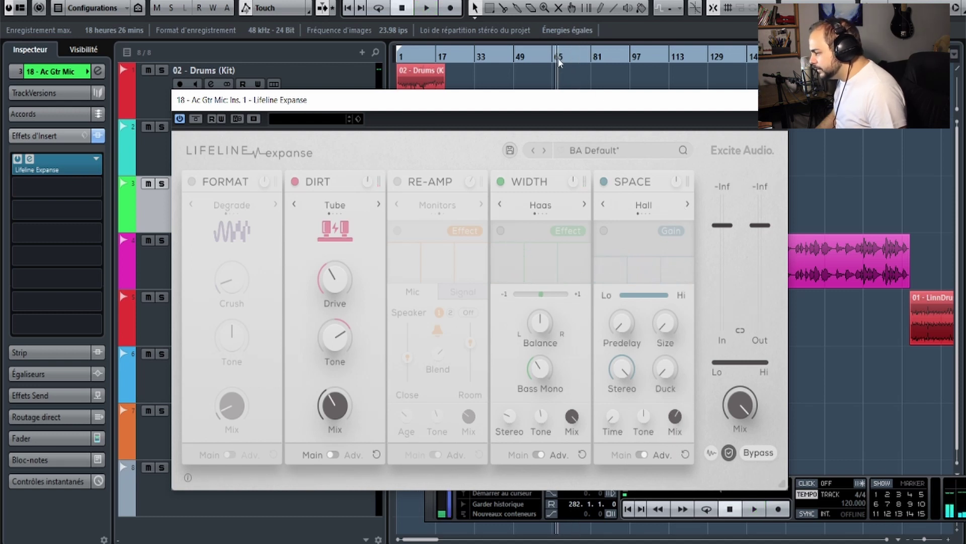
{"action": "key", "text": "space"}
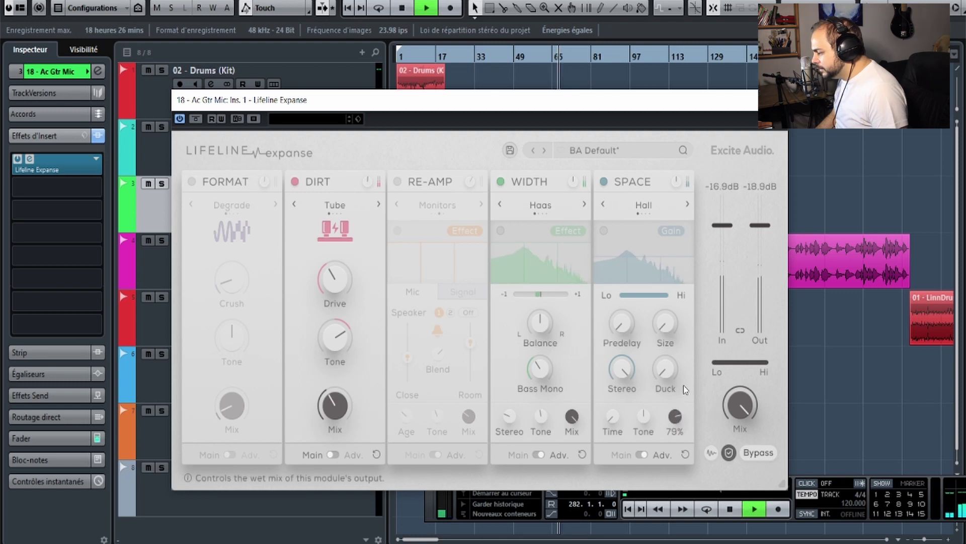
Switch SPACE to Plate mode and audition the guitar with Size at 36% and Mix lowered to 44%.
{"action": "key", "text": "space"}
{"action": "left_click_drag", "start_coordinate": [666, 324], "coordinate": [666, 353]}
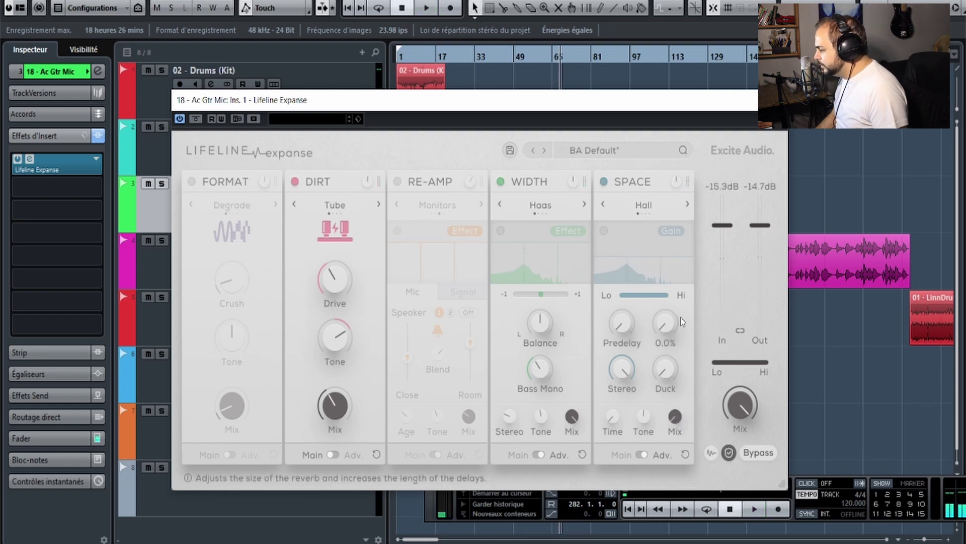
{"action": "left_click", "coordinate": [687, 204]}
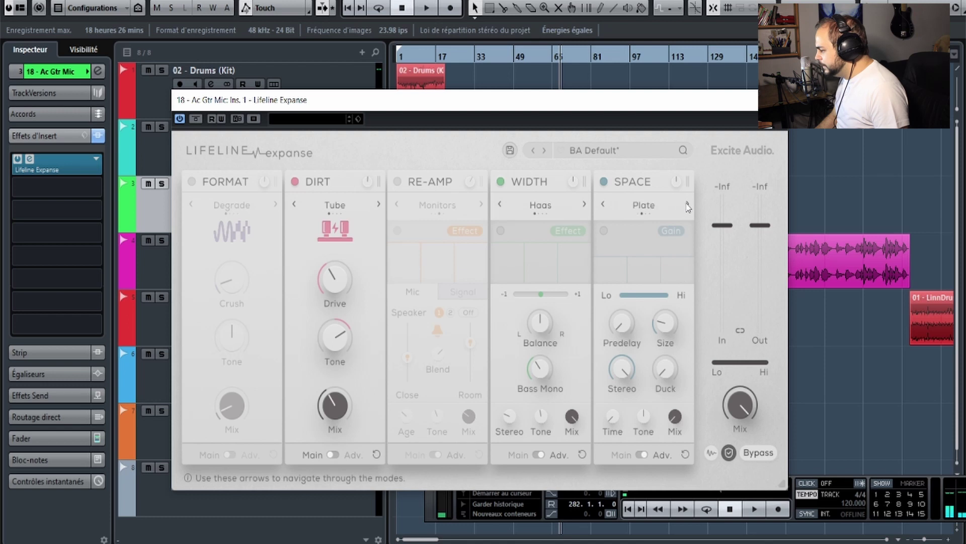
{"action": "key", "text": "space"}
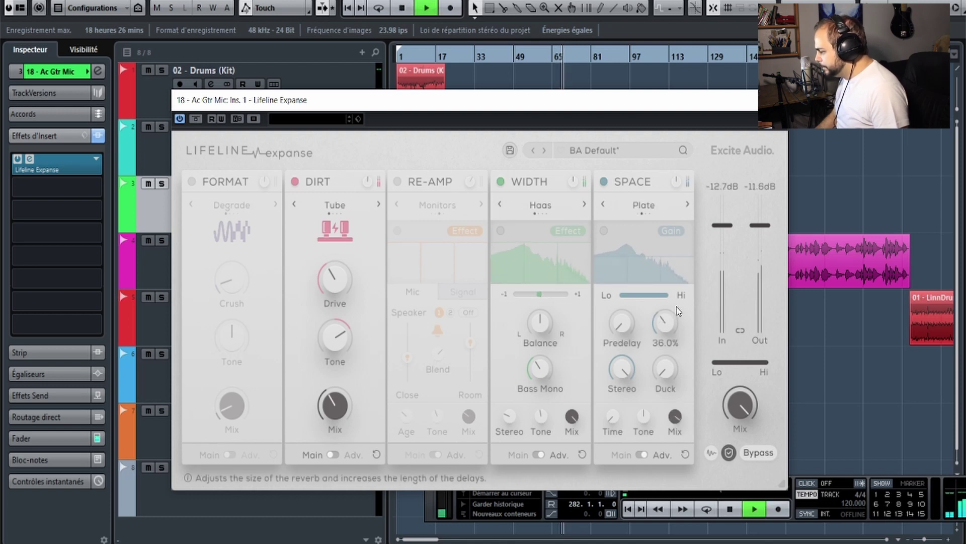
{"action": "left_click", "coordinate": [642, 455]}
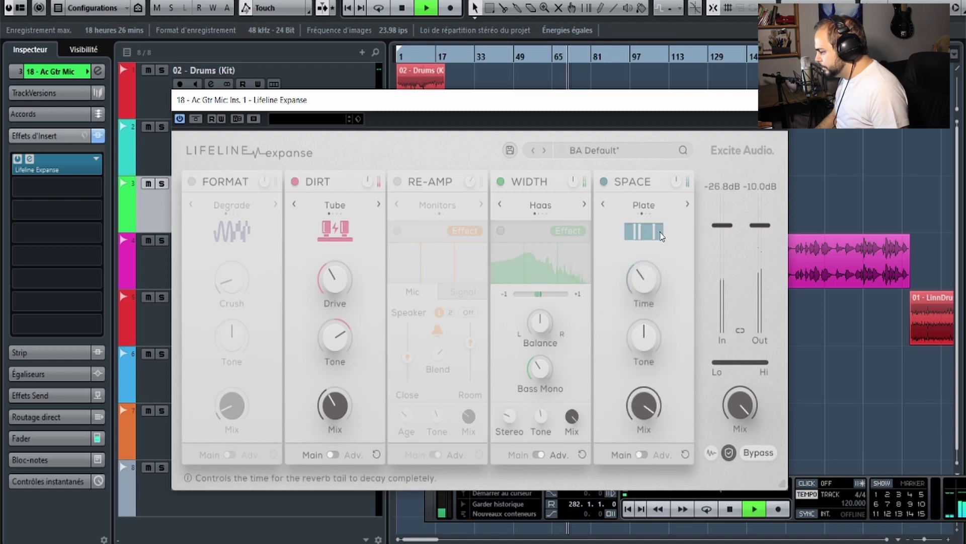
{"action": "left_click_drag", "start_coordinate": [645, 409], "coordinate": [642, 533]}
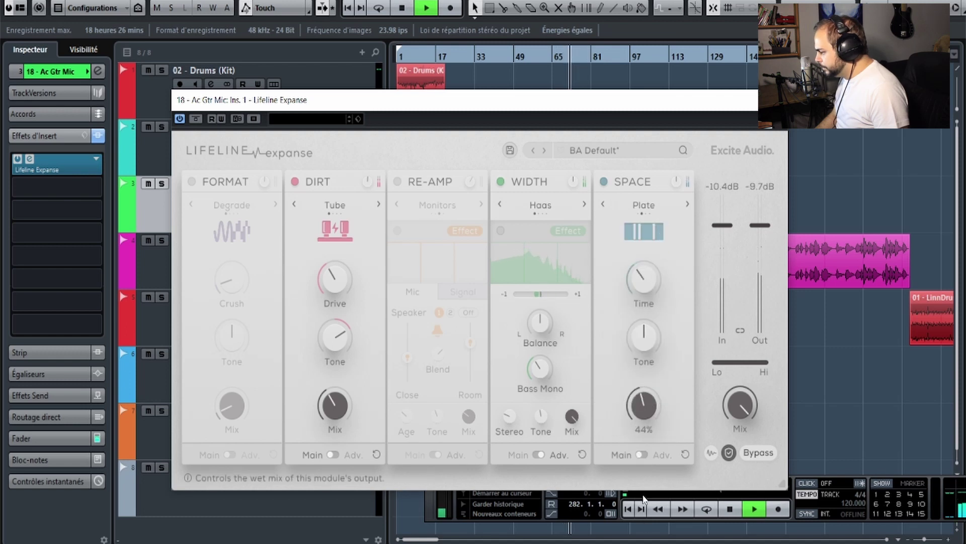
Switch SPACE to Spring mode, enable multiband Effect processing in its advanced view, and audition the bands' Time amounts on the guitar.
{"action": "left_click", "coordinate": [687, 204]}
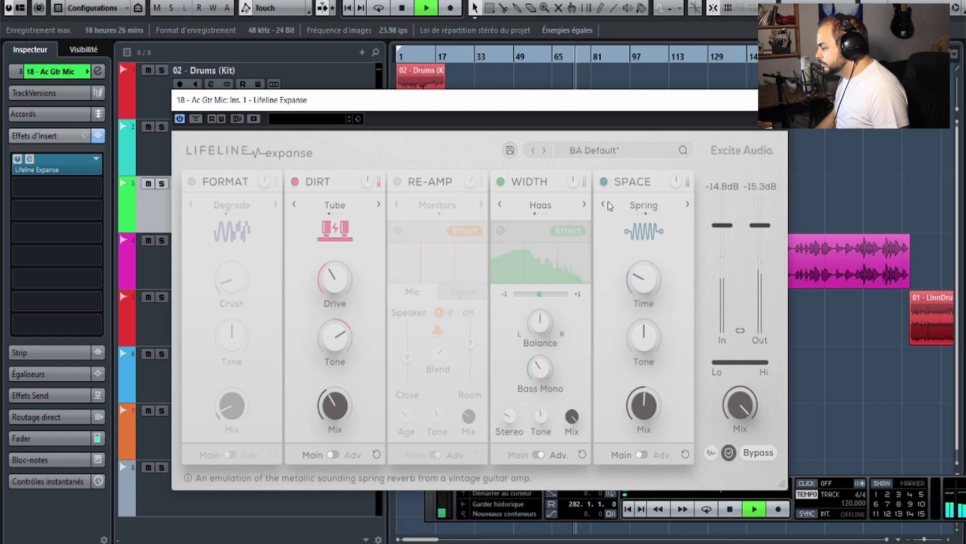
{"action": "key", "text": "space"}
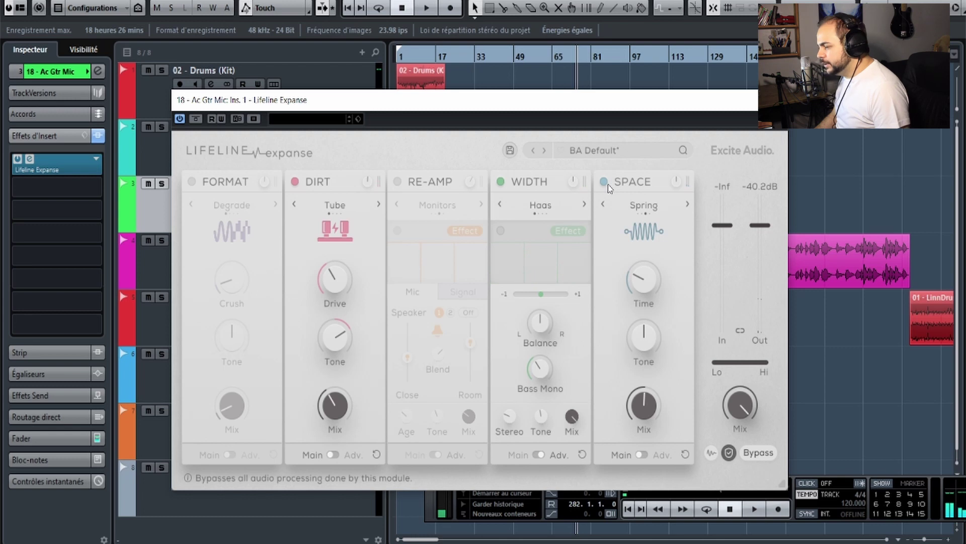
{"action": "left_click", "coordinate": [641, 455]}
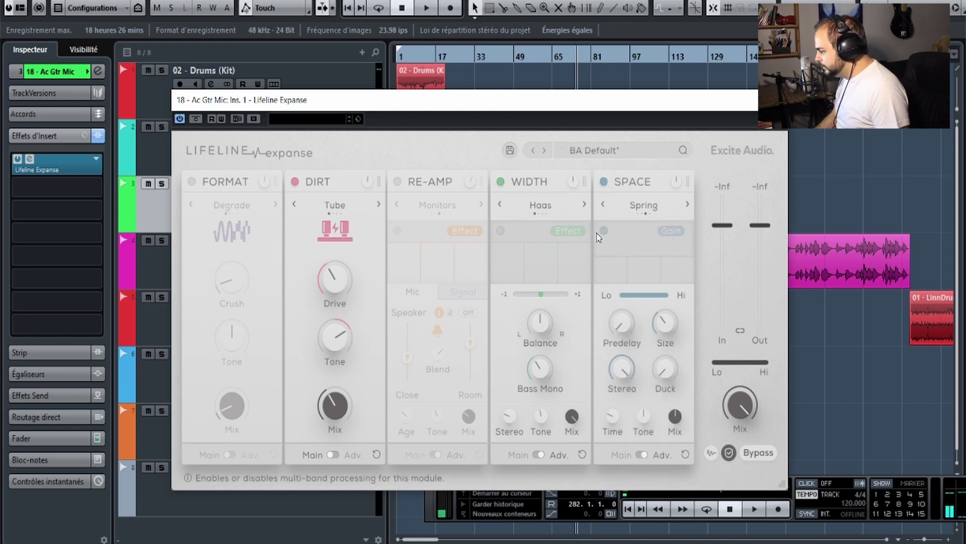
{"action": "left_click", "coordinate": [670, 233]}
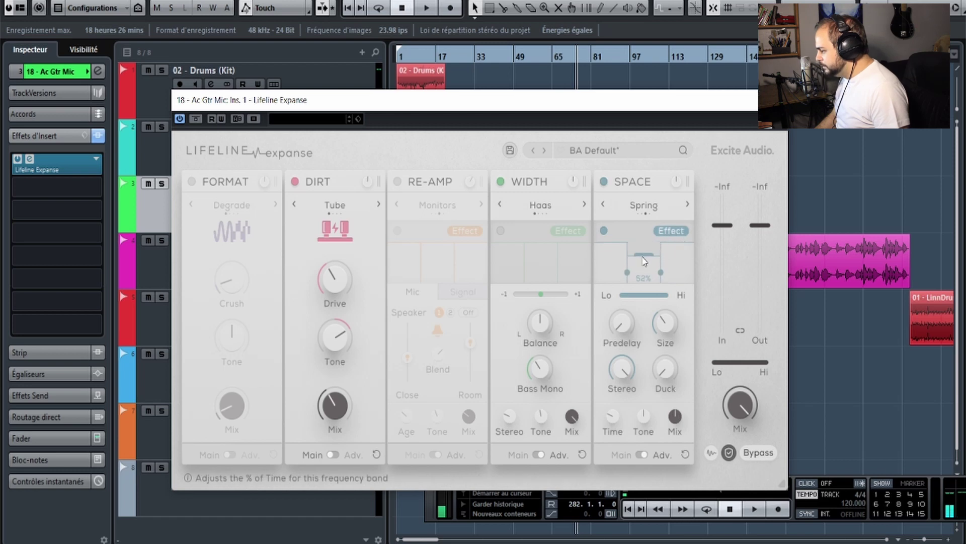
{"action": "key", "text": "space"}
{"action": "left_click_drag", "start_coordinate": [644, 261], "coordinate": [674, 259]}
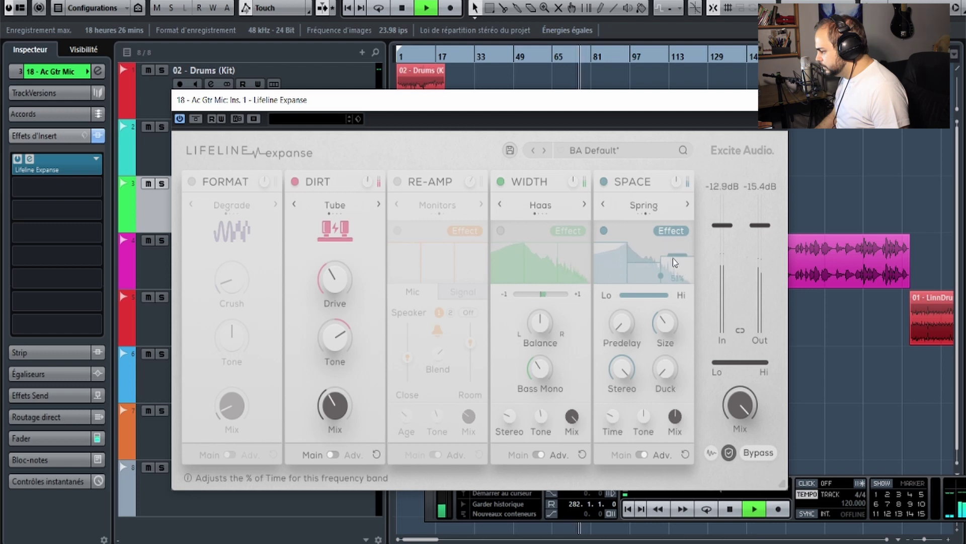
Switch SPACE's multiband display to Gain, lower the middle band's gain, and compare with multiband processing off.
{"action": "left_click", "coordinate": [669, 232]}
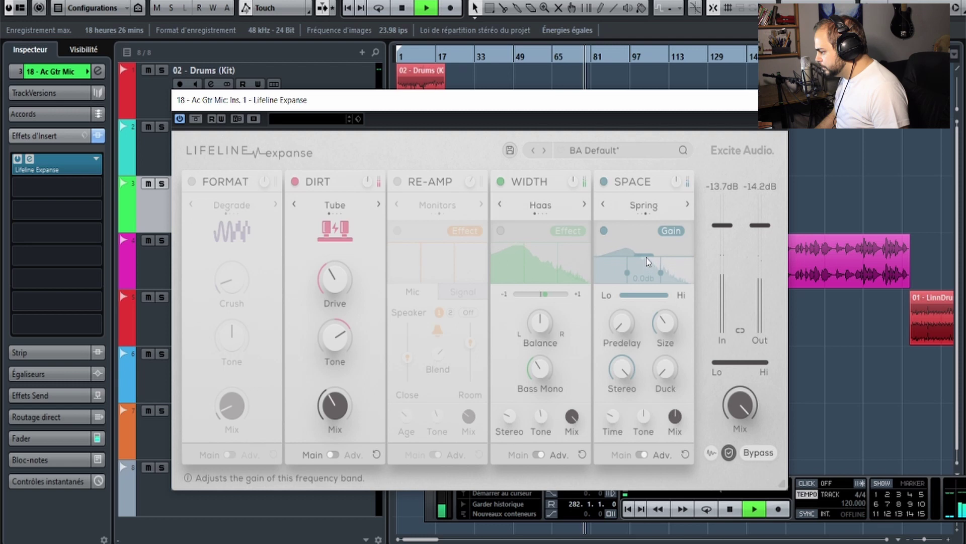
{"action": "left_click_drag", "start_coordinate": [647, 261], "coordinate": [646, 274]}
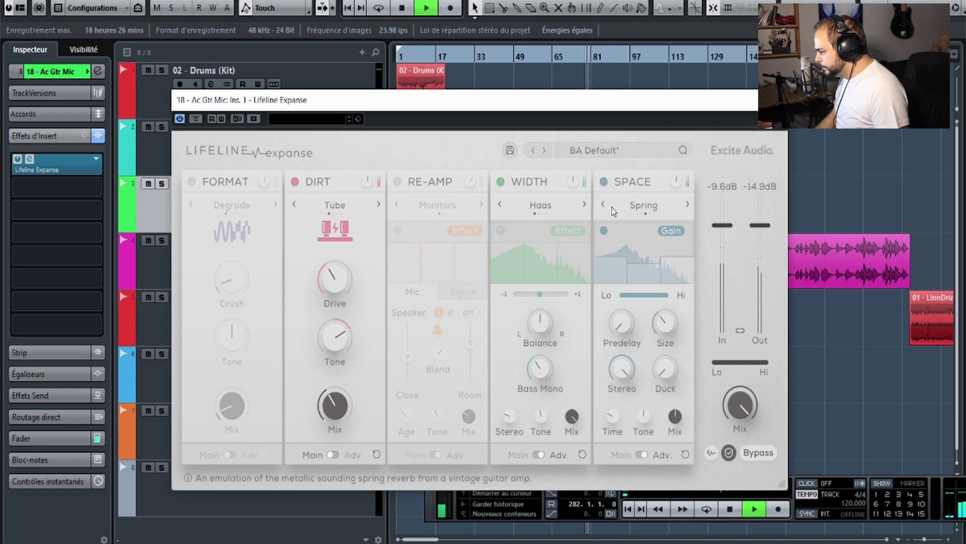
{"action": "left_click", "coordinate": [605, 231]}
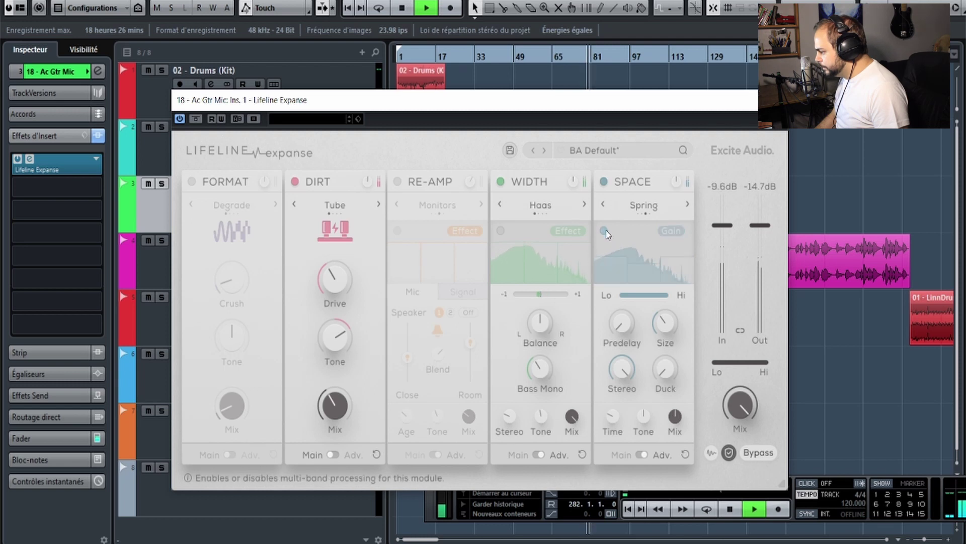
Compare the guitar with SPACE off and on, audition its Mix at 15% with a raised Predelay, and stop playback.
{"action": "left_click", "coordinate": [605, 183]}
{"action": "left_click", "coordinate": [605, 182]}
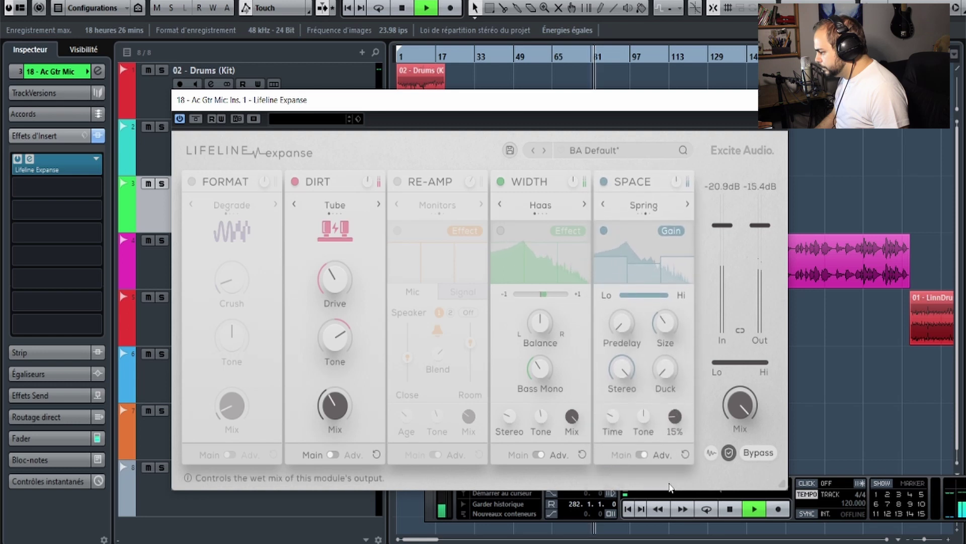
{"action": "left_click_drag", "start_coordinate": [622, 325], "coordinate": [623, 306]}
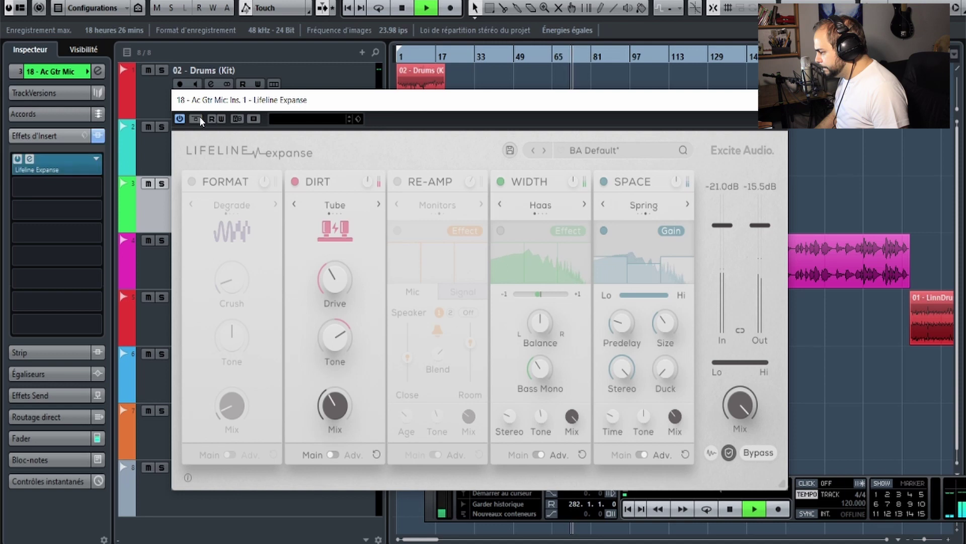
{"action": "key", "text": "space"}
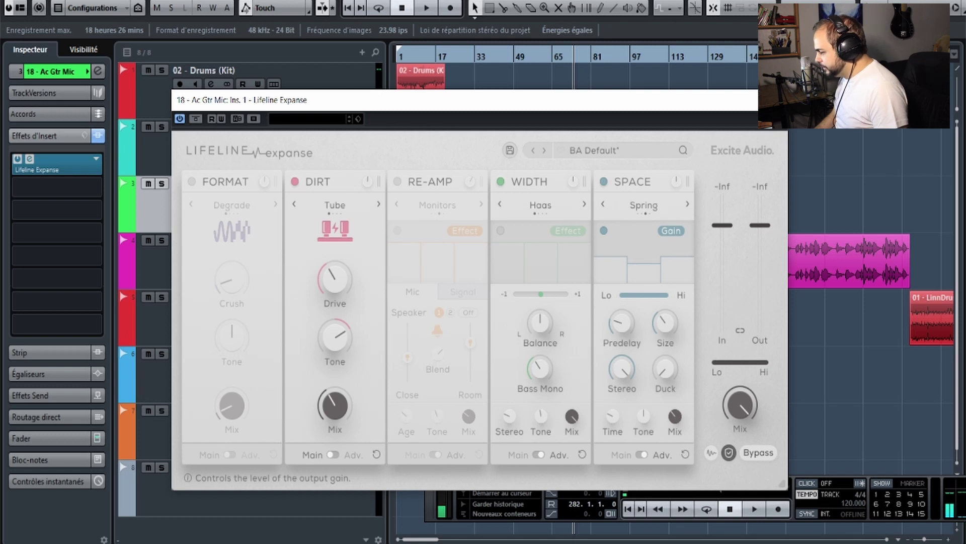
Close the plugin window and remove Lifeline Expanse from the 18 - Ac Gtr Mic track, discarding its changes.
{"action": "left_click", "coordinate": [773, 100]}
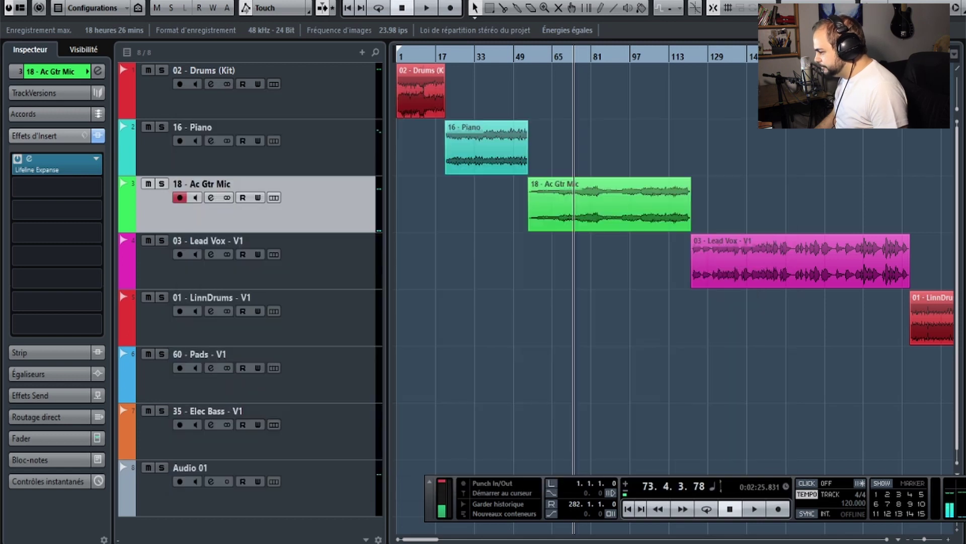
{"action": "left_click", "coordinate": [15, 158]}
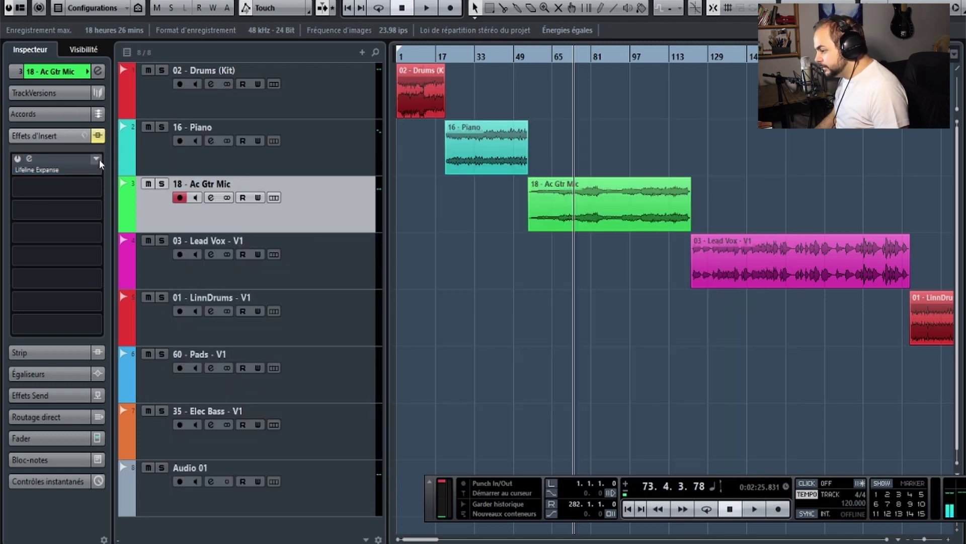
{"action": "left_click", "coordinate": [99, 159]}
{"action": "left_click", "coordinate": [106, 185]}
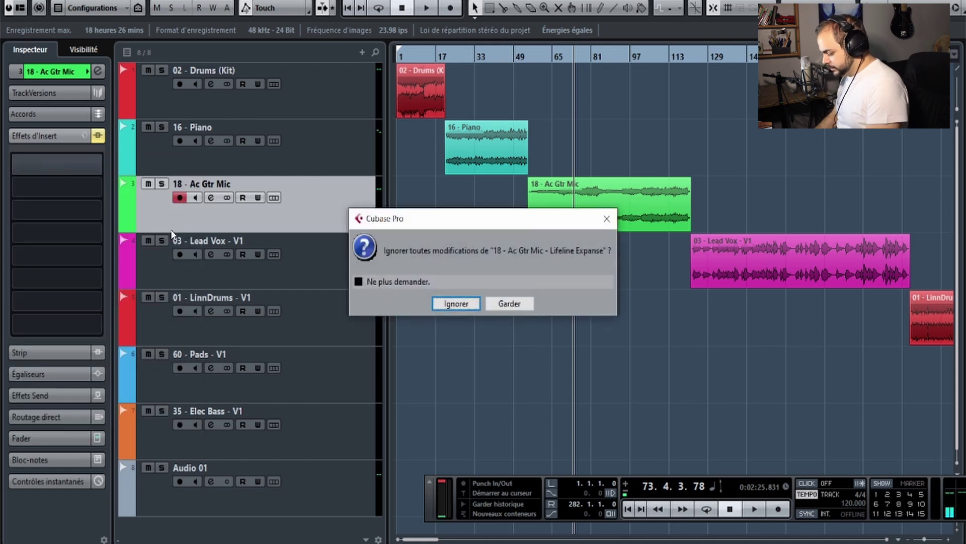
{"action": "key", "text": "Return"}
Place the playhead at bar 122 and insert Lifeline Expanse on the 03 - Lead Vox - V1 track.
{"action": "left_click", "coordinate": [437, 237]}
{"action": "left_click", "coordinate": [691, 58]}
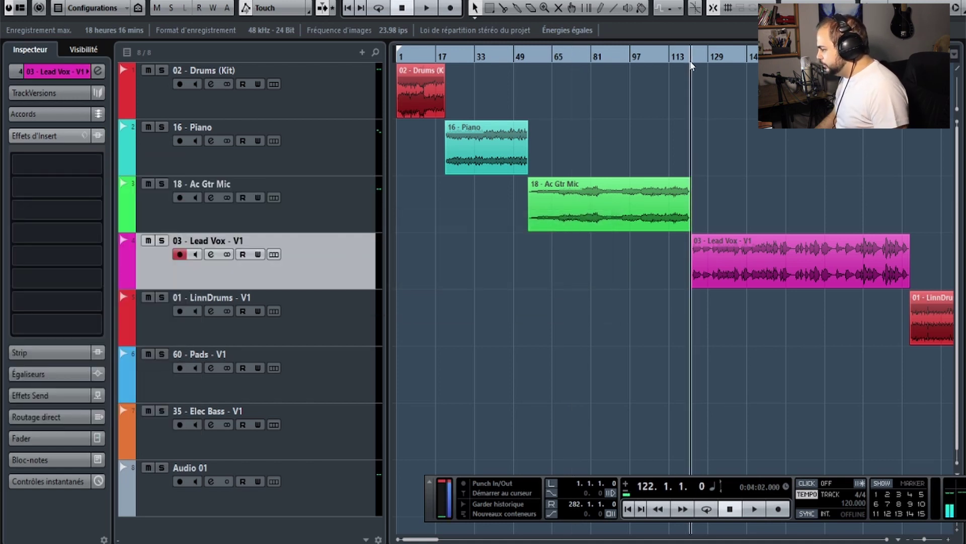
{"action": "left_click", "coordinate": [85, 191]}
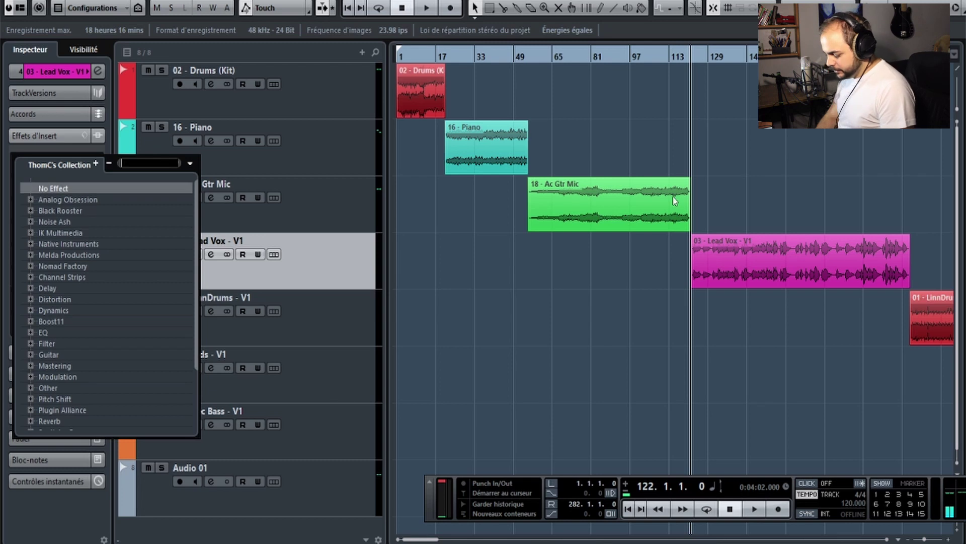
{"action": "type", "text": "life"}
{"action": "key", "text": "Return"}
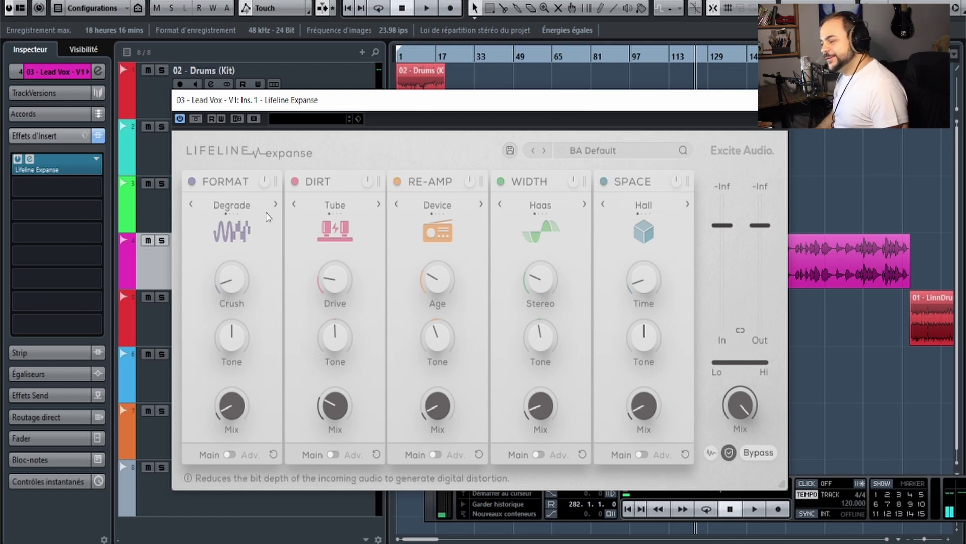
Turn off FORMAT, switch DIRT to Rectify, and audition decreasing Drive amounts from 86% on the lead vocal.
{"action": "left_click", "coordinate": [192, 181]}
{"action": "key", "text": "space"}
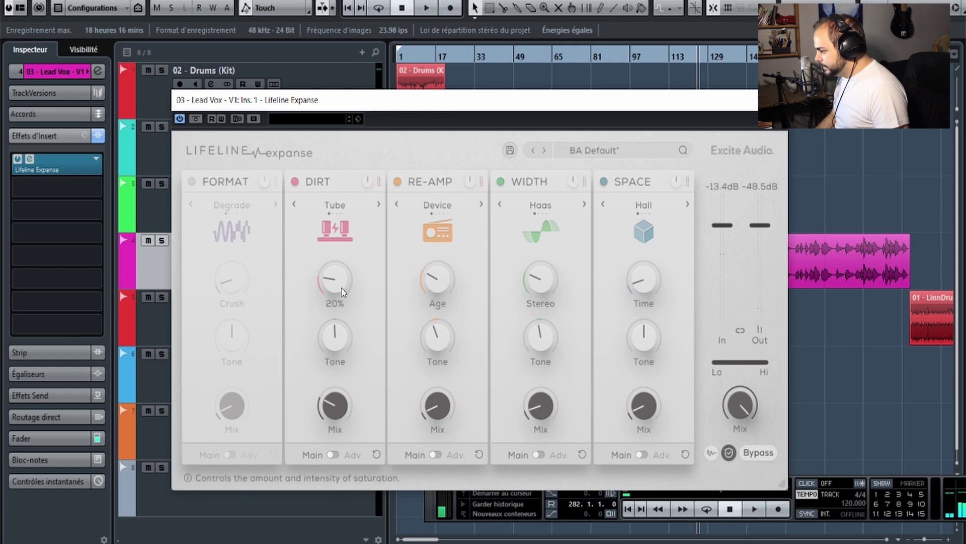
{"action": "left_click", "coordinate": [379, 204]}
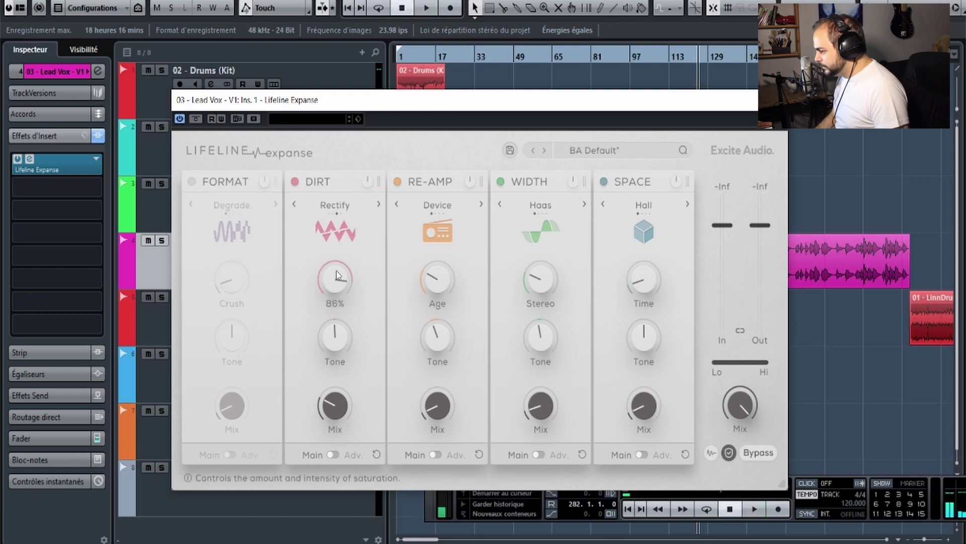
{"action": "key", "text": "space"}
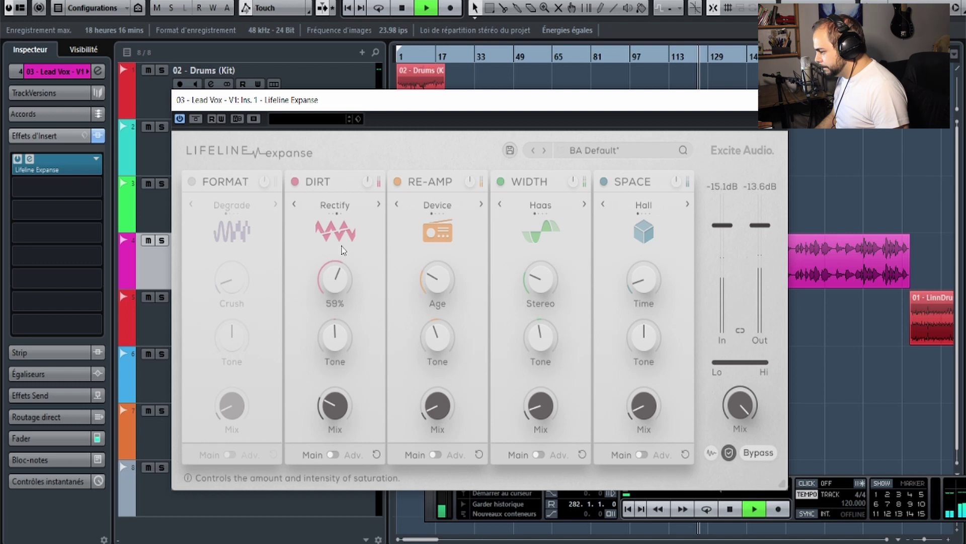
{"action": "left_click_drag", "start_coordinate": [340, 275], "coordinate": [339, 313]}
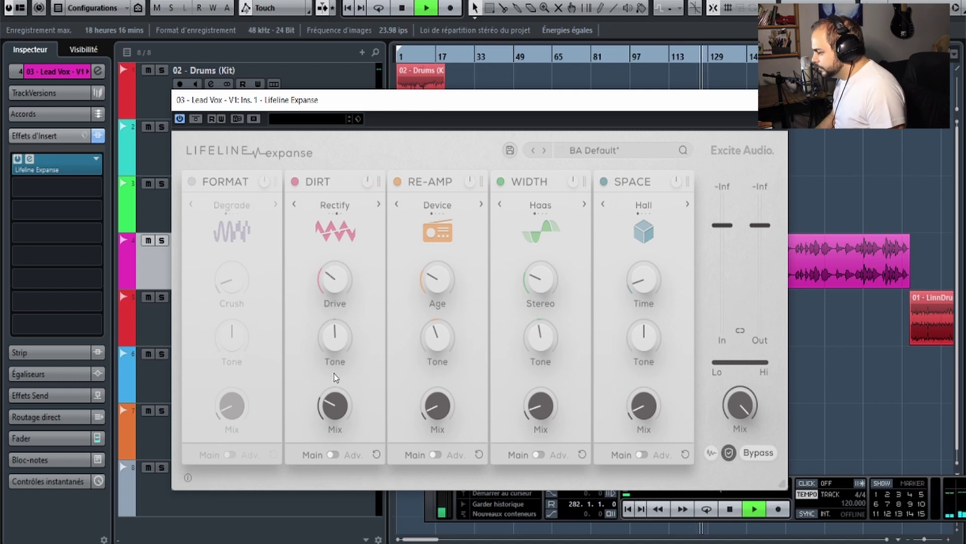
Reduce DIRT's Drive to 20% in Rectify mode, audition its Mix around 44%, and stop playback.
{"action": "left_click_drag", "start_coordinate": [340, 410], "coordinate": [341, 407]}
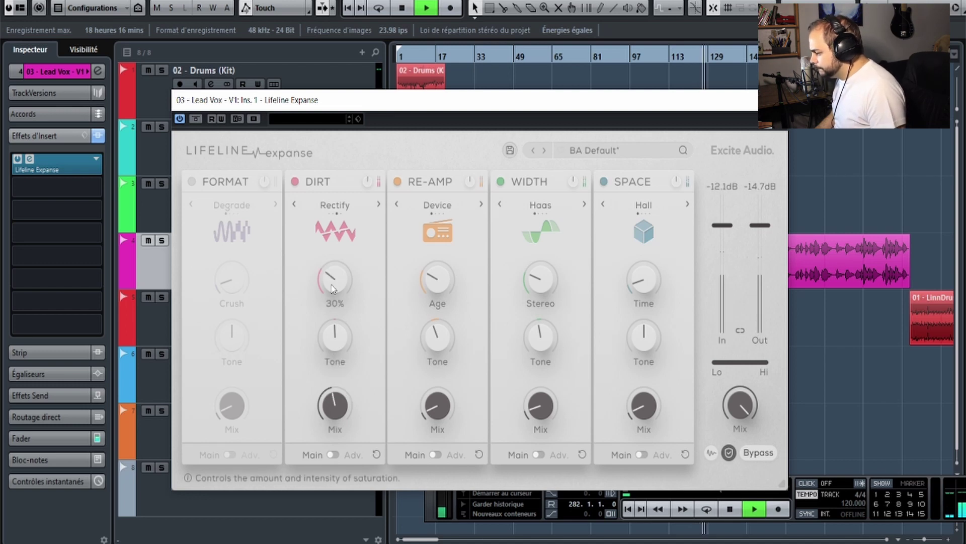
{"action": "left_click_drag", "start_coordinate": [333, 303], "coordinate": [333, 308]}
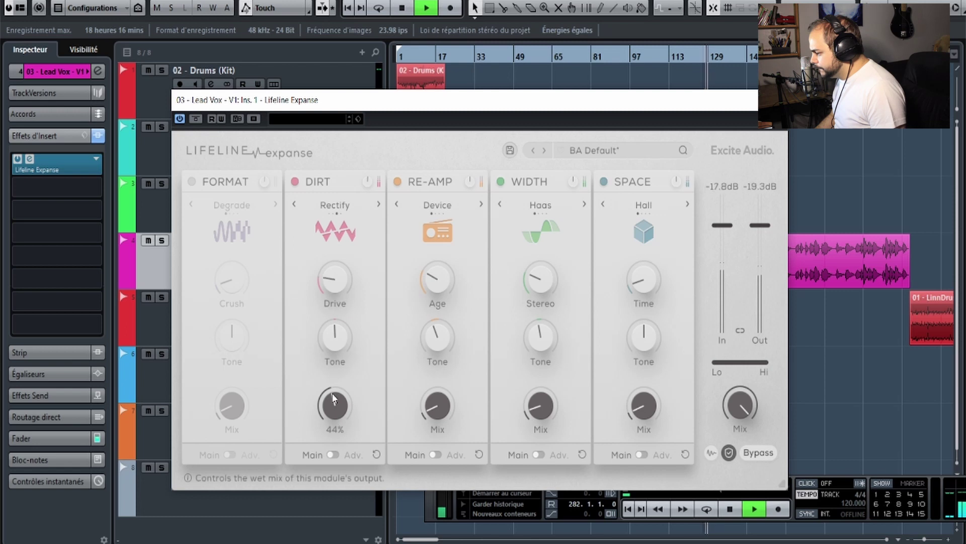
{"action": "left_click_drag", "start_coordinate": [332, 429], "coordinate": [331, 427]}
{"action": "key", "text": "space"}
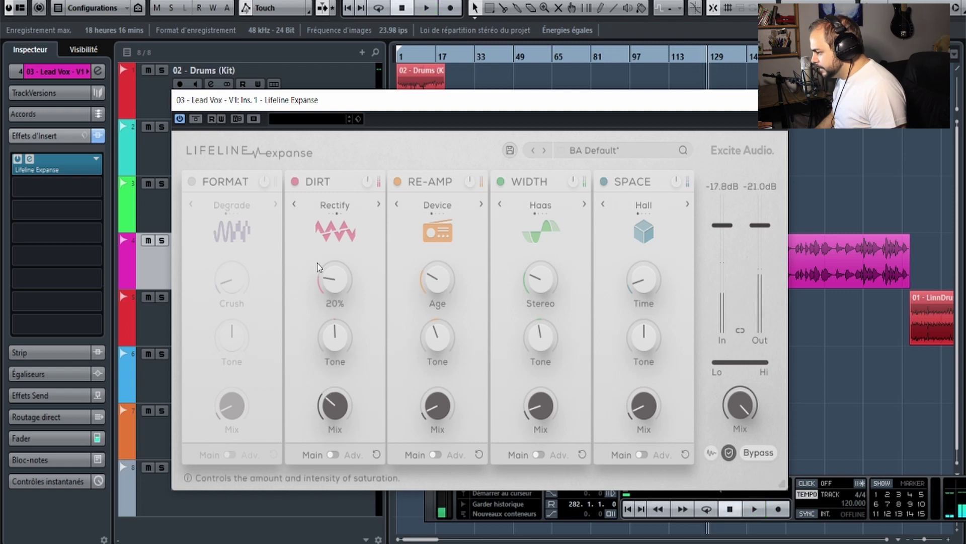
Switch DIRT to Tape and audition the vocal with more Drive, Tone at about -12%, and Mix raised and lowered.
{"action": "left_click", "coordinate": [295, 205]}
{"action": "key", "text": "space"}
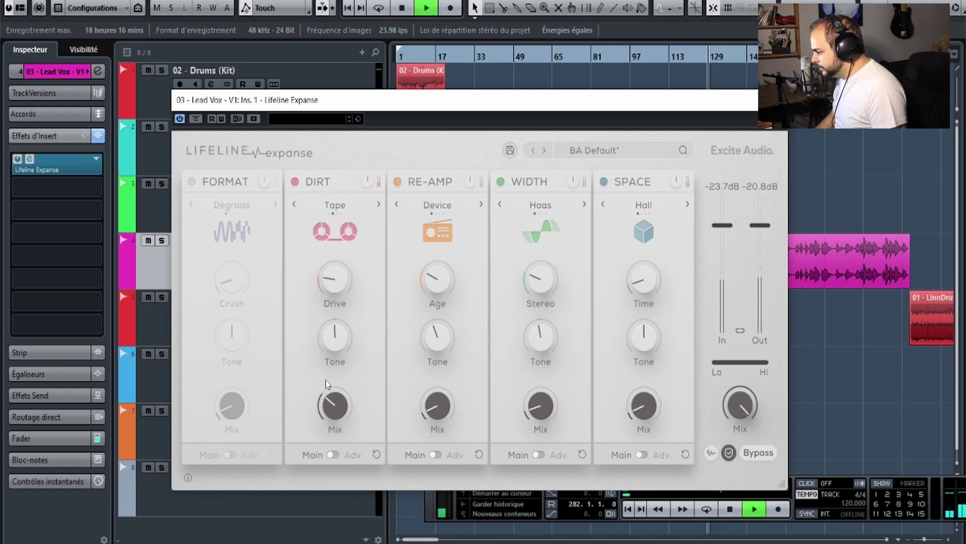
{"action": "left_click_drag", "start_coordinate": [335, 407], "coordinate": [342, 360]}
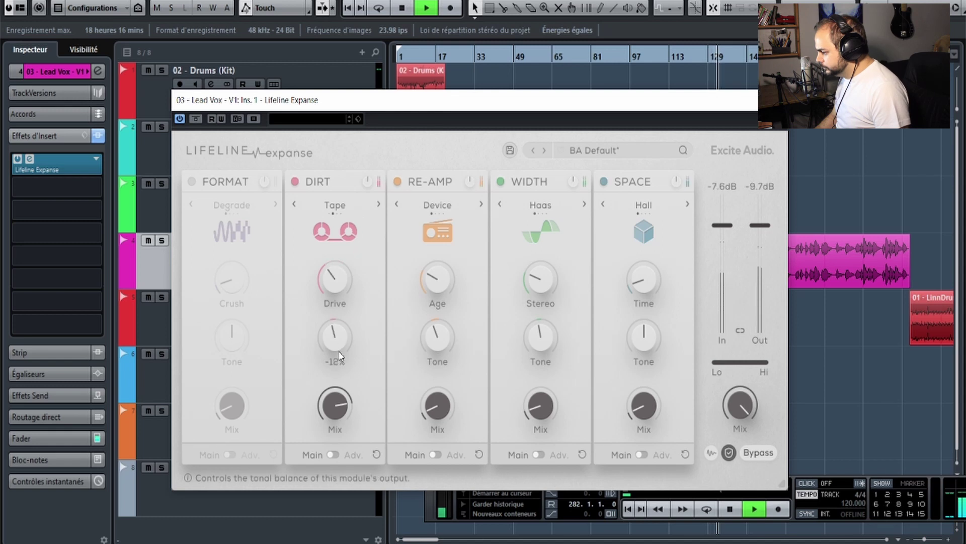
{"action": "left_click_drag", "start_coordinate": [335, 406], "coordinate": [331, 467]}
In DIRT's advanced view, raise Dynamic, enable multiband Effect processing with reduced Drive in the low and middle bands, and stop playback.
{"action": "left_click", "coordinate": [333, 454]}
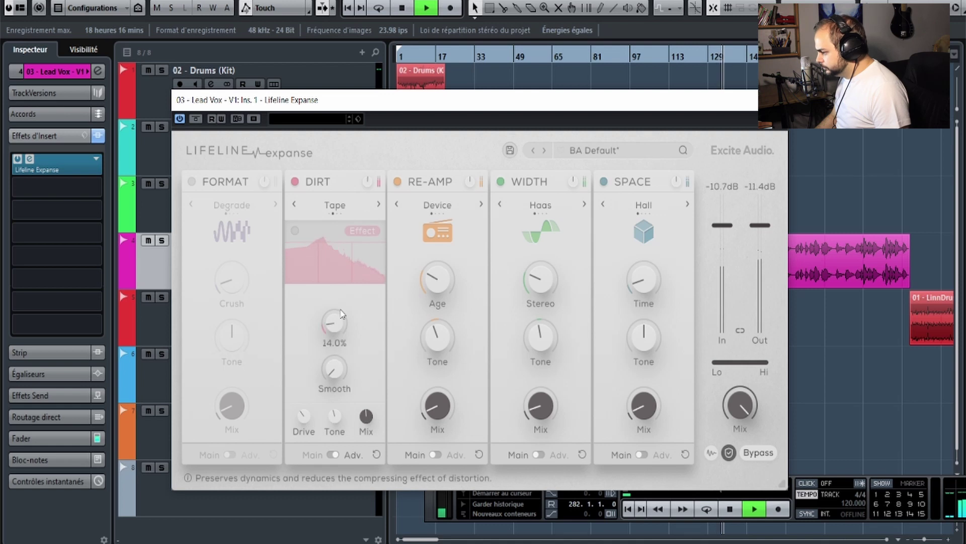
{"action": "left_click", "coordinate": [296, 230]}
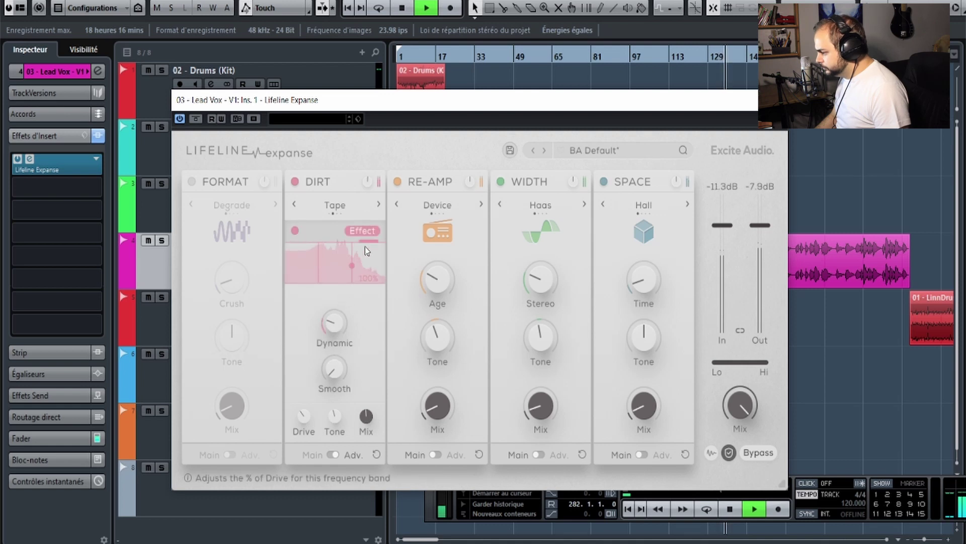
{"action": "left_click_drag", "start_coordinate": [320, 246], "coordinate": [335, 254]}
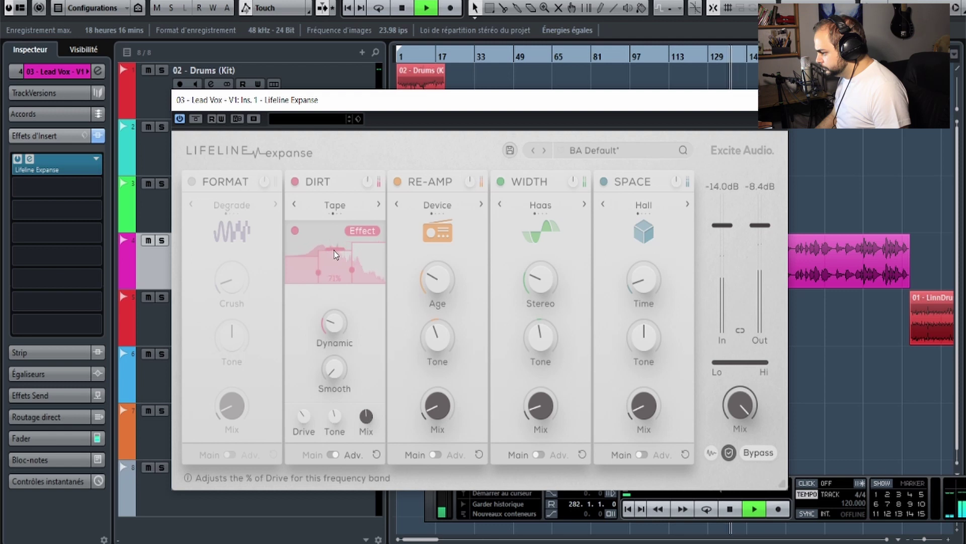
{"action": "key", "text": "space"}
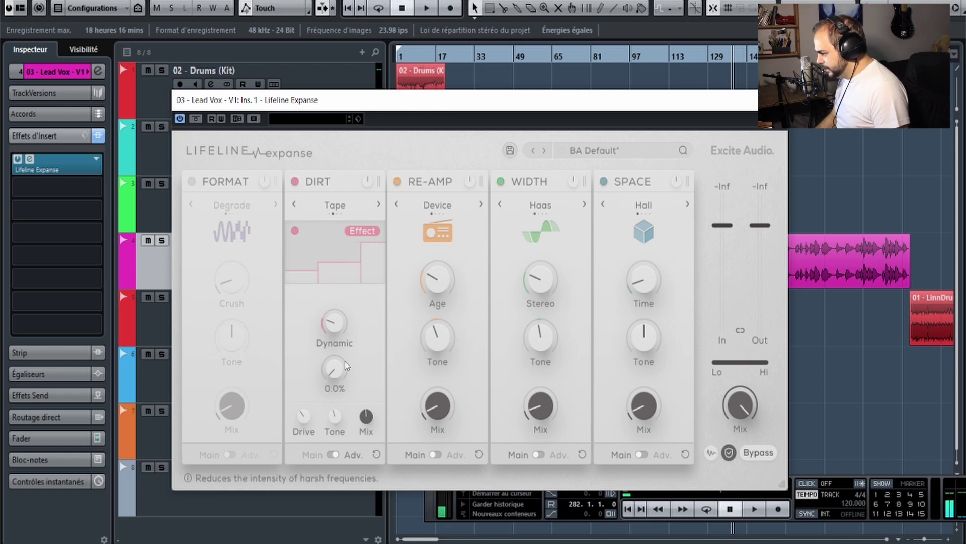
Turn the Dirt module's Dynamic fully down and set its Mix to 32% while auditioning the lead vocal.
{"action": "left_click_drag", "start_coordinate": [334, 322], "coordinate": [329, 333]}
{"action": "key", "text": "space"}
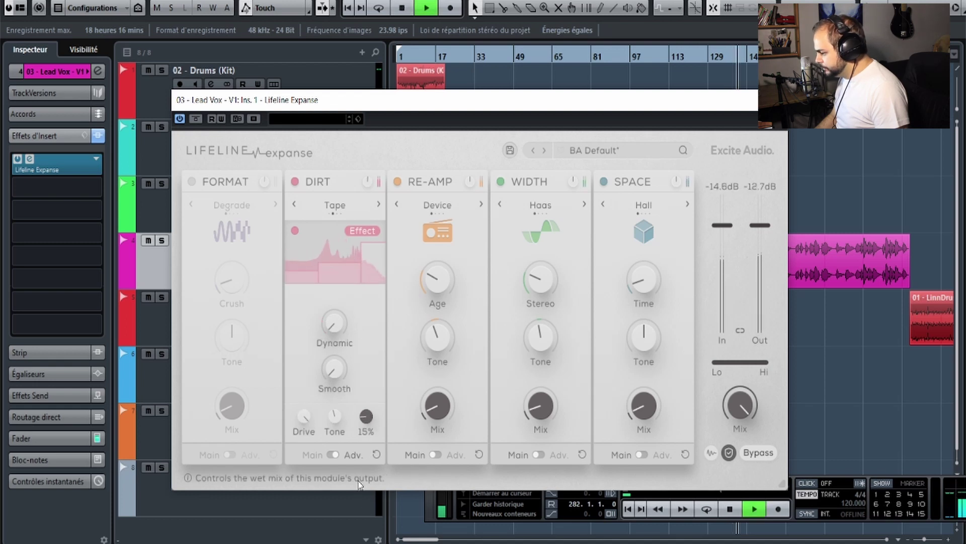
{"action": "key", "text": "space"}
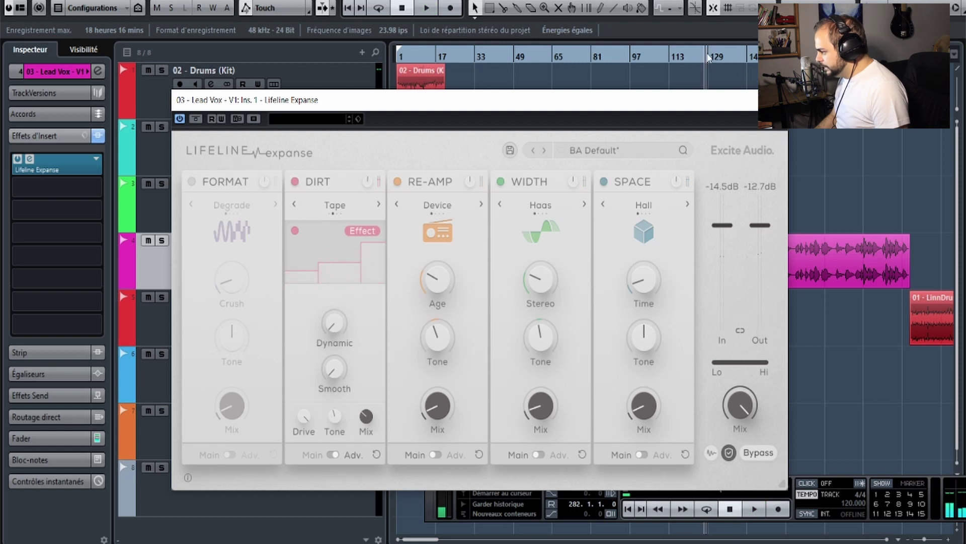
{"action": "key", "text": "space"}
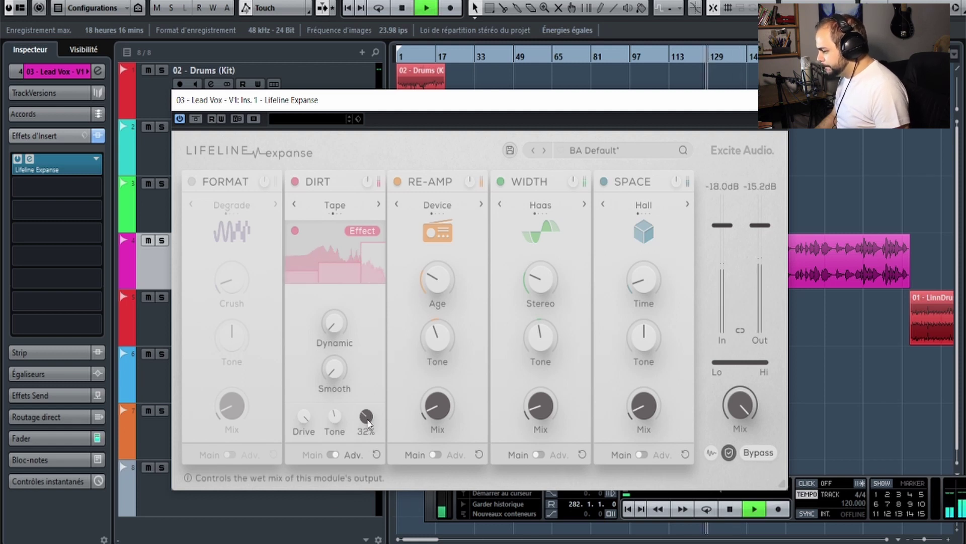
{"action": "key", "text": "space"}
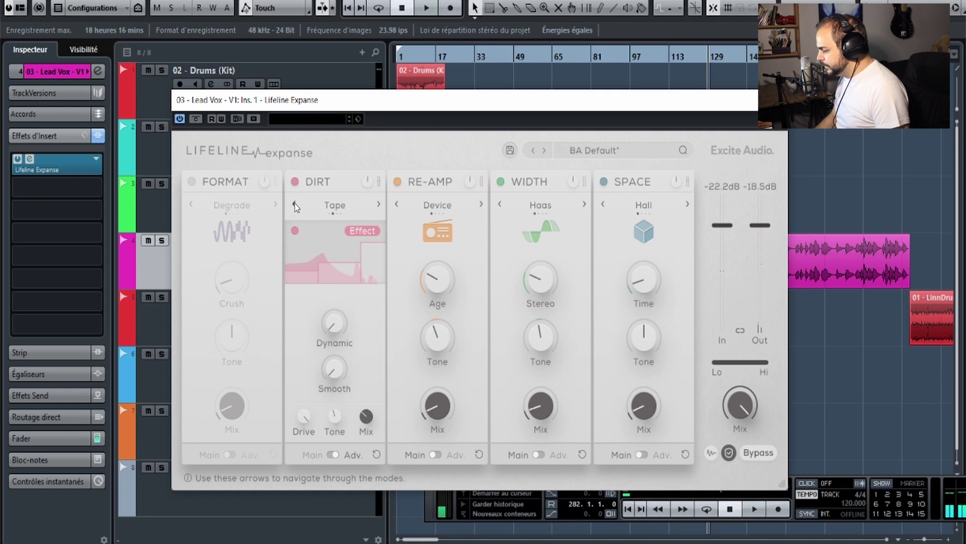
{"action": "key", "text": "space"}
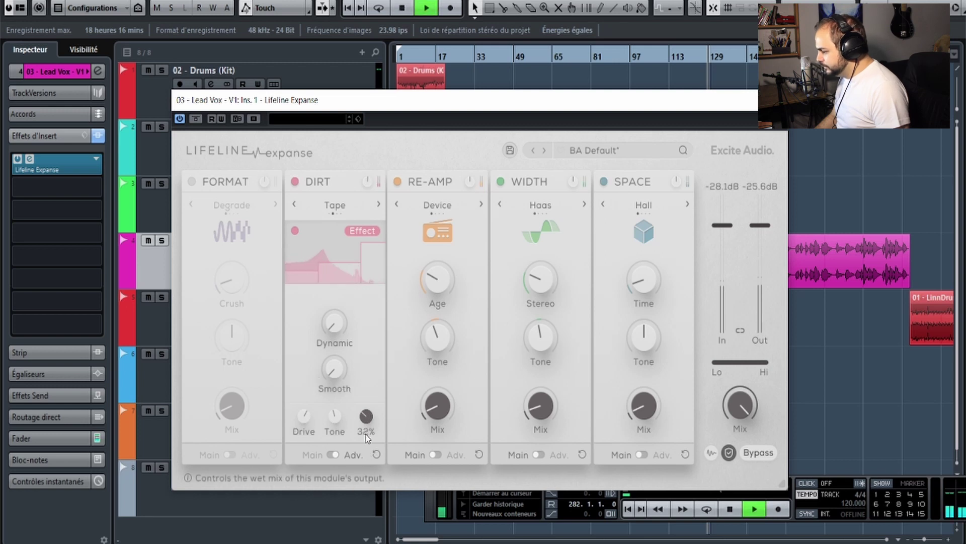
Readjust the Dirt module's Drive and raise its Tone, with a lower Mix, during playback.
{"action": "left_click_drag", "start_coordinate": [304, 416], "coordinate": [303, 479]}
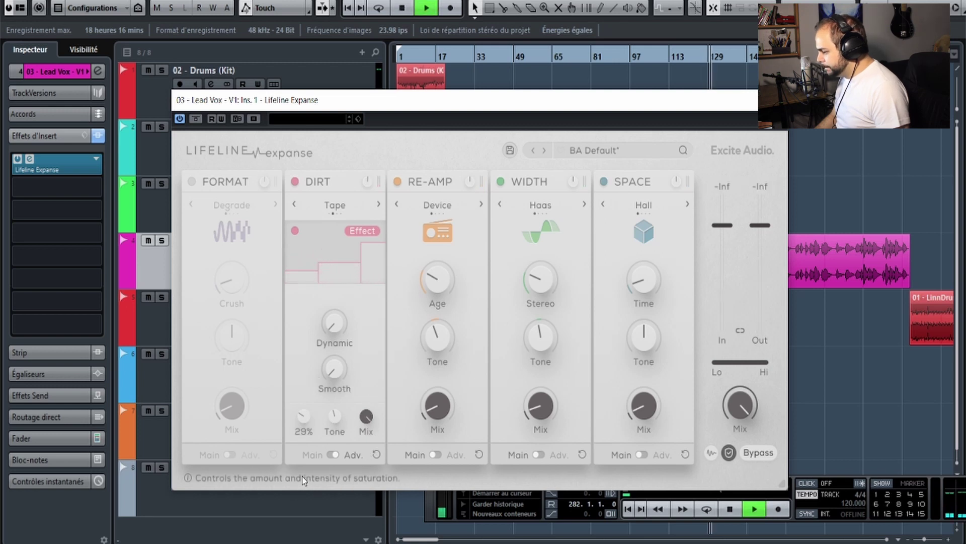
{"action": "left_click_drag", "start_coordinate": [300, 534], "coordinate": [300, 506]}
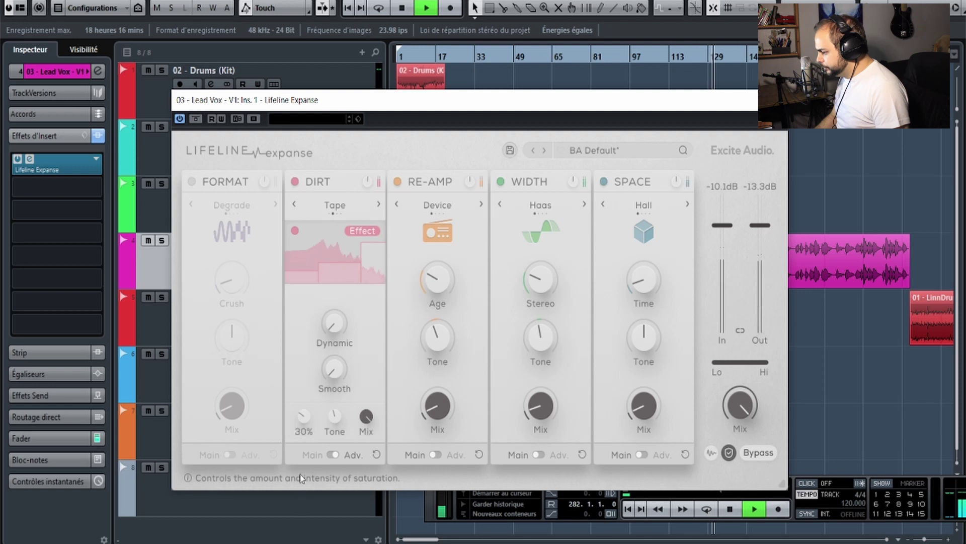
{"action": "left_click_drag", "start_coordinate": [302, 445], "coordinate": [339, 390]}
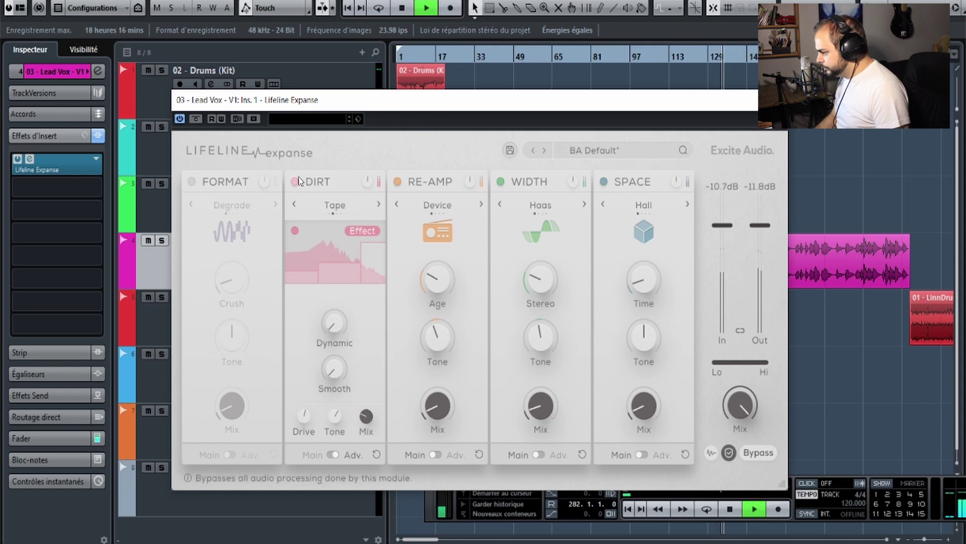
Compare the vocal with and without the plug-in in Tape mode by toggling its bypass during playback.
{"action": "left_click", "coordinate": [195, 119]}
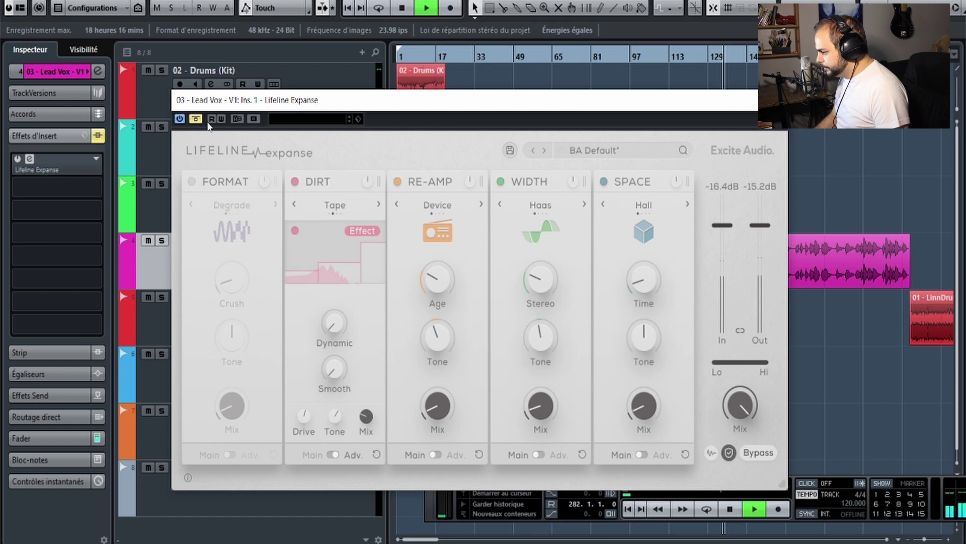
{"action": "left_click", "coordinate": [199, 123]}
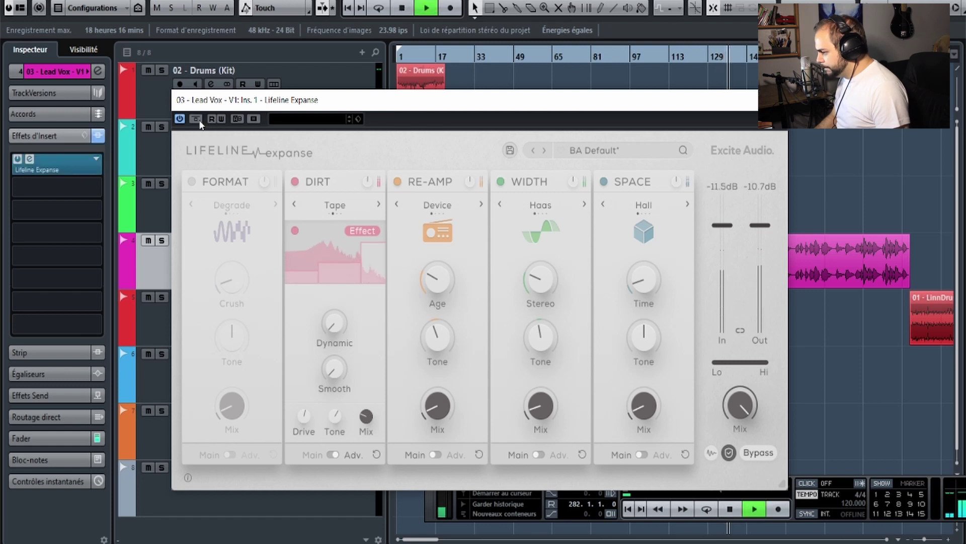
{"action": "left_click", "coordinate": [200, 122]}
{"action": "left_click", "coordinate": [199, 122]}
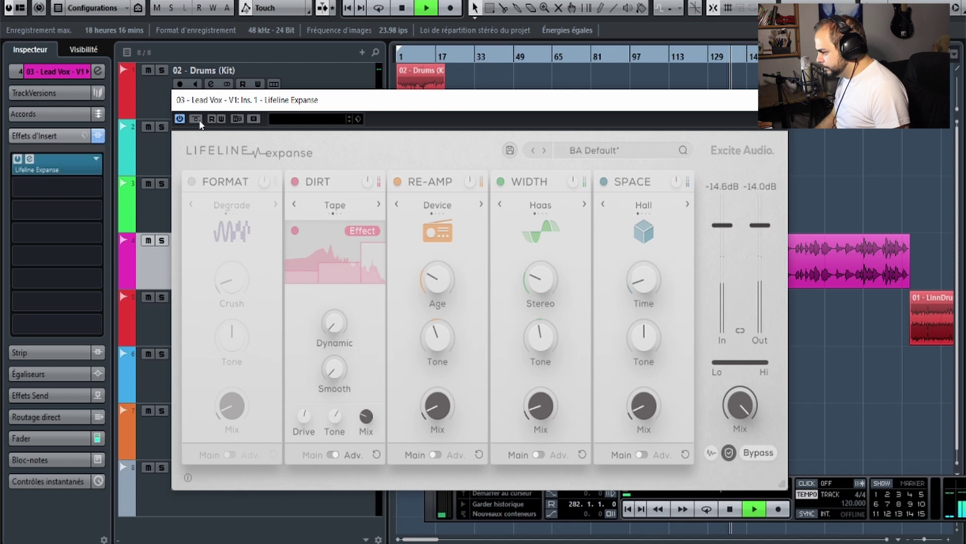
Switch the Dirt module to Tube mode and compare it against the bypassed plug-in, ending with playback stopped.
{"action": "left_click", "coordinate": [294, 204]}
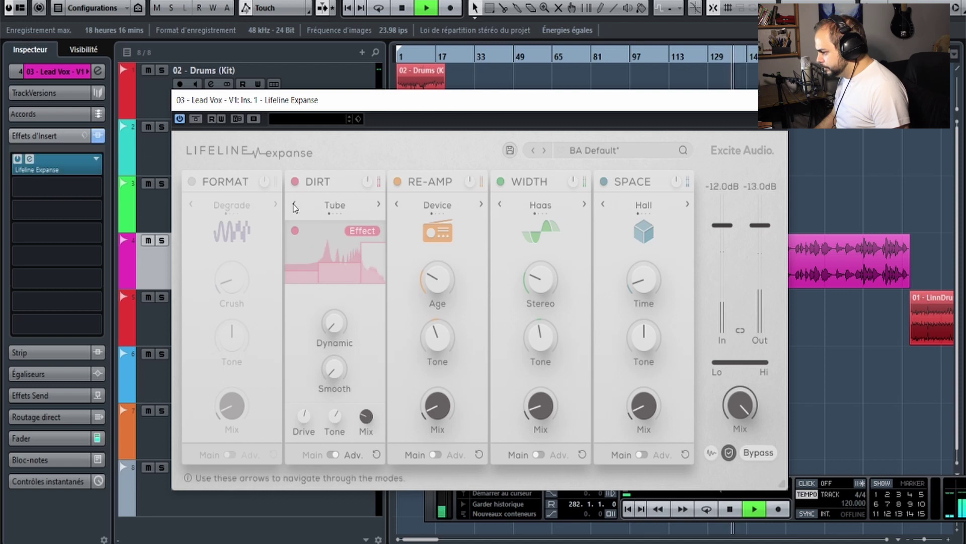
{"action": "left_click", "coordinate": [195, 118]}
{"action": "left_click", "coordinate": [195, 120]}
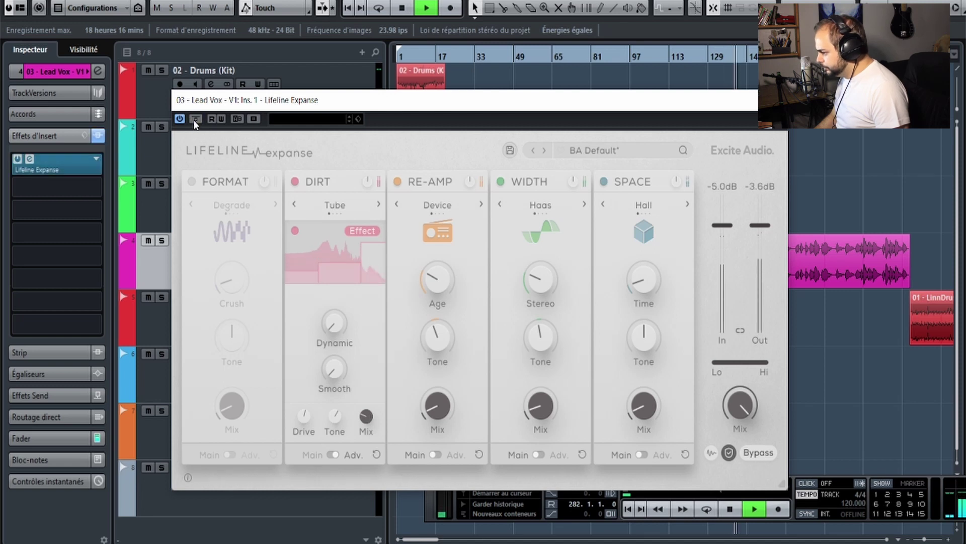
{"action": "left_click", "coordinate": [195, 120]}
{"action": "left_click", "coordinate": [195, 120]}
{"action": "key", "text": "space"}
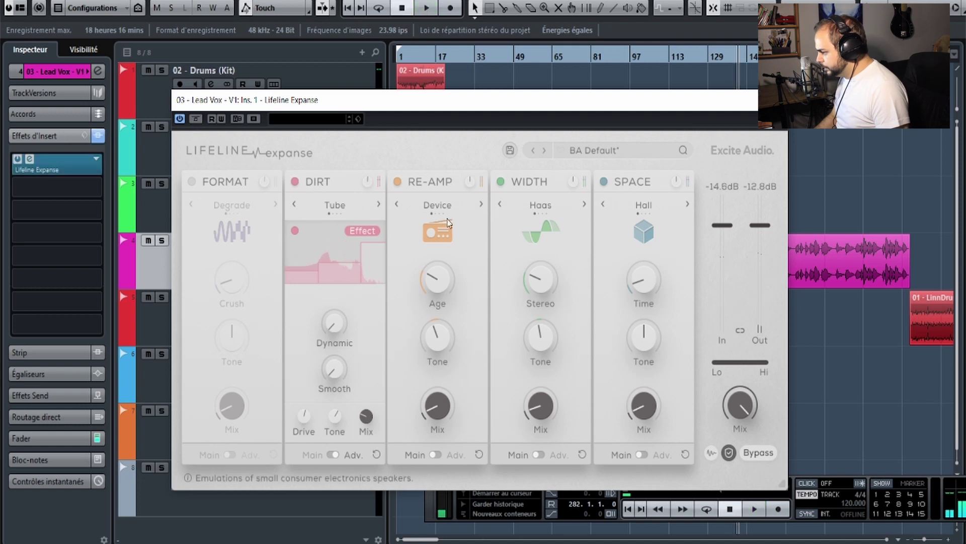
Disable the Width, Re-Amp and Space modules so that only Dirt processes the vocal.
{"action": "left_click", "coordinate": [500, 181]}
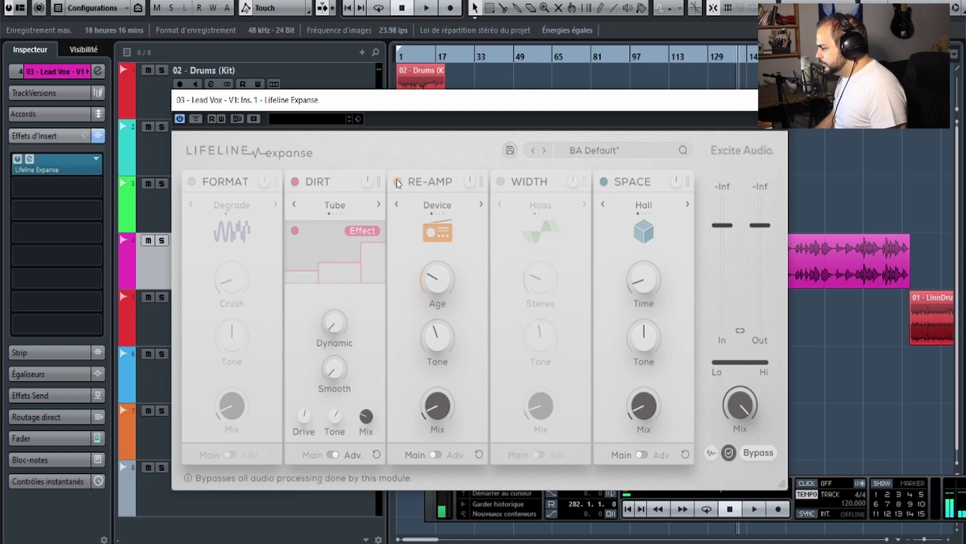
{"action": "left_click", "coordinate": [398, 181]}
{"action": "left_click", "coordinate": [603, 181]}
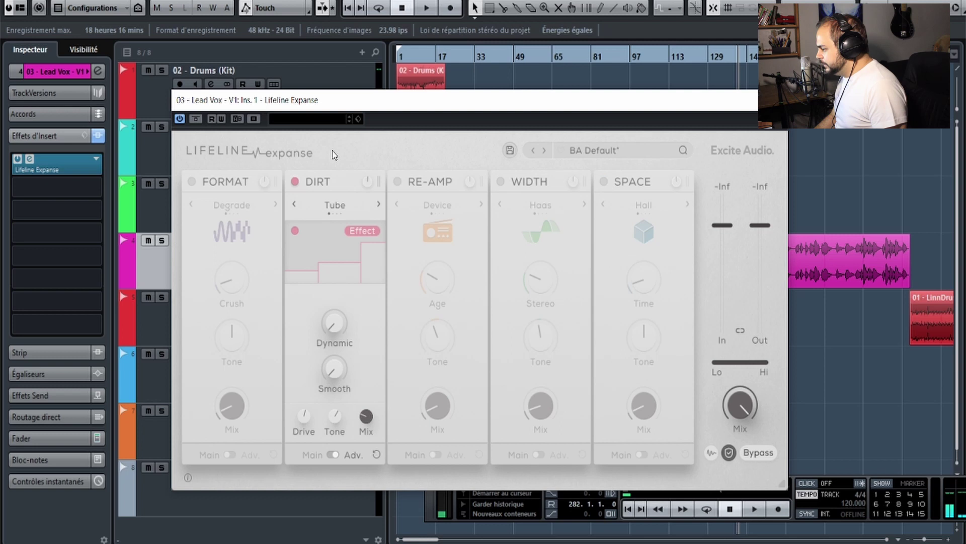
Play the vocal and toggle the plug-in's bypass to judge the Dirt module on its own.
{"action": "left_click", "coordinate": [198, 121]}
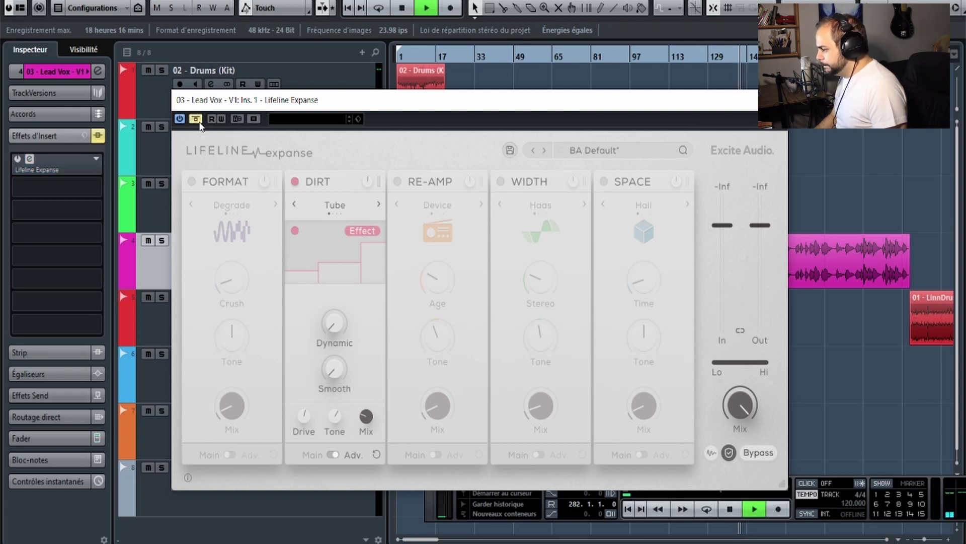
{"action": "left_click", "coordinate": [195, 119]}
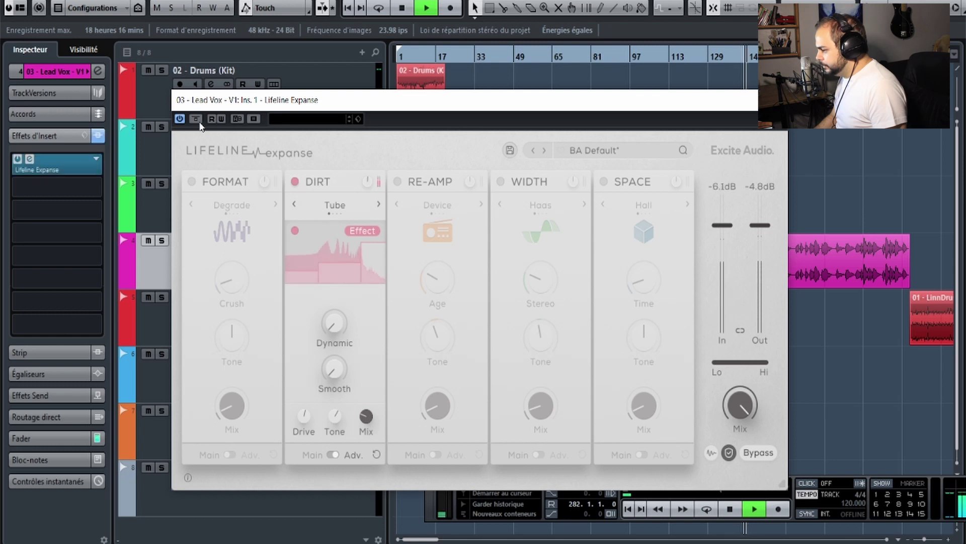
{"action": "left_click", "coordinate": [199, 124]}
{"action": "left_click", "coordinate": [200, 124]}
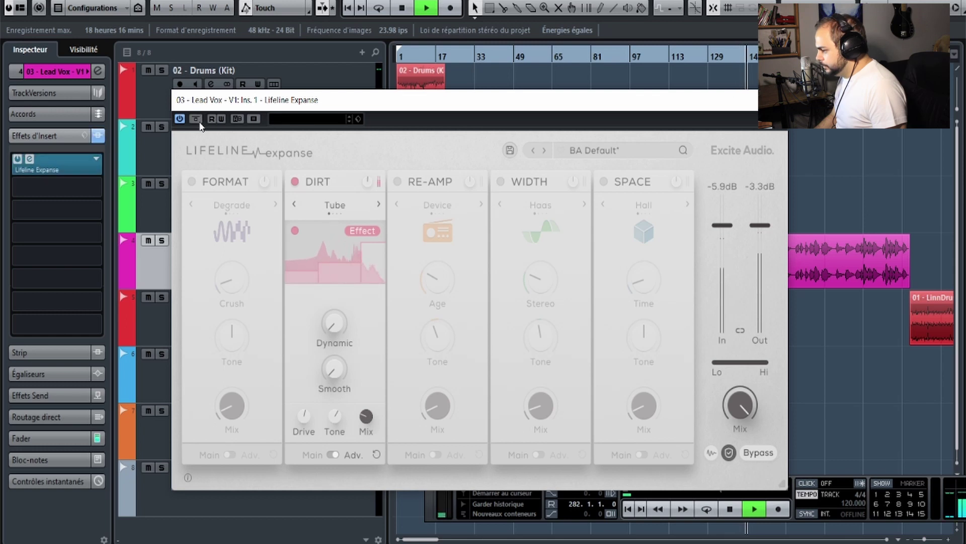
{"action": "key", "text": "space"}
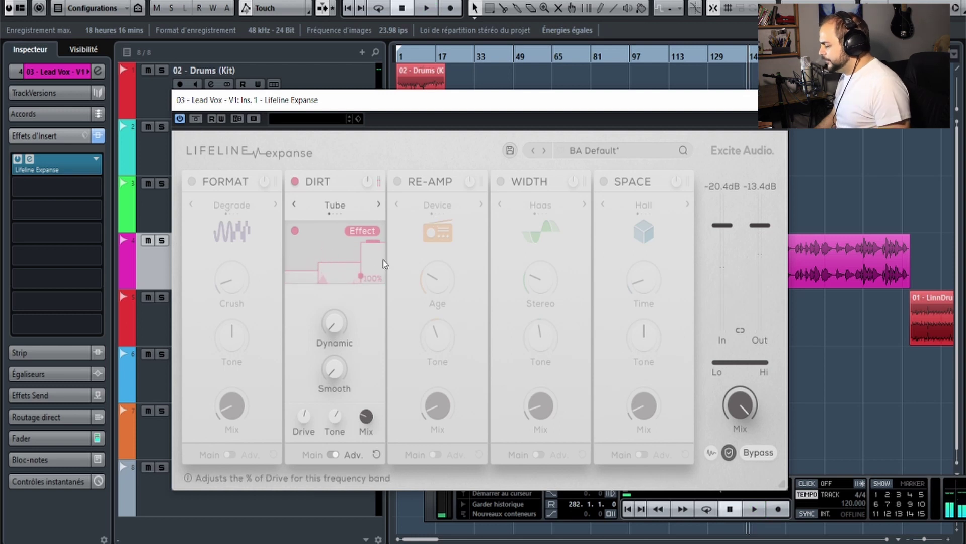
Enable the Width module in Haas mode, set its Mix to 100%, and show its advanced controls during playback.
{"action": "key", "text": "space"}
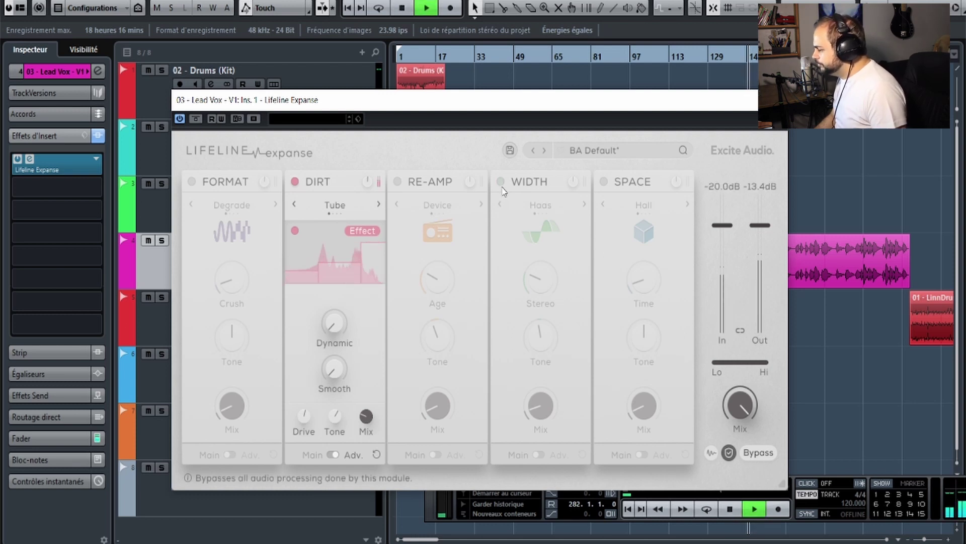
{"action": "left_click", "coordinate": [501, 181]}
{"action": "left_click_drag", "start_coordinate": [535, 394], "coordinate": [607, 197]}
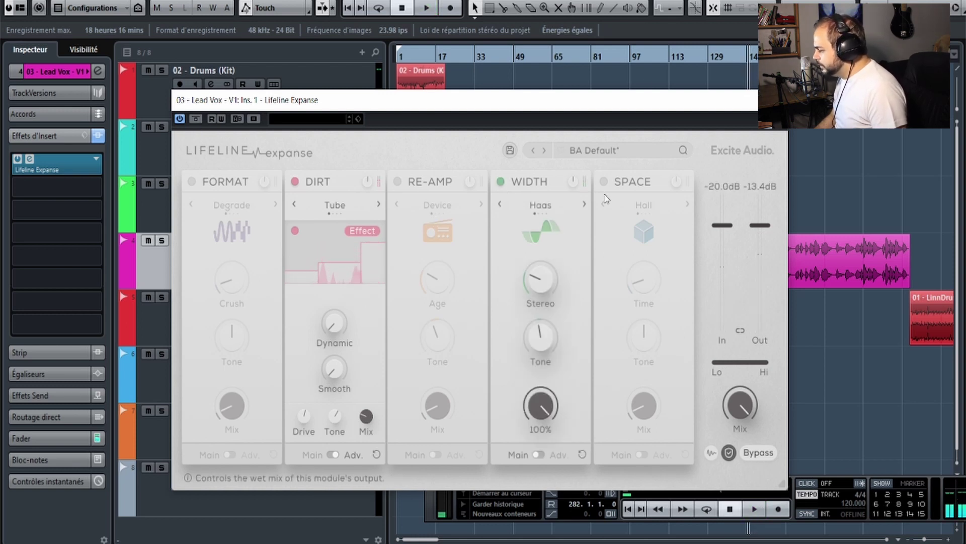
{"action": "left_click", "coordinate": [539, 454]}
{"action": "key", "text": "space"}
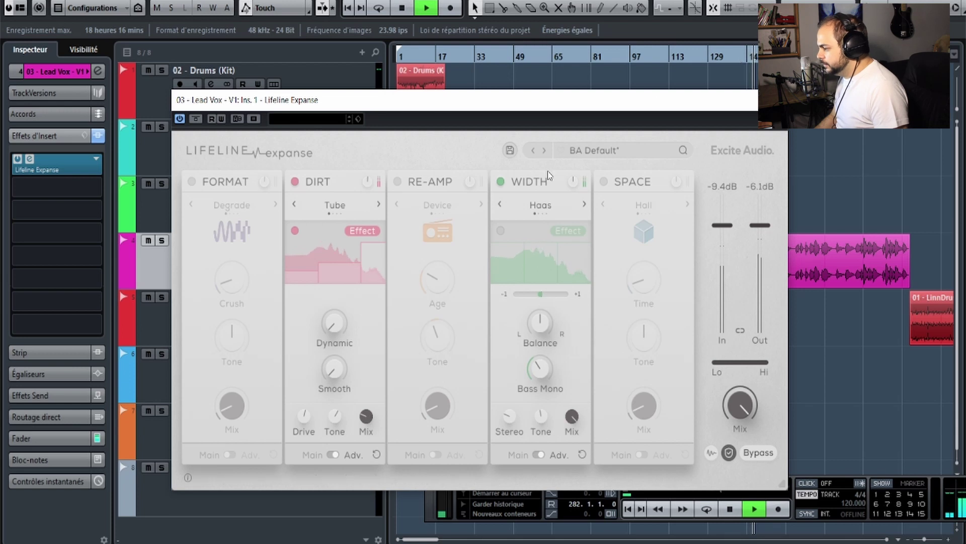
Toggle the Width module off and on to compare the Haas widening on the playing vocal.
{"action": "left_click", "coordinate": [501, 182]}
{"action": "left_click", "coordinate": [501, 183]}
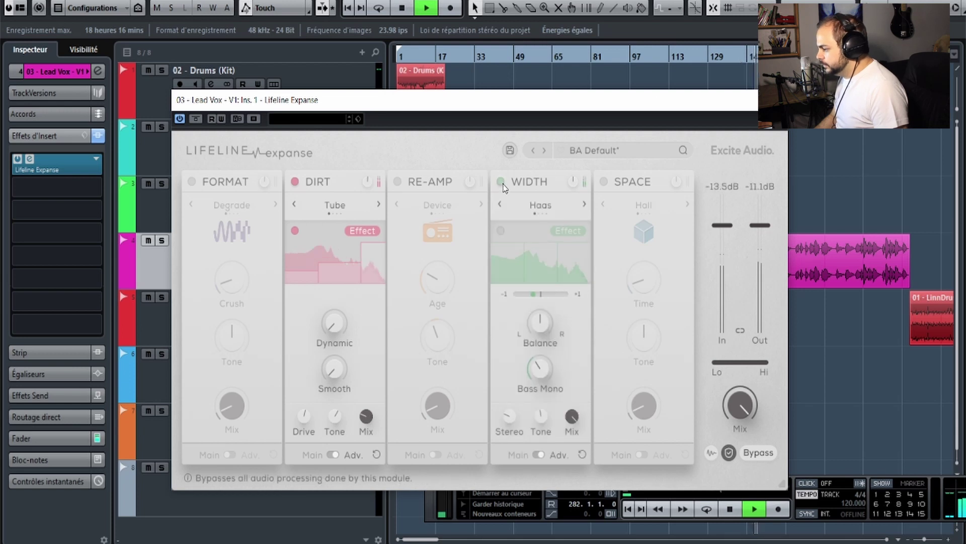
{"action": "left_click", "coordinate": [502, 183]}
{"action": "left_click", "coordinate": [502, 182]}
{"action": "key", "text": "space"}
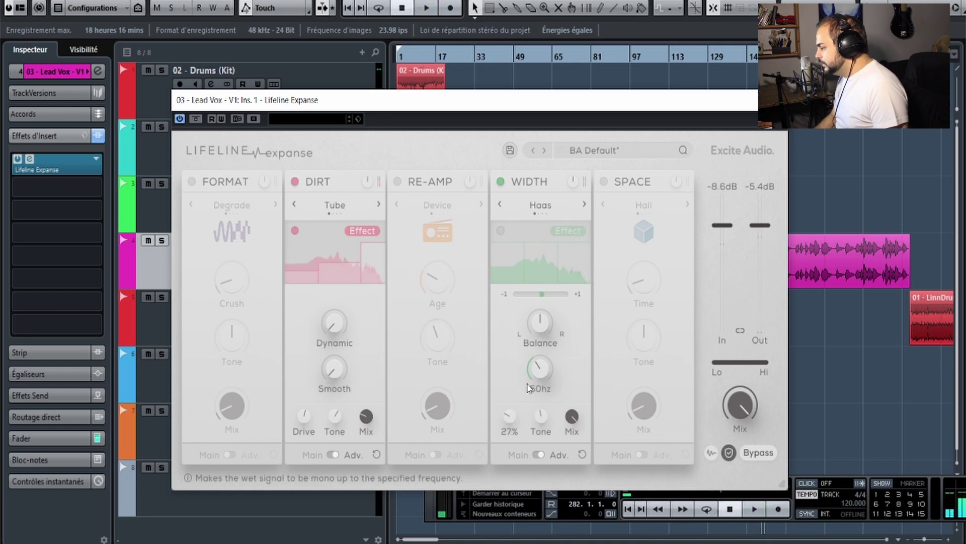
Switch the Width module to Detune mode and audition it while adjusting its Stereo amount and Balance.
{"action": "key", "text": "space"}
{"action": "left_click", "coordinate": [585, 204]}
{"action": "left_click", "coordinate": [585, 204]}
{"action": "key", "text": "space"}
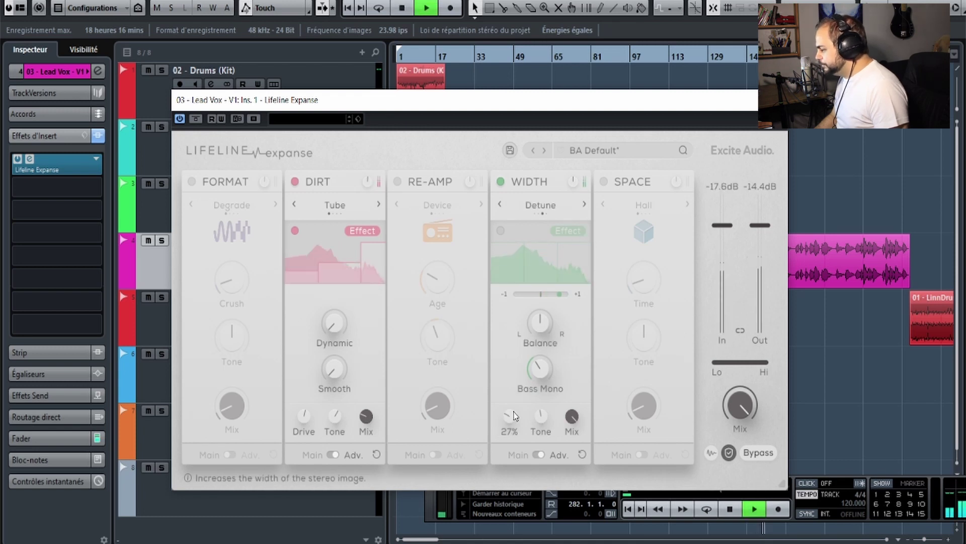
{"action": "left_click_drag", "start_coordinate": [540, 322], "coordinate": [568, 316]}
{"action": "key", "text": "space"}
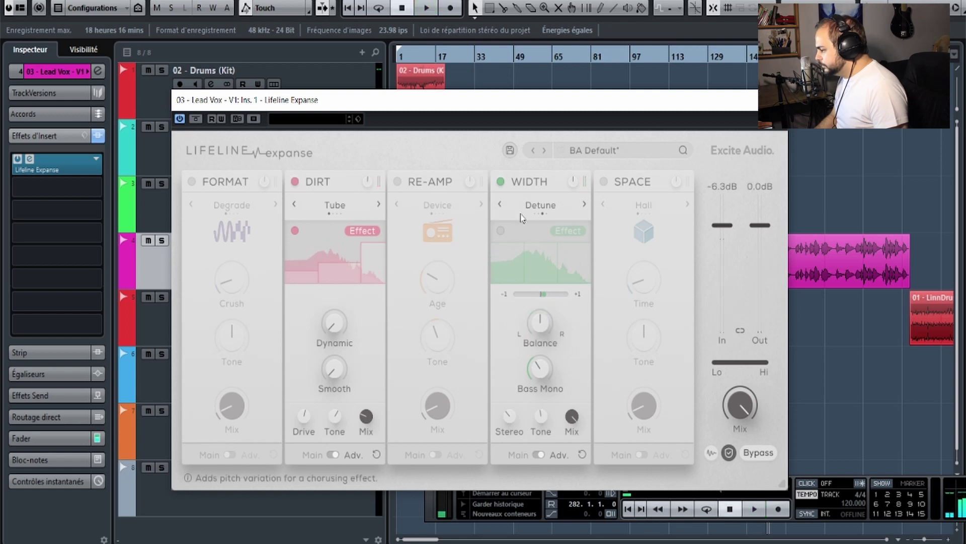
Disable Width, enable Space in Hall mode, and raise its Time with Mix at about 15% during playback.
{"action": "left_click", "coordinate": [500, 181]}
{"action": "left_click", "coordinate": [604, 181]}
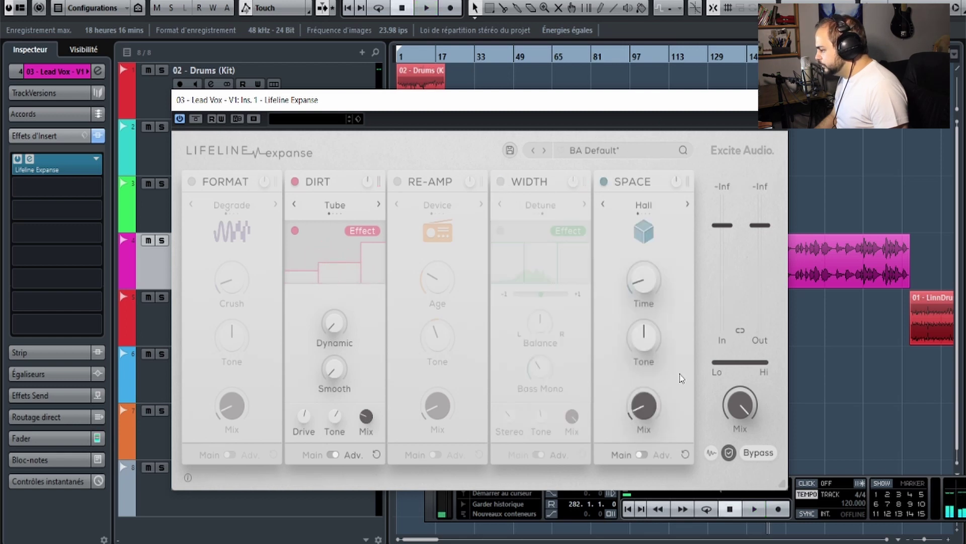
{"action": "key", "text": "space"}
{"action": "left_click_drag", "start_coordinate": [642, 283], "coordinate": [638, 277]}
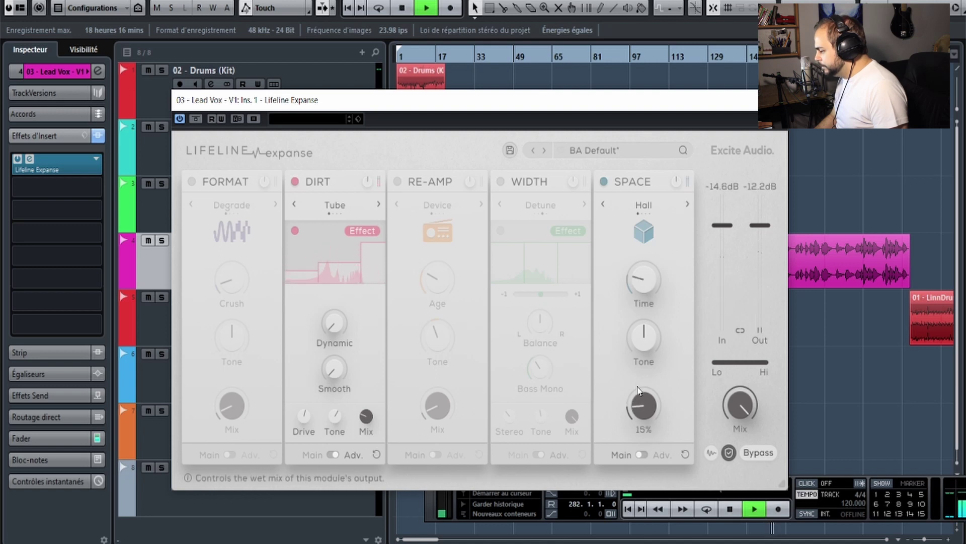
{"action": "left_click_drag", "start_coordinate": [638, 390], "coordinate": [639, 397]}
Set the Space module's Tone to -18% and slightly lower the high cut filter on the wet signal.
{"action": "key", "text": "space"}
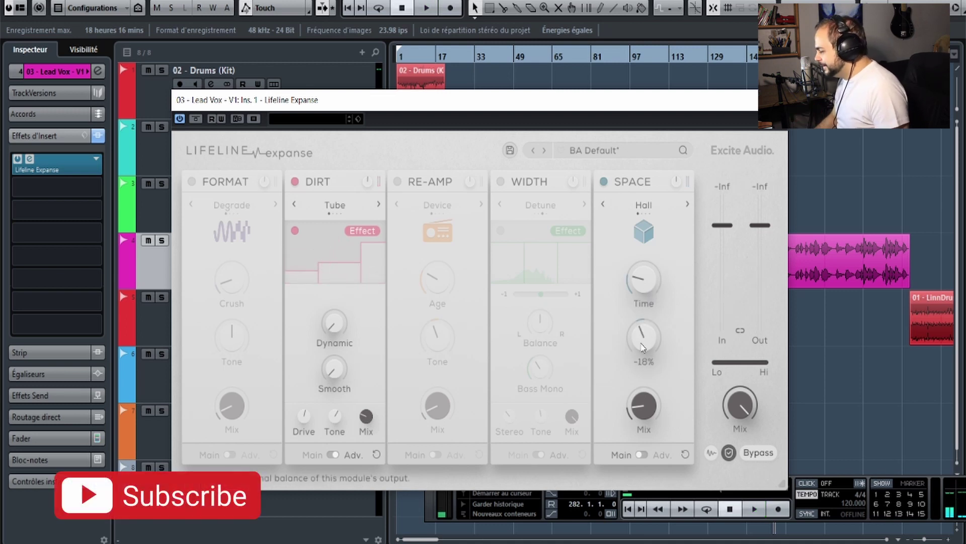
{"action": "key", "text": "space"}
{"action": "left_click_drag", "start_coordinate": [644, 338], "coordinate": [643, 347]}
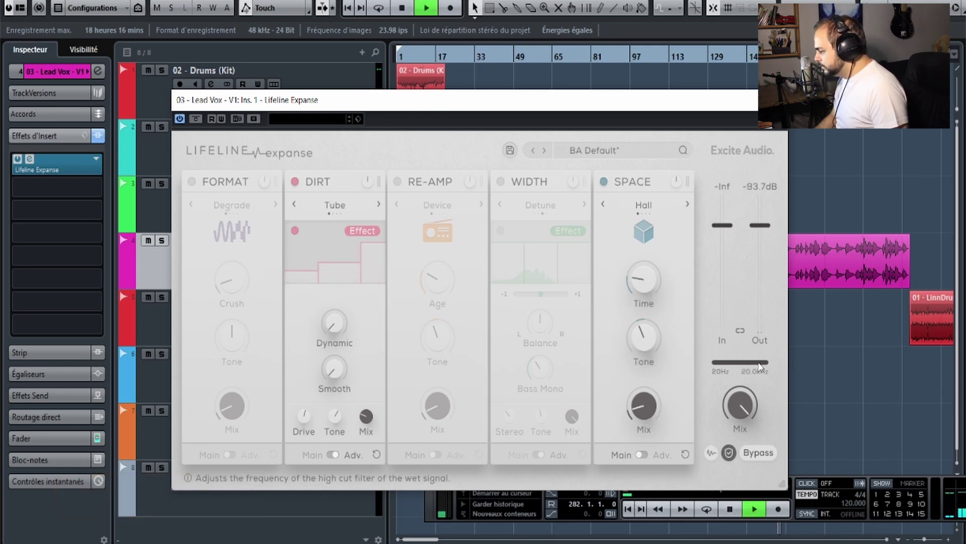
{"action": "scroll", "coordinate": [760, 366], "scroll_direction": "down", "scroll_amount": 3}
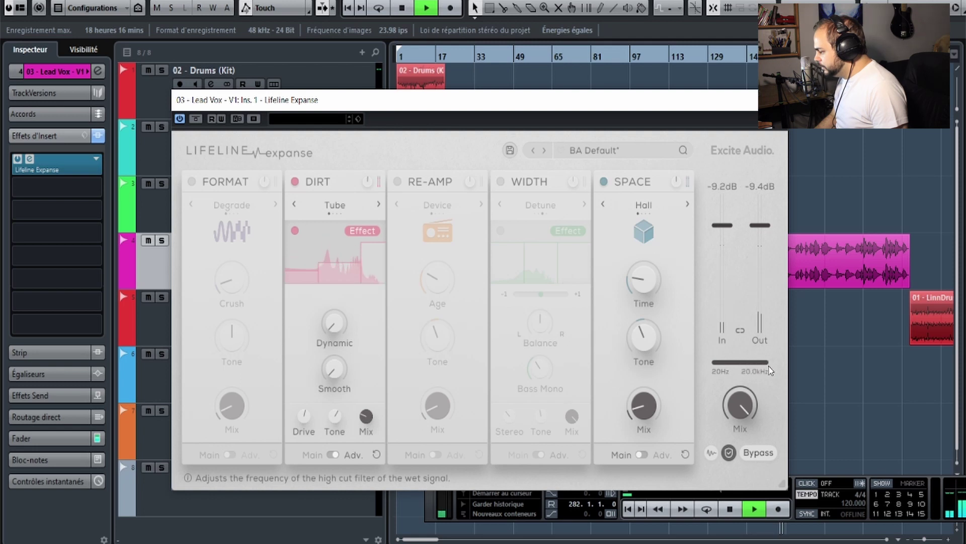
{"action": "scroll", "coordinate": [768, 370], "scroll_direction": "down", "scroll_amount": 1}
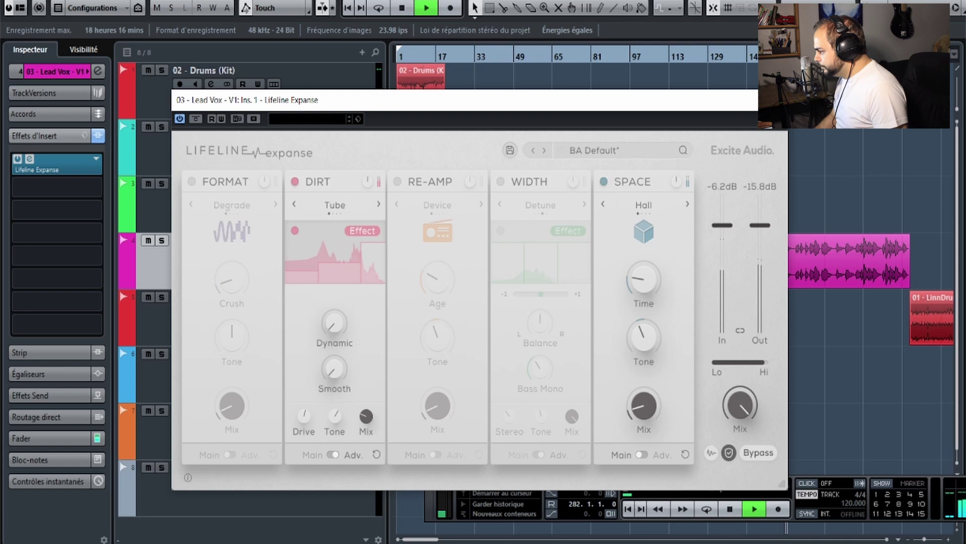
Toggle the Lifeline Expanse insert's bypass repeatedly to compare the processed and dry lead vocal during playback.
{"action": "left_click", "coordinate": [197, 120]}
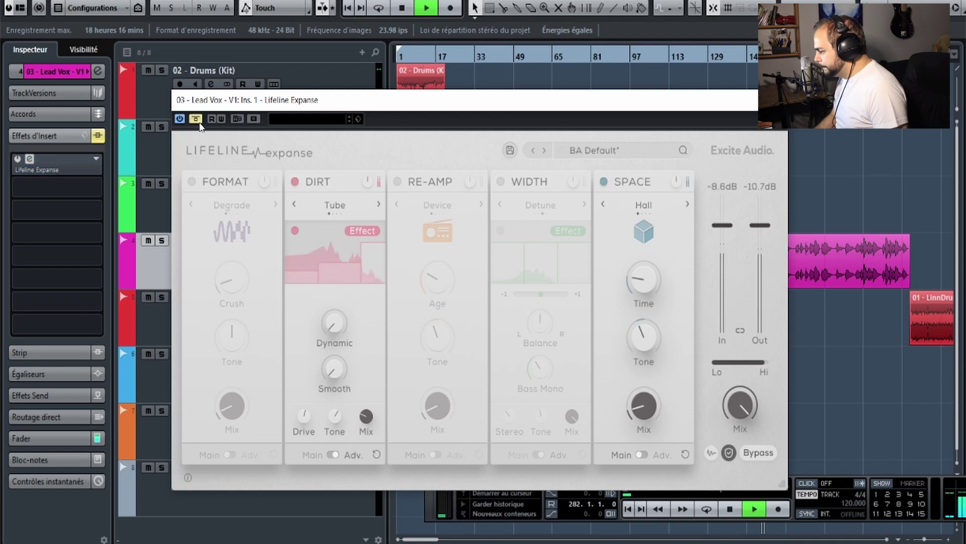
{"action": "left_click", "coordinate": [200, 125]}
{"action": "left_click", "coordinate": [196, 120]}
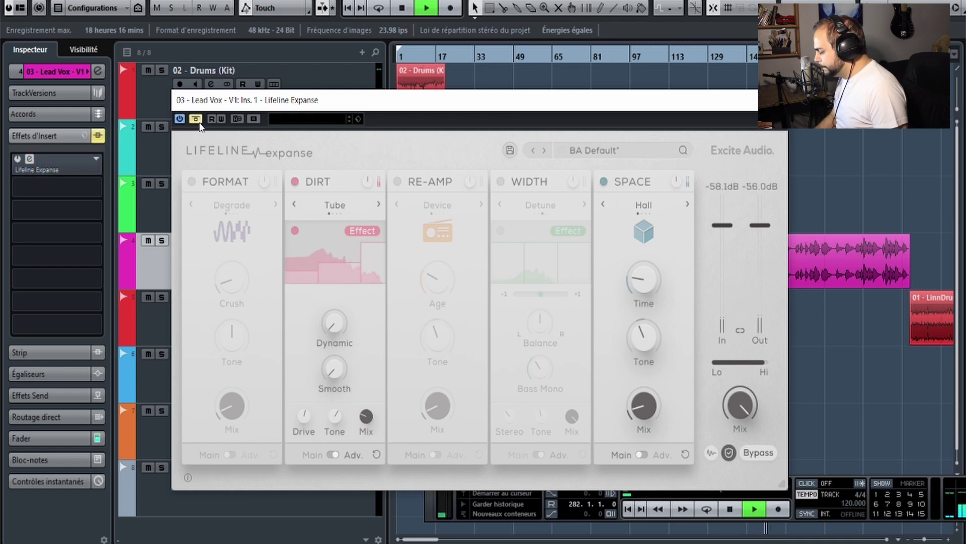
{"action": "left_click", "coordinate": [196, 120]}
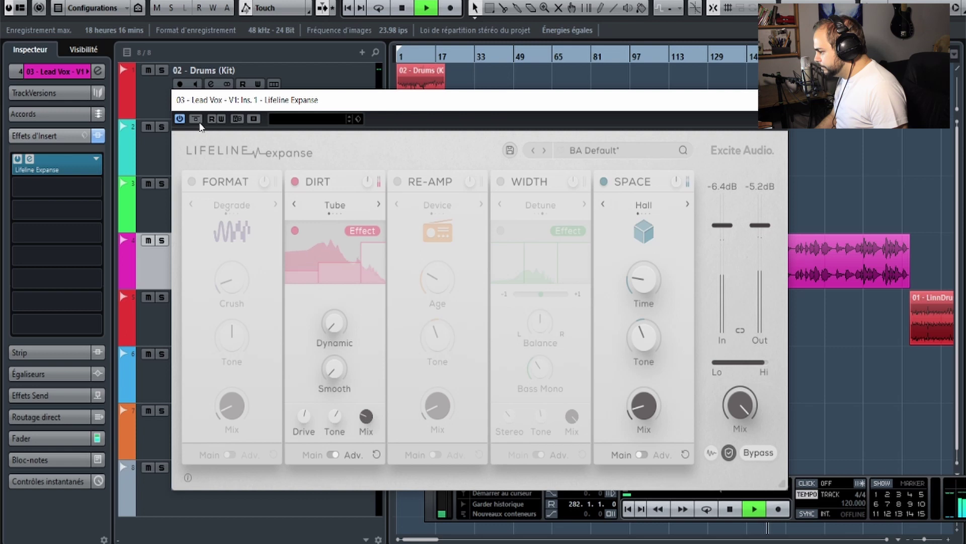
{"action": "left_click", "coordinate": [200, 125]}
{"action": "left_click", "coordinate": [200, 126]}
Enable the Width module, try its Detune Stereo amount at 45%, and switch it to Haas mode.
{"action": "left_click", "coordinate": [501, 183]}
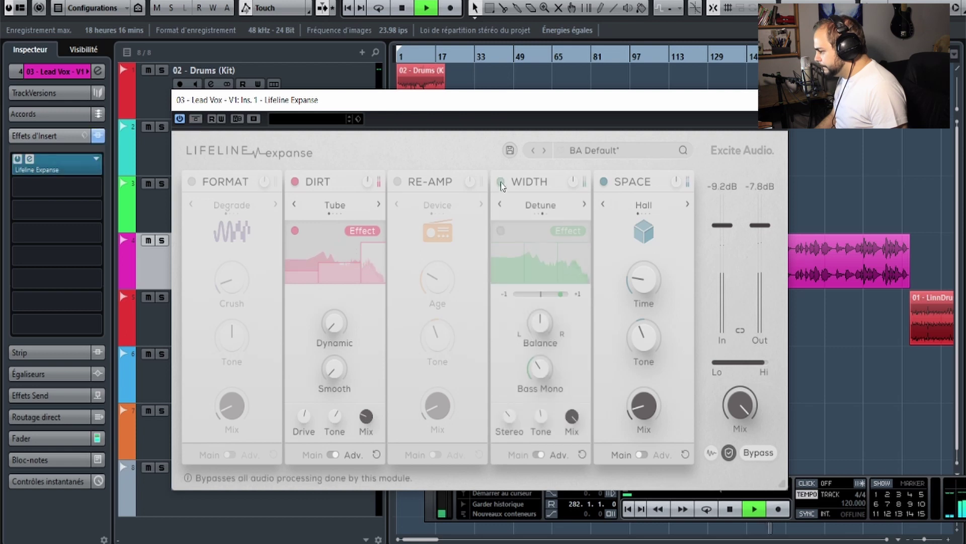
{"action": "left_click_drag", "start_coordinate": [511, 415], "coordinate": [512, 401]}
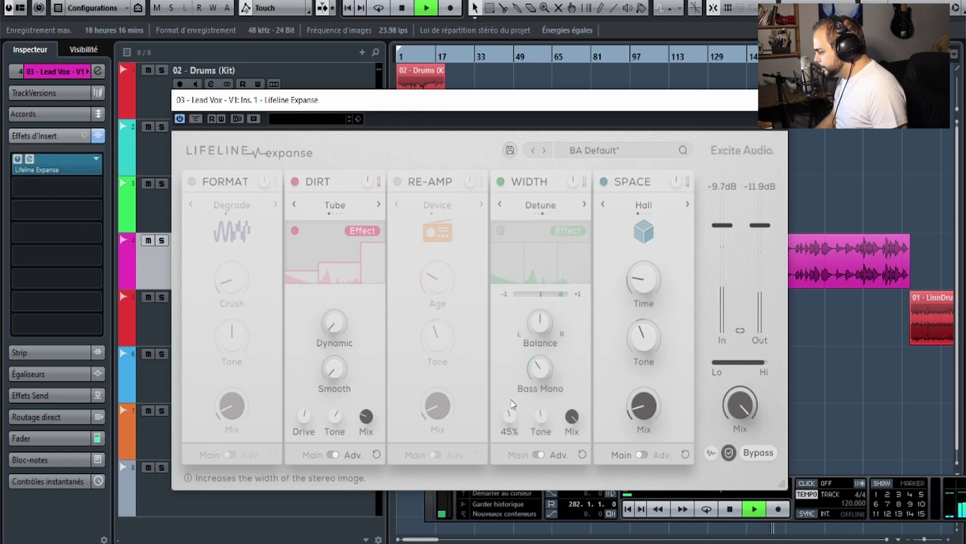
{"action": "left_click", "coordinate": [500, 203]}
{"action": "left_click", "coordinate": [500, 203]}
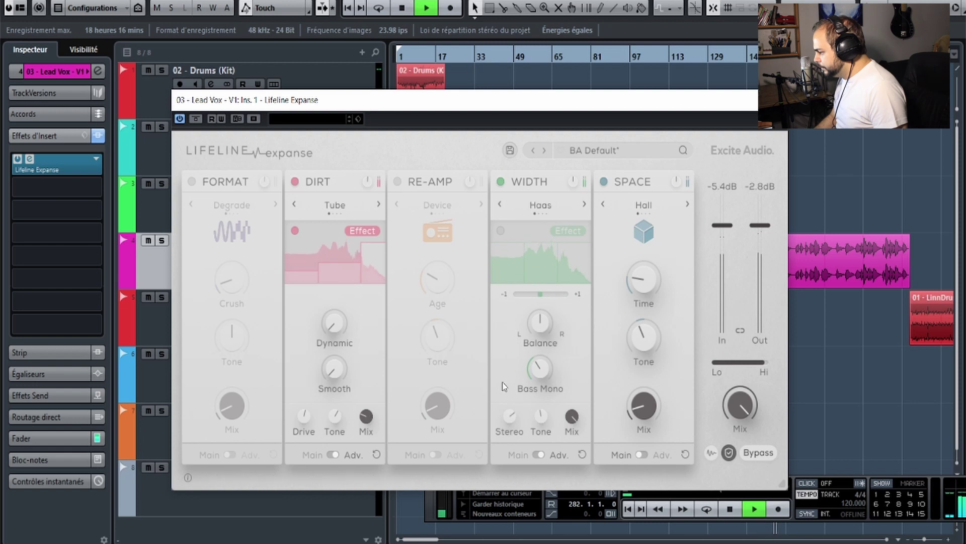
Compare the lead vocal with and without the whole Lifeline Expanse chain, including Haas widening, and stop playback.
{"action": "left_click", "coordinate": [191, 120]}
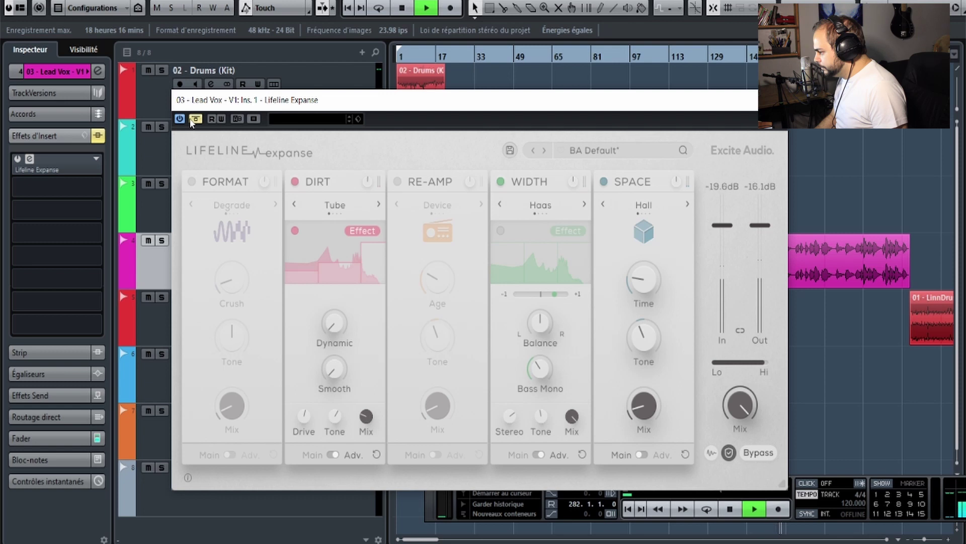
{"action": "left_click", "coordinate": [192, 120]}
{"action": "left_click", "coordinate": [191, 119]}
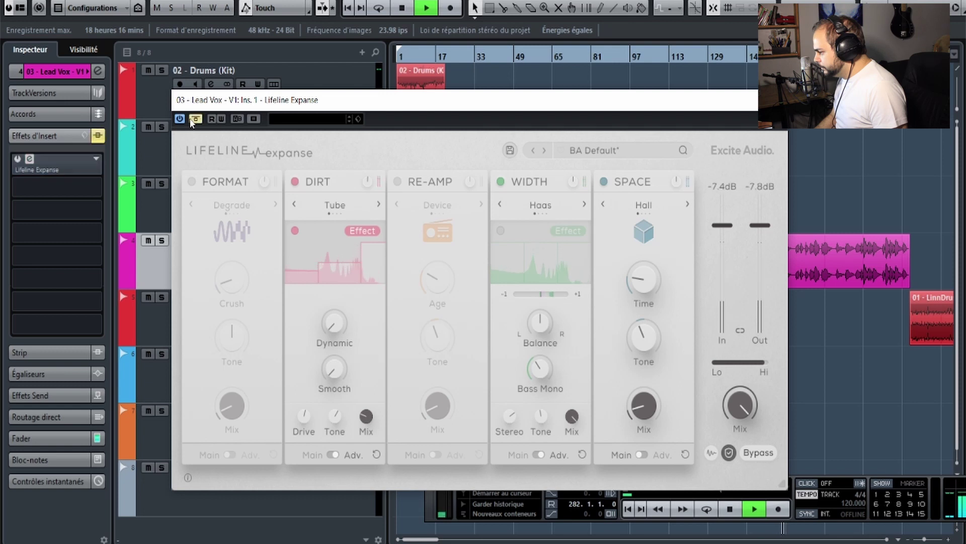
{"action": "left_click", "coordinate": [191, 119]}
{"action": "left_click", "coordinate": [191, 120]}
{"action": "left_click", "coordinate": [190, 120]}
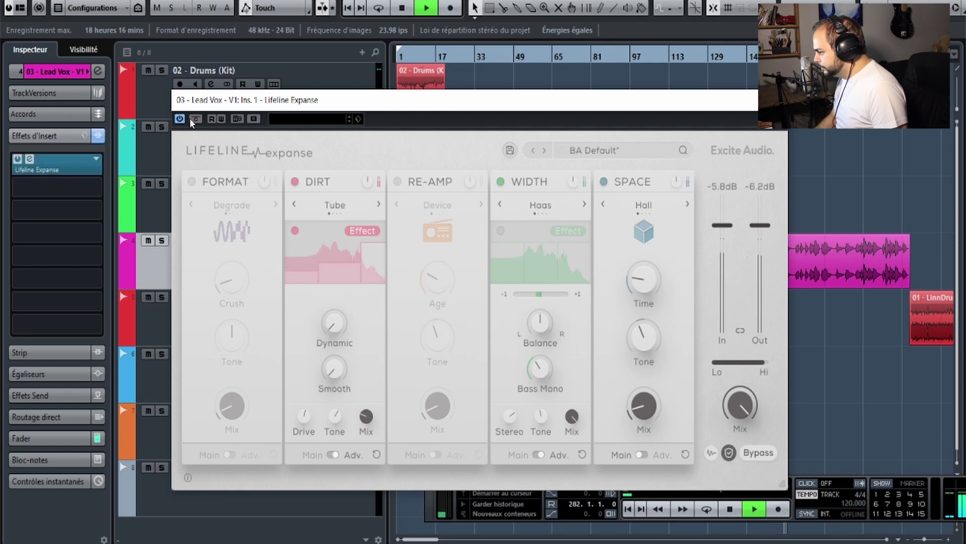
{"action": "key", "text": "space"}
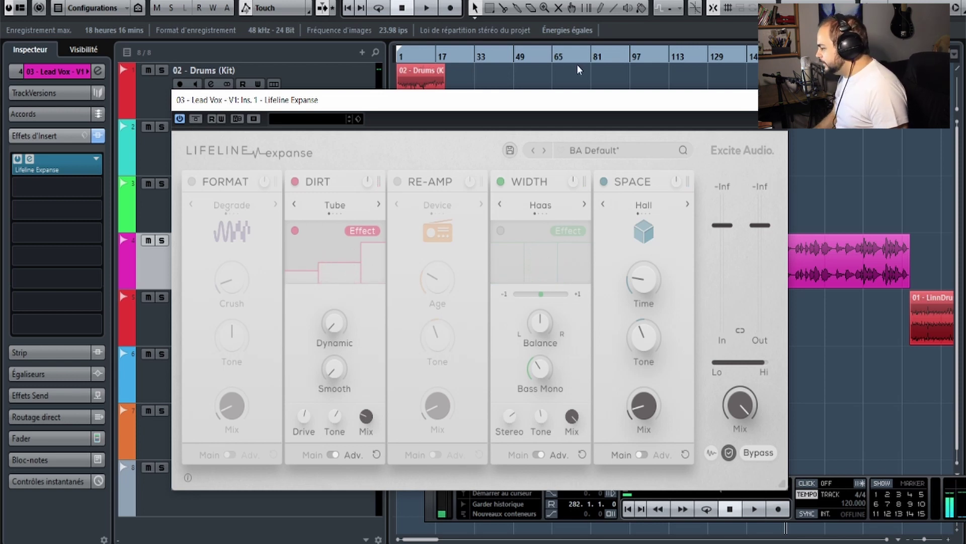
Place the playhead at bar 222 over the LinnDrums clip and remove Lifeline Expanse from the lead vocal's inserts.
{"action": "left_click", "coordinate": [776, 99]}
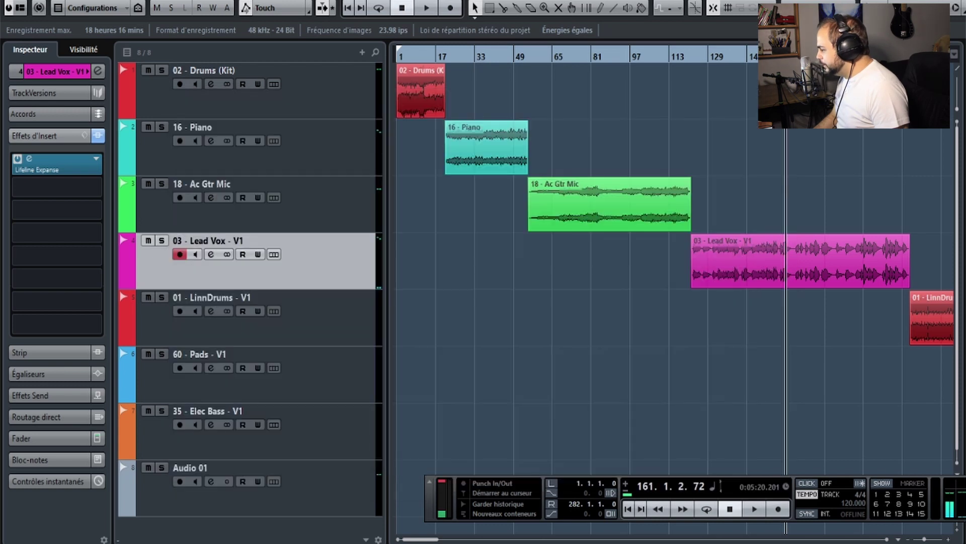
{"action": "left_click_drag", "start_coordinate": [898, 55], "coordinate": [779, 54]}
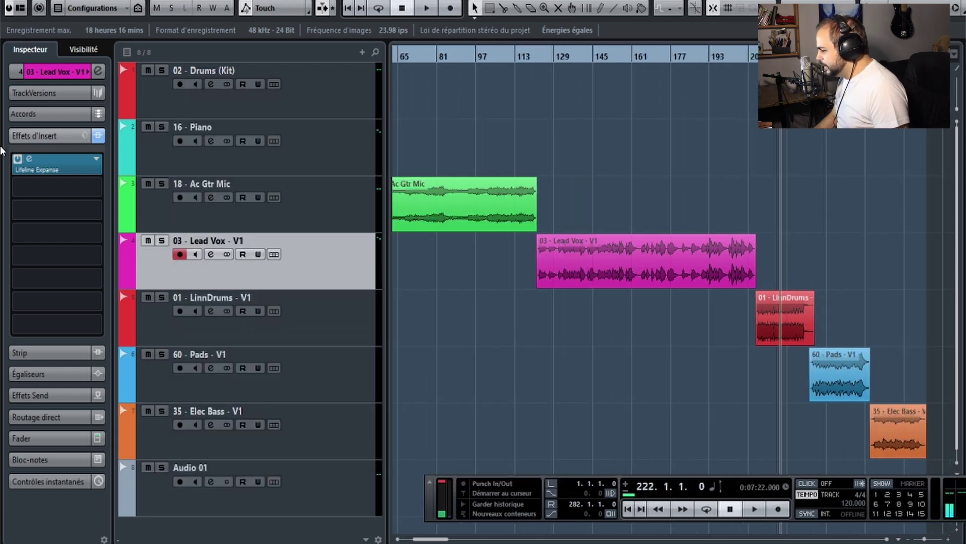
{"action": "left_click", "coordinate": [96, 161]}
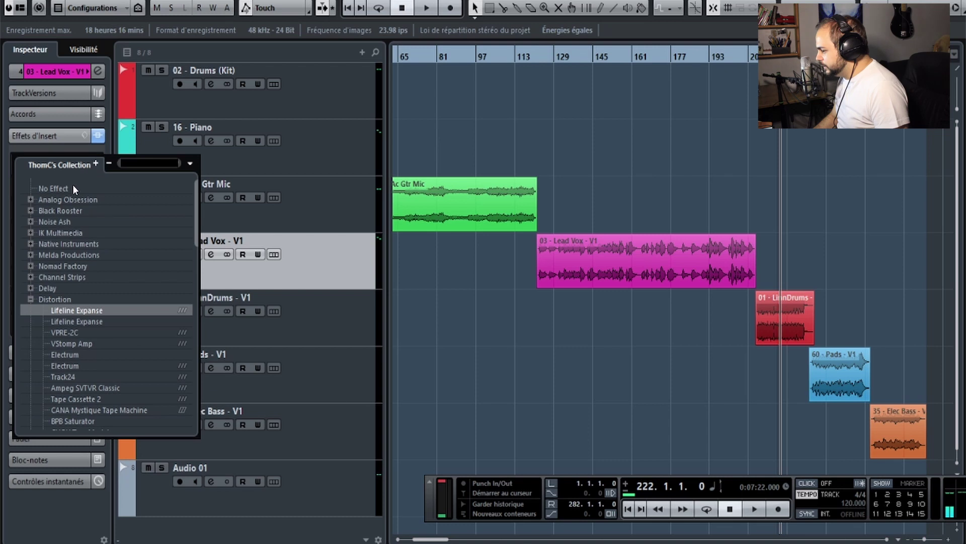
{"action": "left_click", "coordinate": [73, 187]}
Insert Lifeline Expanse on the 01 - LinnDrums - V1 track and play the drum part through it.
{"action": "left_click", "coordinate": [456, 303]}
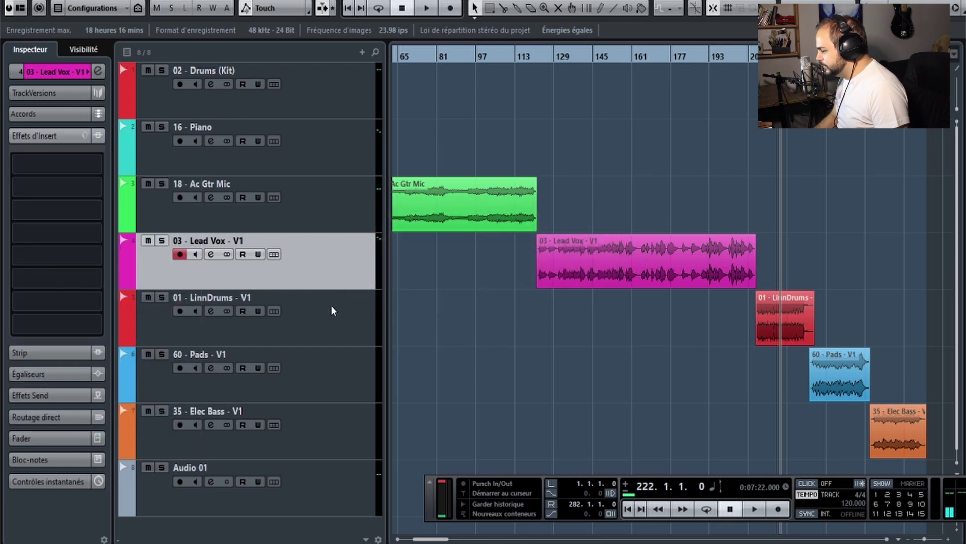
{"action": "left_click", "coordinate": [331, 305]}
{"action": "left_click", "coordinate": [85, 165]}
{"action": "type", "text": "life"}
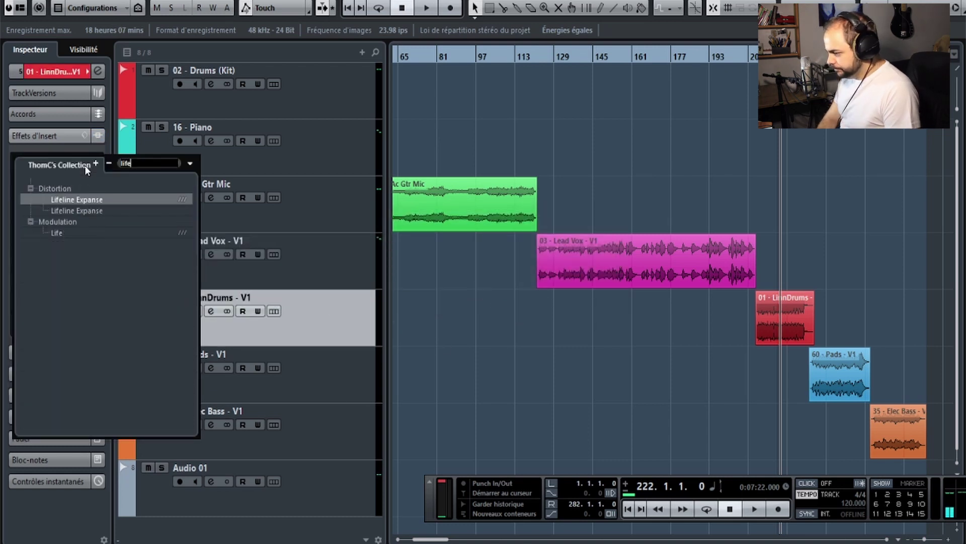
{"action": "key", "text": "Return"}
{"action": "key", "text": "space"}
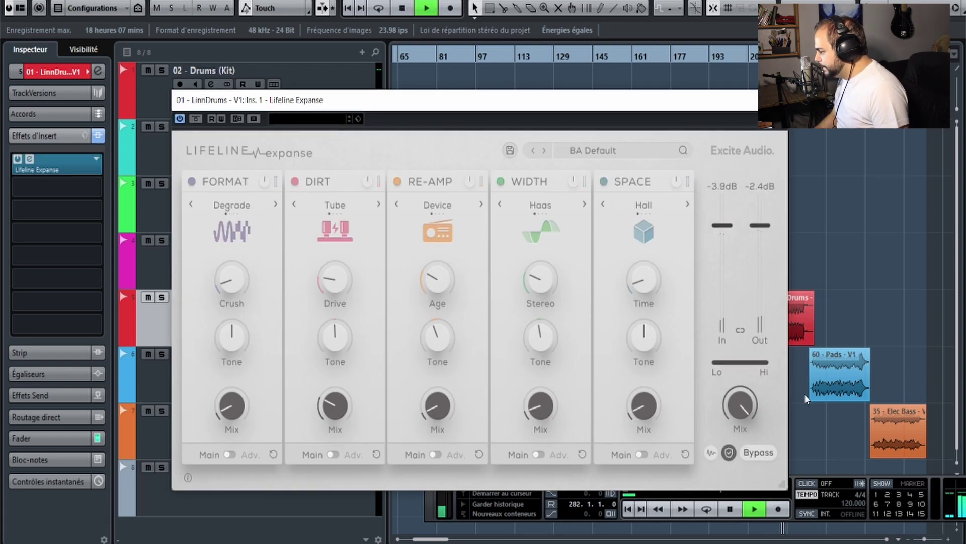
{"action": "key", "text": "space"}
{"action": "key", "text": "space"}
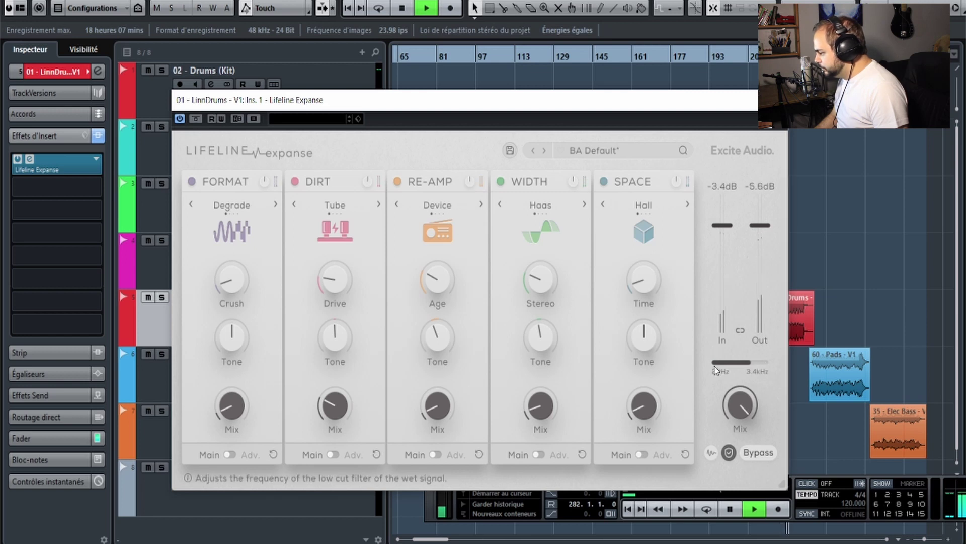
Switch off the Format, Re-Amp, Width, Space and Dirt modules on the LinnDrums instance.
{"action": "left_click", "coordinate": [192, 181]}
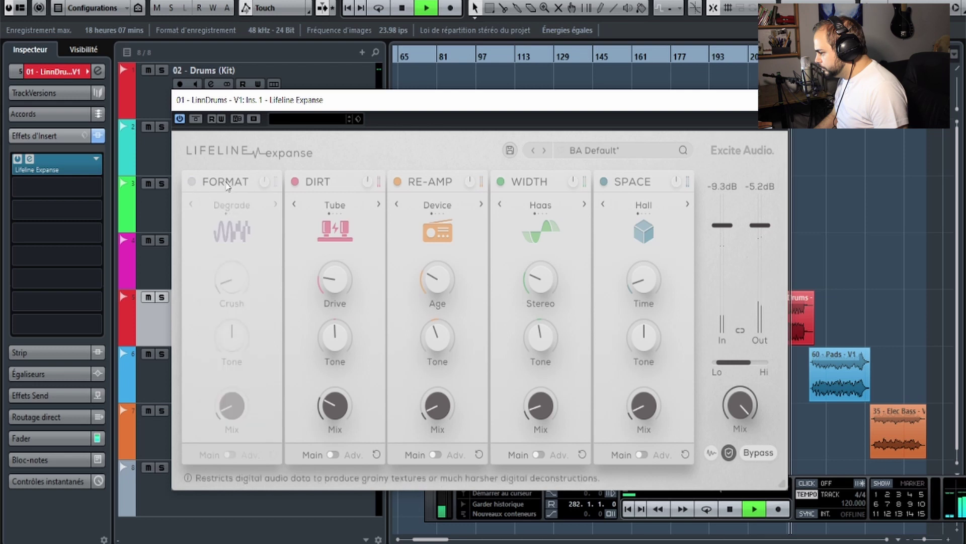
{"action": "left_click", "coordinate": [397, 181]}
{"action": "left_click", "coordinate": [500, 182]}
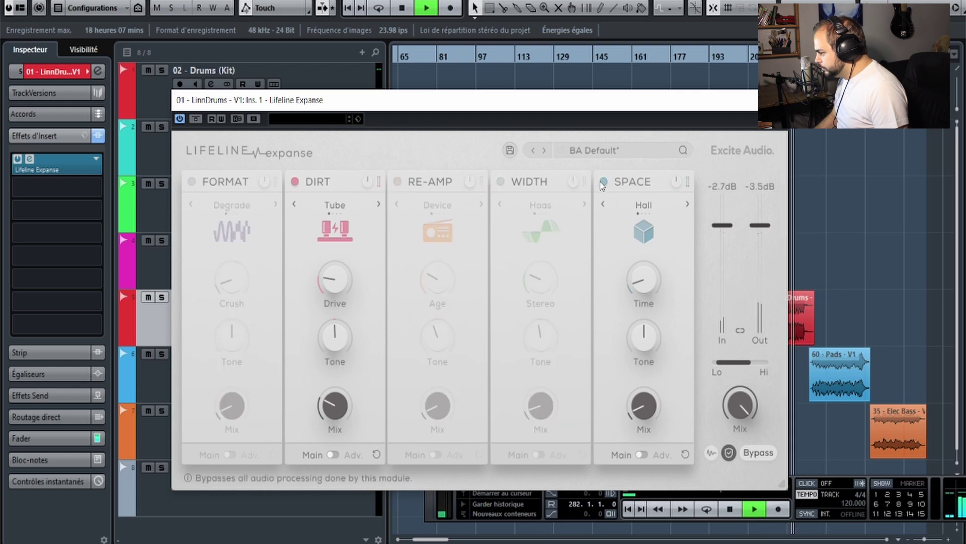
{"action": "left_click", "coordinate": [603, 181]}
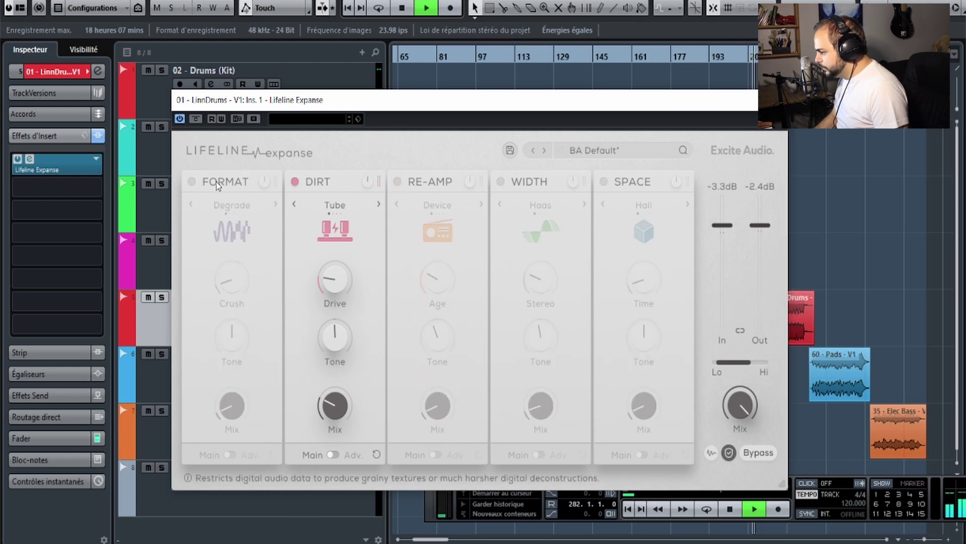
{"action": "left_click", "coordinate": [295, 182]}
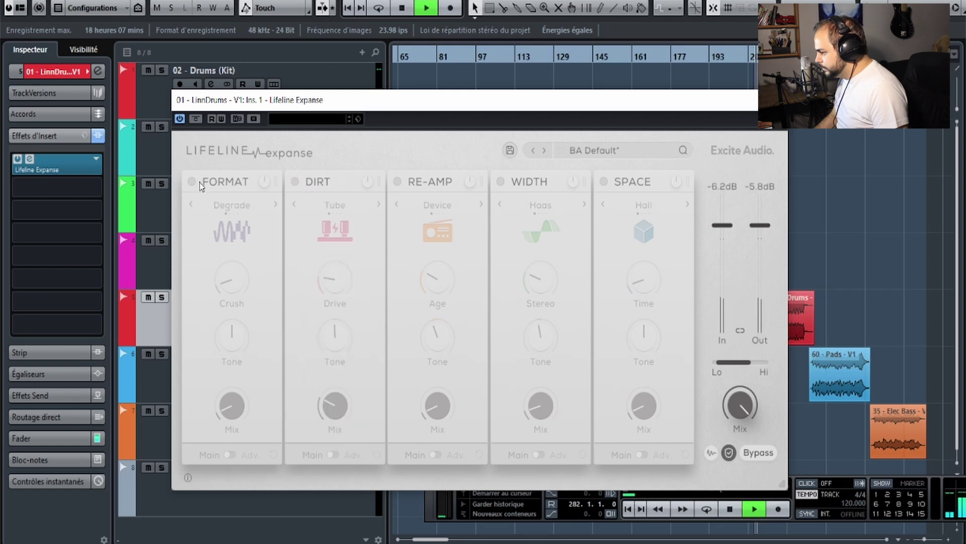
Enable Format in Degrade mode and shape the drums by raising Crush and Mix and lowering Tone.
{"action": "left_click", "coordinate": [192, 181]}
{"action": "left_click_drag", "start_coordinate": [225, 278], "coordinate": [224, 272]}
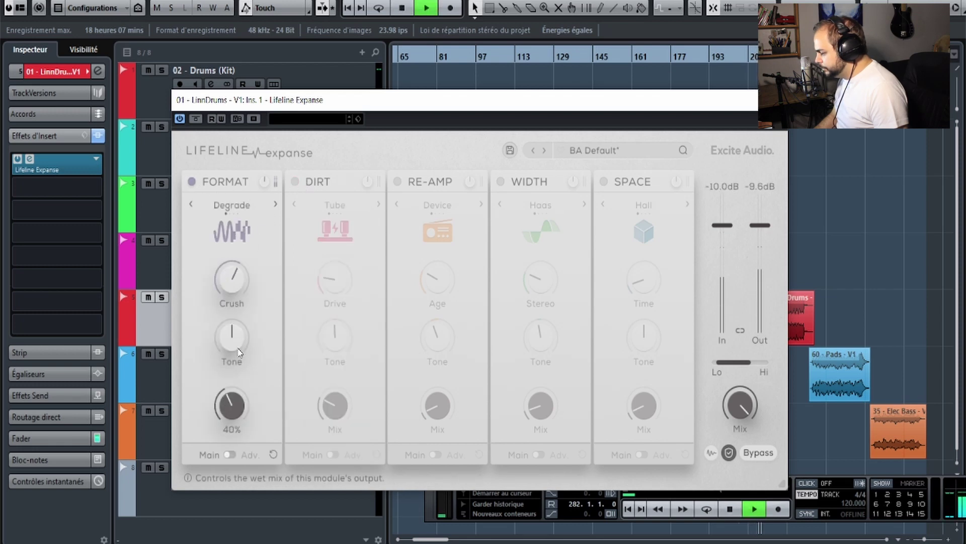
{"action": "left_click_drag", "start_coordinate": [231, 410], "coordinate": [231, 419]}
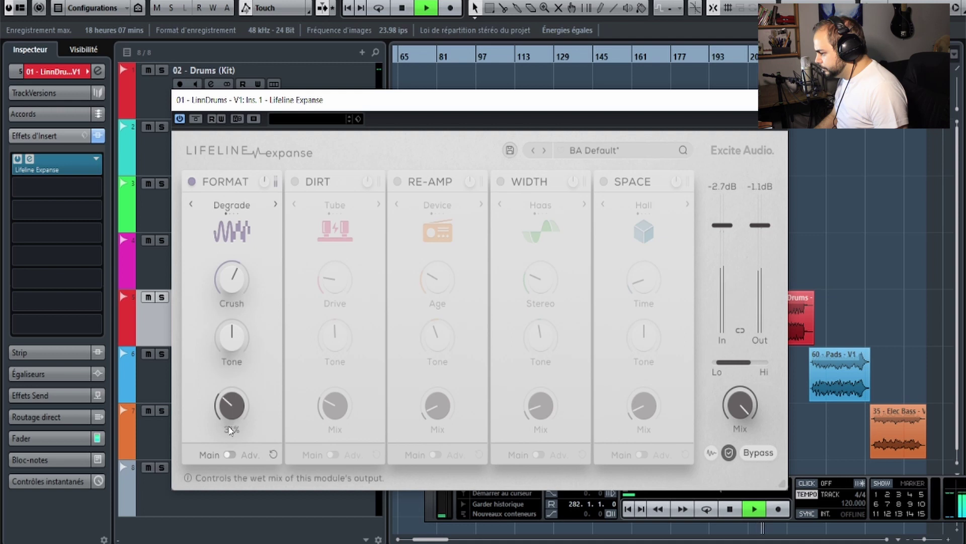
{"action": "left_click_drag", "start_coordinate": [232, 336], "coordinate": [234, 344]}
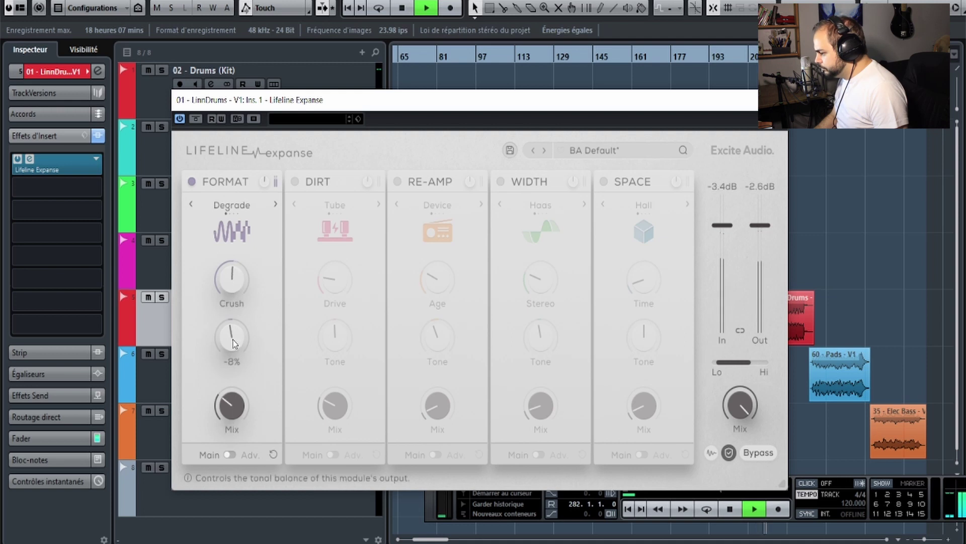
{"action": "left_click_drag", "start_coordinate": [234, 279], "coordinate": [234, 289]}
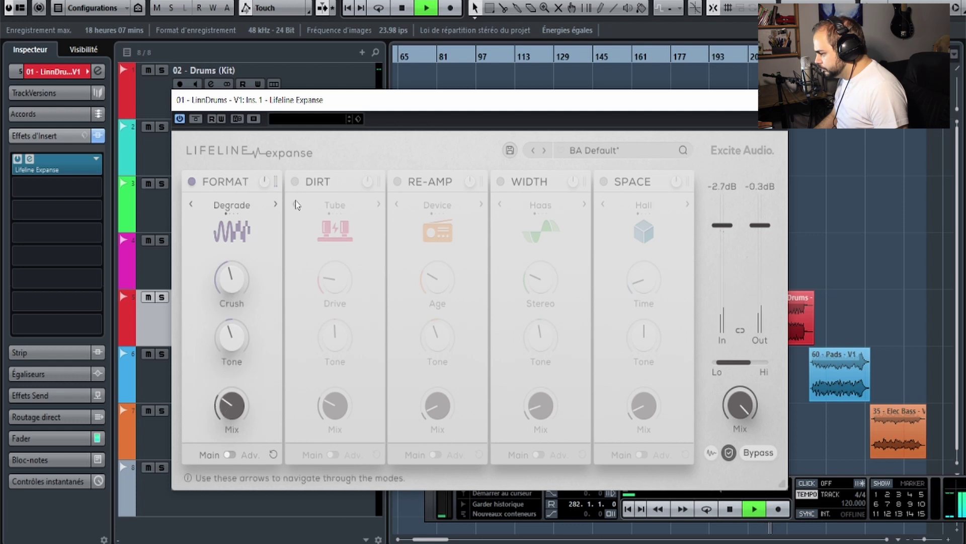
Enable Dirt in Tube mode and raise its Mix and Drive on the playing drums.
{"action": "left_click", "coordinate": [295, 181]}
{"action": "left_click_drag", "start_coordinate": [319, 383], "coordinate": [339, 378]}
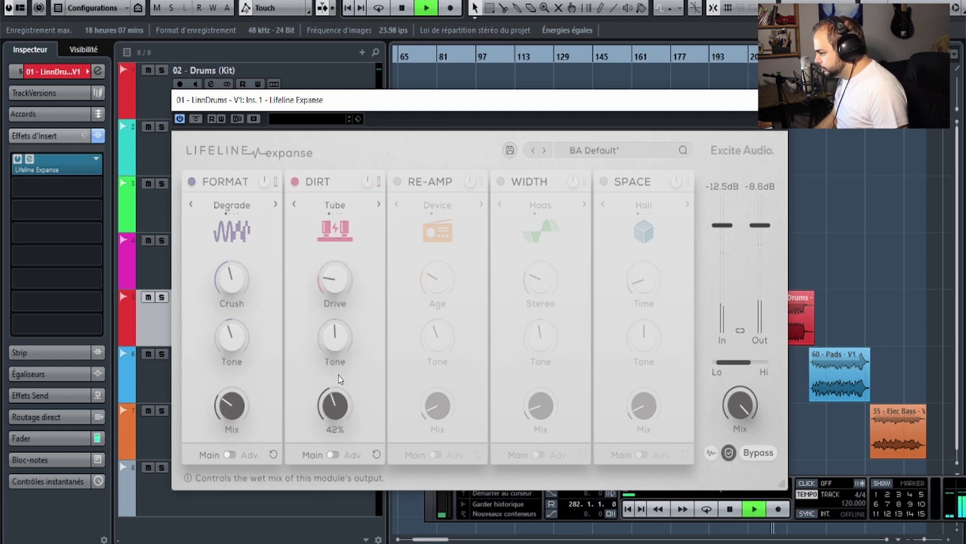
{"action": "left_click_drag", "start_coordinate": [334, 278], "coordinate": [348, 228]}
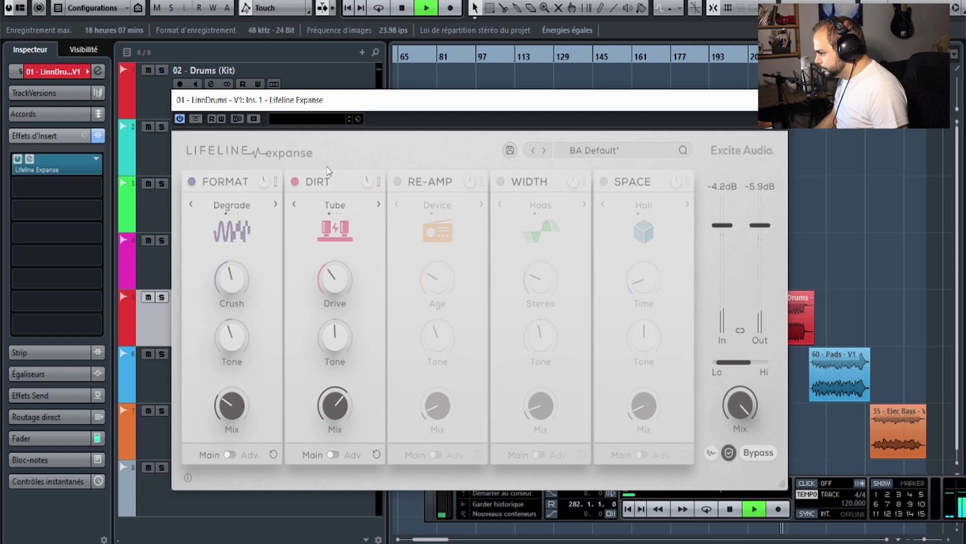
Enable Re-Amp in Cabinet mode with both Age and Mix at 100%.
{"action": "left_click", "coordinate": [397, 182]}
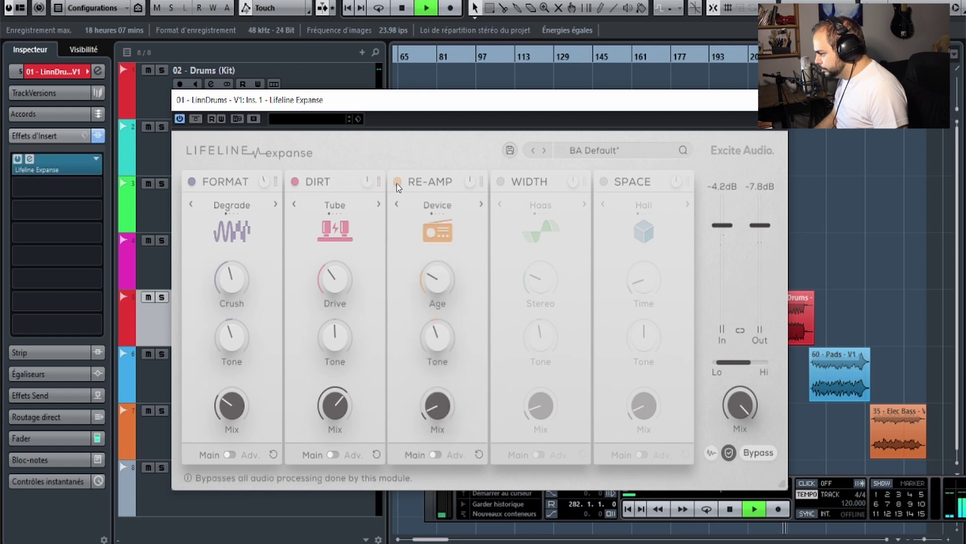
{"action": "left_click", "coordinate": [481, 204]}
{"action": "left_click_drag", "start_coordinate": [438, 279], "coordinate": [440, 227]}
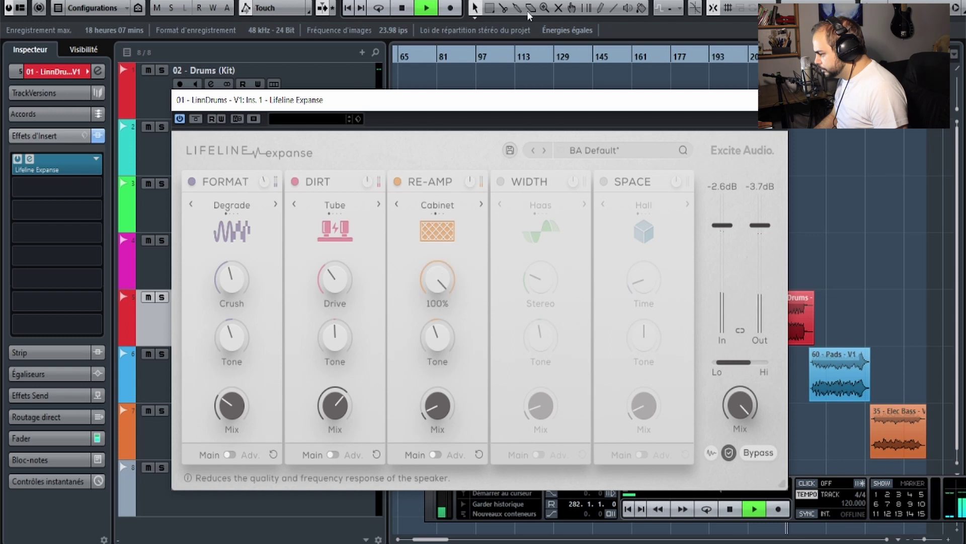
{"action": "left_click_drag", "start_coordinate": [438, 405], "coordinate": [526, 137]}
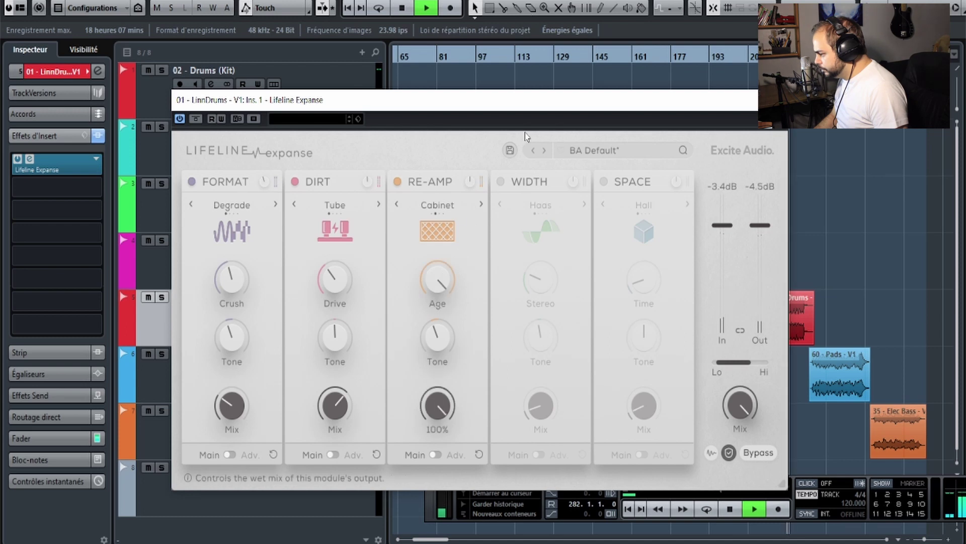
Cycle the Re-Amp modes round to Device, reduce Age slightly, and set Tone to 8%.
{"action": "left_click", "coordinate": [481, 205]}
{"action": "left_click", "coordinate": [481, 205]}
{"action": "left_click", "coordinate": [481, 205]}
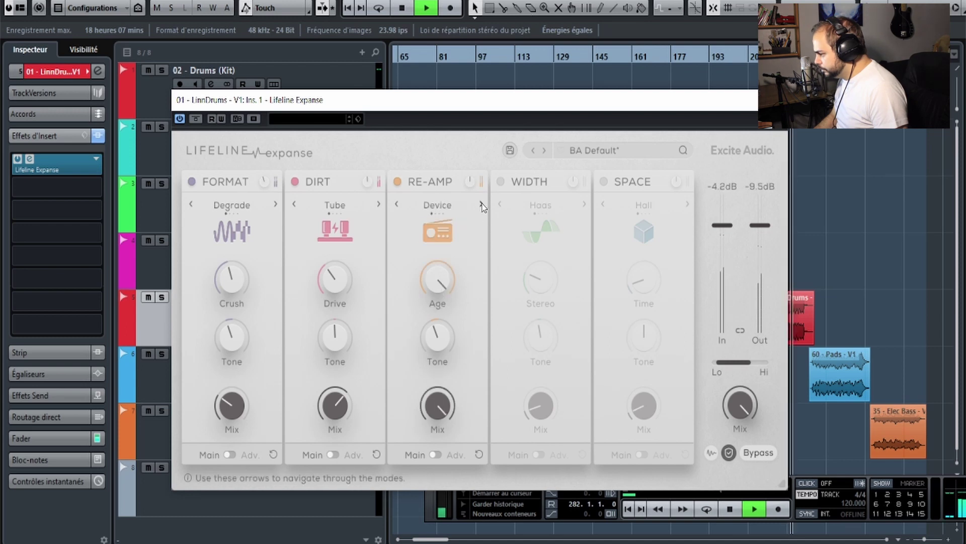
{"action": "left_click_drag", "start_coordinate": [443, 277], "coordinate": [435, 327]}
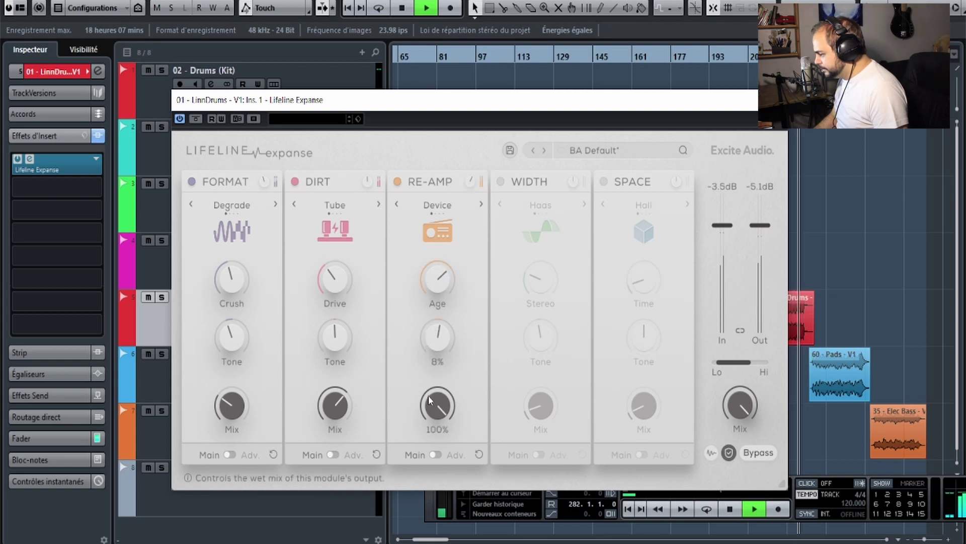
In Re-Amp's advanced microphone settings, raise the Room level, choose speaker 2, and reduce Mix to about 48%.
{"action": "left_click", "coordinate": [435, 454]}
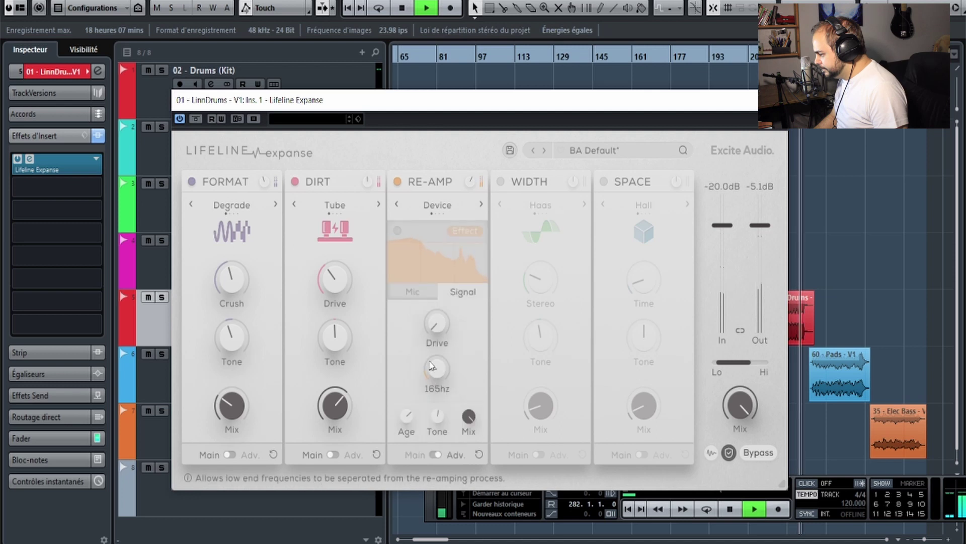
{"action": "left_click", "coordinate": [412, 291]}
{"action": "left_click_drag", "start_coordinate": [408, 365], "coordinate": [408, 354]}
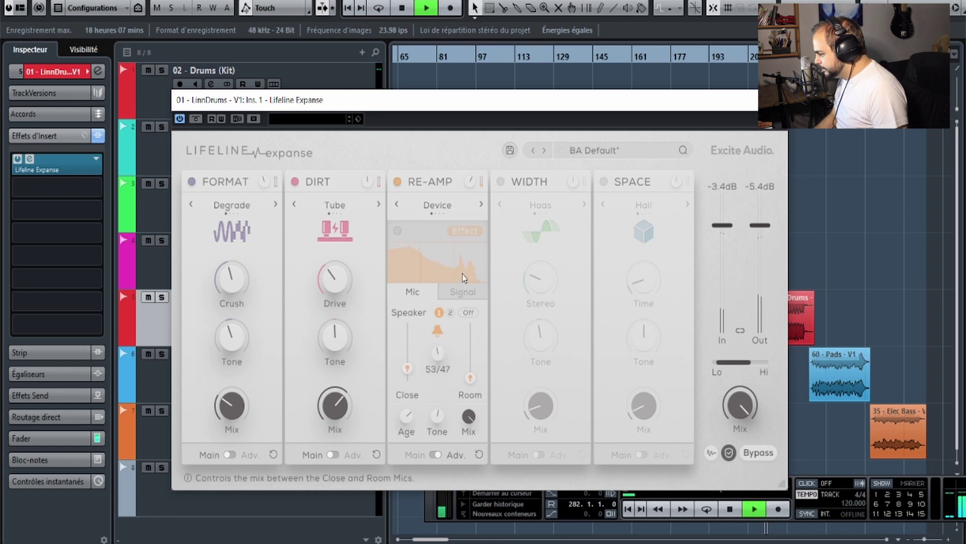
{"action": "mouse_move", "coordinate": [470, 378]}
{"action": "left_mouse_down"}
{"action": "mouse_move", "coordinate": [470, 341]}
{"action": "mouse_move", "coordinate": [473, 360]}
{"action": "left_mouse_up"}
{"action": "left_click", "coordinate": [450, 312]}
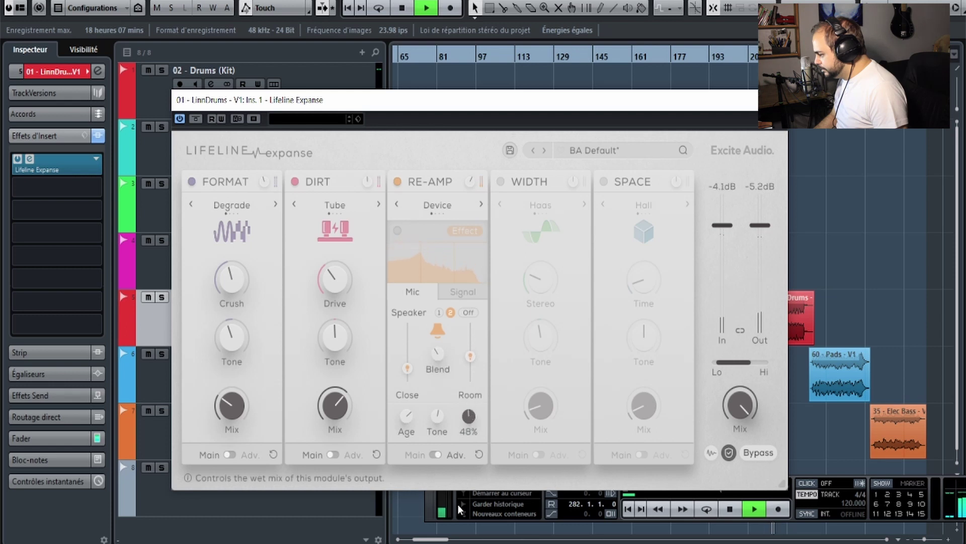
Enable Space in Hall mode on the playing drums and lower its Mix slightly.
{"action": "left_click_drag", "start_coordinate": [458, 503], "coordinate": [458, 542]}
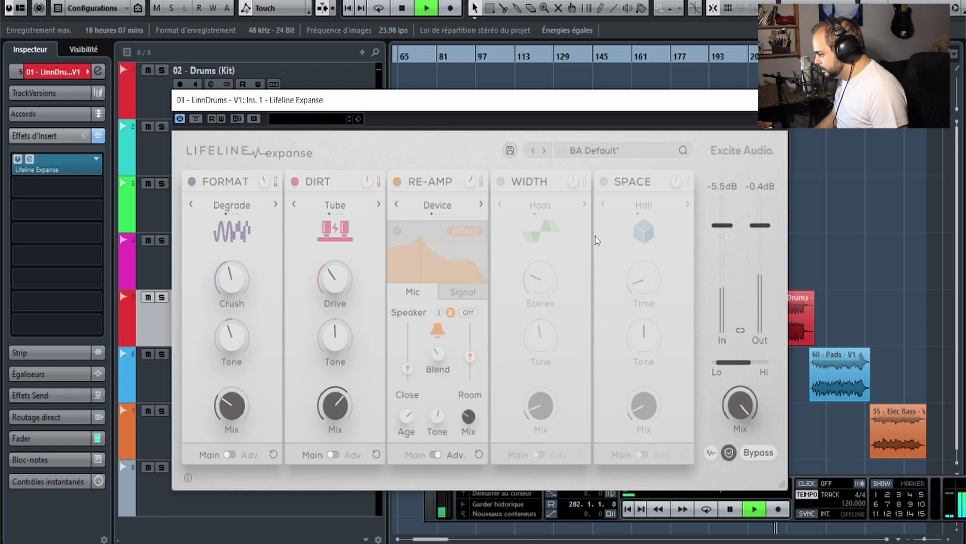
{"action": "left_click", "coordinate": [603, 181]}
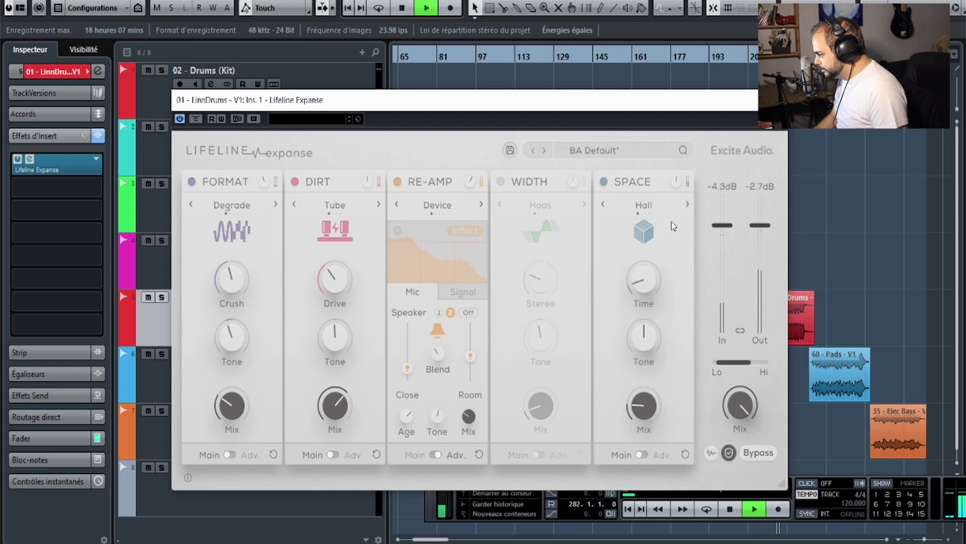
{"action": "left_click_drag", "start_coordinate": [644, 405], "coordinate": [643, 429]}
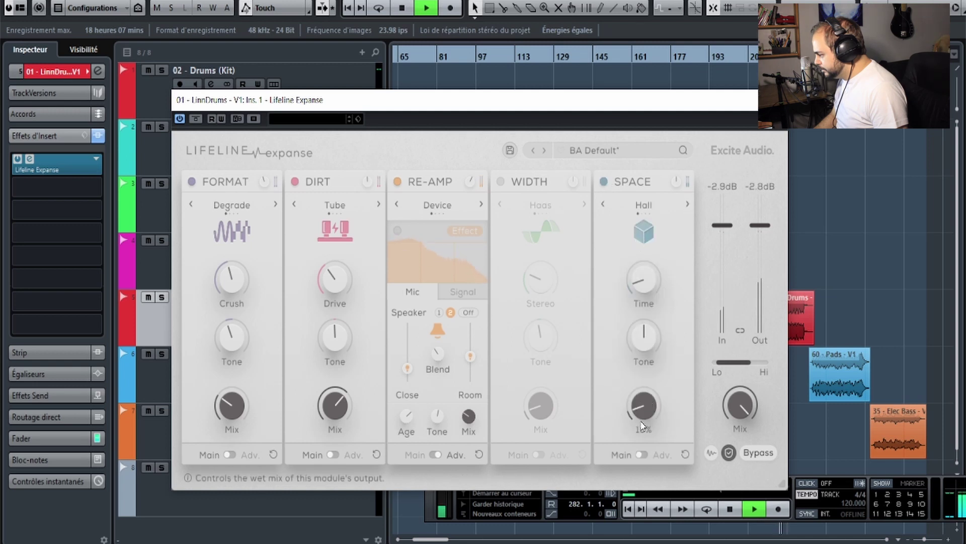
Compare the drums with the plug-in bypassed and active, and raise the output gain to about 2.3 dB.
{"action": "left_click", "coordinate": [195, 119]}
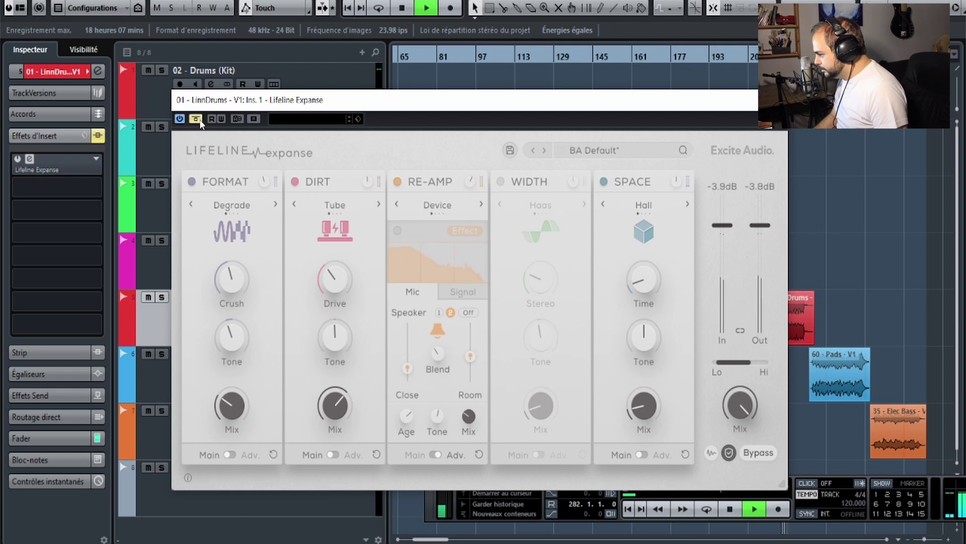
{"action": "left_click", "coordinate": [197, 119]}
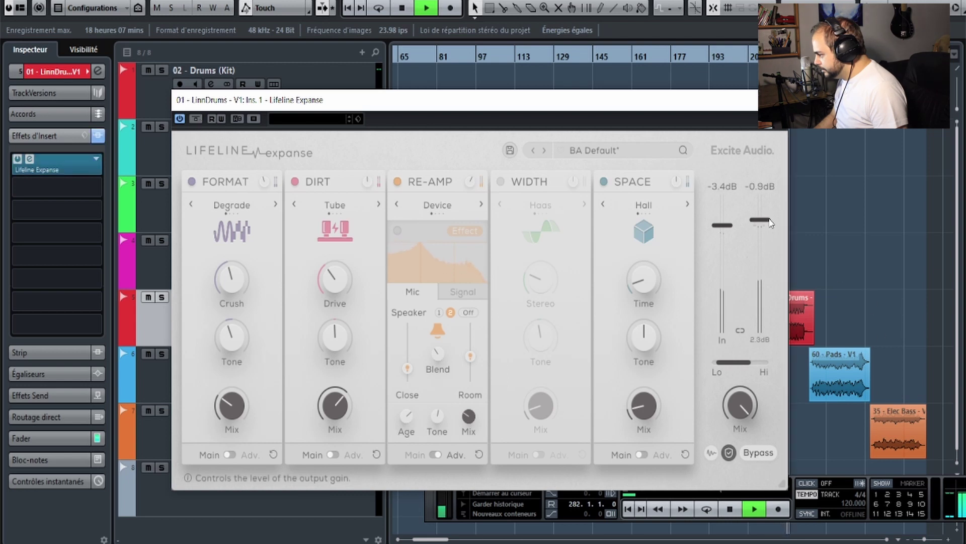
{"action": "key", "text": "space"}
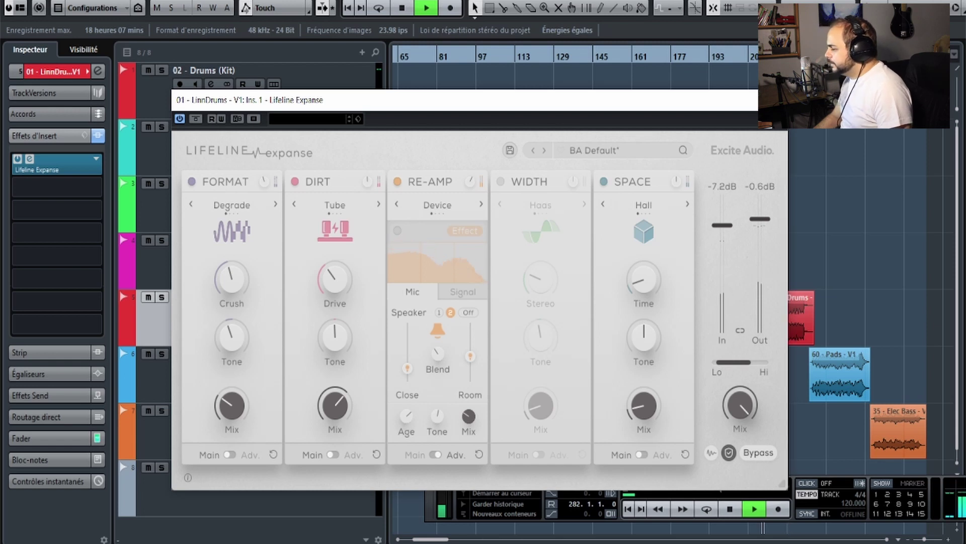
Toggle the plug-in's bypass repeatedly to compare the dry and processed LinnDrums.
{"action": "left_click", "coordinate": [196, 119]}
{"action": "key", "text": "space"}
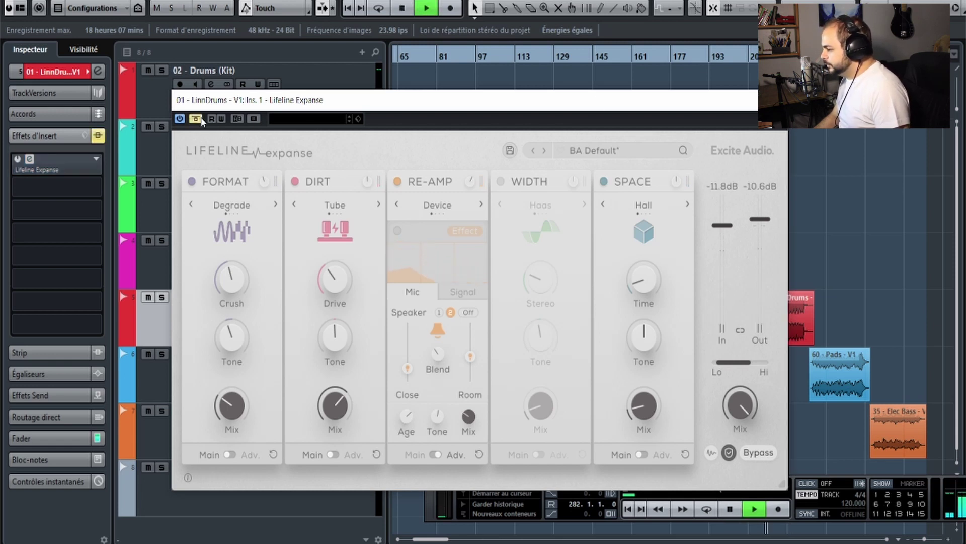
{"action": "left_click", "coordinate": [201, 118]}
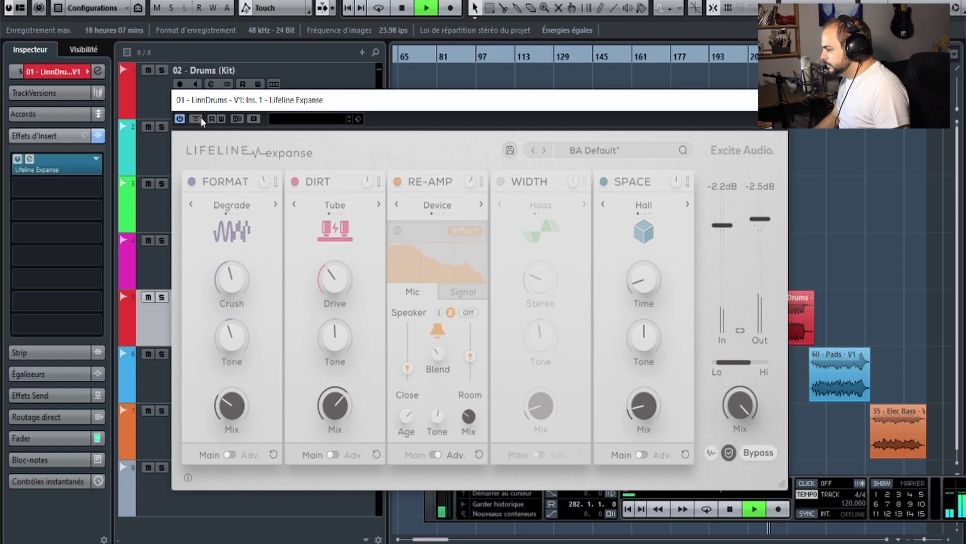
{"action": "left_click", "coordinate": [197, 119]}
{"action": "left_click", "coordinate": [197, 119]}
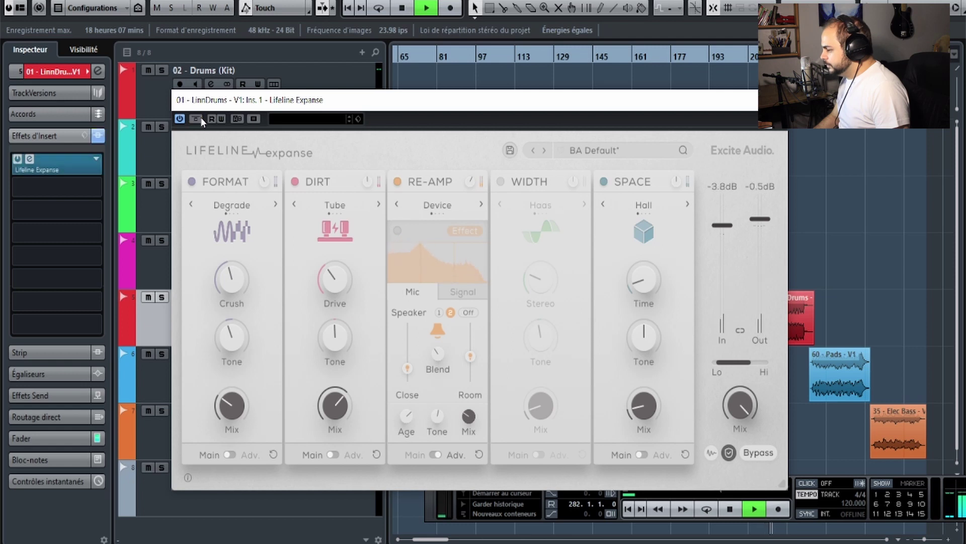
{"action": "left_click", "coordinate": [200, 117]}
{"action": "left_click", "coordinate": [201, 117]}
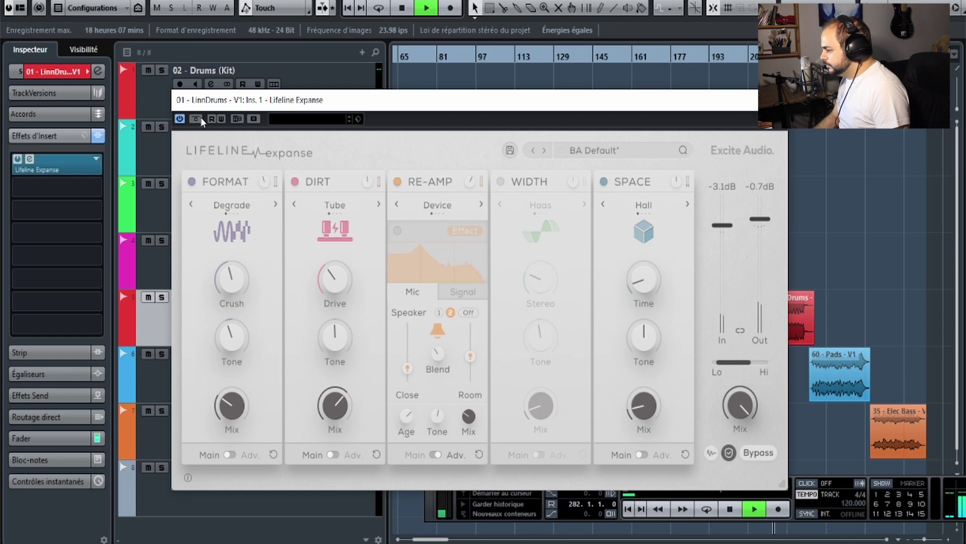
Stop playback, close the plug-in window, and remove Lifeline Expanse from the LinnDrums track's first insert slot.
{"action": "key", "text": "space"}
{"action": "left_click", "coordinate": [777, 100]}
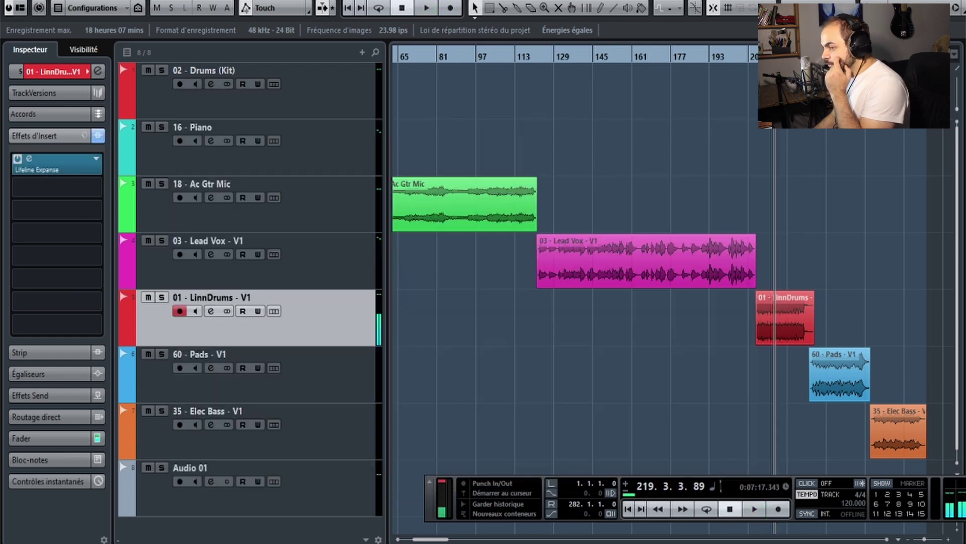
{"action": "left_click", "coordinate": [97, 159]}
{"action": "left_click", "coordinate": [103, 188]}
{"action": "key", "text": "Return"}
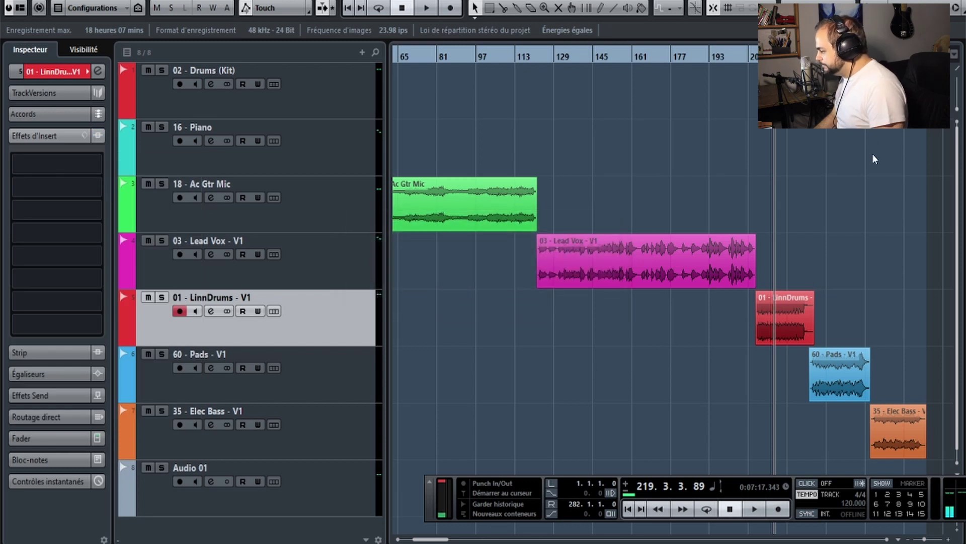
Place the playback position at bar 242 and insert Lifeline Expanse in the first slot of the 60 - Pads - V1 track.
{"action": "left_click", "coordinate": [828, 56]}
{"action": "left_click", "coordinate": [282, 352]}
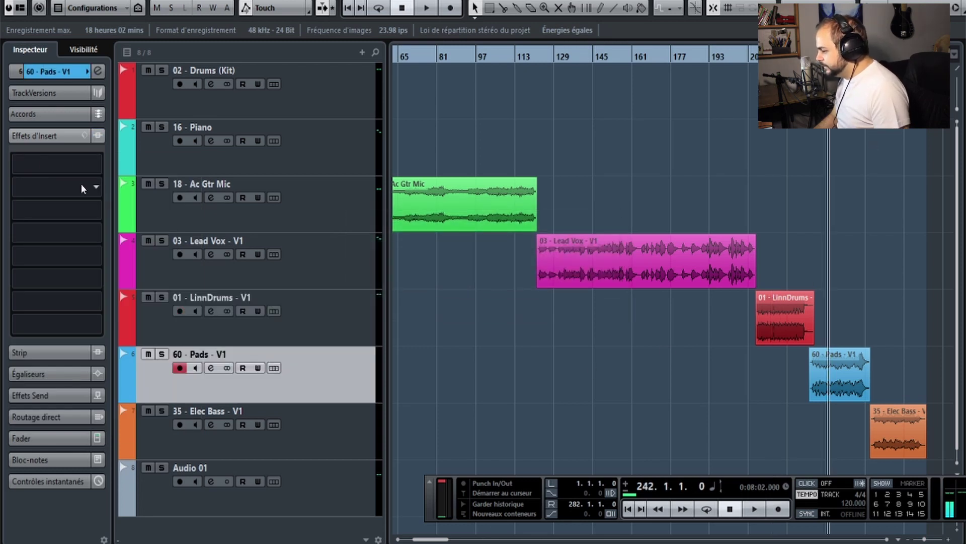
{"action": "left_click", "coordinate": [46, 157]}
{"action": "type", "text": "l"}
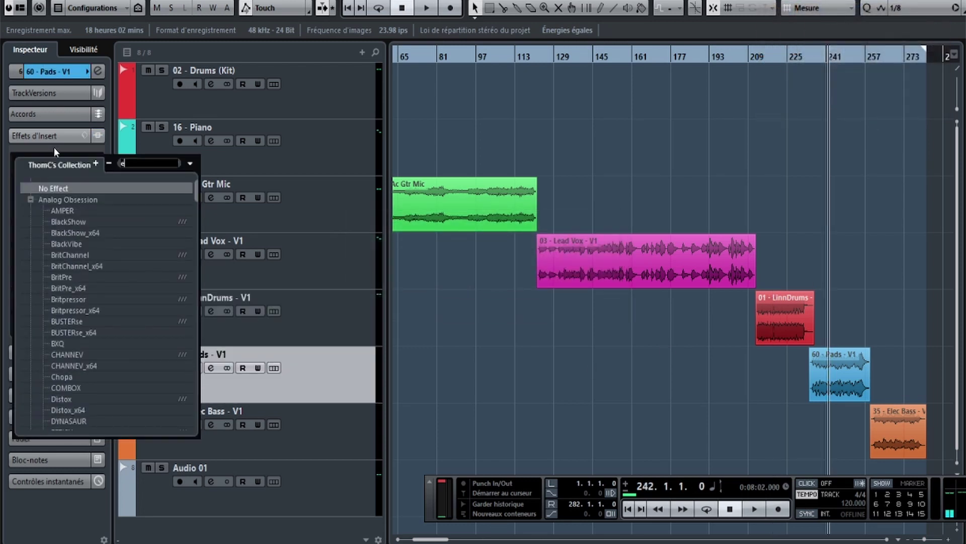
{"action": "key", "text": "BackSpace"}
{"action": "type", "text": "life"}
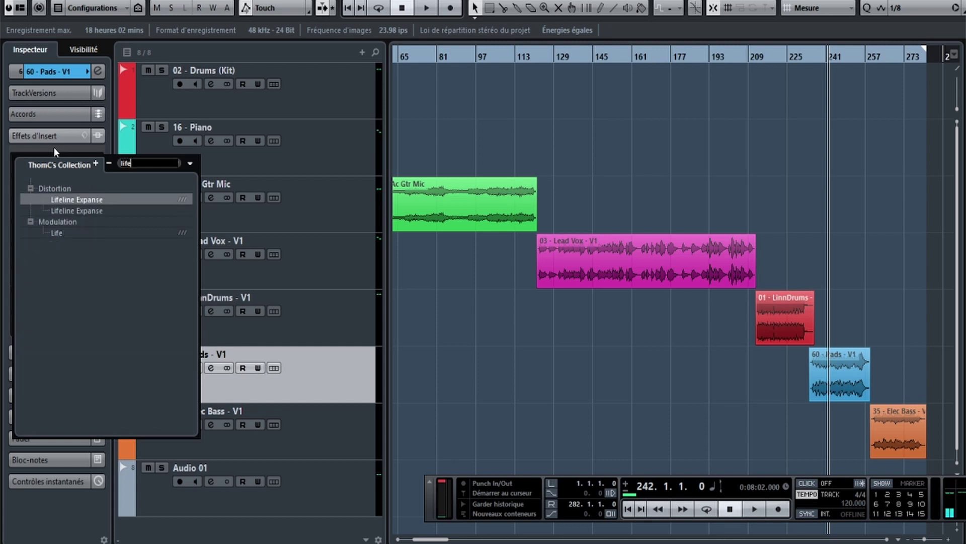
{"action": "key", "text": "Return"}
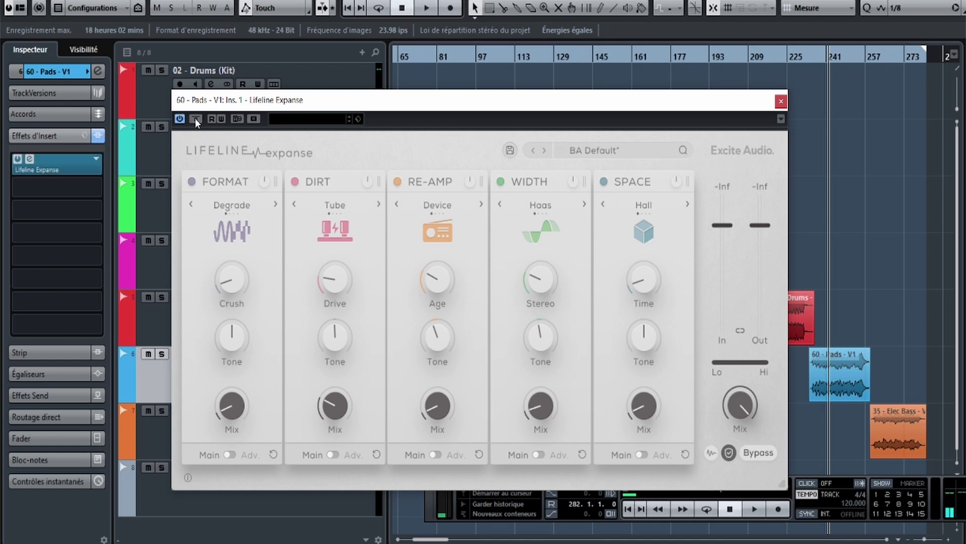
Turn off all five modules: Format, Dirt, Re-Amp, Width and Space.
{"action": "left_click", "coordinate": [192, 181]}
{"action": "left_click", "coordinate": [295, 181]}
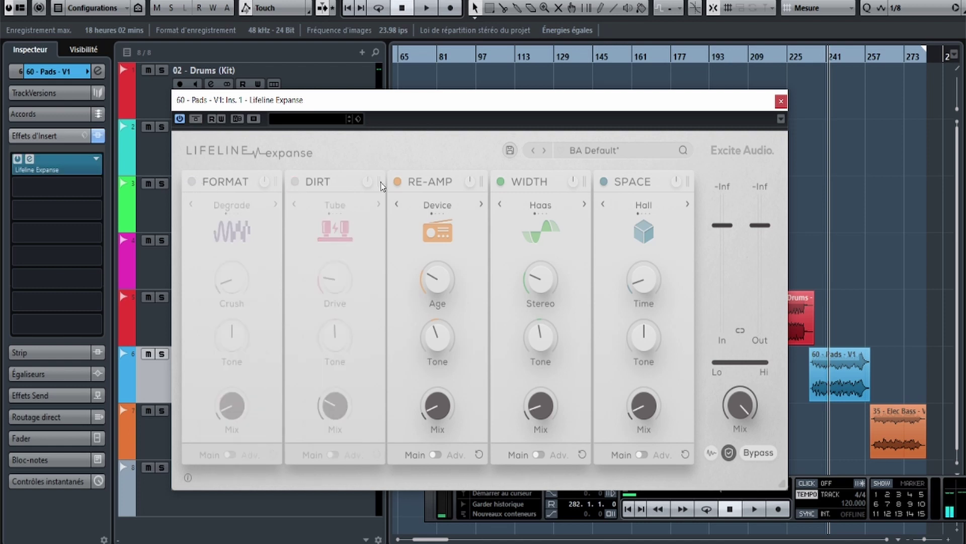
{"action": "left_click", "coordinate": [398, 181]}
{"action": "left_click", "coordinate": [500, 181]}
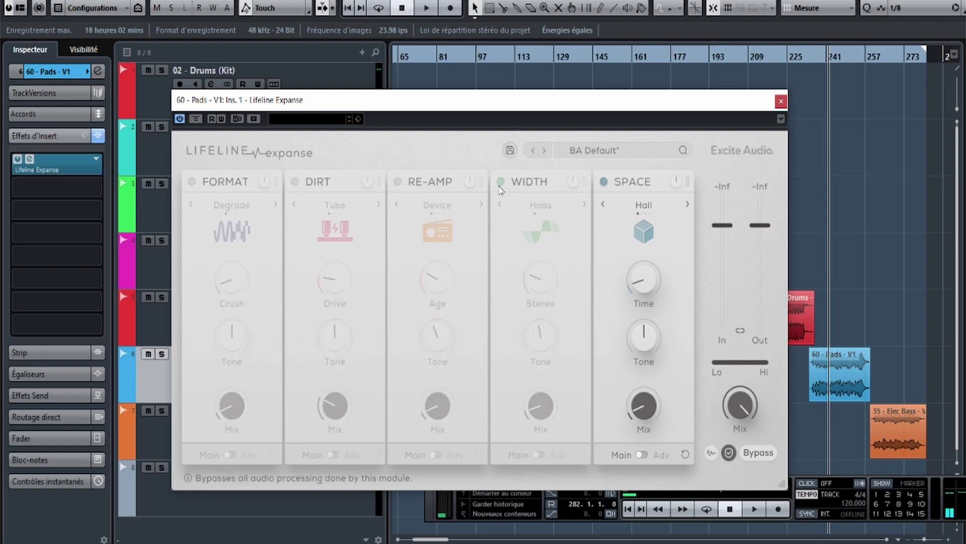
{"action": "left_click", "coordinate": [604, 182]}
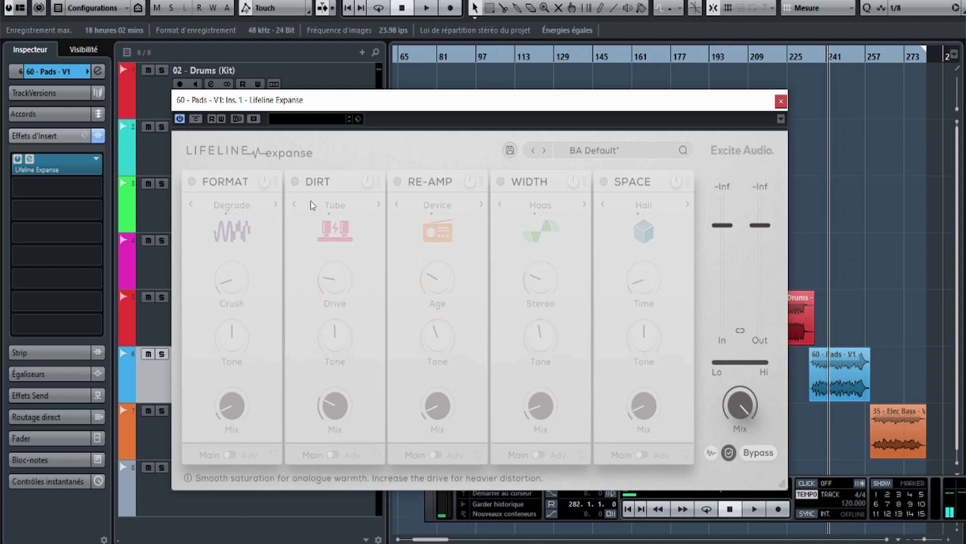
Enable Dirt, play the pads from near the clip's start, and raise Drive while going from Tube to Tape mode.
{"action": "left_click", "coordinate": [294, 181]}
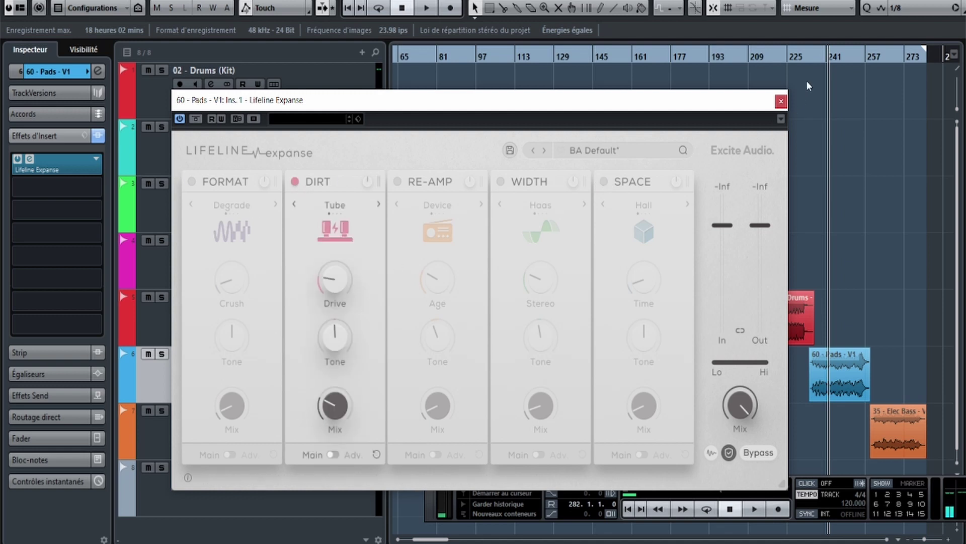
{"action": "left_click", "coordinate": [817, 57]}
{"action": "mouse_move", "coordinate": [345, 279]}
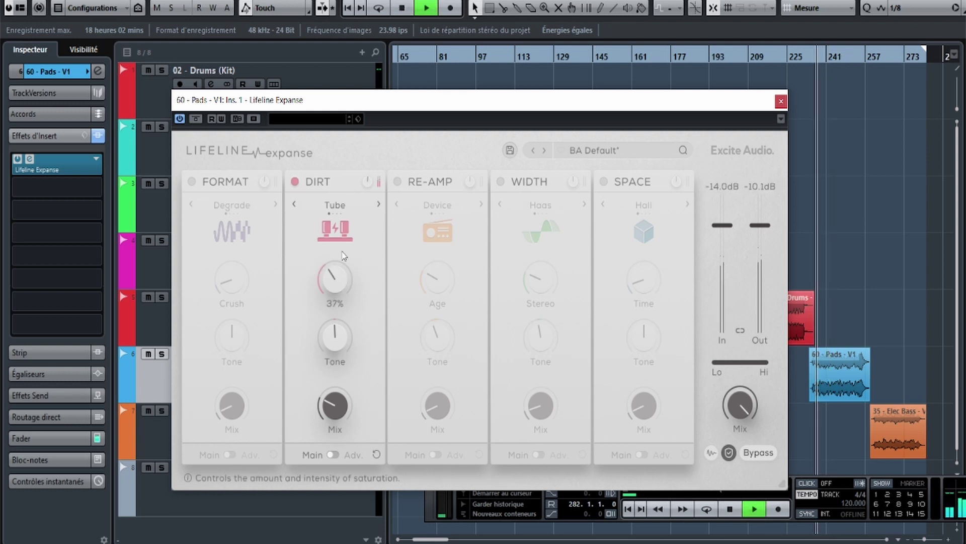
{"action": "left_click_drag", "start_coordinate": [341, 284], "coordinate": [354, 215]}
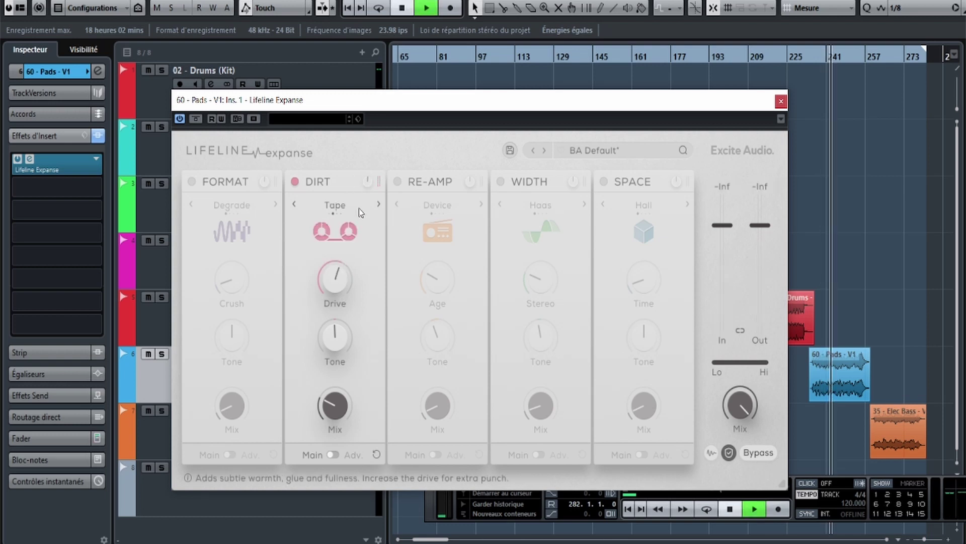
{"action": "key", "text": "space"}
{"action": "mouse_move", "coordinate": [322, 280]}
{"action": "left_mouse_down"}
{"action": "mouse_move", "coordinate": [322, 245]}
{"action": "mouse_move", "coordinate": [319, 348]}
{"action": "mouse_move", "coordinate": [322, 234]}
{"action": "mouse_move", "coordinate": [322, 307]}
{"action": "mouse_move", "coordinate": [322, 277]}
{"action": "left_mouse_up"}
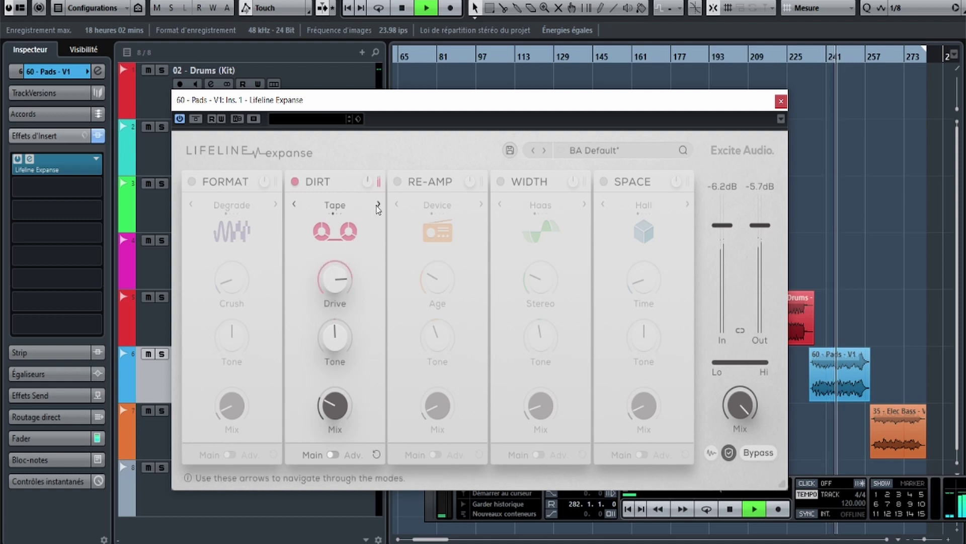
Switch Dirt to Fuzz mode and lower both its Drive and Tone.
{"action": "left_click", "coordinate": [378, 204]}
{"action": "left_click", "coordinate": [379, 204]}
{"action": "left_click_drag", "start_coordinate": [333, 282], "coordinate": [333, 251]}
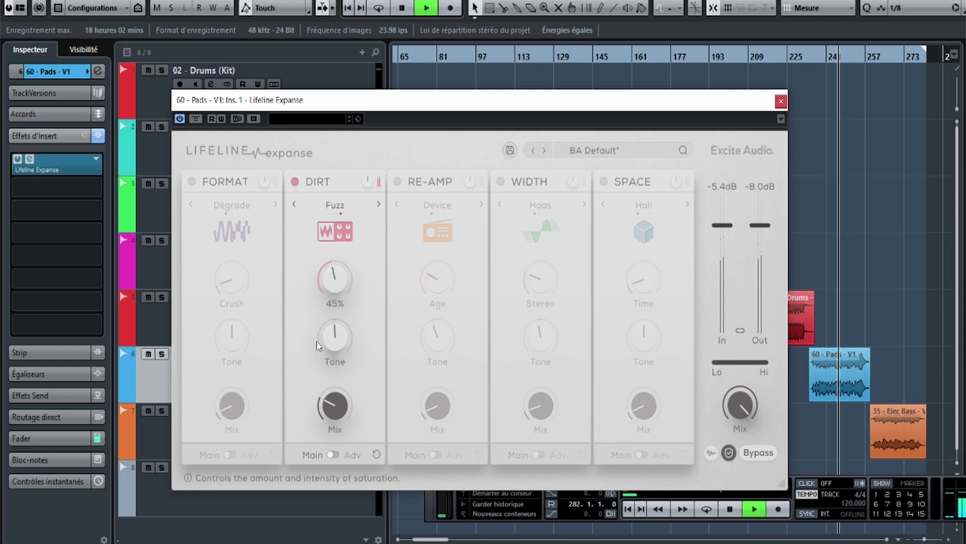
{"action": "left_click_drag", "start_coordinate": [332, 338], "coordinate": [329, 362]}
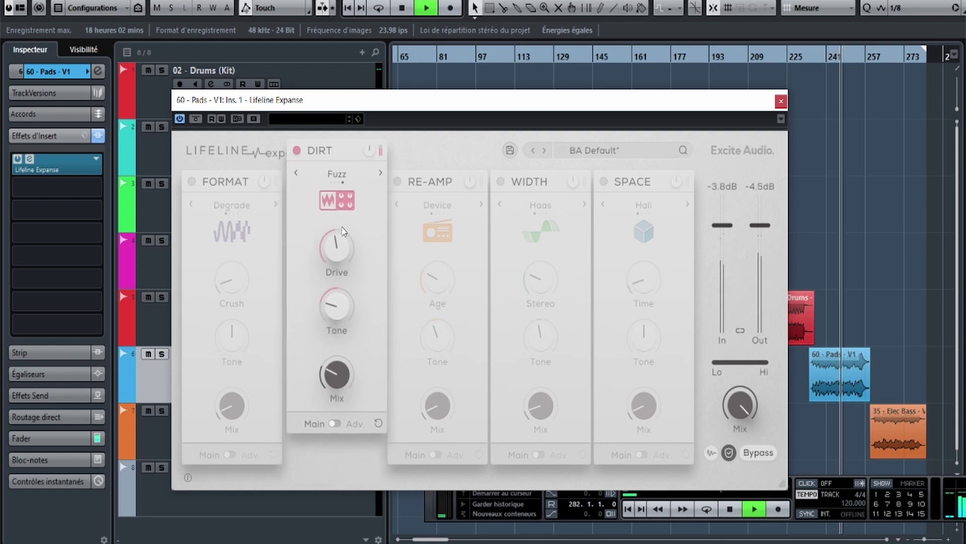
{"action": "left_click_drag", "start_coordinate": [340, 262], "coordinate": [338, 312]}
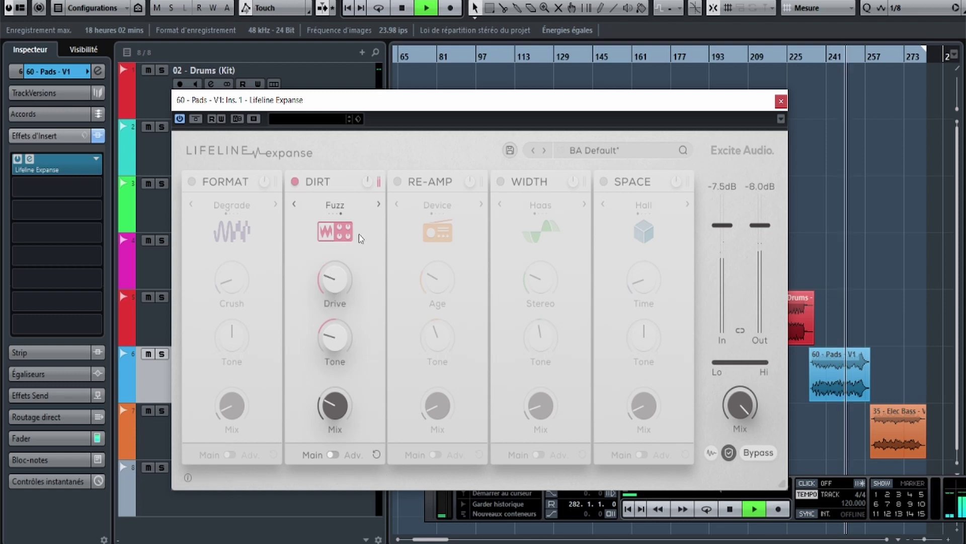
Enable Width in Detune mode, raise Mix, set Stereo to about 77%, and centre Balance in the advanced settings.
{"action": "left_click", "coordinate": [500, 181]}
{"action": "left_click", "coordinate": [585, 204]}
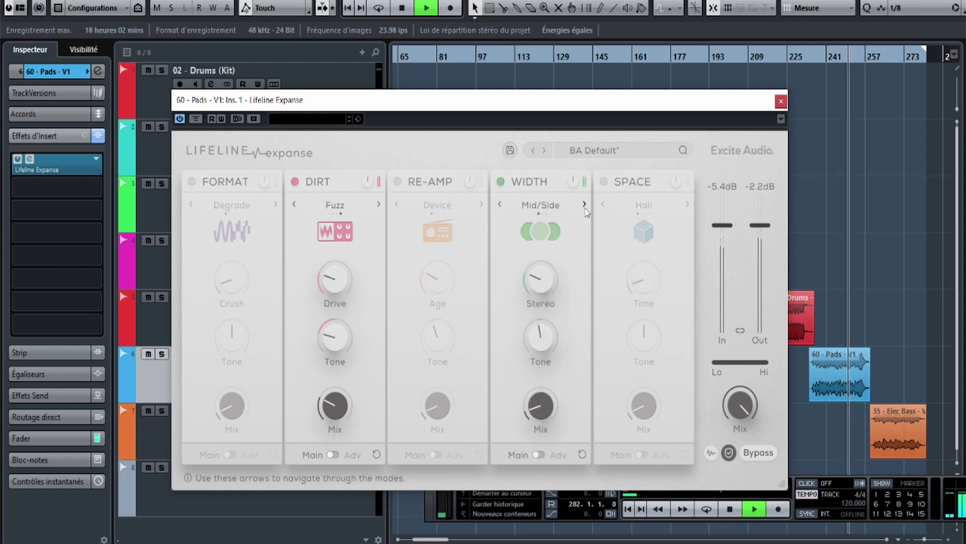
{"action": "left_click", "coordinate": [585, 204]}
{"action": "left_click_drag", "start_coordinate": [542, 391], "coordinate": [561, 319]}
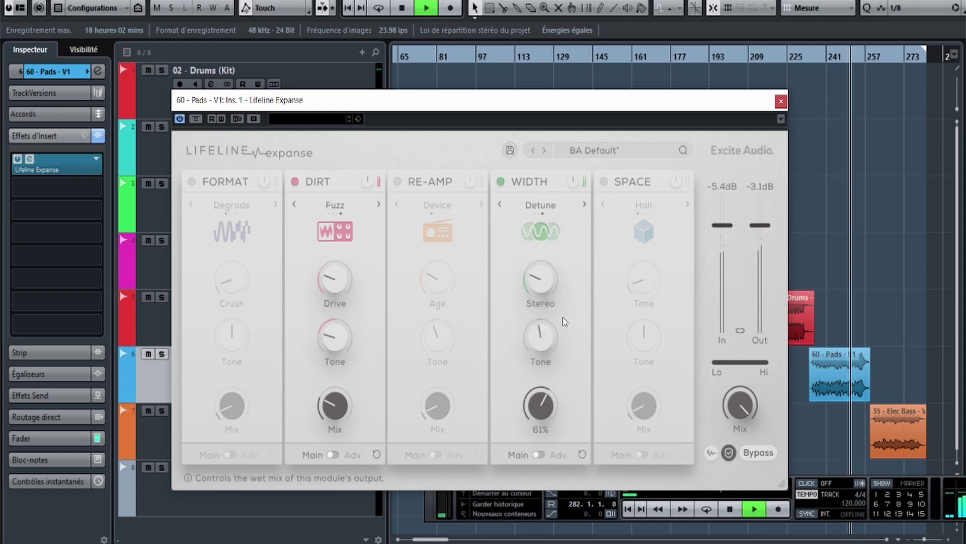
{"action": "left_click_drag", "start_coordinate": [541, 281], "coordinate": [565, 199]}
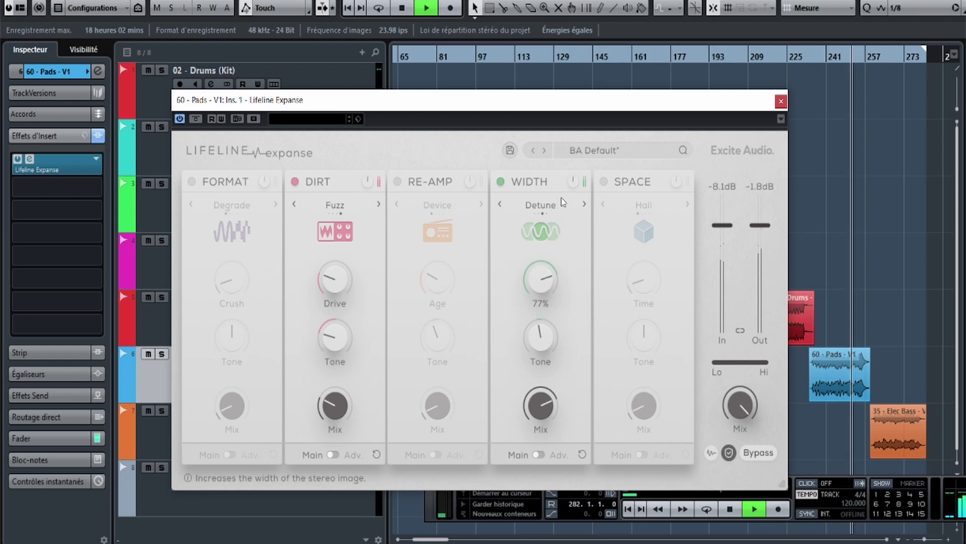
{"action": "left_click", "coordinate": [539, 454]}
{"action": "double_click", "coordinate": [546, 325]}
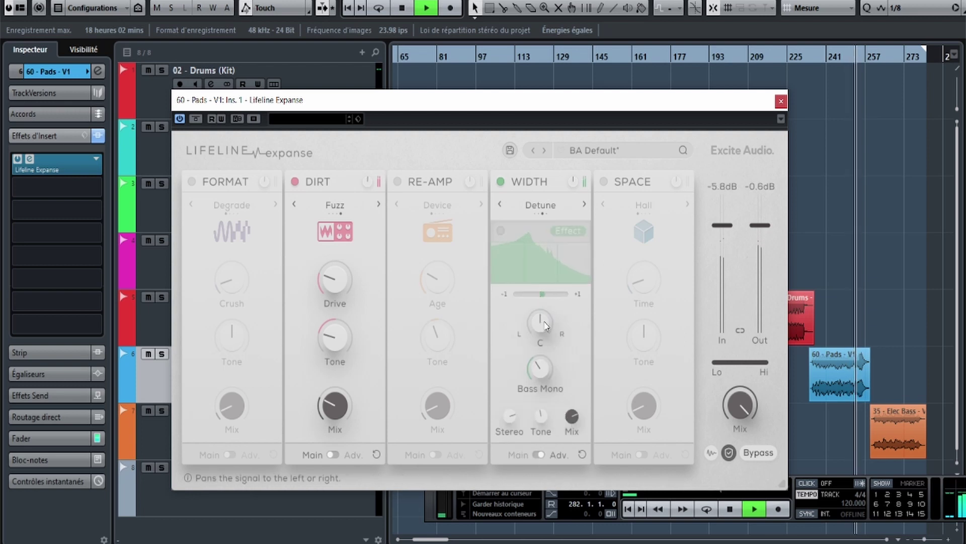
Enable Space, raise its Mix, replay the pads from the start, and change the reverb mode from Hall through Plate to Spring.
{"action": "left_click", "coordinate": [603, 182]}
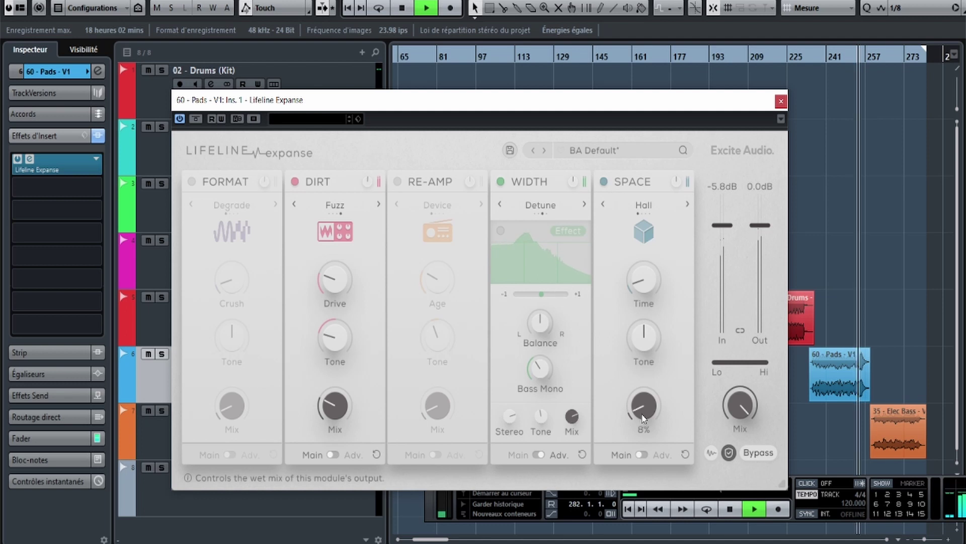
{"action": "left_click_drag", "start_coordinate": [638, 410], "coordinate": [643, 390]}
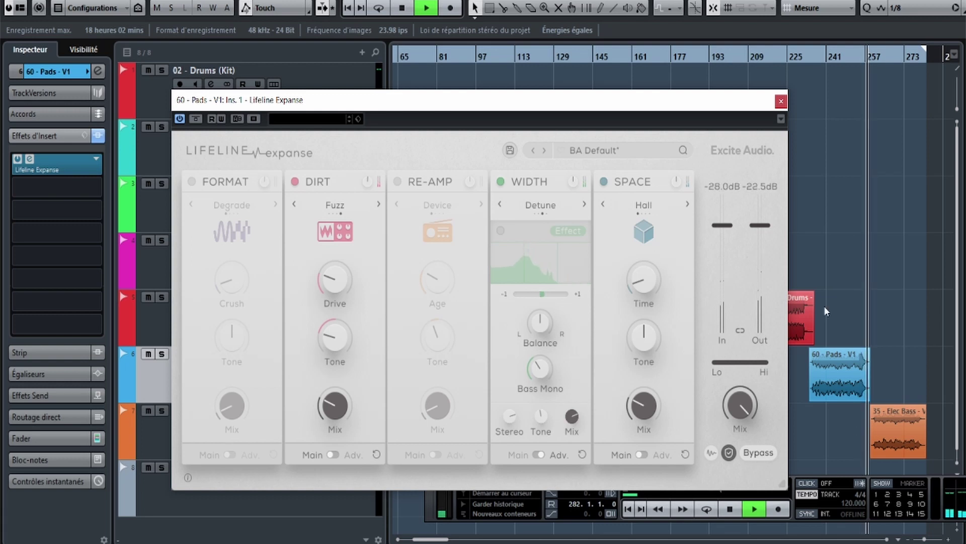
{"action": "left_click", "coordinate": [814, 62]}
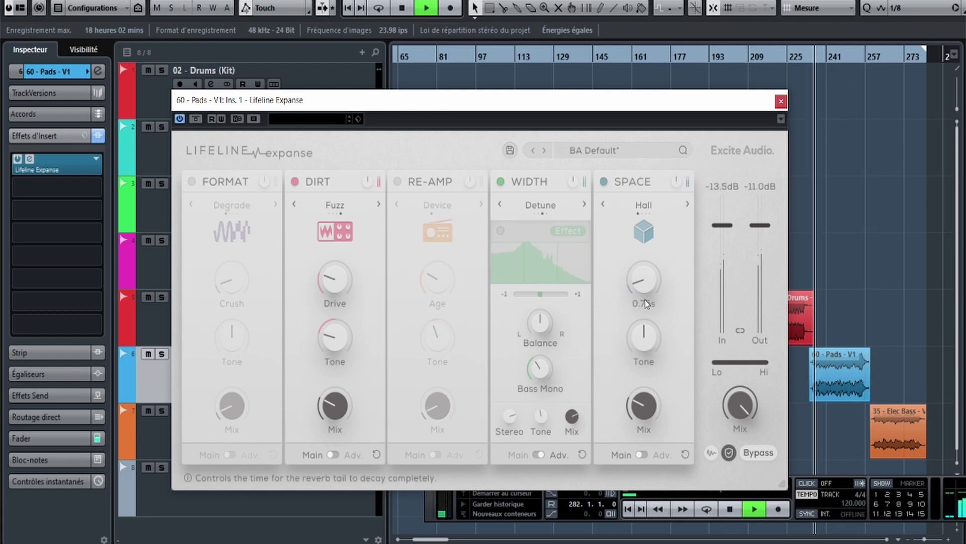
{"action": "left_click", "coordinate": [687, 205]}
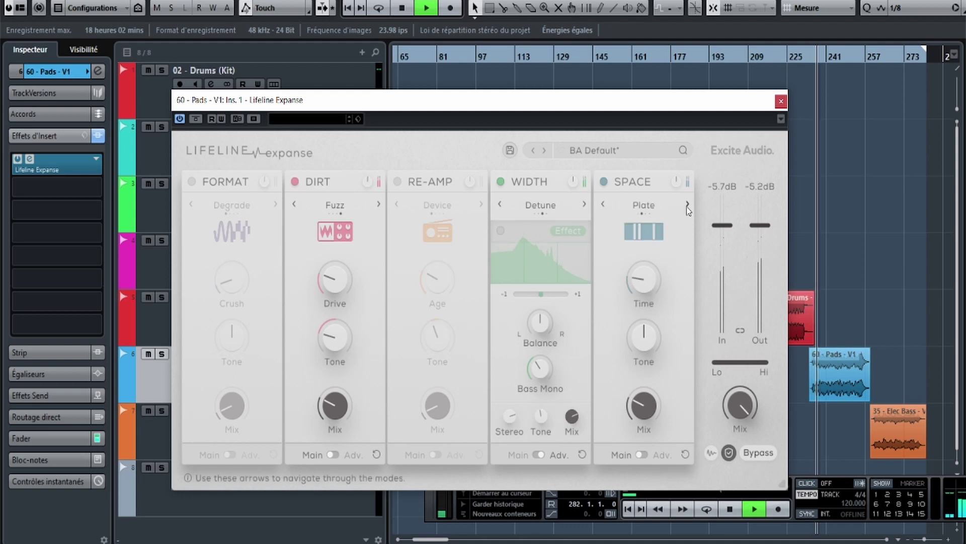
{"action": "left_click", "coordinate": [687, 205]}
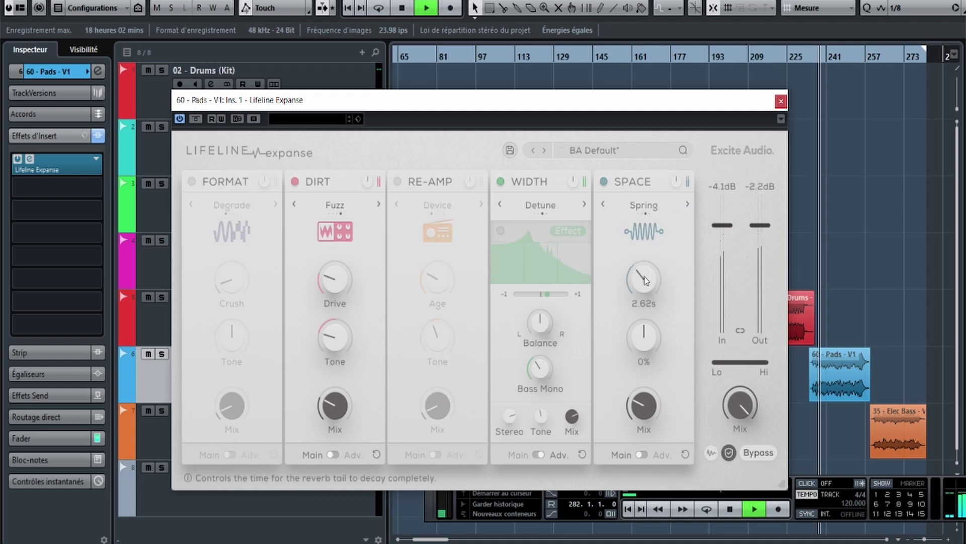
Raise the Space reverb Time to its maximum and change the reverb mode from Spring back to Hall.
{"action": "left_click_drag", "start_coordinate": [642, 276], "coordinate": [670, 212]}
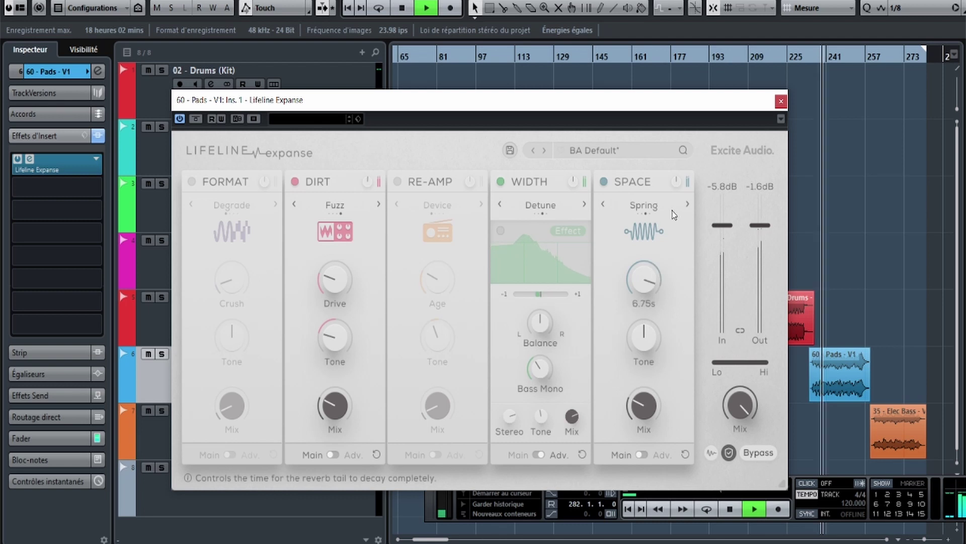
{"action": "left_click", "coordinate": [603, 204]}
{"action": "left_click", "coordinate": [603, 204]}
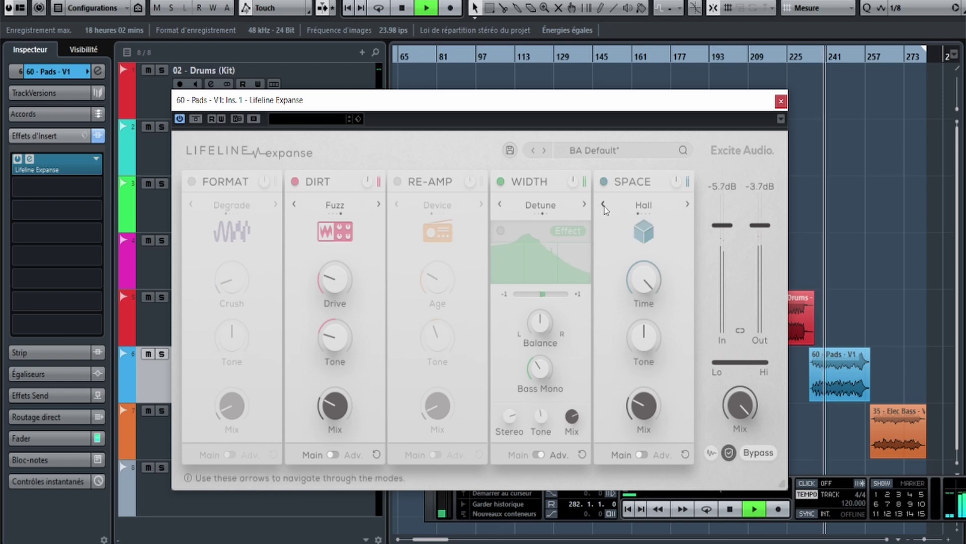
Replay the pads from near the clip's start while raising the Space Mix to its maximum.
{"action": "key", "text": "space"}
{"action": "left_click", "coordinate": [779, 61]}
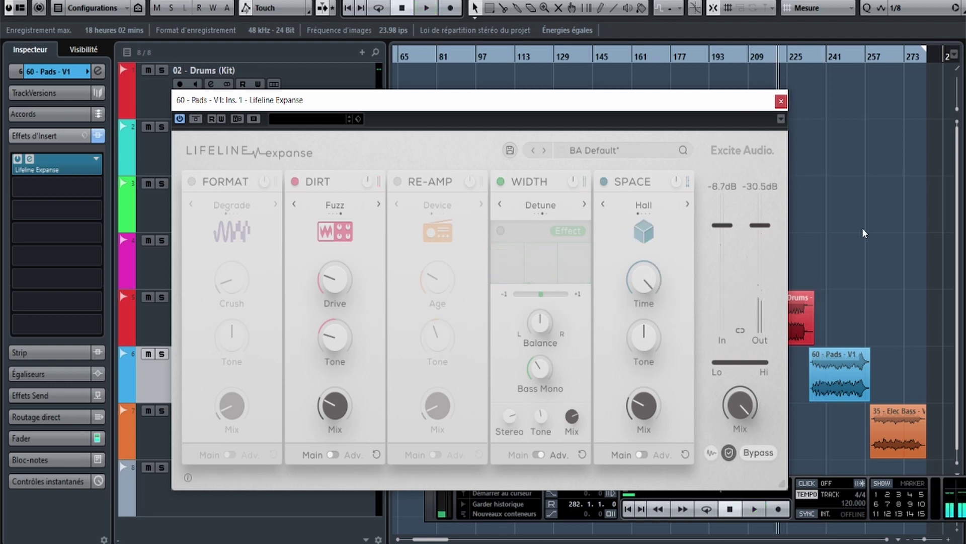
{"action": "left_click", "coordinate": [816, 56]}
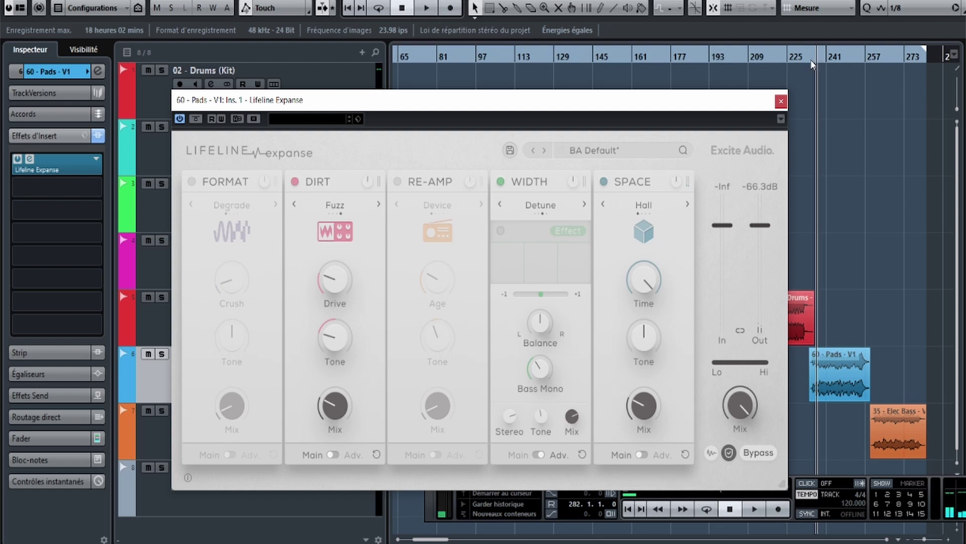
{"action": "key", "text": "space"}
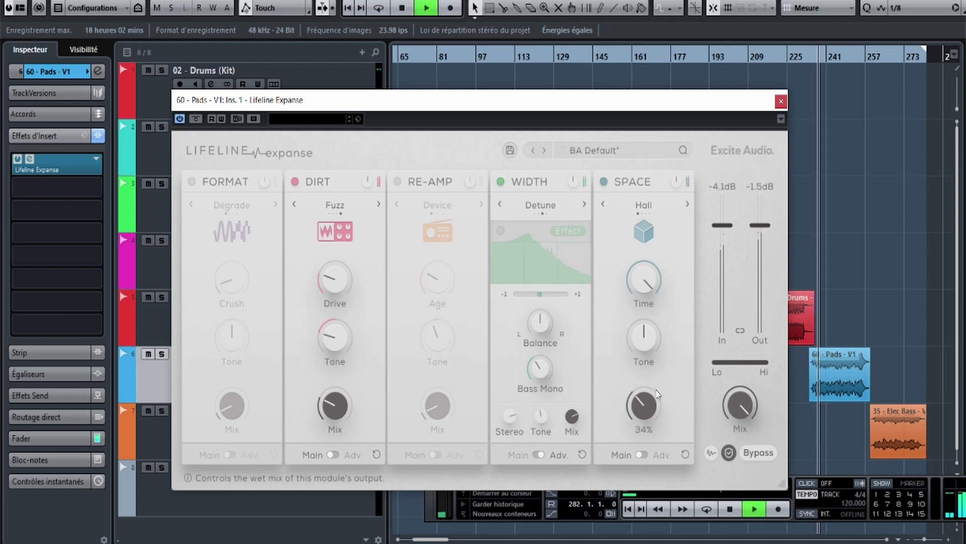
{"action": "mouse_move", "coordinate": [657, 394]}
{"action": "left_mouse_down"}
{"action": "mouse_move", "coordinate": [658, 424]}
{"action": "mouse_move", "coordinate": [657, 348]}
{"action": "mouse_move", "coordinate": [648, 400]}
{"action": "mouse_move", "coordinate": [651, 388]}
{"action": "left_mouse_up"}
{"action": "key", "text": "space"}
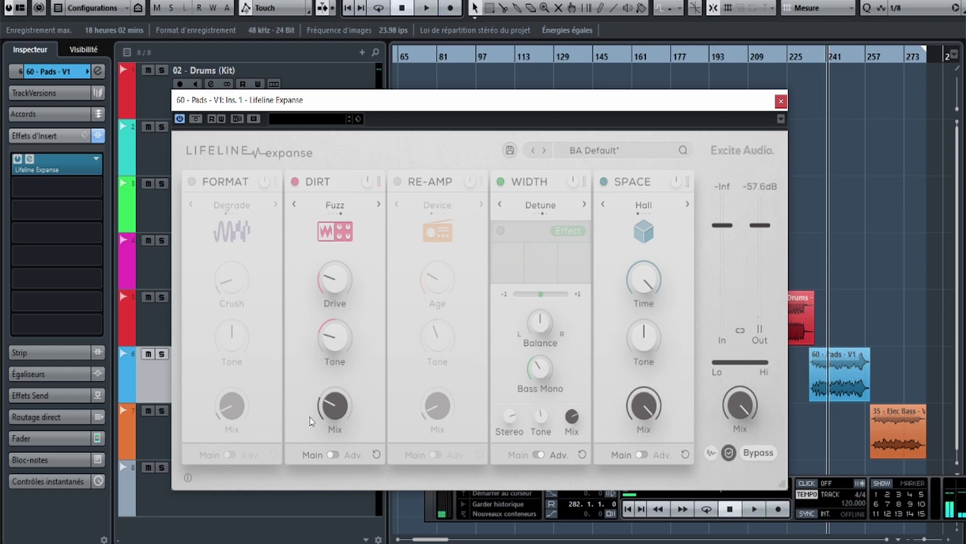
Raise the Dirt Mix slightly above its midpoint while listening, and slightly lower the main output level and the Dirt and Space output gains.
{"action": "left_click_drag", "start_coordinate": [314, 418], "coordinate": [361, 341]}
{"action": "key", "text": "space"}
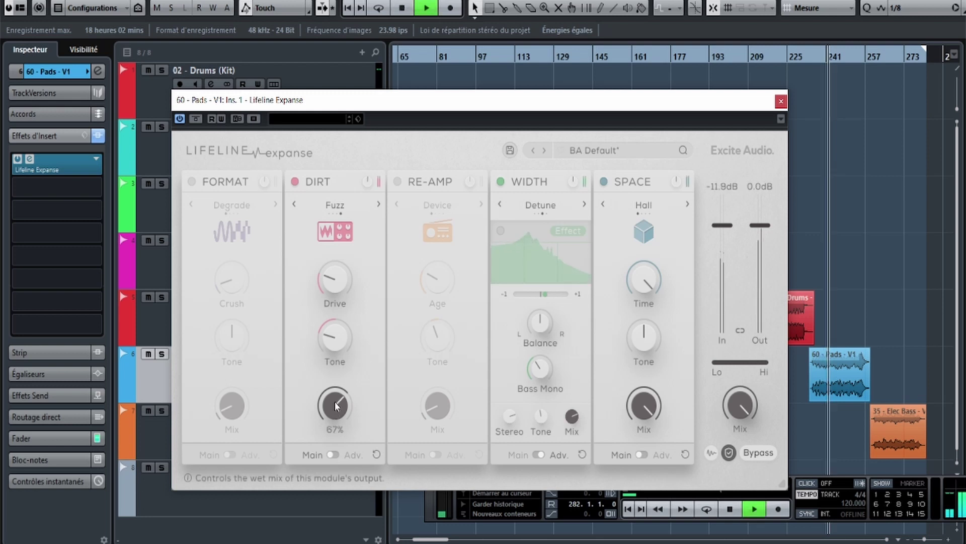
{"action": "left_click_drag", "start_coordinate": [335, 402], "coordinate": [336, 417]}
{"action": "key", "text": "space"}
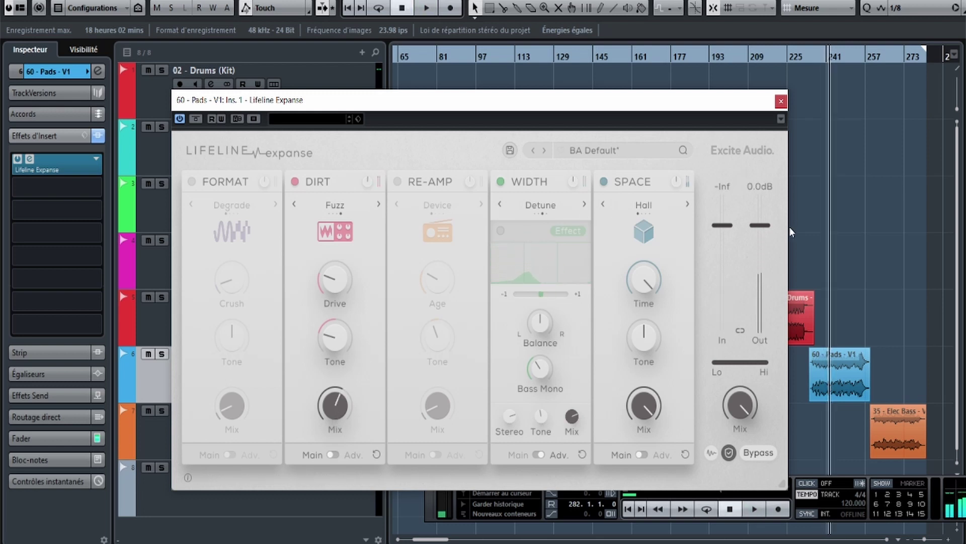
{"action": "left_click_drag", "start_coordinate": [760, 225], "coordinate": [760, 231]}
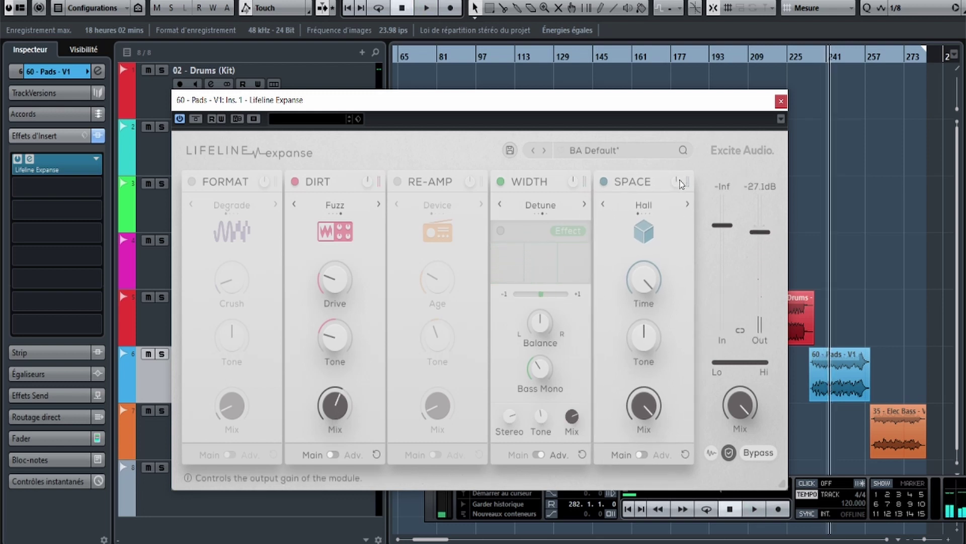
{"action": "left_click_drag", "start_coordinate": [679, 191], "coordinate": [675, 184]}
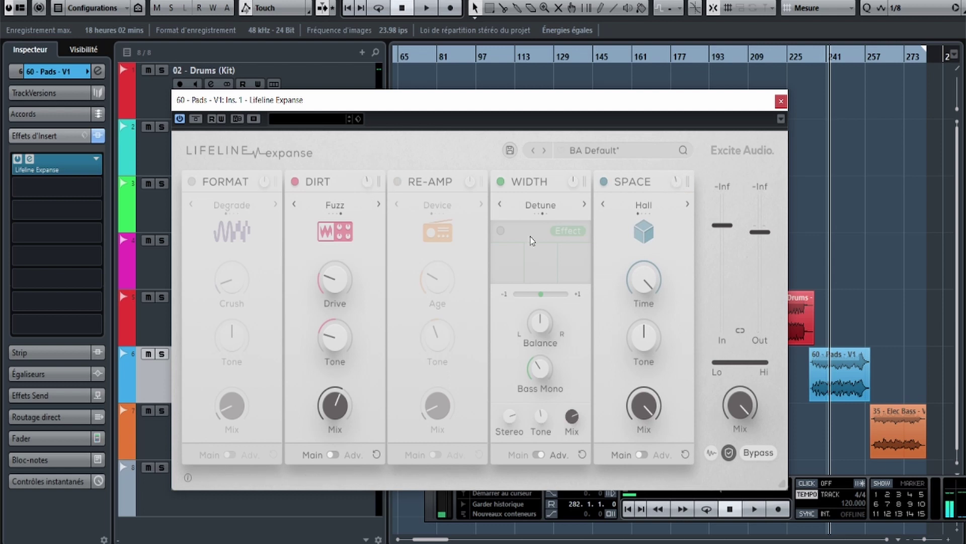
Play the pads while lowering the overall Mix to 0% and raising the lower limit of the Lo–Hi range.
{"action": "key", "text": "space"}
{"action": "left_click_drag", "start_coordinate": [742, 402], "coordinate": [741, 448]}
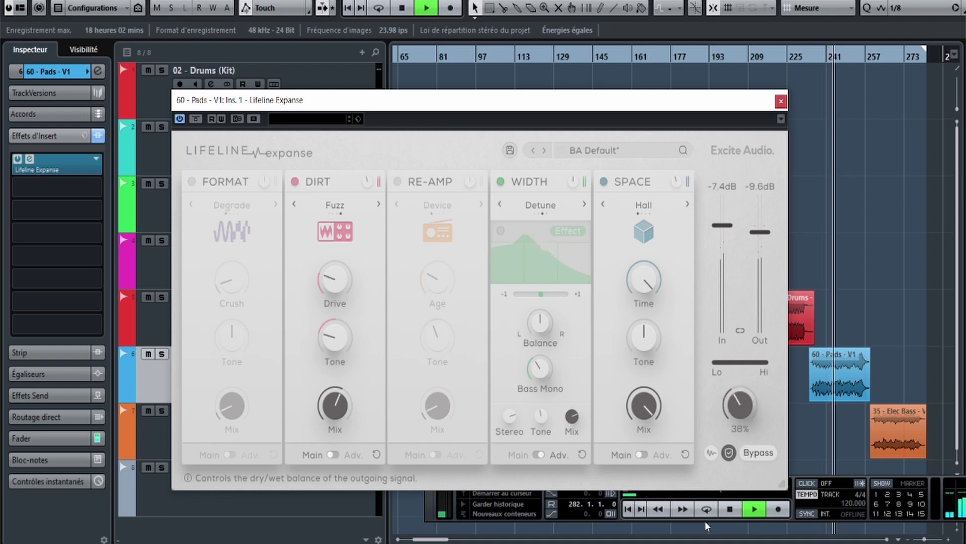
{"action": "left_click_drag", "start_coordinate": [705, 520], "coordinate": [730, 472]}
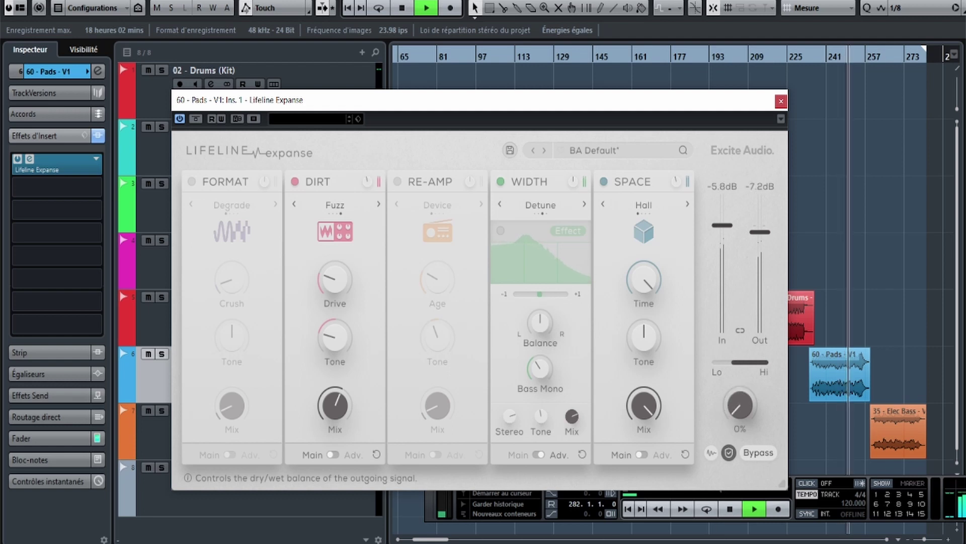
{"action": "key", "text": "space"}
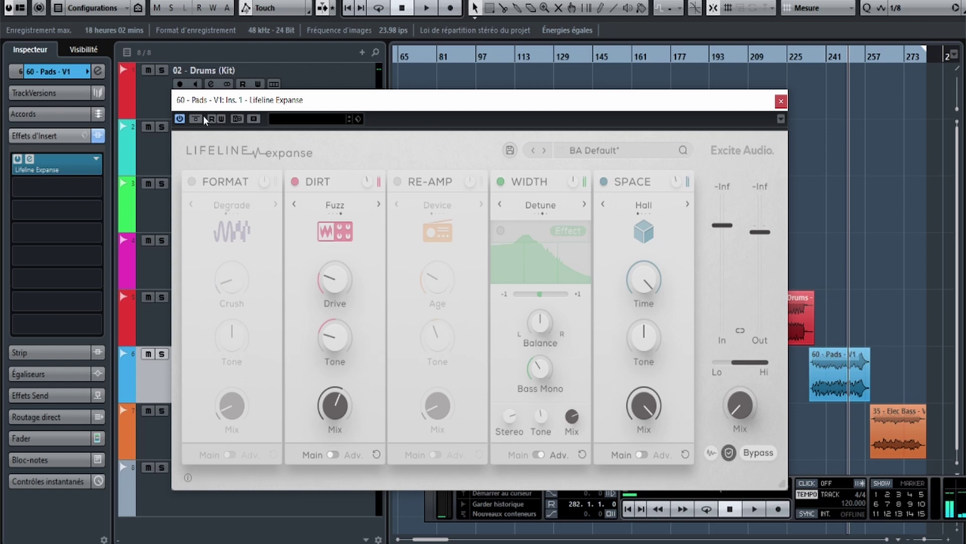
Remove the Lifeline Expanse insert from the Pads track.
{"action": "left_click", "coordinate": [96, 161]}
{"action": "left_click", "coordinate": [131, 188]}
{"action": "left_click", "coordinate": [456, 304]}
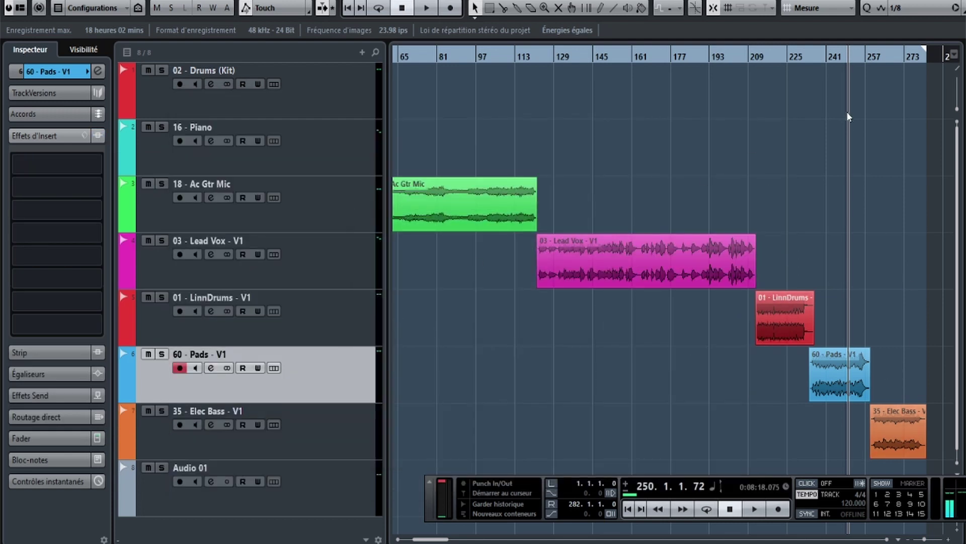
Insert Lifeline Expanse on the Elec Bass track and play the bass from bar 262.
{"action": "left_click", "coordinate": [877, 59]}
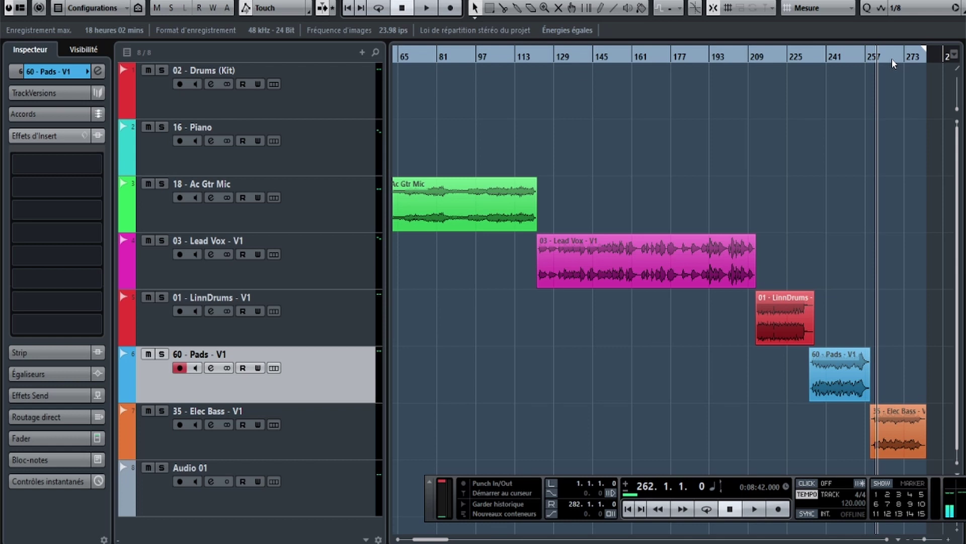
{"action": "left_click", "coordinate": [360, 416]}
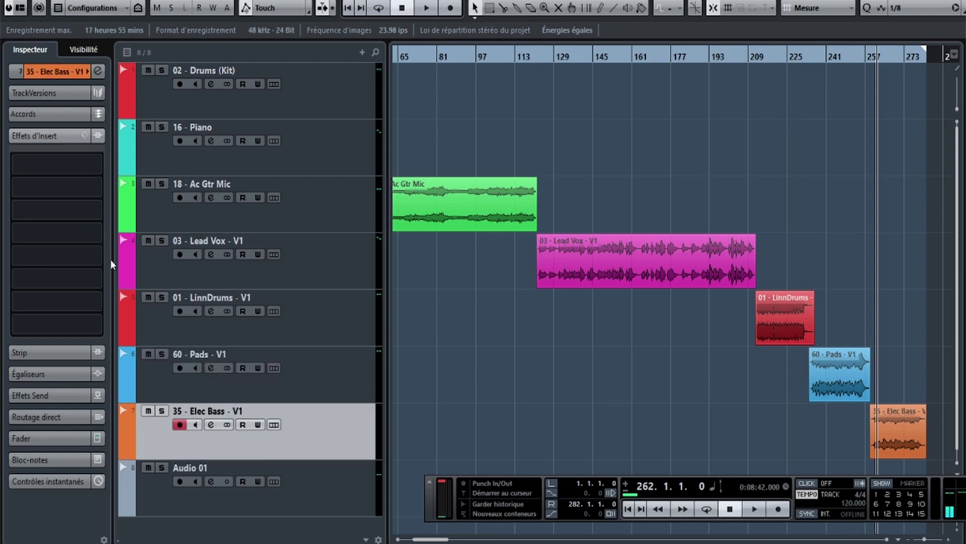
{"action": "left_click", "coordinate": [96, 165]}
{"action": "type", "text": "lifeline"}
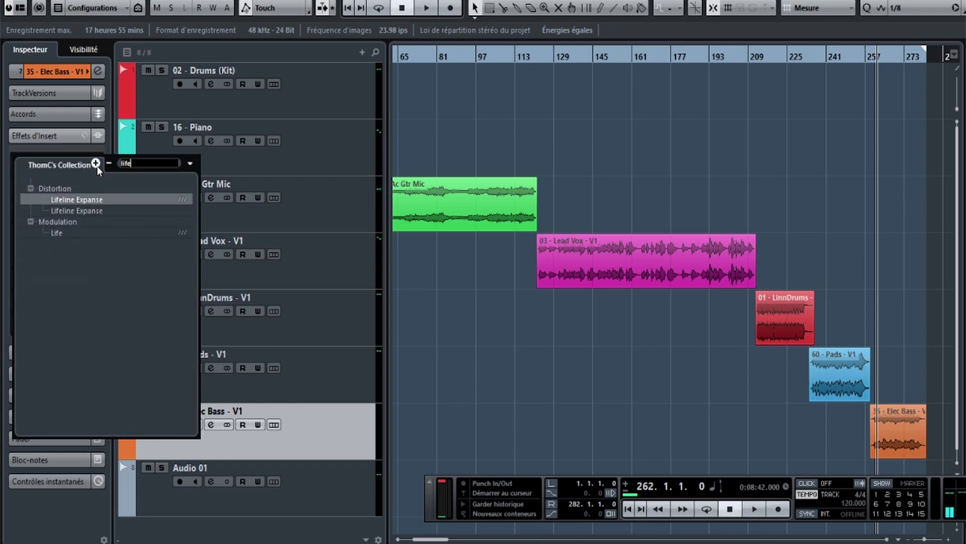
{"action": "key", "text": "Return"}
{"action": "key", "text": "space"}
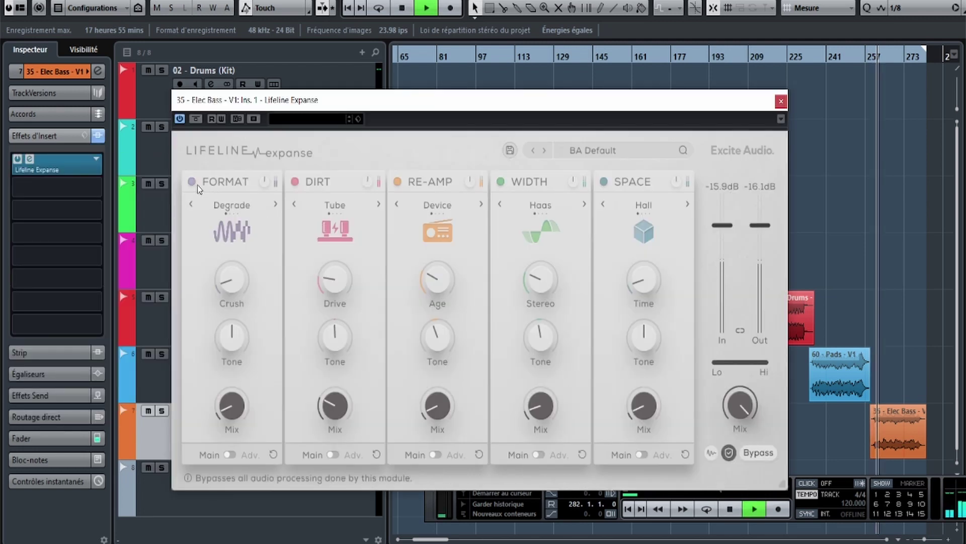
Bypass the Format, Re-Amp, Width and Space modules, leaving only Dirt active on the bass.
{"action": "left_click", "coordinate": [193, 182]}
{"action": "left_click", "coordinate": [398, 182]}
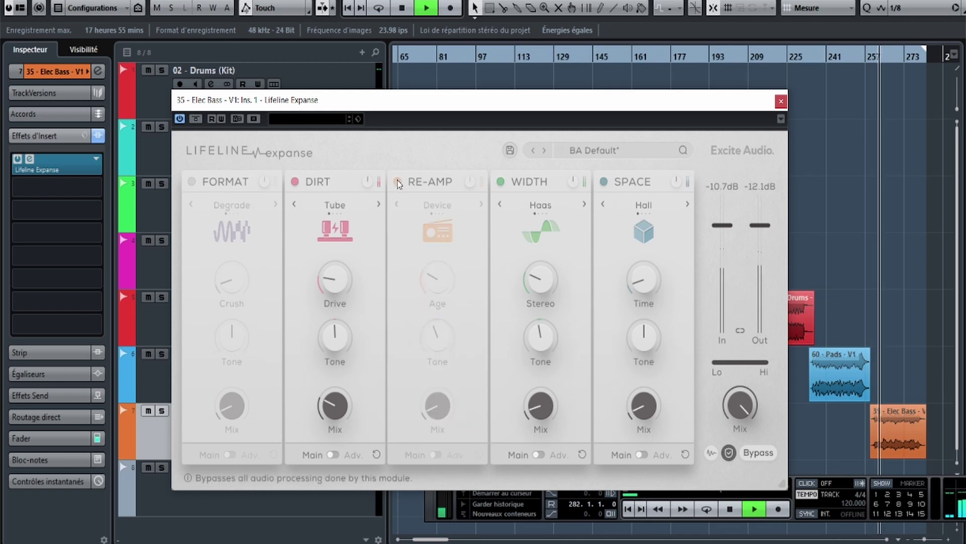
{"action": "left_click", "coordinate": [501, 182]}
{"action": "left_click", "coordinate": [604, 181]}
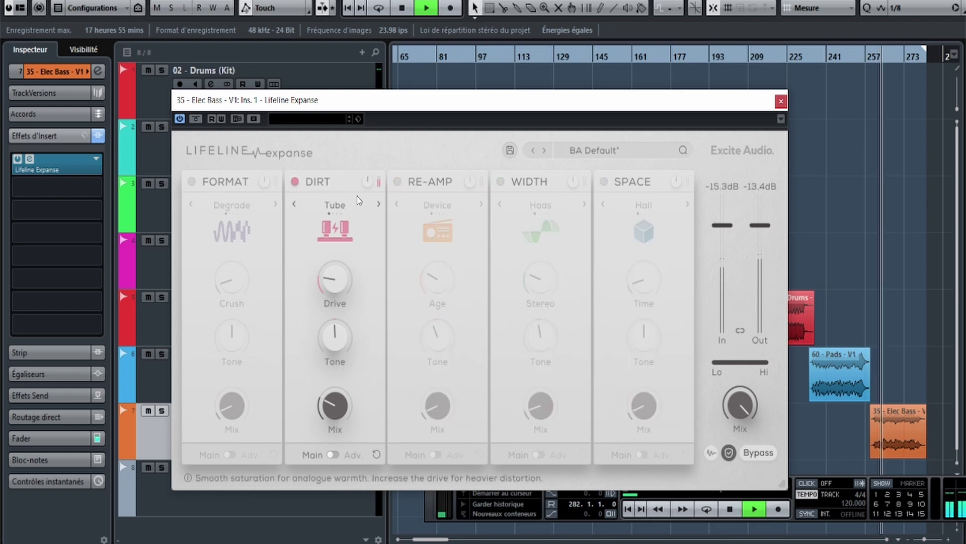
Play the bass from further into the clip, compare it with Dirt on and off, and leave Dirt bypassed.
{"action": "key", "text": "space"}
{"action": "left_click", "coordinate": [295, 182]}
{"action": "left_click_drag", "start_coordinate": [893, 59], "coordinate": [765, 74]}
{"action": "key", "text": "space"}
{"action": "left_click", "coordinate": [295, 182]}
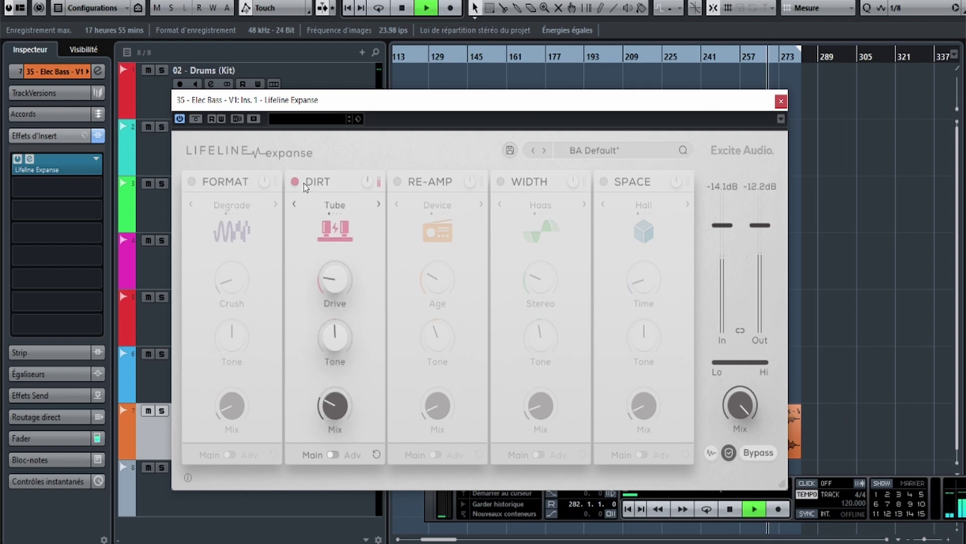
{"action": "left_click", "coordinate": [295, 181]}
Enable Re-Amp, switch it from Device to Cabinet mode, and raise its Mix and Age to their maximum.
{"action": "left_click", "coordinate": [397, 182]}
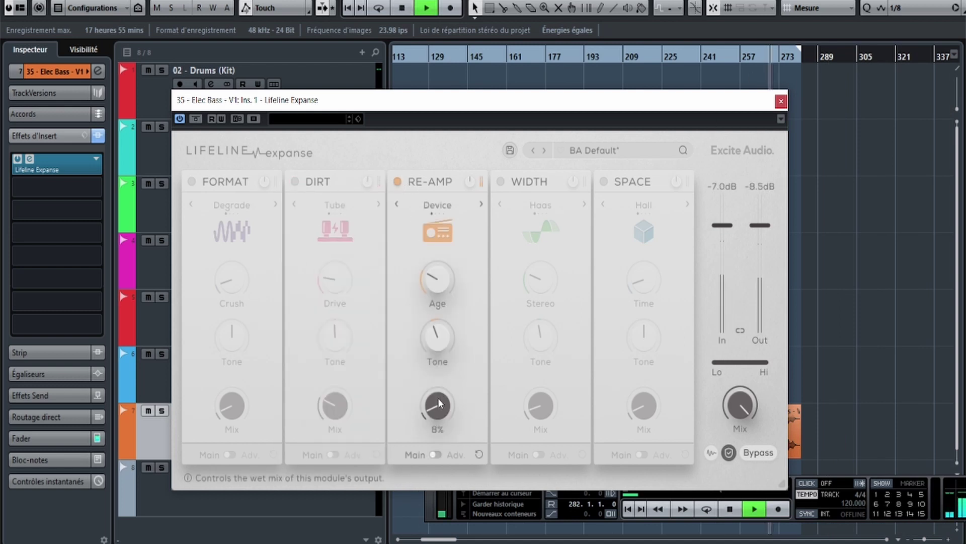
{"action": "left_click_drag", "start_coordinate": [437, 400], "coordinate": [438, 361]}
{"action": "left_click", "coordinate": [482, 204]}
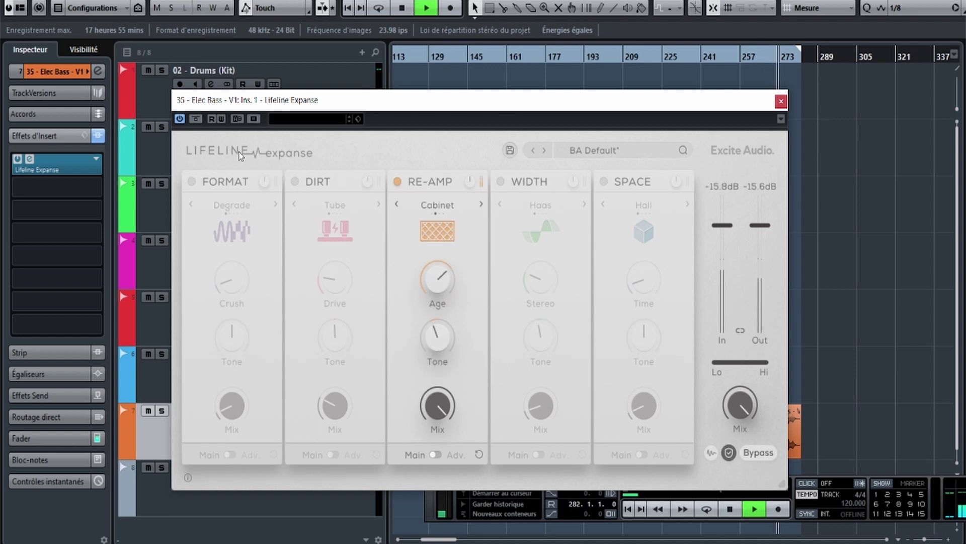
{"action": "mouse_move", "coordinate": [446, 280]}
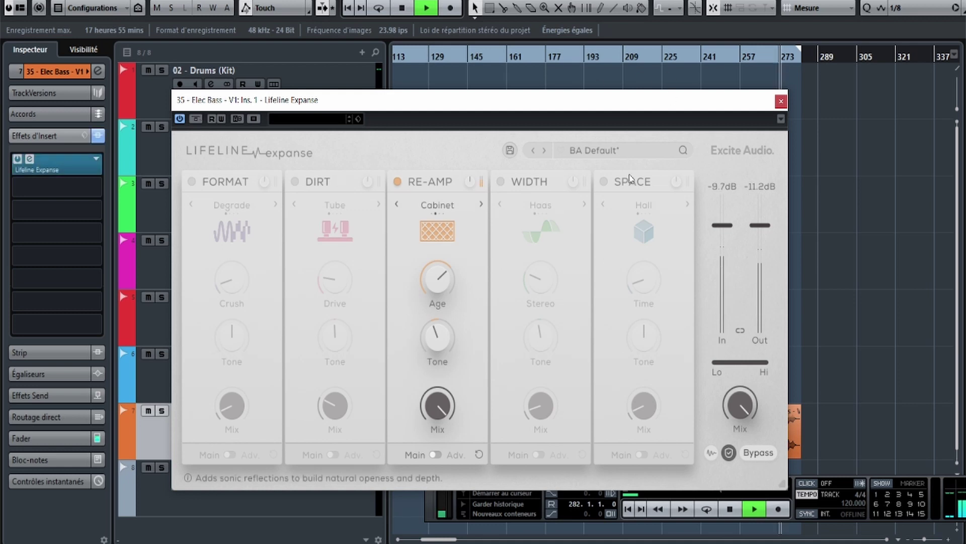
{"action": "key", "text": "space"}
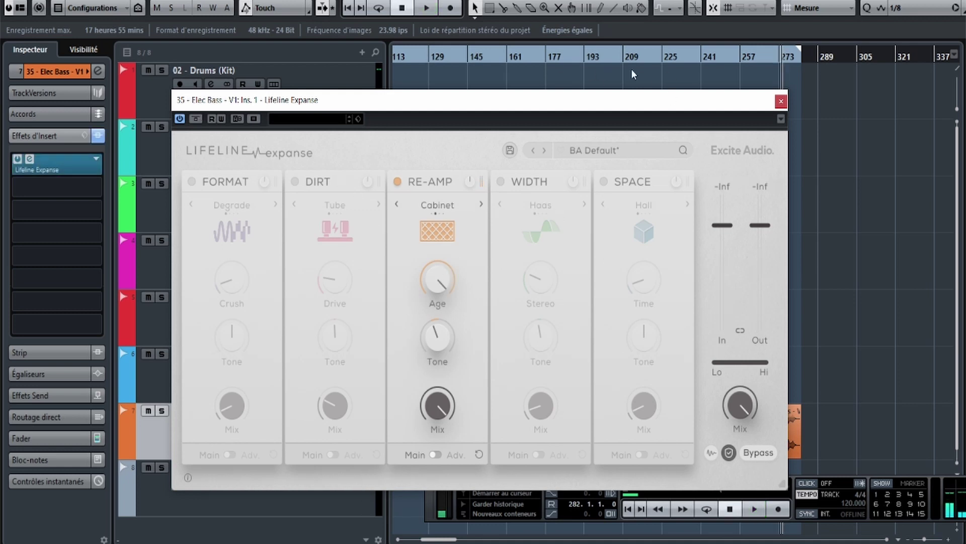
Replay the bass while varying the Re-Amp Age, leaving Age slightly above its midpoint and Tone at about -99%.
{"action": "key", "text": "space"}
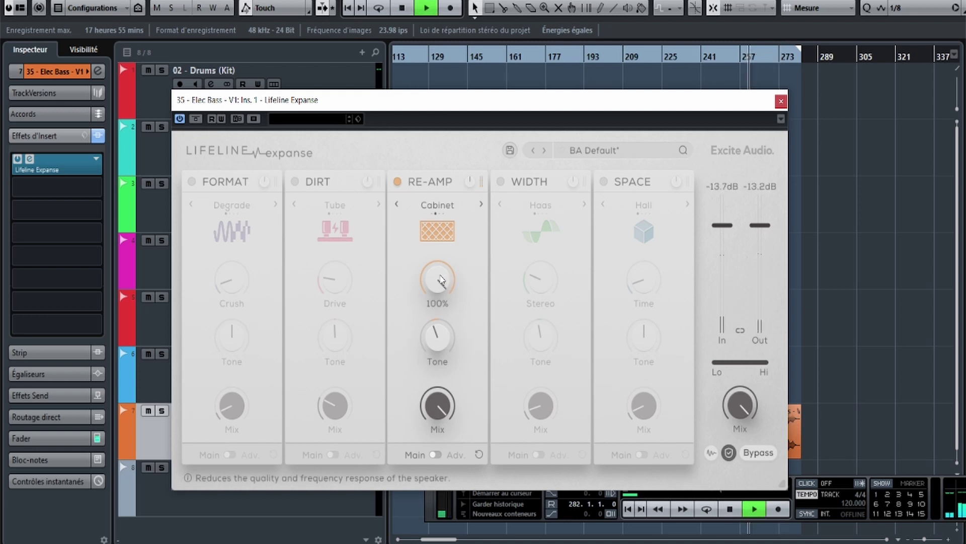
{"action": "left_click_drag", "start_coordinate": [440, 281], "coordinate": [456, 240]}
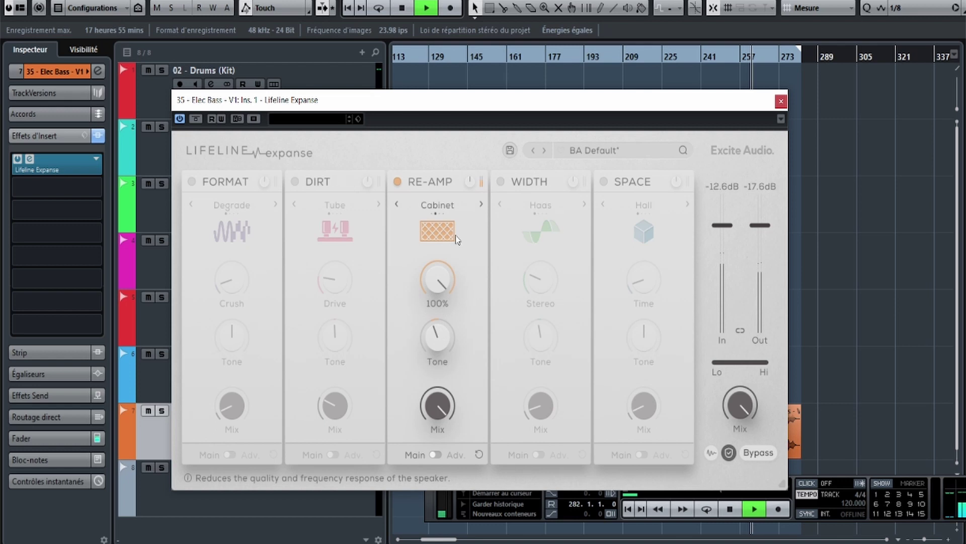
{"action": "left_click_drag", "start_coordinate": [442, 347], "coordinate": [440, 356]}
{"action": "key", "text": "space"}
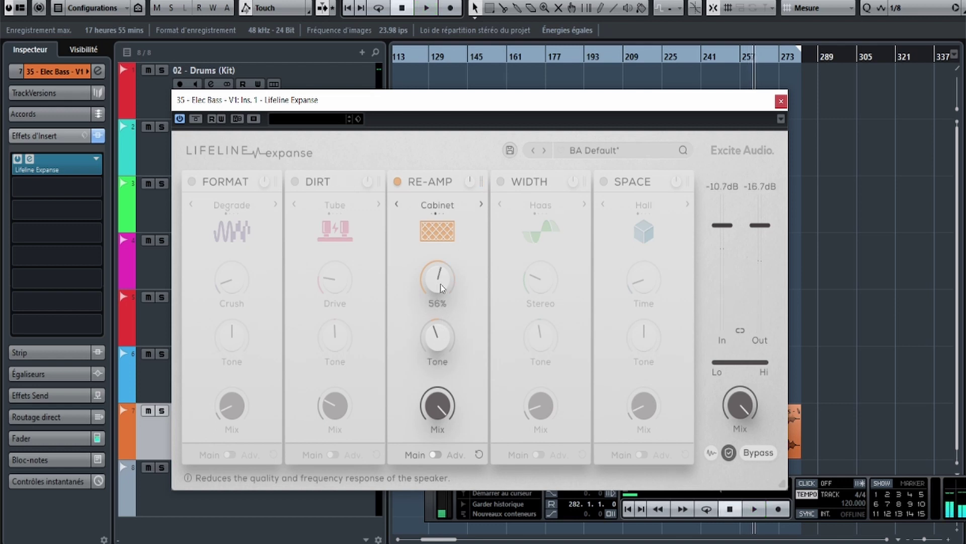
{"action": "key", "text": "space"}
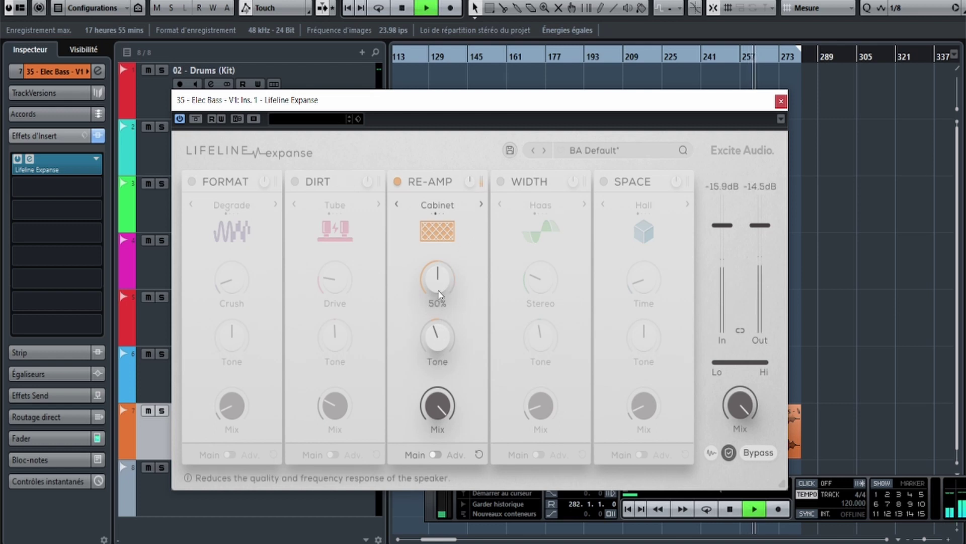
{"action": "left_click_drag", "start_coordinate": [442, 283], "coordinate": [452, 257]}
{"action": "left_click_drag", "start_coordinate": [437, 336], "coordinate": [435, 404]}
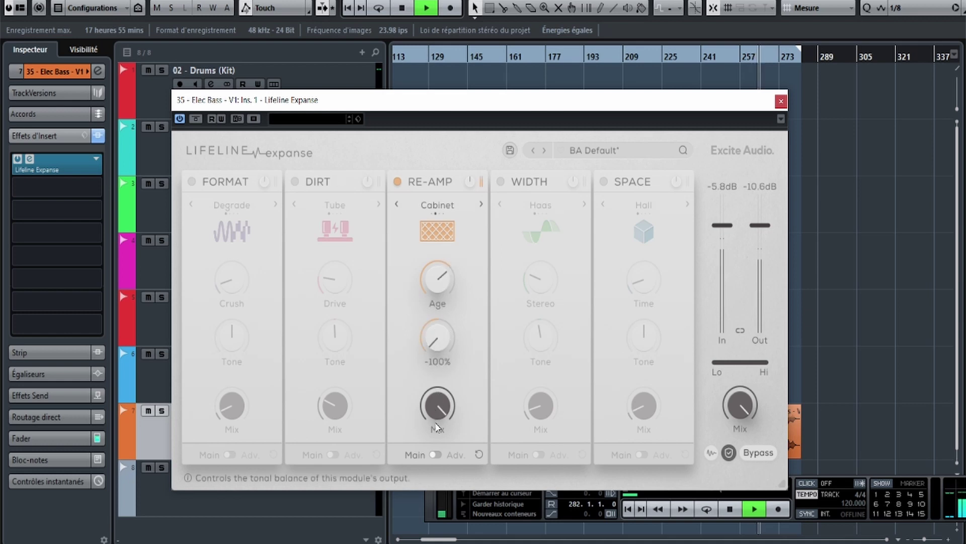
{"action": "left_click_drag", "start_coordinate": [436, 288], "coordinate": [440, 280]}
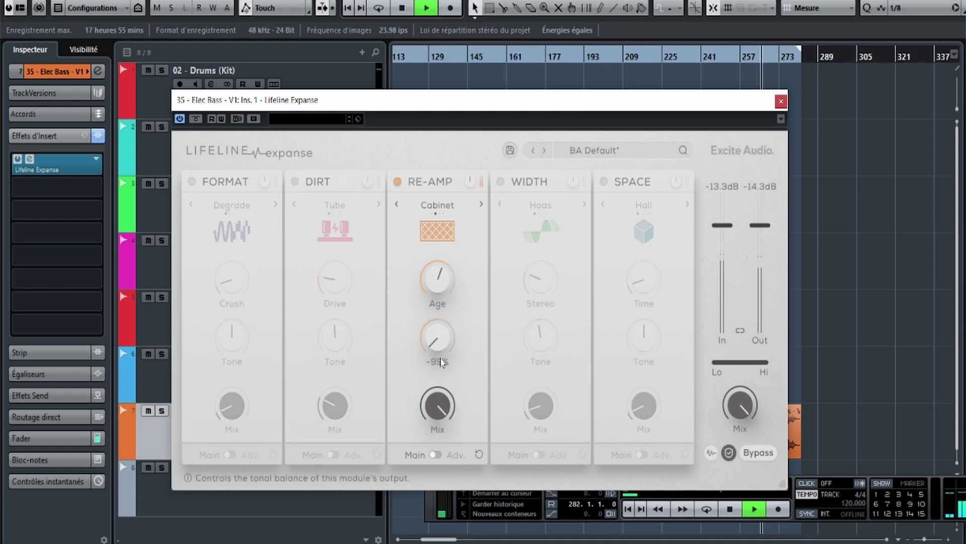
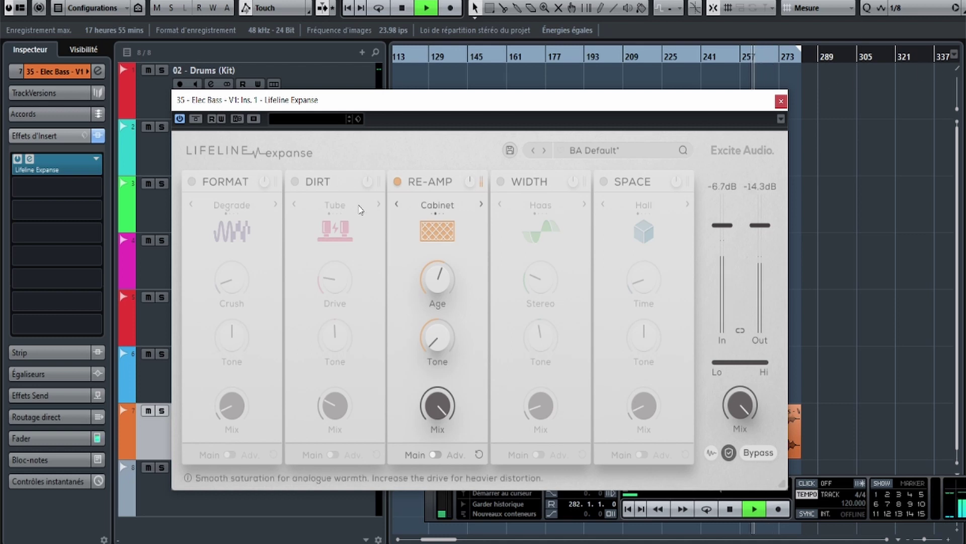
Enable Dirt in Tube mode with raised Drive and Mix, and compare the bass with the plugin bypassed and active.
{"action": "left_click", "coordinate": [295, 182]}
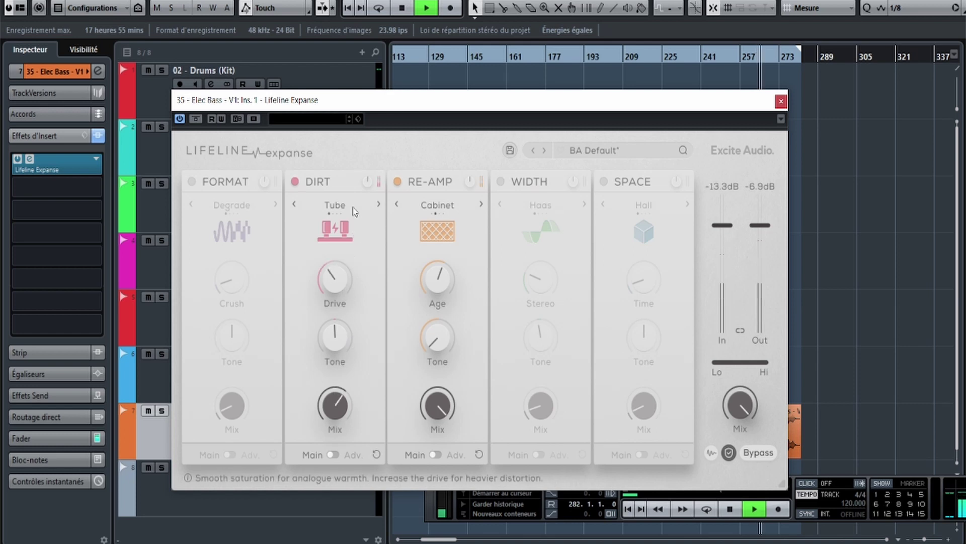
{"action": "left_click", "coordinate": [200, 120]}
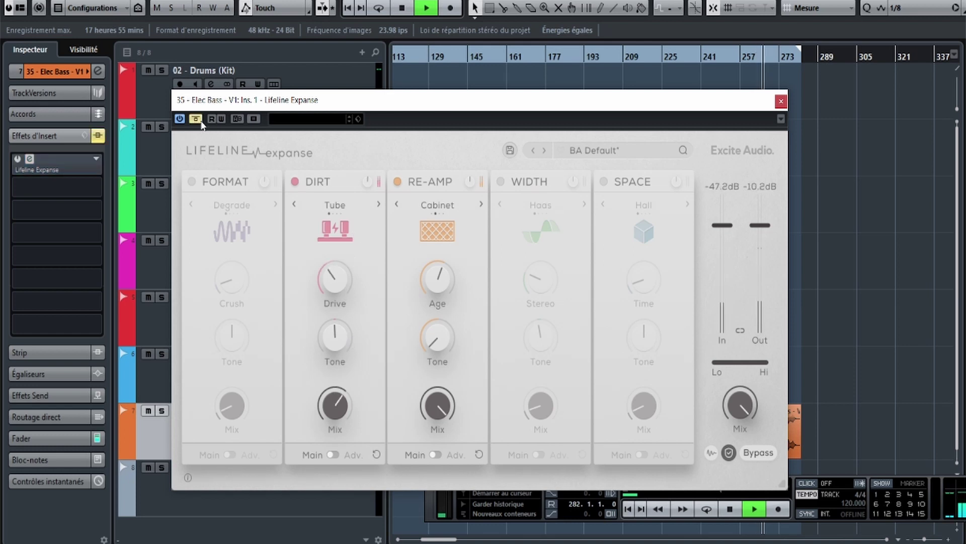
{"action": "left_click", "coordinate": [201, 123]}
Enable Dirt's advanced multiband in Effect mode, cut the low and high bands with the middle at 100%, and raise Drive.
{"action": "left_click", "coordinate": [328, 455]}
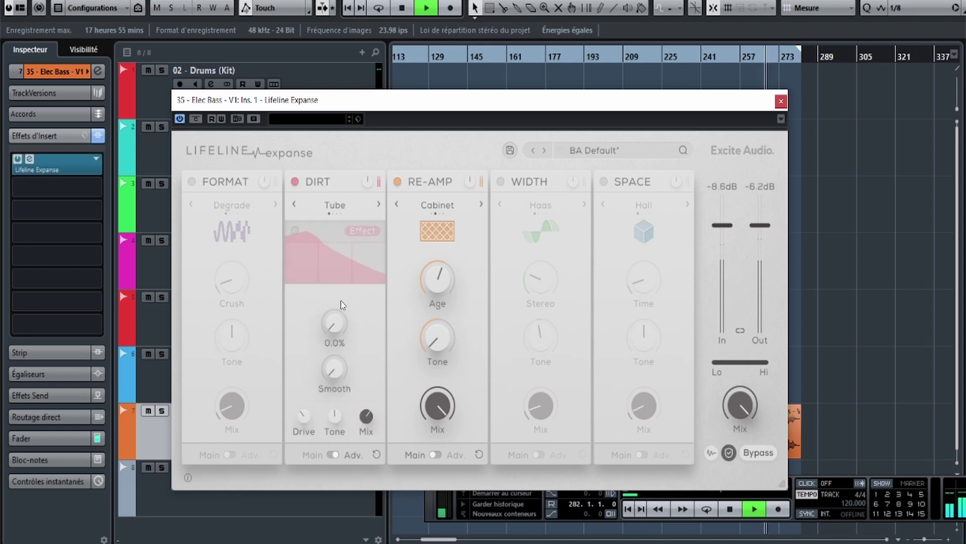
{"action": "key", "text": "space"}
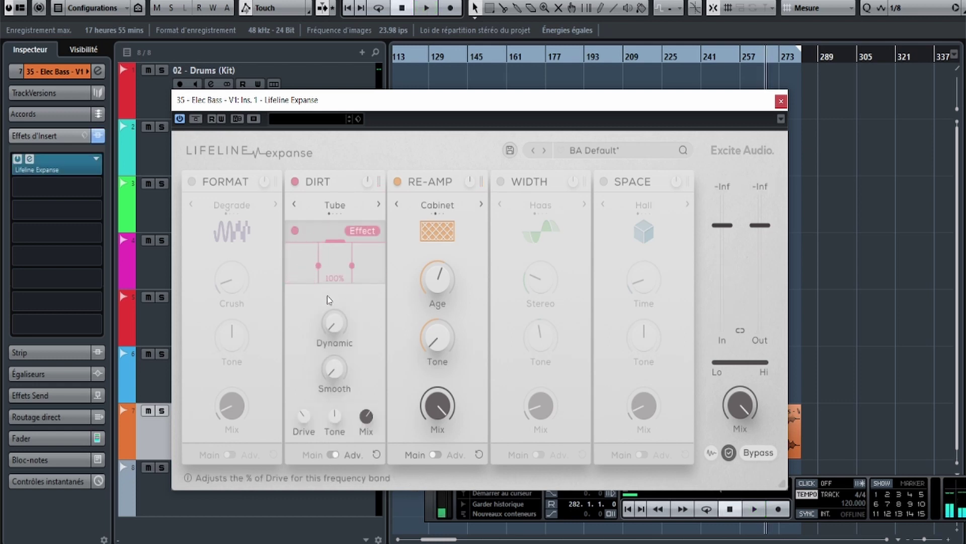
{"action": "mouse_move", "coordinate": [331, 250]}
{"action": "left_mouse_down"}
{"action": "mouse_move", "coordinate": [335, 274]}
{"action": "mouse_move", "coordinate": [321, 251]}
{"action": "left_mouse_up"}
{"action": "key", "text": "space"}
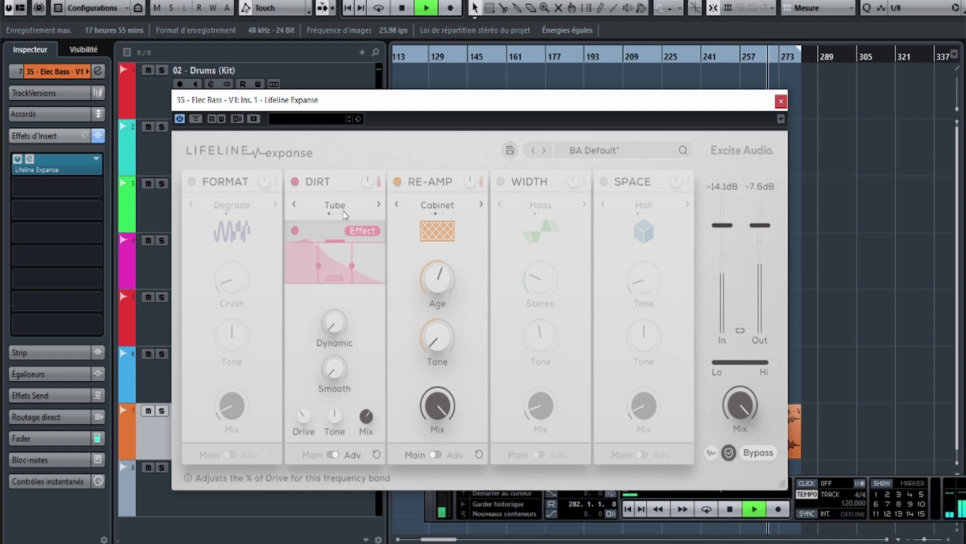
{"action": "key", "text": "space"}
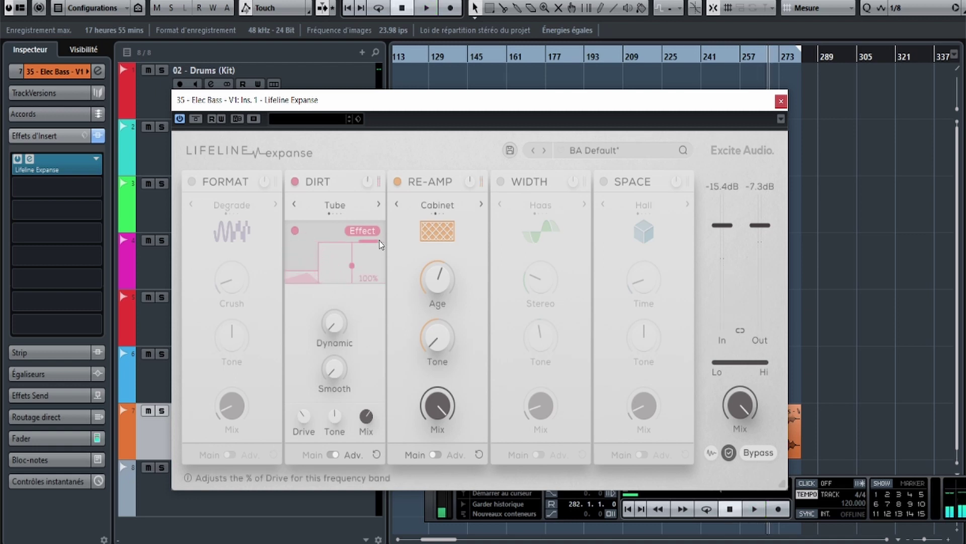
{"action": "key", "text": "space"}
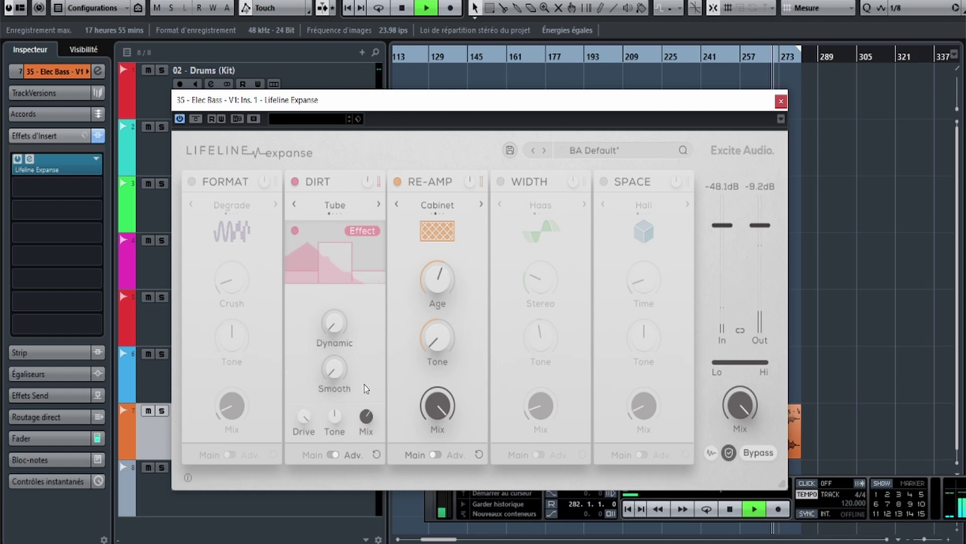
Lower Dirt's Mix to about 12% during playback and keep the multiband's low band at minimum.
{"action": "mouse_move", "coordinate": [366, 423]}
{"action": "left_click_drag", "start_coordinate": [365, 423], "coordinate": [331, 506]}
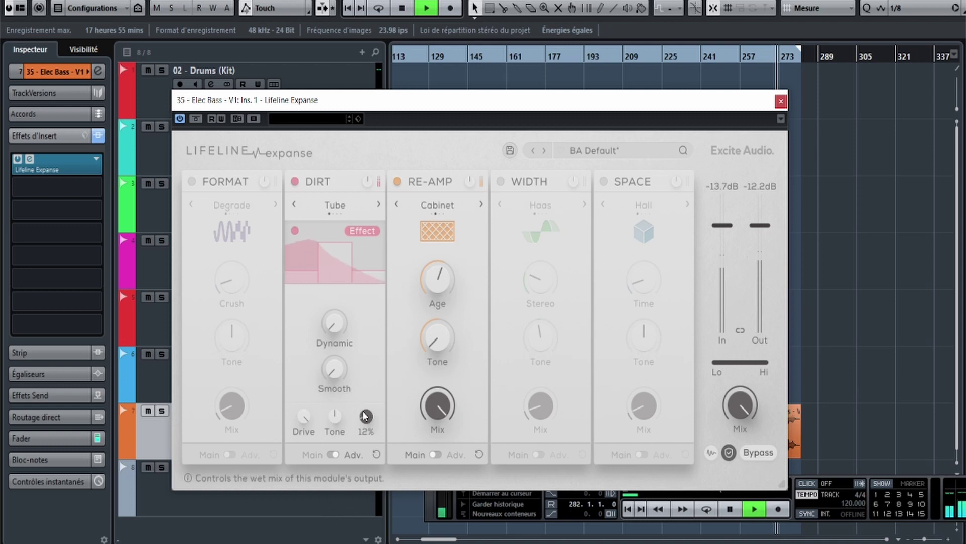
{"action": "key", "text": "space"}
{"action": "left_click_drag", "start_coordinate": [302, 243], "coordinate": [301, 265]}
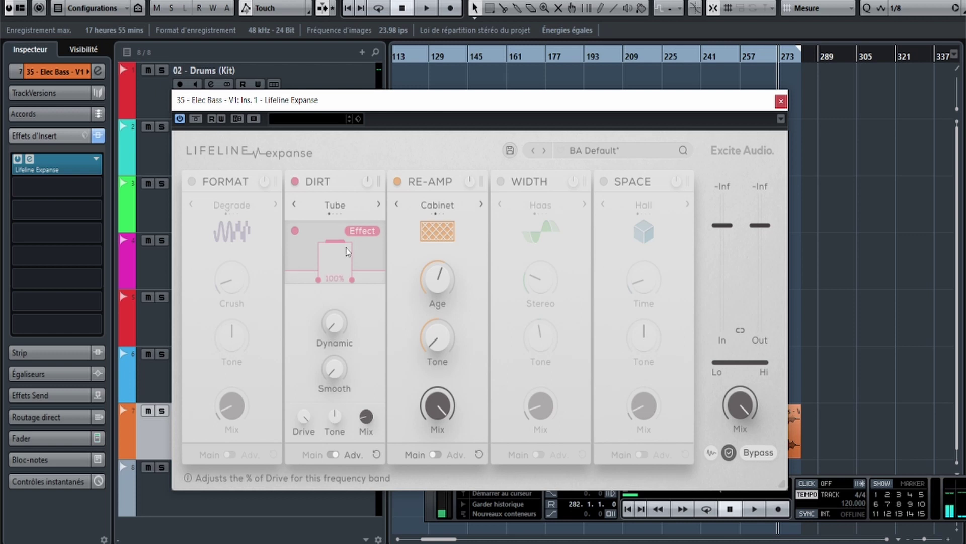
Switch Dirt's multiband to Gain mode and raise the low band's gain by ear.
{"action": "key", "text": "space"}
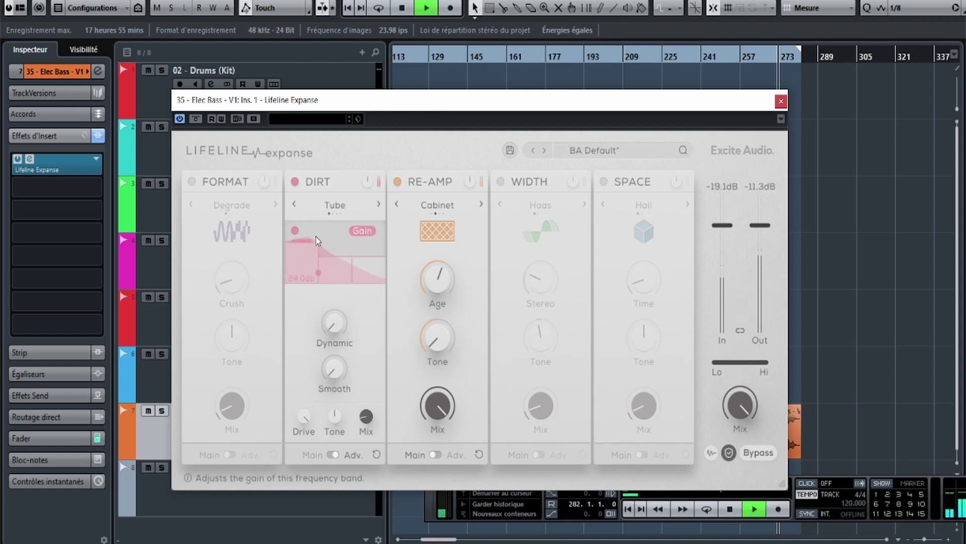
{"action": "key", "text": "space"}
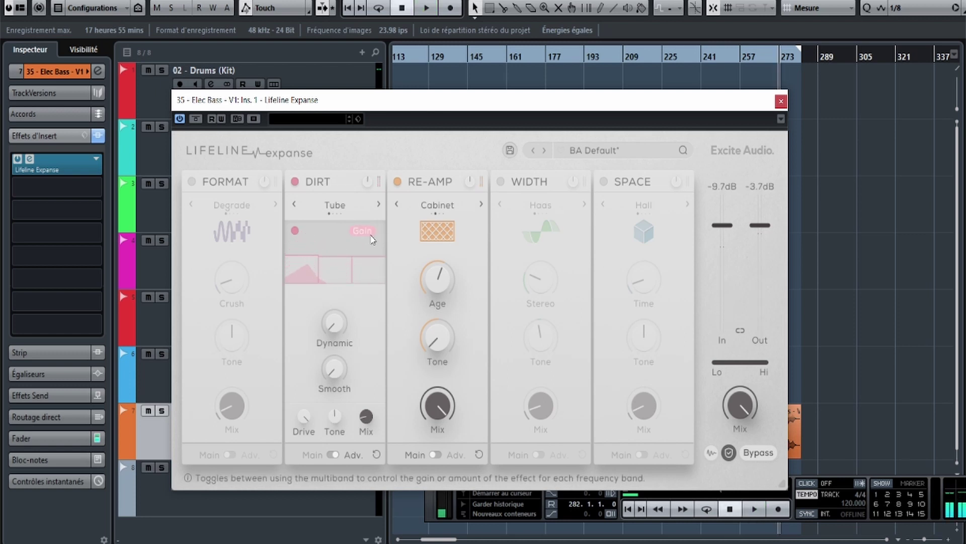
{"action": "left_click", "coordinate": [371, 236]}
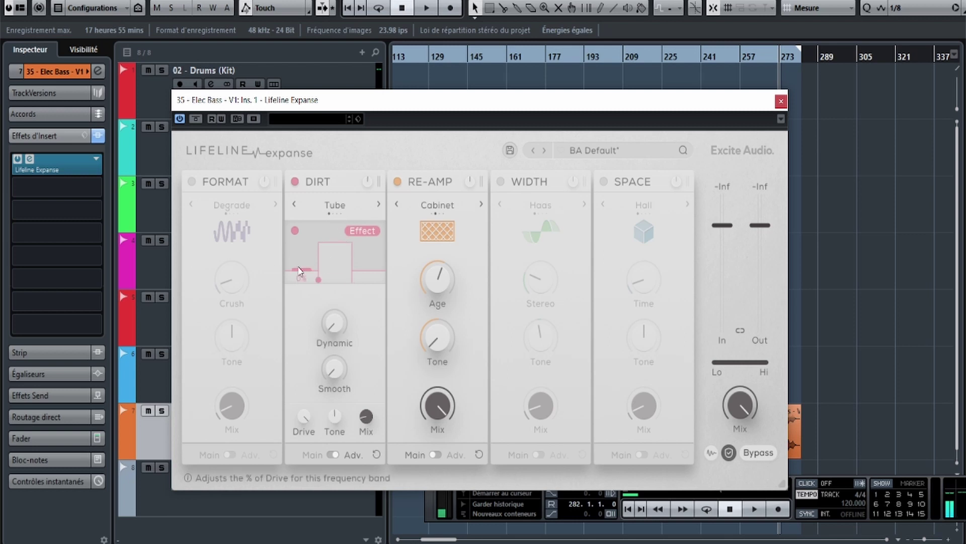
{"action": "left_click", "coordinate": [369, 235]}
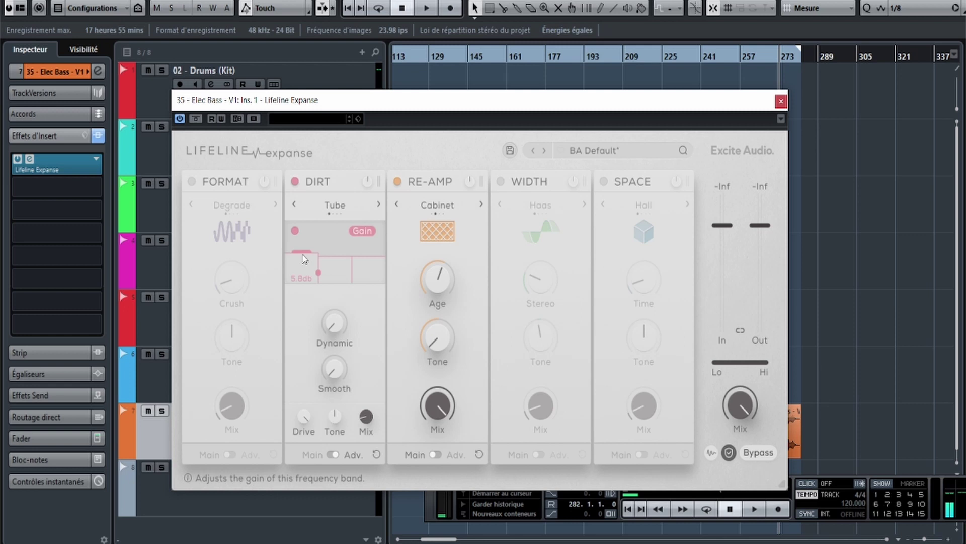
{"action": "key", "text": "space"}
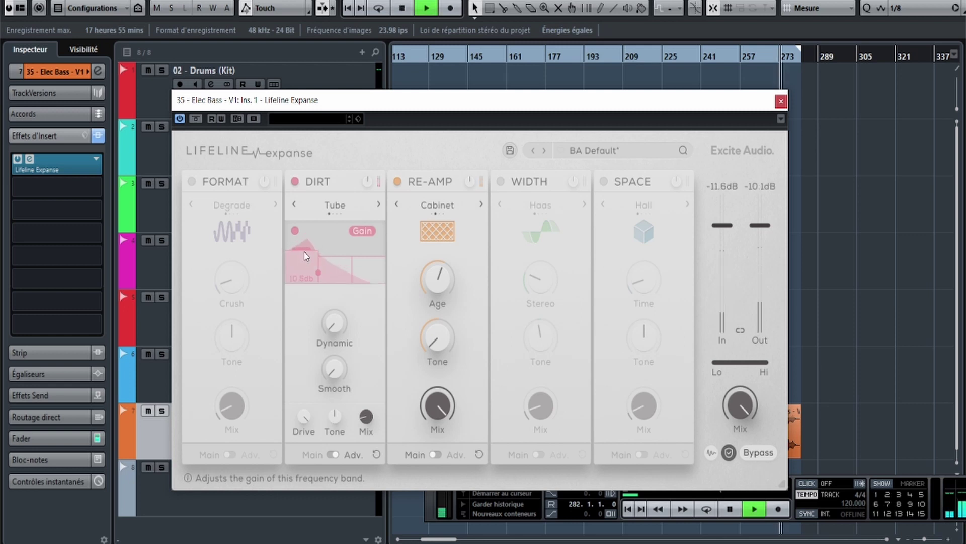
Compare the bass with Dirt on and off, and with the whole plugin bypassed and active.
{"action": "left_click", "coordinate": [295, 182]}
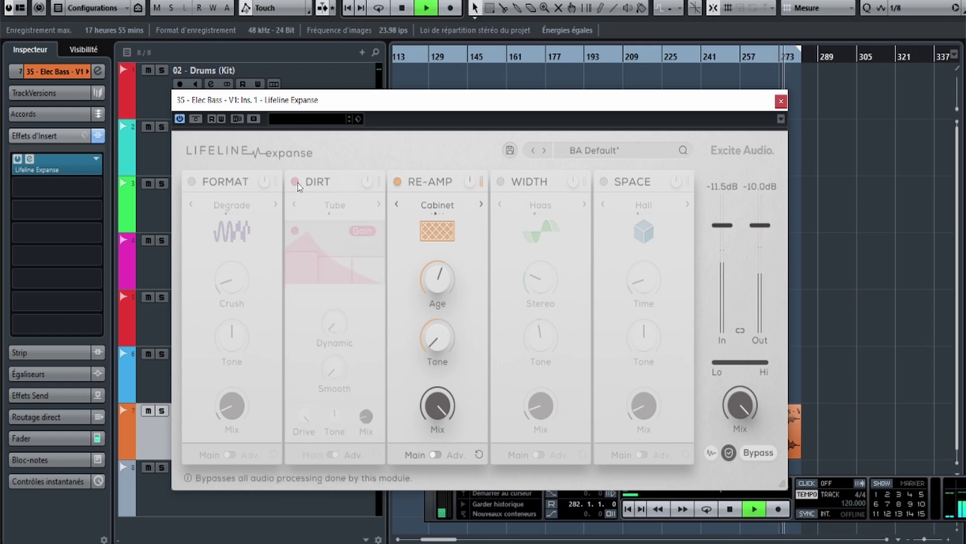
{"action": "left_click", "coordinate": [295, 182]}
{"action": "left_click", "coordinate": [196, 119]}
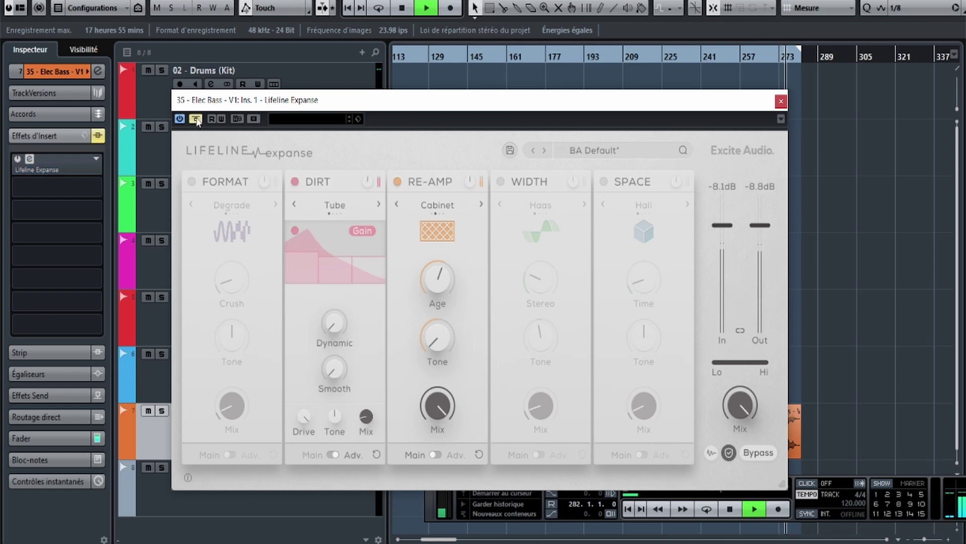
{"action": "left_click", "coordinate": [196, 118]}
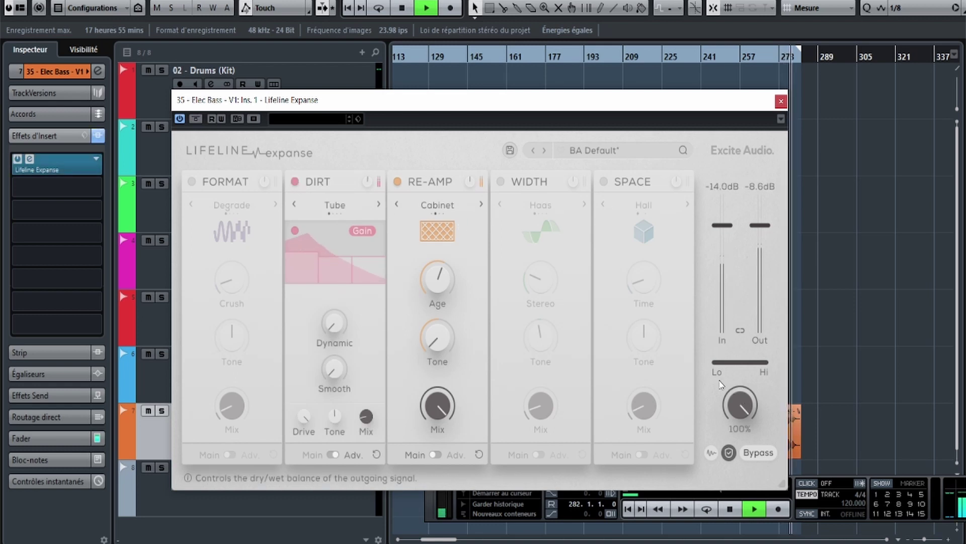
{"action": "left_click", "coordinate": [196, 119]}
{"action": "left_click", "coordinate": [196, 120]}
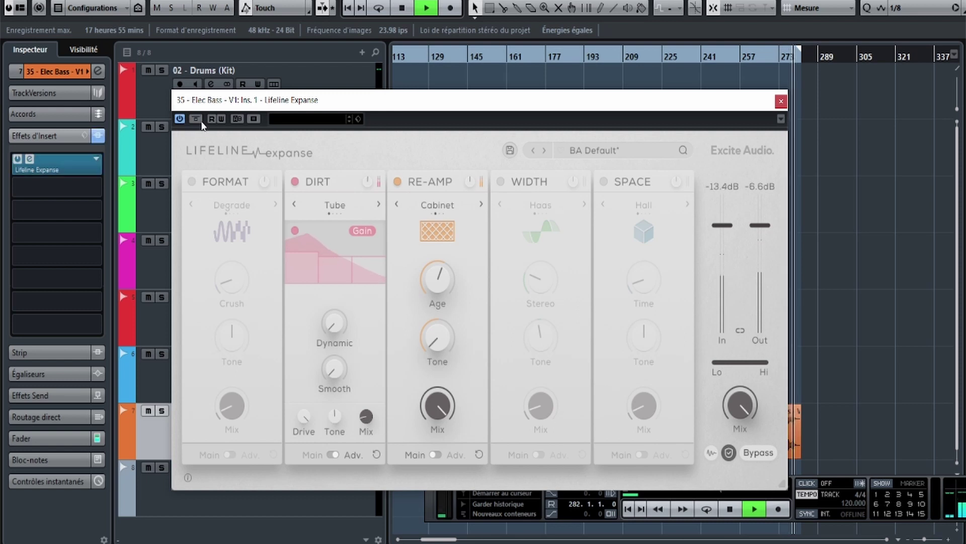
{"action": "key", "text": "space"}
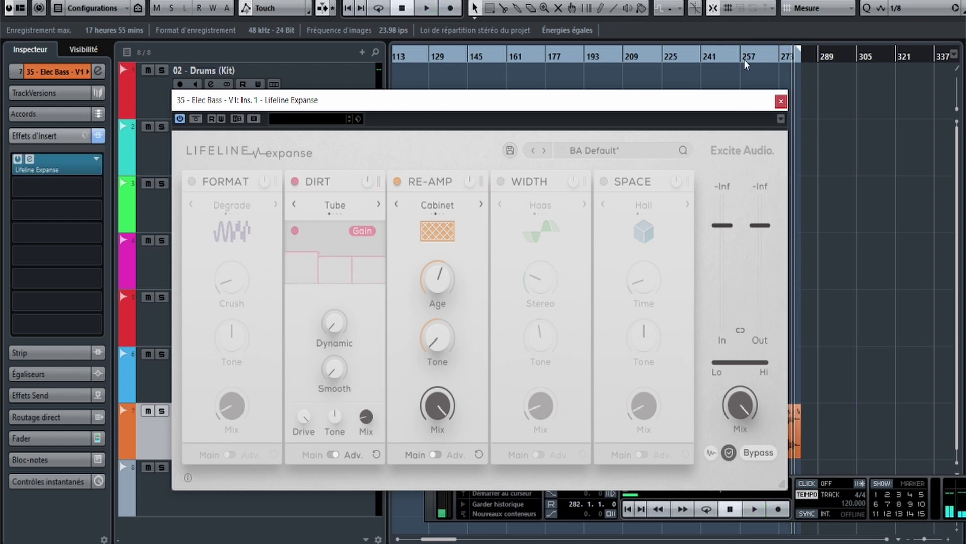
Replay the bass while setting the plugin's overall Mix slightly above half, and lower the upper limit of its Lo–Hi range.
{"action": "key", "text": "space"}
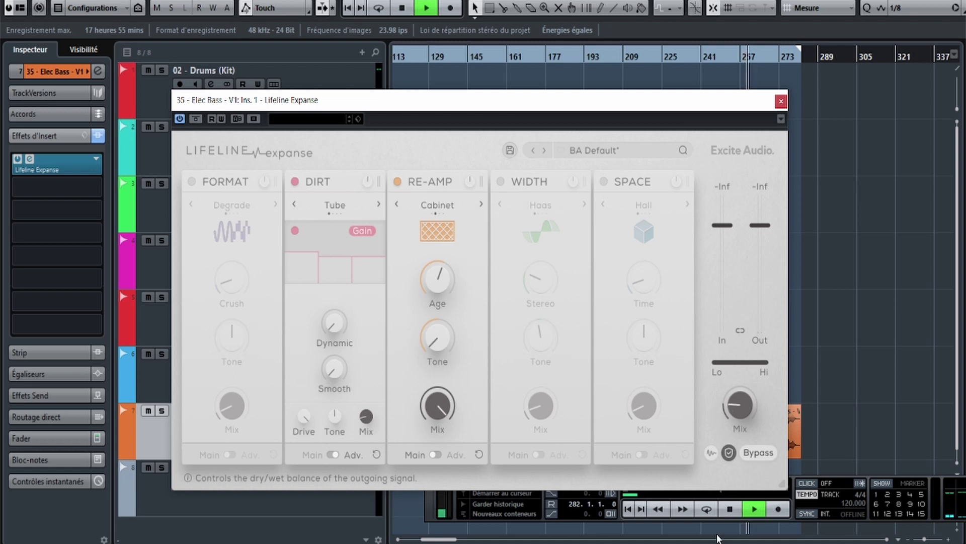
{"action": "mouse_move", "coordinate": [745, 408]}
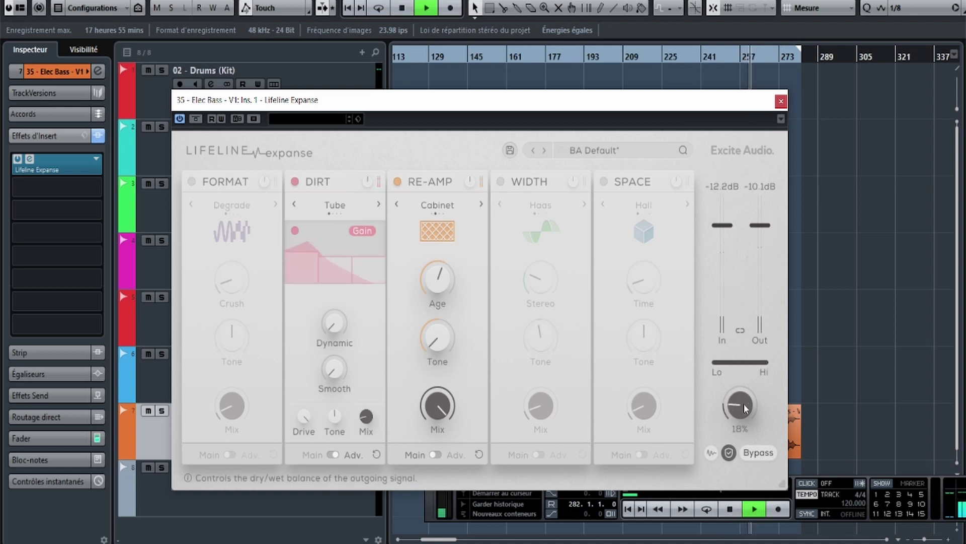
{"action": "left_click_drag", "start_coordinate": [746, 408], "coordinate": [731, 508]}
{"action": "left_click_drag", "start_coordinate": [738, 419], "coordinate": [744, 396]}
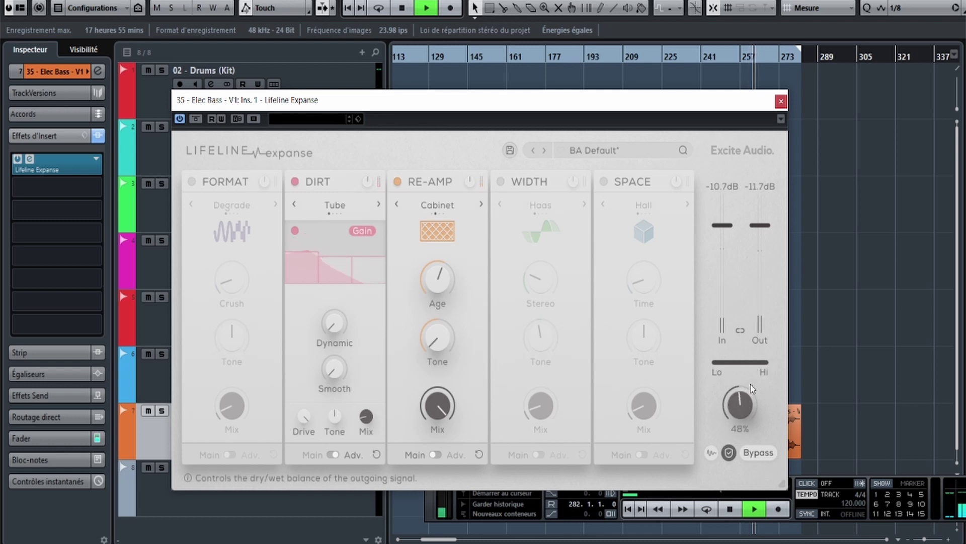
{"action": "left_click_drag", "start_coordinate": [768, 362], "coordinate": [757, 367]}
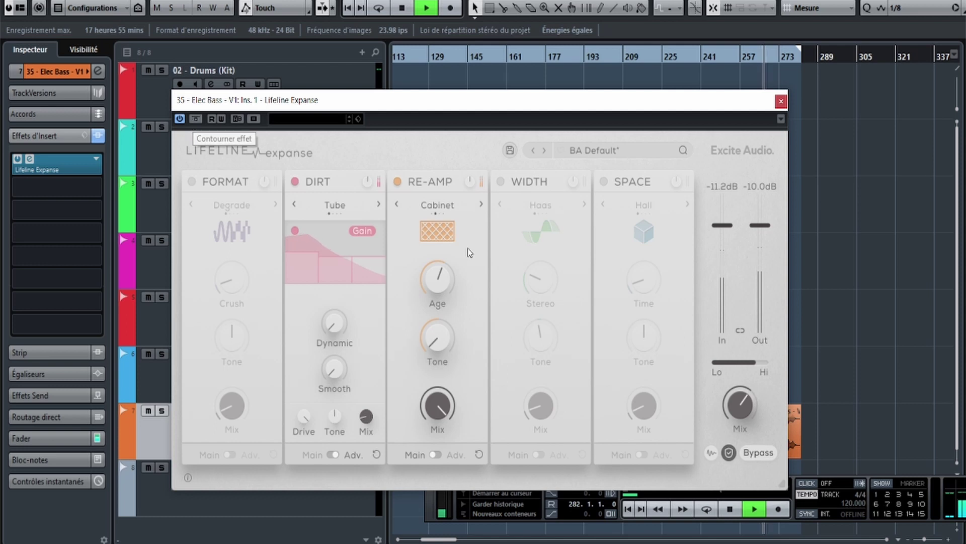
Show Re-Amp's advanced Mic settings and compare the playing bass with Re-Amp off and on.
{"action": "left_click", "coordinate": [435, 454]}
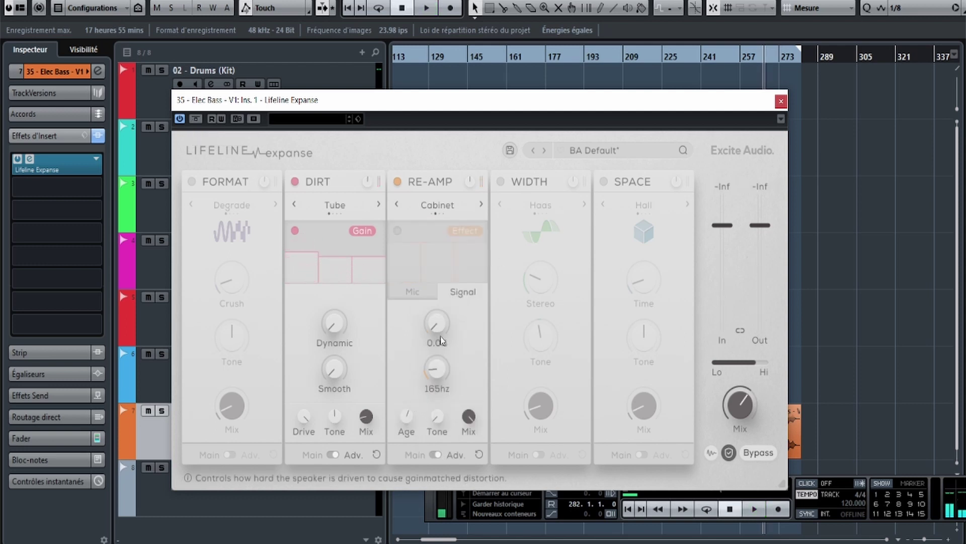
{"action": "left_click", "coordinate": [413, 291]}
{"action": "key", "text": "space"}
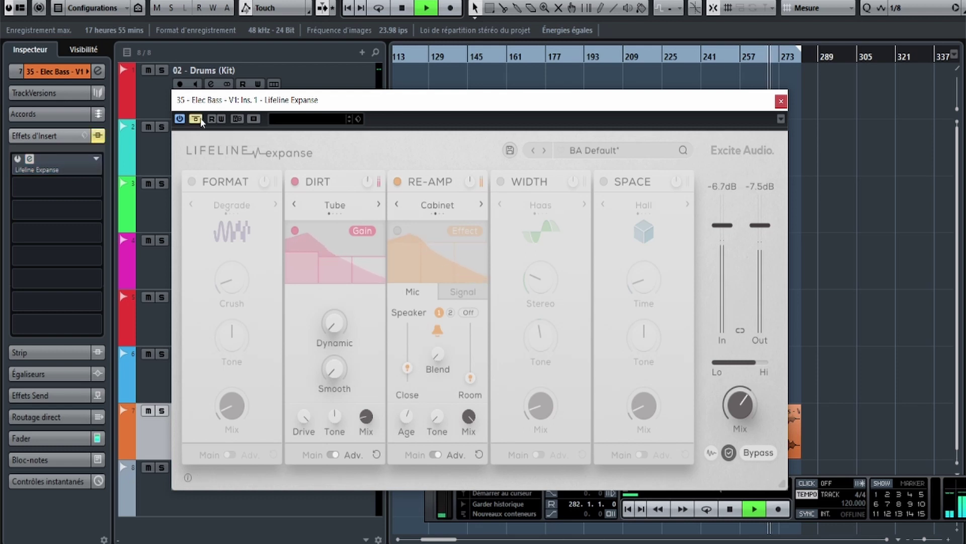
{"action": "left_click", "coordinate": [397, 182]}
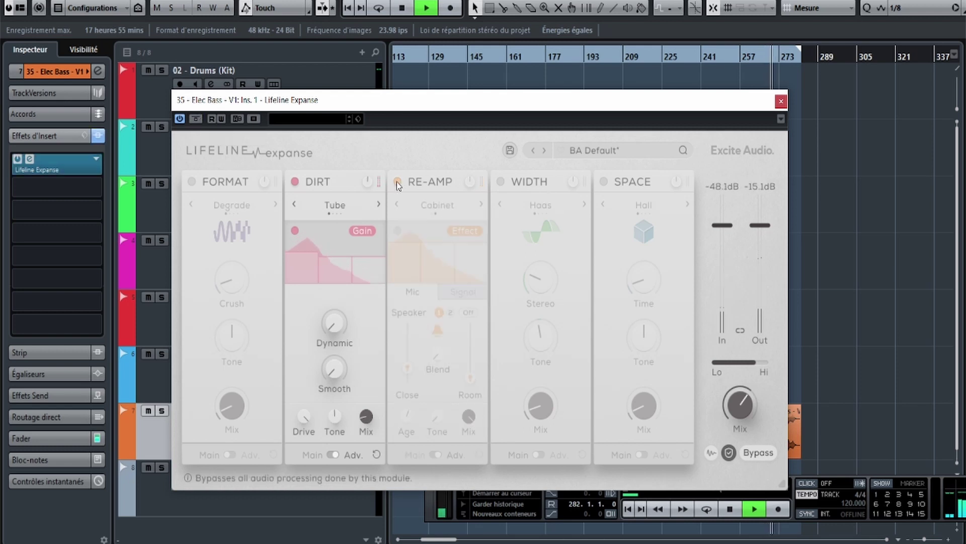
{"action": "left_click", "coordinate": [397, 182]}
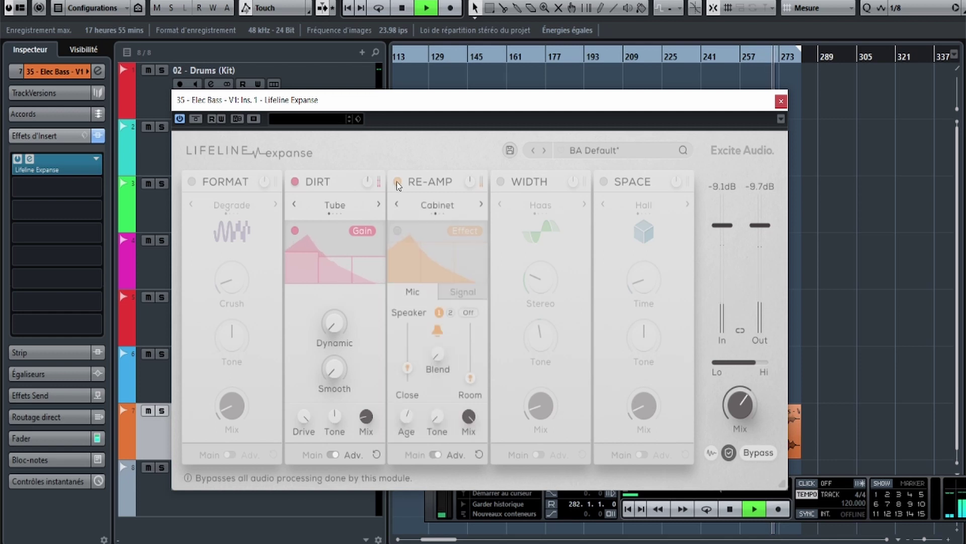
{"action": "key", "text": "space"}
Enable the Width module and change its mode from Haas to Mono.
{"action": "left_click", "coordinate": [502, 182]}
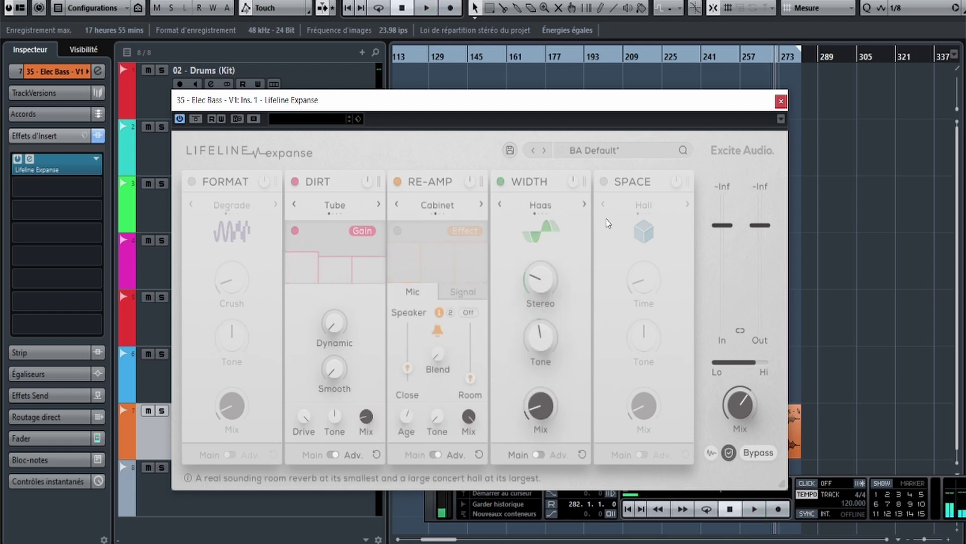
{"action": "left_click", "coordinate": [584, 205]}
{"action": "left_click", "coordinate": [584, 204]}
{"action": "left_click", "coordinate": [584, 204]}
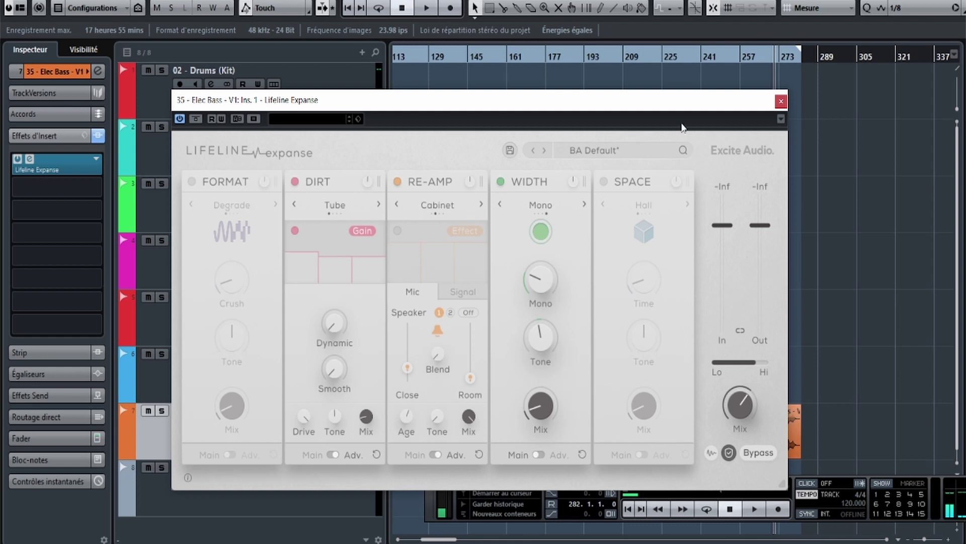
Select speaker 2 for the Re-Amp cabinet and adjust the distances of its Close and Room mics.
{"action": "left_click", "coordinate": [739, 56]}
{"action": "mouse_move", "coordinate": [414, 367]}
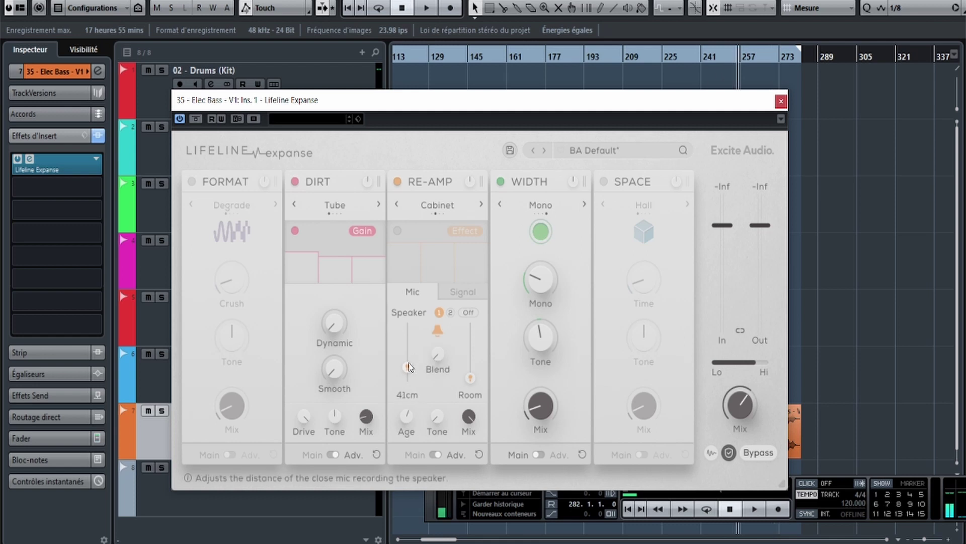
{"action": "left_click_drag", "start_coordinate": [410, 366], "coordinate": [409, 361]}
{"action": "mouse_move", "coordinate": [446, 361]}
{"action": "left_click", "coordinate": [450, 312]}
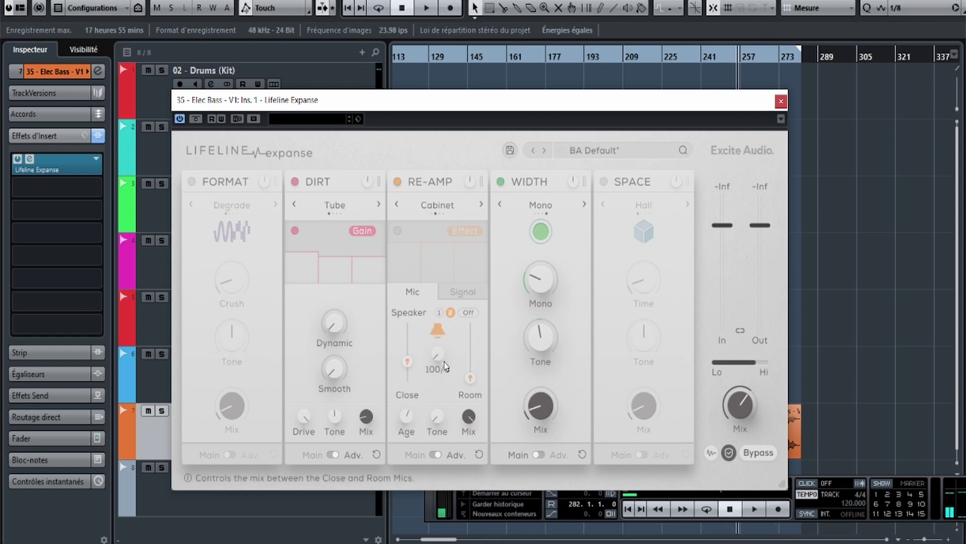
{"action": "mouse_move", "coordinate": [473, 377]}
{"action": "left_click_drag", "start_coordinate": [473, 365], "coordinate": [472, 361]}
Replay the bass while adjusting Re-Amp's Blend to mix the Close and Room mics.
{"action": "mouse_move", "coordinate": [444, 360]}
{"action": "left_click_drag", "start_coordinate": [452, 313], "coordinate": [468, 289]}
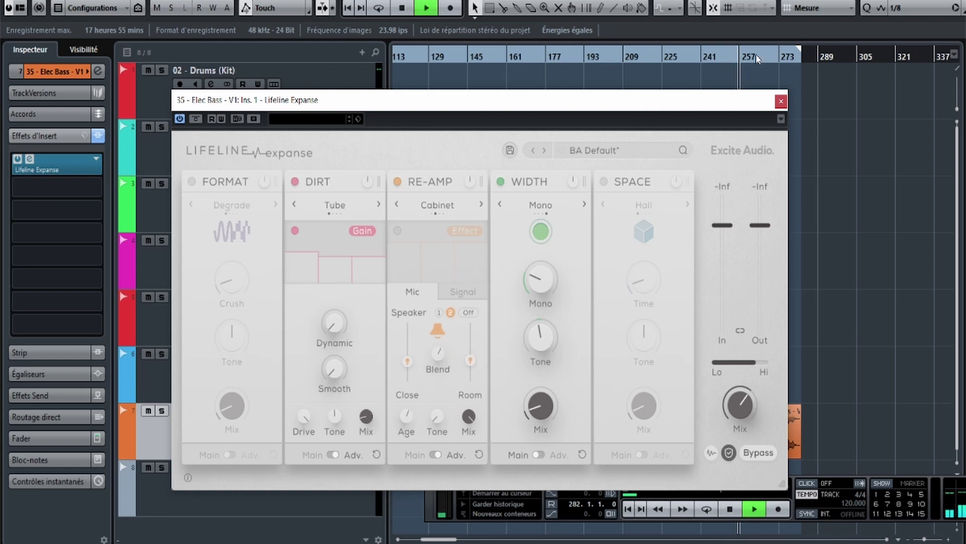
{"action": "left_click_drag", "start_coordinate": [440, 356], "coordinate": [472, 352]}
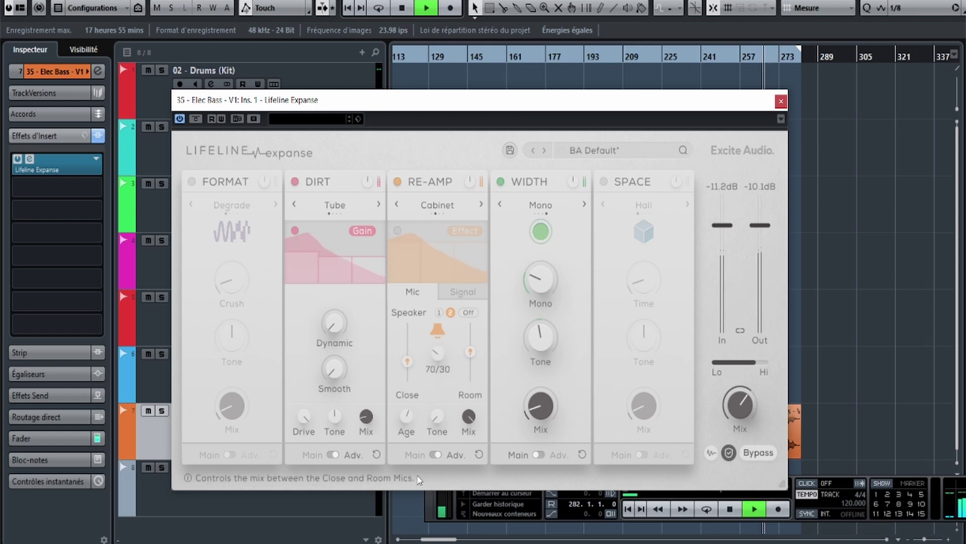
{"action": "key", "text": "space"}
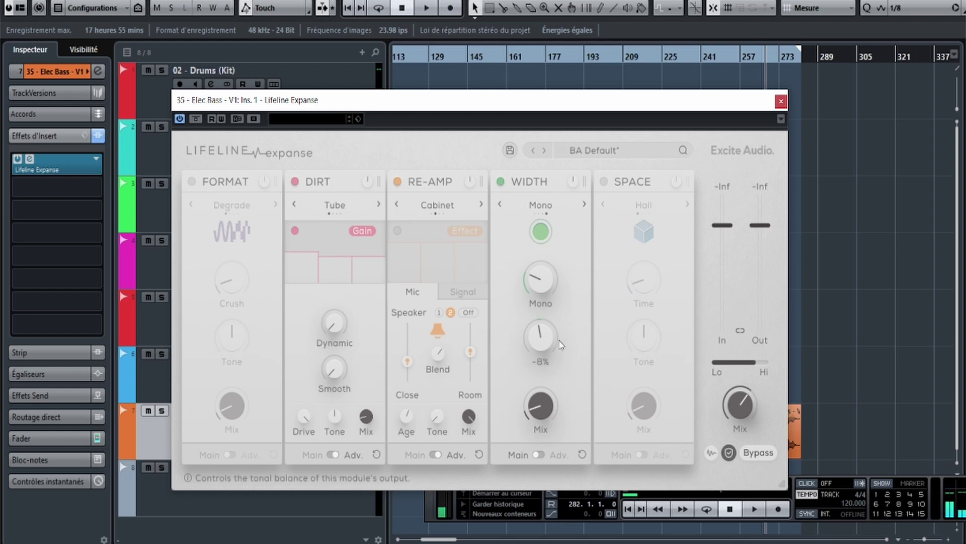
Replay the bass while raising Re-Amp's Tone to about 64% and increasing its Age.
{"action": "key", "text": "space"}
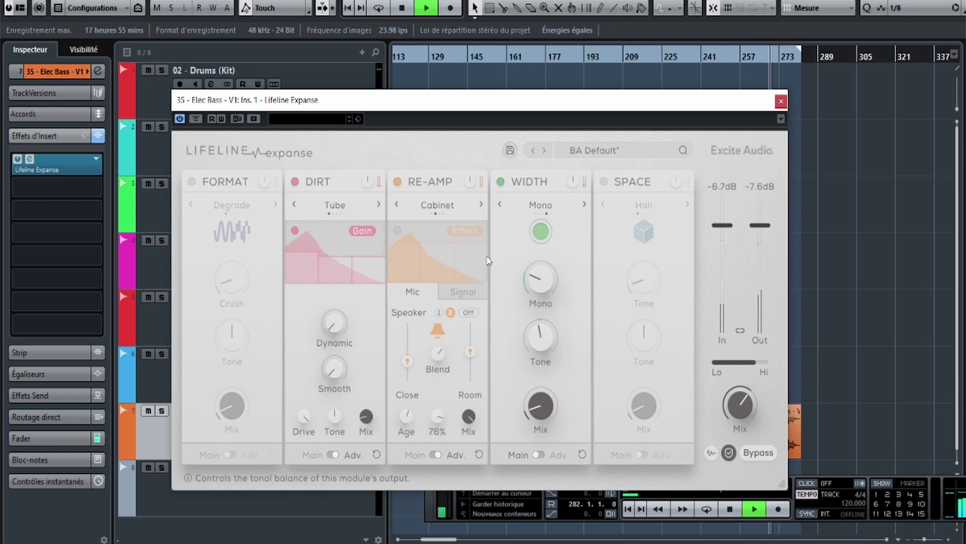
{"action": "key", "text": "space"}
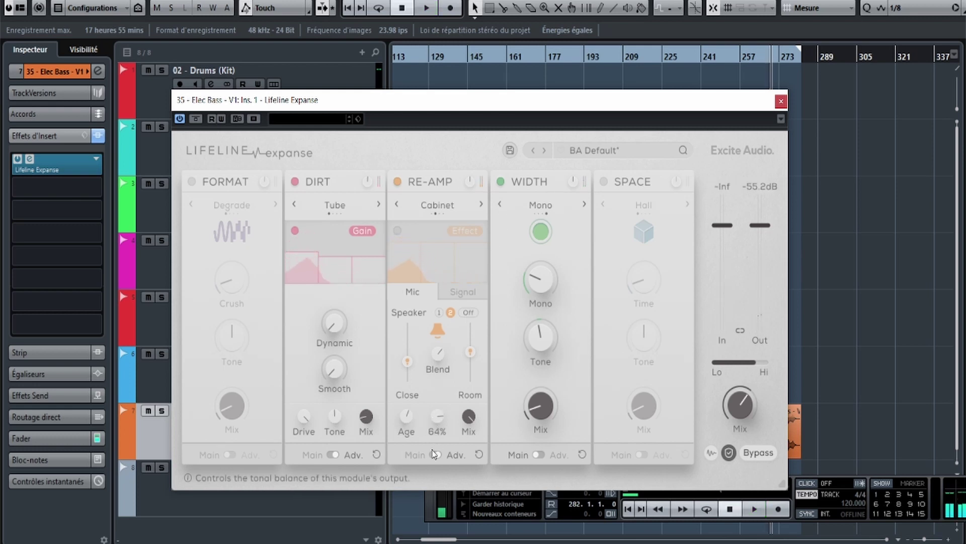
{"action": "key", "text": "space"}
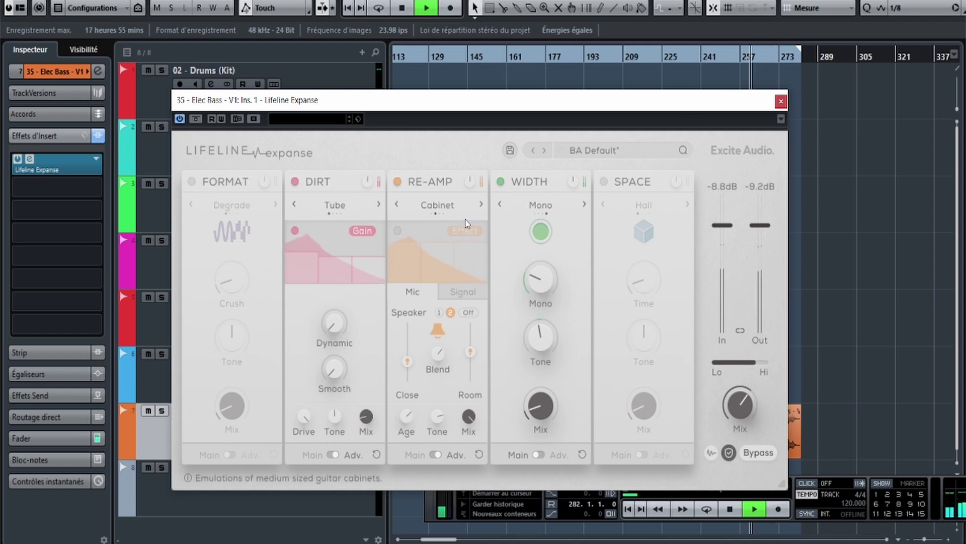
Raise the Width module's Mono amount and Mix to 100%, check its advanced controls, and resume bass playback.
{"action": "left_click_drag", "start_coordinate": [540, 292], "coordinate": [619, 76]}
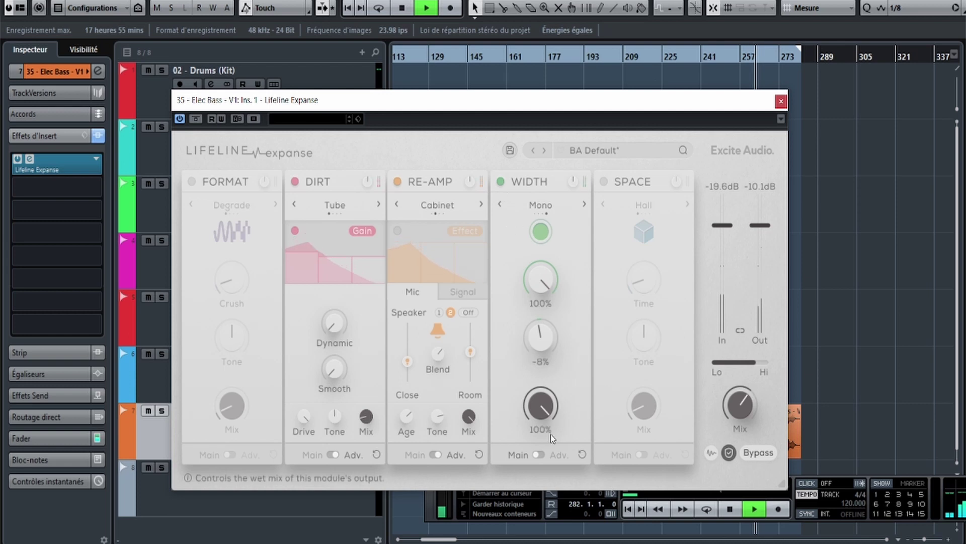
{"action": "key", "text": "space"}
{"action": "left_click", "coordinate": [540, 454]}
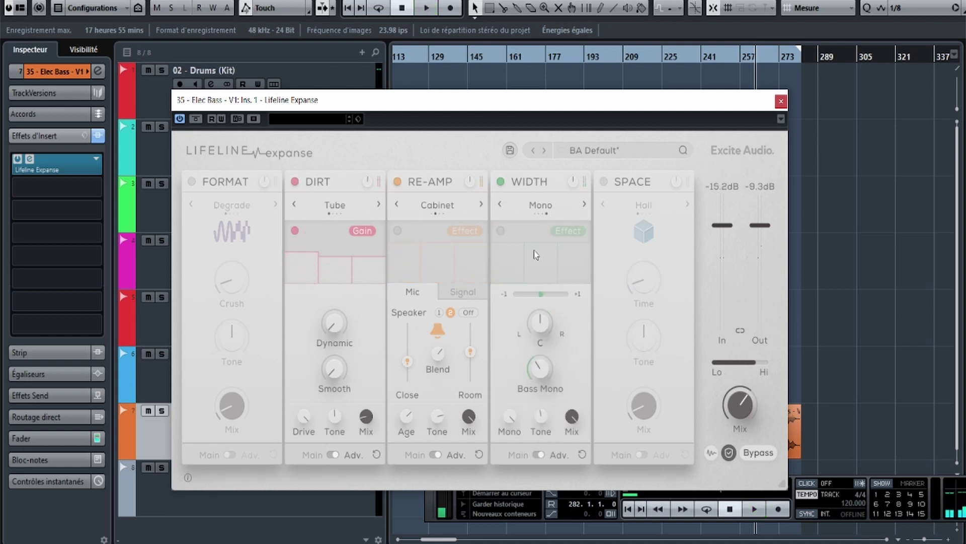
{"action": "left_click", "coordinate": [539, 454]}
{"action": "key", "text": "space"}
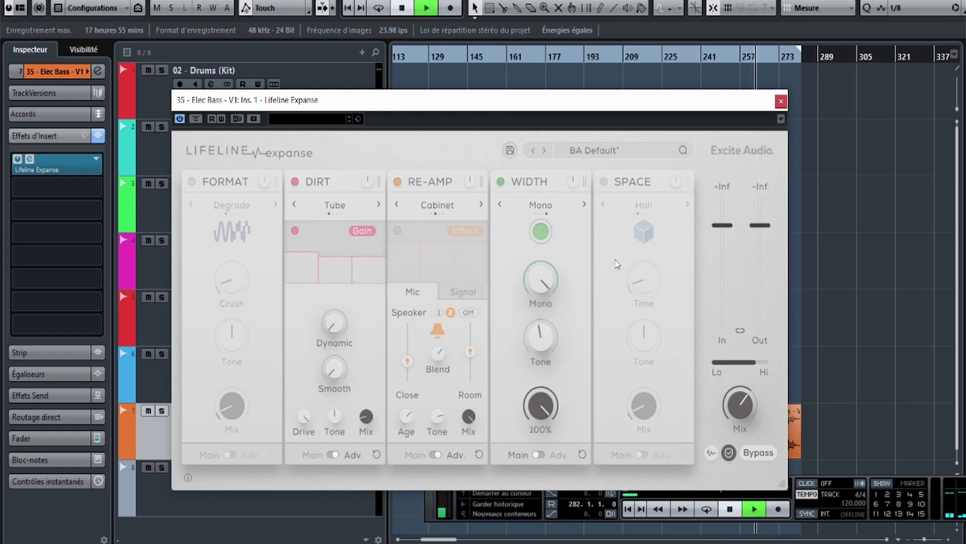
Compare the bass with the Width module bypassed and active, and with the whole Lifeline Expanse insert bypassed and active.
{"action": "left_click", "coordinate": [501, 183]}
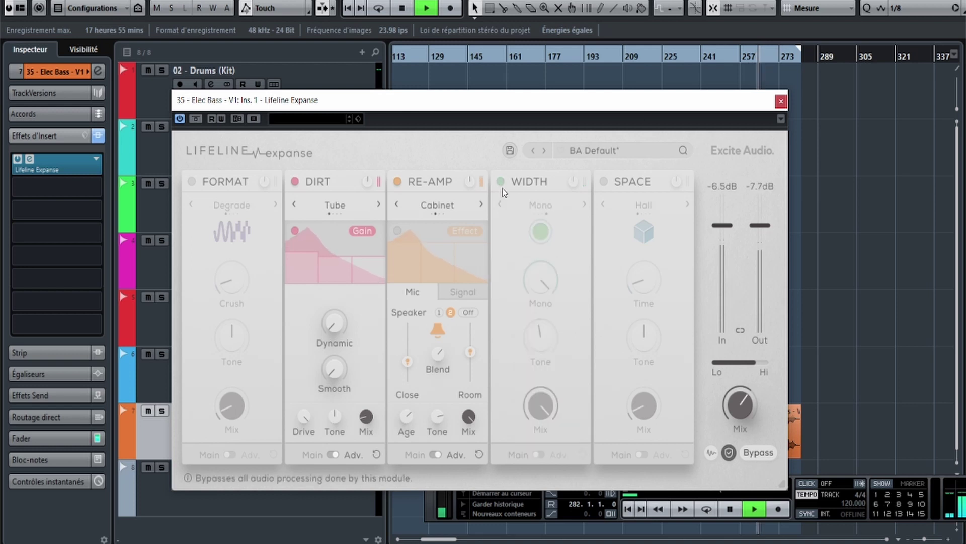
{"action": "left_click", "coordinate": [501, 183]}
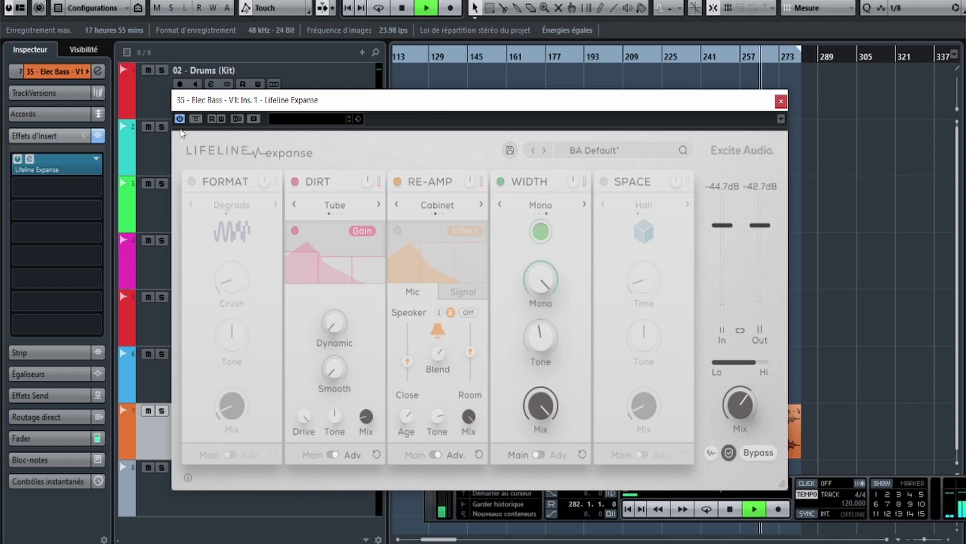
{"action": "left_click", "coordinate": [196, 120]}
{"action": "left_click", "coordinate": [196, 120]}
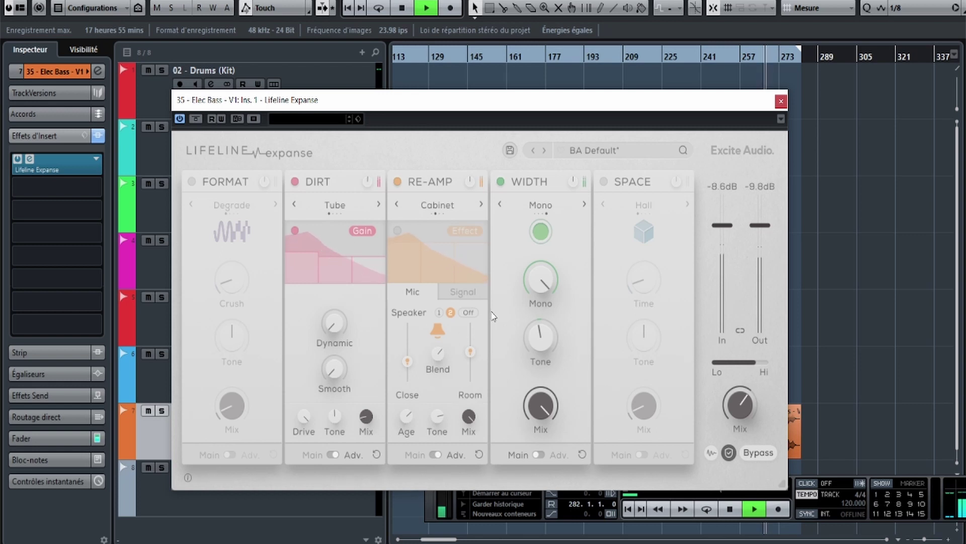
Lower Width's Mix to its minimum and compare the bass with the insert bypassed and active before stopping playback.
{"action": "left_click_drag", "start_coordinate": [540, 406], "coordinate": [540, 443]}
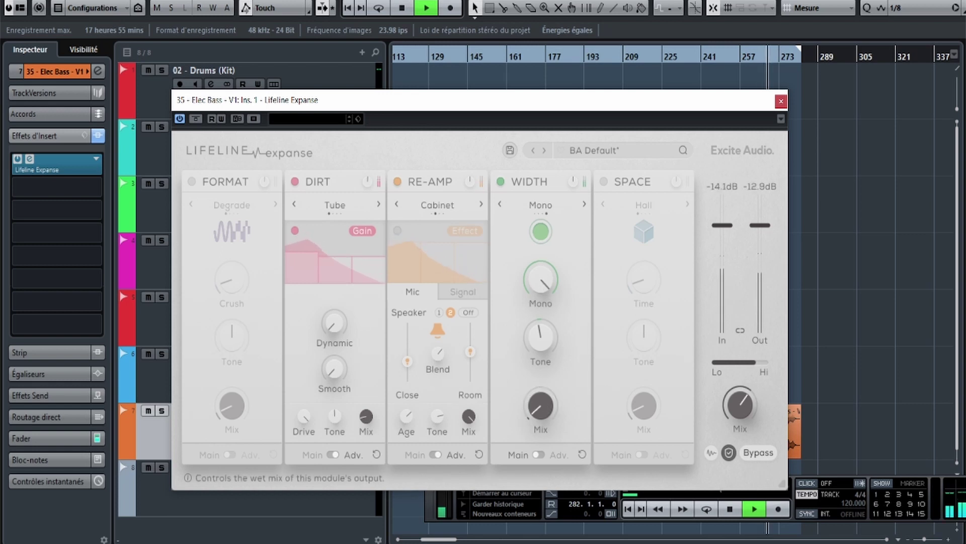
{"action": "left_click", "coordinate": [196, 119]}
{"action": "left_click", "coordinate": [197, 119]}
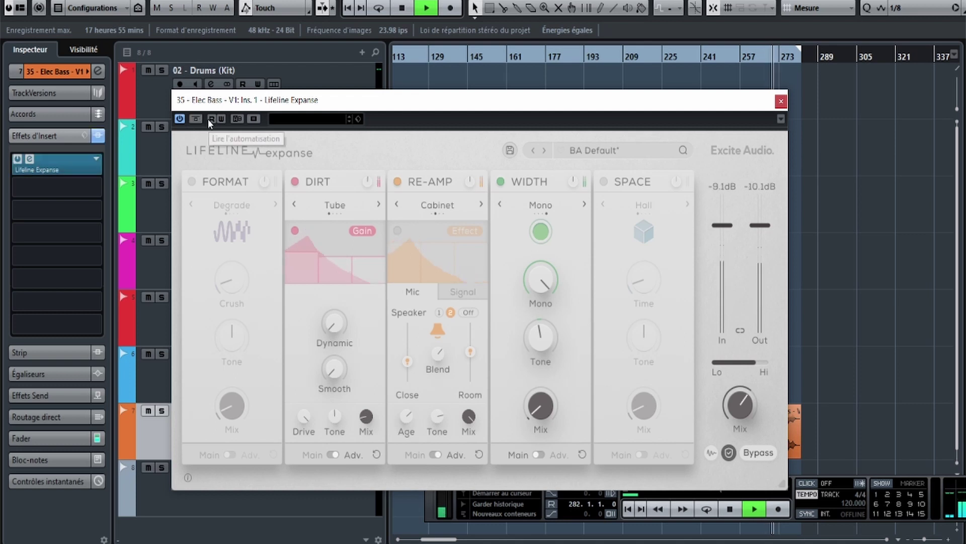
{"action": "left_click", "coordinate": [196, 120]}
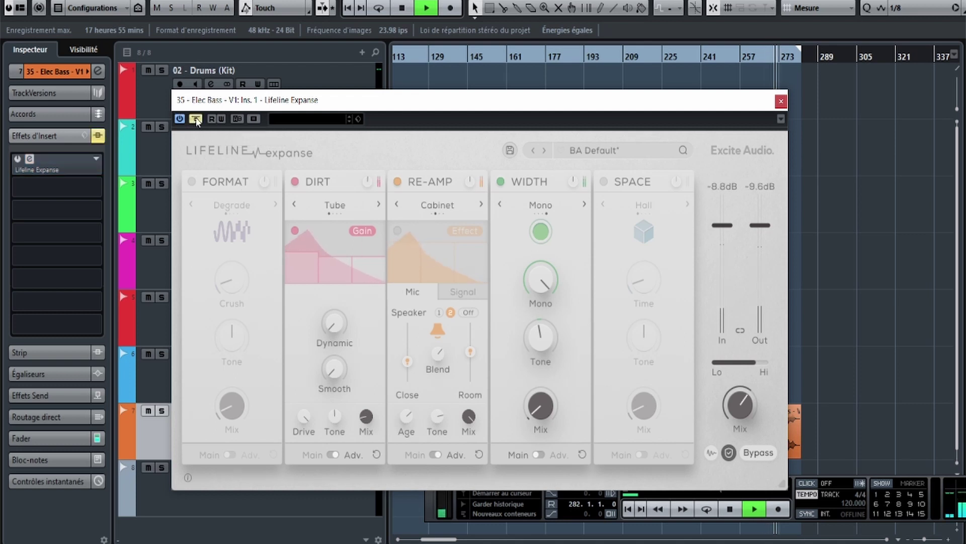
{"action": "left_click", "coordinate": [195, 117]}
{"action": "key", "text": "space"}
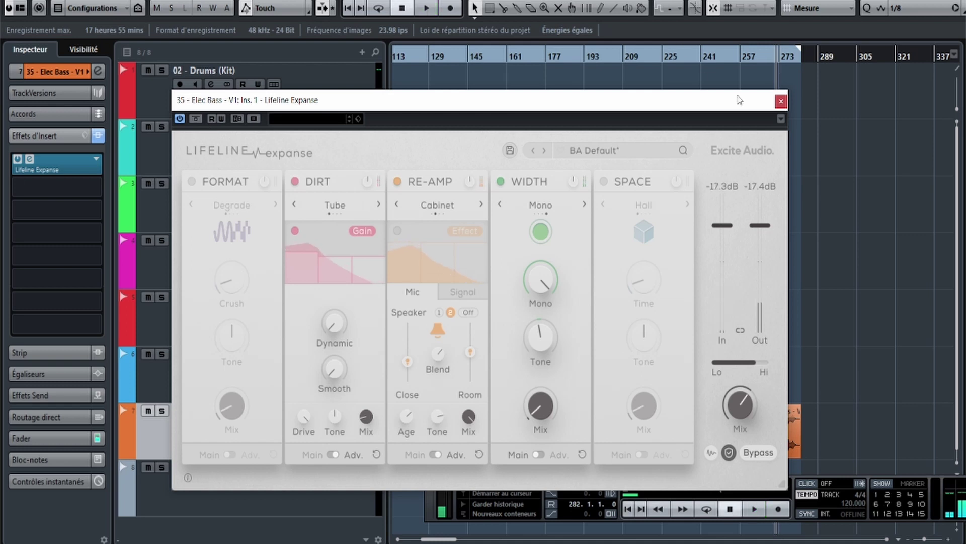
Reorder the module chain by moving Space ahead of Width and further towards Re-Amp.
{"action": "left_click", "coordinate": [781, 102]}
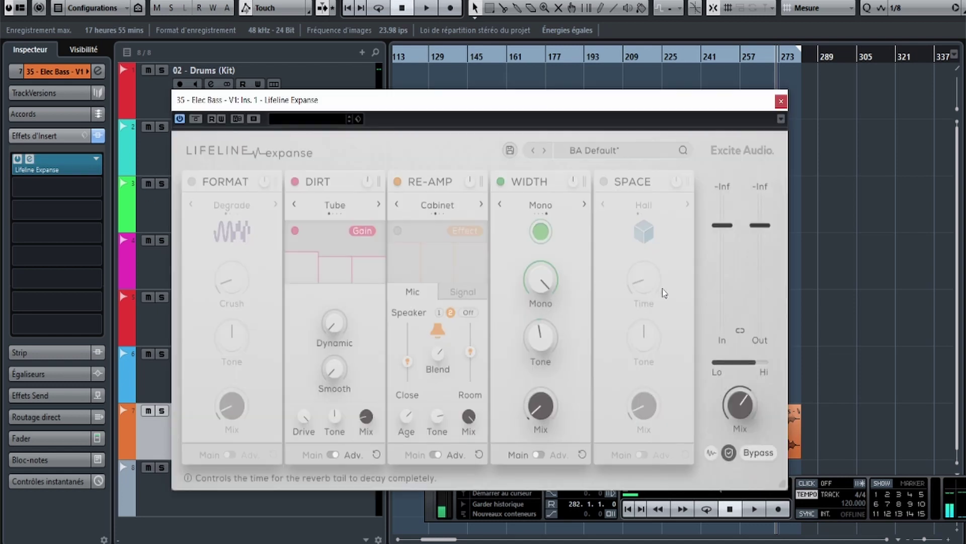
{"action": "left_click_drag", "start_coordinate": [656, 275], "coordinate": [607, 211]}
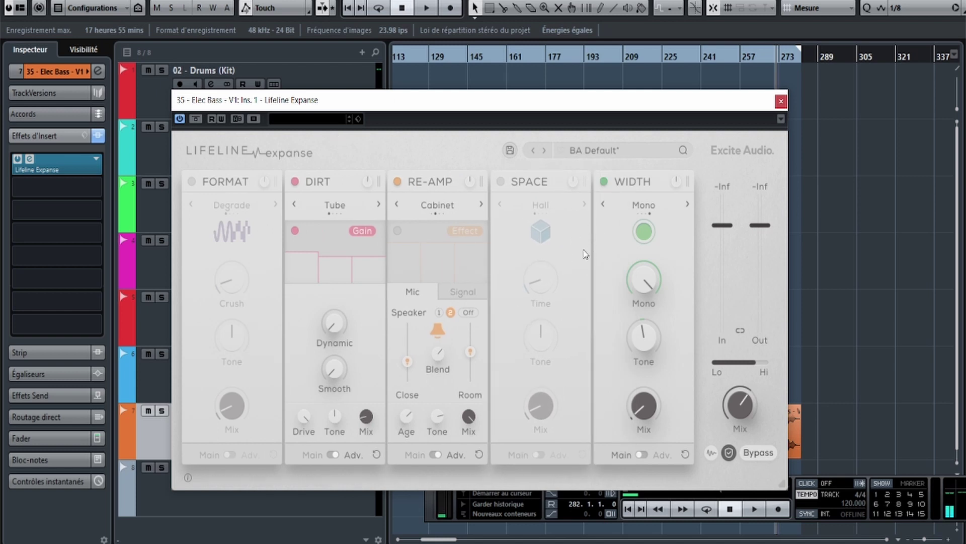
{"action": "left_click_drag", "start_coordinate": [583, 253], "coordinate": [443, 243]}
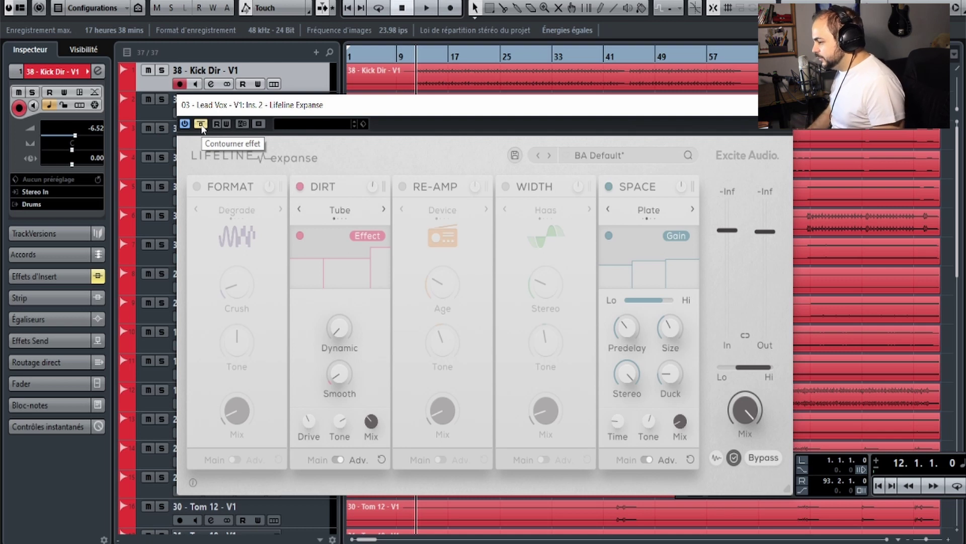
Play the song from the start and close the Lead Vox Lifeline Expanse window.
{"action": "key", "text": "Home"}
{"action": "key", "text": "space"}
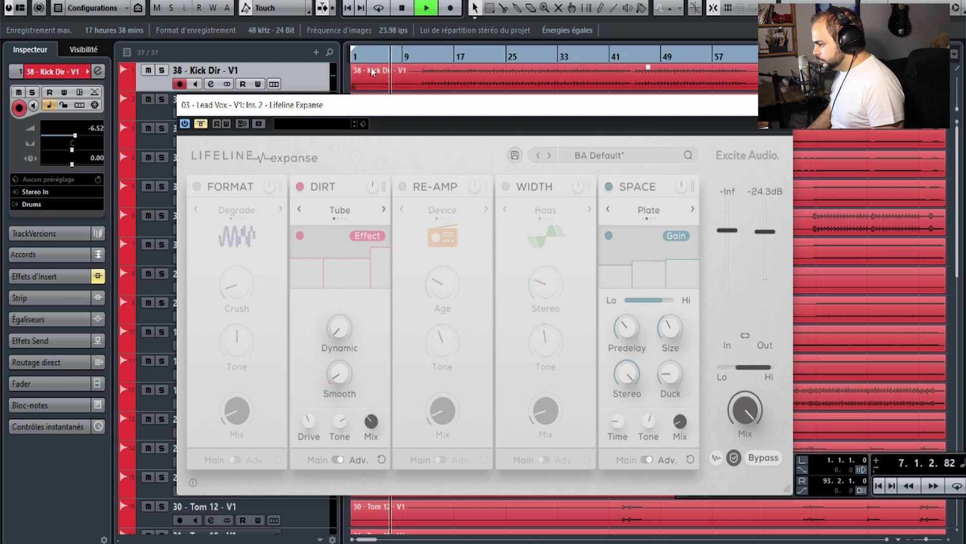
{"action": "scroll", "coordinate": [151, 216], "scroll_direction": "down", "scroll_amount": 5}
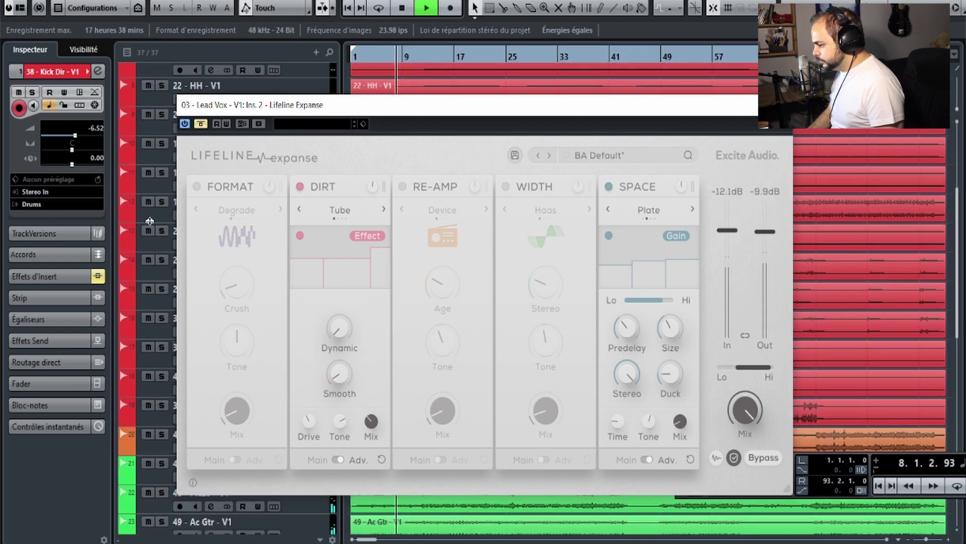
{"action": "scroll", "coordinate": [150, 221], "scroll_direction": "down", "scroll_amount": 3}
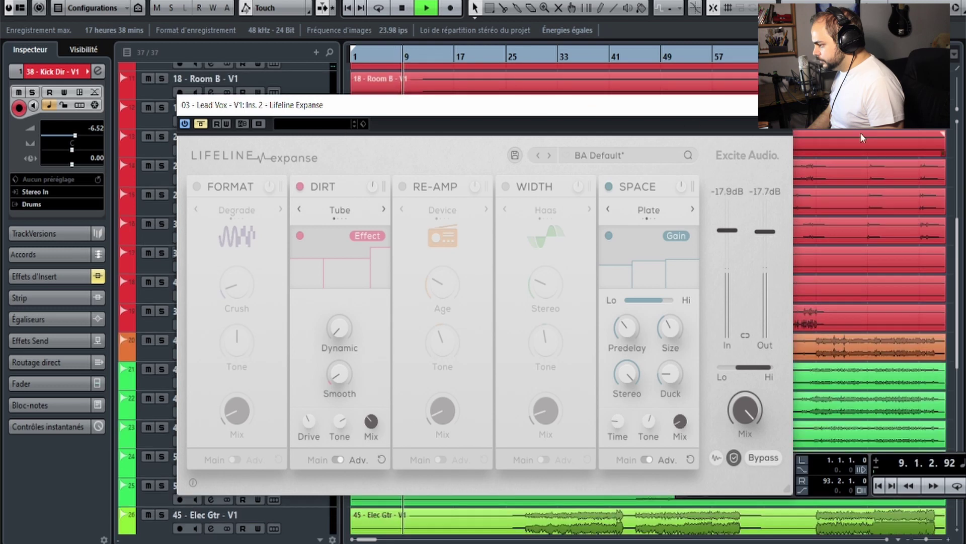
{"action": "left_click", "coordinate": [789, 105]}
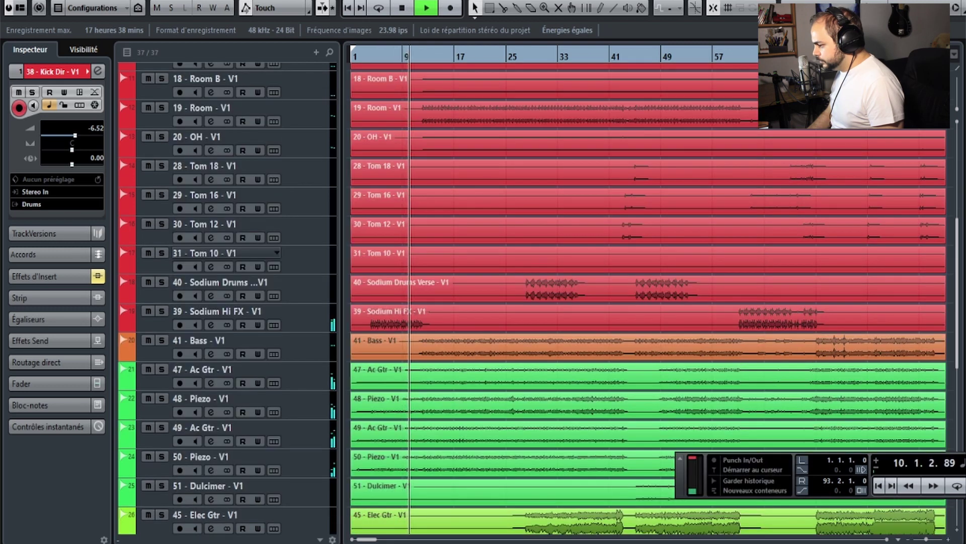
Lower the 42 - Short Strings track's volume to -6.20 during playback, and stop after checking the other tracks.
{"action": "key", "text": "space"}
{"action": "scroll", "coordinate": [310, 357], "scroll_direction": "down", "scroll_amount": 8}
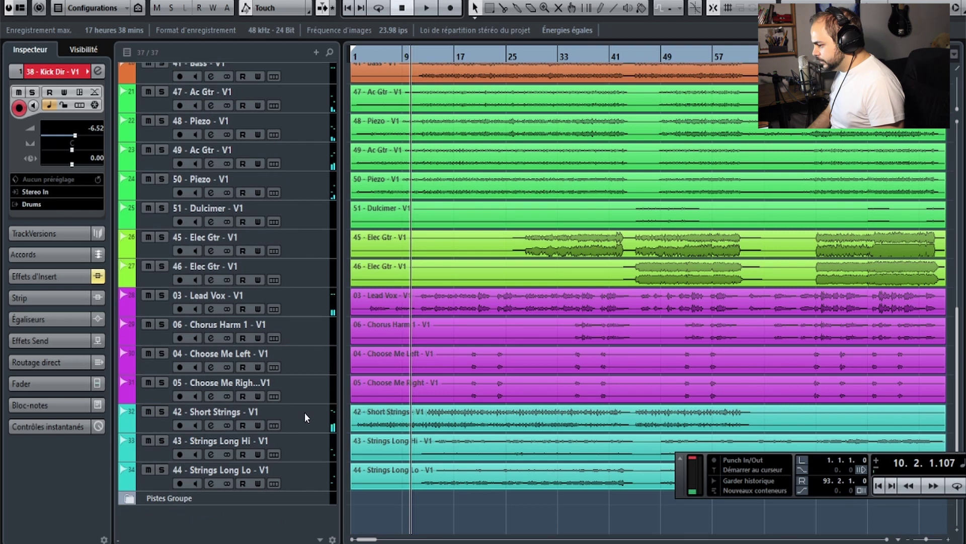
{"action": "left_click", "coordinate": [280, 404]}
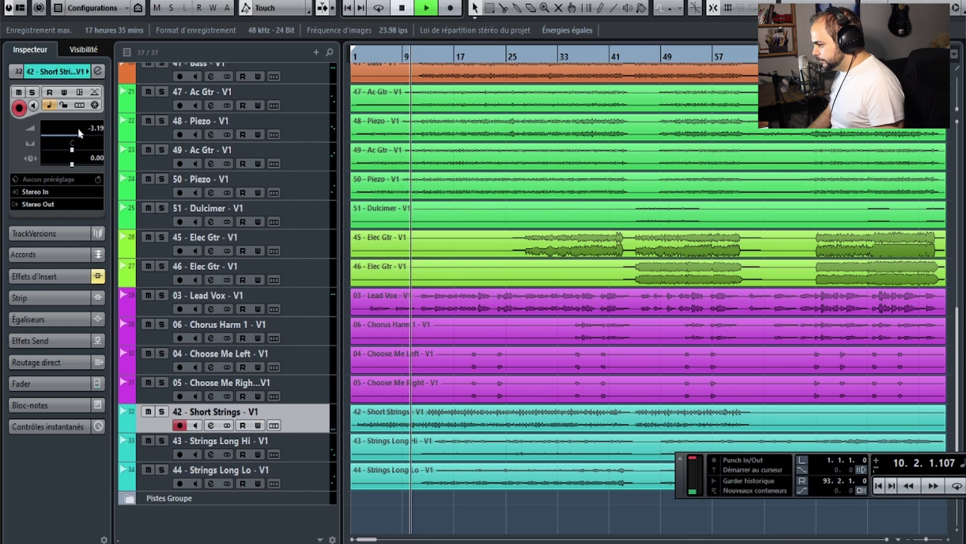
{"action": "scroll", "coordinate": [78, 128], "scroll_direction": "down", "scroll_amount": 4}
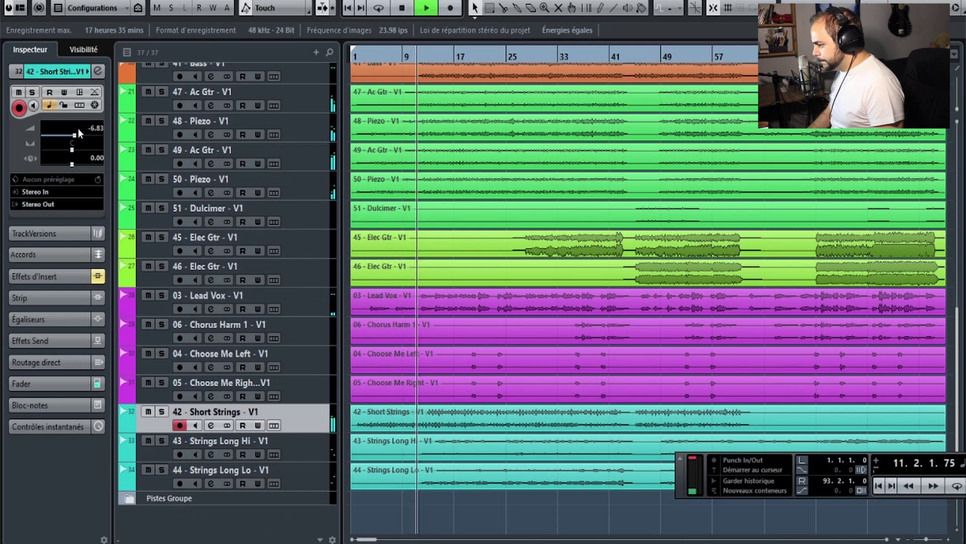
{"action": "scroll", "coordinate": [78, 129], "scroll_direction": "up", "scroll_amount": 1}
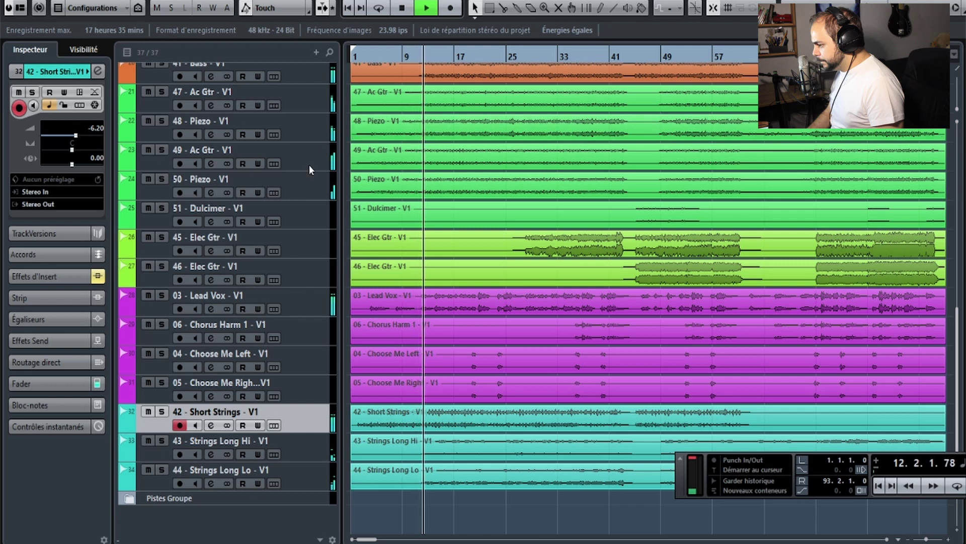
{"action": "scroll", "coordinate": [435, 95], "scroll_direction": "up", "scroll_amount": 15}
{"action": "scroll", "coordinate": [389, 169], "scroll_direction": "down", "scroll_amount": 3}
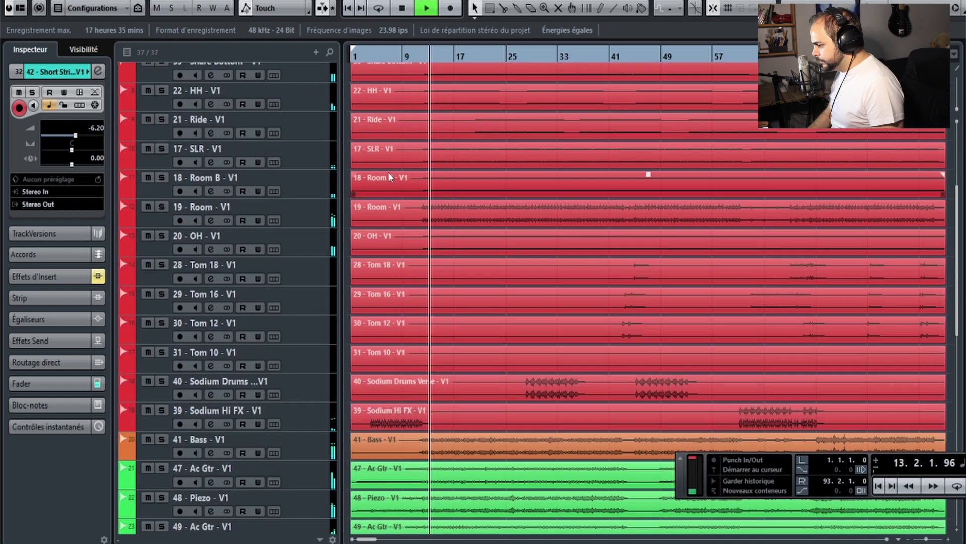
{"action": "key", "text": "space"}
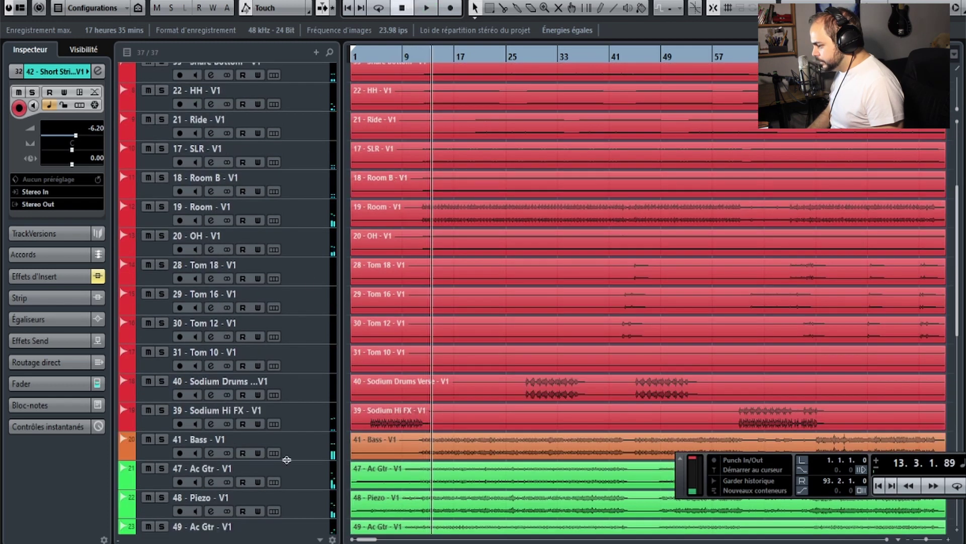
Open the Lifeline Expanse insert on the 03 - Lead Vox track.
{"action": "scroll", "coordinate": [298, 441], "scroll_direction": "down", "scroll_amount": 6}
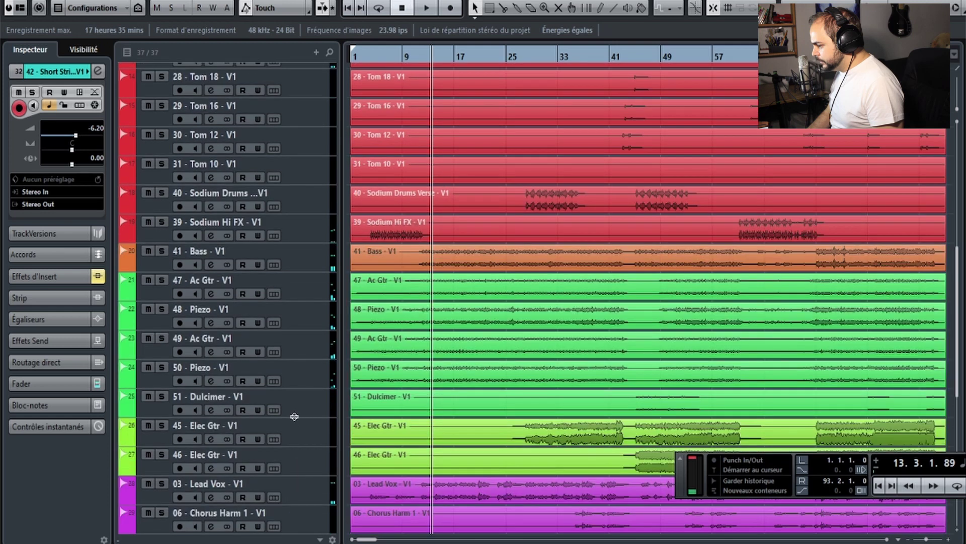
{"action": "left_click", "coordinate": [301, 488]}
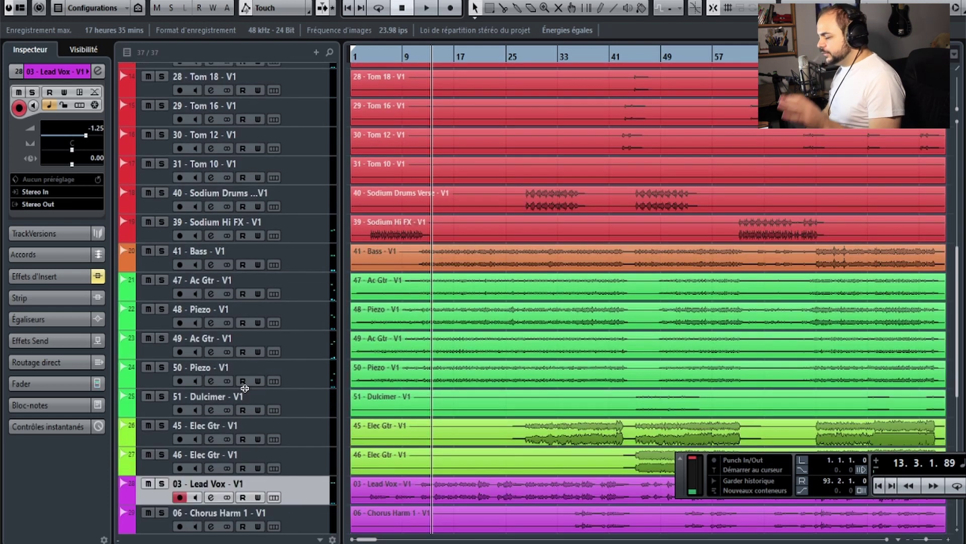
{"action": "left_click", "coordinate": [62, 278]}
{"action": "left_click", "coordinate": [30, 182]}
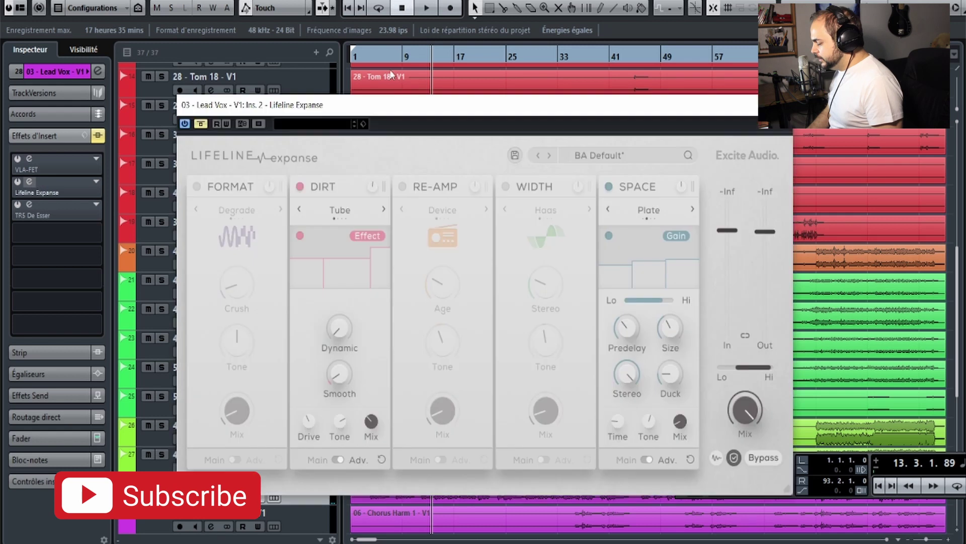
Replay the song from near its start and take Lead Vox's Lifeline Expanse insert out of bypass.
{"action": "left_click_drag", "start_coordinate": [378, 59], "coordinate": [405, 60]}
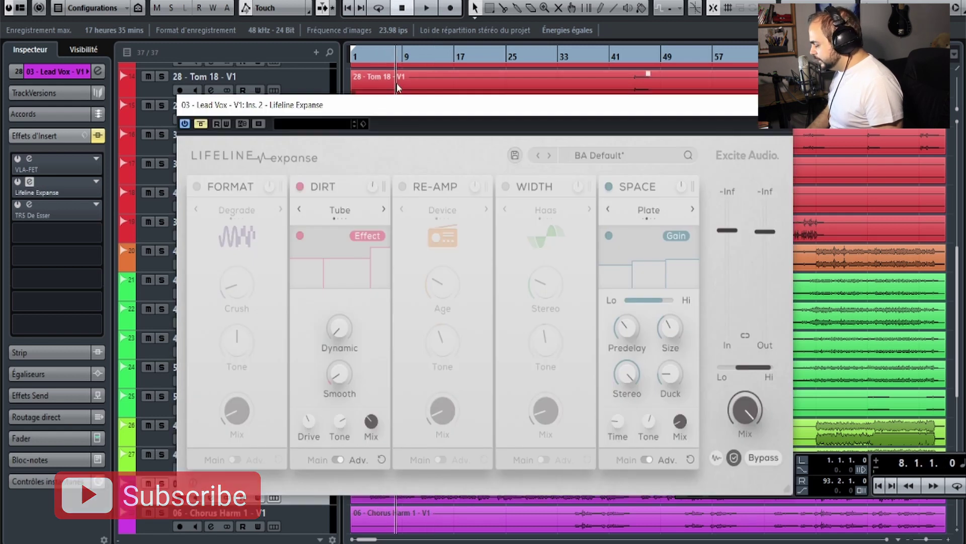
{"action": "scroll", "coordinate": [409, 90], "scroll_direction": "up", "scroll_amount": 8}
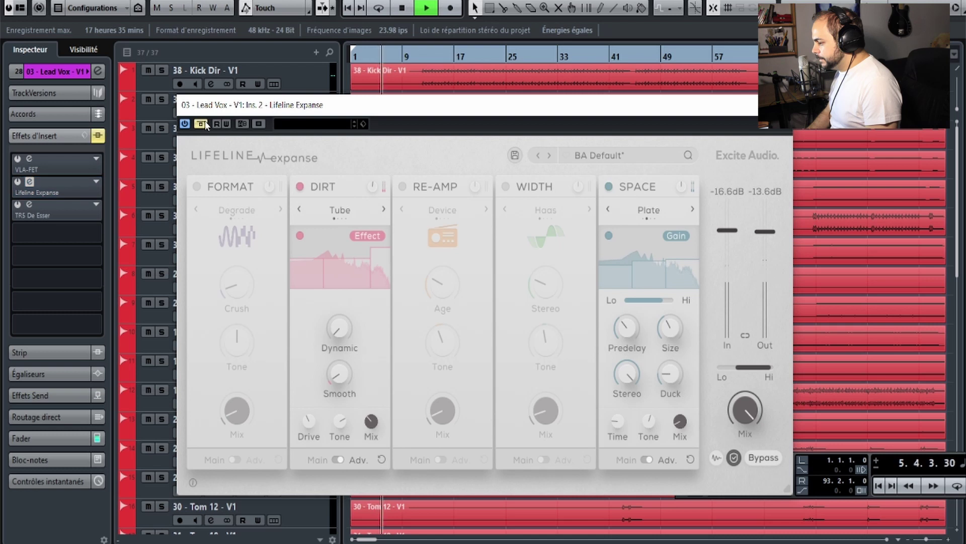
{"action": "left_click", "coordinate": [201, 124]}
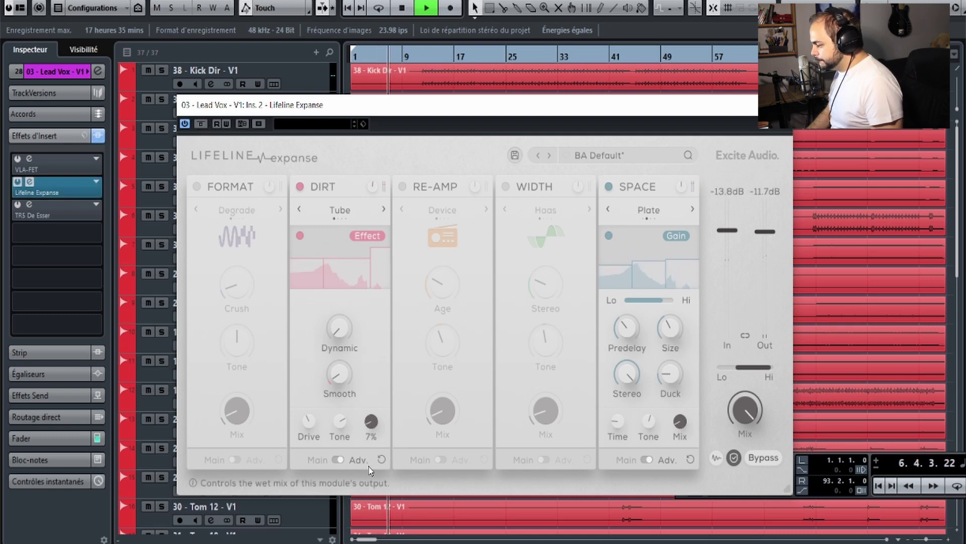
Bypass the Space module and sweep Dirt's Mix between 50% and 0% to hear the vocal saturation alone.
{"action": "left_click_drag", "start_coordinate": [370, 471], "coordinate": [371, 394]}
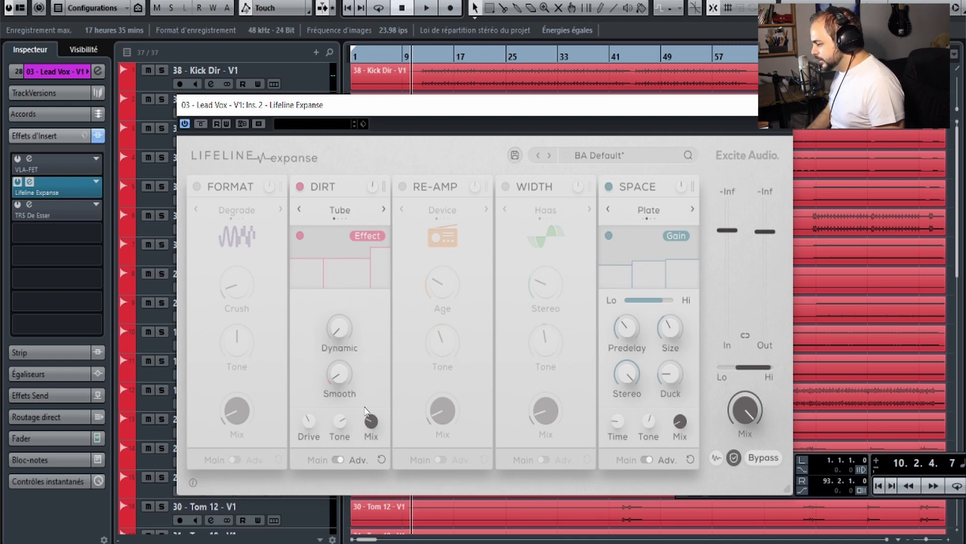
{"action": "left_click", "coordinate": [338, 460]}
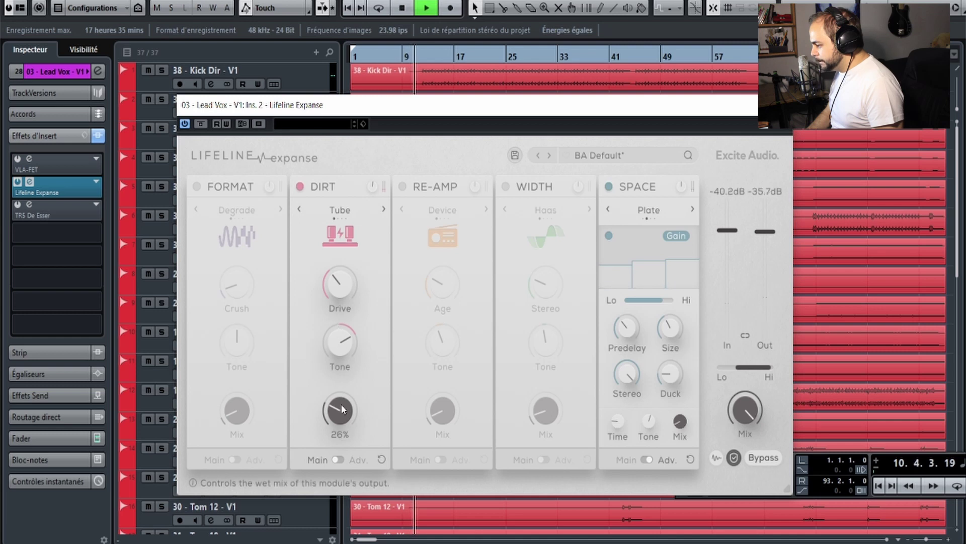
{"action": "left_click", "coordinate": [609, 187]}
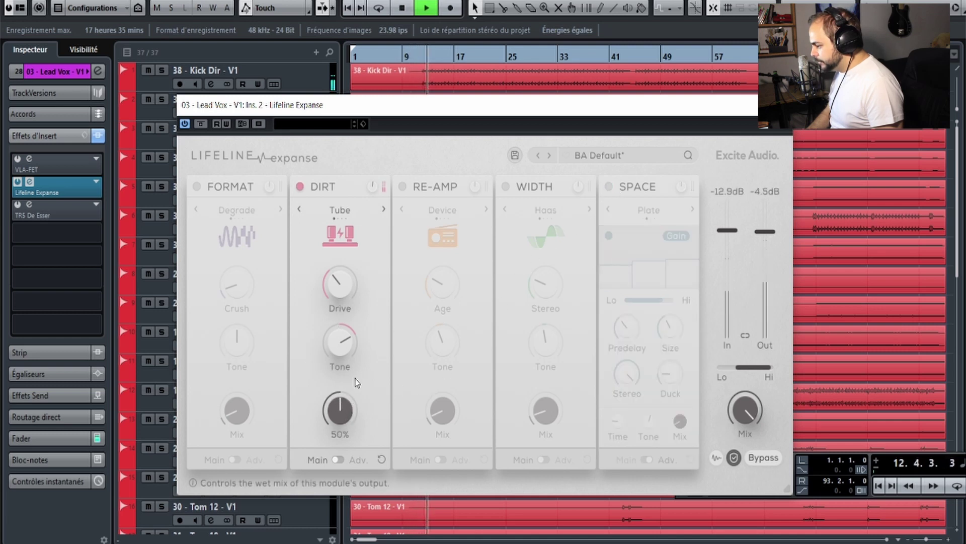
{"action": "left_click_drag", "start_coordinate": [370, 348], "coordinate": [339, 482]}
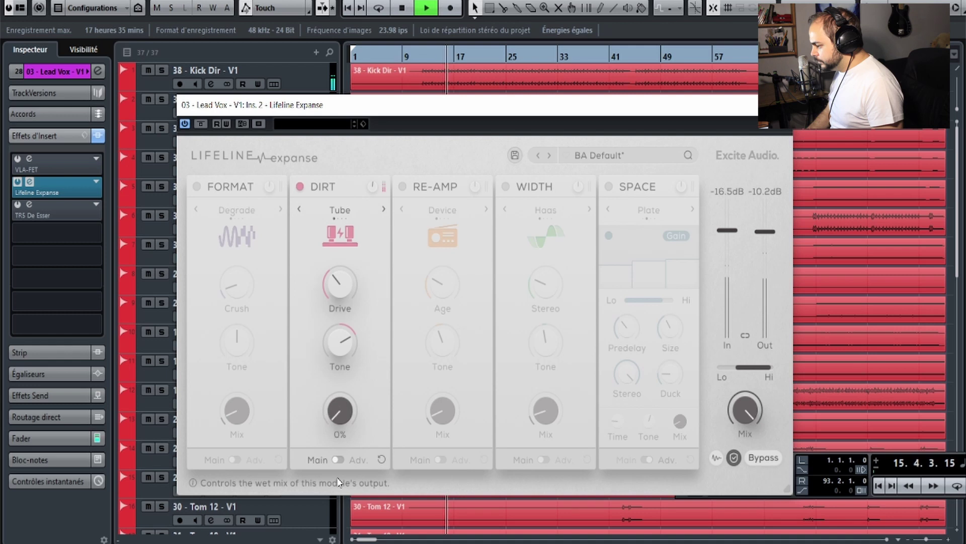
Show Dirt's advanced controls and lower the gain of its middle frequency band while the vocal plays.
{"action": "key", "text": "space"}
{"action": "left_click", "coordinate": [337, 460]}
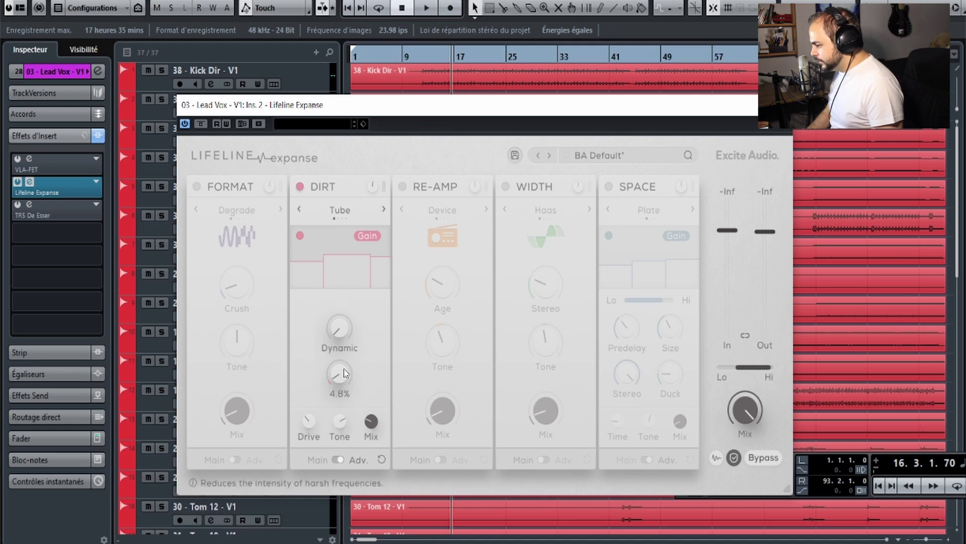
{"action": "key", "text": "space"}
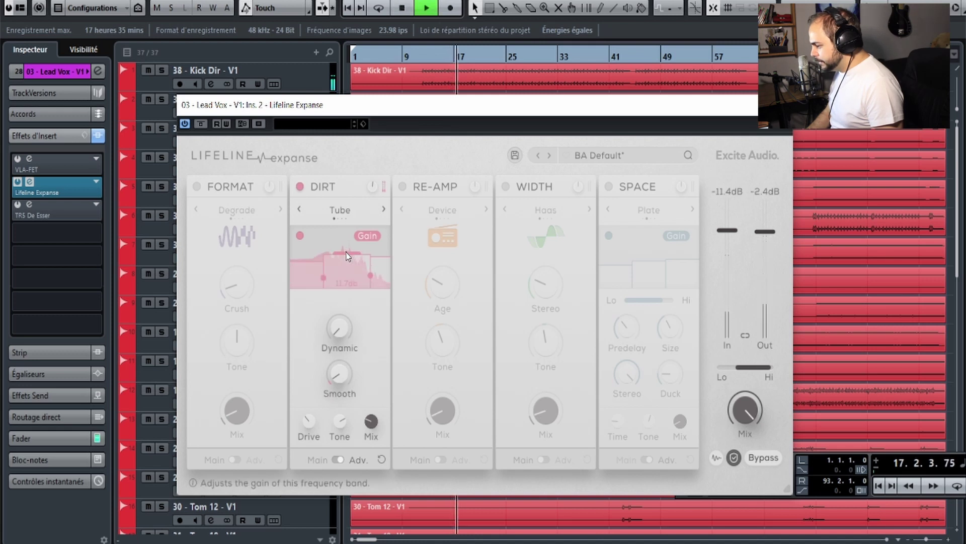
{"action": "left_click_drag", "start_coordinate": [346, 252], "coordinate": [347, 263]}
{"action": "key", "text": "space"}
{"action": "key", "text": "space"}
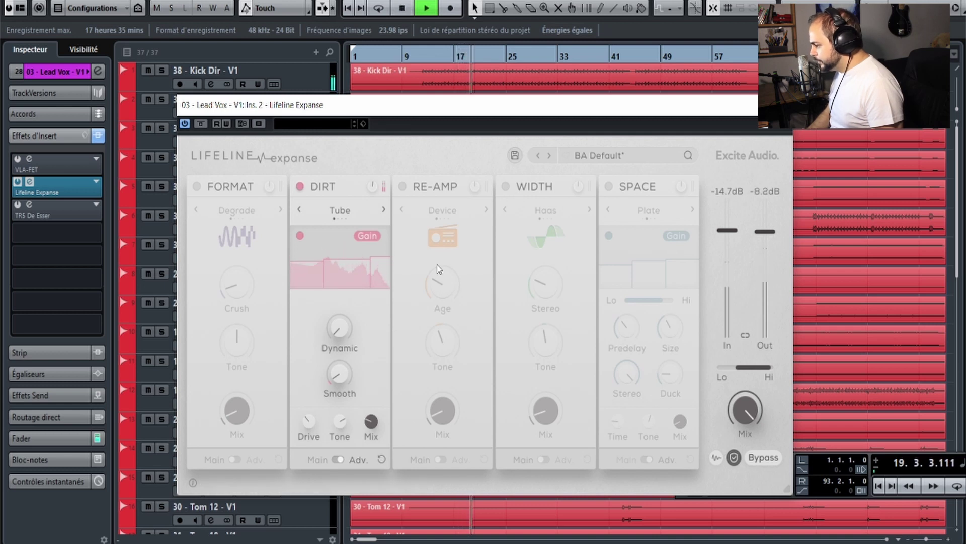
Replay the vocal from about bar 13, sweep Dirt's Mix between 79% and 13%, and stop playback.
{"action": "left_click", "coordinate": [436, 53]}
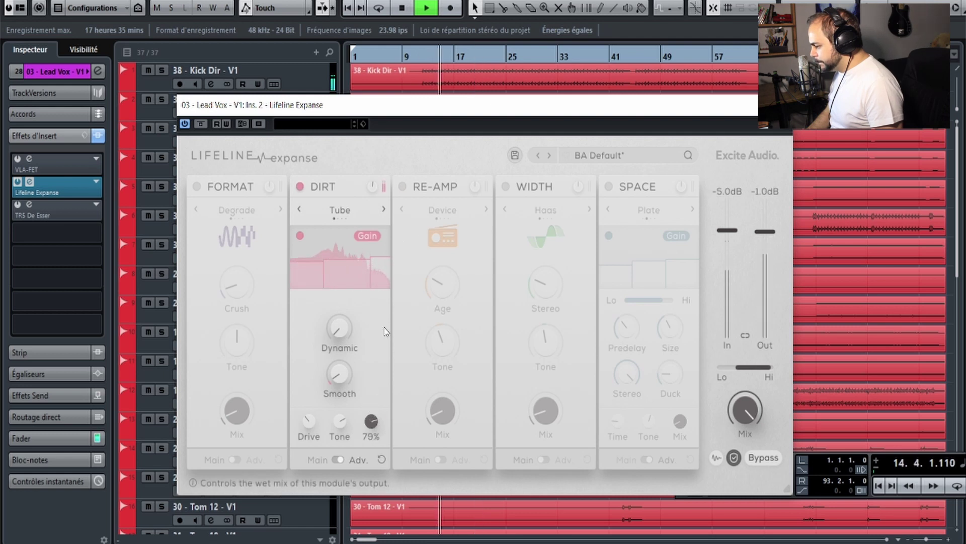
{"action": "left_click_drag", "start_coordinate": [384, 332], "coordinate": [378, 378]}
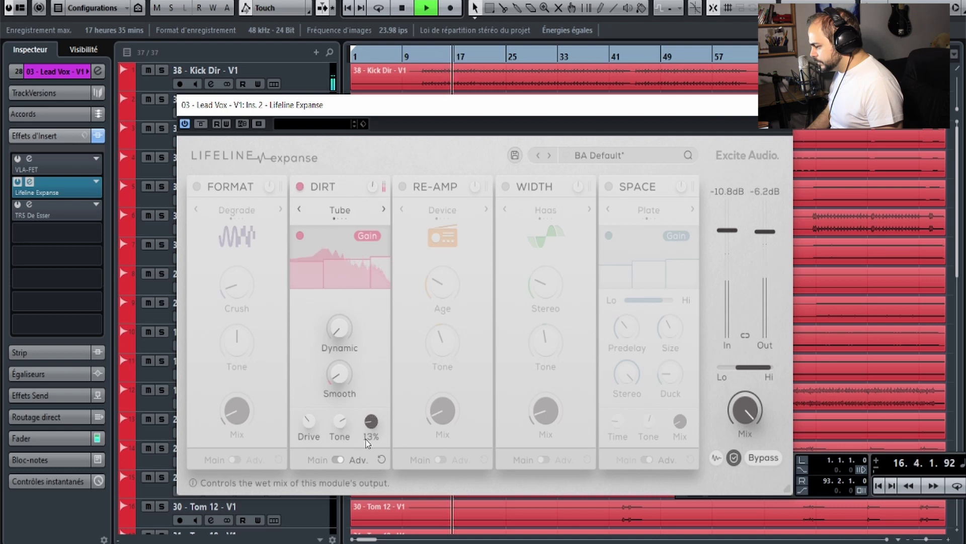
{"action": "key", "text": "space"}
Enable the Plate Space module and bring its Mix from 0% to 16% during playback.
{"action": "left_click", "coordinate": [608, 186]}
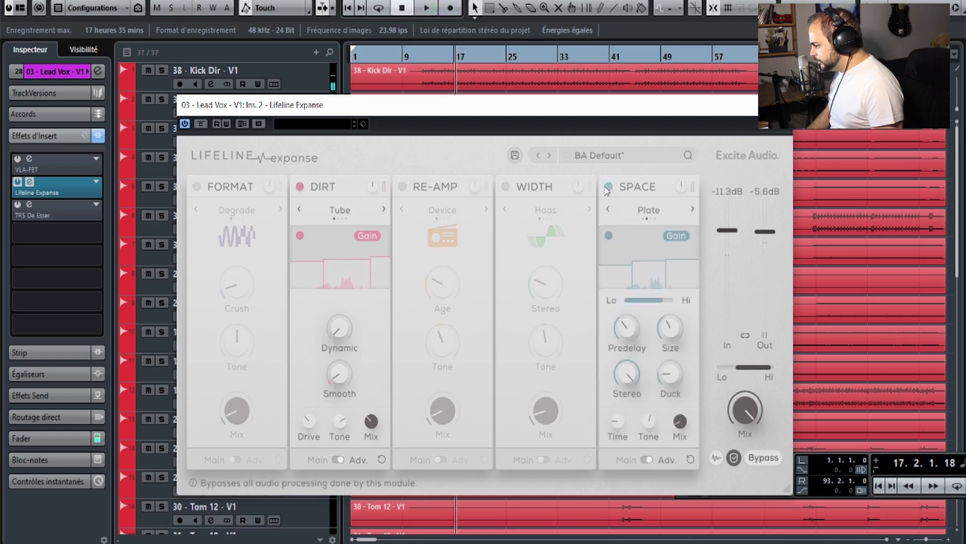
{"action": "key", "text": "space"}
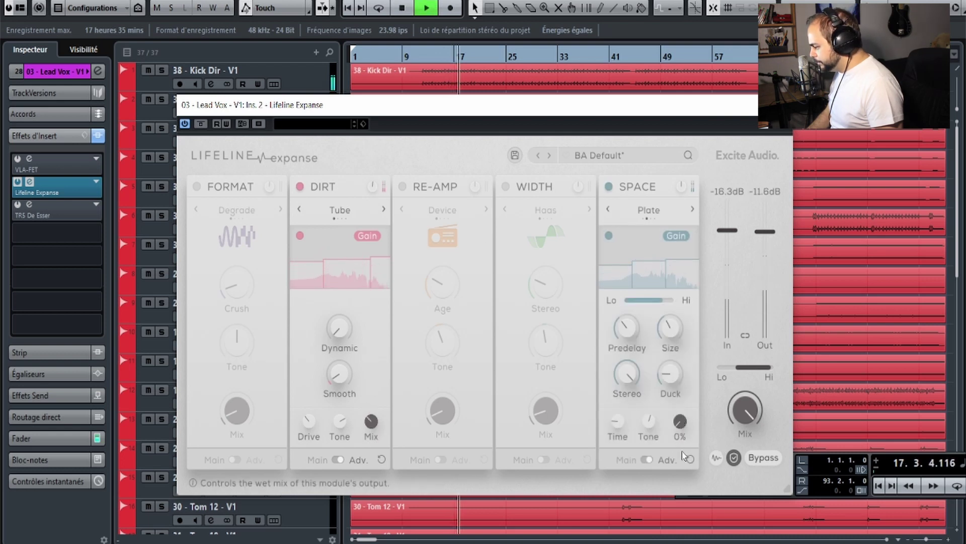
{"action": "left_click_drag", "start_coordinate": [683, 433], "coordinate": [688, 393]}
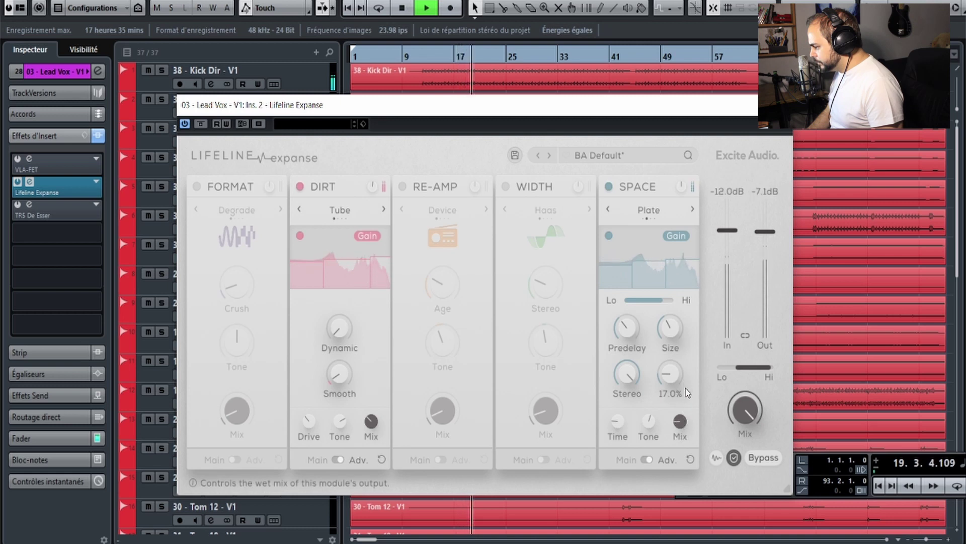
{"action": "key", "text": "space"}
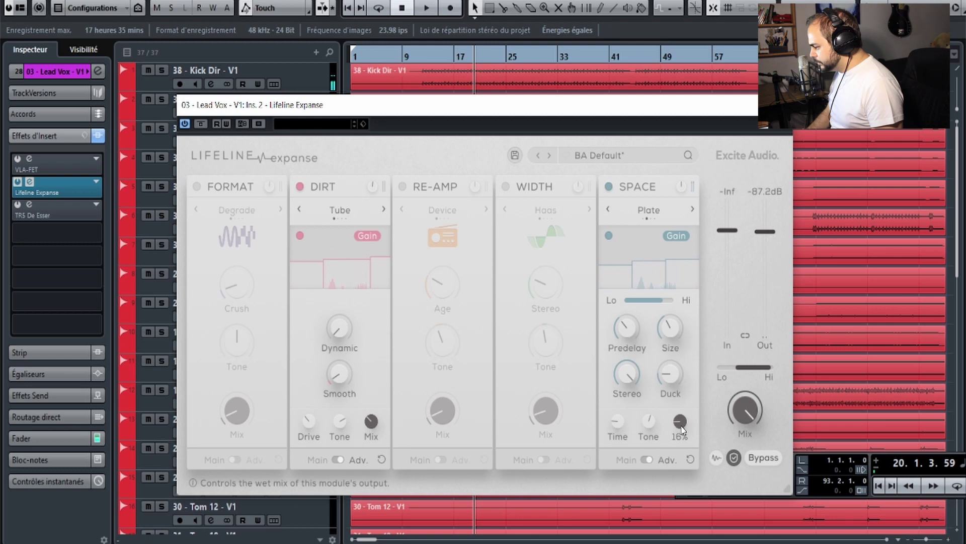
Compare the vocal with the Plate Space module on and off, replaying from about bar 13.
{"action": "key", "text": "space"}
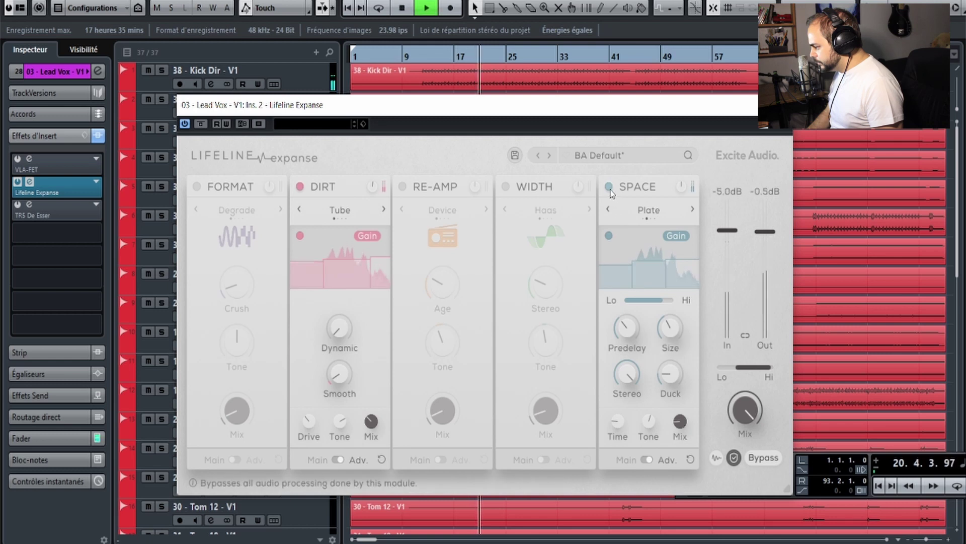
{"action": "left_click", "coordinate": [610, 187]}
{"action": "left_click", "coordinate": [609, 187]}
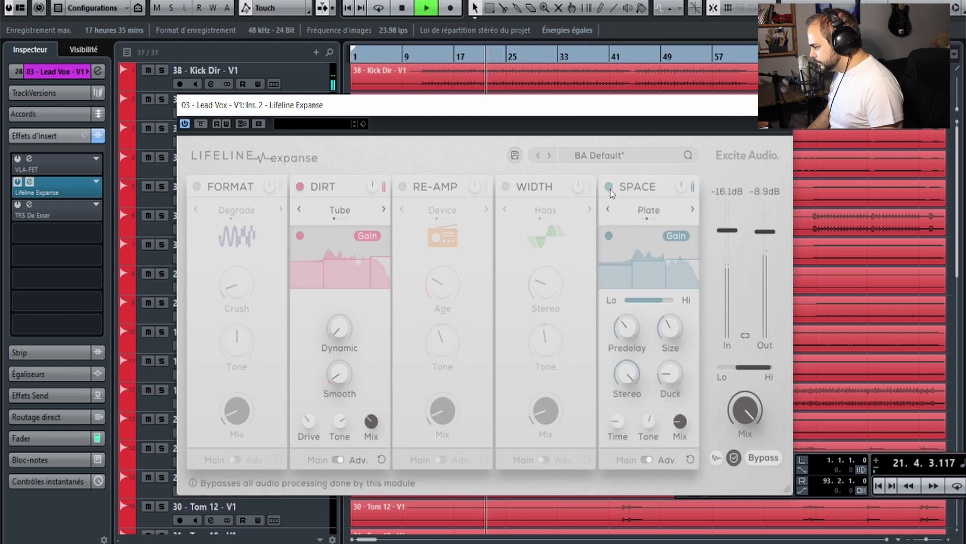
{"action": "left_click", "coordinate": [428, 54]}
{"action": "key", "text": "space"}
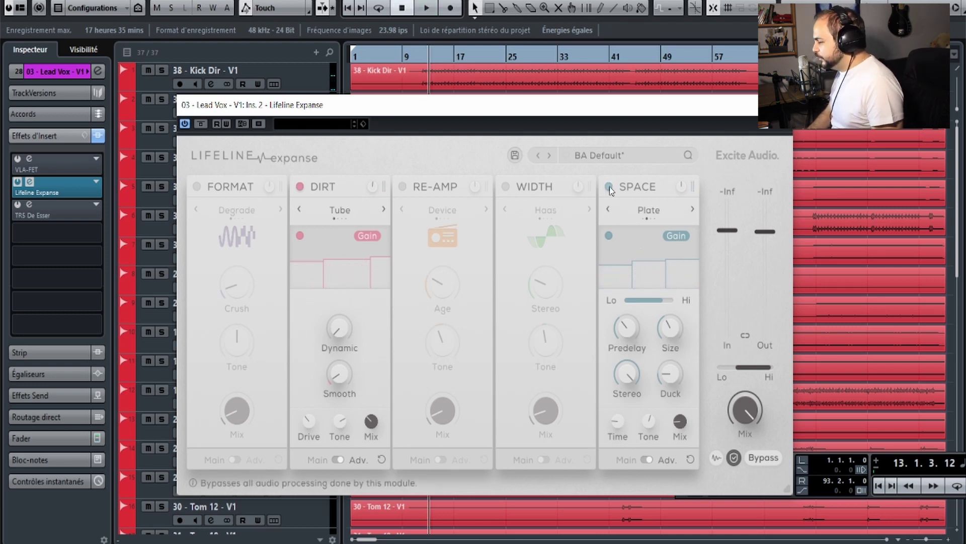
{"action": "left_click", "coordinate": [609, 187]}
{"action": "left_click", "coordinate": [609, 187]}
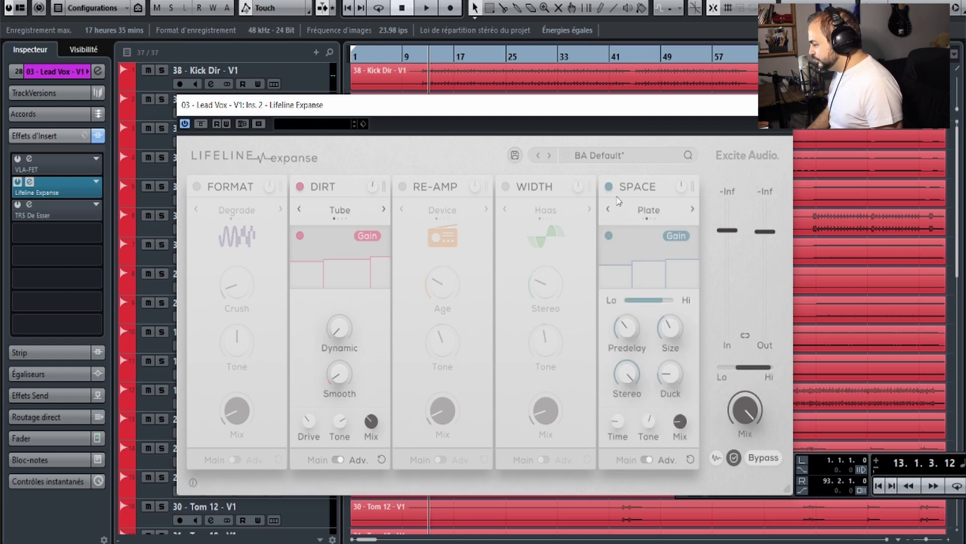
{"action": "left_click", "coordinate": [608, 189]}
{"action": "key", "text": "space"}
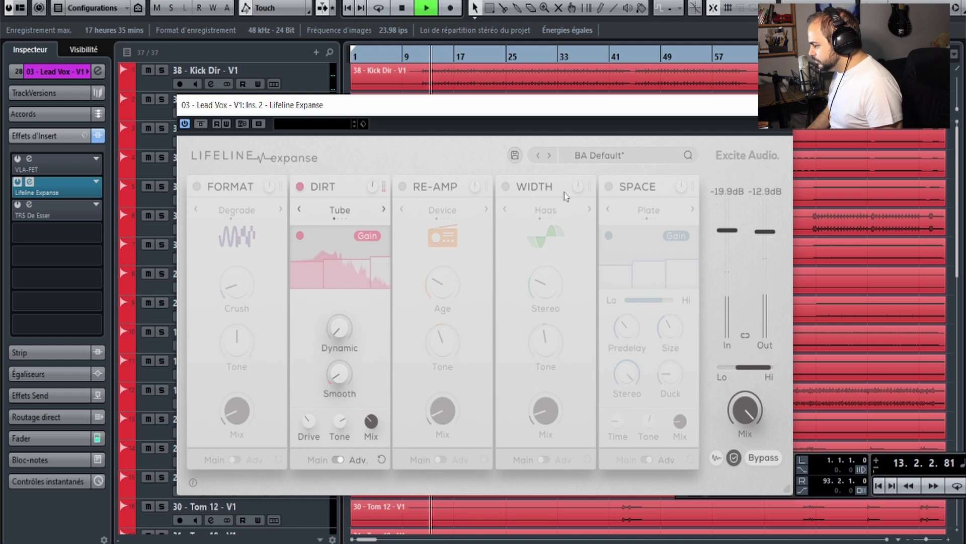
{"action": "left_click", "coordinate": [609, 188]}
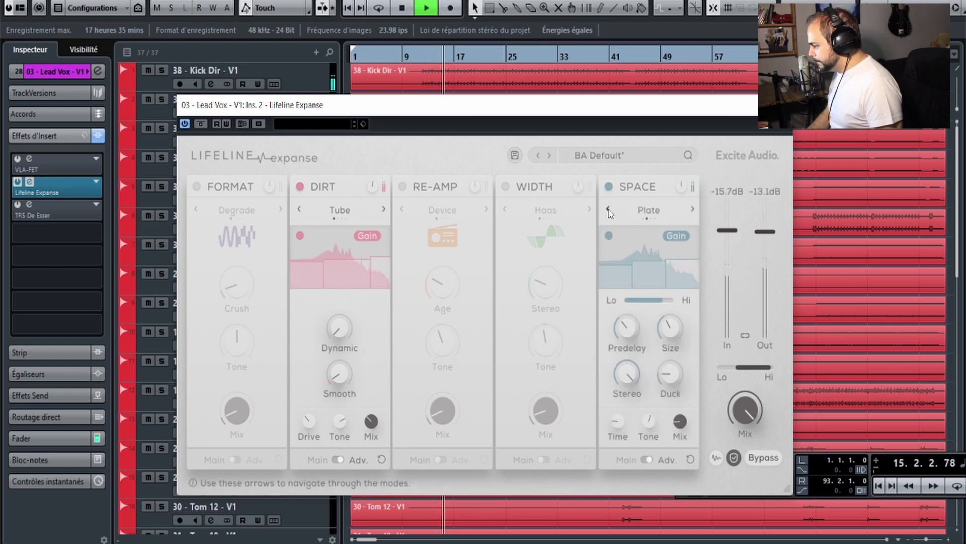
Audition the Hall, Spring and Slap modes in Space, ending on Slap with Mix at 24%.
{"action": "left_click", "coordinate": [692, 209]}
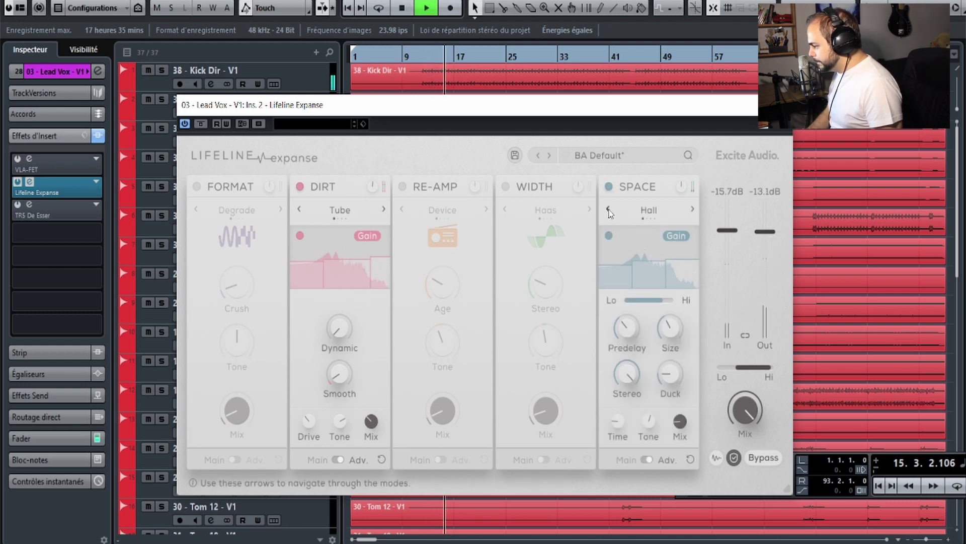
{"action": "left_click", "coordinate": [693, 209]}
{"action": "mouse_move", "coordinate": [684, 425]}
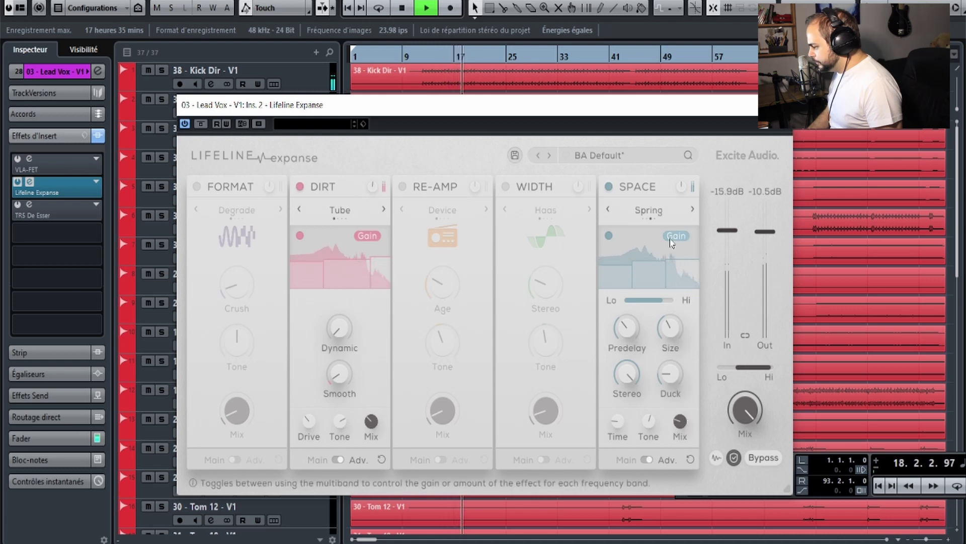
{"action": "left_click", "coordinate": [692, 209]}
{"action": "mouse_move", "coordinate": [682, 420]}
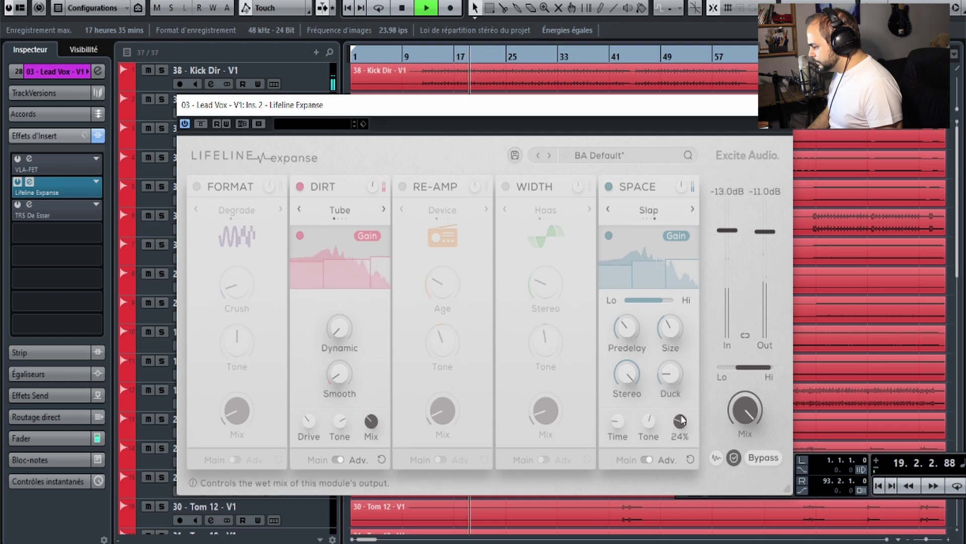
Bypass the Space module and set Dirt's Mix to 18%.
{"action": "left_click", "coordinate": [609, 187]}
{"action": "mouse_move", "coordinate": [373, 423]}
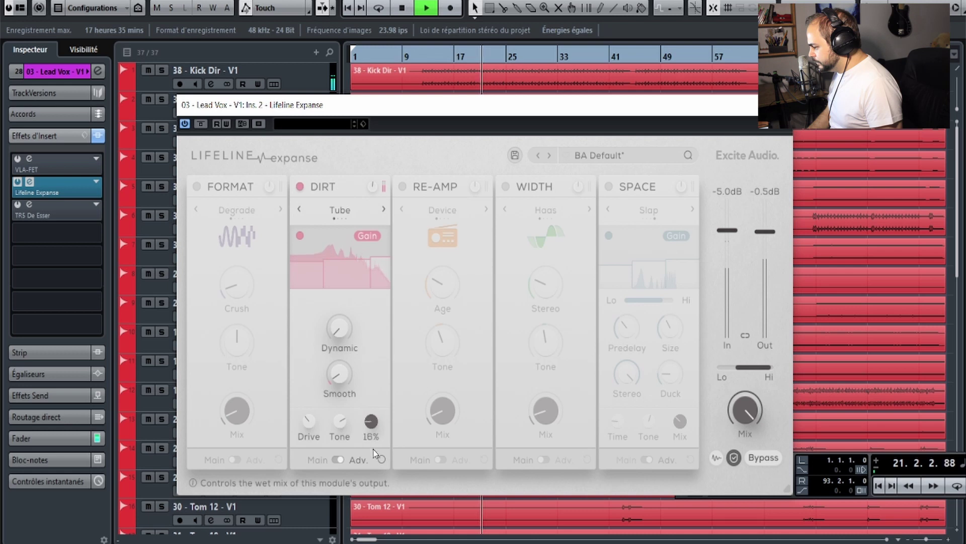
Compare the vocal with the Lifeline Expanse insert bypassed and active, then stop playback.
{"action": "left_click", "coordinate": [200, 125]}
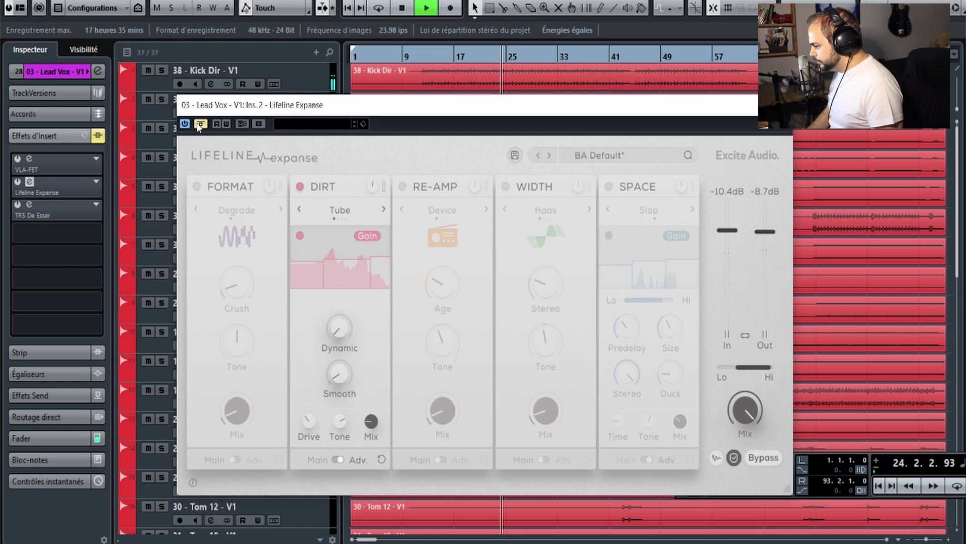
{"action": "left_click", "coordinate": [200, 124]}
{"action": "left_click", "coordinate": [199, 124]}
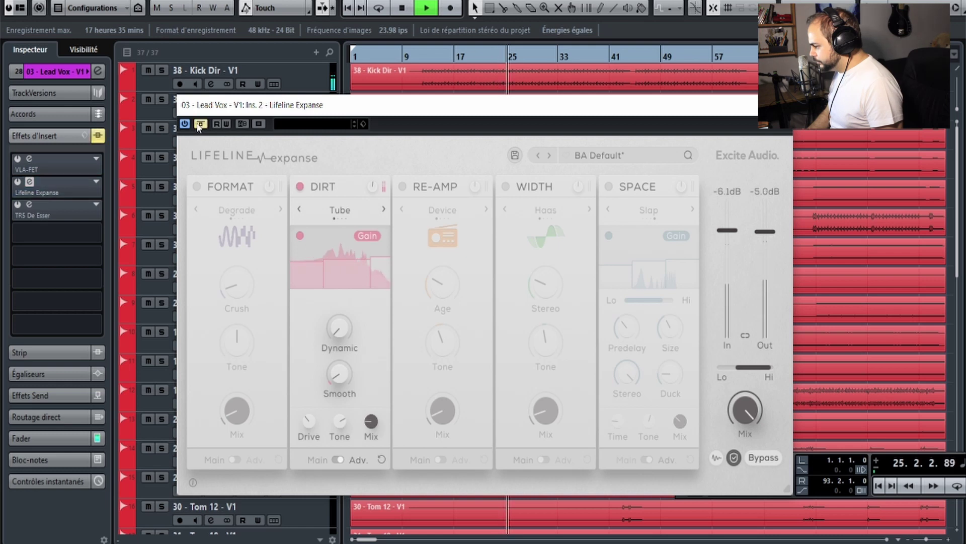
{"action": "left_click", "coordinate": [197, 125]}
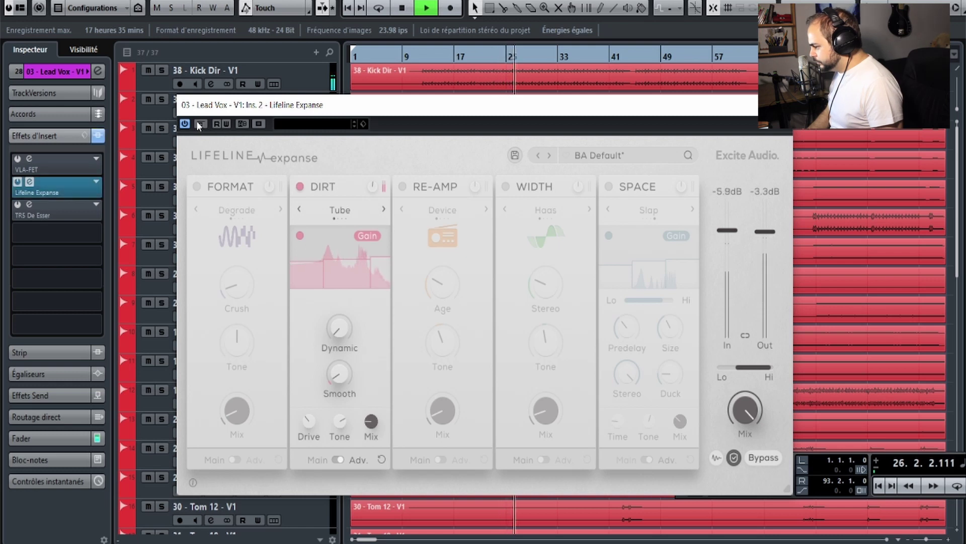
{"action": "key", "text": "space"}
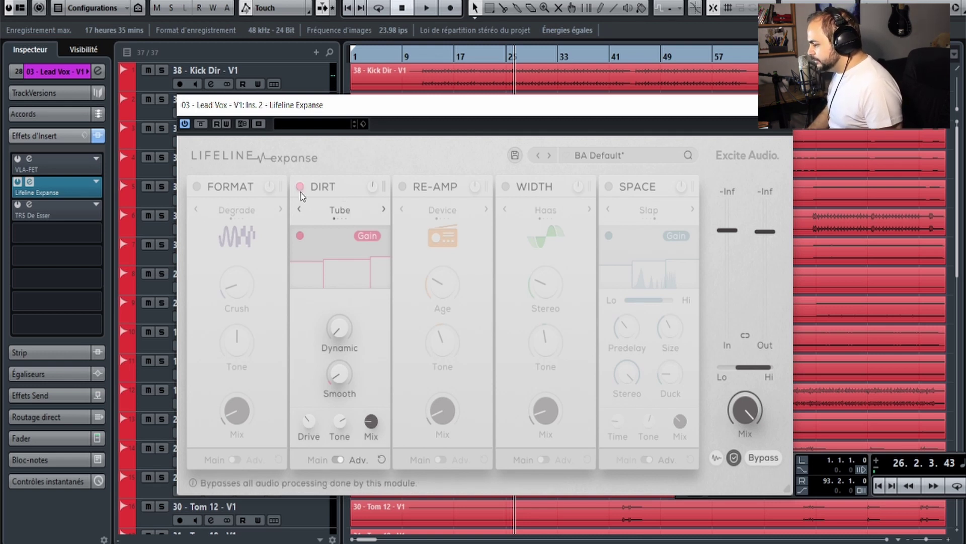
Review Dirt's main controls, return to the advanced ones, and switch its multiband mode from Gain to Effect.
{"action": "left_click", "coordinate": [338, 460]}
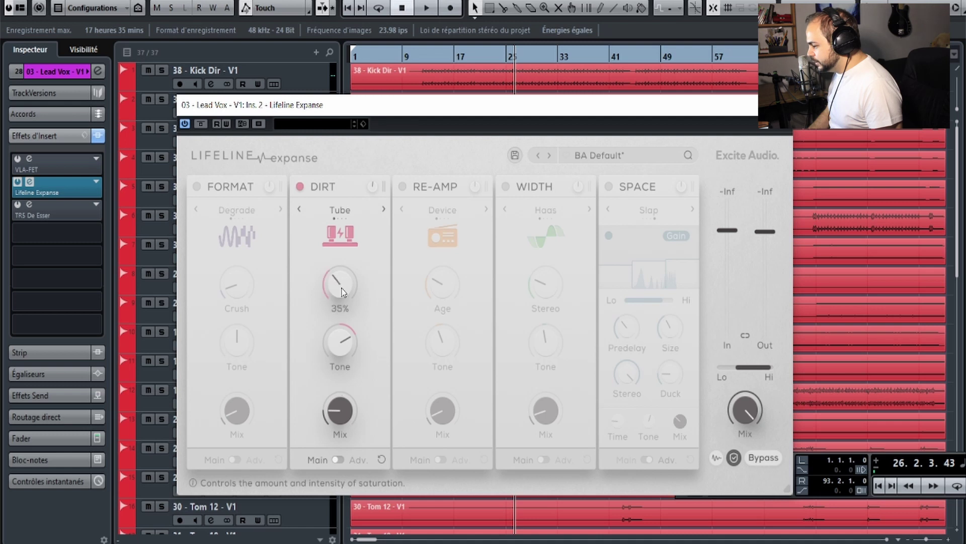
{"action": "left_click", "coordinate": [338, 459]}
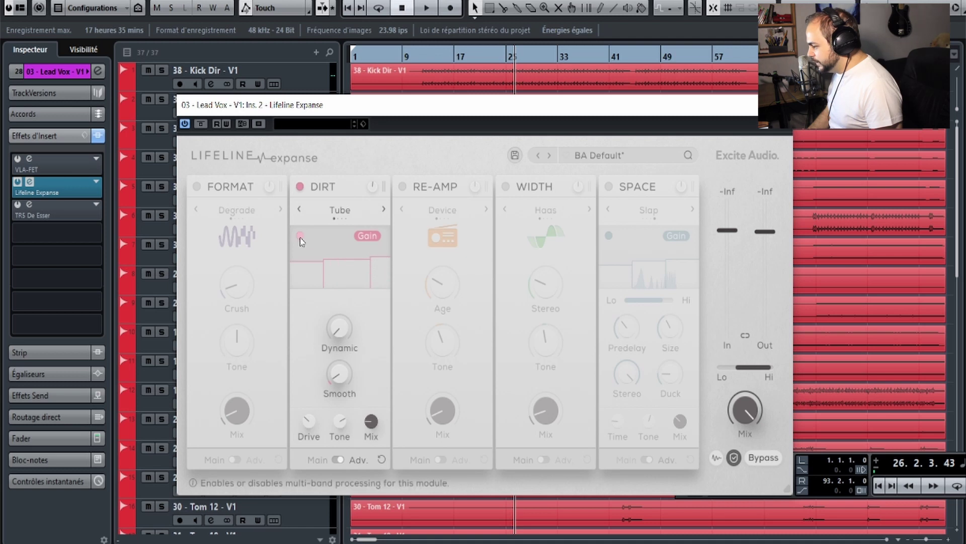
{"action": "left_click", "coordinate": [367, 235]}
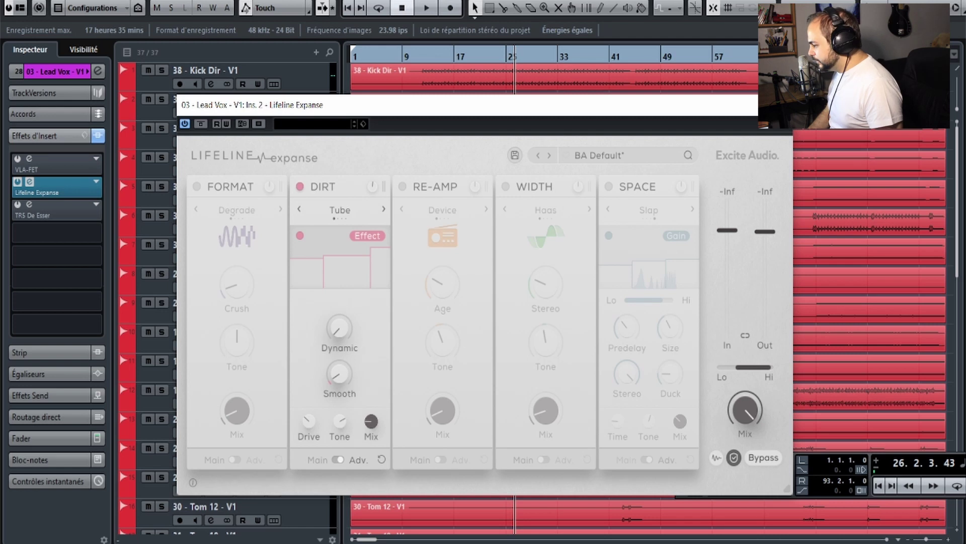
Enable the Haas Width module, show its advanced controls, and centre its Balance for playback from bar 18.
{"action": "left_click", "coordinate": [506, 187]}
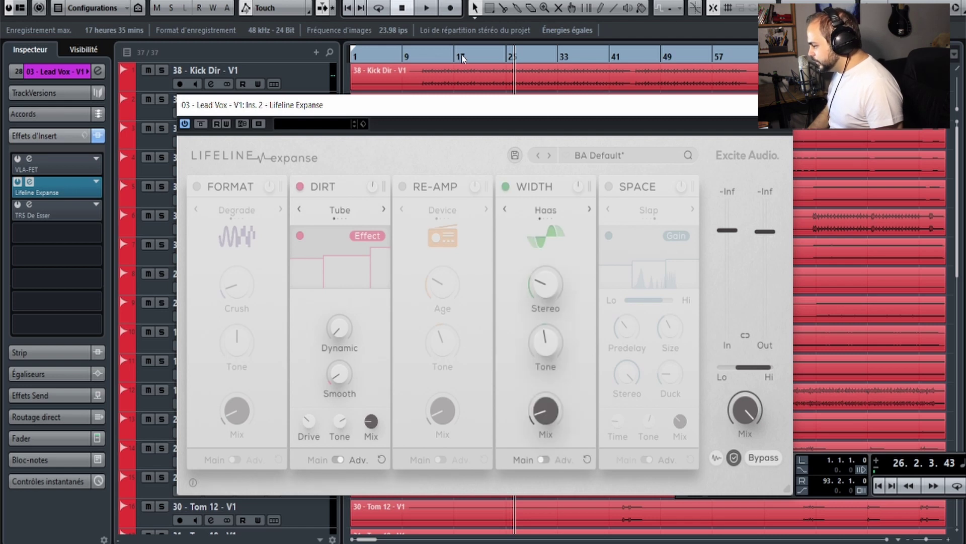
{"action": "left_click", "coordinate": [543, 459]}
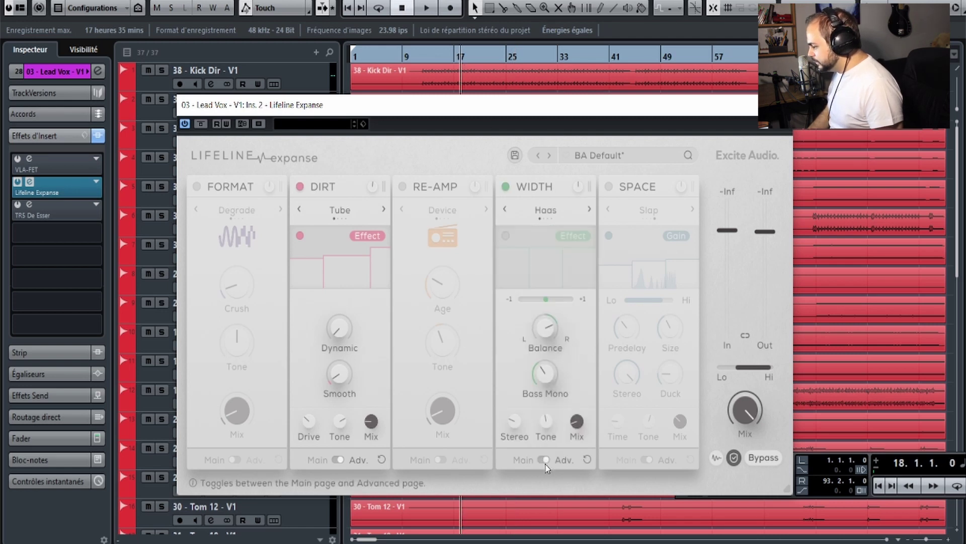
{"action": "key", "text": "space"}
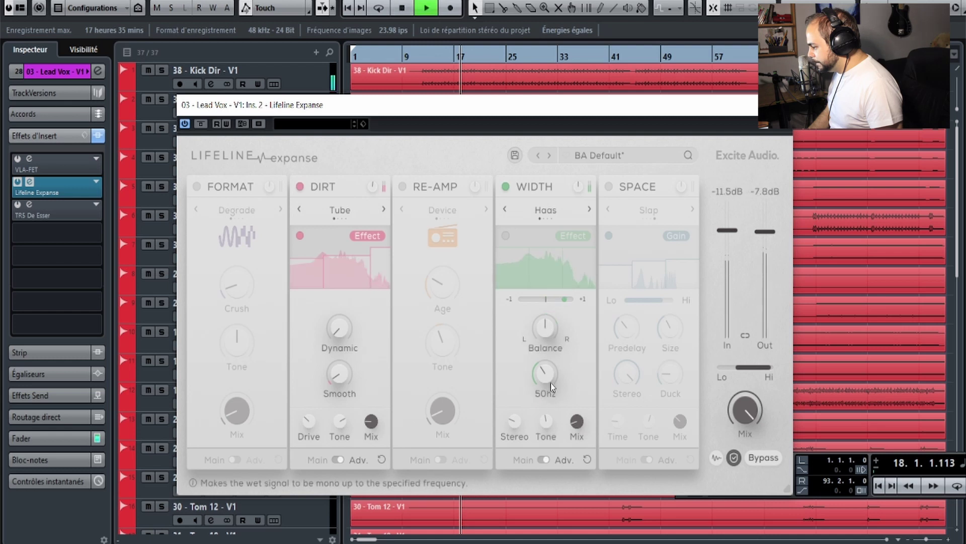
Replay the vocal from bar 14 and raise the Width module's Mix.
{"action": "key", "text": "space"}
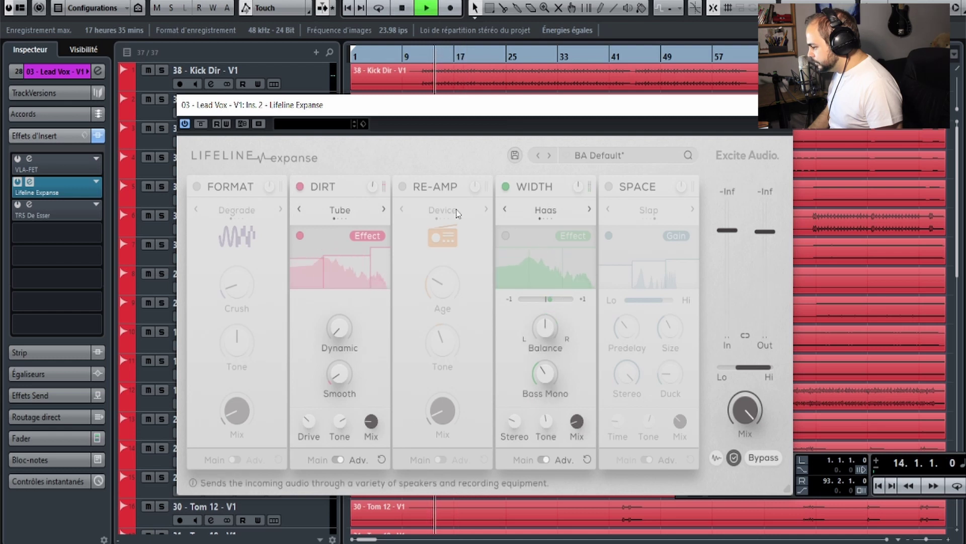
{"action": "key", "text": "space"}
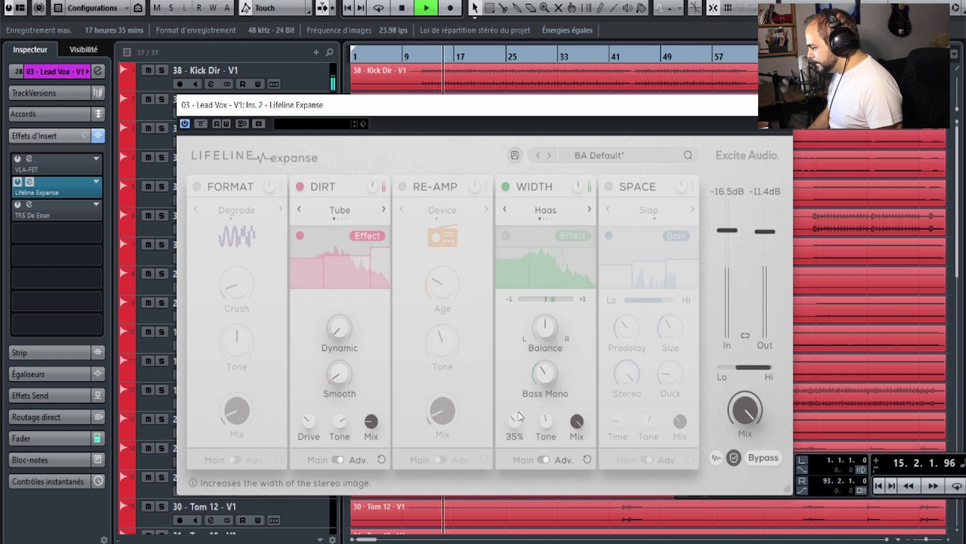
{"action": "mouse_move", "coordinate": [539, 372]}
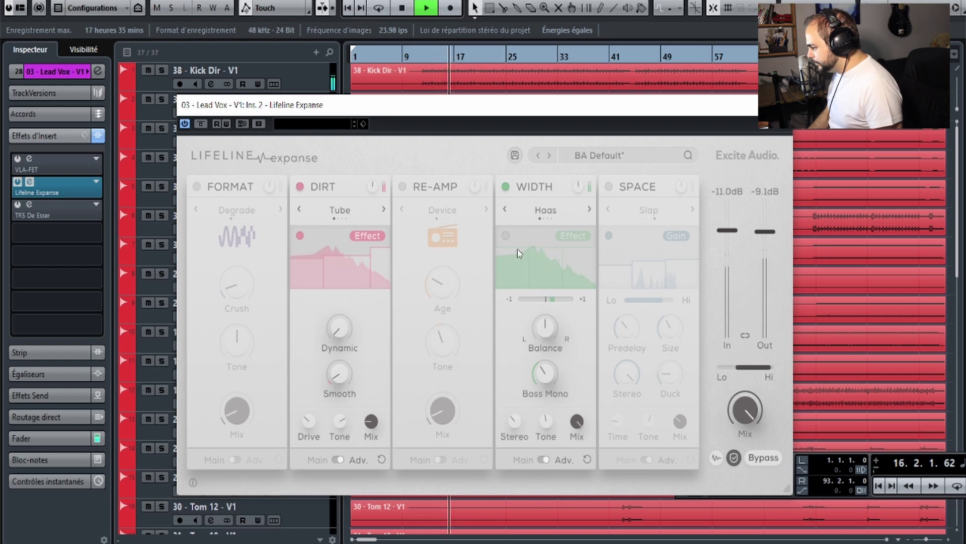
{"action": "mouse_move", "coordinate": [576, 423]}
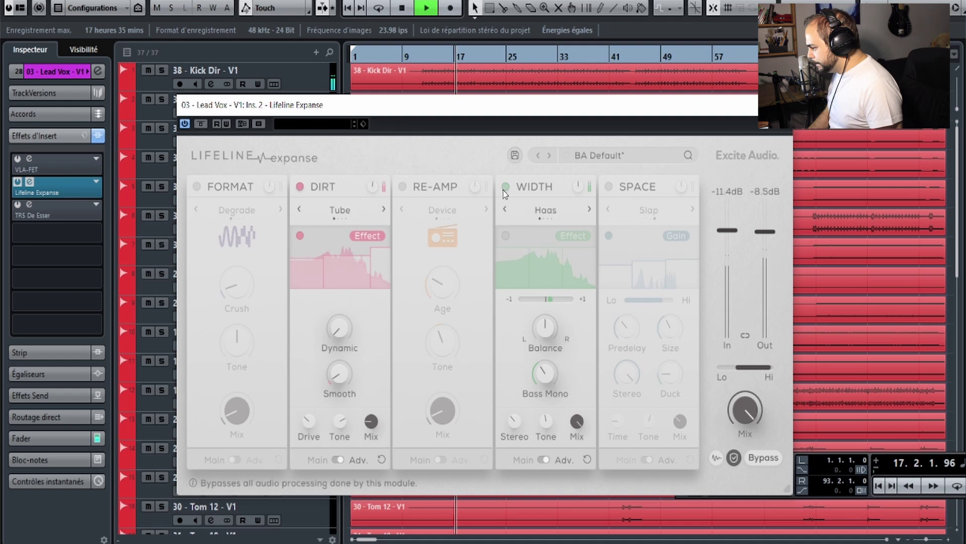
Compare the vocal with the Haas Width module on and off during playback.
{"action": "left_click", "coordinate": [506, 188]}
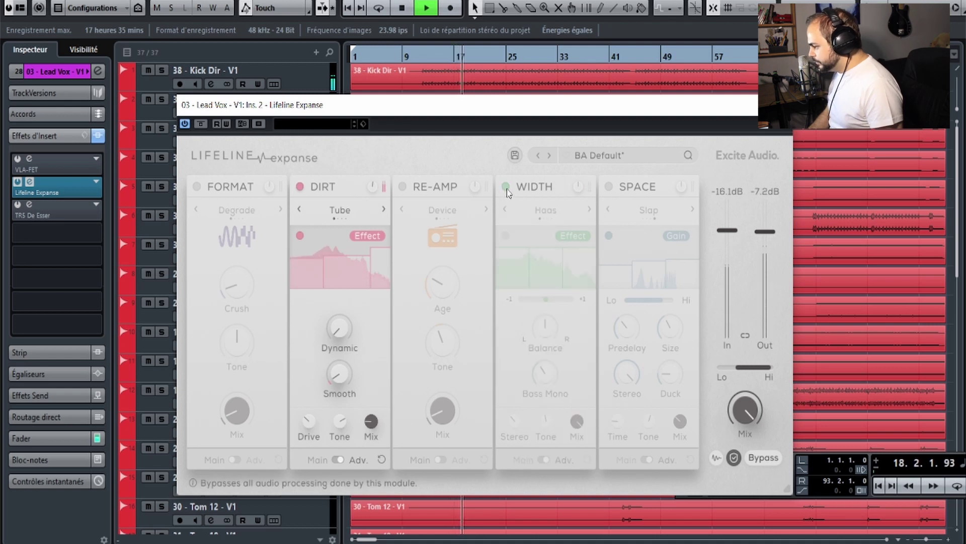
{"action": "left_click", "coordinate": [506, 187]}
{"action": "left_click", "coordinate": [506, 187]}
{"action": "key", "text": "space"}
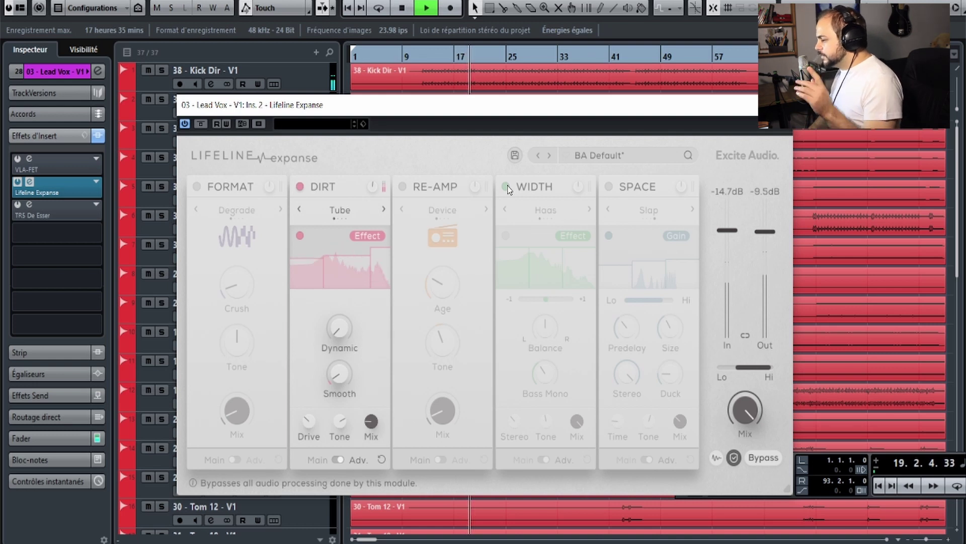
Keep switching the Haas Width module on and off while the vocal plays, and leave it off.
{"action": "left_click", "coordinate": [506, 187]}
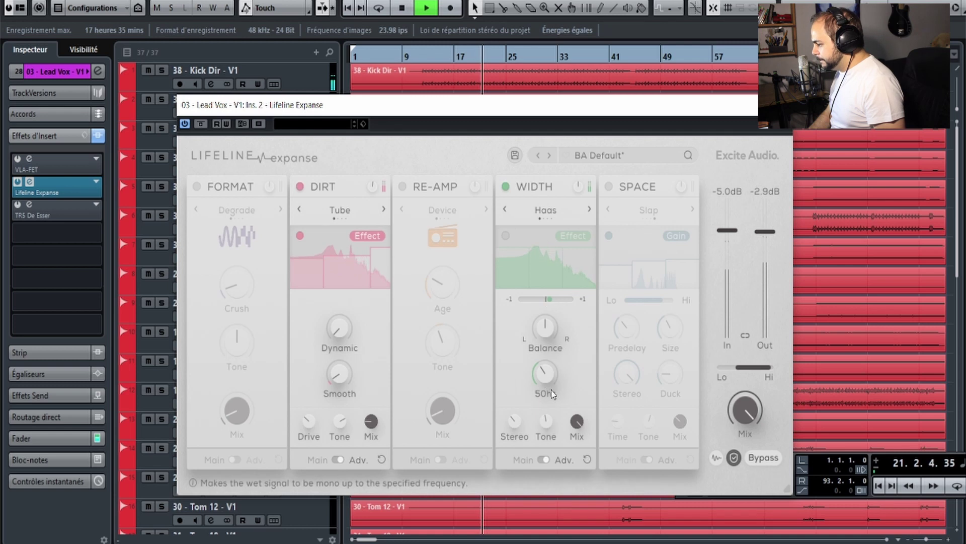
{"action": "left_click", "coordinate": [506, 188]}
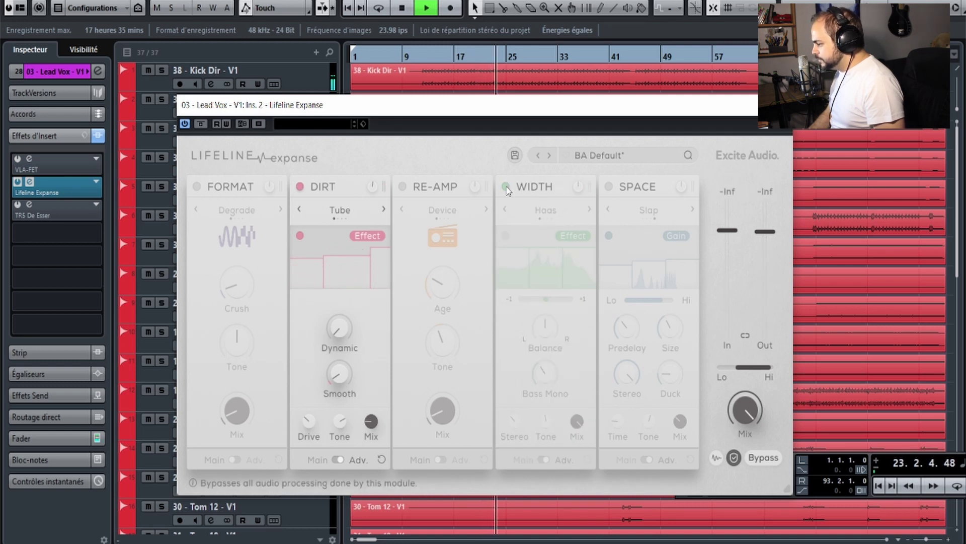
{"action": "left_click", "coordinate": [507, 187]}
{"action": "left_click", "coordinate": [506, 187]}
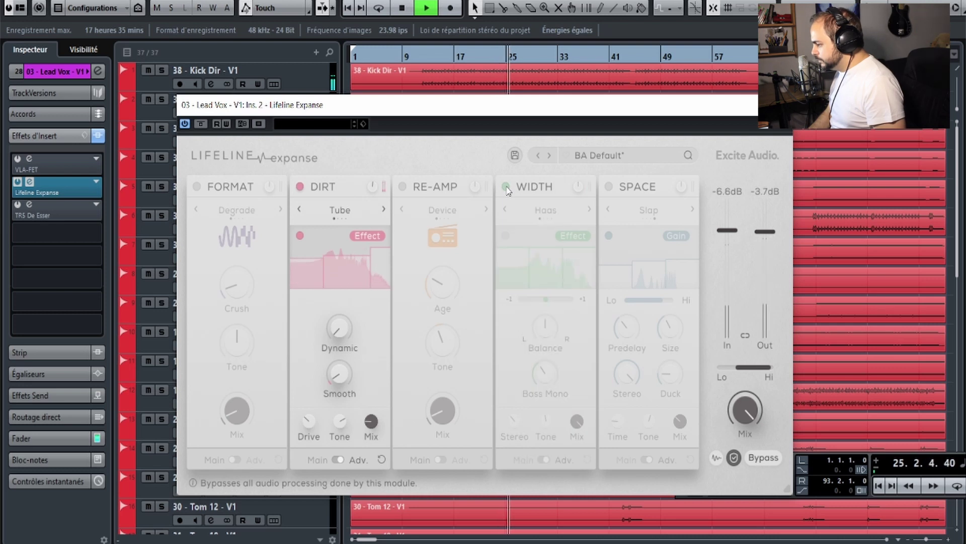
Enable the Space module on the vocal, change it from Slap to Plate, lower its Mix, and stop playback to toggle the module.
{"action": "left_click", "coordinate": [608, 187]}
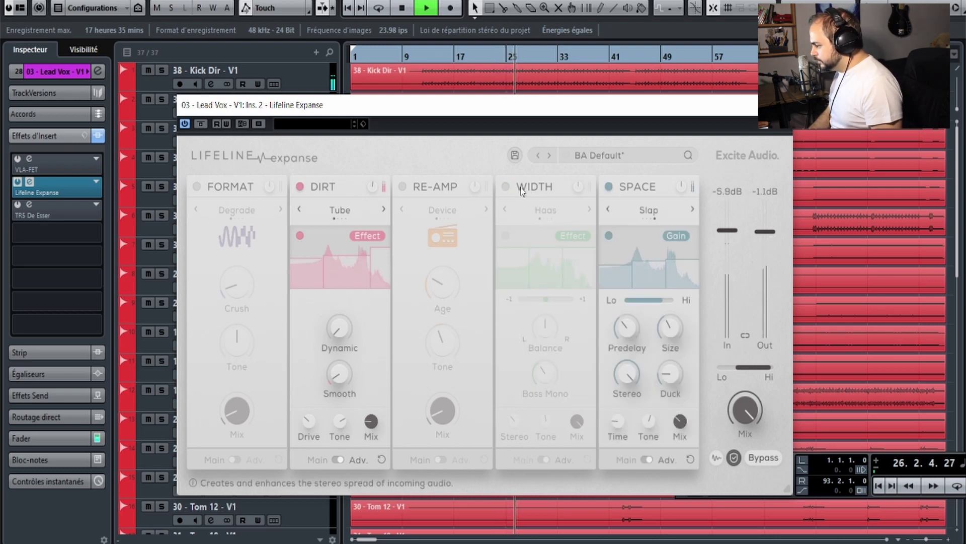
{"action": "left_click", "coordinate": [692, 209]}
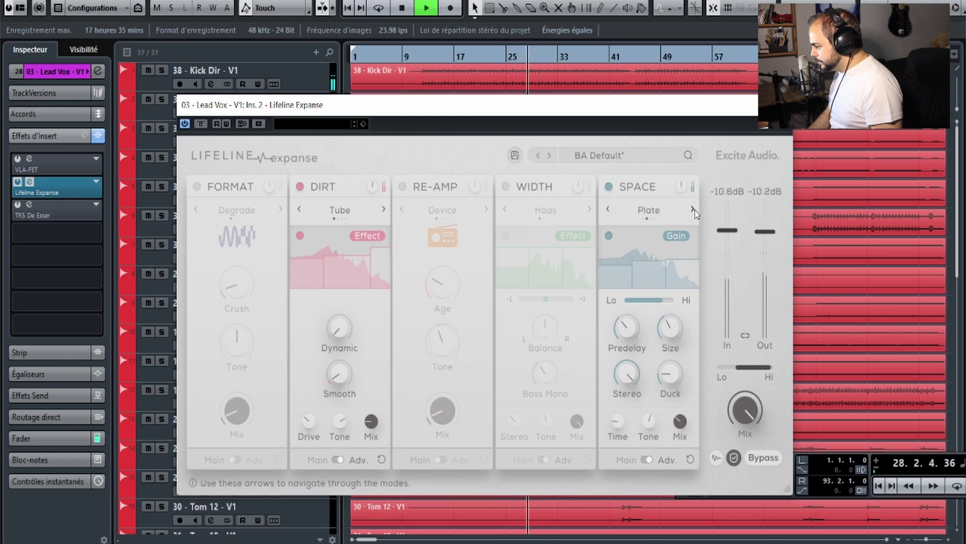
{"action": "left_click_drag", "start_coordinate": [681, 423], "coordinate": [684, 446]}
{"action": "key", "text": "space"}
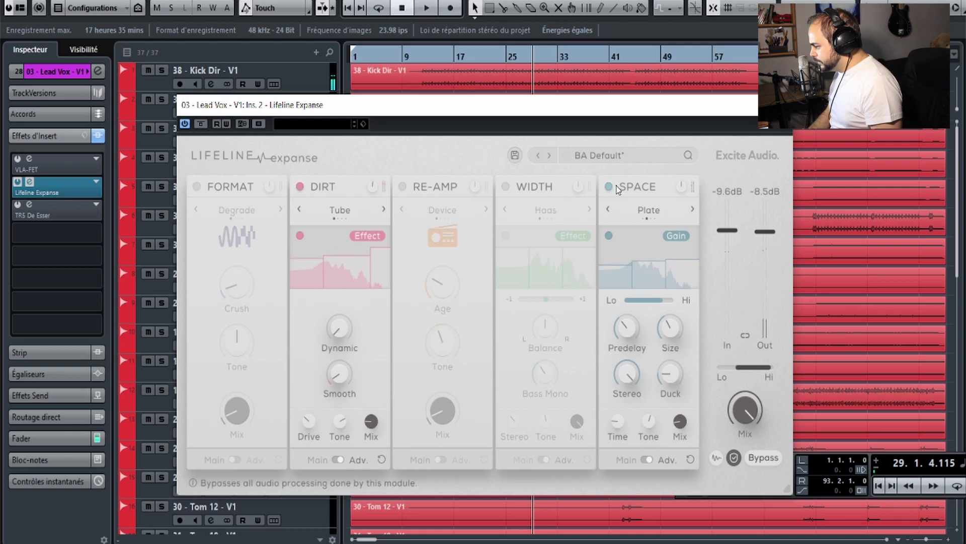
{"action": "left_click", "coordinate": [609, 186]}
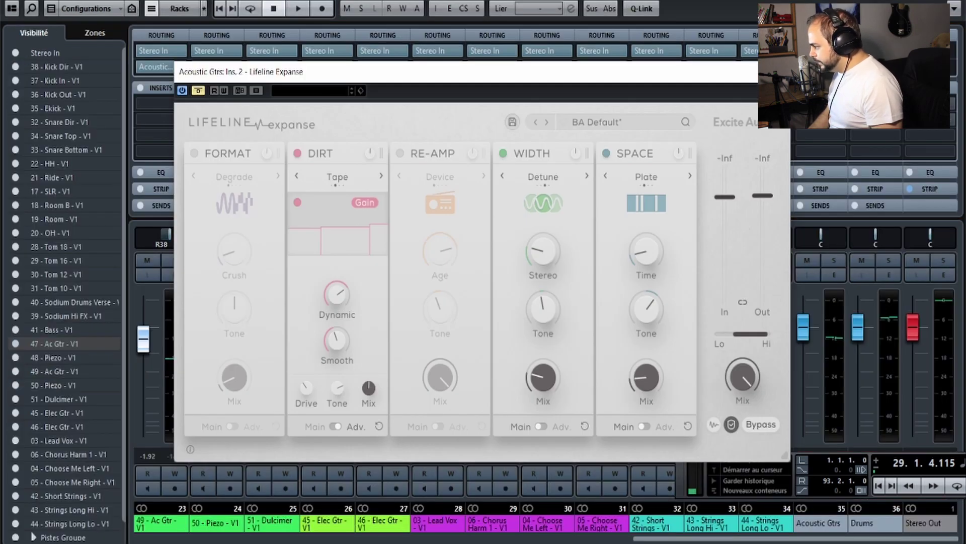
Show the project window, play from bar 12 with the Acoustic Gtrs plug-in taken out of bypass, and enable its Tape Dirt module.
{"action": "key", "text": "F3"}
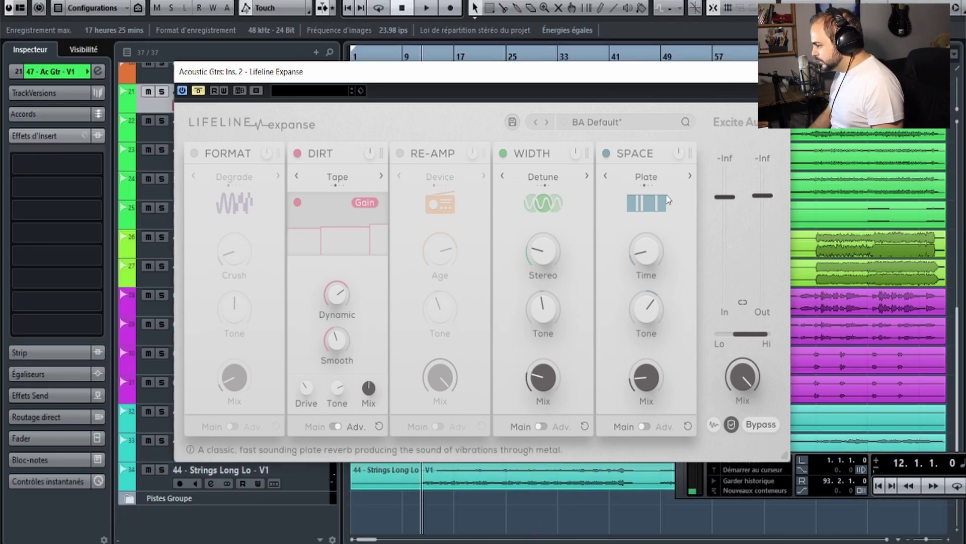
{"action": "left_click", "coordinate": [198, 91]}
{"action": "key", "text": "space"}
{"action": "left_click", "coordinate": [198, 91]}
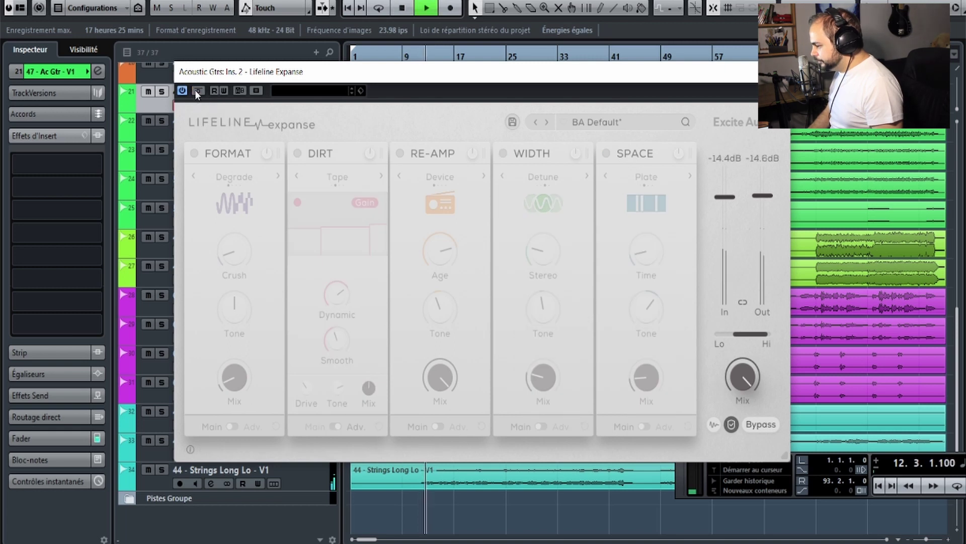
{"action": "left_click", "coordinate": [298, 154]}
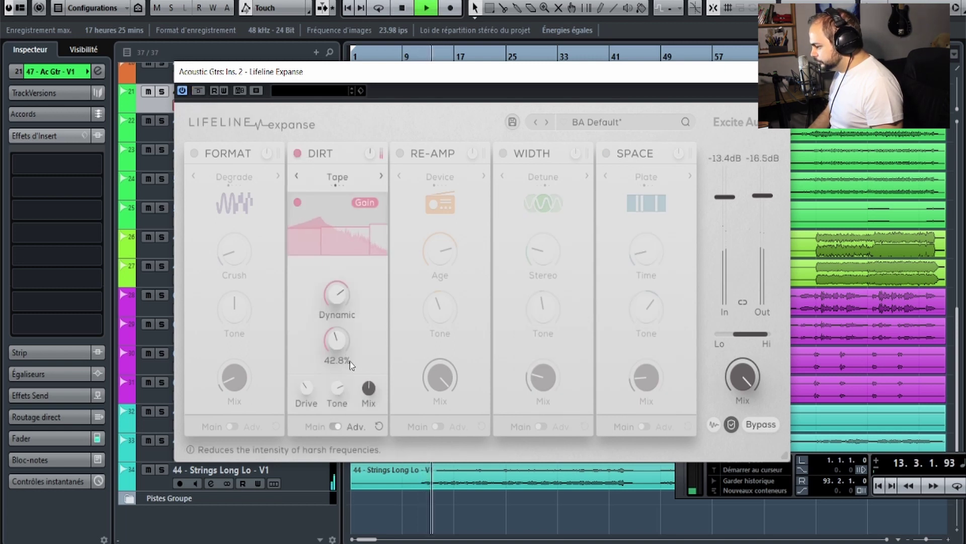
Lower Dirt's Mix to about 23% on the acoustic guitars and compare the module on and off during playback.
{"action": "left_click_drag", "start_coordinate": [369, 447], "coordinate": [378, 426]}
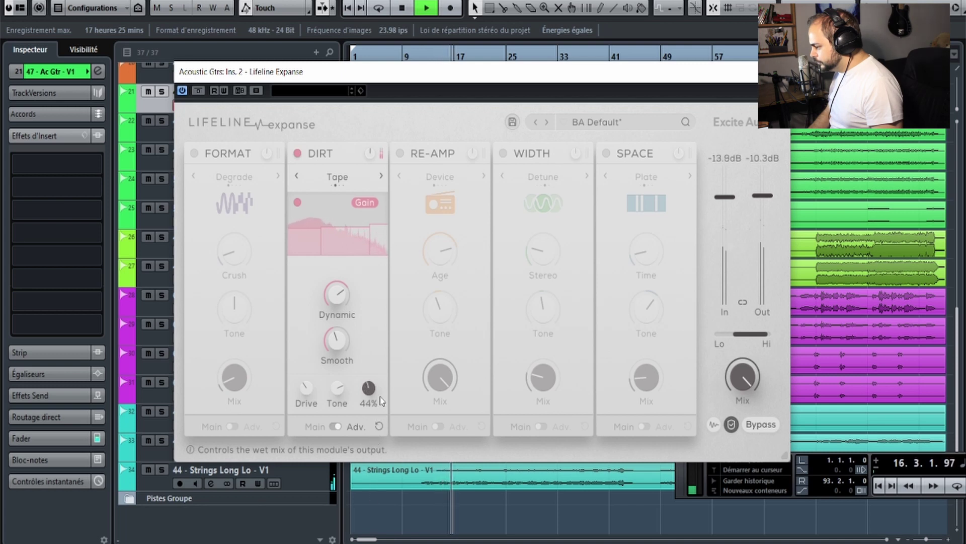
{"action": "left_click_drag", "start_coordinate": [381, 398], "coordinate": [381, 439]}
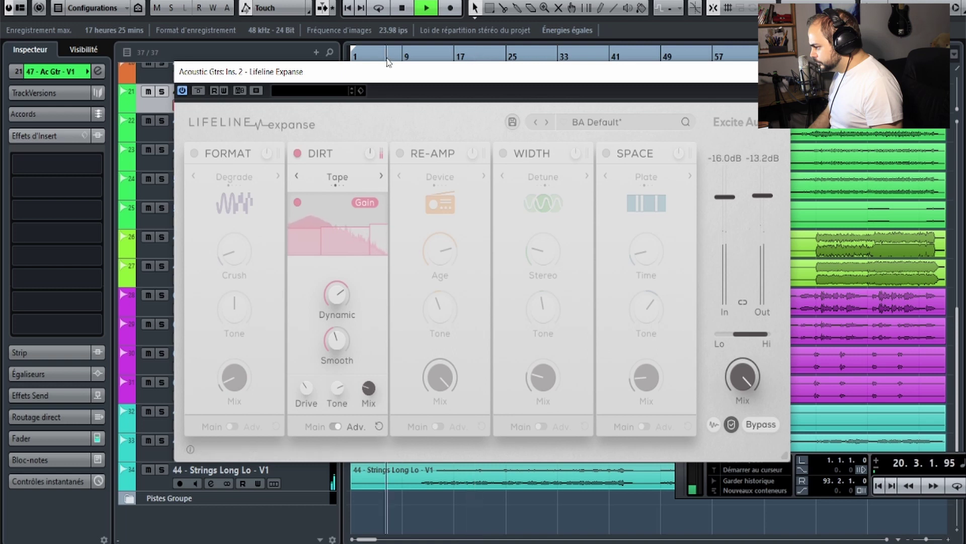
{"action": "left_click", "coordinate": [298, 153]}
{"action": "left_click", "coordinate": [304, 156]}
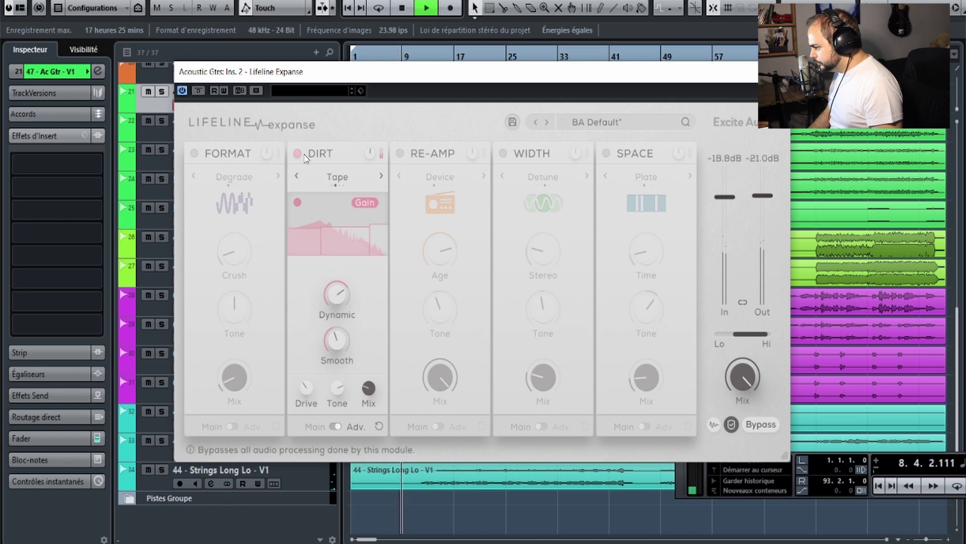
{"action": "left_click", "coordinate": [298, 160]}
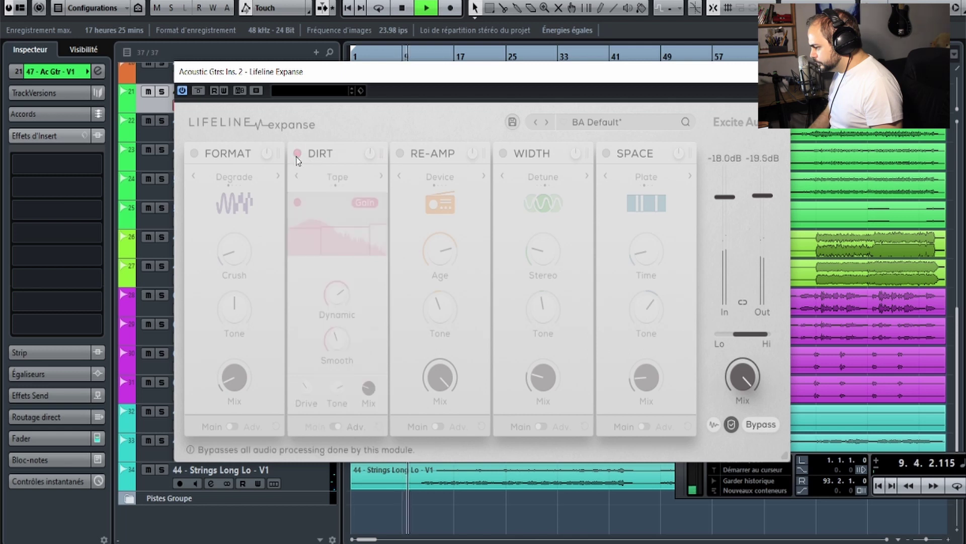
{"action": "left_click", "coordinate": [297, 157]}
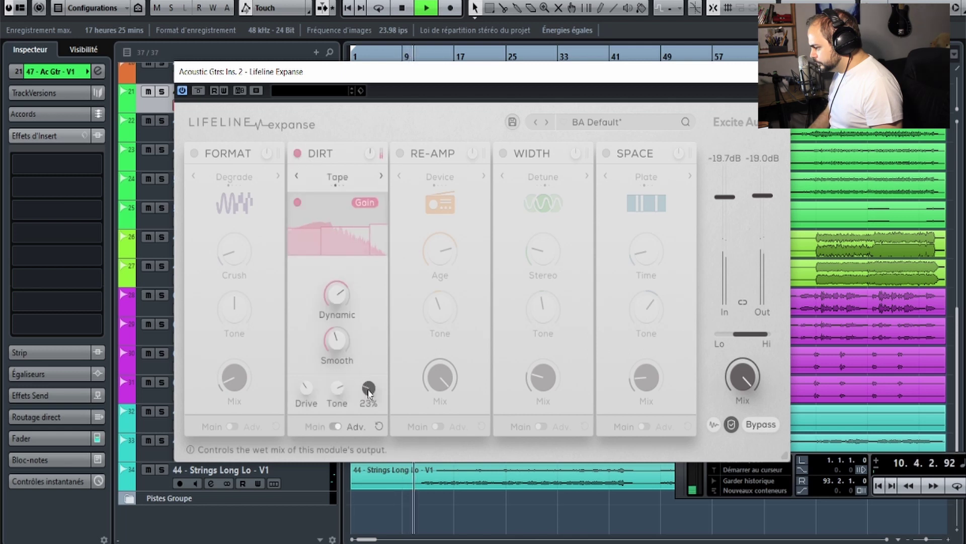
{"action": "key", "text": "space"}
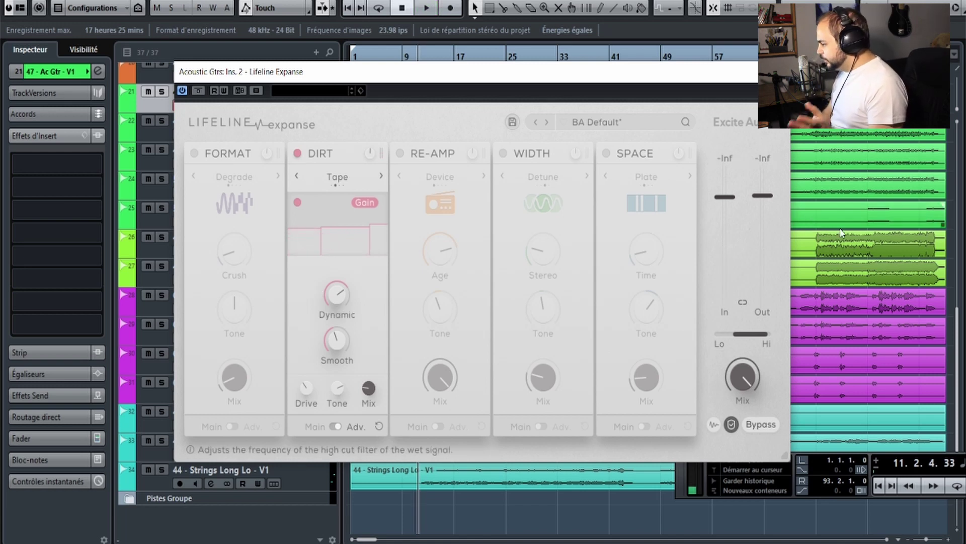
Lower the plug-in's output level slightly and compare Dirt on and off again while replaying from around bar 8.
{"action": "left_click_drag", "start_coordinate": [762, 201], "coordinate": [764, 210]}
{"action": "key", "text": "space"}
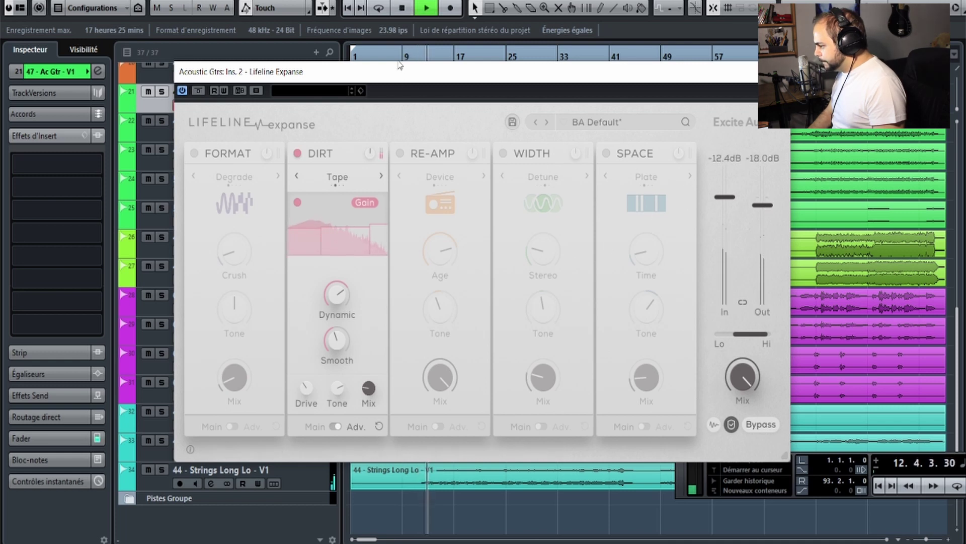
{"action": "left_click", "coordinate": [299, 154]}
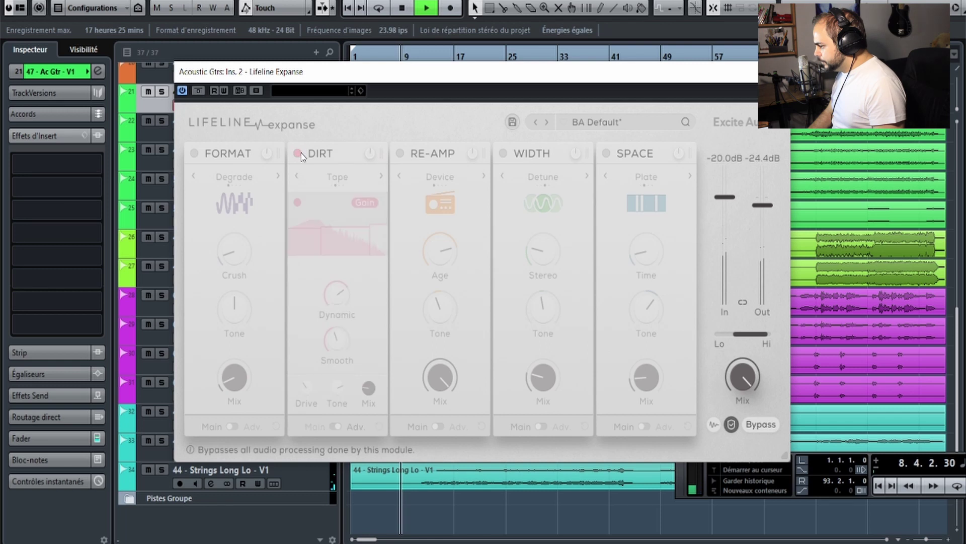
{"action": "left_click", "coordinate": [299, 154]}
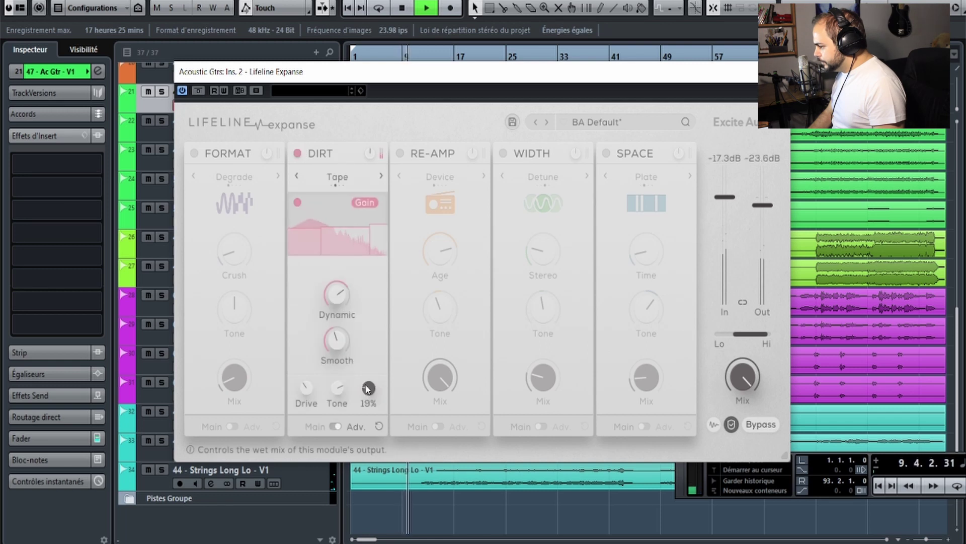
{"action": "key", "text": "space"}
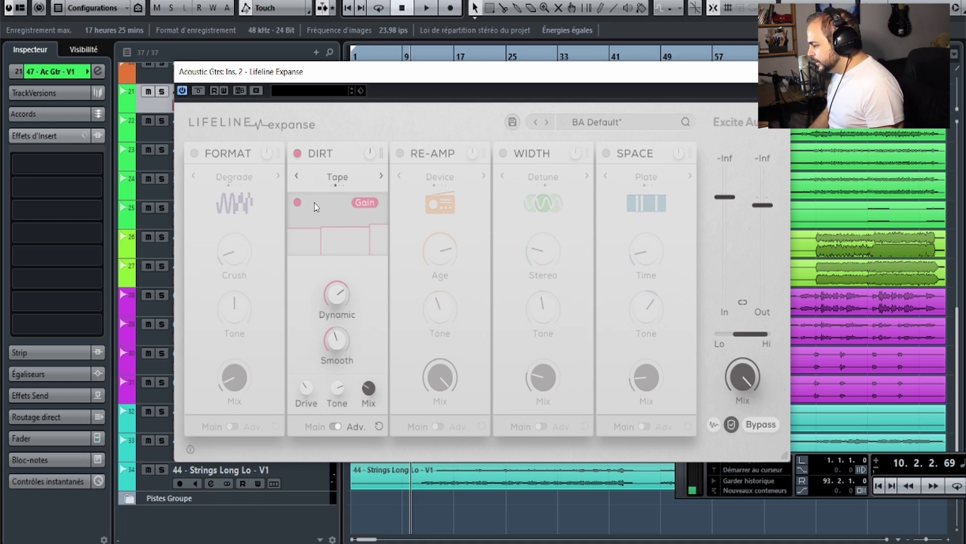
Switch Dirt's multiband mode to Effect, enable the Detune Width module, and play from bar 6.
{"action": "left_click", "coordinate": [361, 204]}
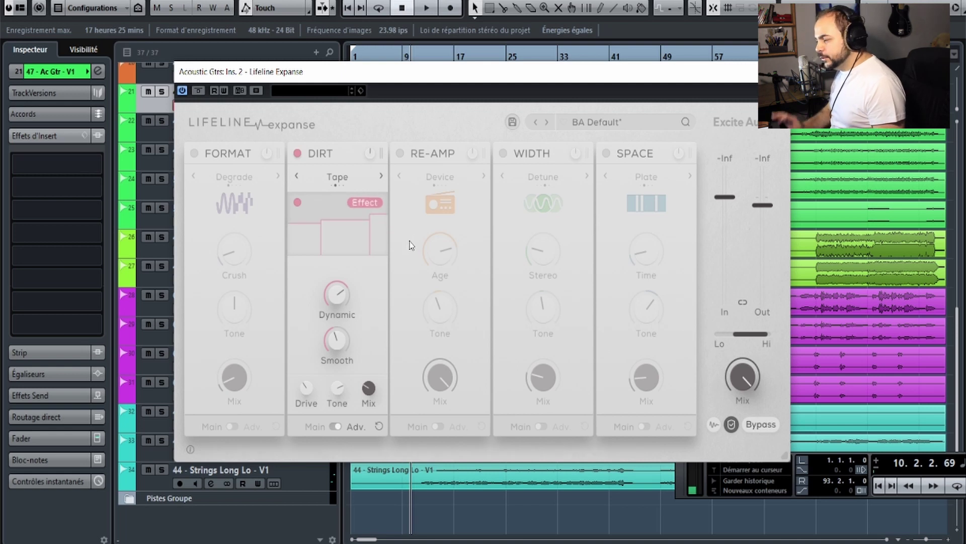
{"action": "left_click", "coordinate": [503, 154]}
{"action": "left_click", "coordinate": [385, 60]}
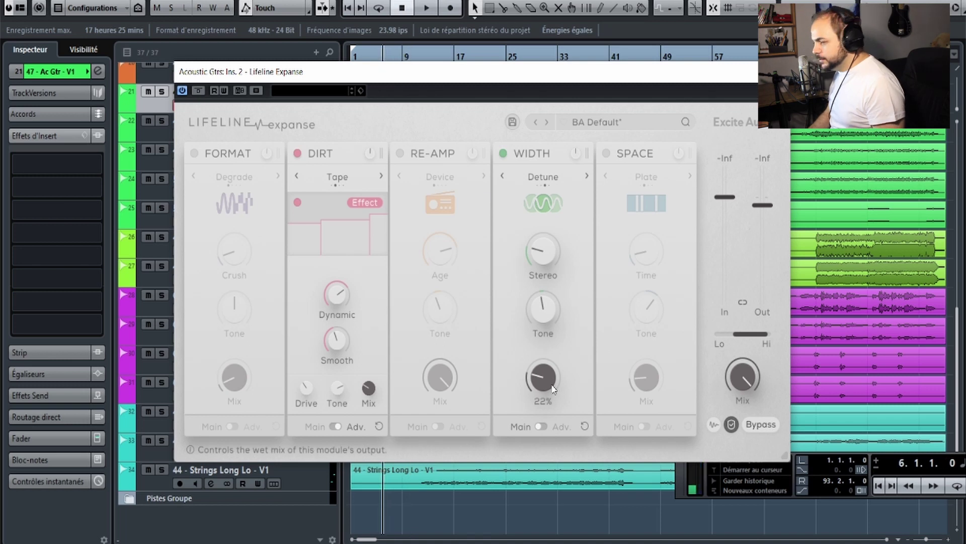
{"action": "key", "text": "space"}
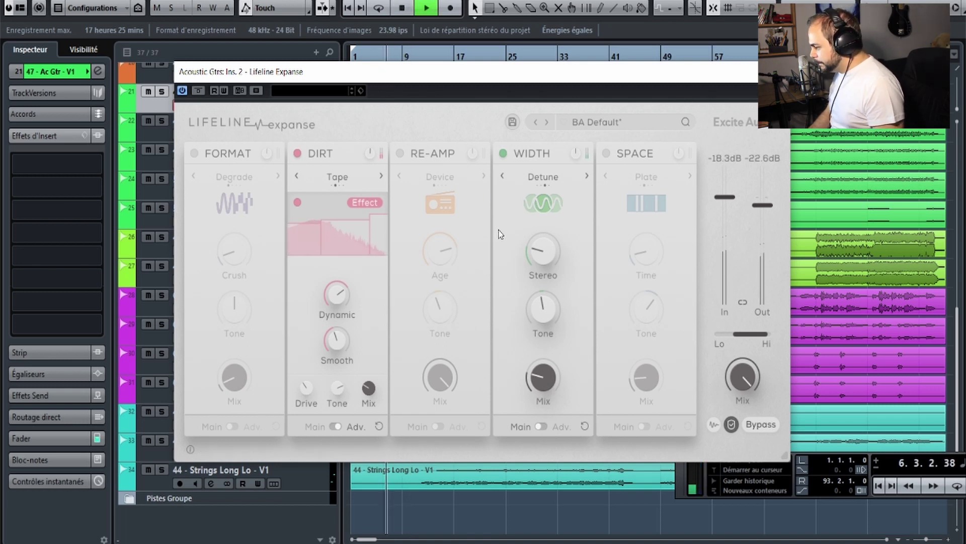
Compare the acoustic guitars with the Detune Width module on and off, ending with it on and playback stopped.
{"action": "left_click", "coordinate": [503, 154]}
{"action": "left_click", "coordinate": [503, 154]}
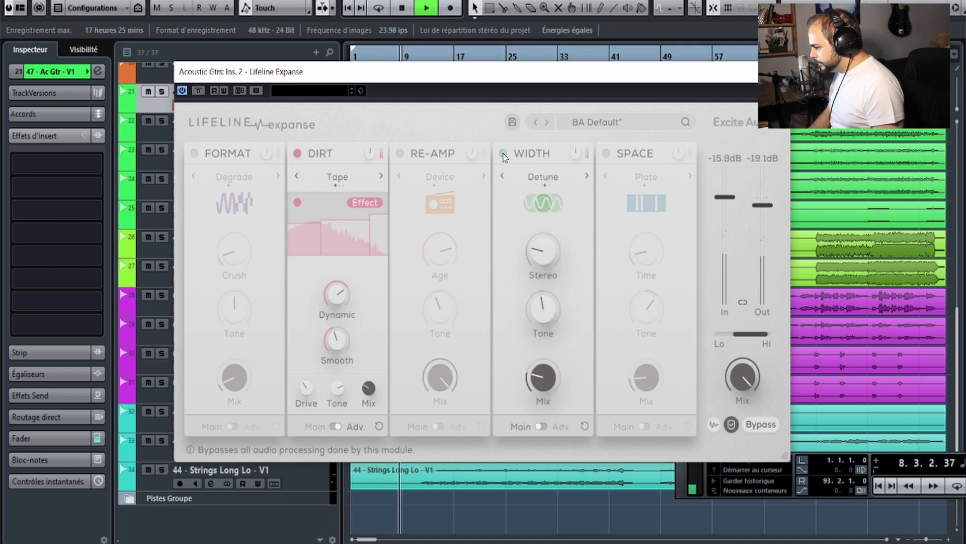
{"action": "left_click", "coordinate": [503, 154]}
{"action": "left_click", "coordinate": [503, 154]}
{"action": "key", "text": "space"}
Expand the group tracks, solo Acoustic Gtrs, and compare the Detune Width module on and off during playback.
{"action": "left_click", "coordinate": [130, 499]}
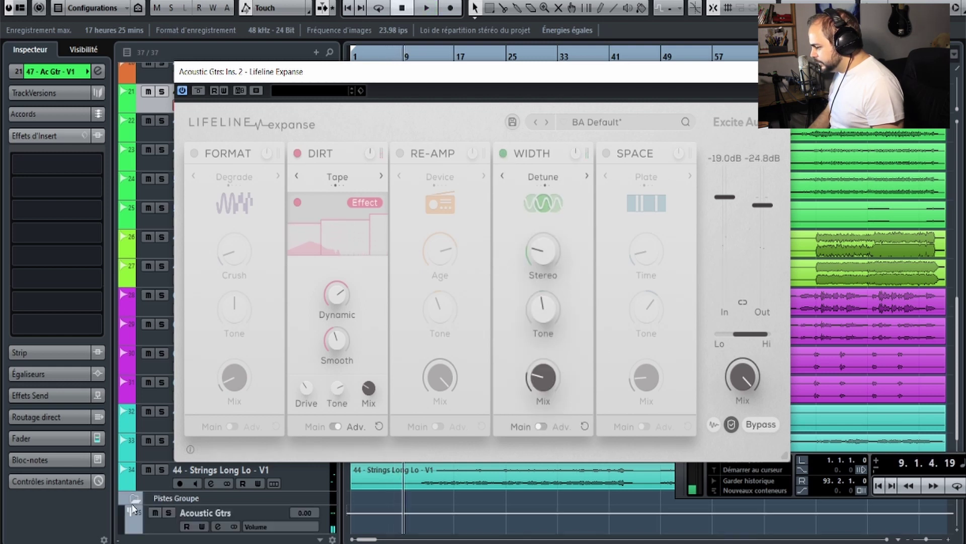
{"action": "left_click", "coordinate": [167, 513]}
{"action": "key", "text": "space"}
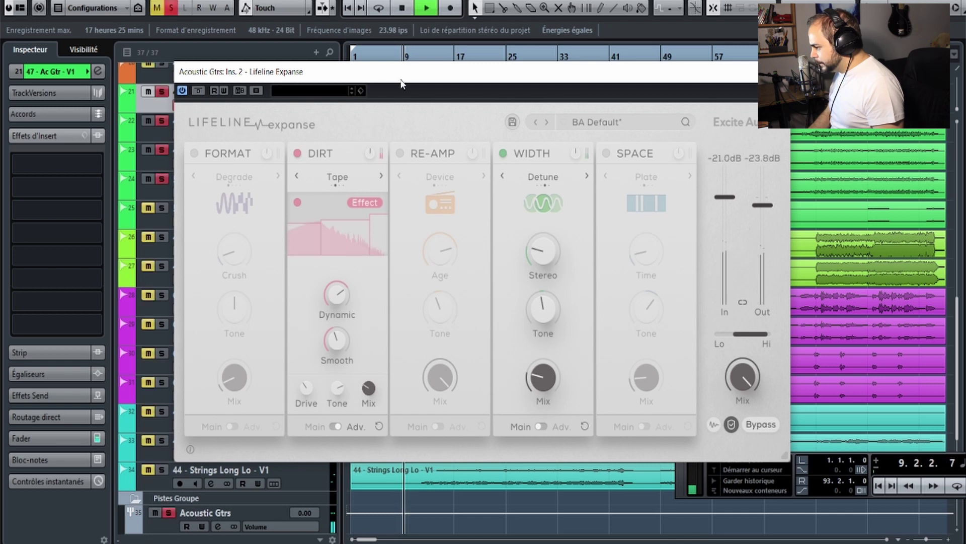
{"action": "left_click", "coordinate": [503, 153]}
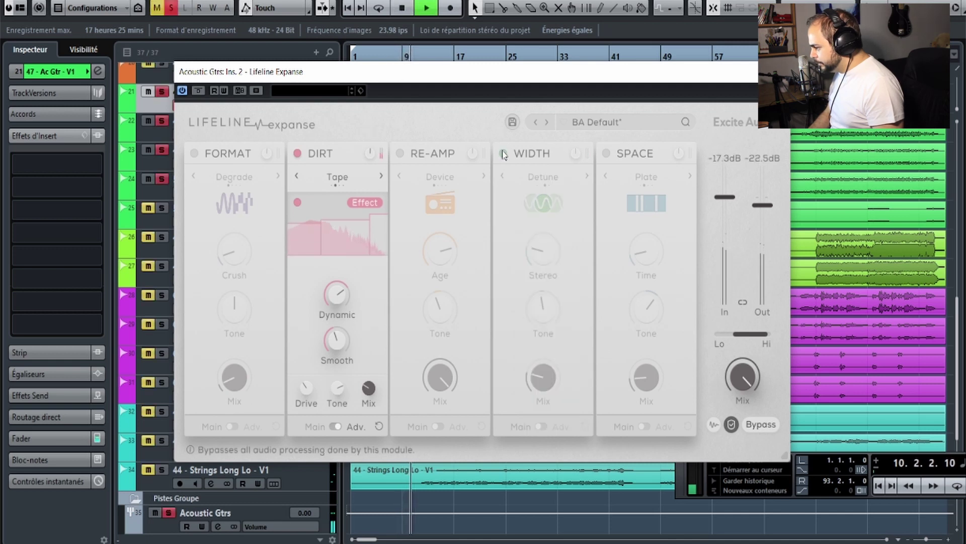
{"action": "left_click", "coordinate": [504, 154]}
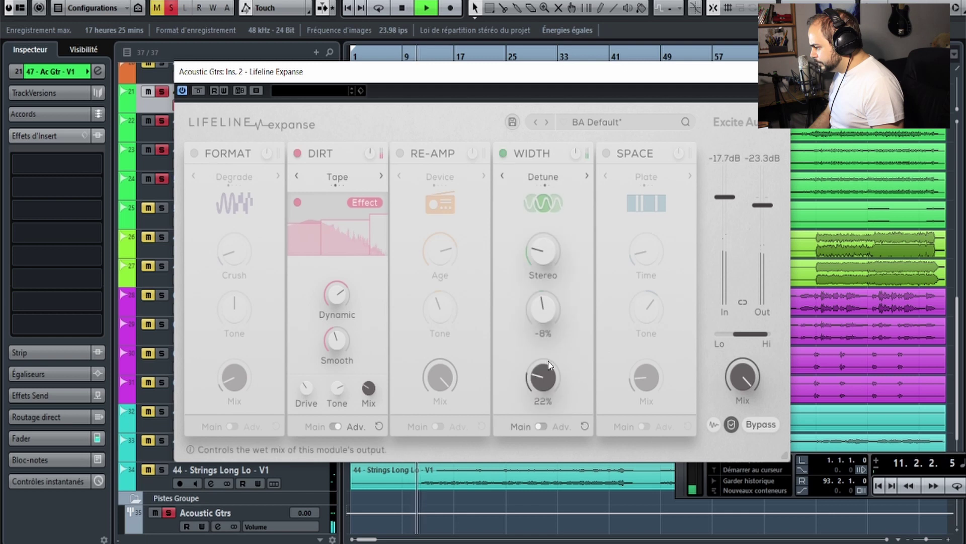
Raise Width's Mix strongly and its Stereo to about 28%, and compare the soloed guitars with the module on and off.
{"action": "left_click_drag", "start_coordinate": [553, 359], "coordinate": [554, 242]}
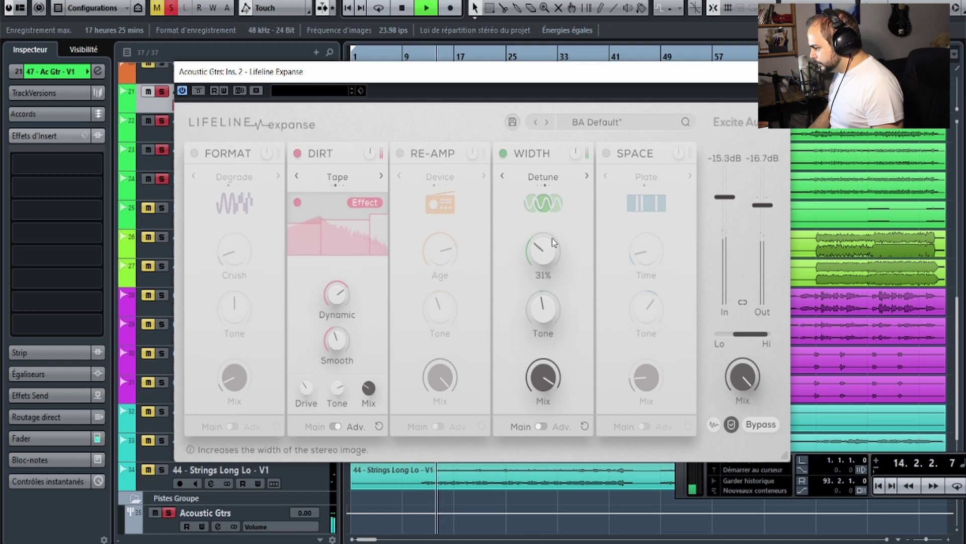
{"action": "left_click", "coordinate": [504, 154]}
{"action": "left_click", "coordinate": [507, 157]}
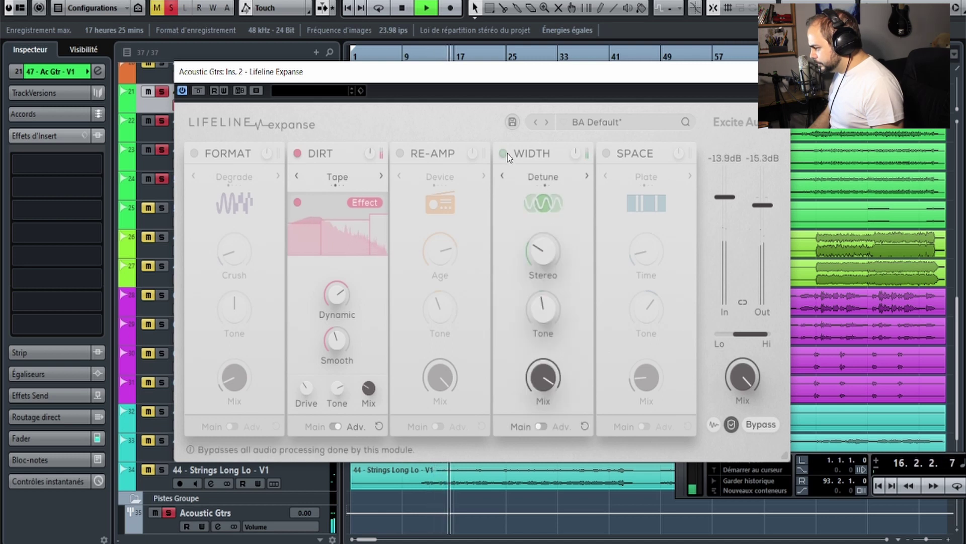
{"action": "left_click", "coordinate": [507, 155]}
{"action": "key", "text": "space"}
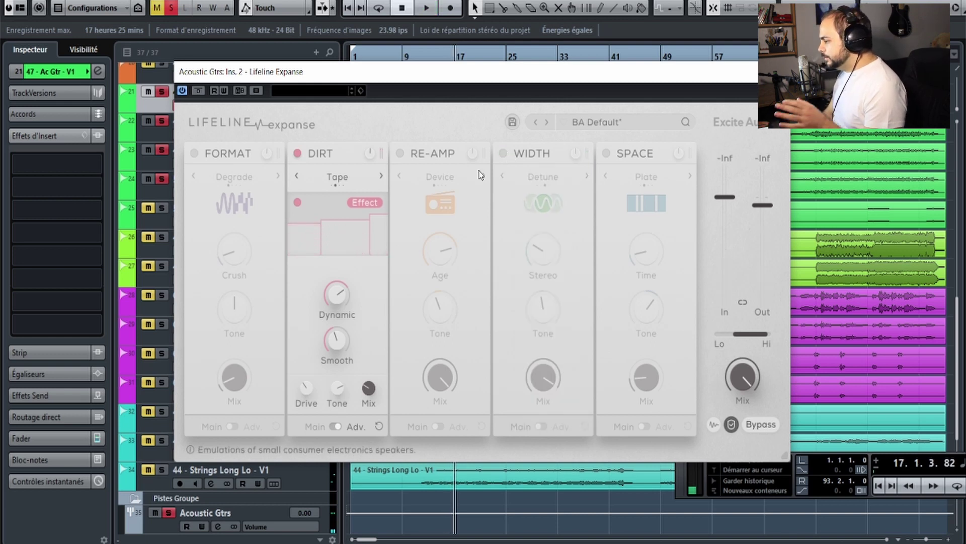
Re-enable Width and readjust its Mix during playback, lowering it and bringing it back up to about 67%.
{"action": "left_click", "coordinate": [503, 153]}
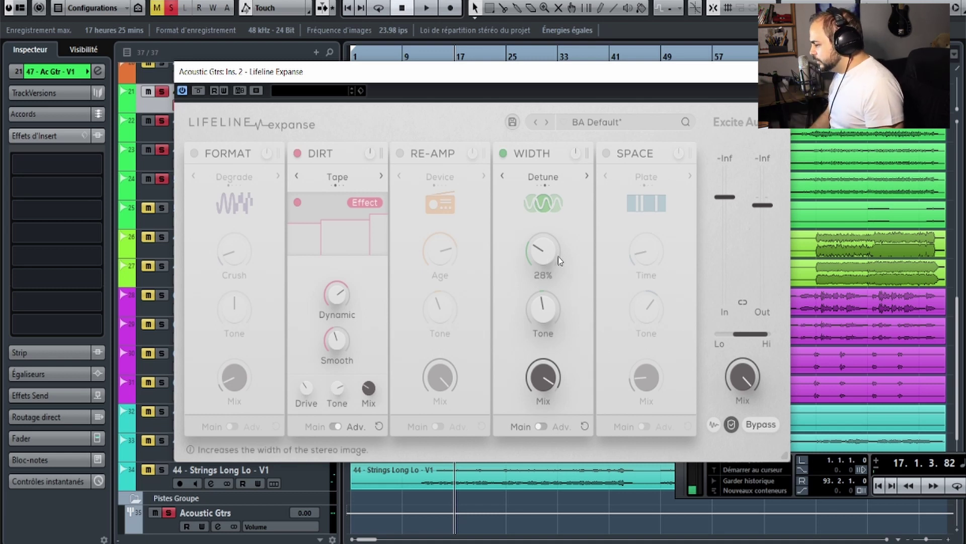
{"action": "key", "text": "space"}
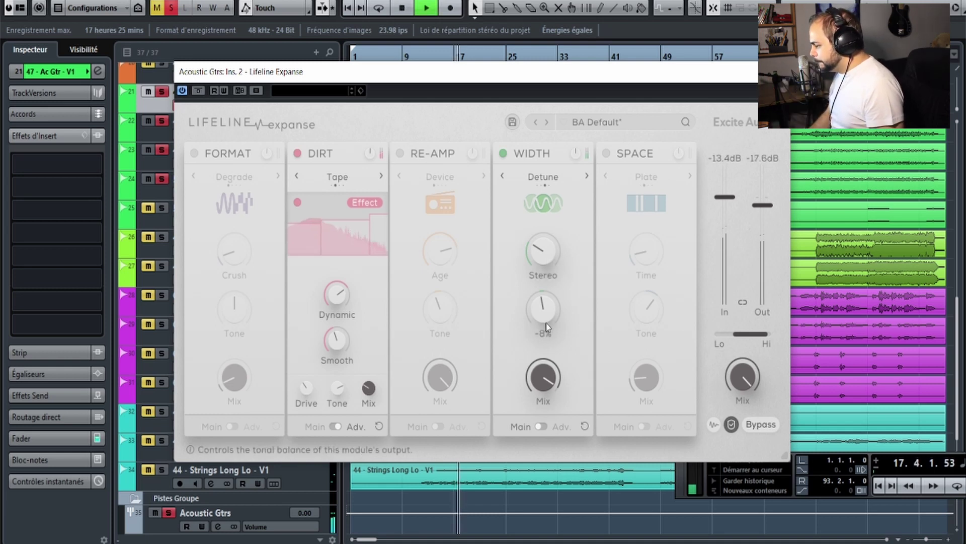
{"action": "left_click_drag", "start_coordinate": [543, 378], "coordinate": [544, 466]}
{"action": "key", "text": "space"}
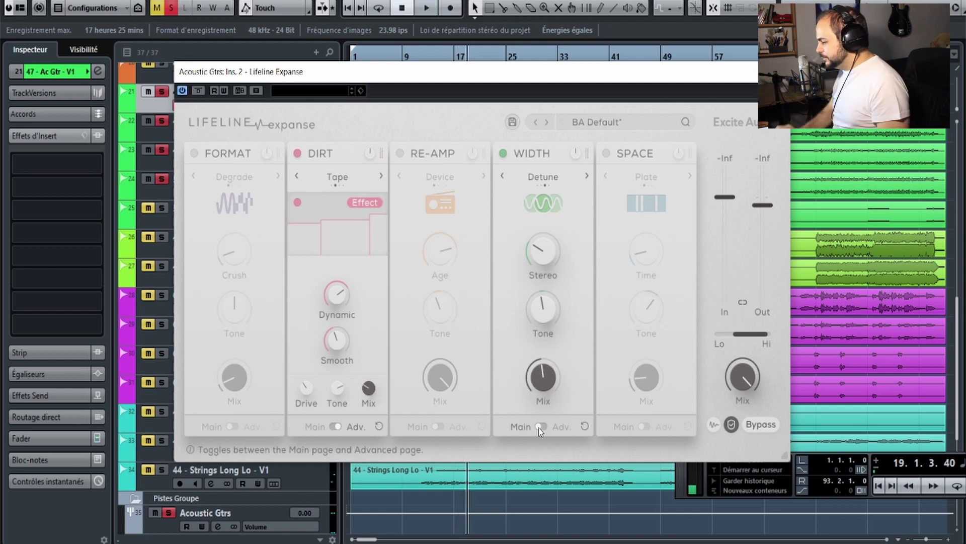
{"action": "key", "text": "space"}
{"action": "mouse_move", "coordinate": [528, 387]}
{"action": "left_mouse_down"}
{"action": "mouse_move", "coordinate": [528, 400]}
{"action": "mouse_move", "coordinate": [540, 373]}
{"action": "left_mouse_up"}
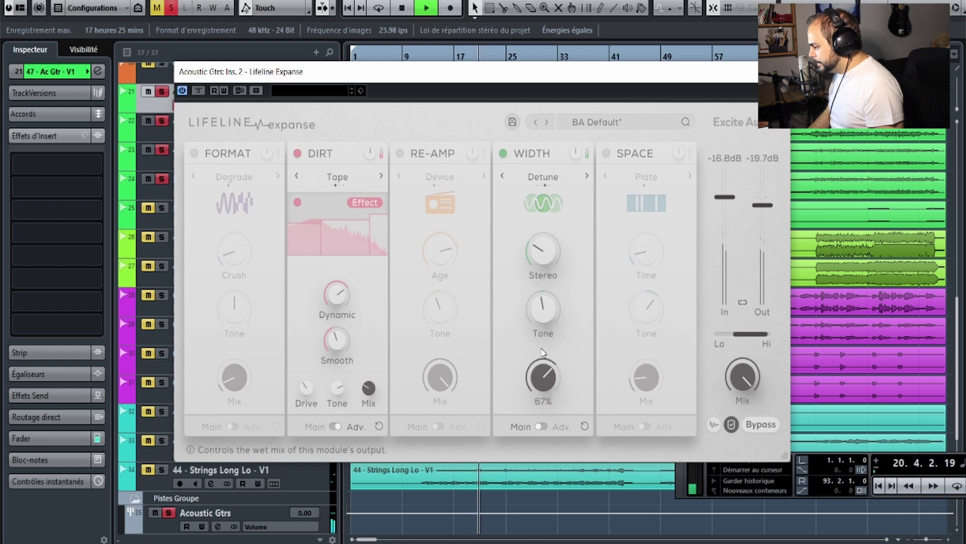
Enable the Plate Space module on the soloed acoustic guitars, adjust its Mix, and stop playback.
{"action": "left_click", "coordinate": [606, 153]}
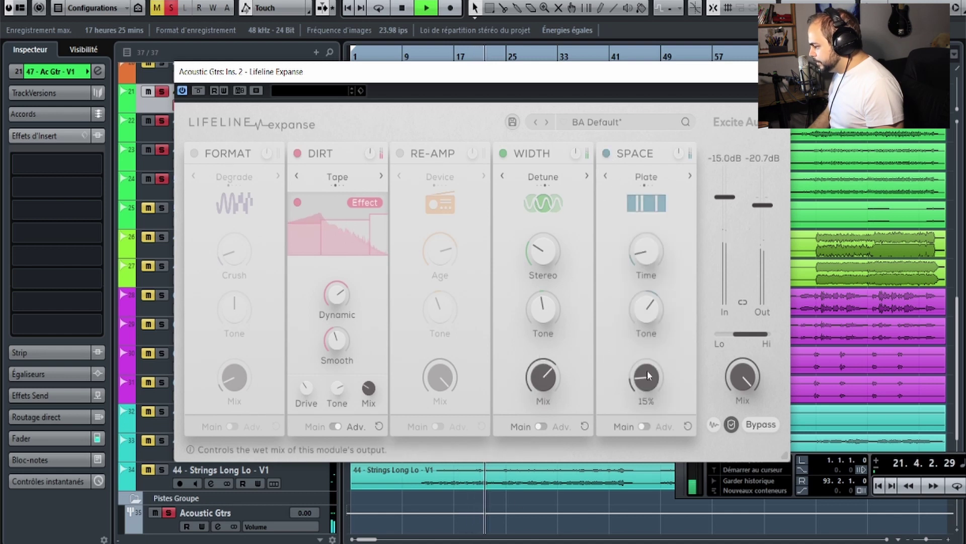
{"action": "mouse_move", "coordinate": [647, 373]}
{"action": "left_mouse_down"}
{"action": "mouse_move", "coordinate": [661, 294]}
{"action": "mouse_move", "coordinate": [647, 373]}
{"action": "left_mouse_up"}
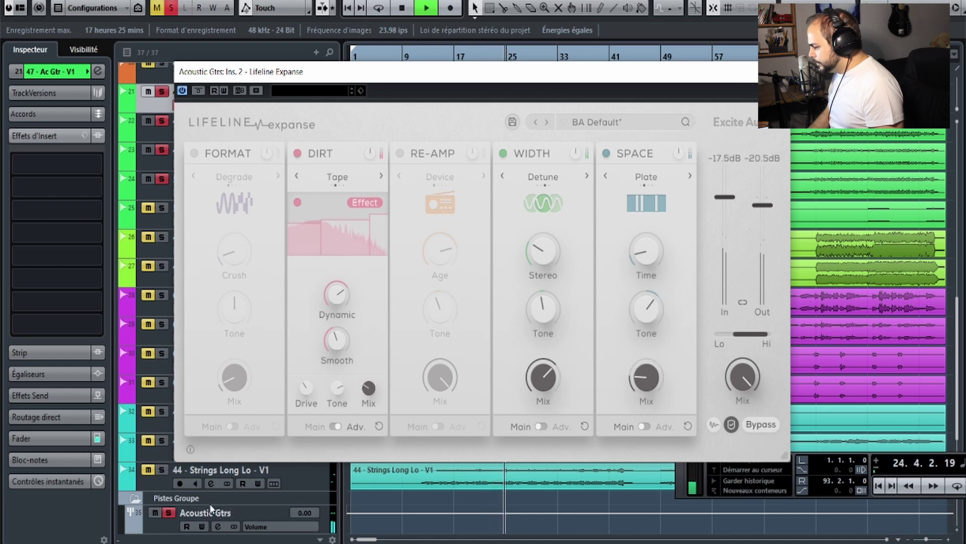
{"action": "key", "text": "space"}
Unsolo Acoustic Gtrs and play the full mix from about bar 6, comparing Lifeline Expanse bypassed and active.
{"action": "left_click", "coordinate": [168, 513]}
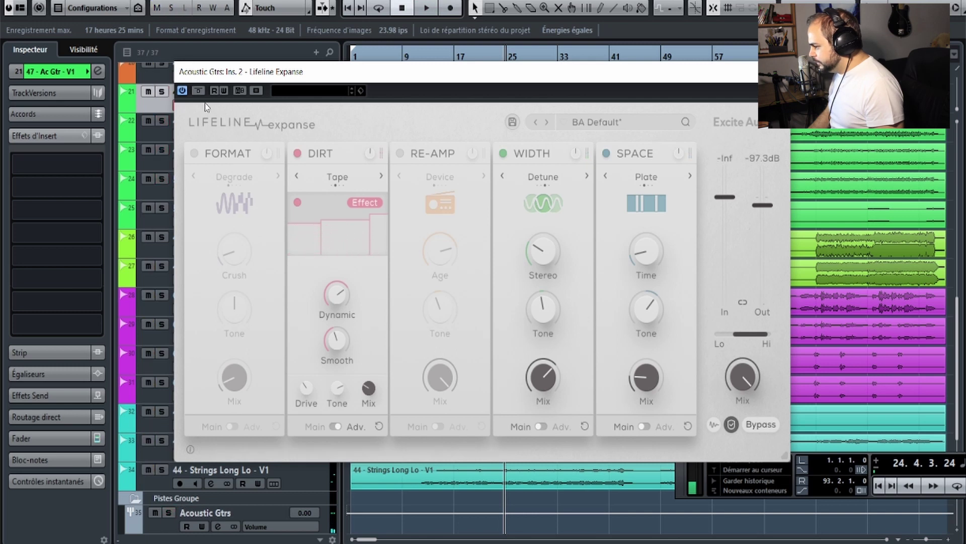
{"action": "left_click", "coordinate": [200, 91]}
{"action": "key", "text": "space"}
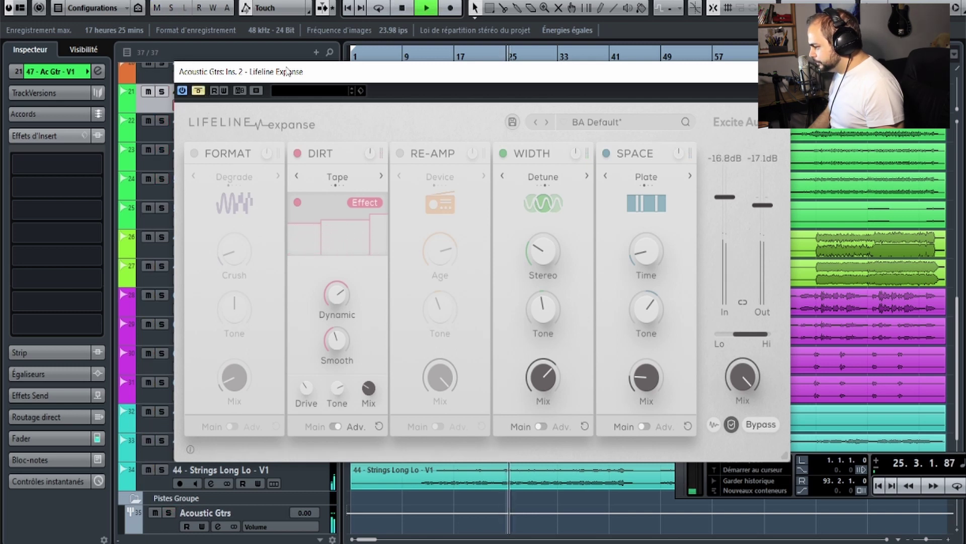
{"action": "left_click", "coordinate": [385, 59]}
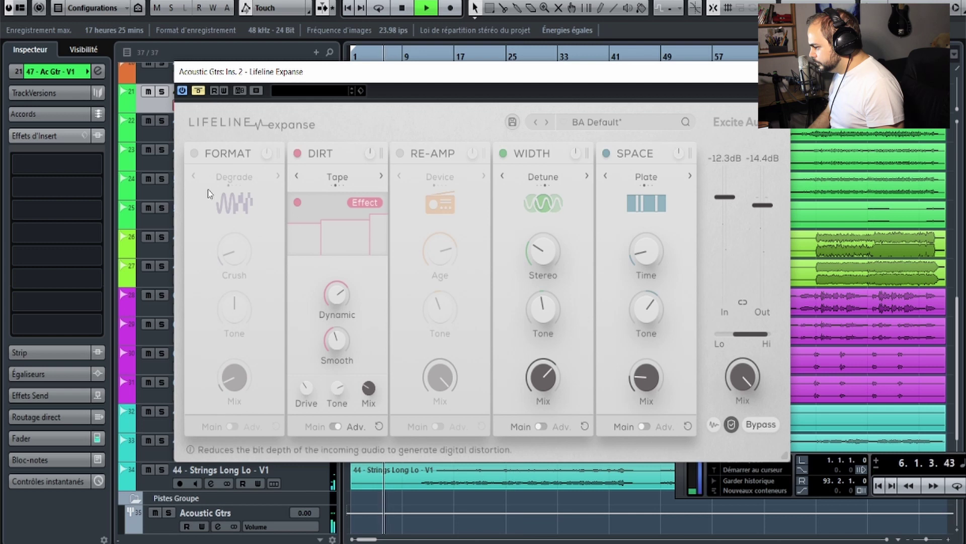
{"action": "left_click", "coordinate": [201, 94]}
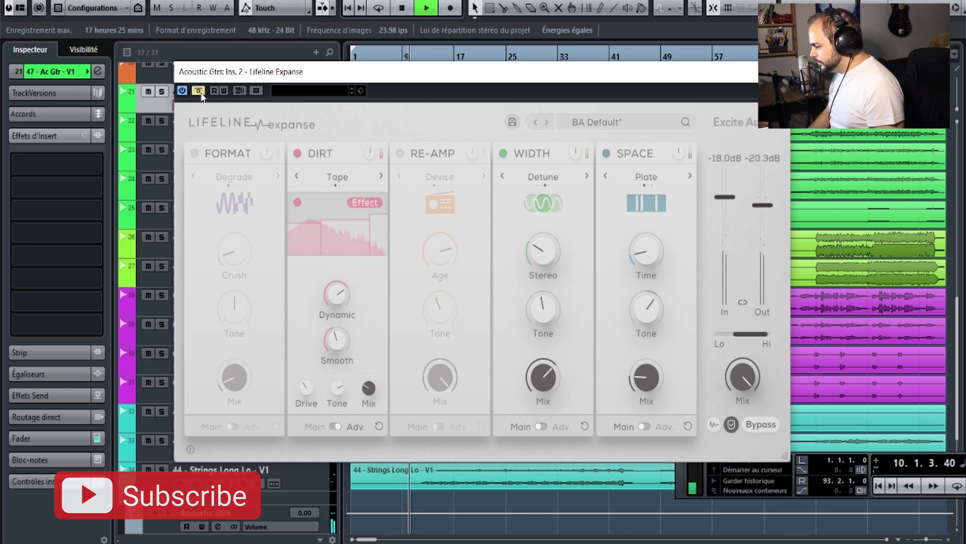
{"action": "key", "text": "space"}
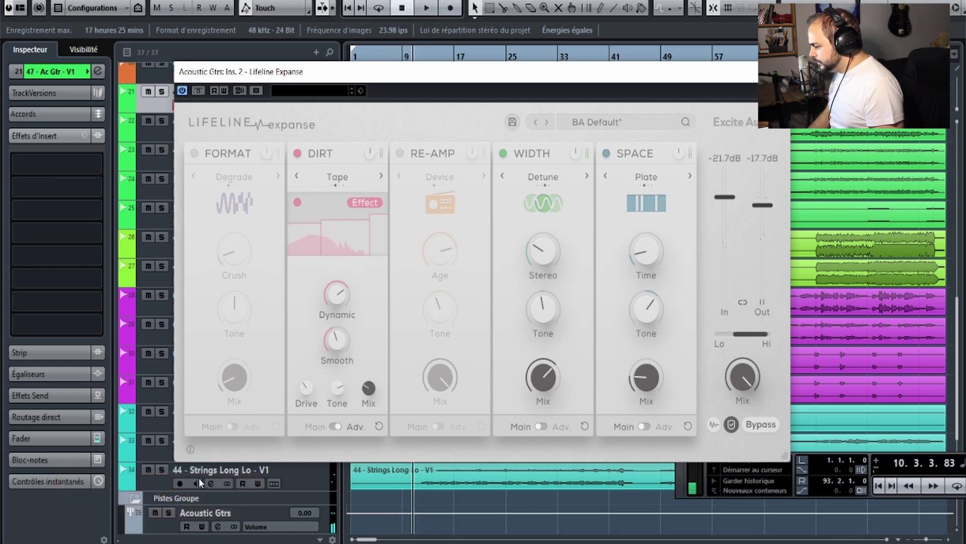
Set the Acoustic Gtrs group volume to 3.91 and compare the plug-in active and bypassed during playback.
{"action": "left_click", "coordinate": [201, 509]}
{"action": "left_click_drag", "start_coordinate": [92, 131], "coordinate": [66, 132]}
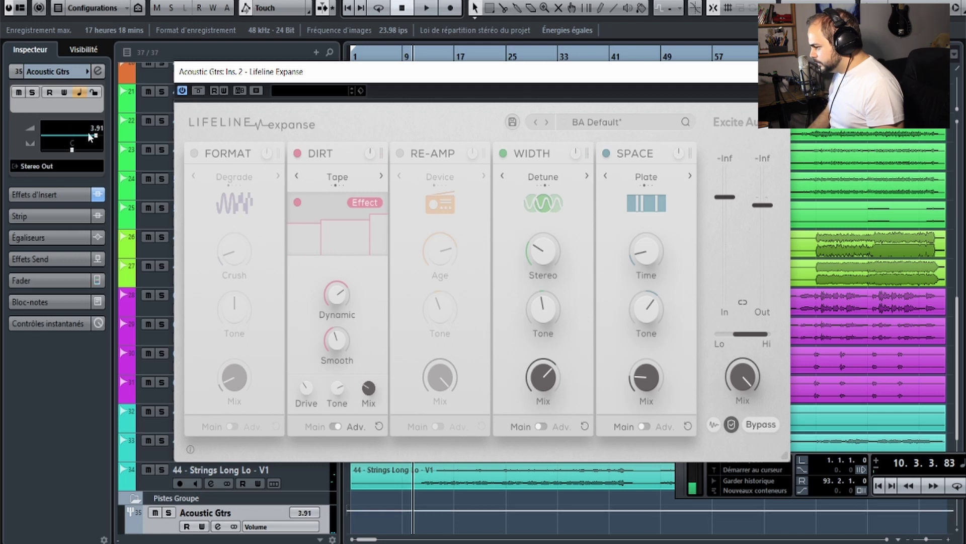
{"action": "key", "text": "space"}
{"action": "left_click", "coordinate": [199, 91]}
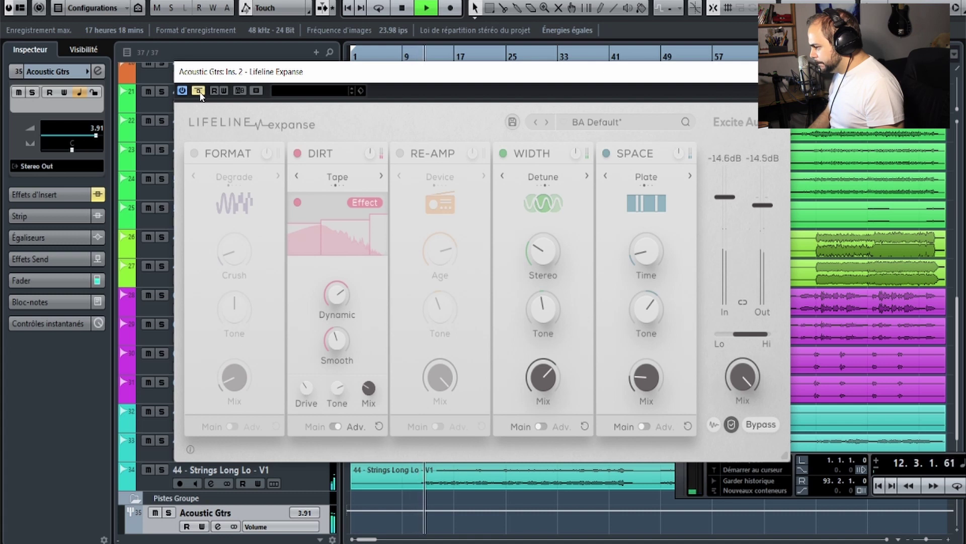
{"action": "left_click", "coordinate": [199, 91]}
Set Dirt's Mix to 34% and Dynamic to 46.0%, comparing the plug-in bypassed and active before stopping playback.
{"action": "mouse_move", "coordinate": [367, 385]}
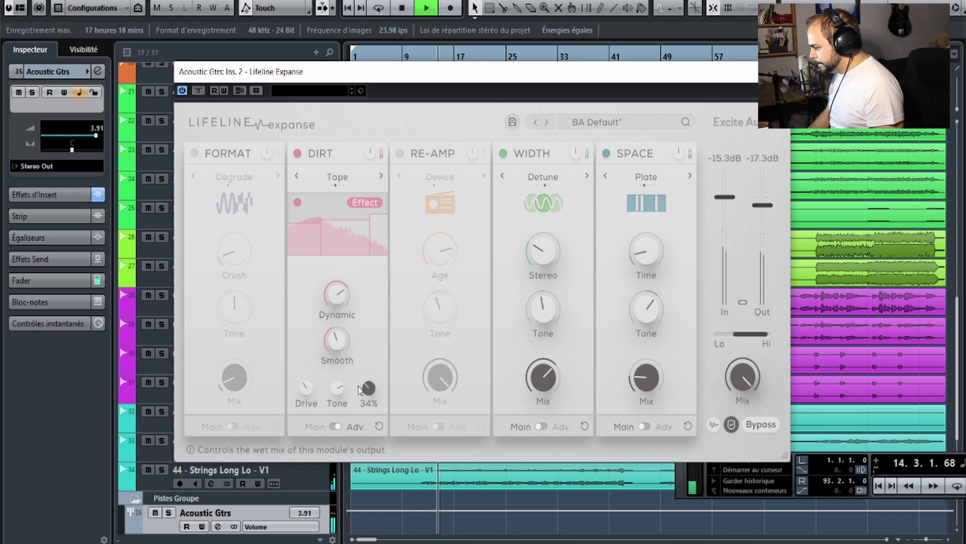
{"action": "left_click", "coordinate": [200, 91]}
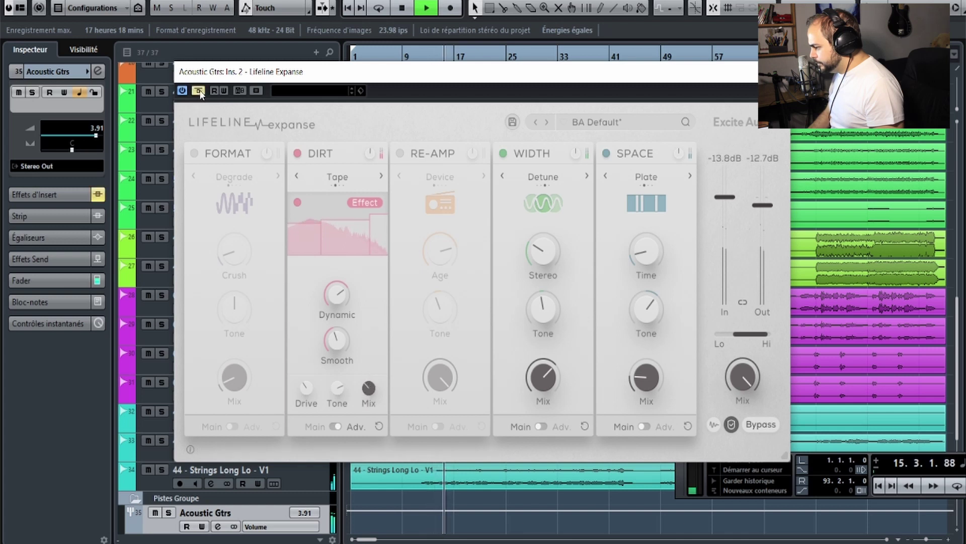
{"action": "left_click", "coordinate": [199, 91]}
{"action": "left_click_drag", "start_coordinate": [337, 294], "coordinate": [336, 322]}
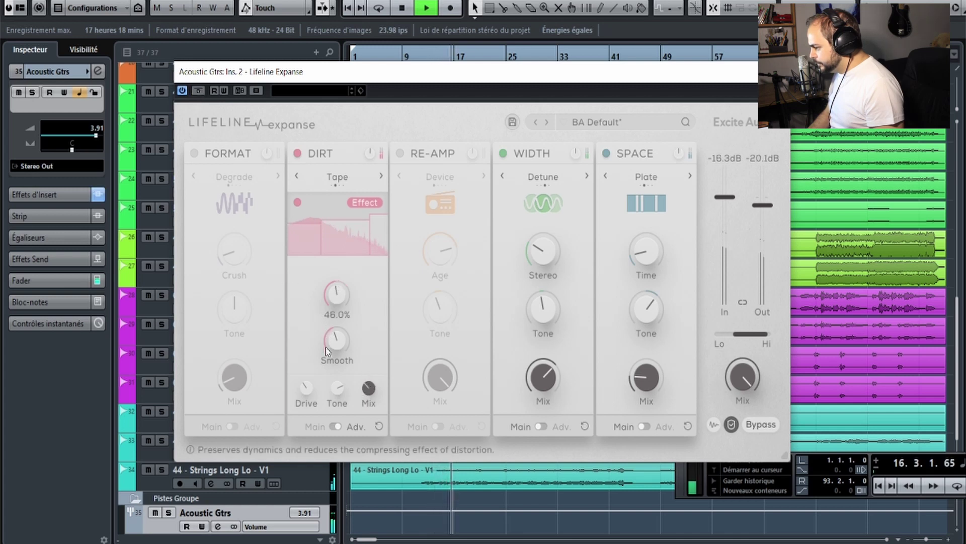
{"action": "left_click", "coordinate": [199, 91]}
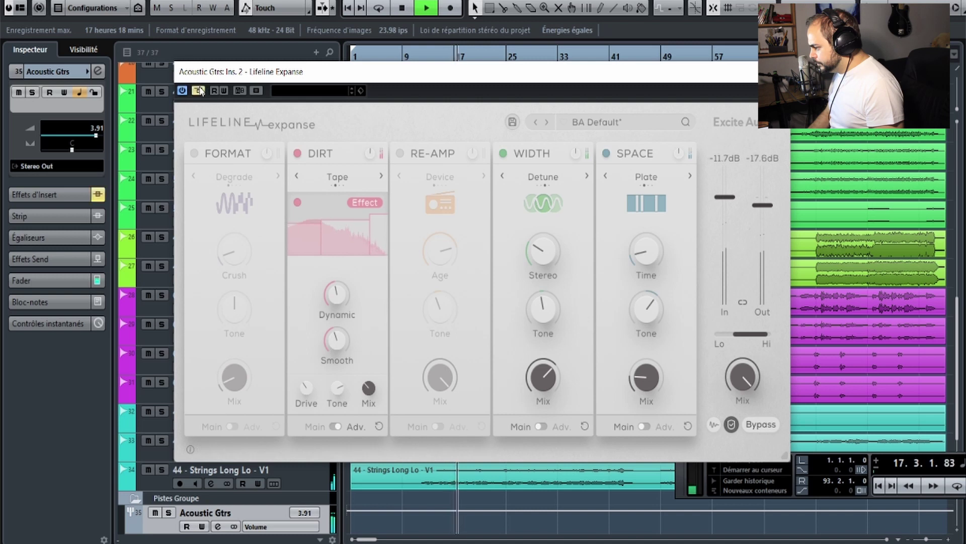
{"action": "left_click", "coordinate": [201, 90]}
{"action": "left_click", "coordinate": [200, 91]}
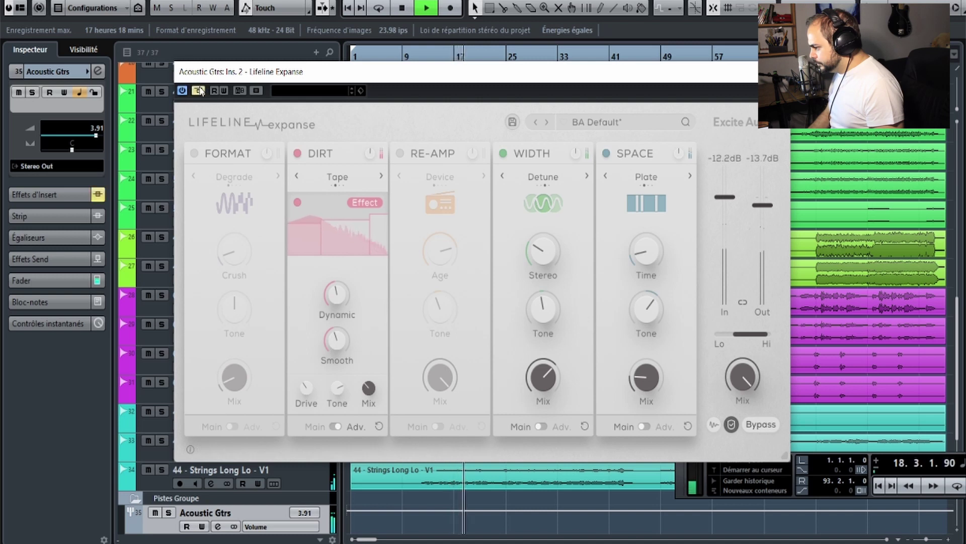
{"action": "left_click", "coordinate": [199, 91]}
{"action": "key", "text": "space"}
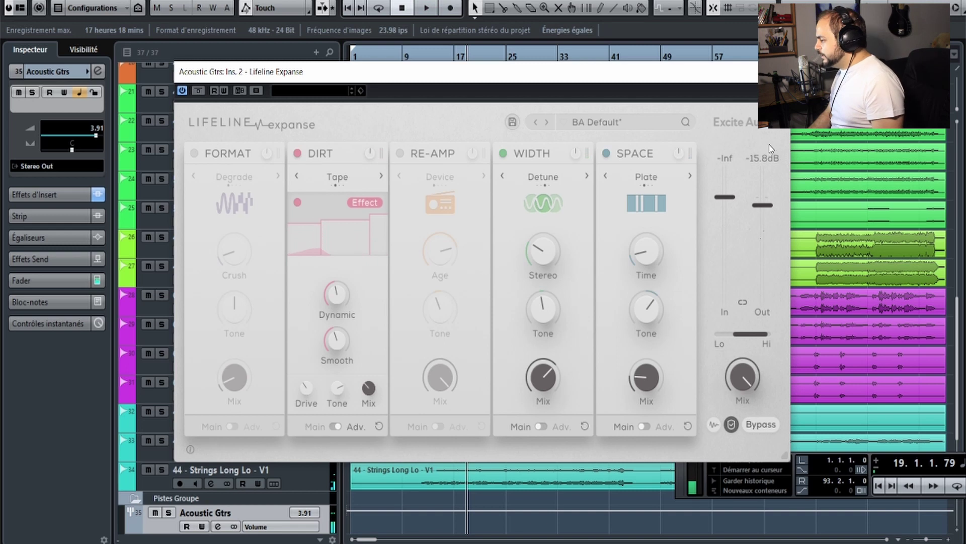
Close the plug-in window and bypass Lifeline Expanse in the Acoustic Gtrs group's inserts.
{"action": "left_click", "coordinate": [779, 72]}
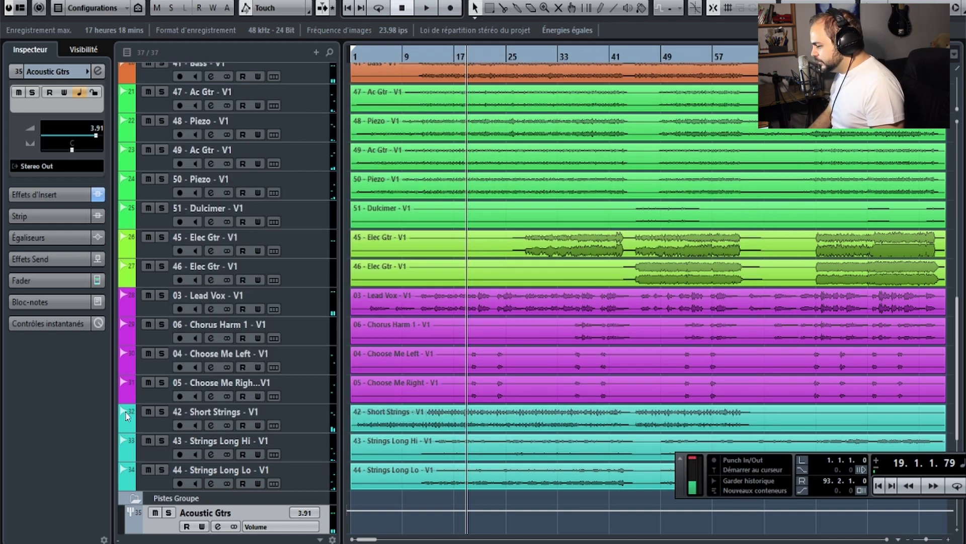
{"action": "left_click", "coordinate": [66, 198]}
{"action": "left_click", "coordinate": [13, 141]}
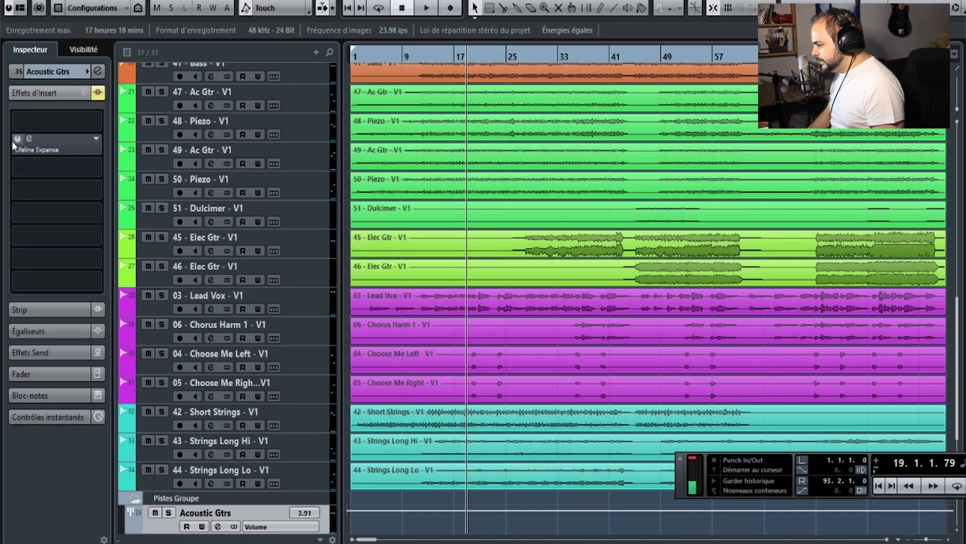
Open the MixConsole and bring up Lifeline Expanse from the Drums group's inserts.
{"action": "scroll", "coordinate": [409, 388], "scroll_direction": "up", "scroll_amount": 10}
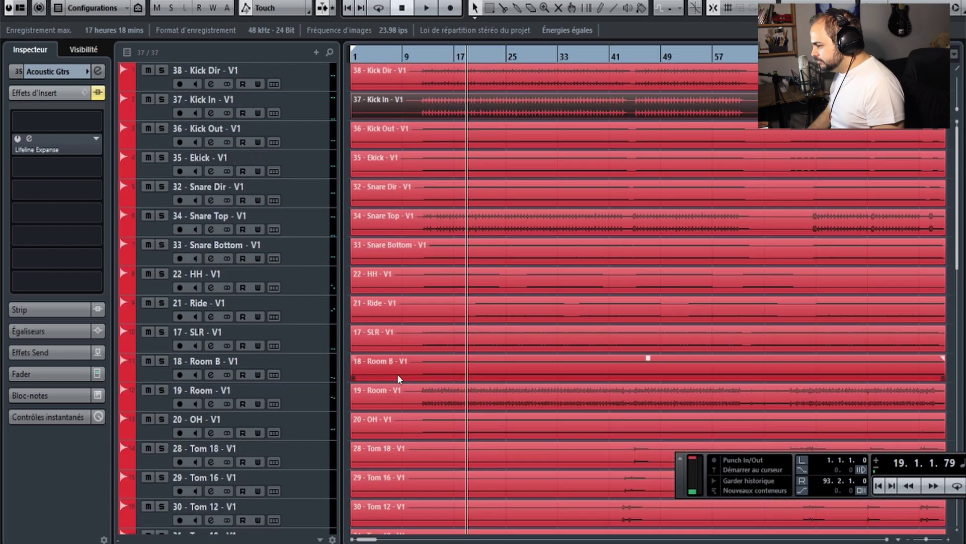
{"action": "left_click", "coordinate": [291, 1]}
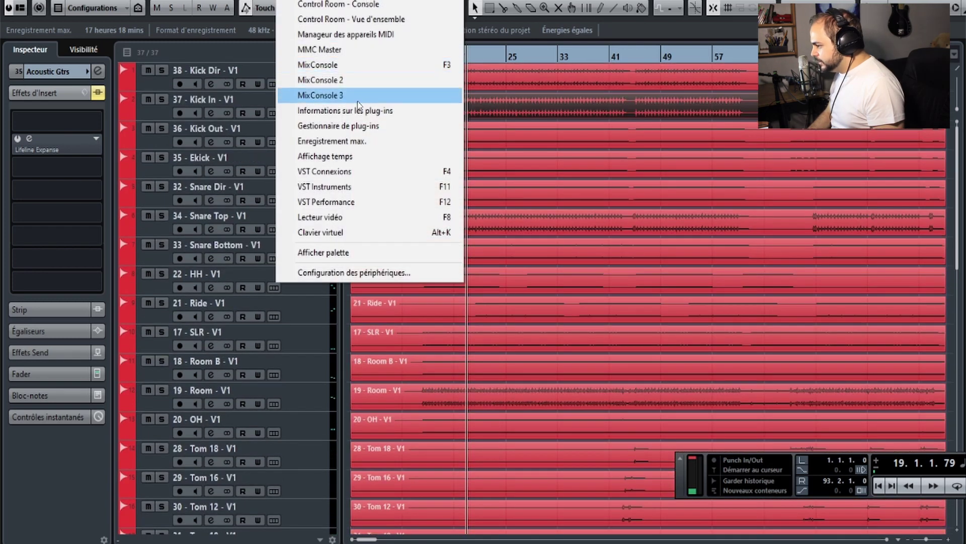
{"action": "left_click", "coordinate": [358, 95]}
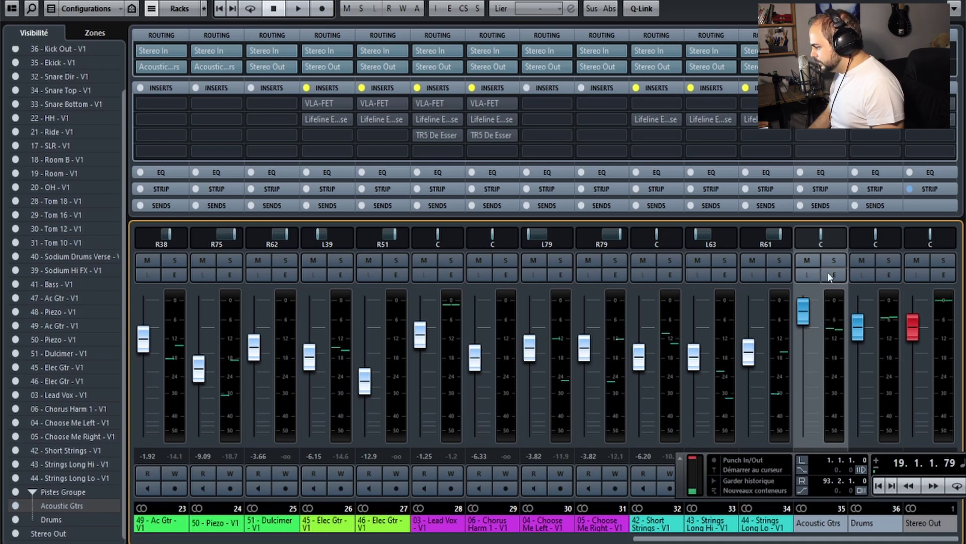
{"action": "left_click", "coordinate": [879, 120]}
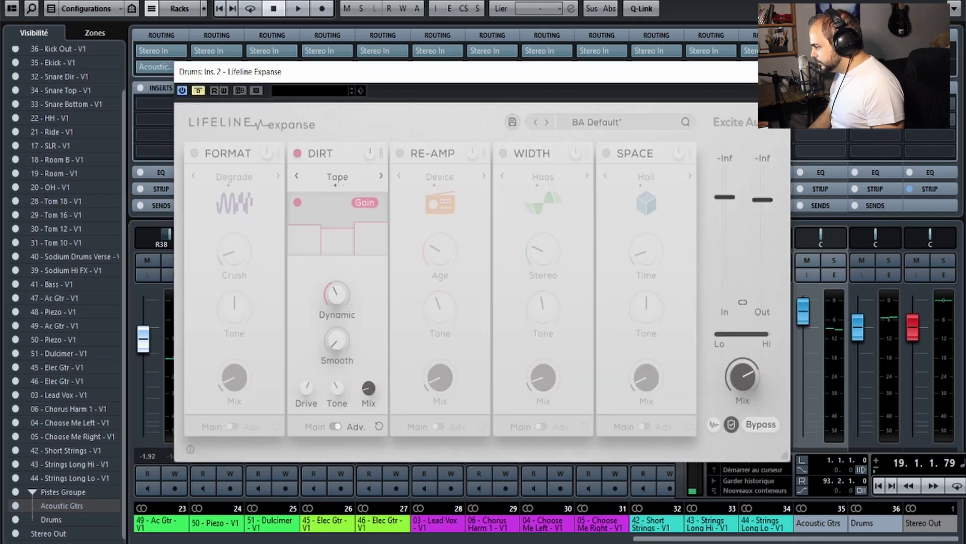
{"action": "left_click", "coordinate": [284, 67]}
Play from about bar 6, activate the Drums plug-in, raise Dirt's Mix to about 40% and lower the module's output gain.
{"action": "left_click", "coordinate": [385, 57]}
{"action": "key", "text": "space"}
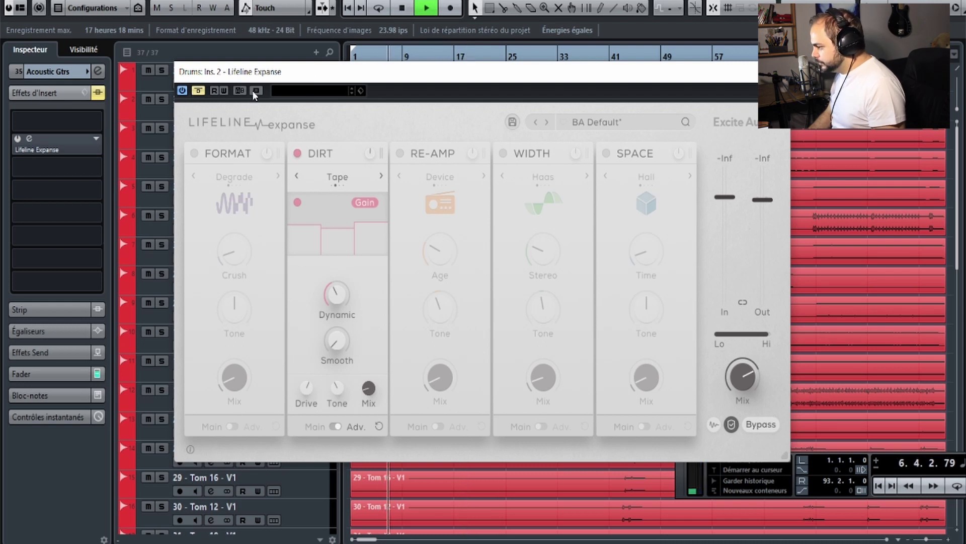
{"action": "left_click", "coordinate": [196, 91]}
{"action": "mouse_move", "coordinate": [332, 334]}
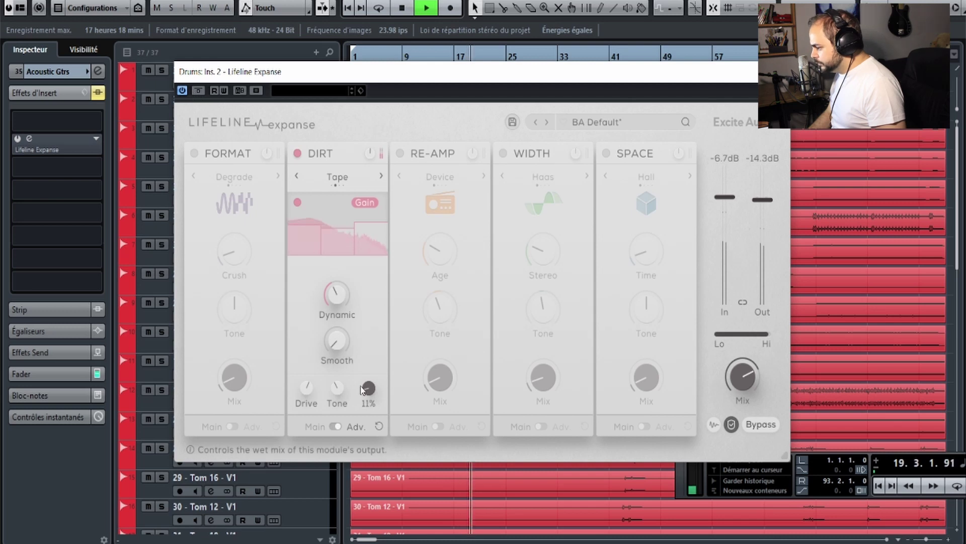
{"action": "mouse_move", "coordinate": [369, 392]}
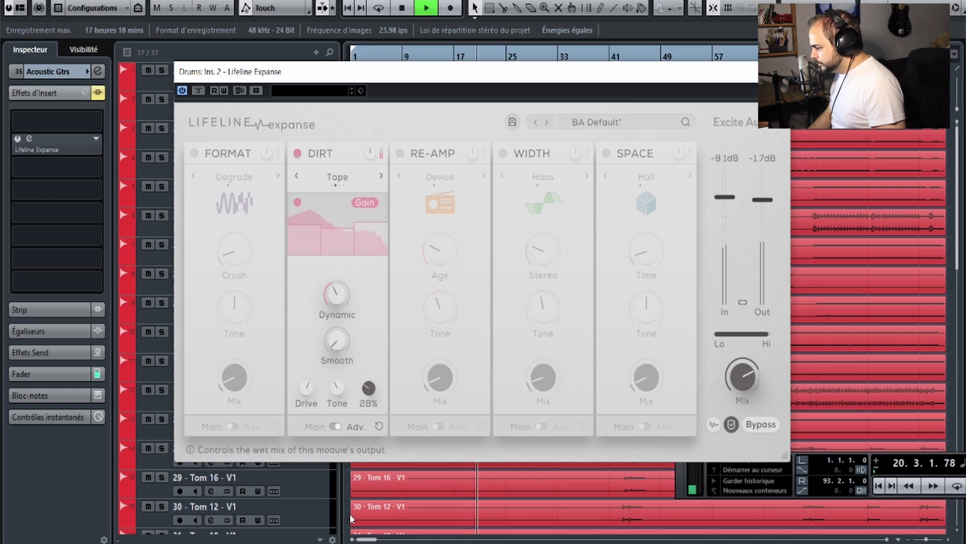
{"action": "left_click_drag", "start_coordinate": [369, 392], "coordinate": [352, 480]}
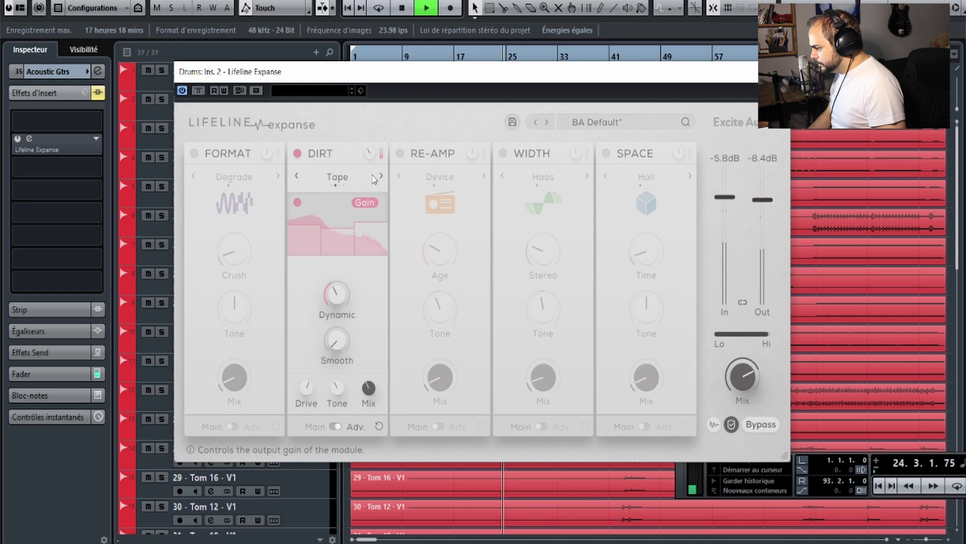
Compare Lifeline Expanse bypassed and active on the drums, first in the full mix and then with the Drums group soloed.
{"action": "left_click", "coordinate": [199, 91]}
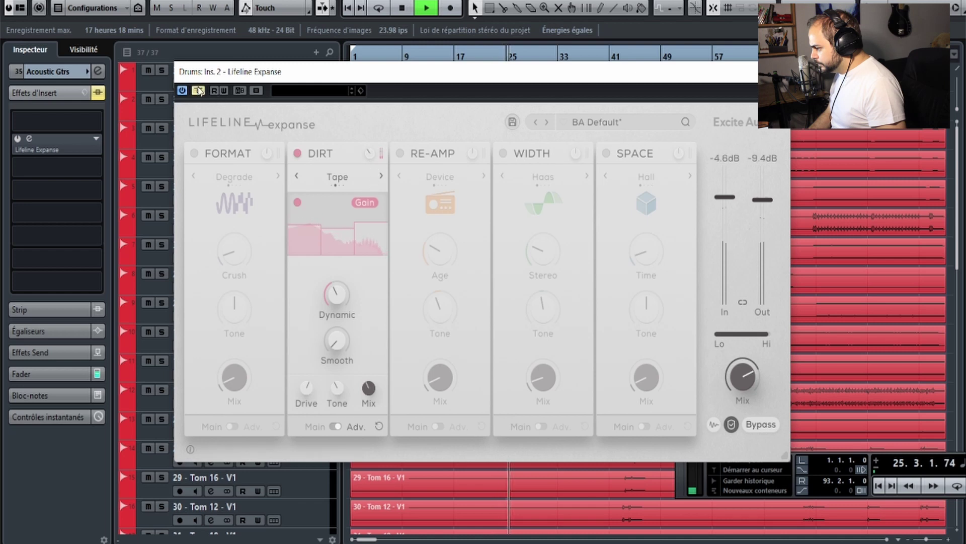
{"action": "scroll", "coordinate": [122, 242], "scroll_direction": "down", "scroll_amount": 7}
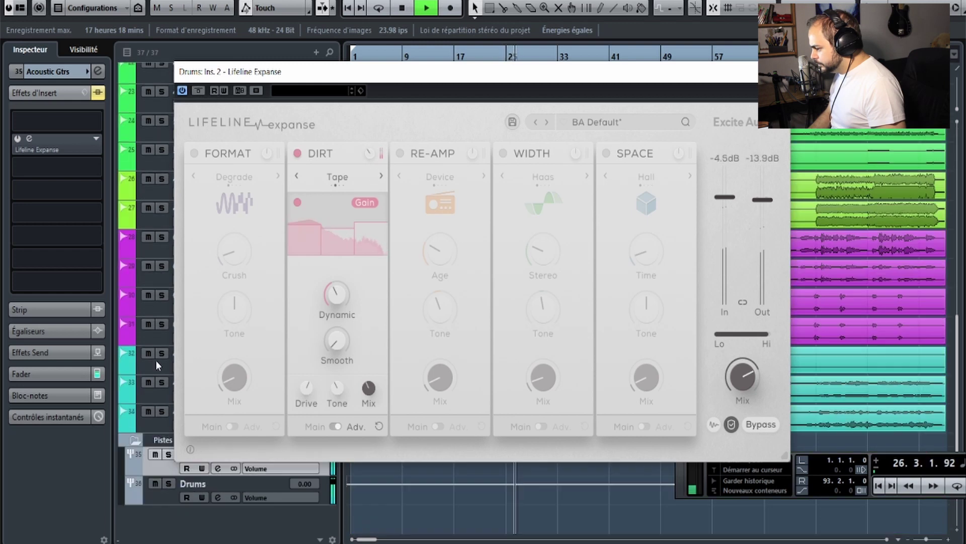
{"action": "left_click", "coordinate": [168, 483]}
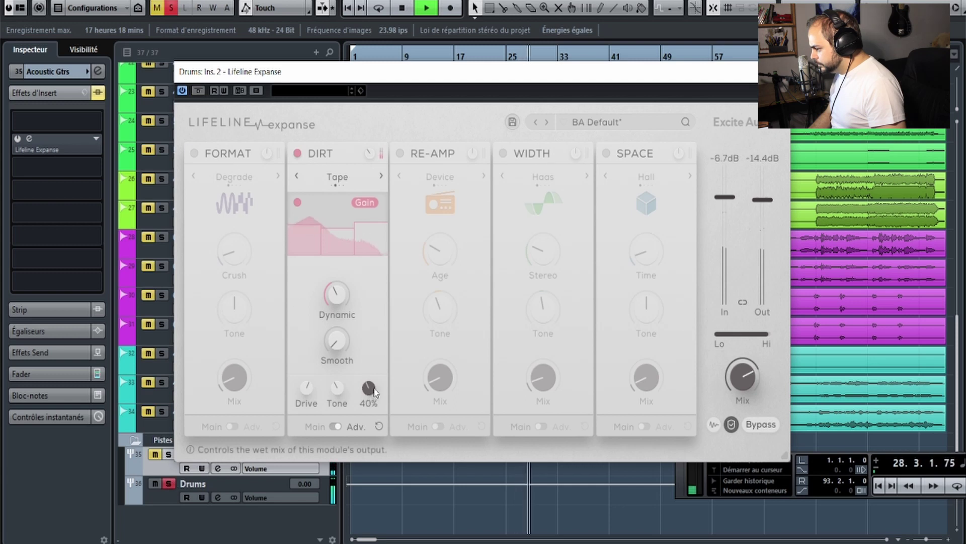
{"action": "left_click", "coordinate": [198, 91]}
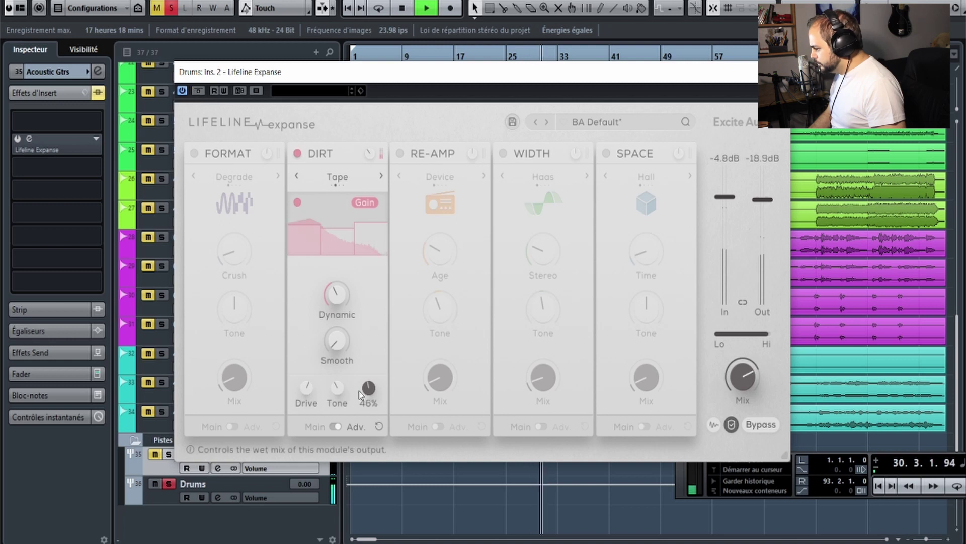
Set Dirt's Mix to 63% and raise its Drive slightly, then compare the soloed drums with the plug-in bypassed and active.
{"action": "left_click_drag", "start_coordinate": [367, 388], "coordinate": [368, 358]}
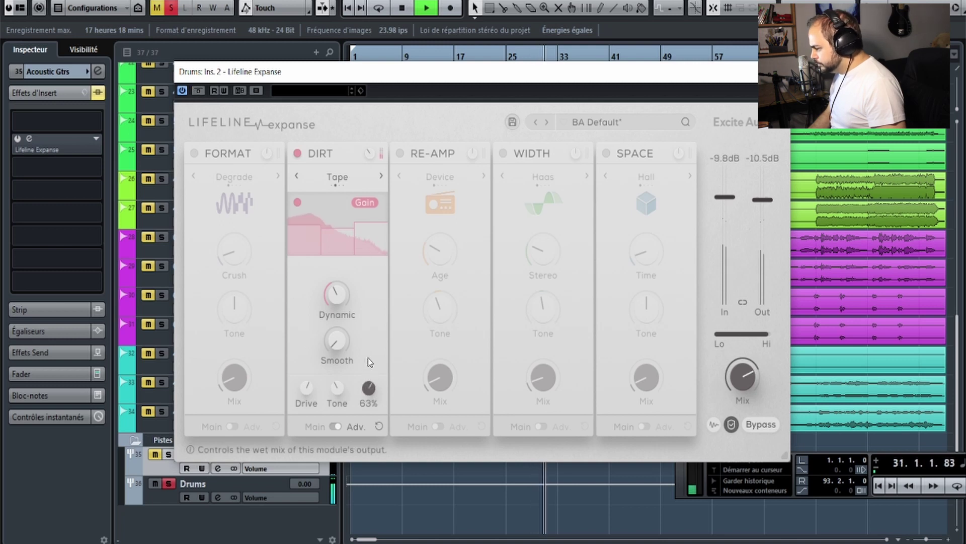
{"action": "left_click", "coordinate": [198, 91]}
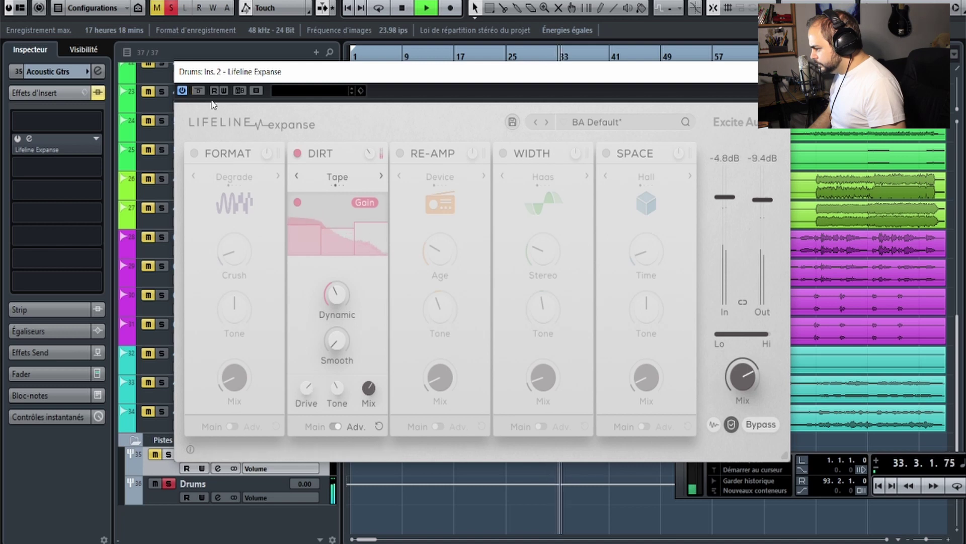
{"action": "left_click", "coordinate": [199, 91]}
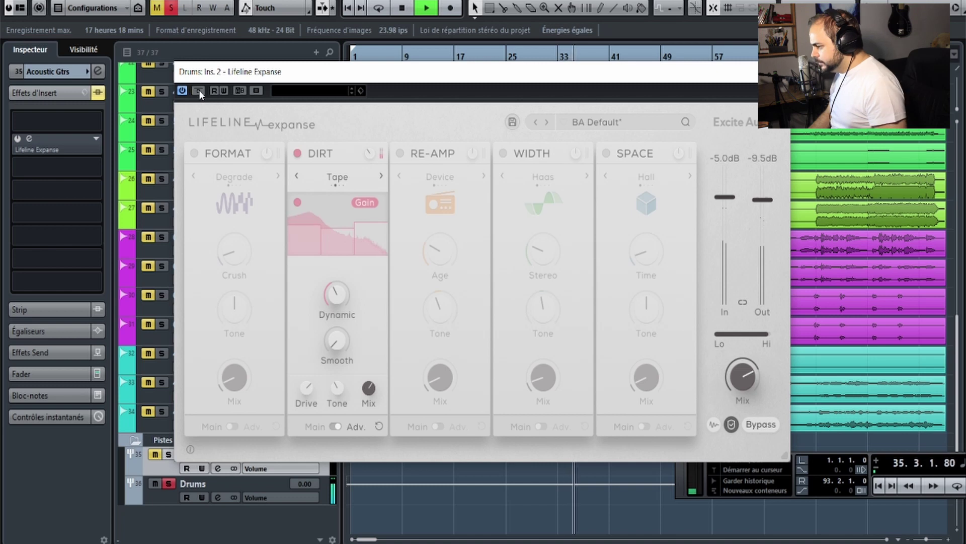
{"action": "left_click", "coordinate": [199, 91]}
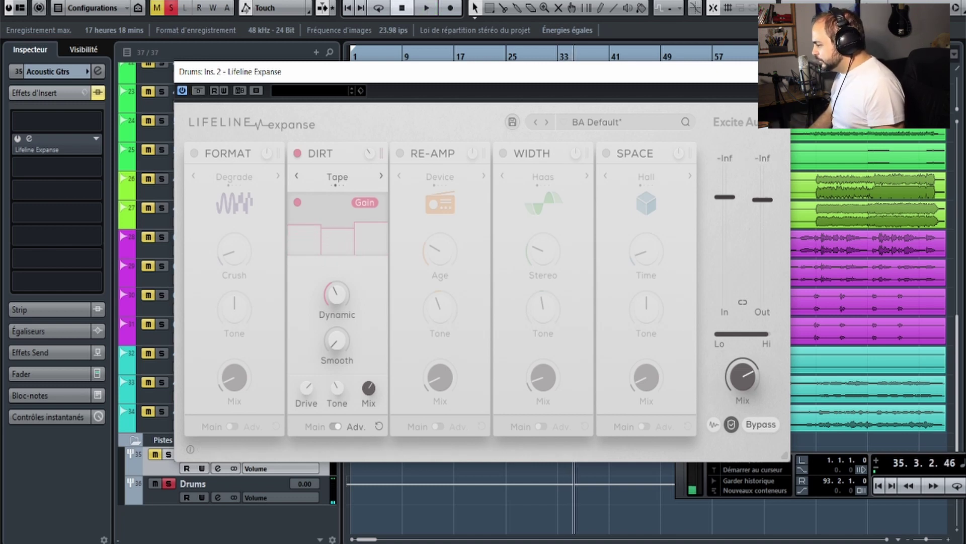
Unsolo the Drums group, compare Lifeline Expanse bypassed and active in the full mix, and raise its overall Mix slightly.
{"action": "left_click", "coordinate": [168, 483]}
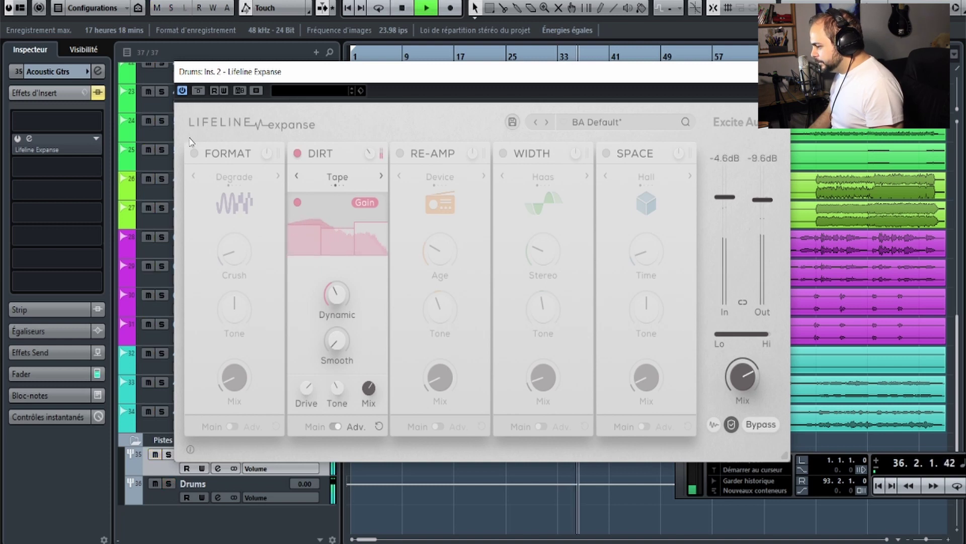
{"action": "left_click", "coordinate": [198, 91]}
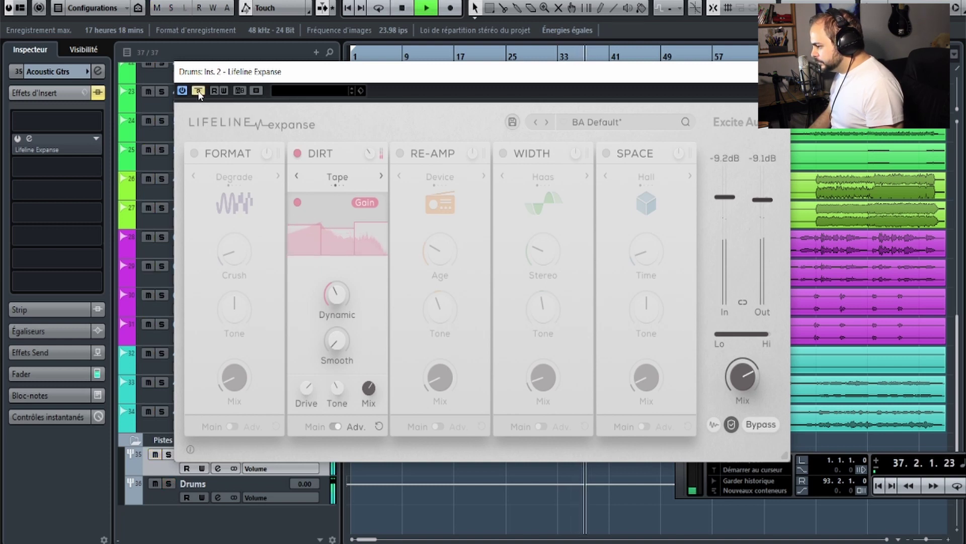
{"action": "left_click", "coordinate": [198, 91]}
{"action": "mouse_move", "coordinate": [339, 300]}
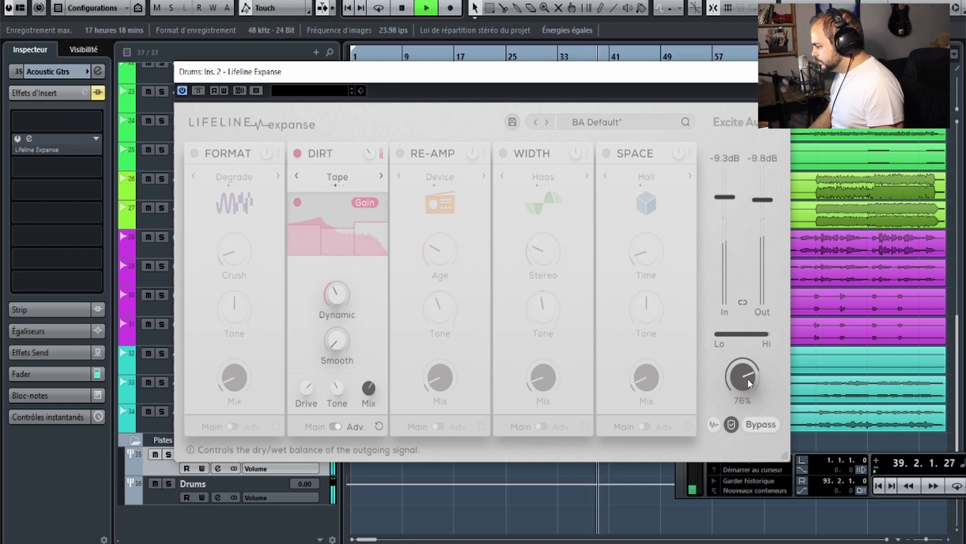
{"action": "left_click", "coordinate": [198, 92]}
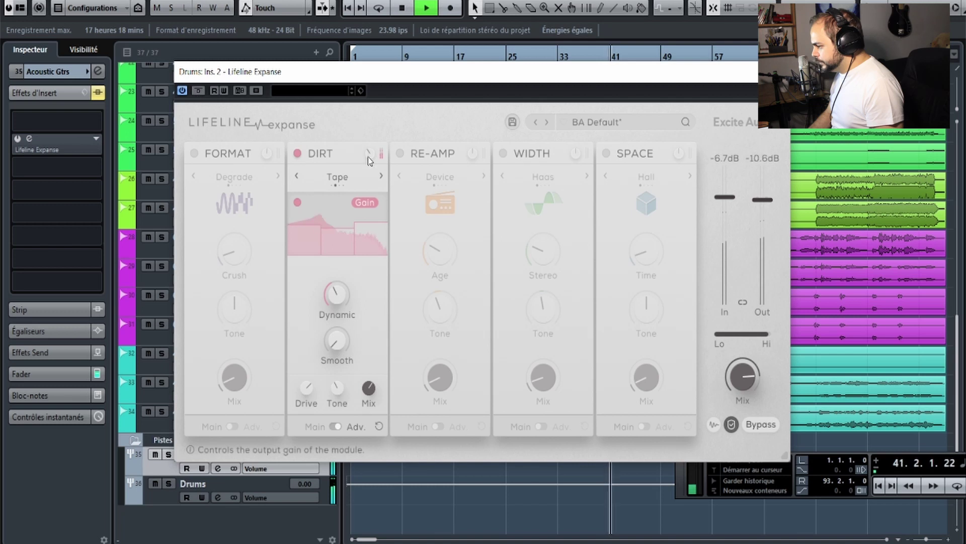
{"action": "left_click", "coordinate": [199, 92]}
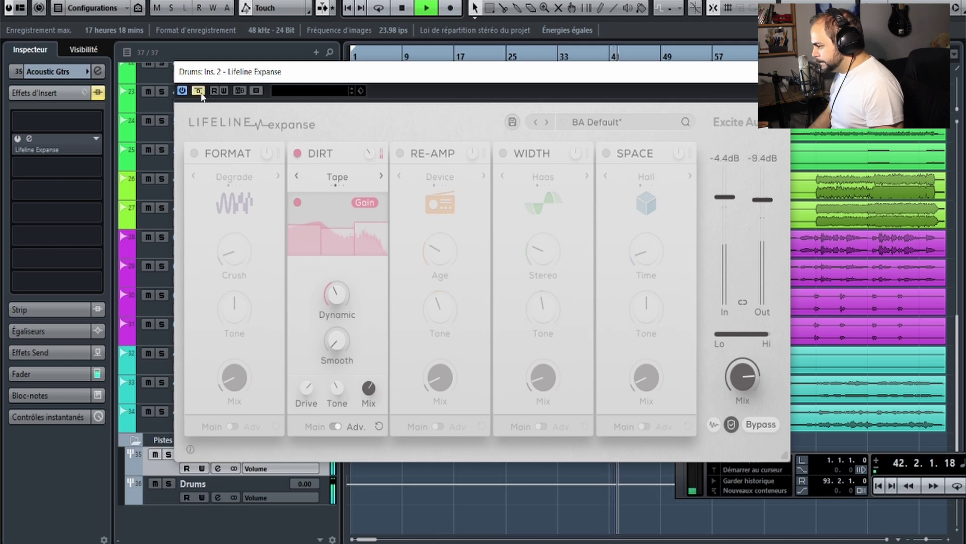
{"action": "left_click", "coordinate": [199, 92]}
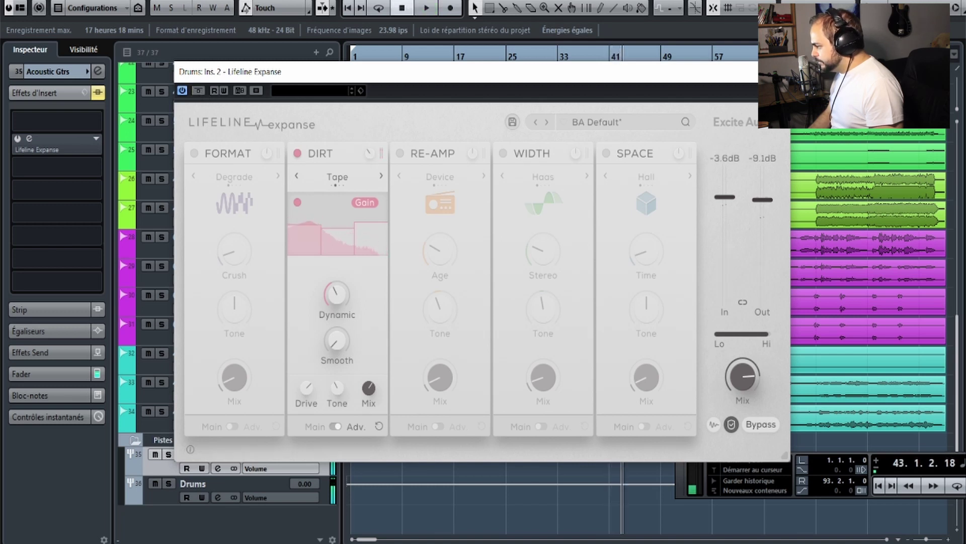
Close the Drums group's plug-in and select the 45 - Elec Gtr track.
{"action": "left_click", "coordinate": [24, 146]}
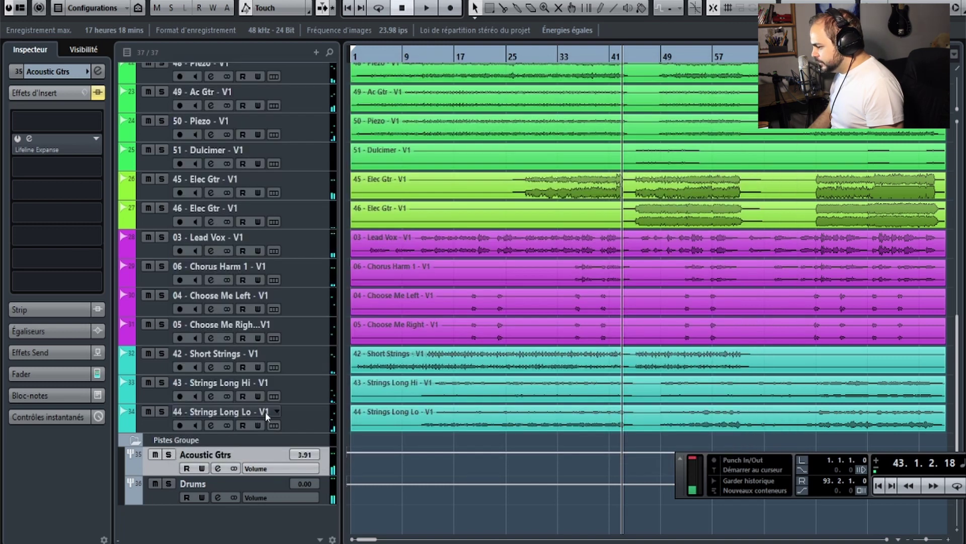
{"action": "scroll", "coordinate": [301, 342], "scroll_direction": "up", "scroll_amount": 3}
{"action": "left_click", "coordinate": [304, 308]}
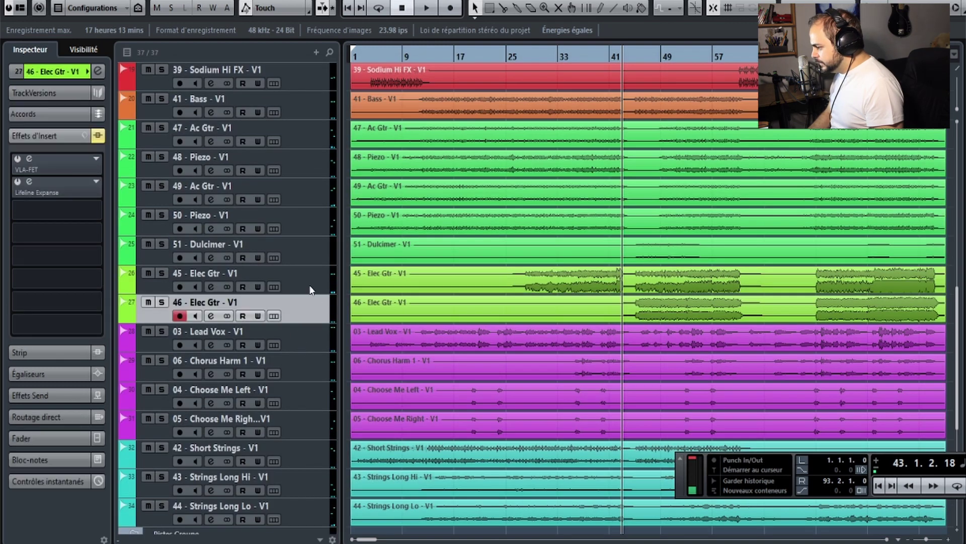
{"action": "left_click", "coordinate": [310, 274]}
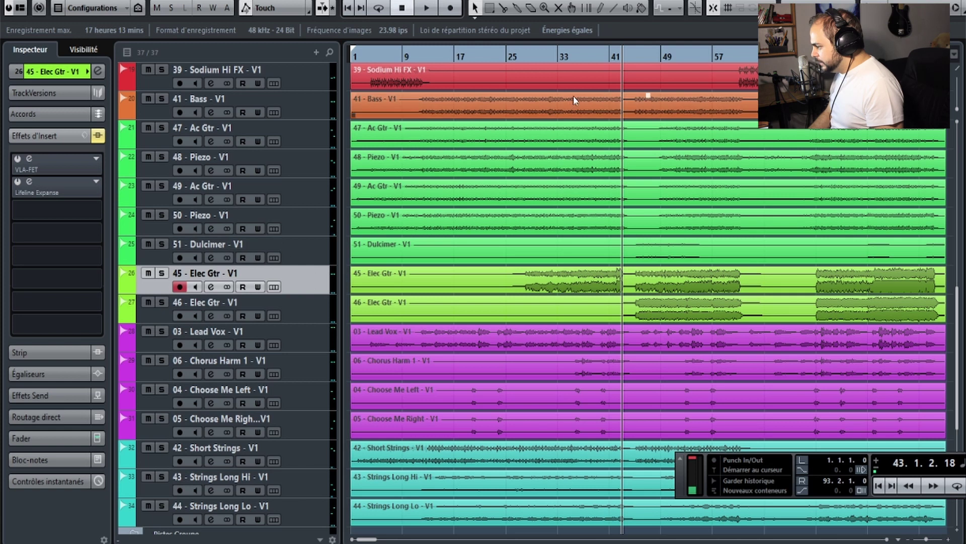
Solo the 45 - Elec Gtr track, play from bar 29 and bring up its Lifeline Expanse insert.
{"action": "left_click", "coordinate": [529, 61]}
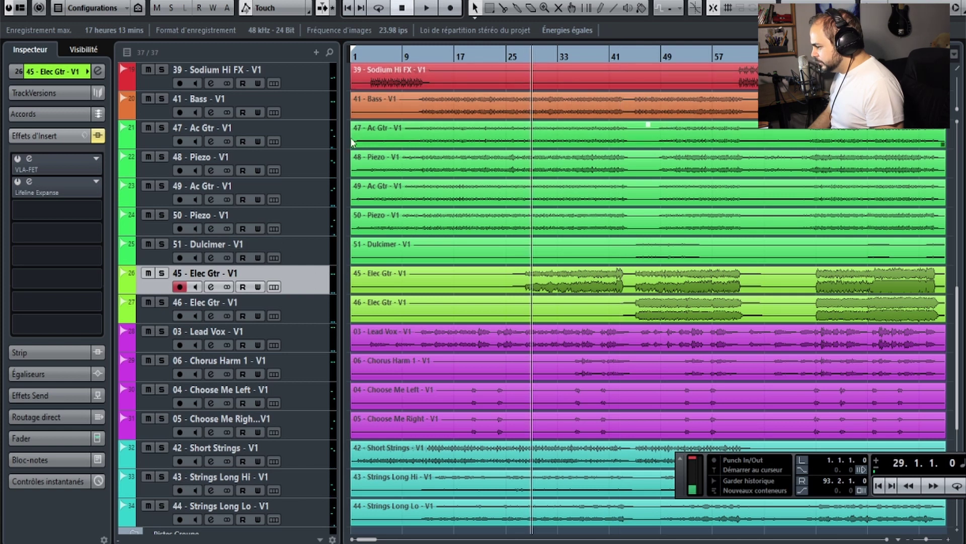
{"action": "left_click", "coordinate": [162, 273]}
{"action": "key", "text": "space"}
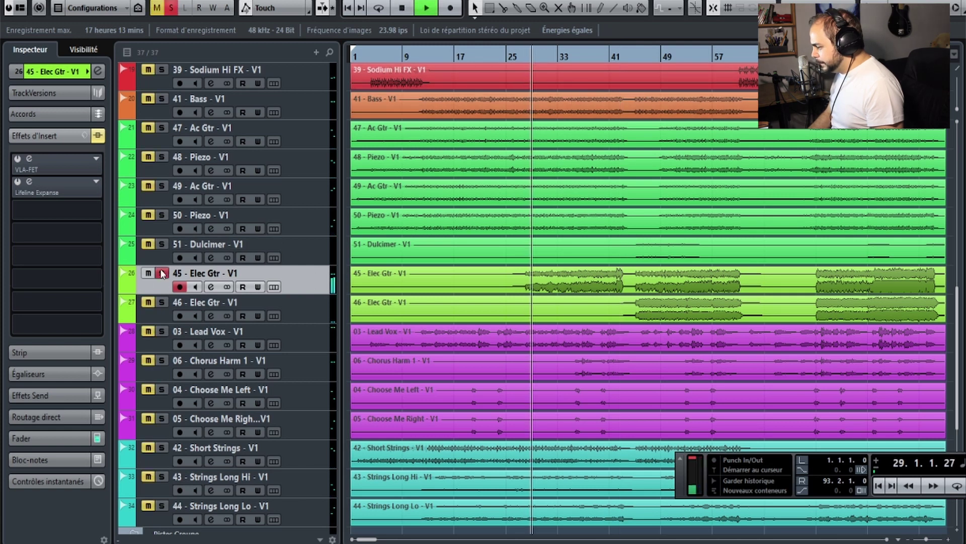
{"action": "left_click", "coordinate": [30, 181]}
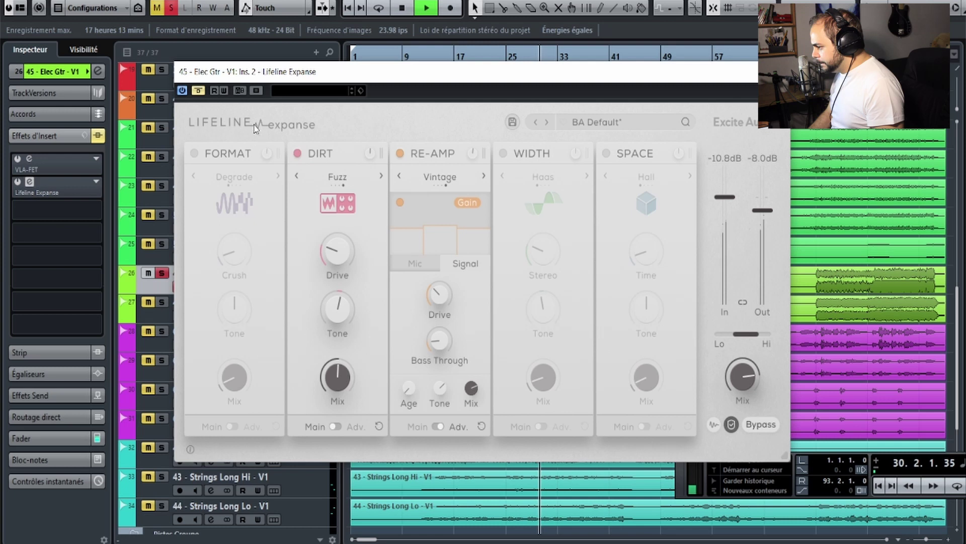
Compare Lifeline Expanse active and bypassed on the soloed guitar, leave it active and set Dirt's Mix to 57%.
{"action": "left_click", "coordinate": [201, 92]}
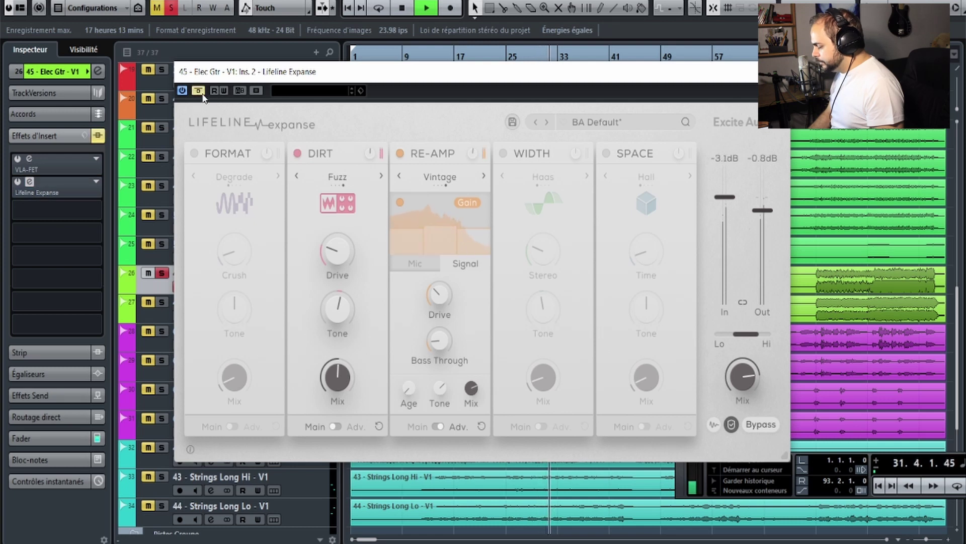
{"action": "left_click", "coordinate": [200, 91]}
{"action": "mouse_move", "coordinate": [333, 375]}
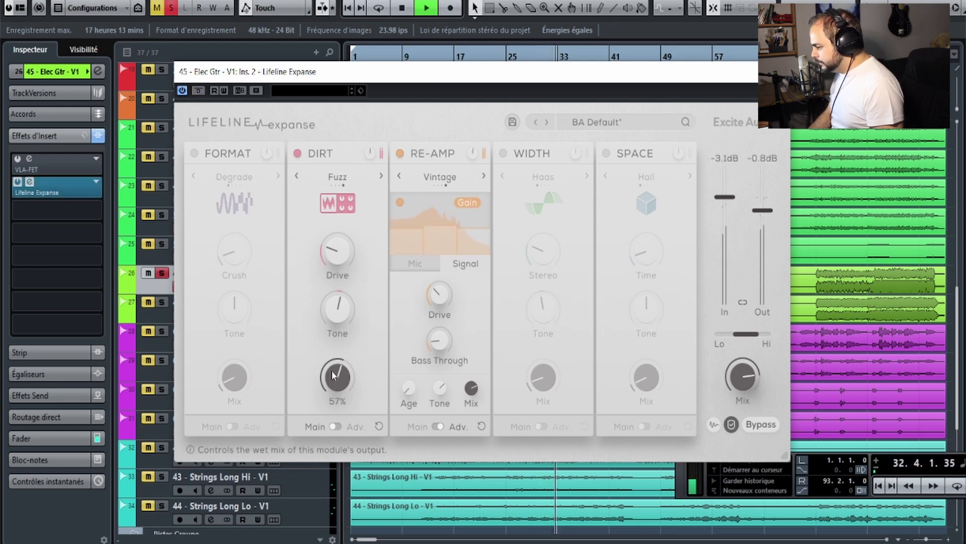
Sweep the overall Mix from 0% to 100% on the playing guitar, bring it partway back and lower the output level slightly.
{"action": "mouse_move", "coordinate": [747, 378]}
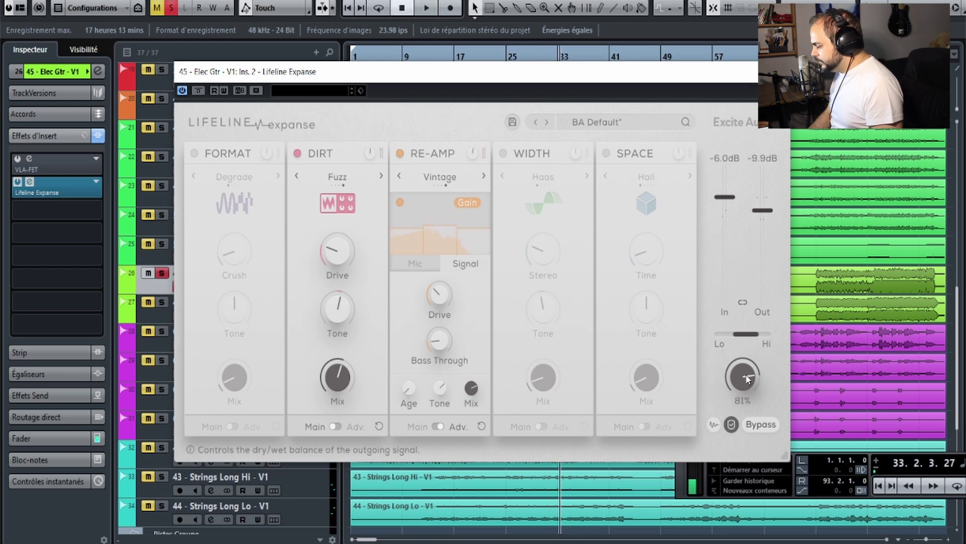
{"action": "left_click_drag", "start_coordinate": [747, 378], "coordinate": [746, 448]}
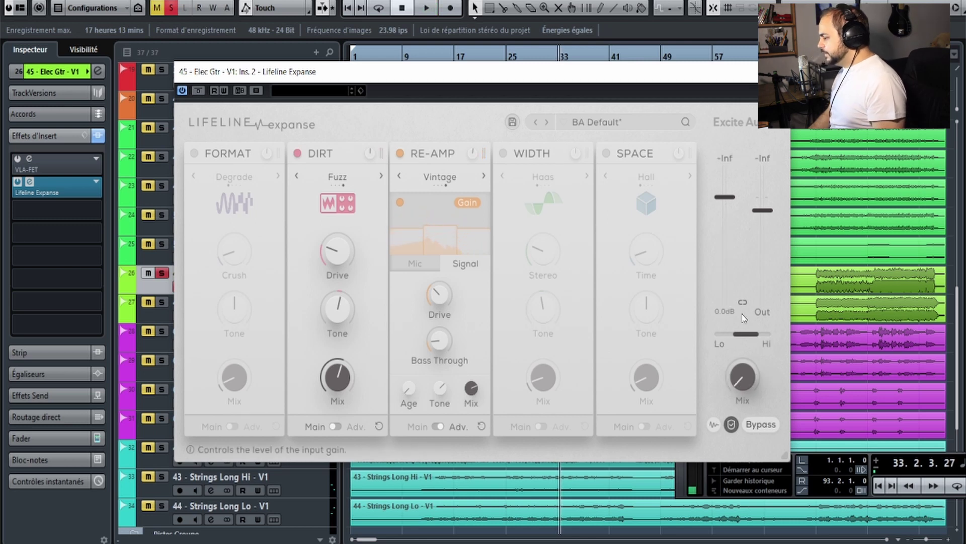
{"action": "mouse_move", "coordinate": [715, 346]}
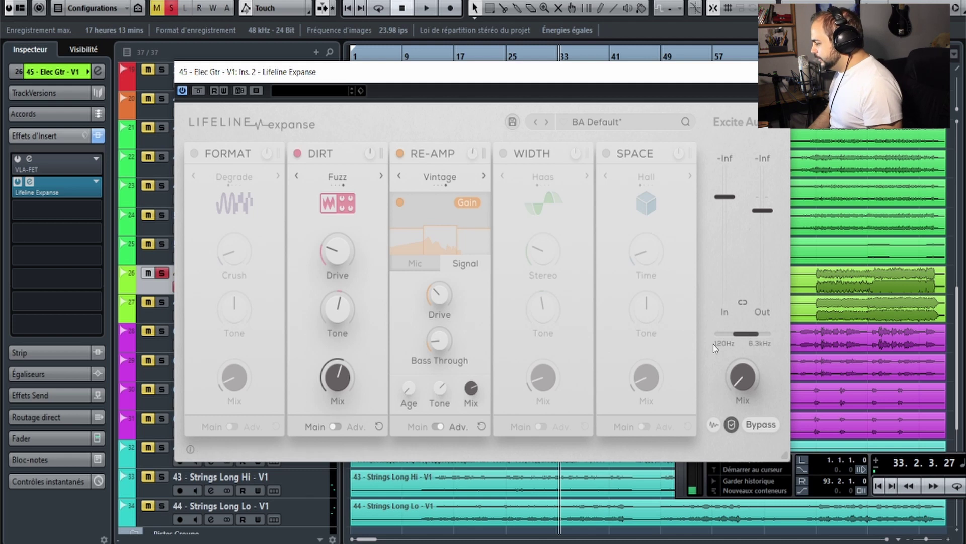
{"action": "mouse_move", "coordinate": [734, 383]}
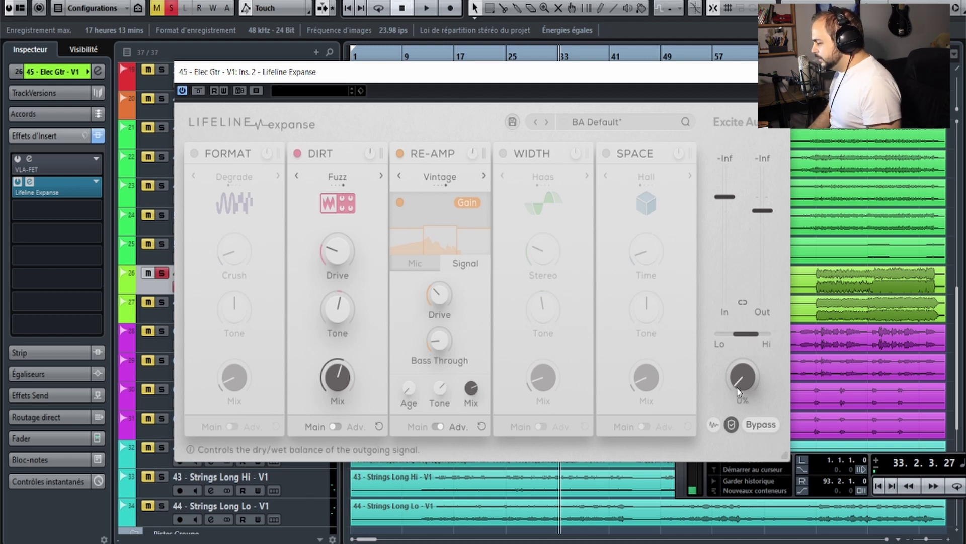
{"action": "key", "text": "space"}
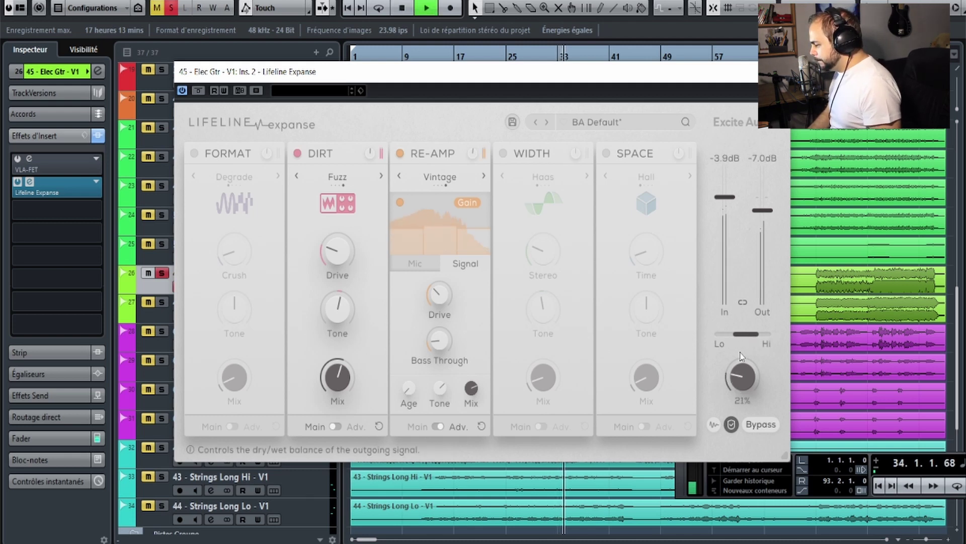
{"action": "left_click_drag", "start_coordinate": [737, 392], "coordinate": [744, 347]}
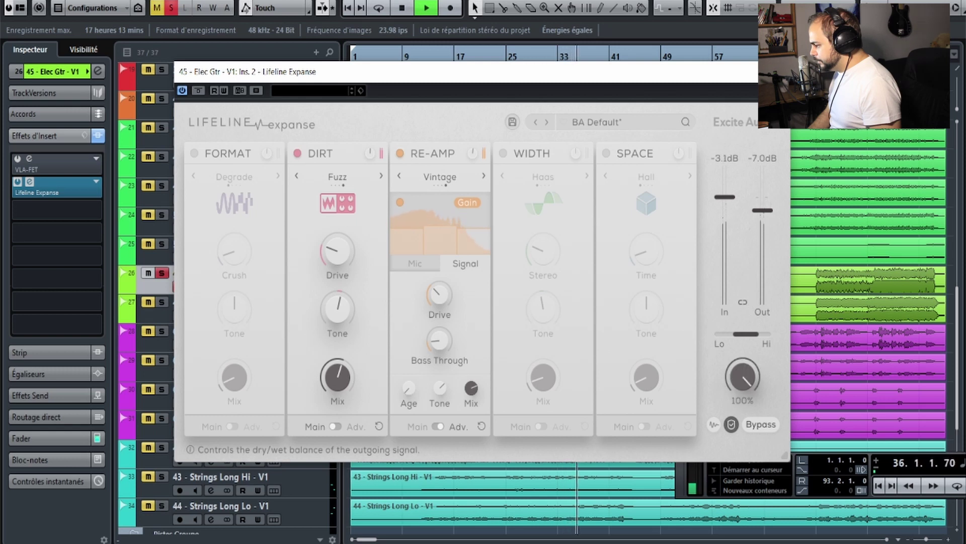
{"action": "mouse_move", "coordinate": [741, 242]}
{"action": "left_mouse_down"}
{"action": "mouse_move", "coordinate": [744, 398]}
{"action": "mouse_move", "coordinate": [756, 204]}
{"action": "mouse_move", "coordinate": [750, 251]}
{"action": "left_mouse_up"}
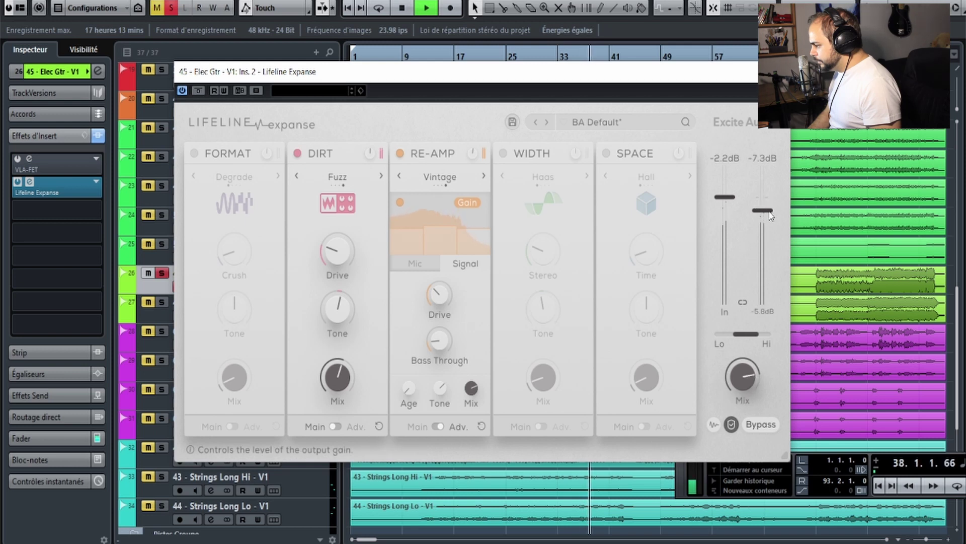
{"action": "left_click_drag", "start_coordinate": [743, 378], "coordinate": [722, 428]}
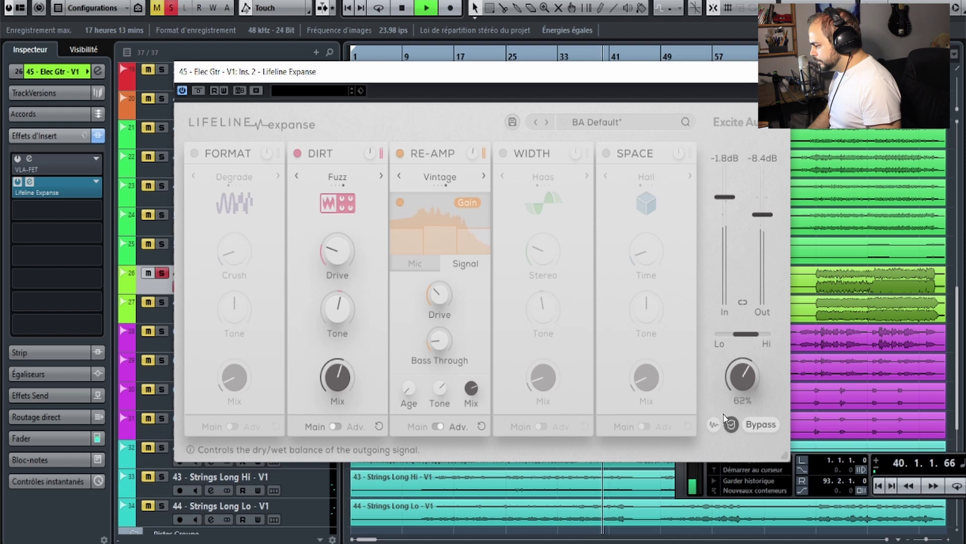
Unsolo the electric guitar, compare the plug-in active and bypassed in the full mix, and raise its output level slightly.
{"action": "key", "text": "space"}
{"action": "left_click", "coordinate": [165, 277]}
{"action": "key", "text": "space"}
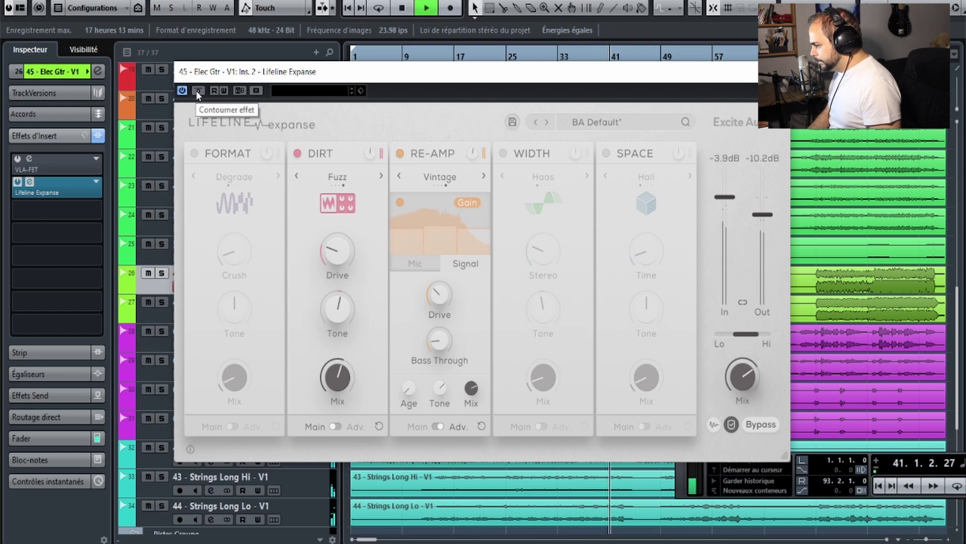
{"action": "left_click", "coordinate": [197, 91]}
{"action": "left_click", "coordinate": [197, 91]}
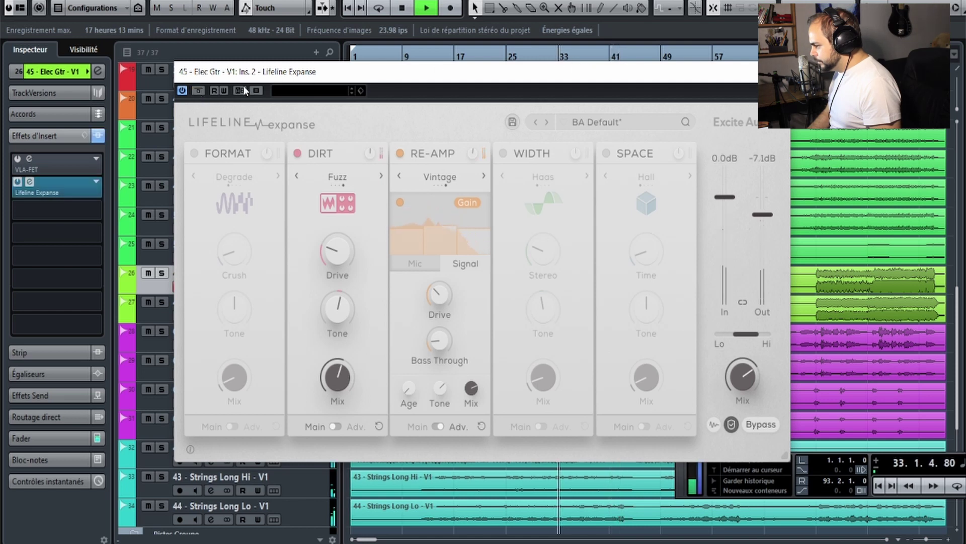
{"action": "left_click", "coordinate": [197, 91]}
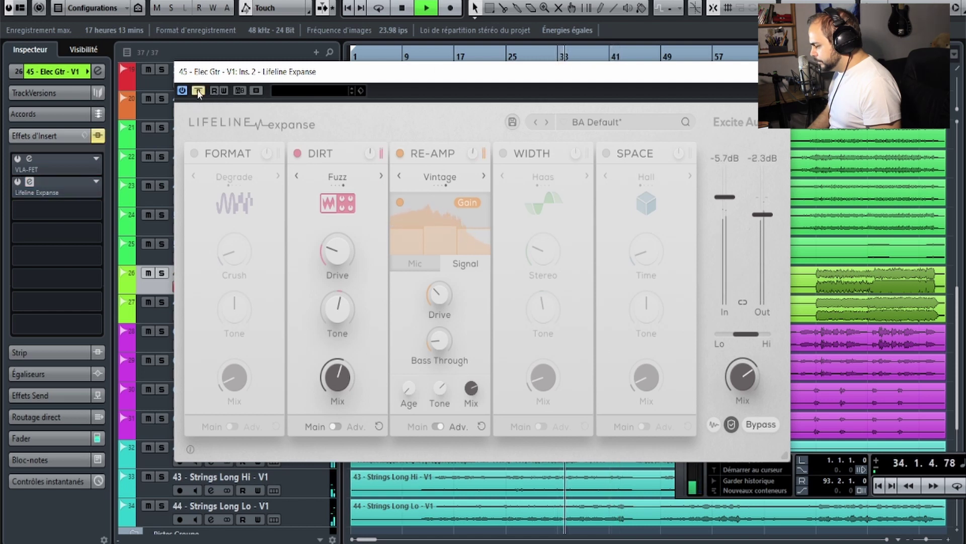
{"action": "left_click", "coordinate": [198, 92]}
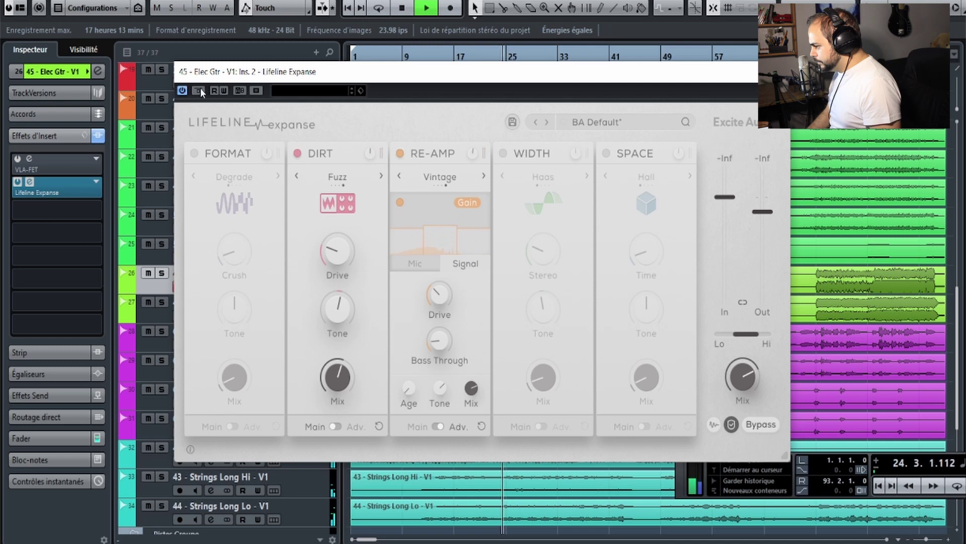
{"action": "key", "text": "space"}
Play the full mix from bar 27 and alternate the guitar's Lifeline Expanse between bypassed and active.
{"action": "left_click", "coordinate": [518, 58]}
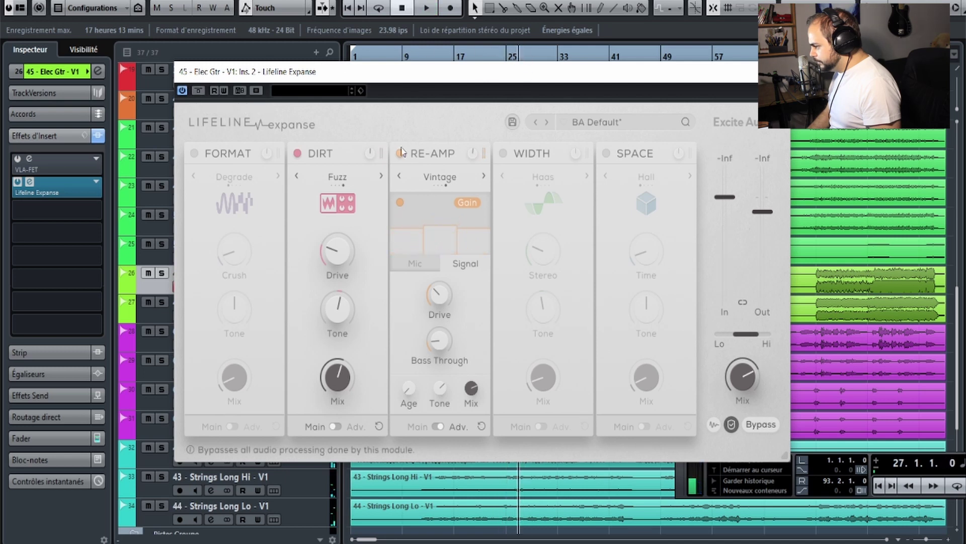
{"action": "key", "text": "space"}
{"action": "left_click", "coordinate": [199, 93]}
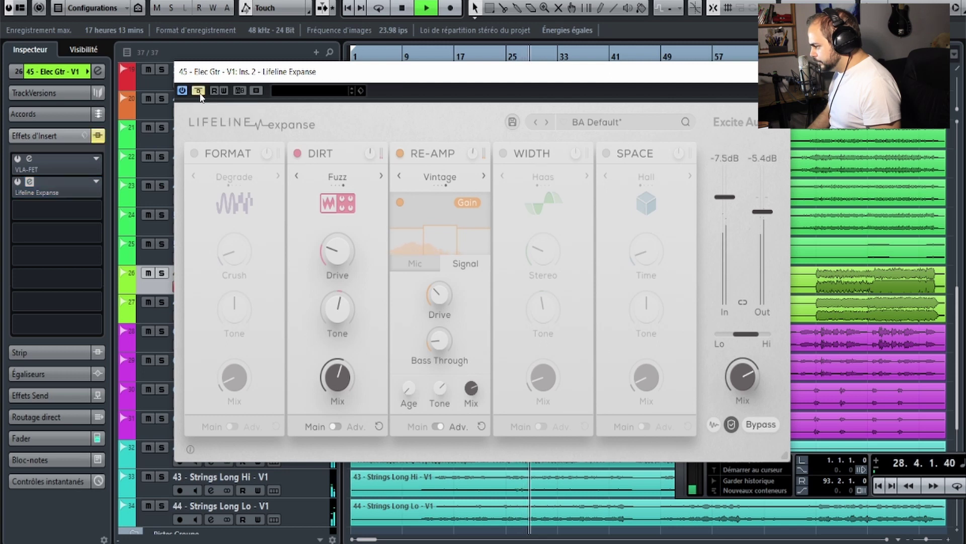
{"action": "left_click", "coordinate": [200, 94]}
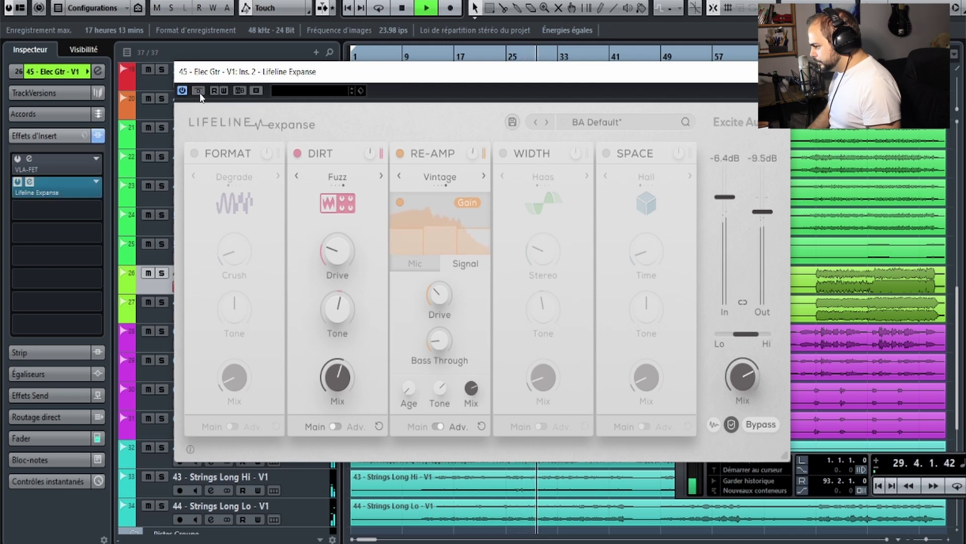
{"action": "left_click", "coordinate": [199, 94]}
{"action": "left_click", "coordinate": [199, 93]}
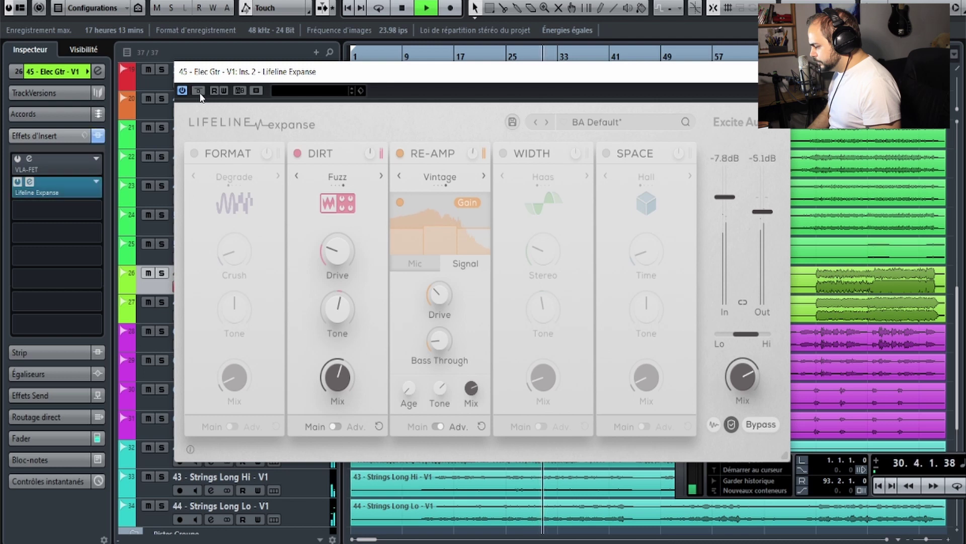
Raise Dirt's Drive to 29% and solo the electric guitar during playback.
{"action": "key", "text": "space"}
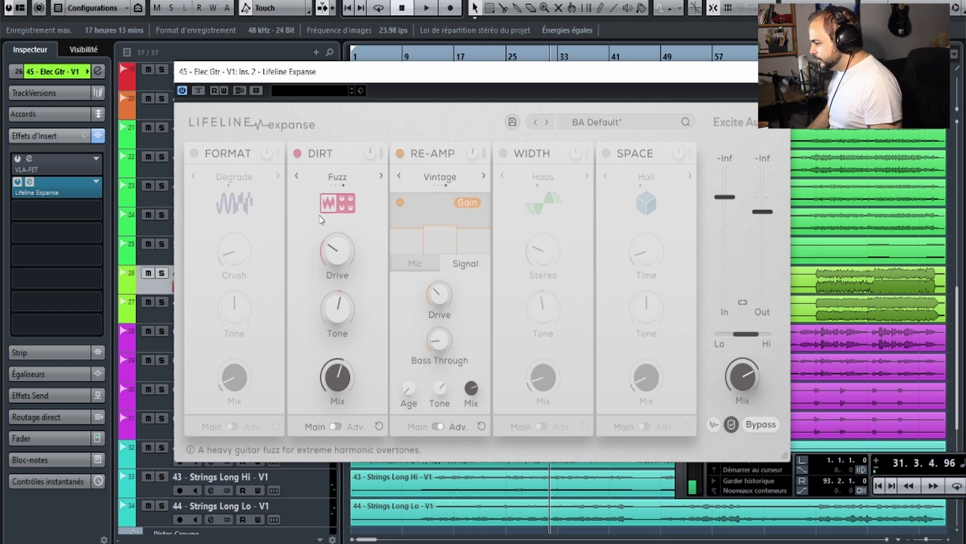
{"action": "key", "text": "space"}
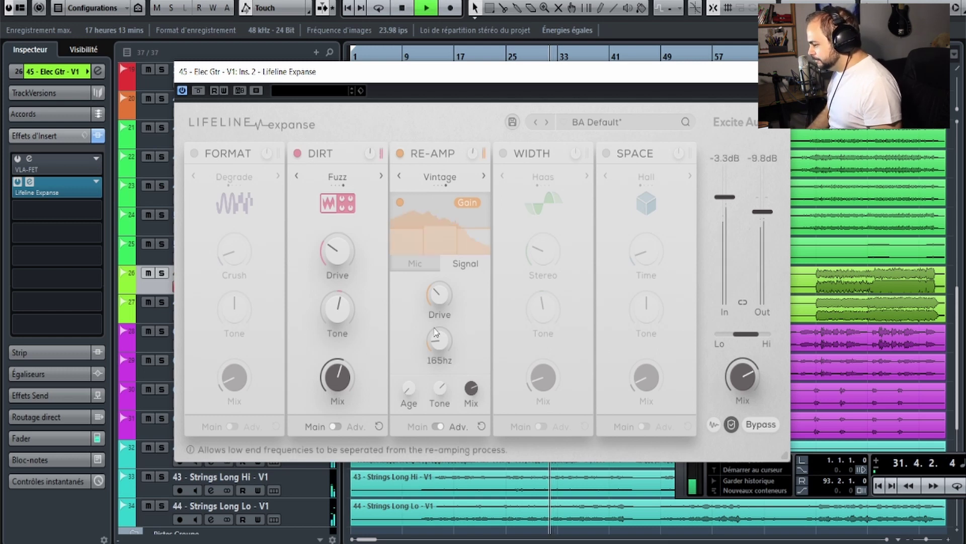
{"action": "left_click", "coordinate": [164, 273]}
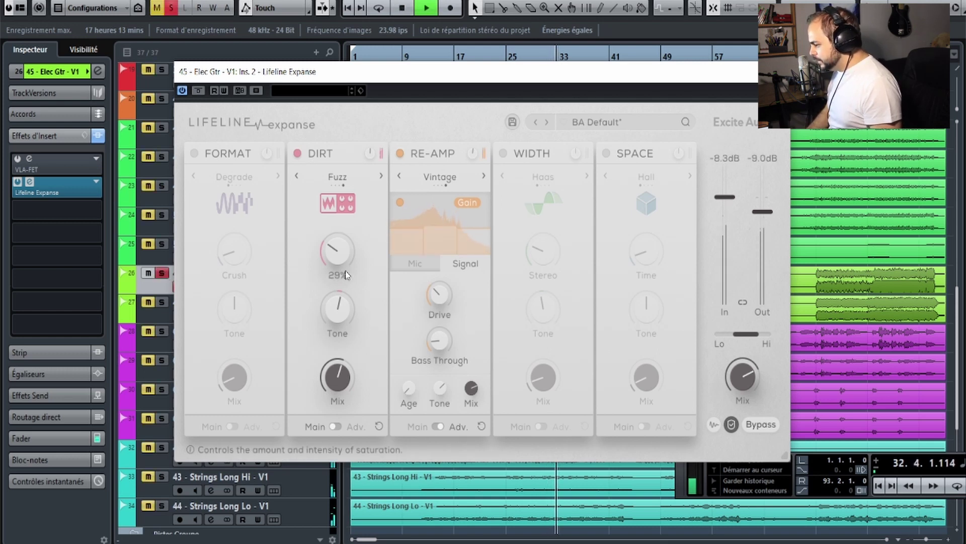
Show Re-Amp's microphone settings, adjust the Close level, and raise the Blend and Room level.
{"action": "left_click", "coordinate": [414, 263]}
{"action": "left_click_drag", "start_coordinate": [408, 340], "coordinate": [414, 327]}
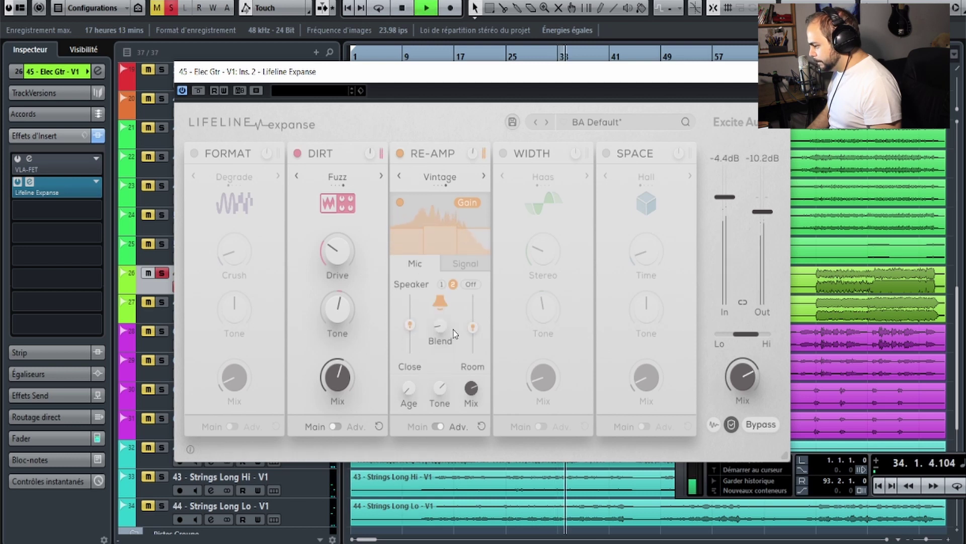
{"action": "left_click_drag", "start_coordinate": [447, 322], "coordinate": [452, 298]}
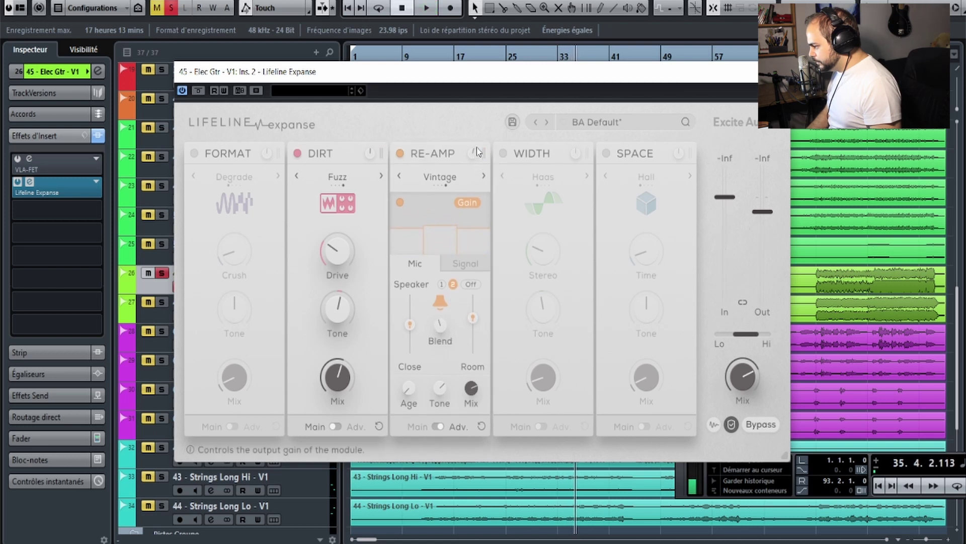
Play the soloed guitar from about bar 31 while fine-tuning Re-Amp's output gain, Blend and room mic distance, and stop playback.
{"action": "key", "text": "space"}
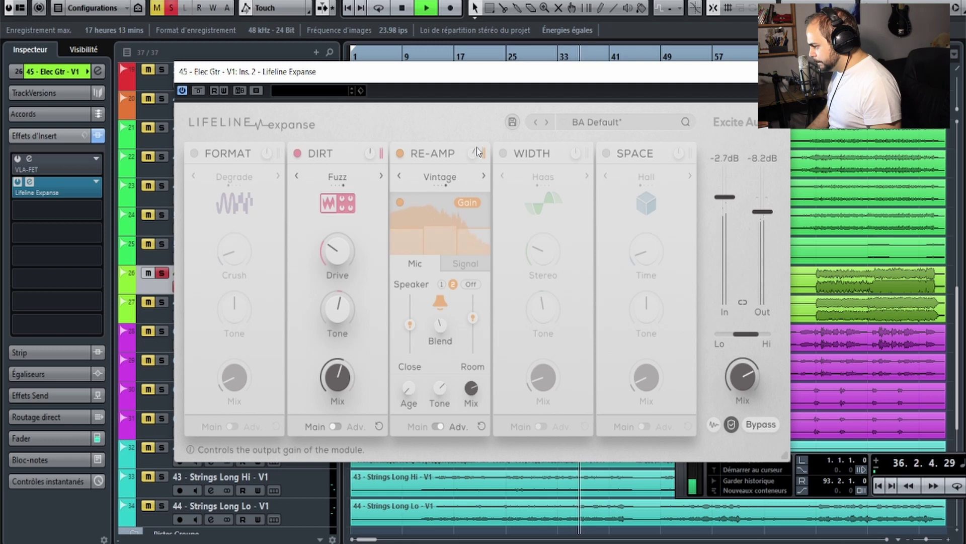
{"action": "left_click_drag", "start_coordinate": [543, 57], "coordinate": [539, 57]}
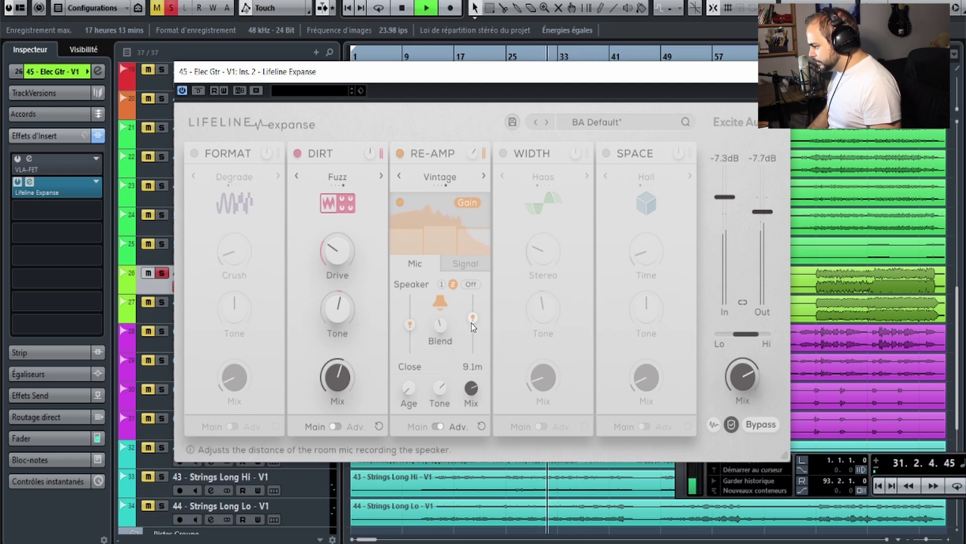
{"action": "left_click_drag", "start_coordinate": [472, 323], "coordinate": [472, 325]}
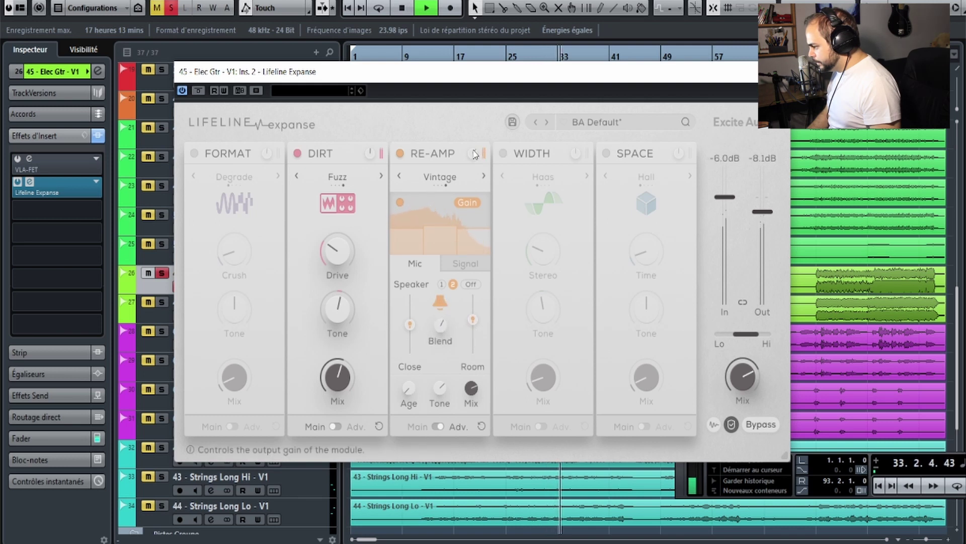
{"action": "key", "text": "space"}
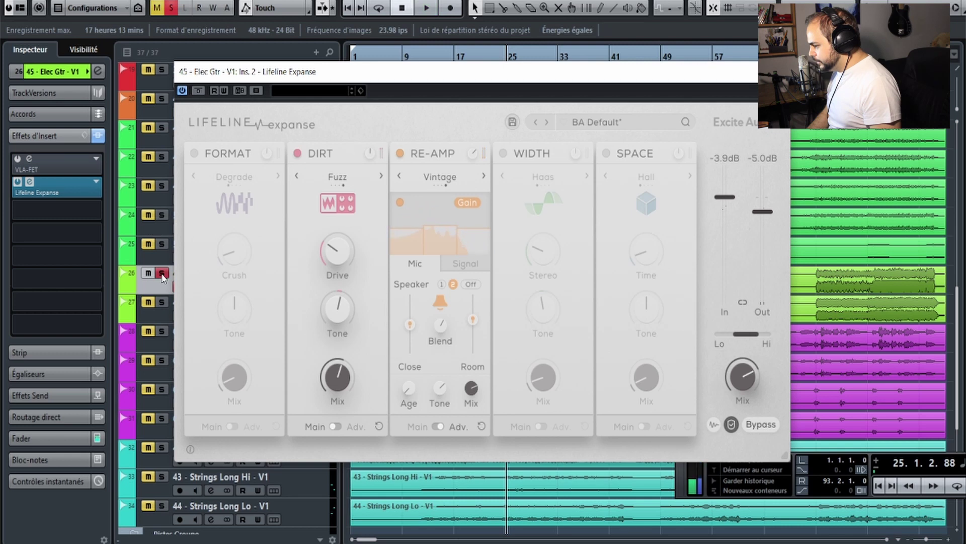
Unsolo the electric guitar and play the full mix, alternating its Lifeline Expanse between active and bypassed, ending bypassed with playback stopped.
{"action": "left_click", "coordinate": [161, 273]}
{"action": "key", "text": "space"}
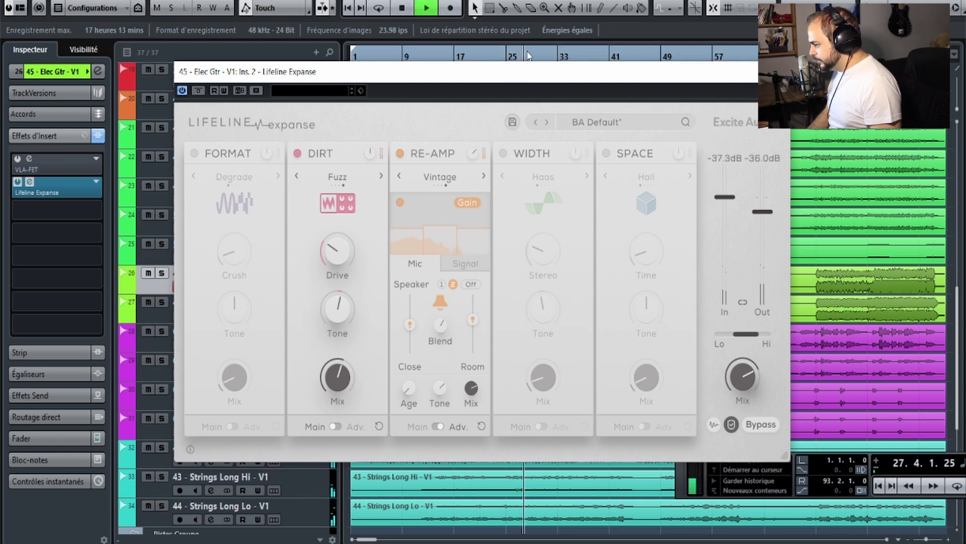
{"action": "left_click", "coordinate": [199, 91]}
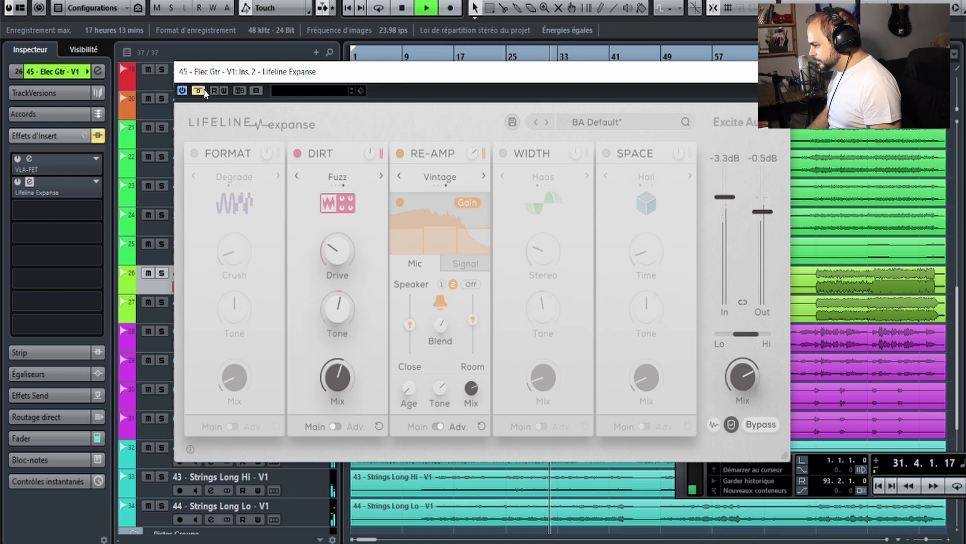
{"action": "left_click", "coordinate": [203, 90]}
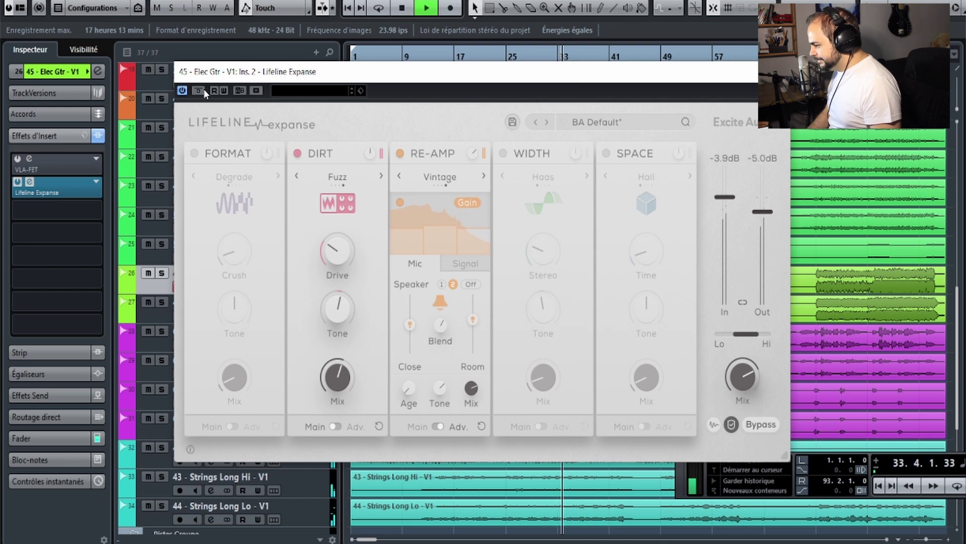
{"action": "left_click", "coordinate": [201, 90]}
{"action": "key", "text": "space"}
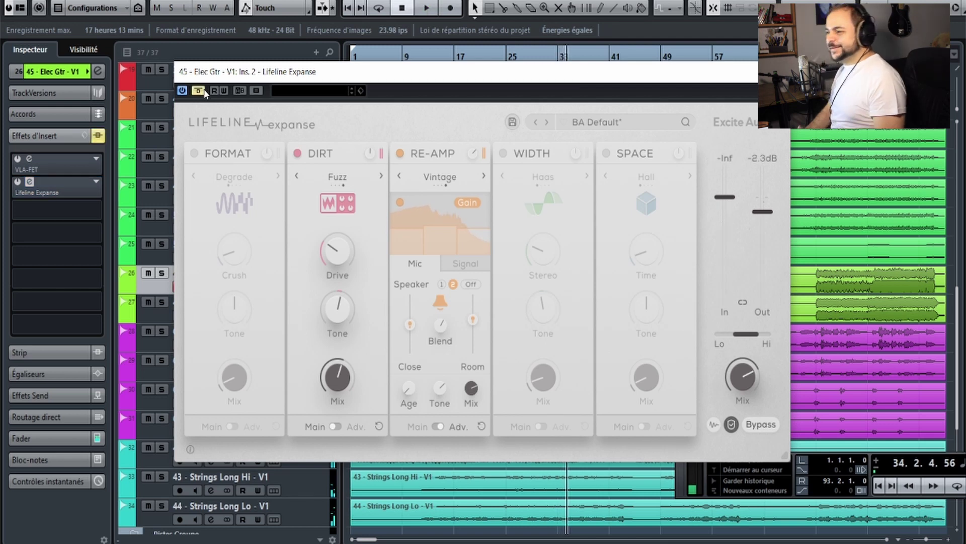